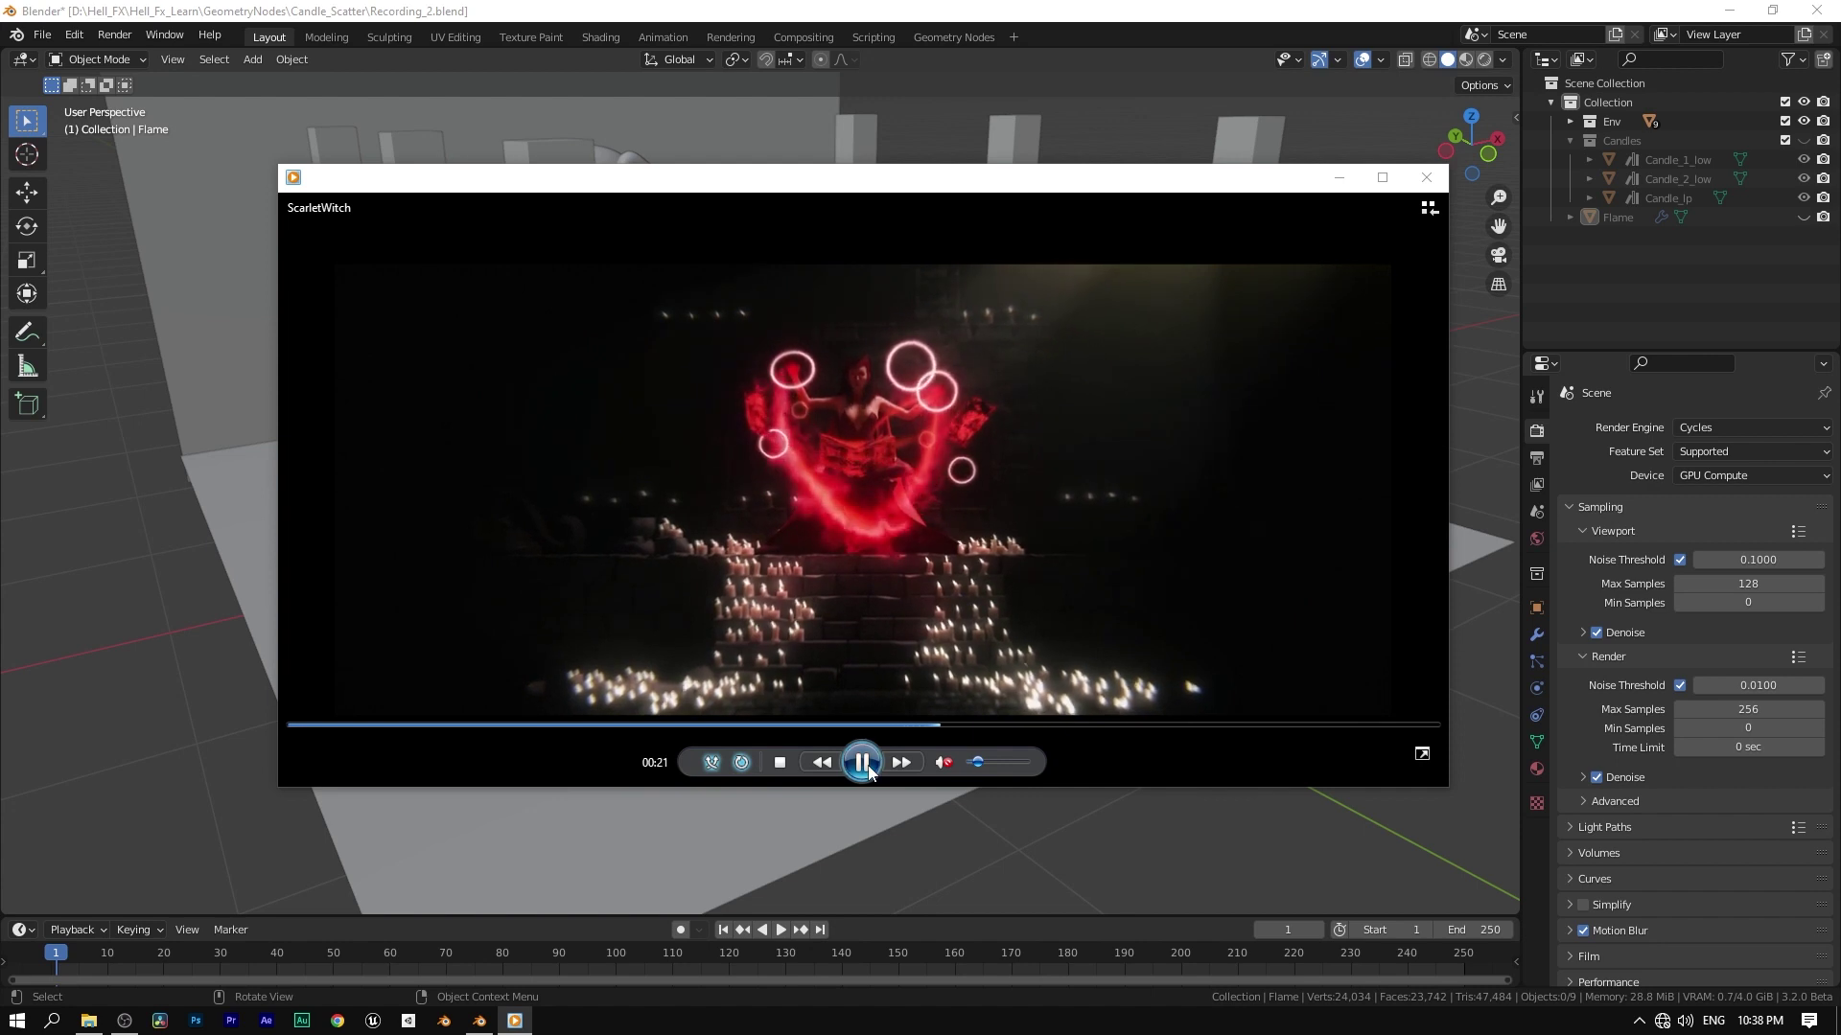
Pause the ScarletWitch reference video and inspect the monkey heads in the blocked-out Blender environment
click(862, 764)
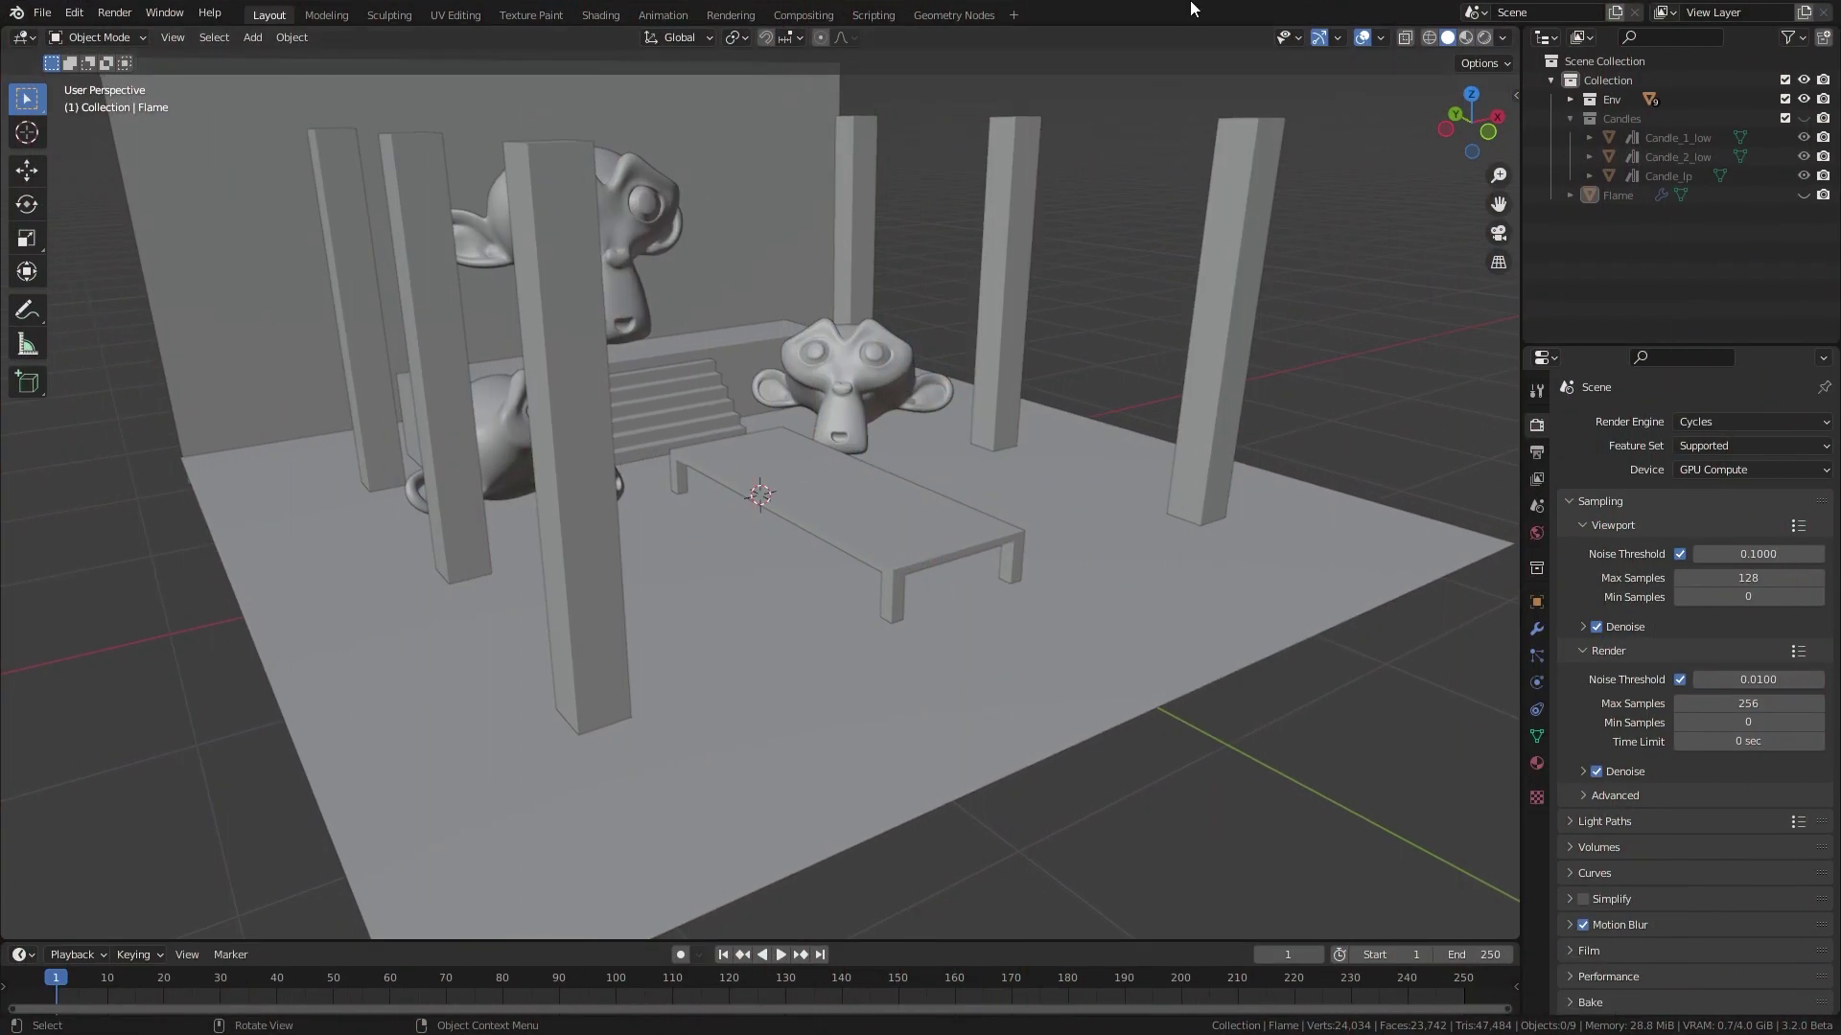
scroll(1140, 570, down, 3)
middle_drag(1140, 566, 981, 491)
click(970, 491)
click(827, 439)
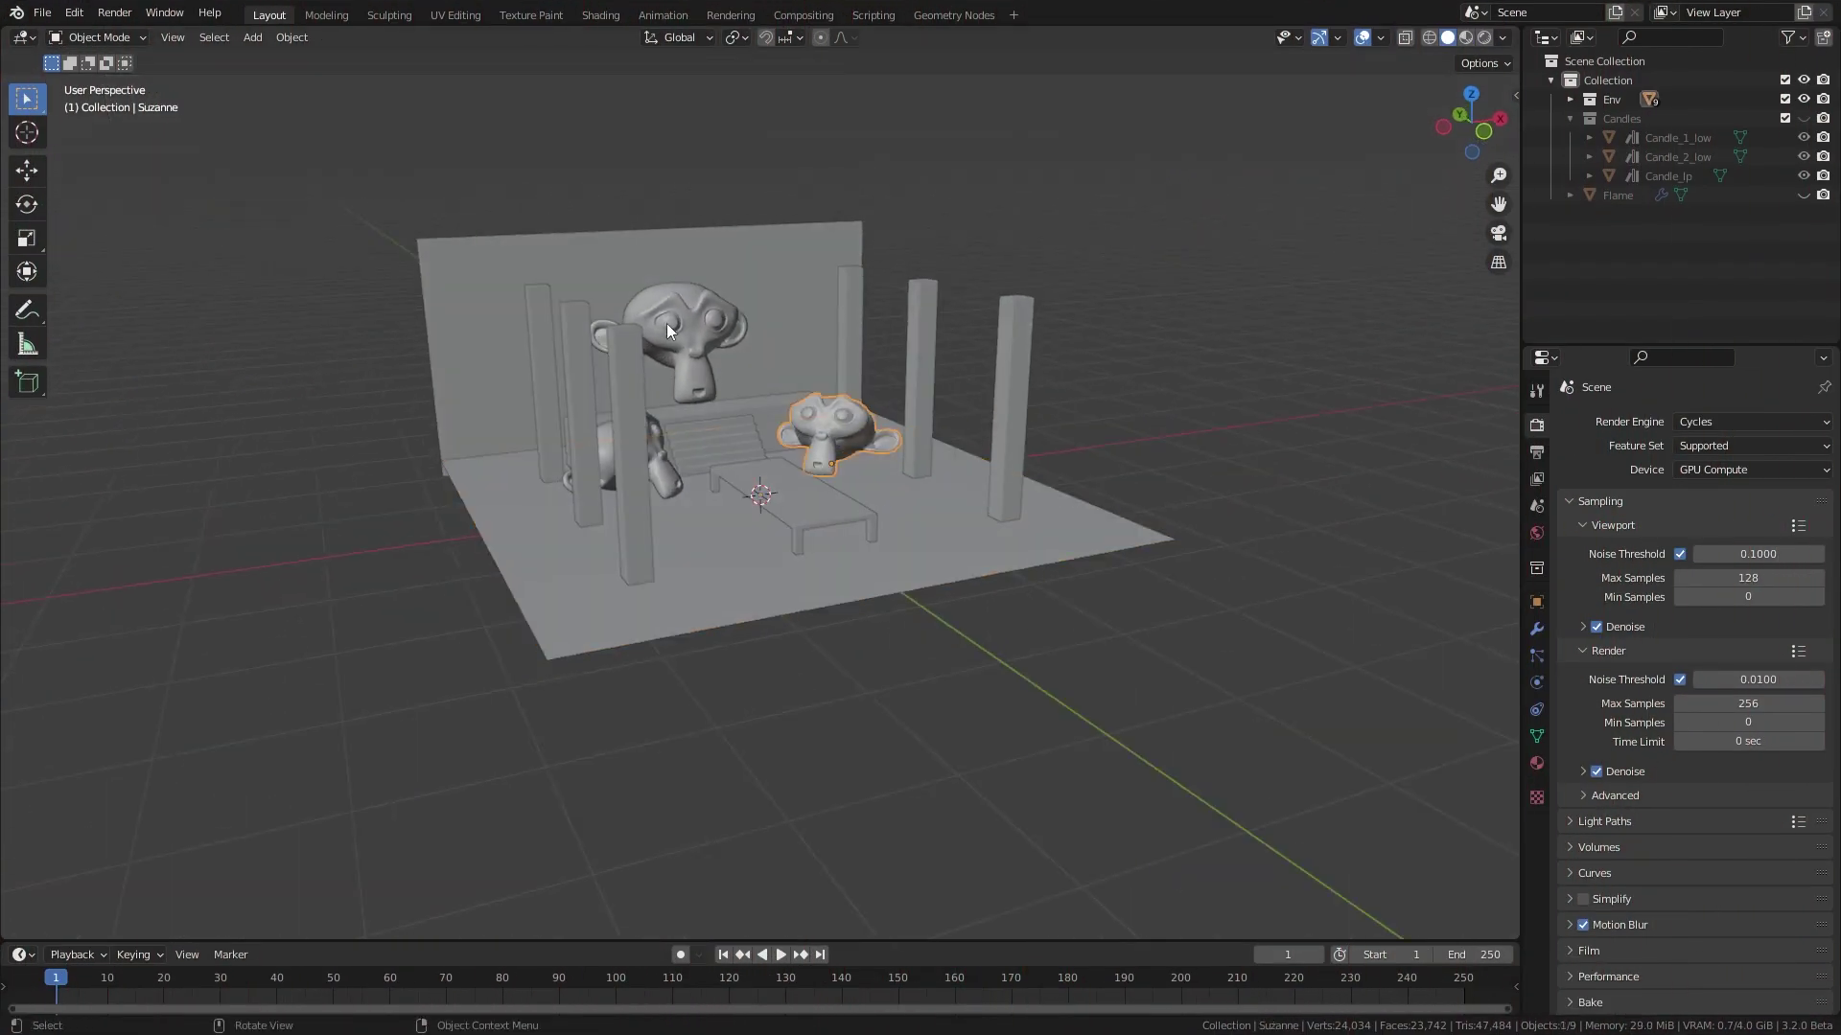
click(665, 324)
Hide the Env collection, show the Candles collection and examine the candle meshes in wireframe
click(1803, 98)
click(1803, 117)
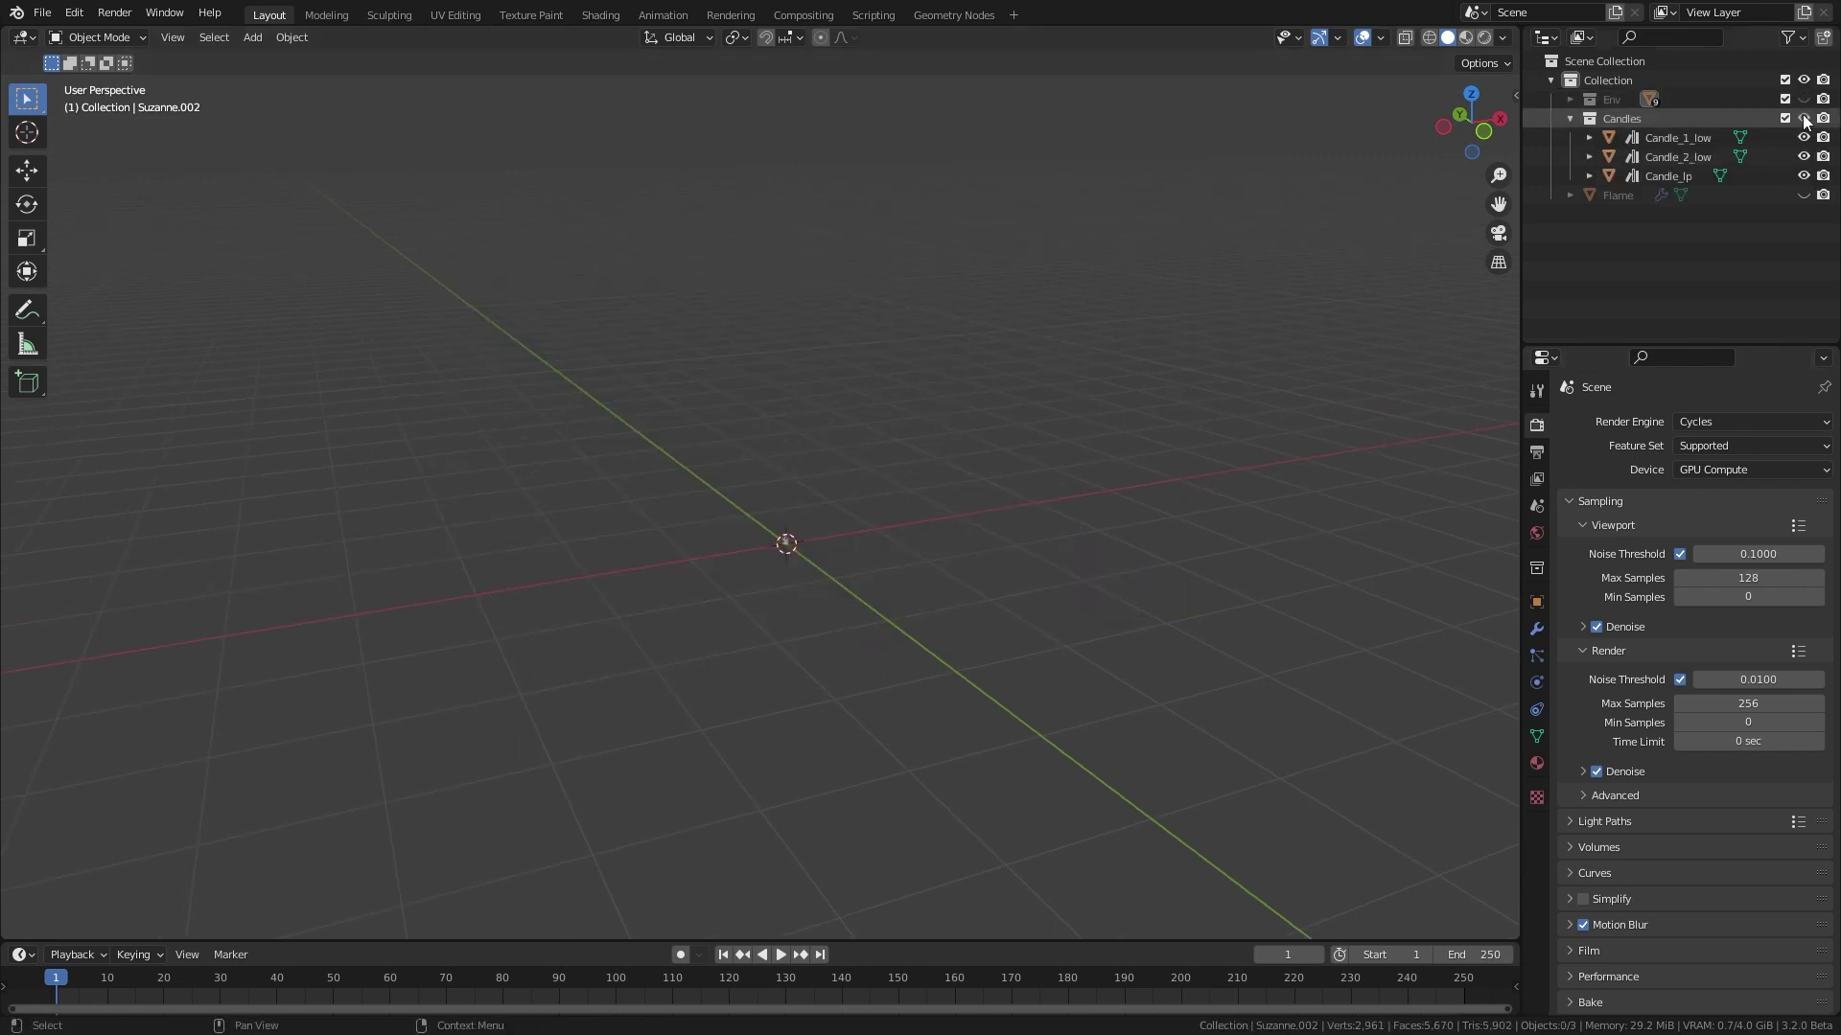
double_click(1670, 127)
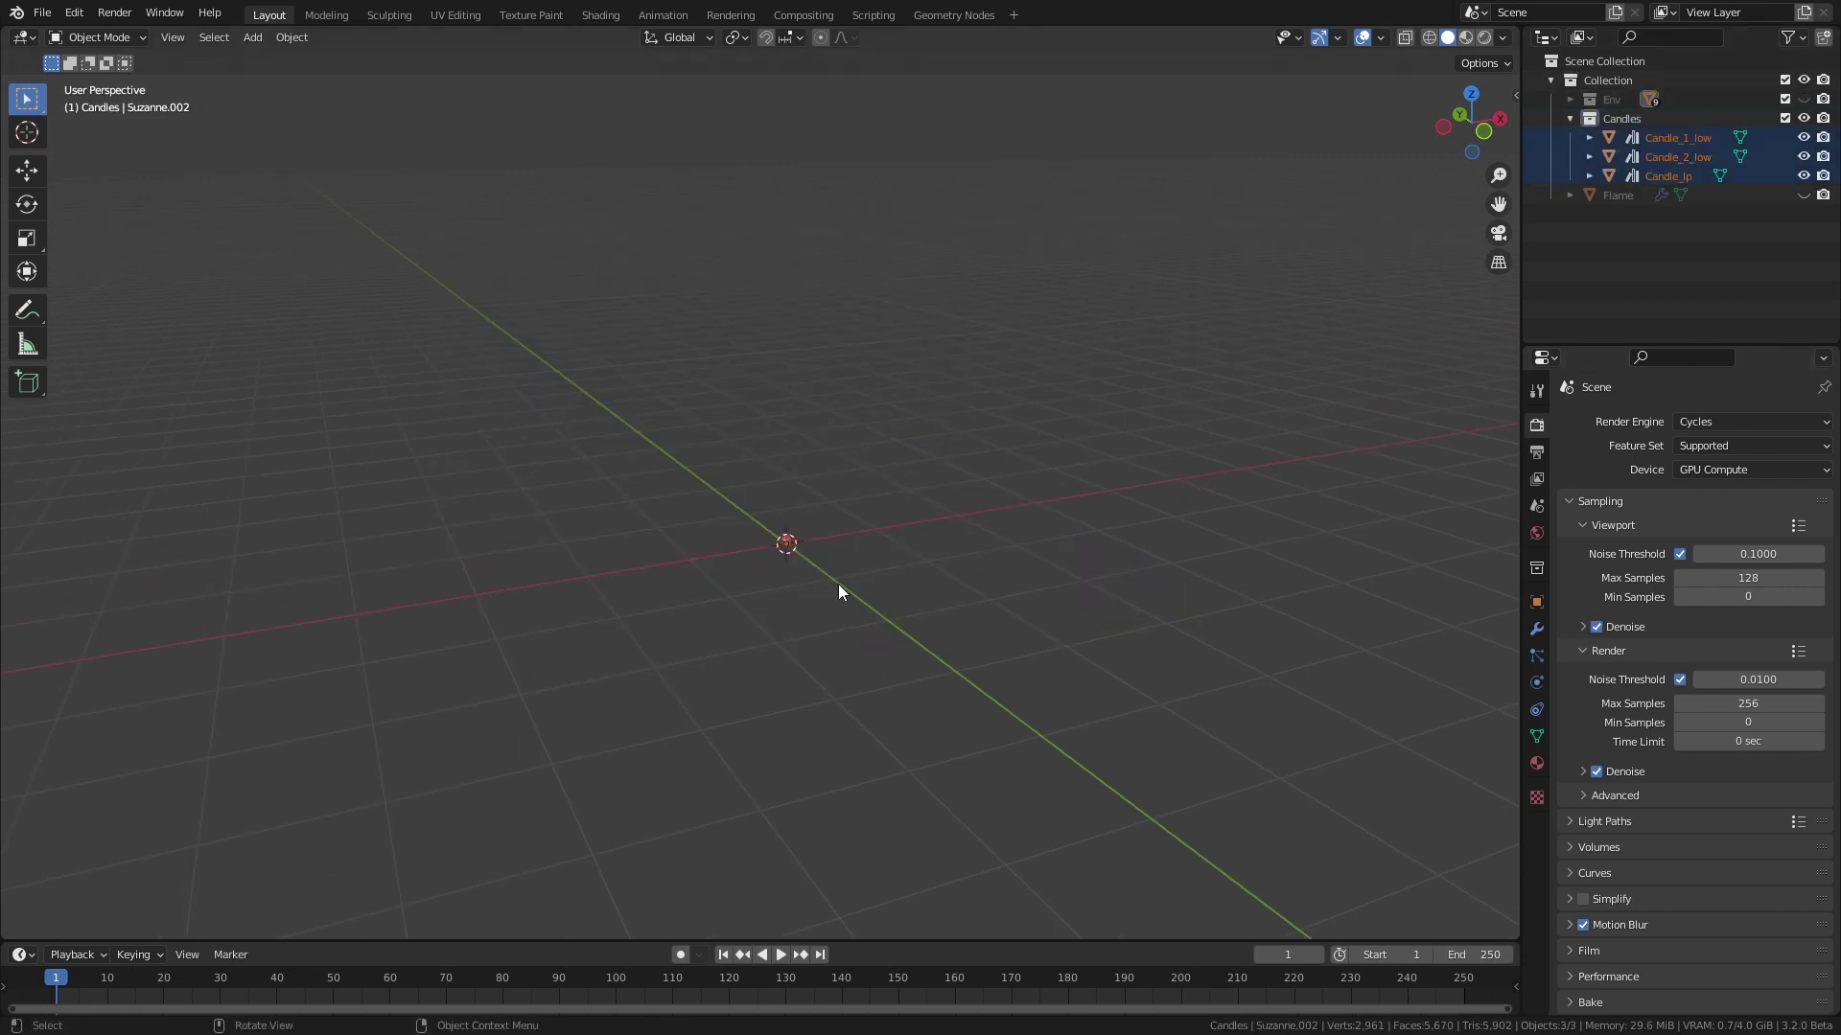
key(KP_Decimal)
click(1110, 583)
scroll(1110, 583, down, 3)
mouse_move(1110, 583)
middle_down()
mouse_move(963, 642)
mouse_move(957, 513)
middle_up()
key(z)
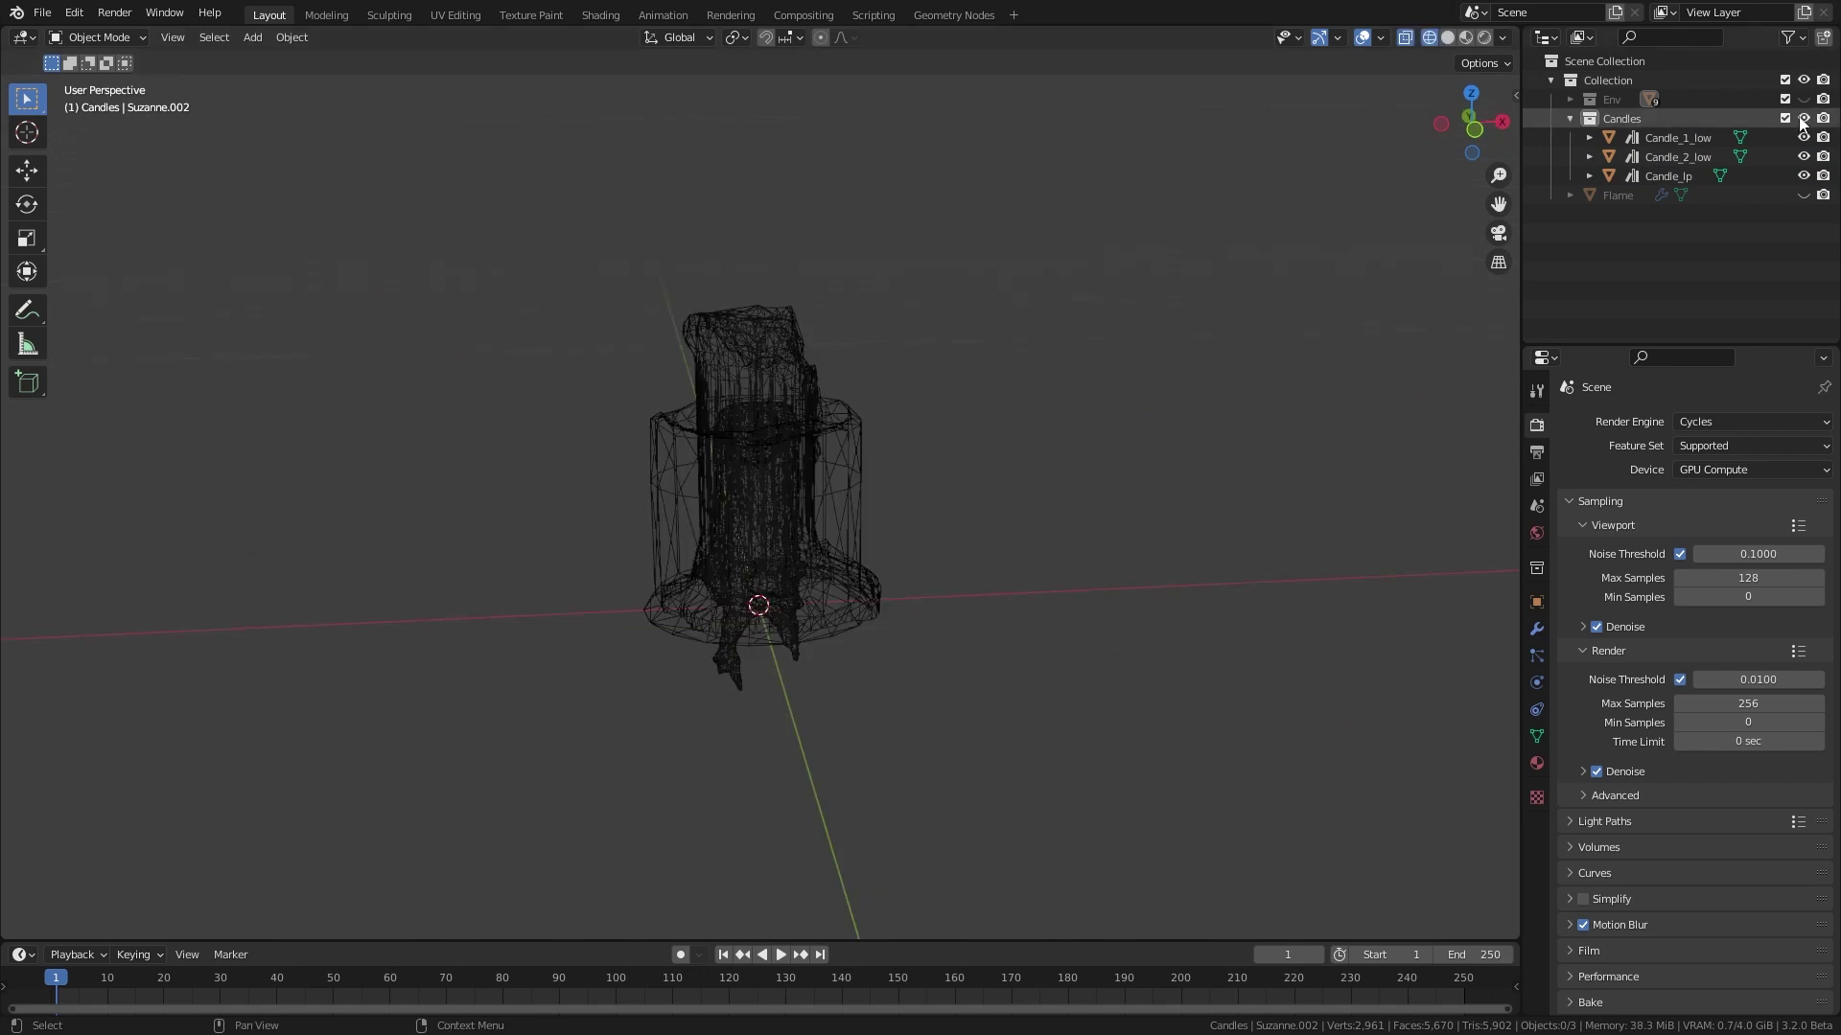
Hide the Candles collection, show the Flame object and examine it up close in Material Preview shading
click(1803, 118)
click(1804, 194)
key(z)
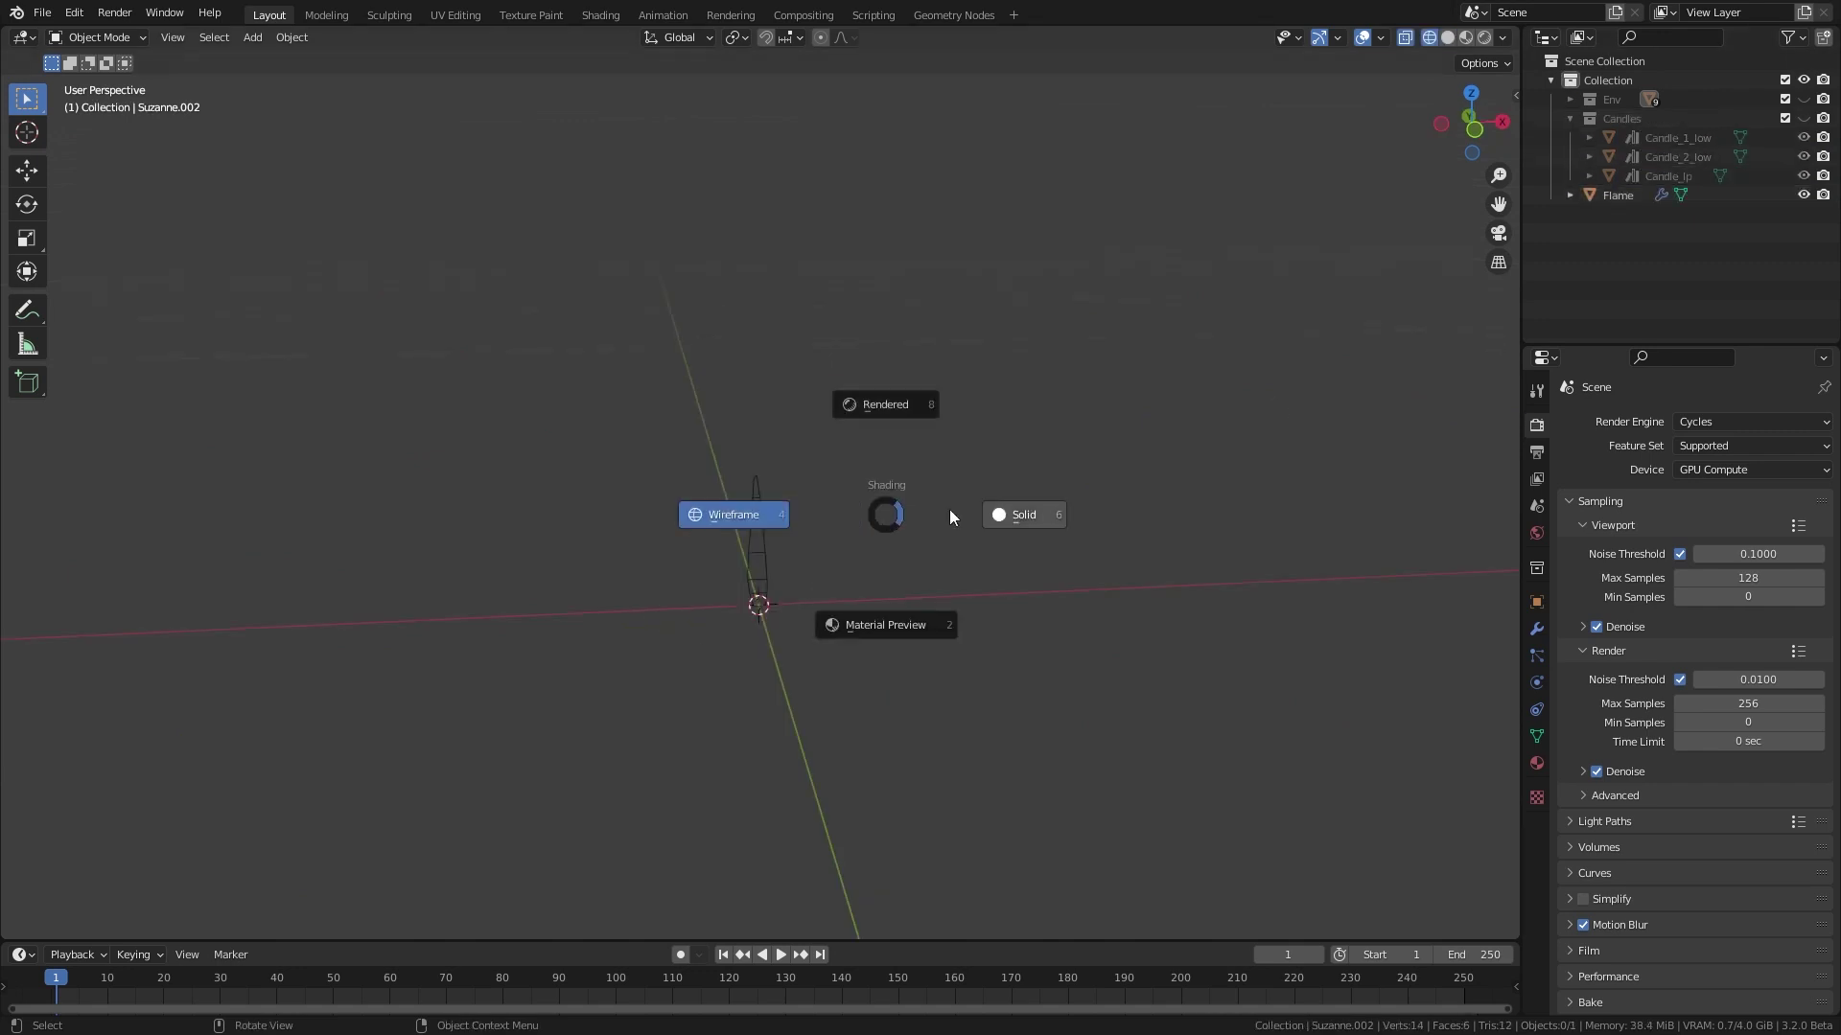
click(949, 509)
mouse_move(949, 509)
middle_down()
mouse_move(856, 578)
mouse_move(839, 642)
mouse_move(860, 652)
mouse_move(781, 664)
mouse_move(834, 662)
middle_up()
key(z)
click(953, 563)
scroll(860, 652, up, 5)
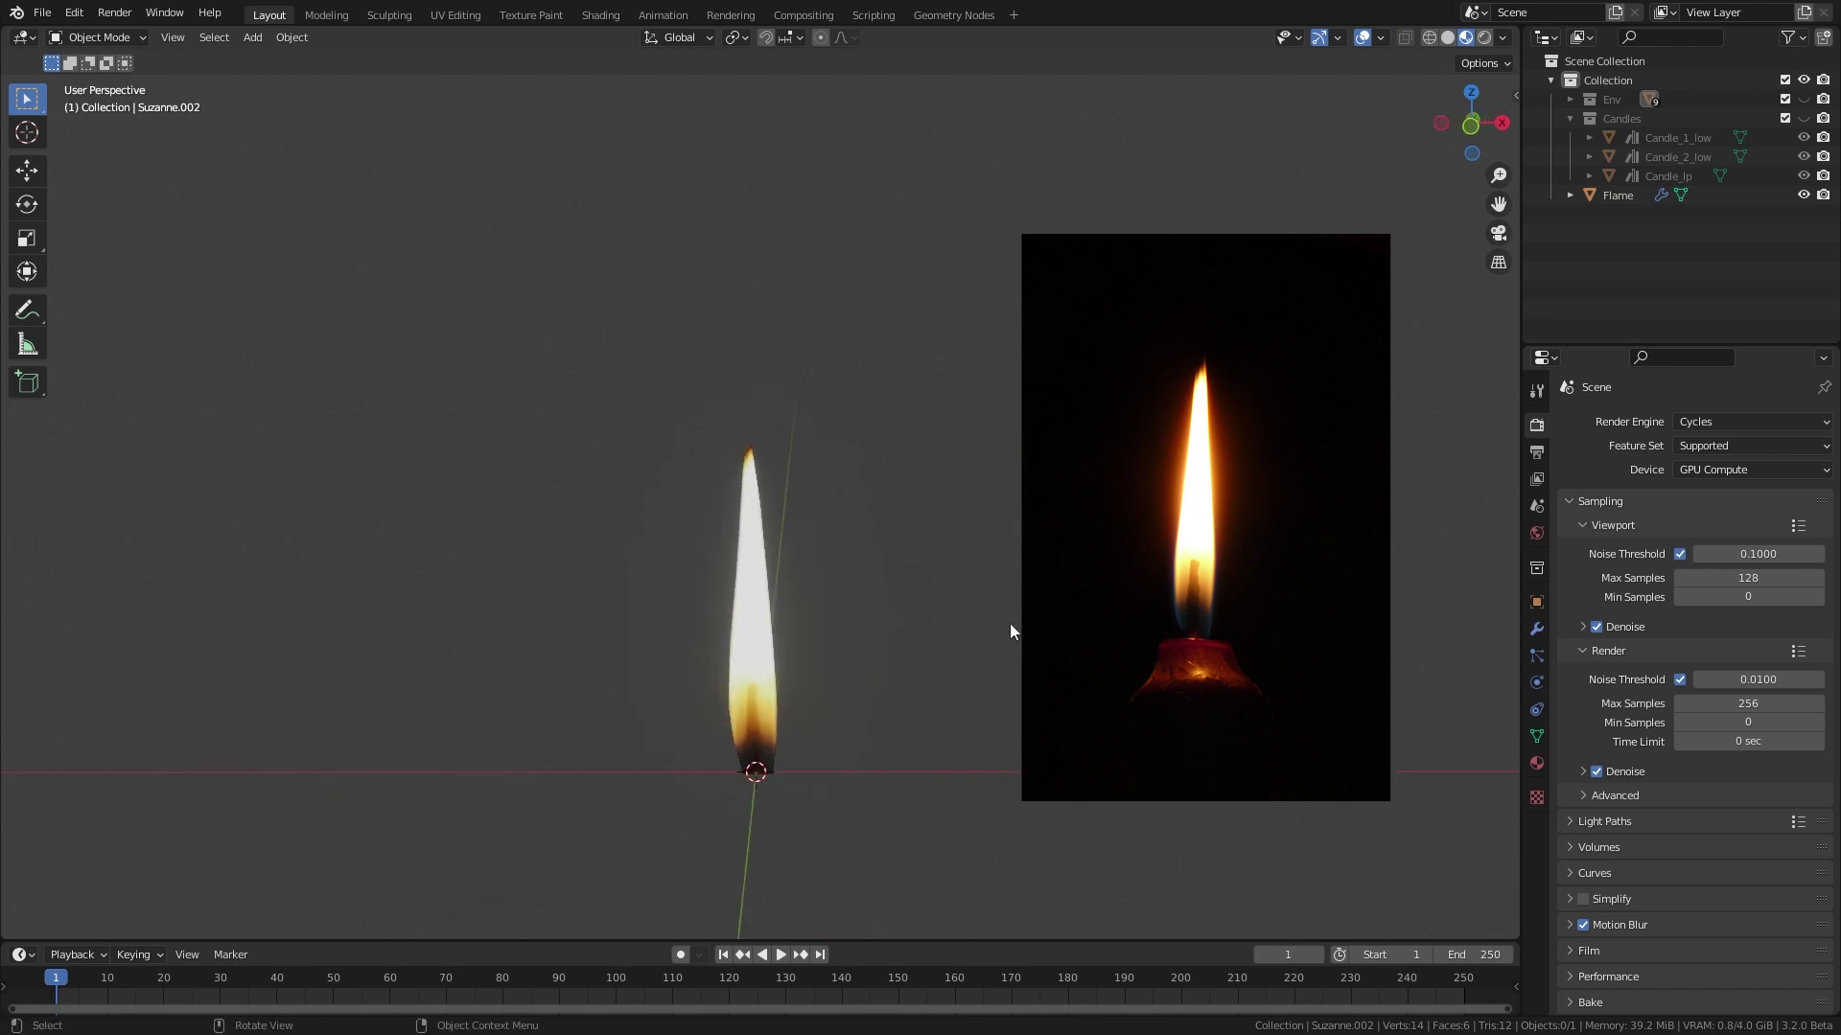
Return the solid-shaded view to only the Env collection and set the viewport object color to Random
click(1803, 118)
click(1803, 194)
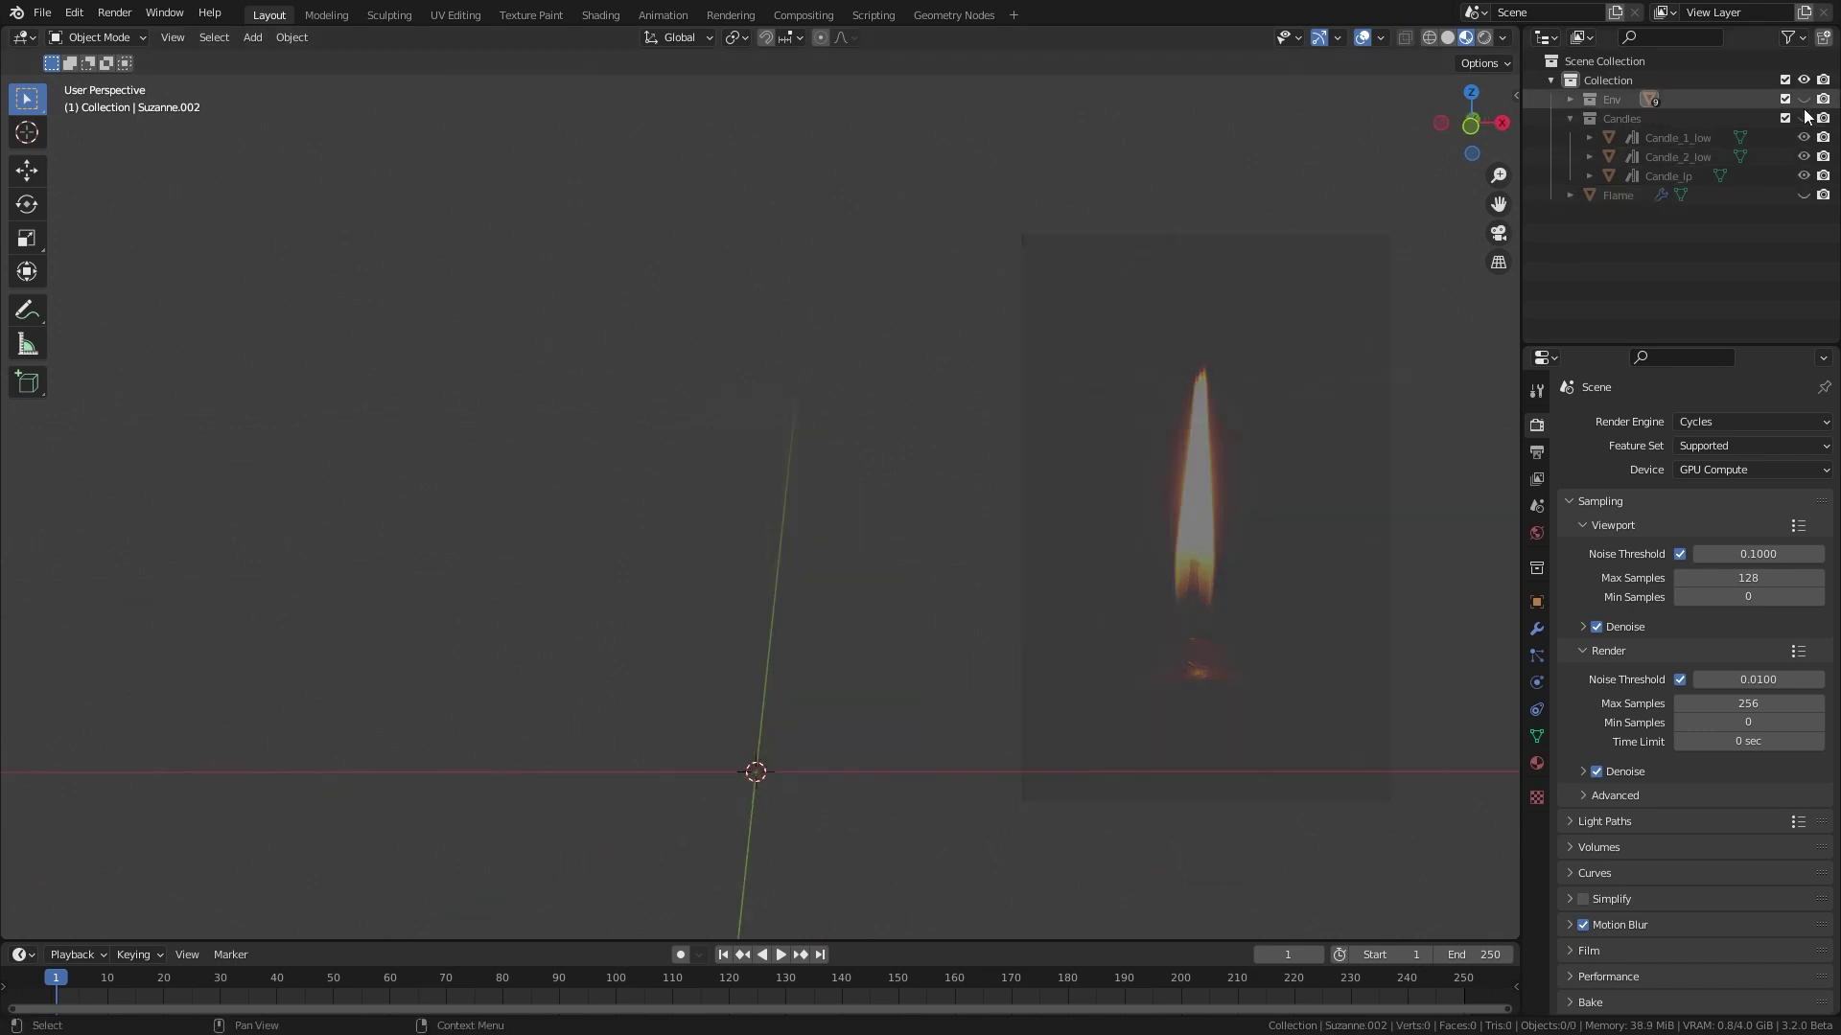
click(1678, 121)
scroll(833, 532, down, 5)
middle_drag(832, 531, 1137, 607)
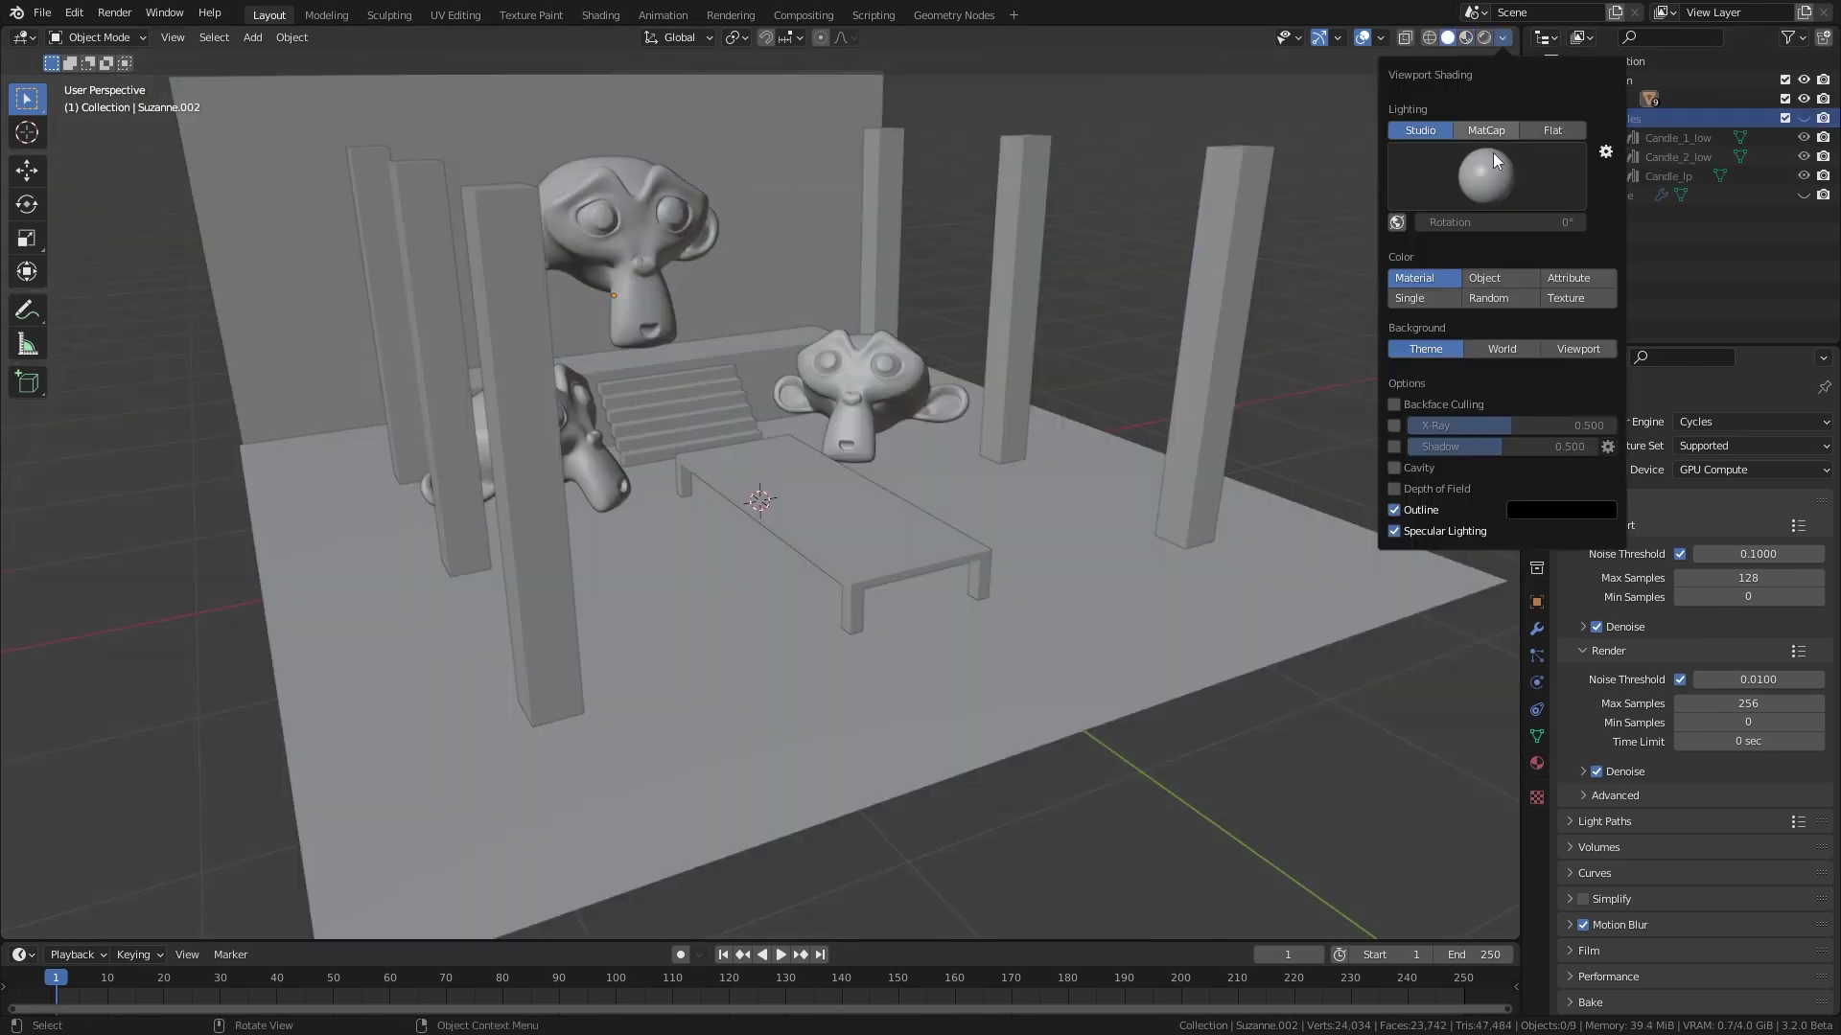
click(1500, 298)
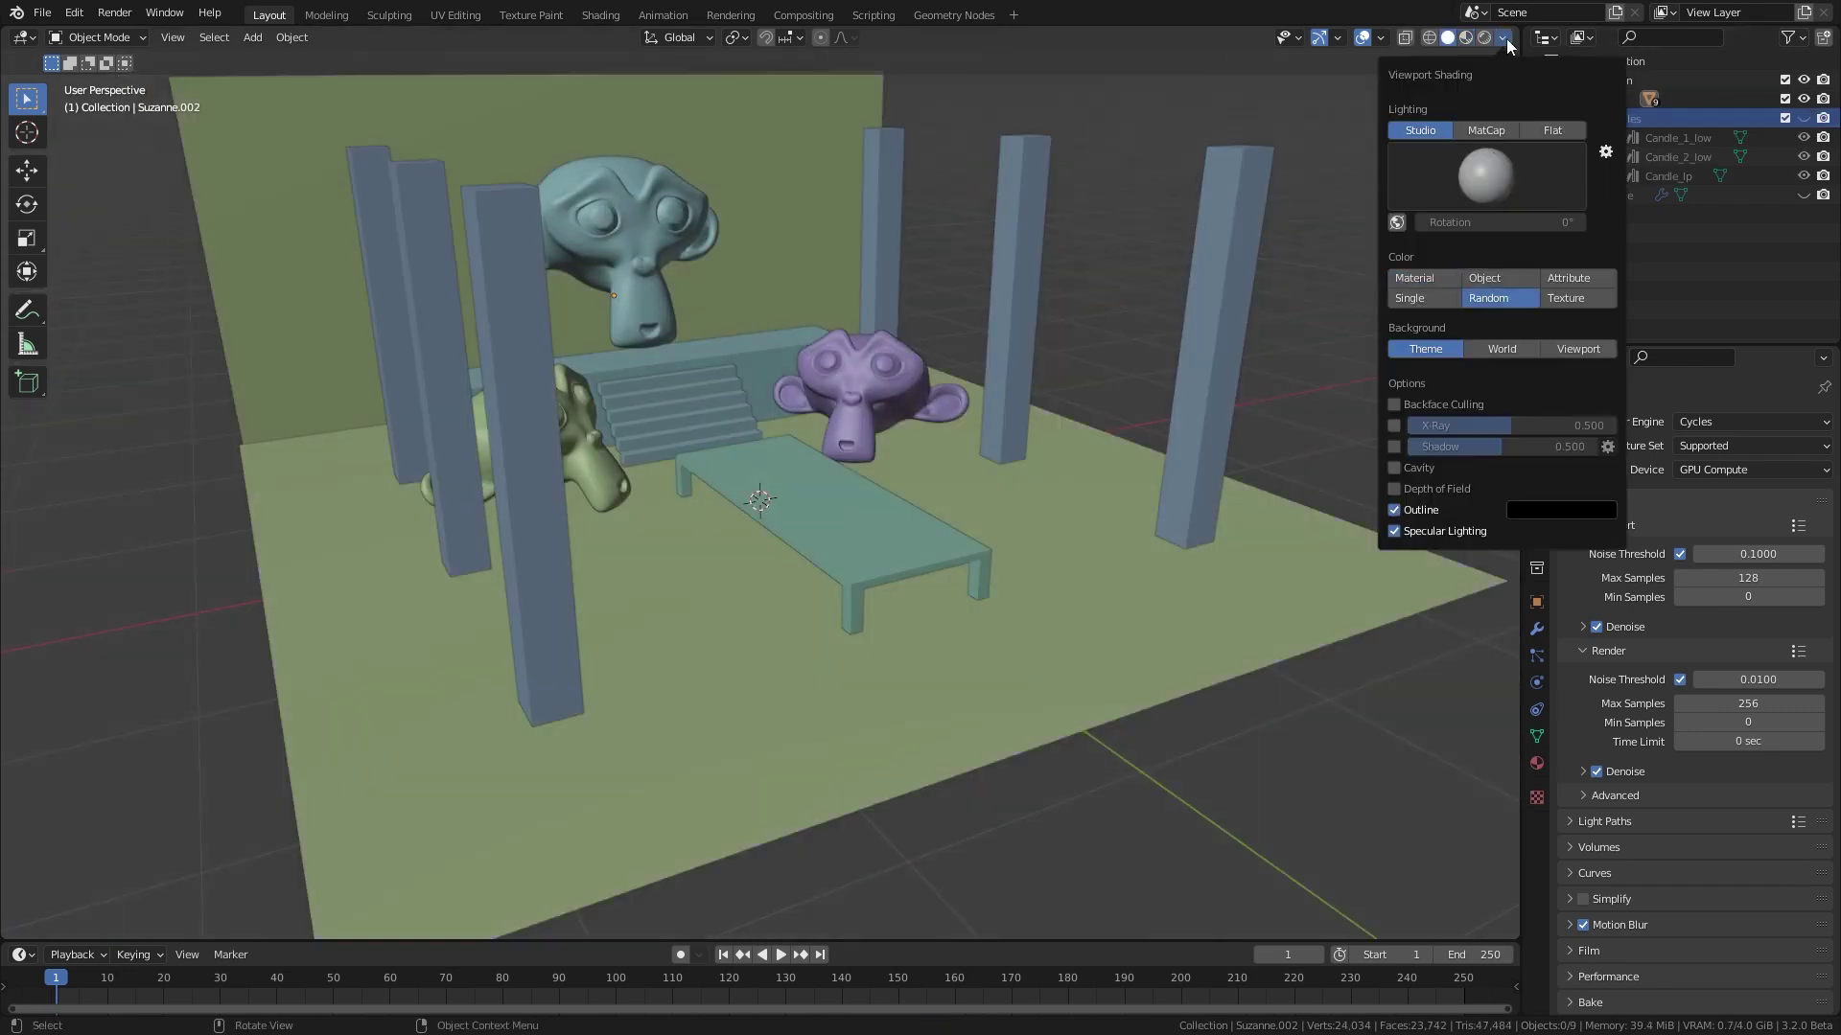
middle_drag(1059, 468, 966, 573)
Add a Bezier curve to the scene, enter its Edit Mode and activate the Draw tool
key(shift+a)
mouse_move(837, 543)
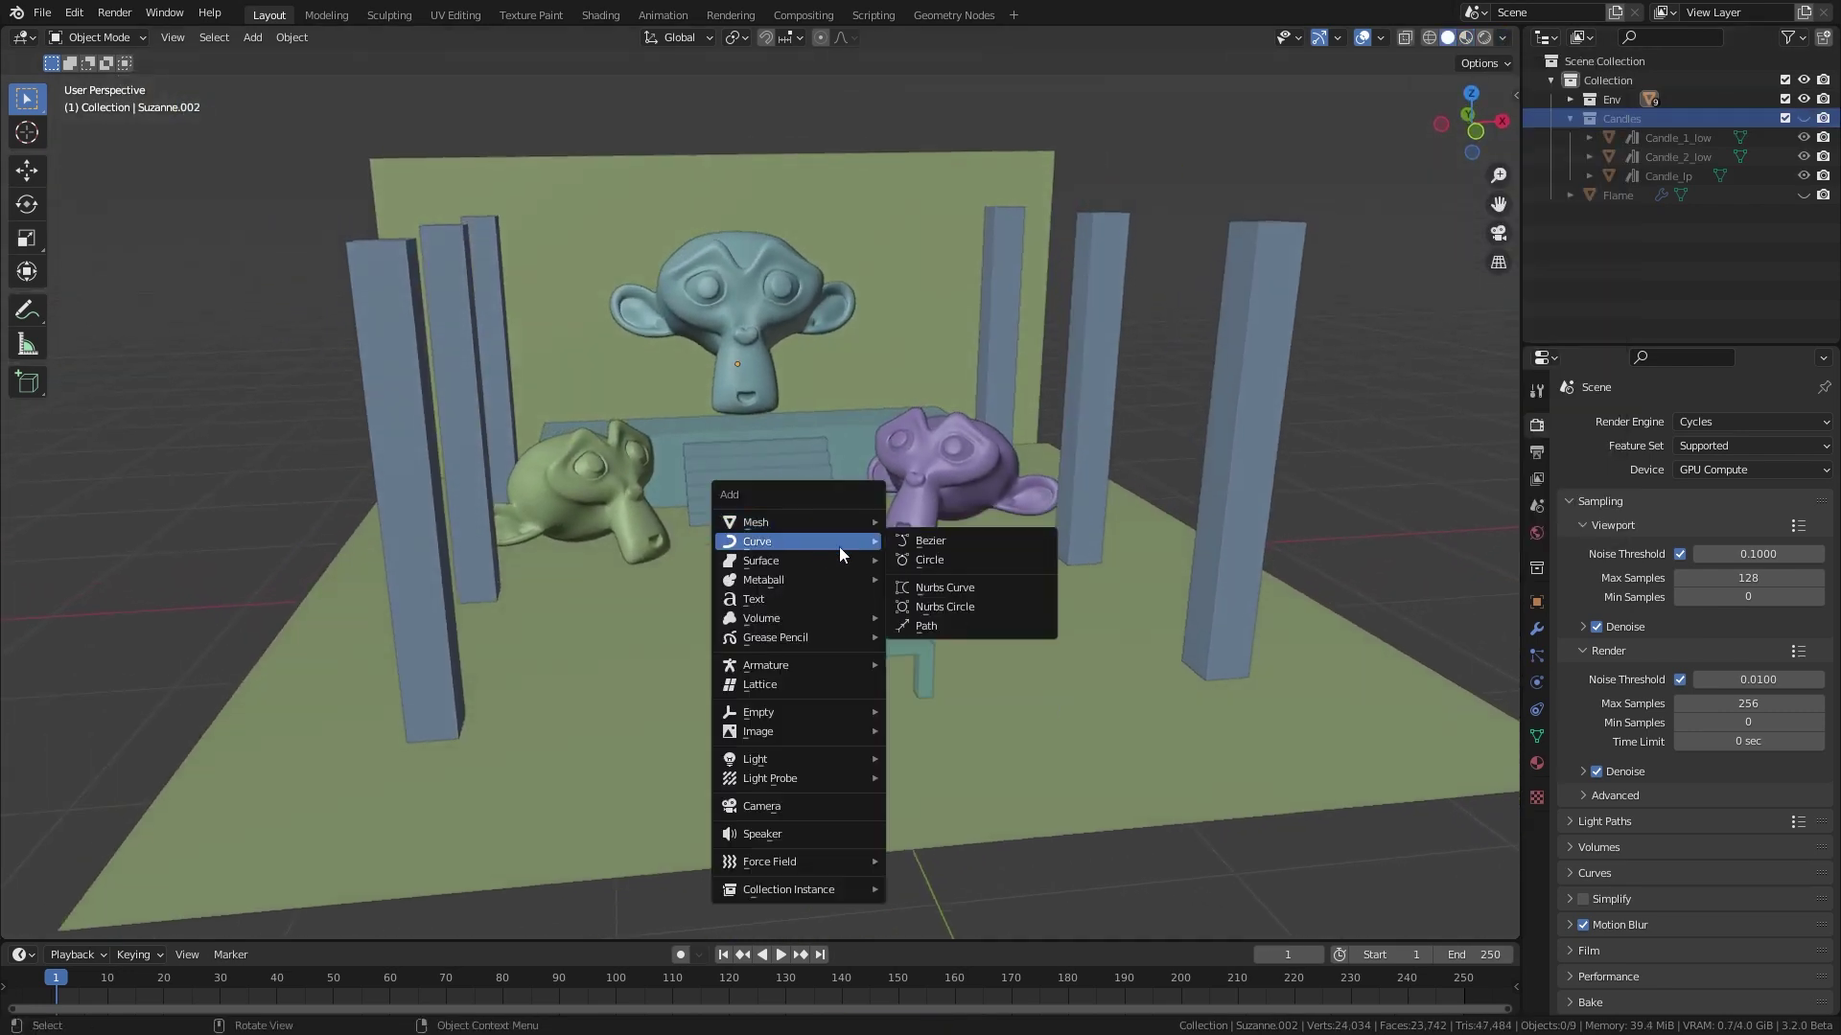
click(930, 541)
middle_drag(930, 547, 923, 602)
key(Tab)
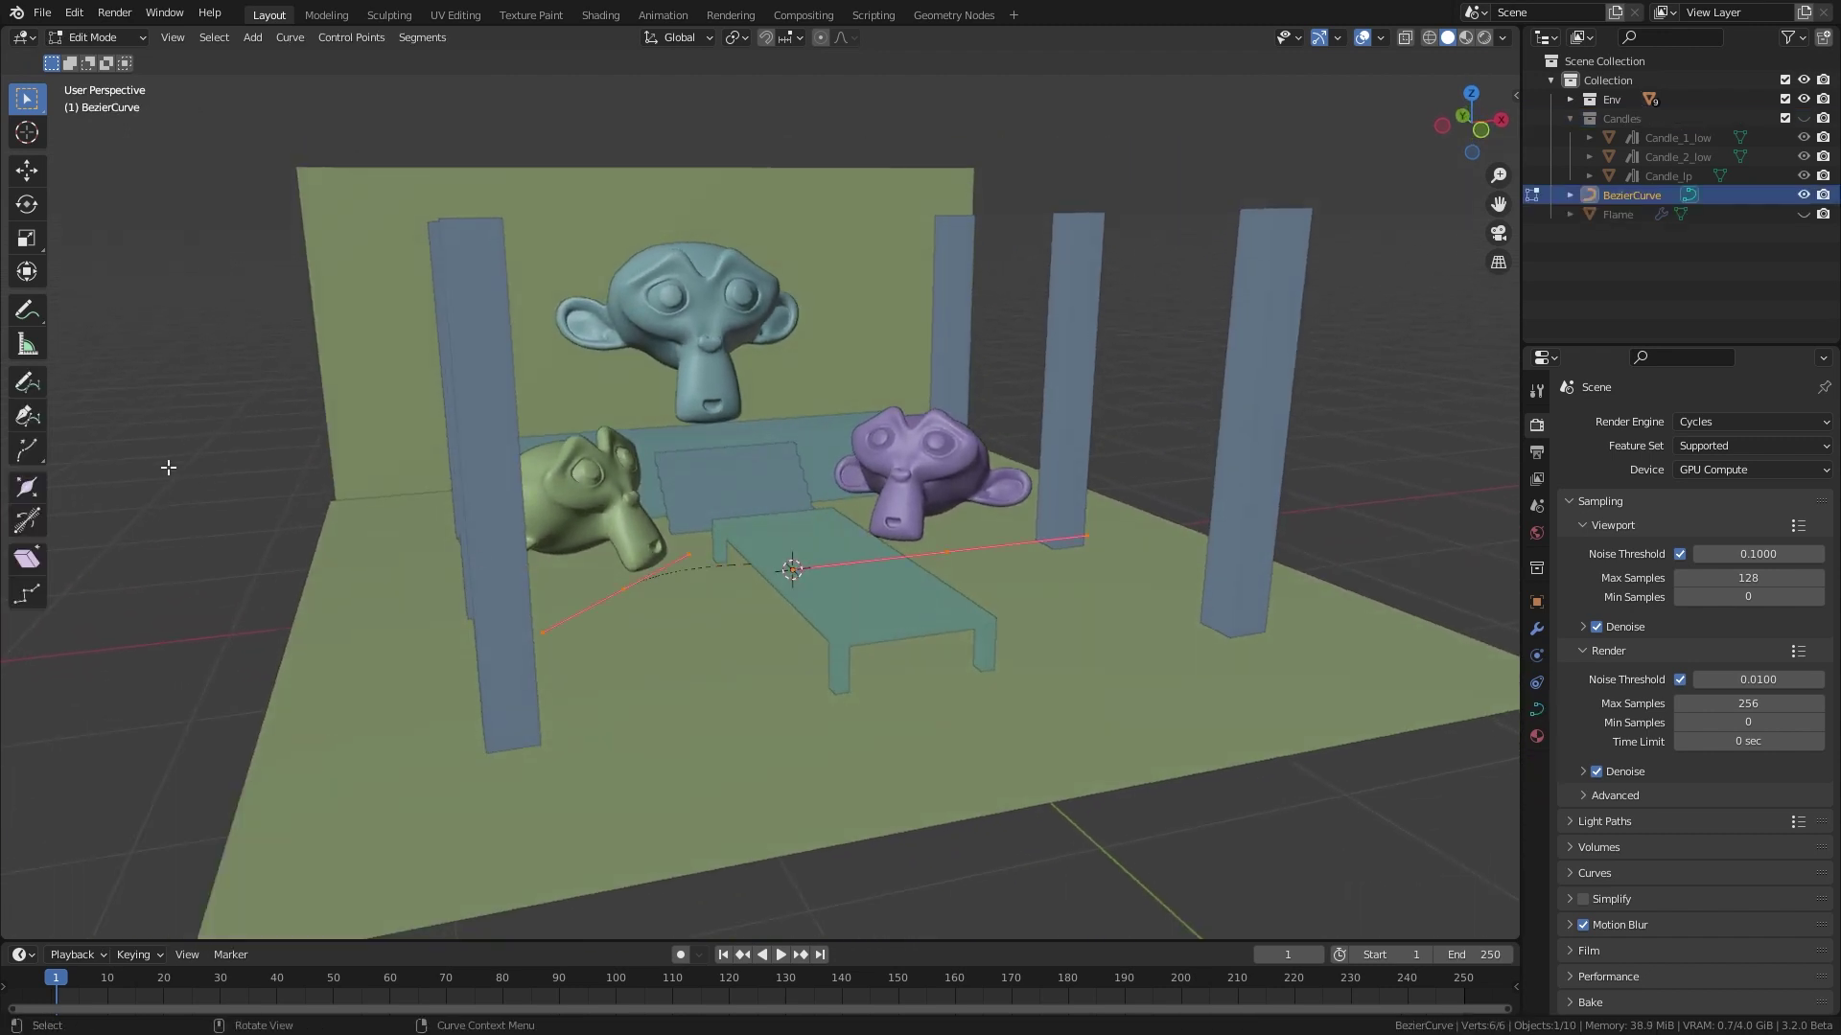
click(27, 382)
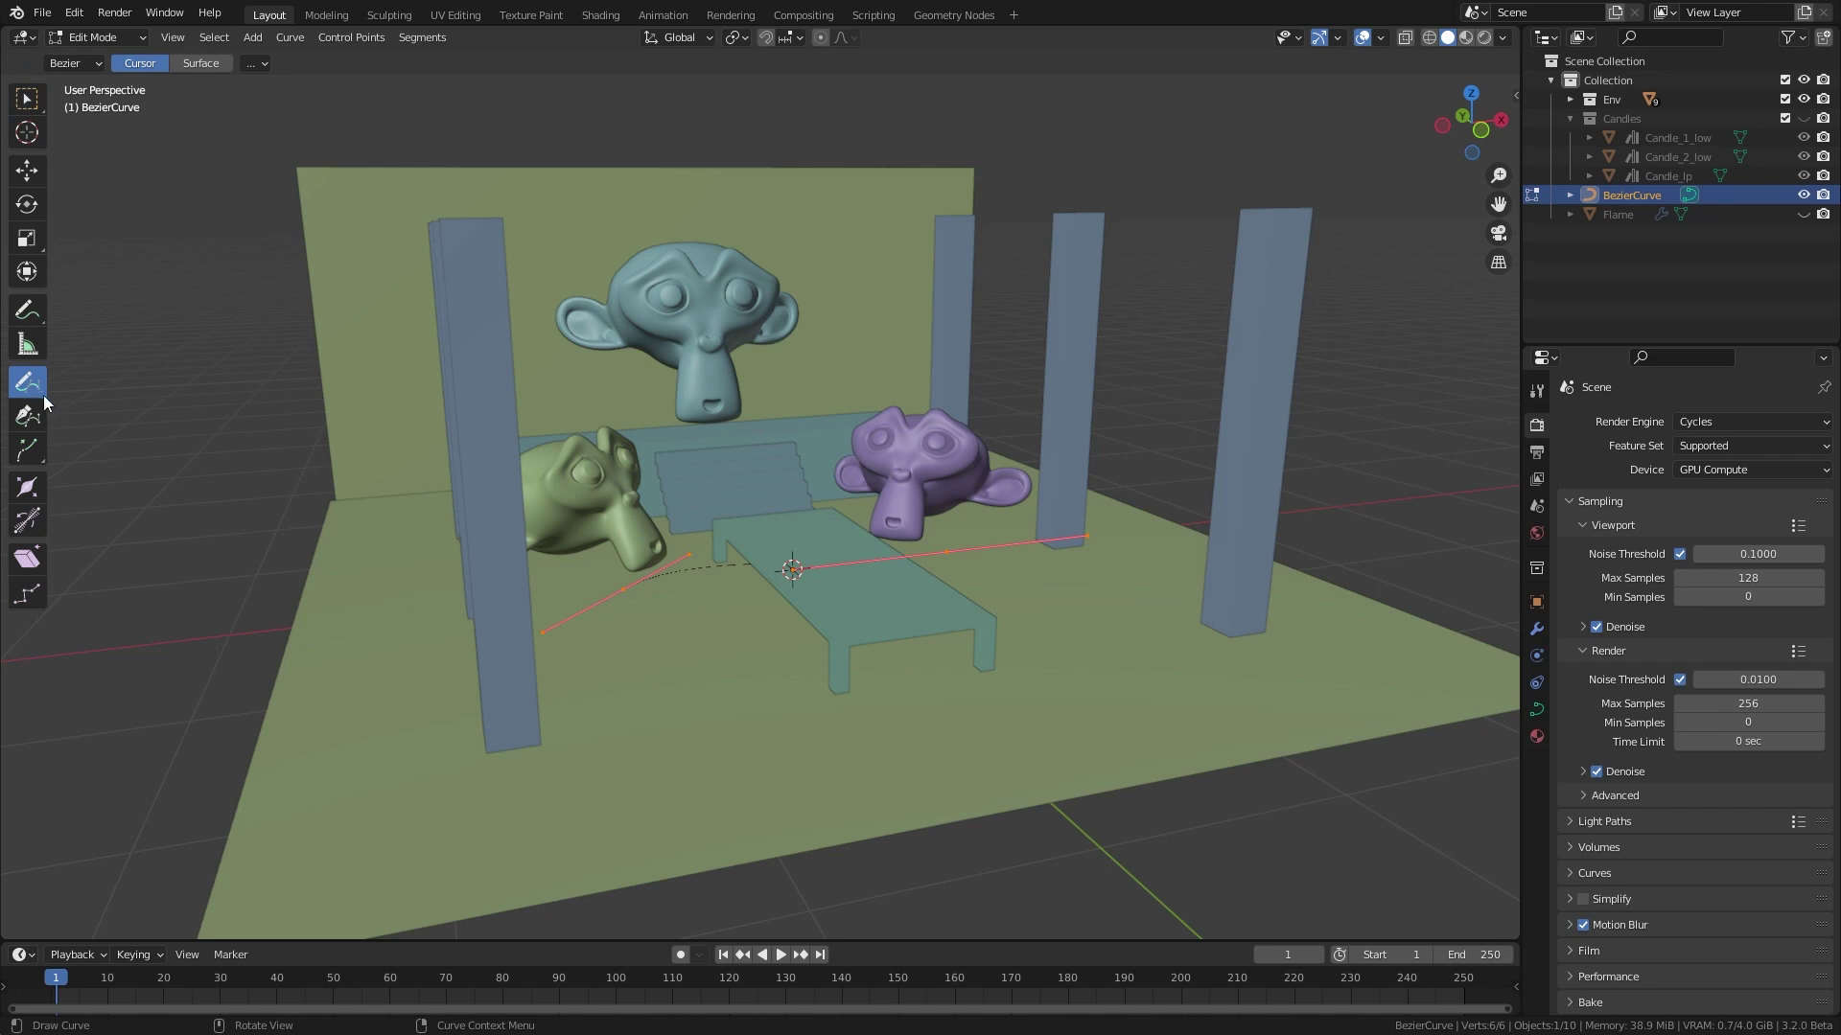
Draw trial freehand curves around the table with the drawing depth set to Cursor
mouse_move(1076, 604)
mouse_down()
mouse_move(767, 692)
mouse_move(1172, 735)
mouse_up()
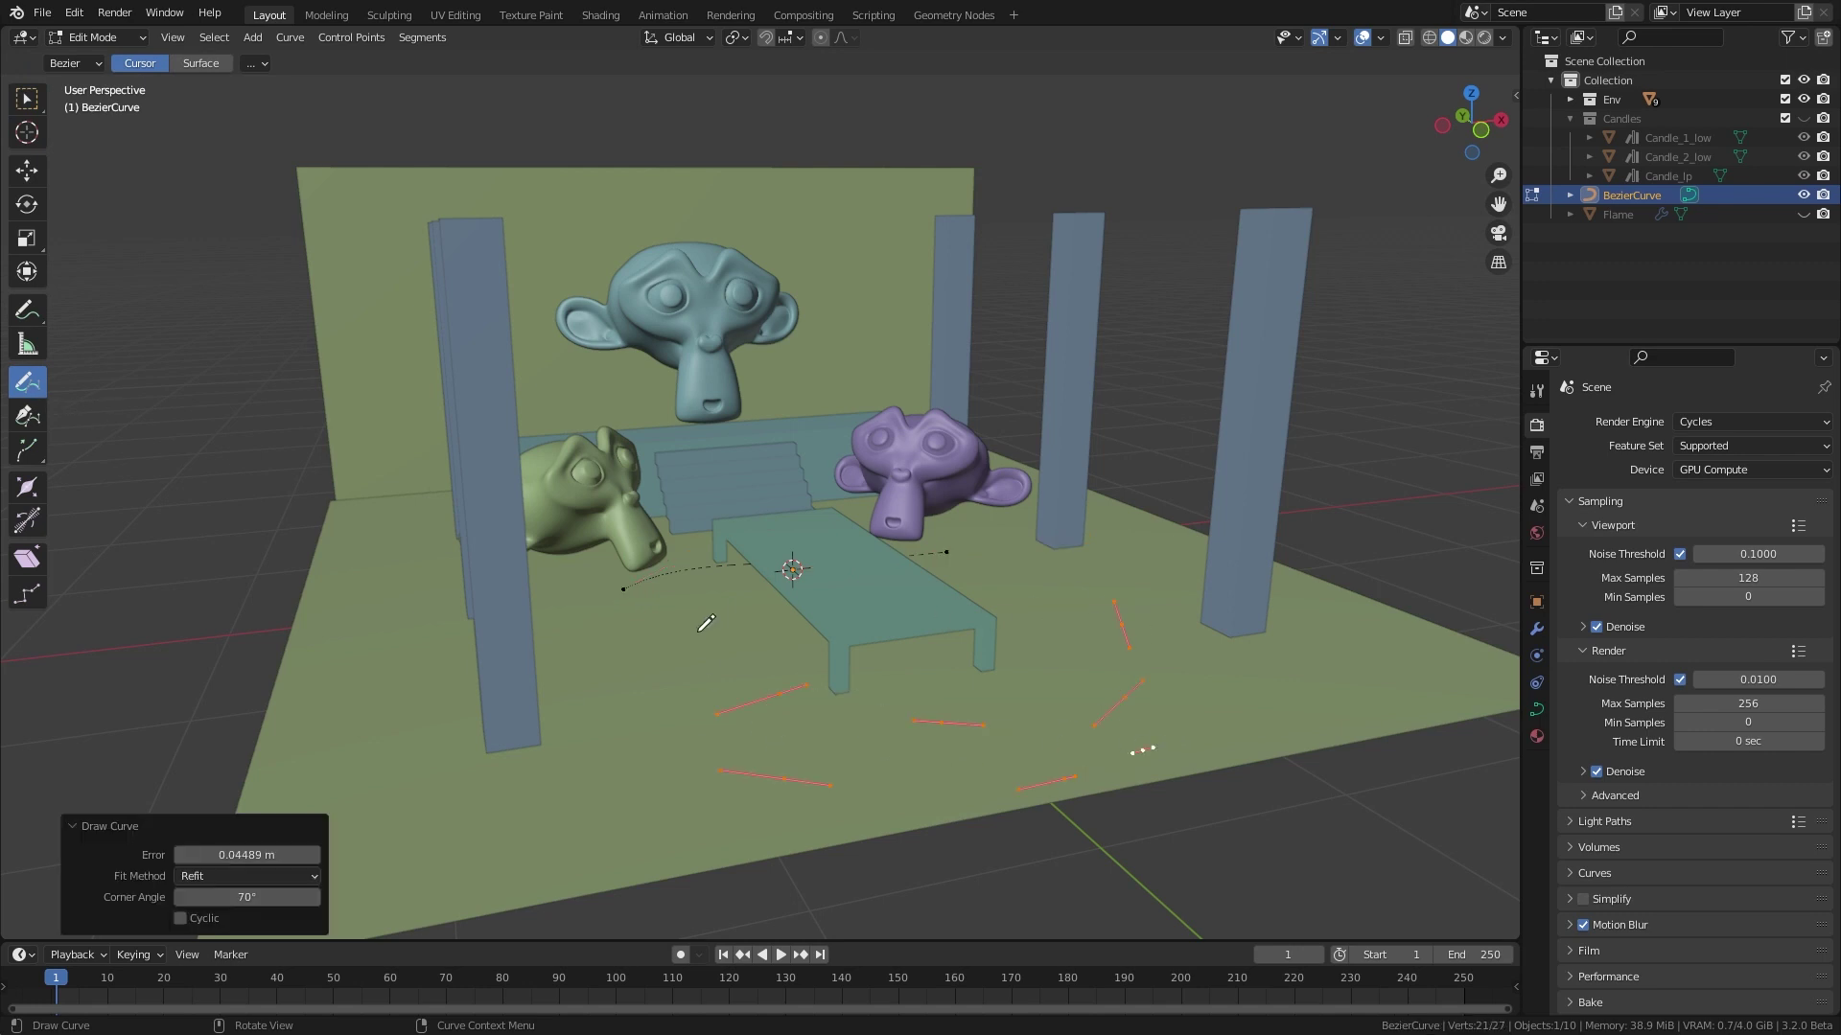
drag(574, 836, 570, 842)
middle_drag(747, 671, 671, 738)
Set the drawing depth to Surface and draw trial curves over the floor, tabletop, green monkey head and raised platform
click(201, 63)
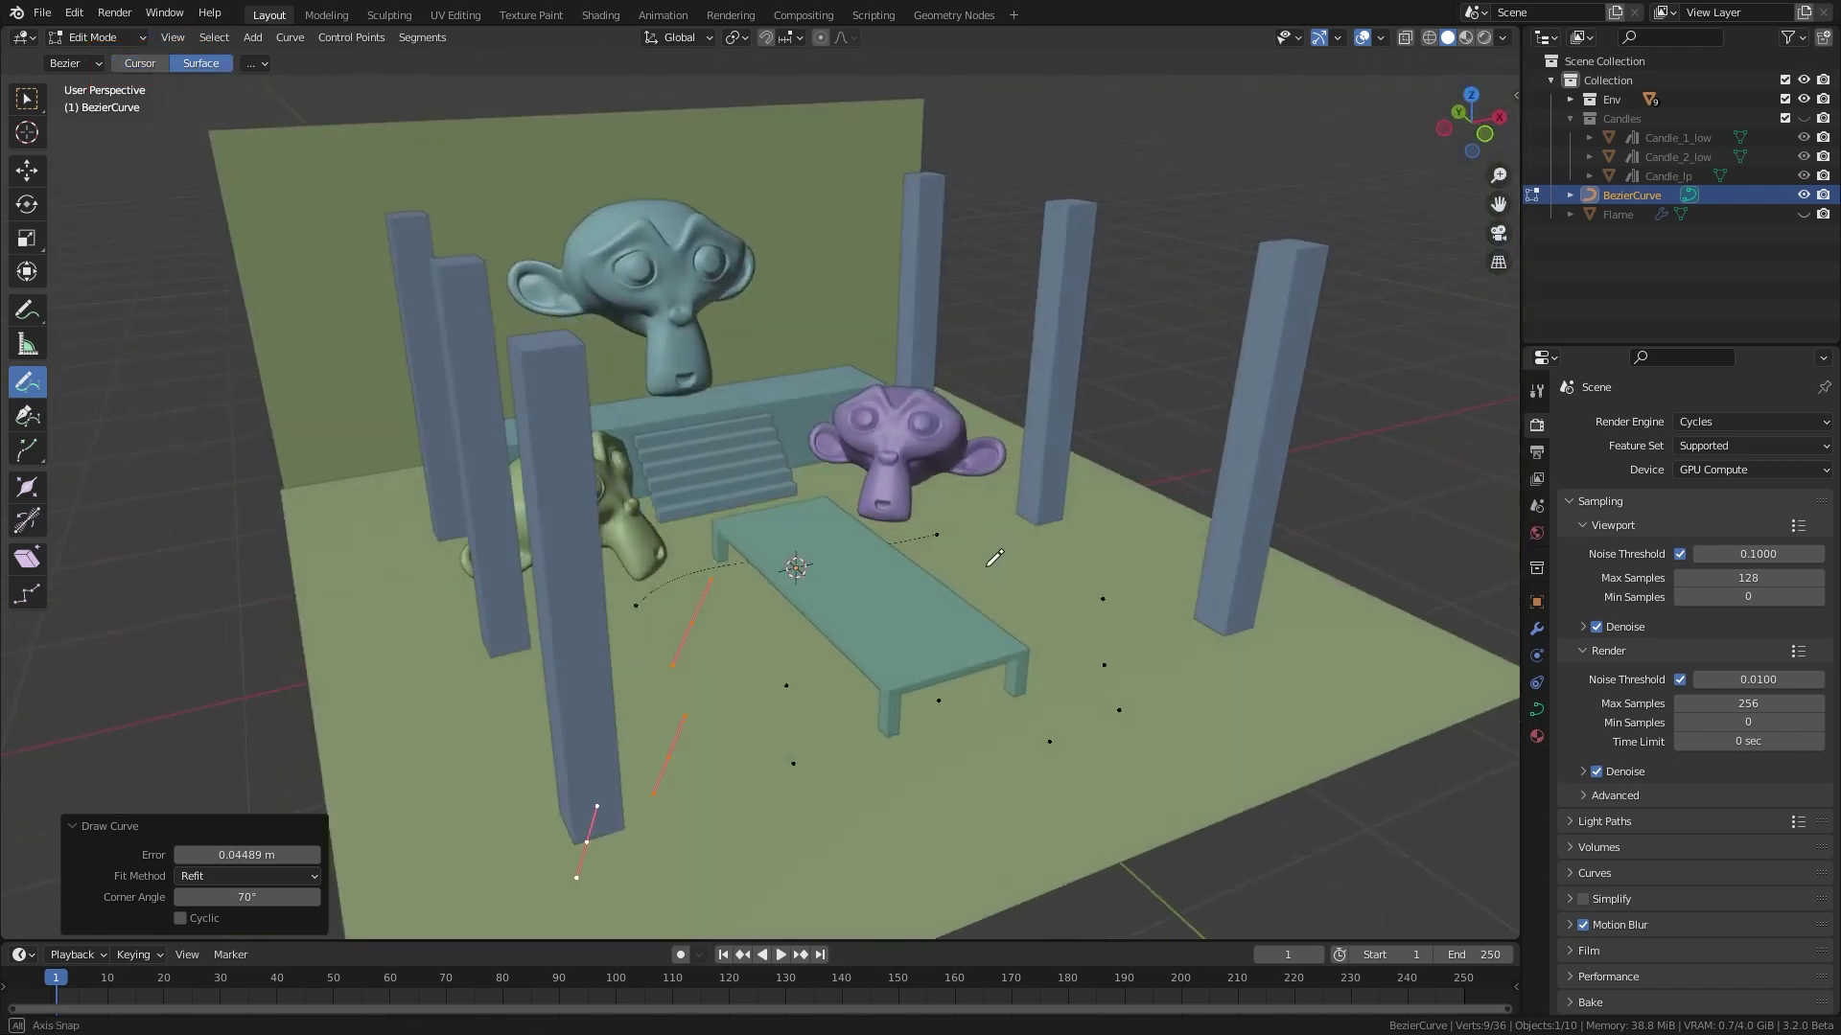
middle_drag(988, 564, 1020, 515)
drag(1154, 717, 1438, 728)
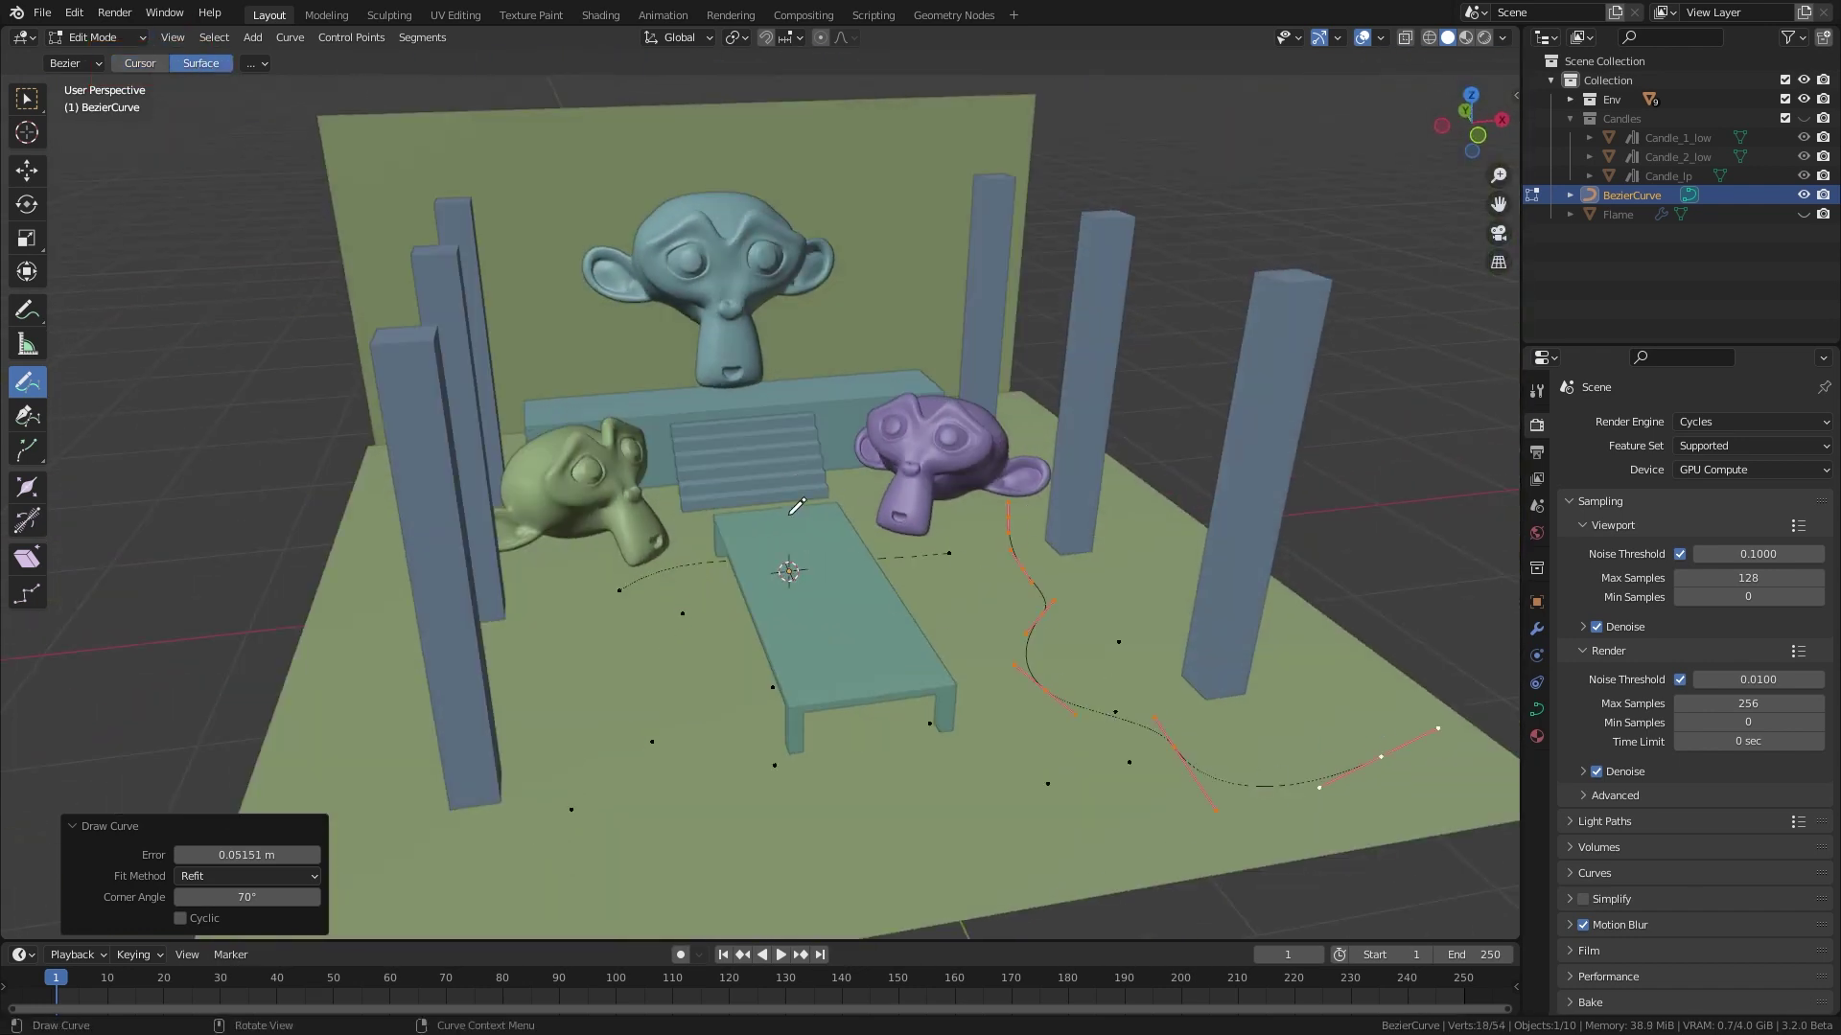
middle_drag(843, 655, 795, 810)
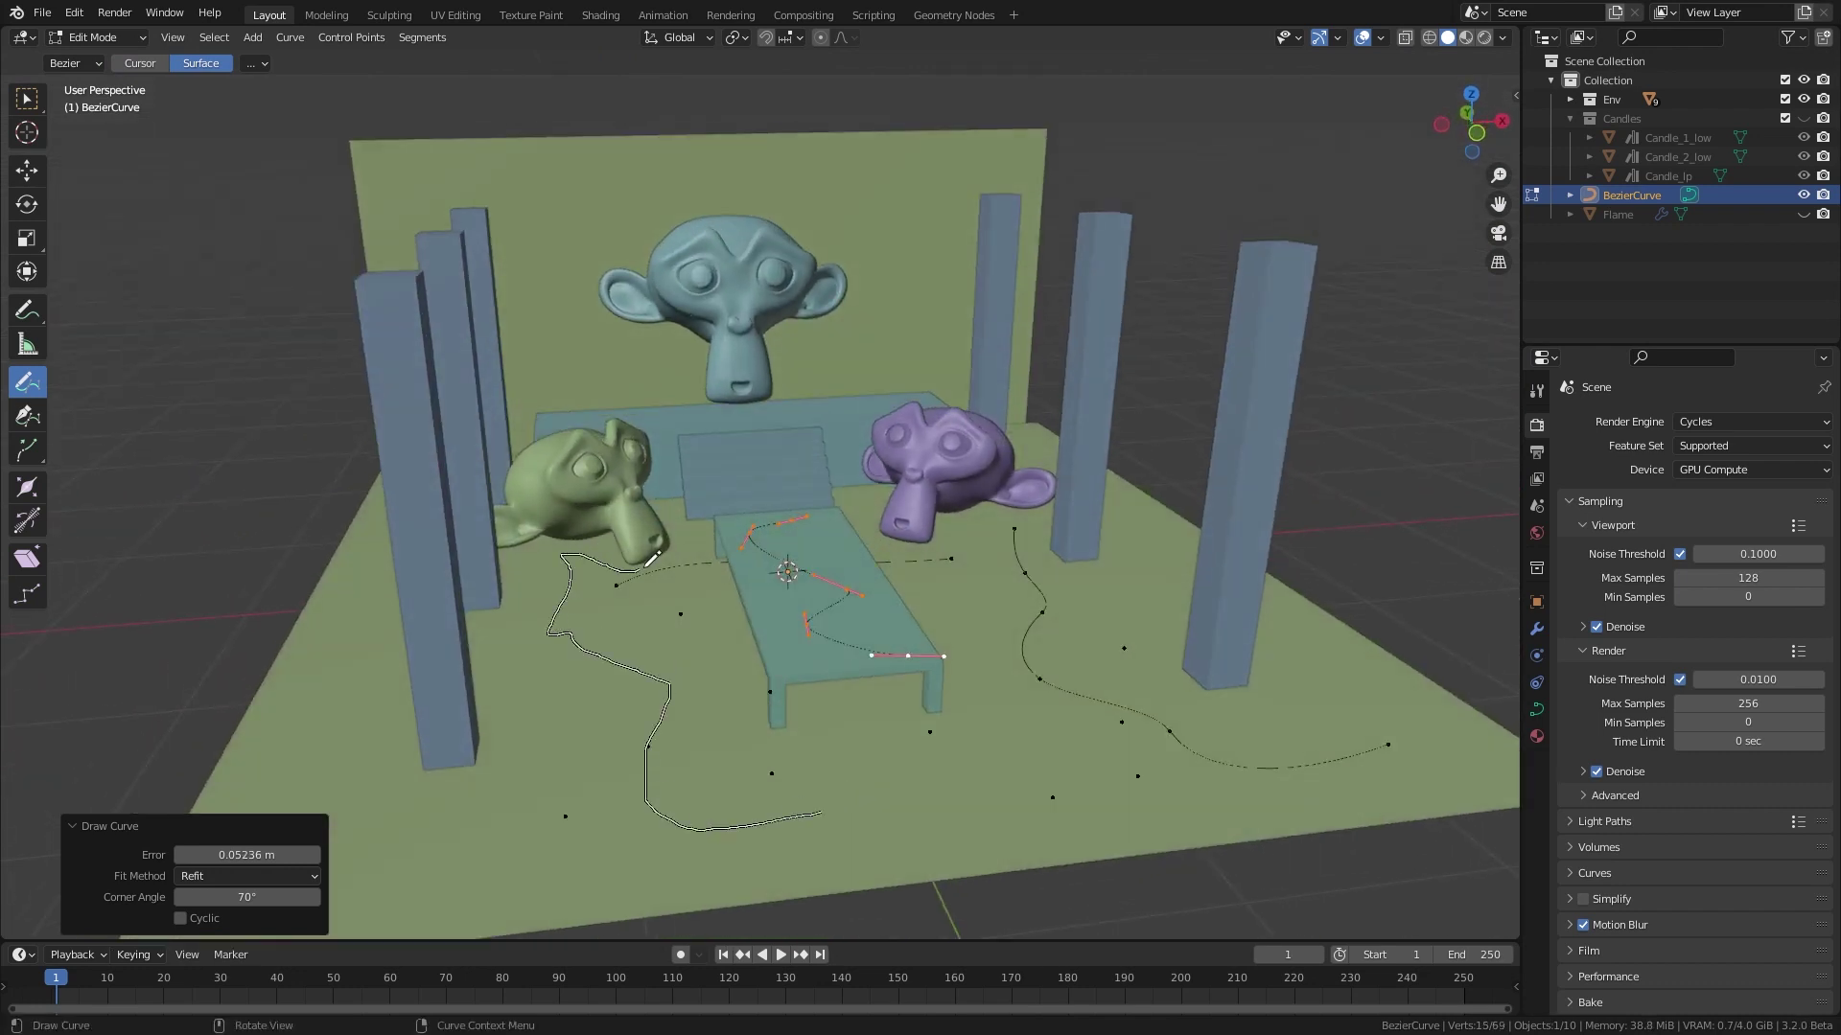
drag(628, 458, 625, 462)
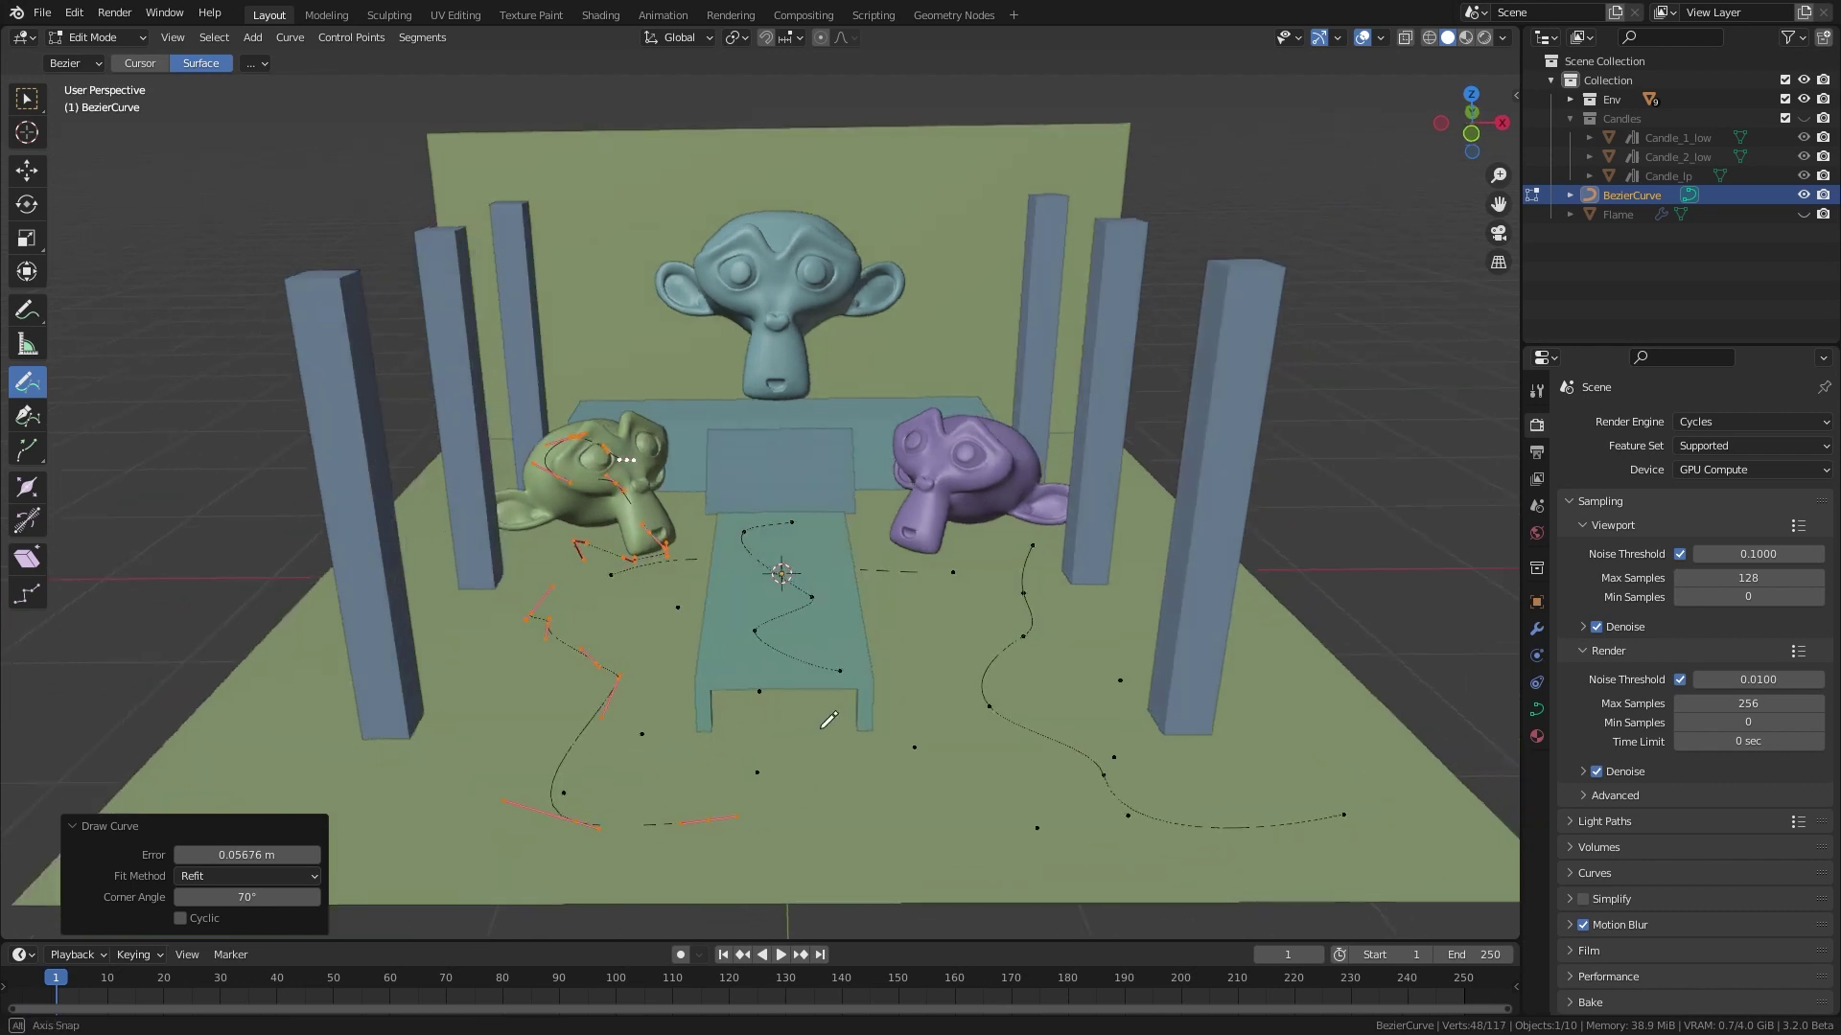
mouse_move(625, 462)
middle_down()
mouse_move(784, 650)
mouse_move(753, 702)
middle_up()
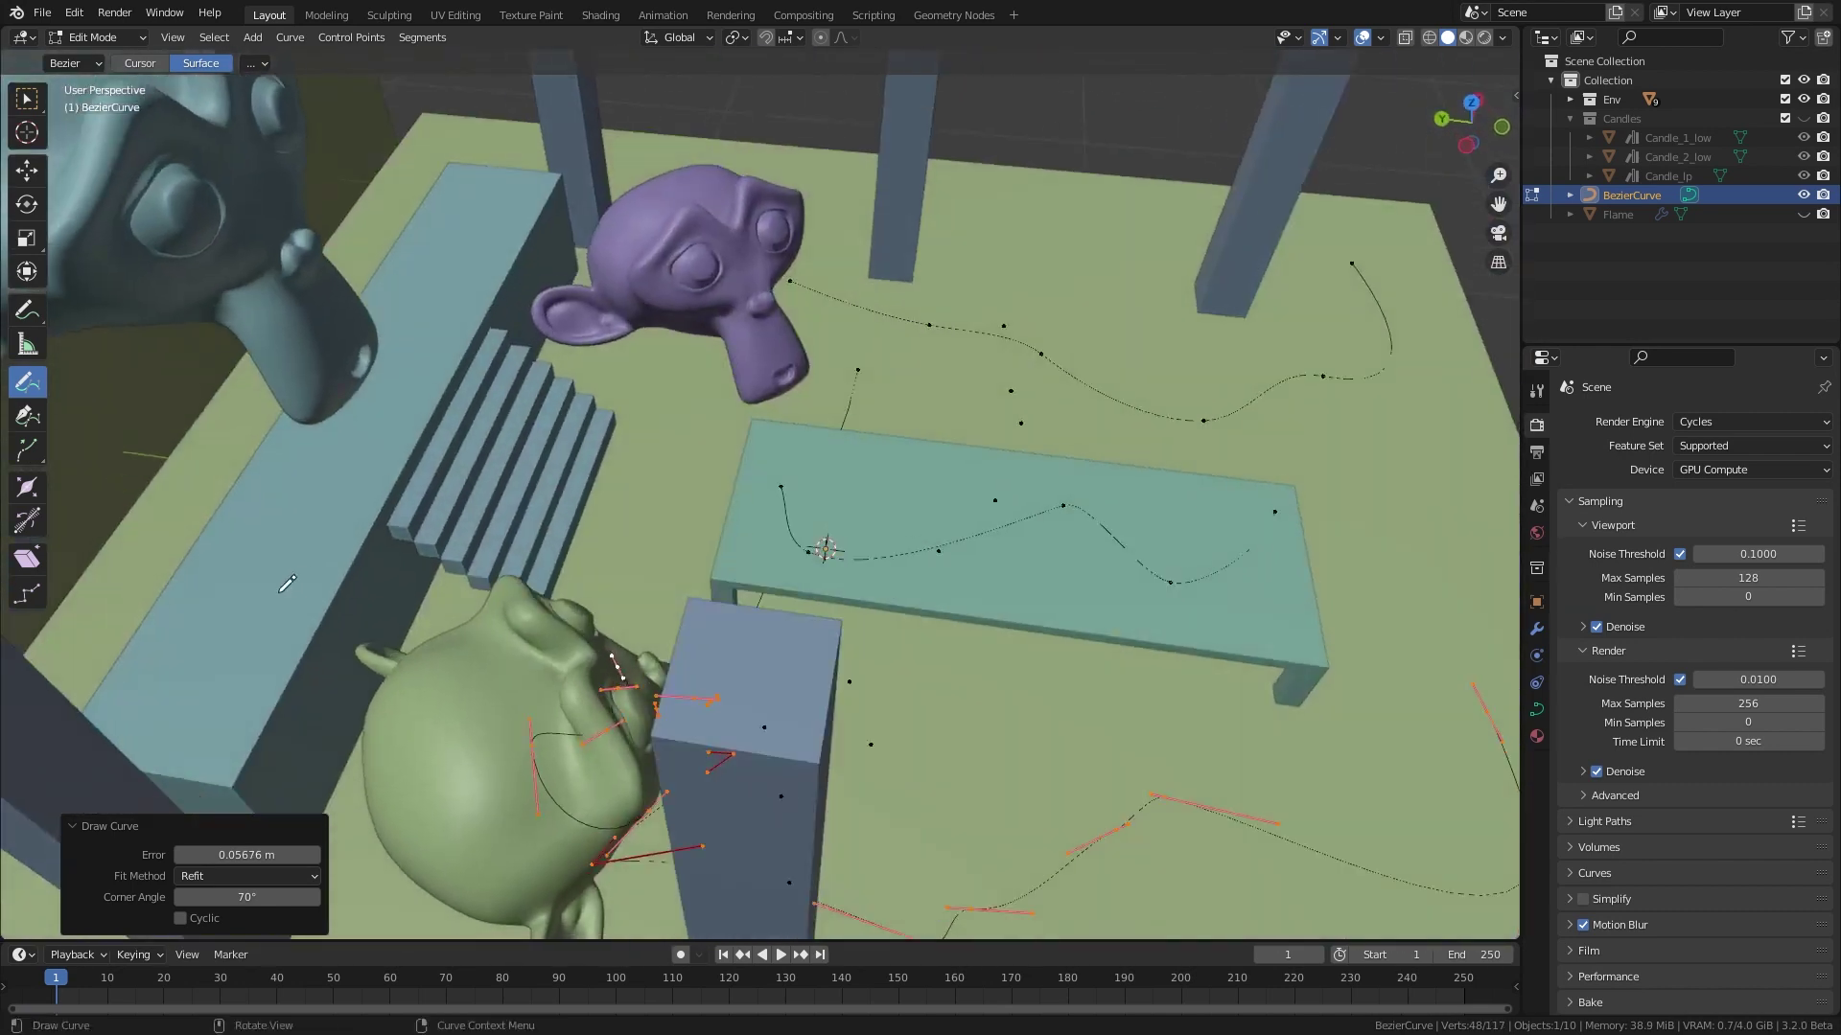
drag(282, 590, 428, 322)
middle_drag(1021, 743, 840, 675)
scroll(843, 673, down, 6)
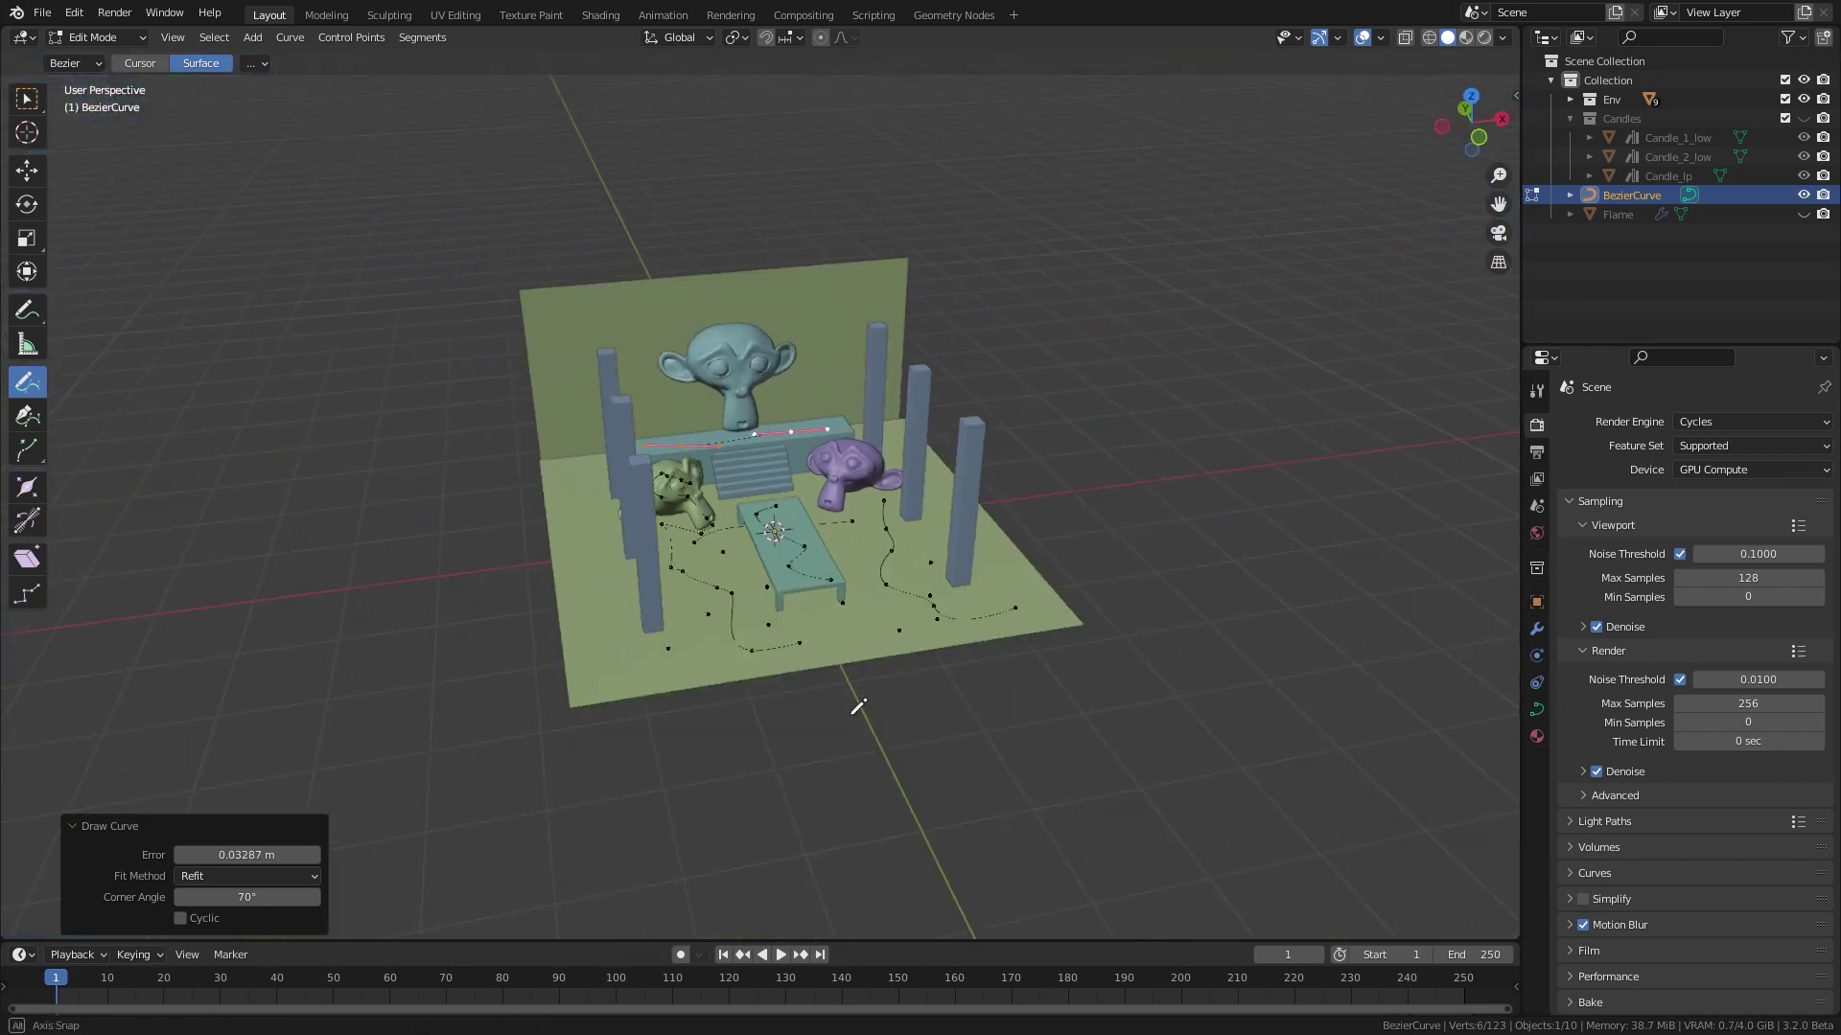
Delete all existing points of the Bezier curve
key(a)
key(x)
click(845, 648)
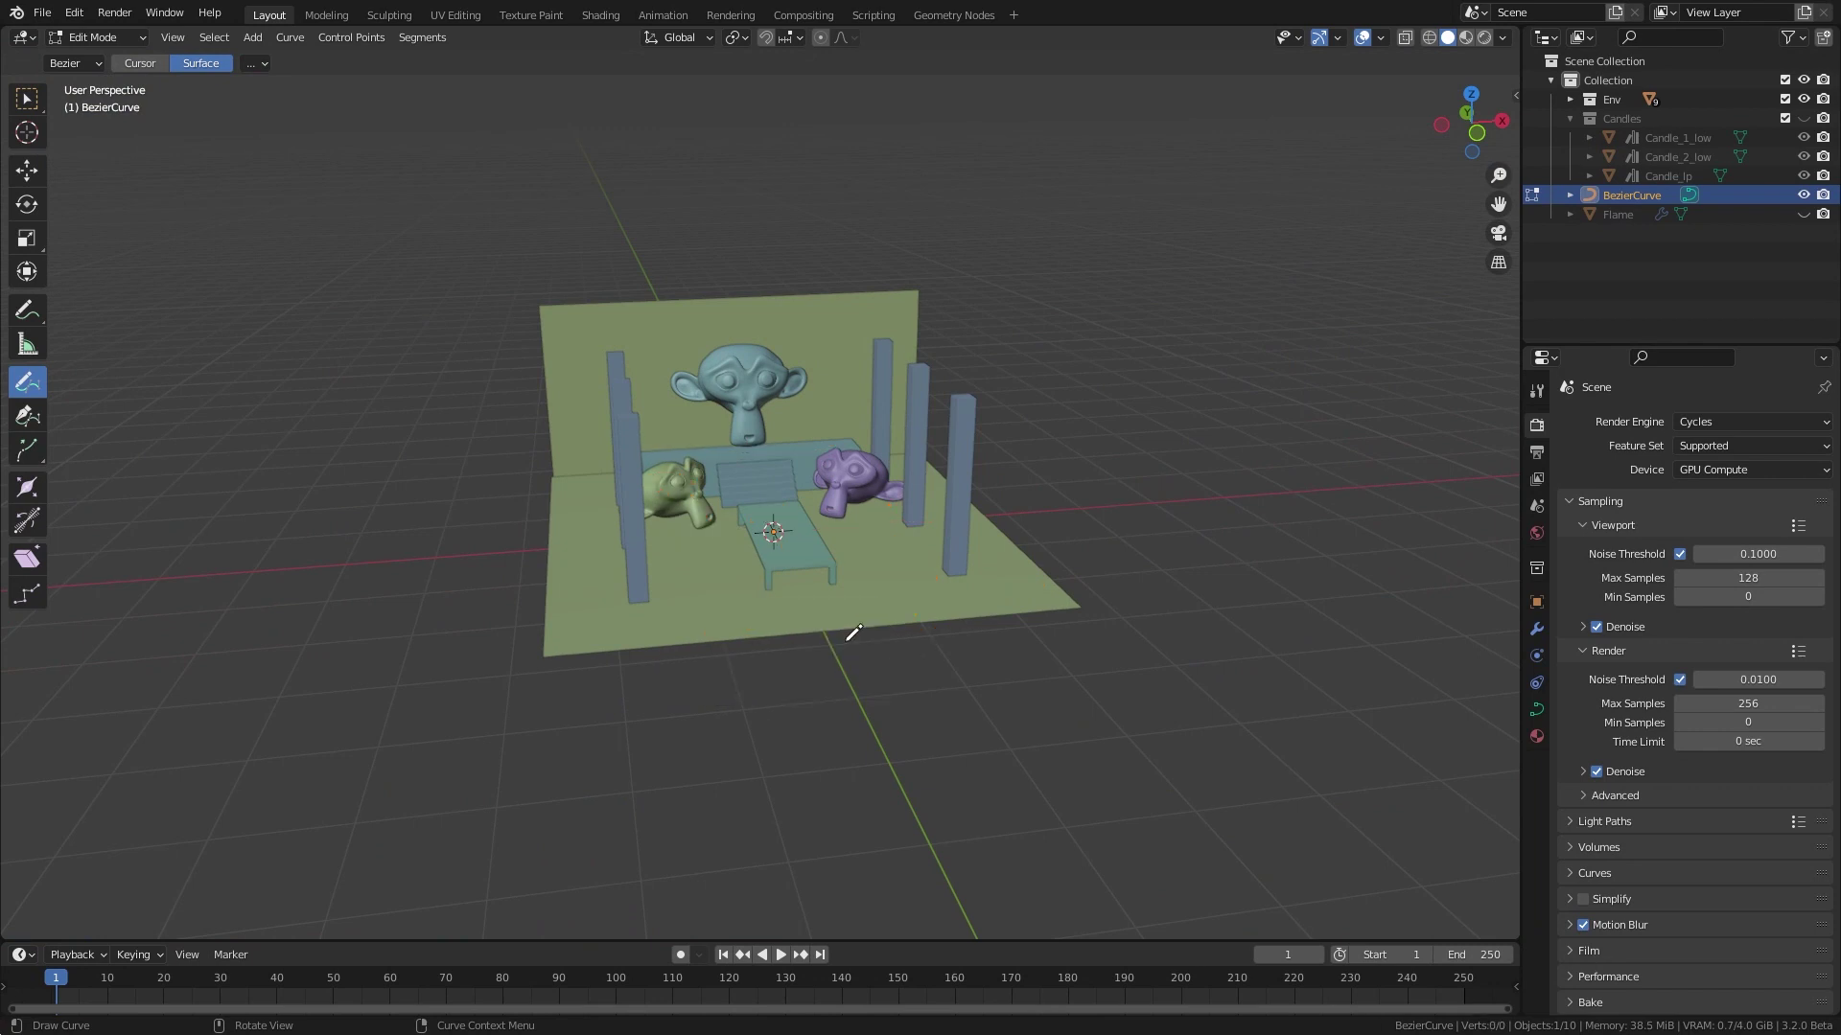
Draw a freehand spiral curve on the tabletop near the end facing the stairs
scroll(854, 644, up, 4)
middle_drag(877, 661, 867, 624)
scroll(958, 651, up, 3)
middle_drag(709, 593, 780, 606)
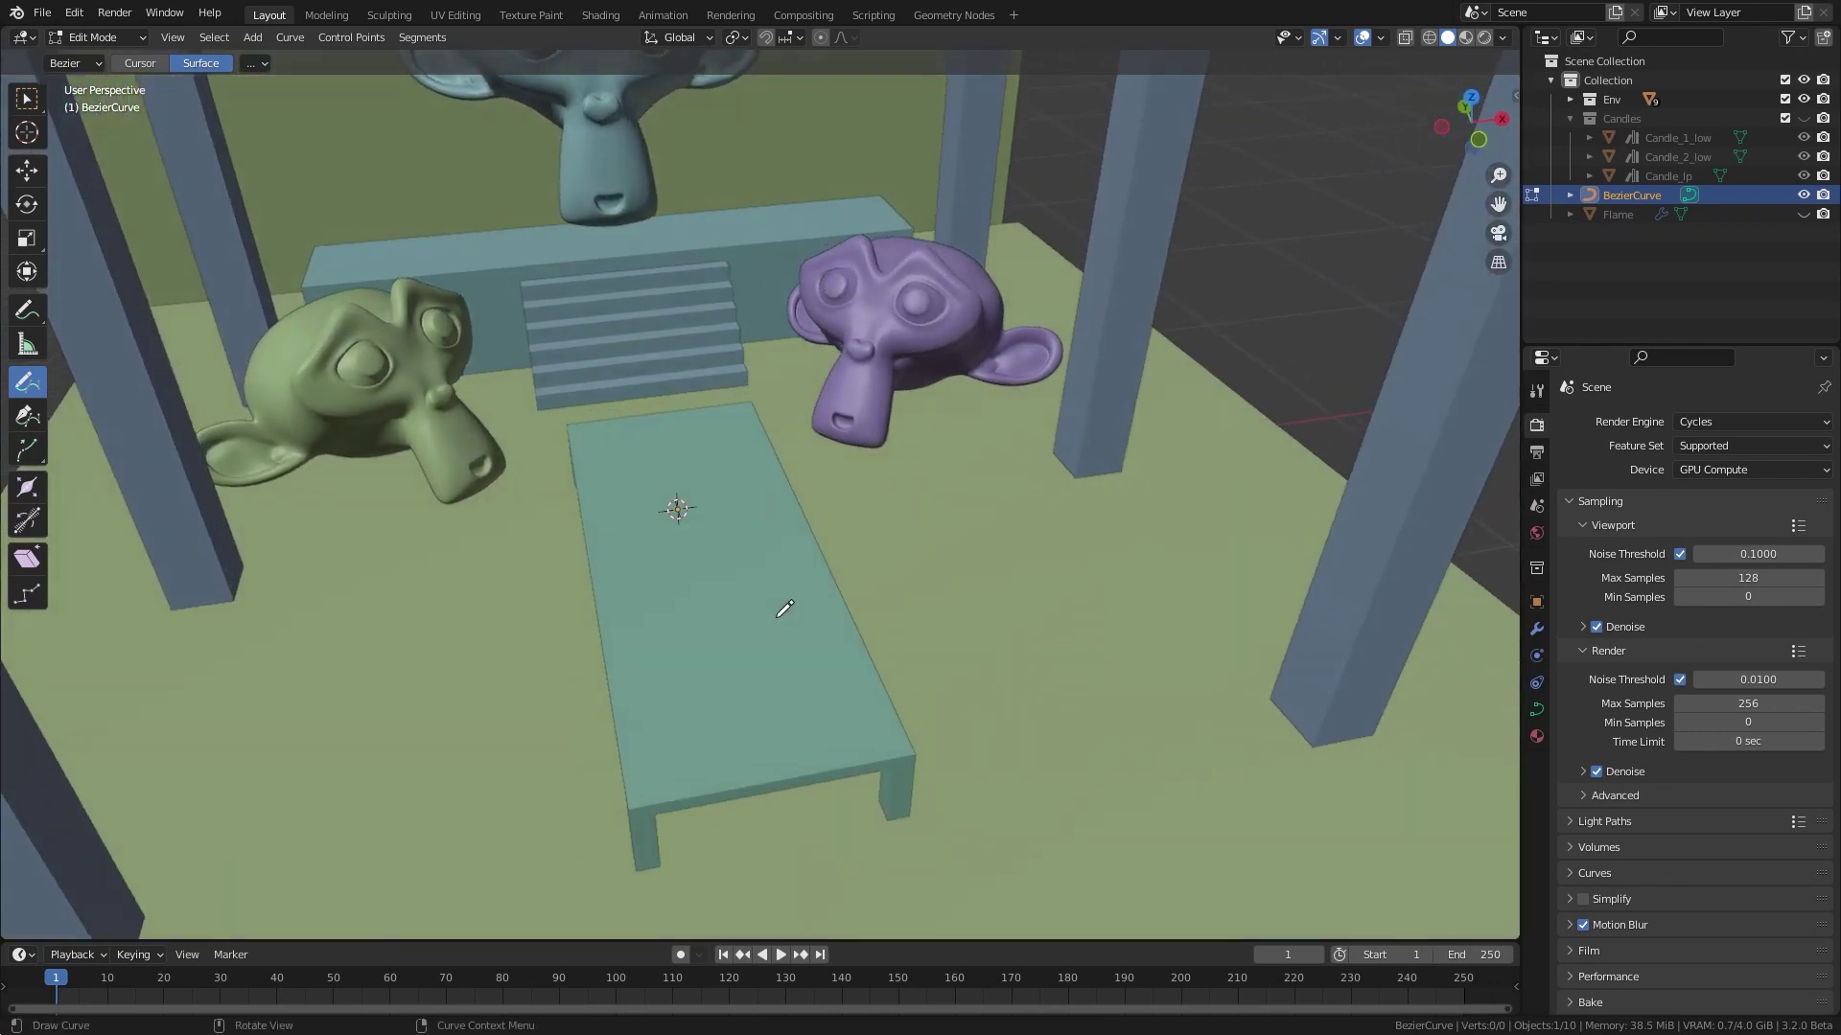
scroll(757, 575, up, 2)
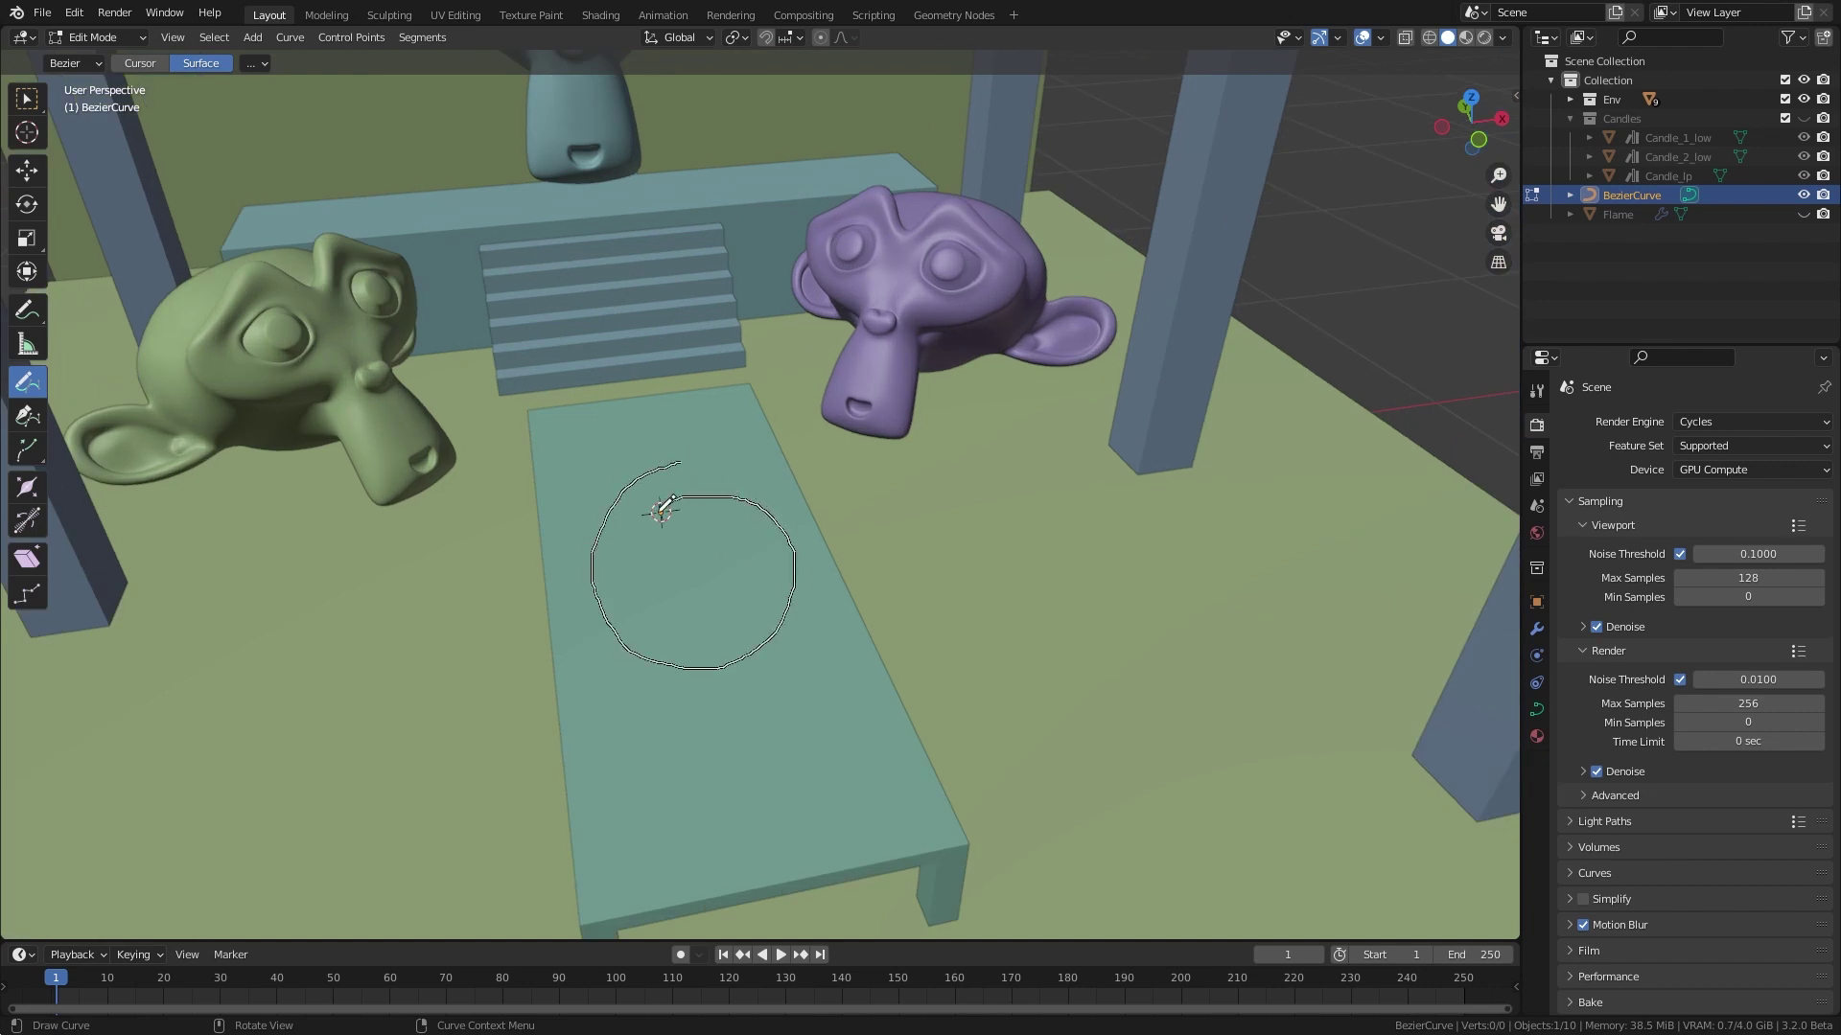
drag(703, 524, 704, 523)
Draw several wavy curves on the floor, fanning outward from both sides of the table
middle_drag(1077, 645, 831, 440)
mouse_move(831, 440)
mouse_down()
mouse_move(1080, 653)
mouse_move(1205, 728)
mouse_up()
drag(805, 472, 710, 769)
drag(827, 529, 869, 826)
drag(871, 540, 1041, 800)
scroll(813, 657, down, 3)
middle_drag(738, 640, 834, 661)
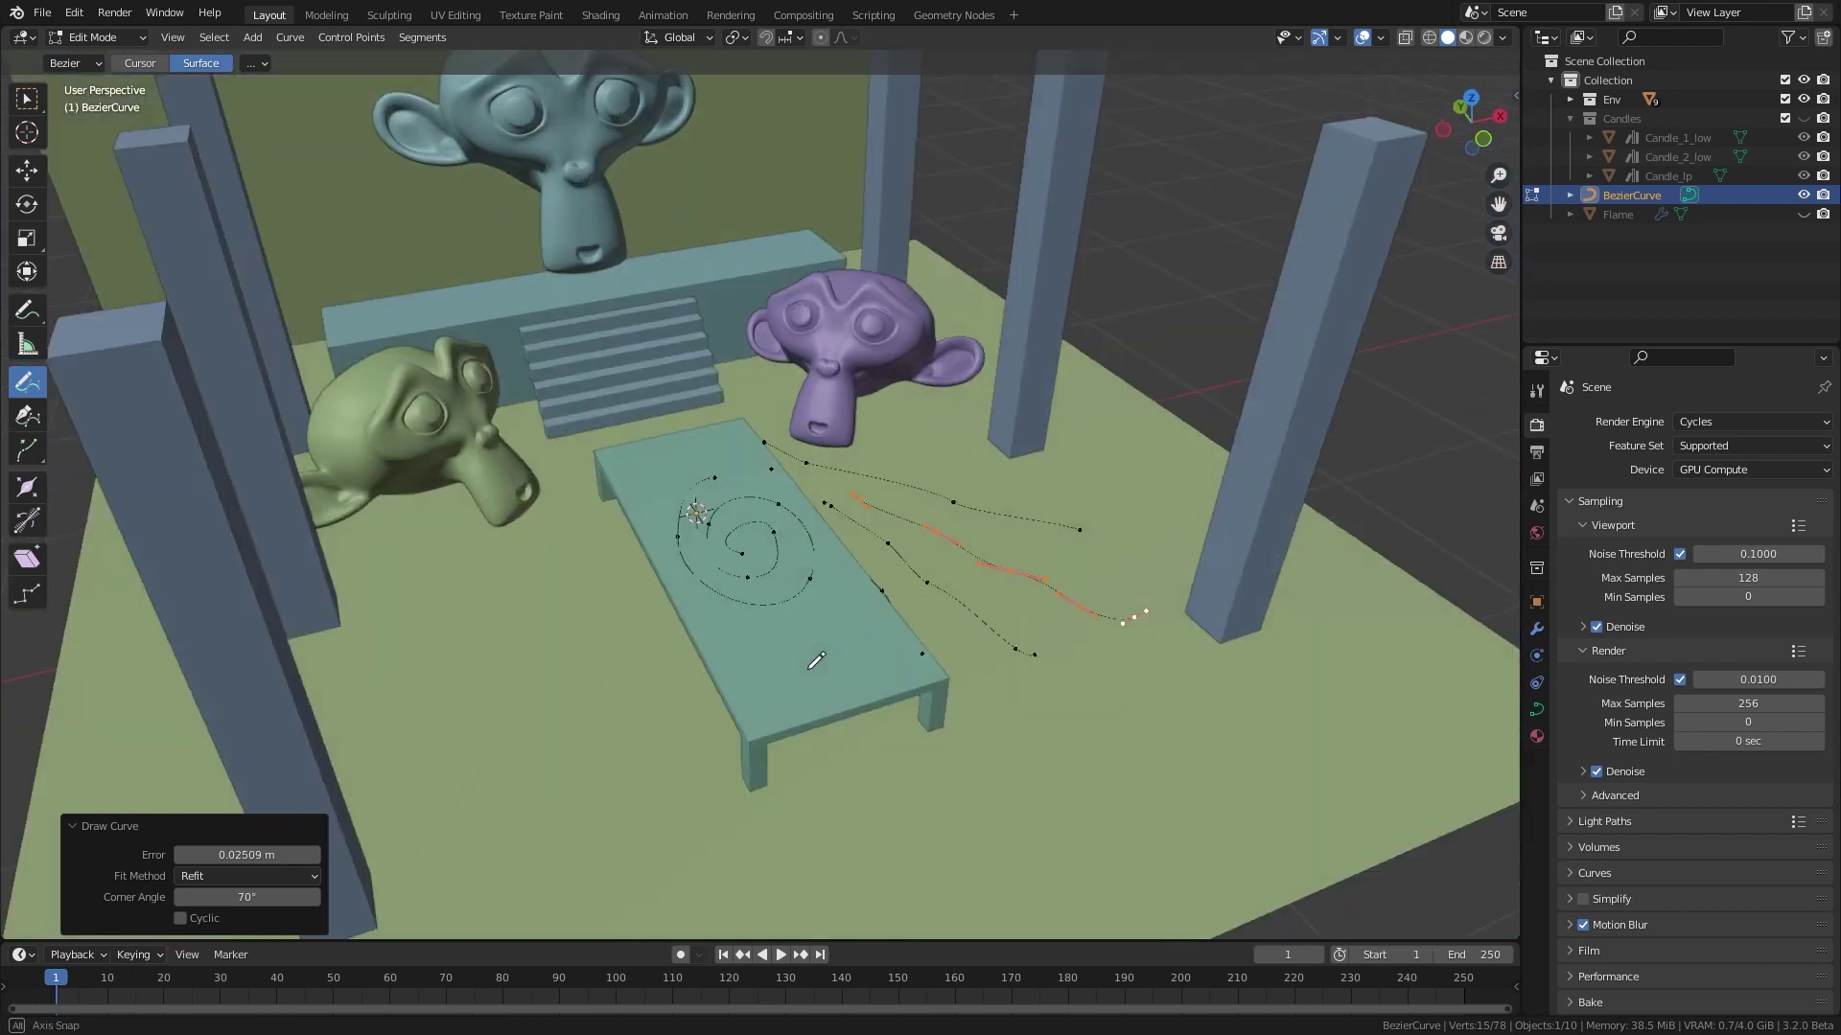
drag(557, 508, 425, 760)
drag(552, 590, 518, 861)
Draw several short curves along the top of the raised platform behind the stairs
mouse_move(680, 741)
middle_down()
mouse_move(809, 632)
mouse_move(809, 562)
mouse_move(982, 429)
middle_up()
scroll(982, 429, up, 3)
drag(1323, 455, 1337, 463)
drag(1150, 479, 1452, 532)
drag(867, 391, 738, 324)
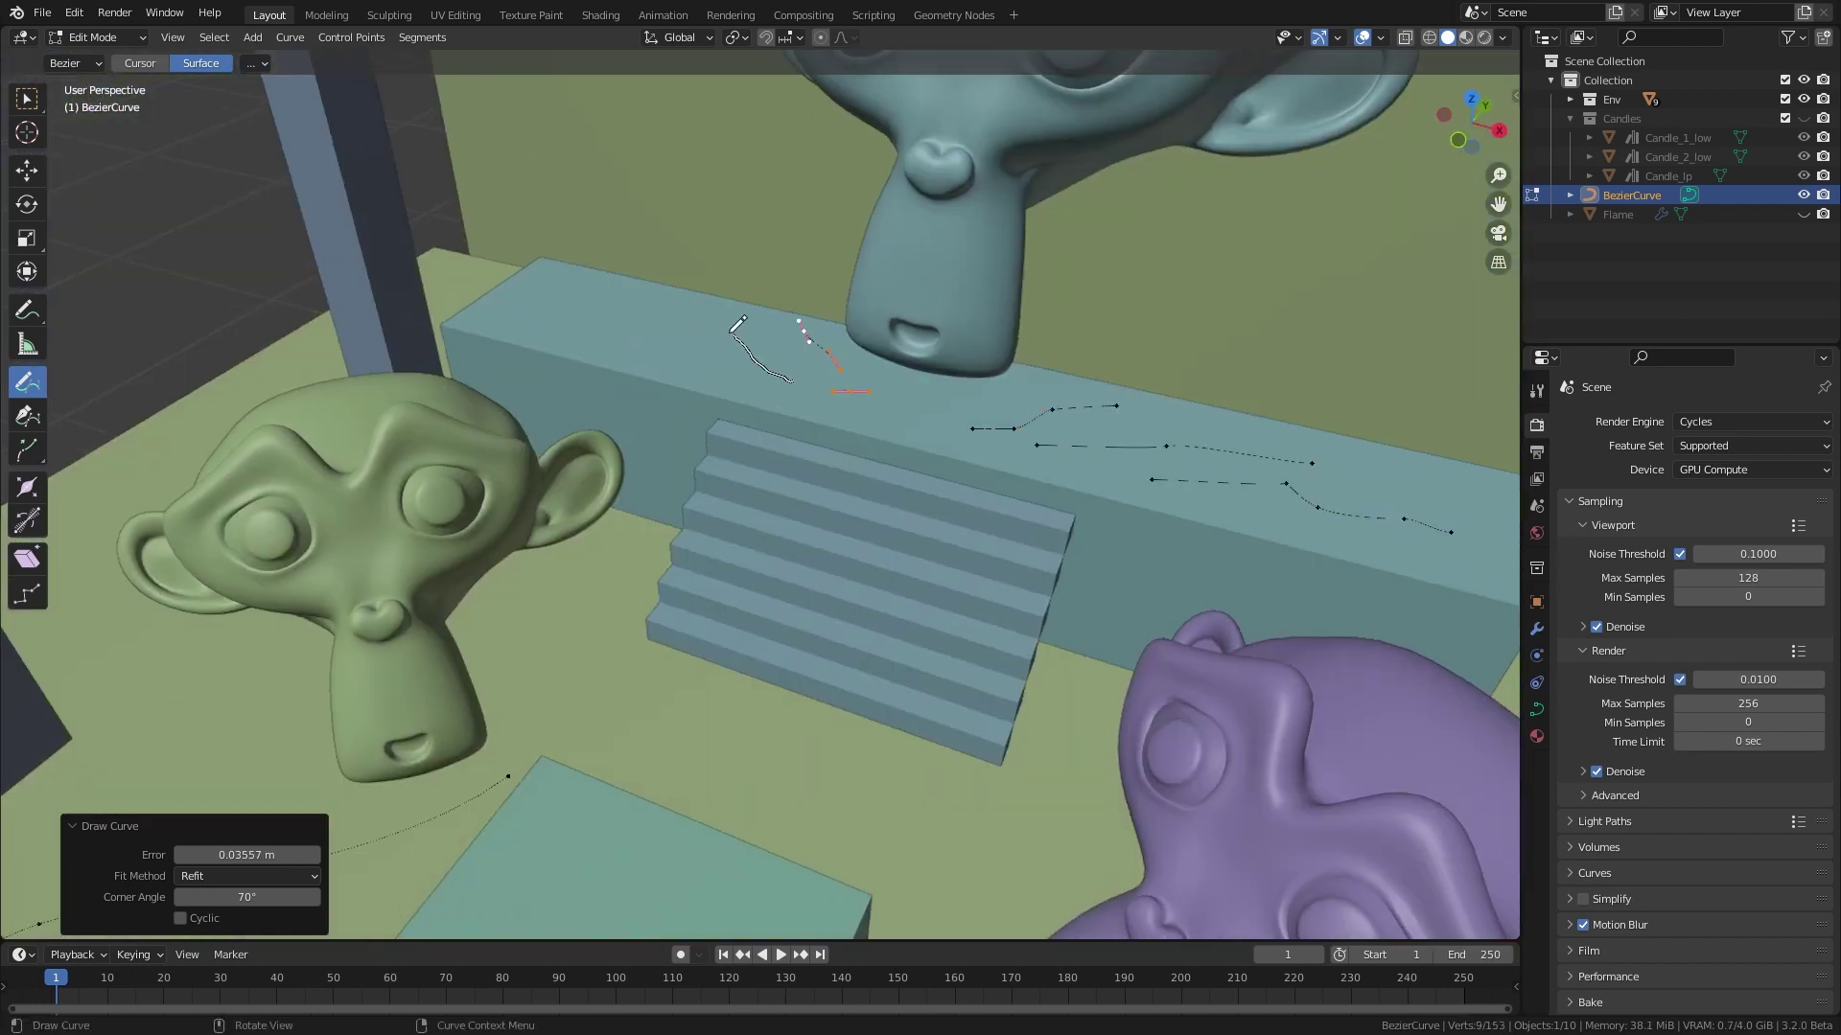
Draw short curves on the floor at the foot of the stairs and return to Object Mode
drag(534, 640, 733, 700)
drag(866, 753, 971, 788)
drag(1077, 871, 957, 850)
middle_drag(738, 671, 821, 584)
ctrl+middle_drag(821, 584, 840, 723)
key(Tab)
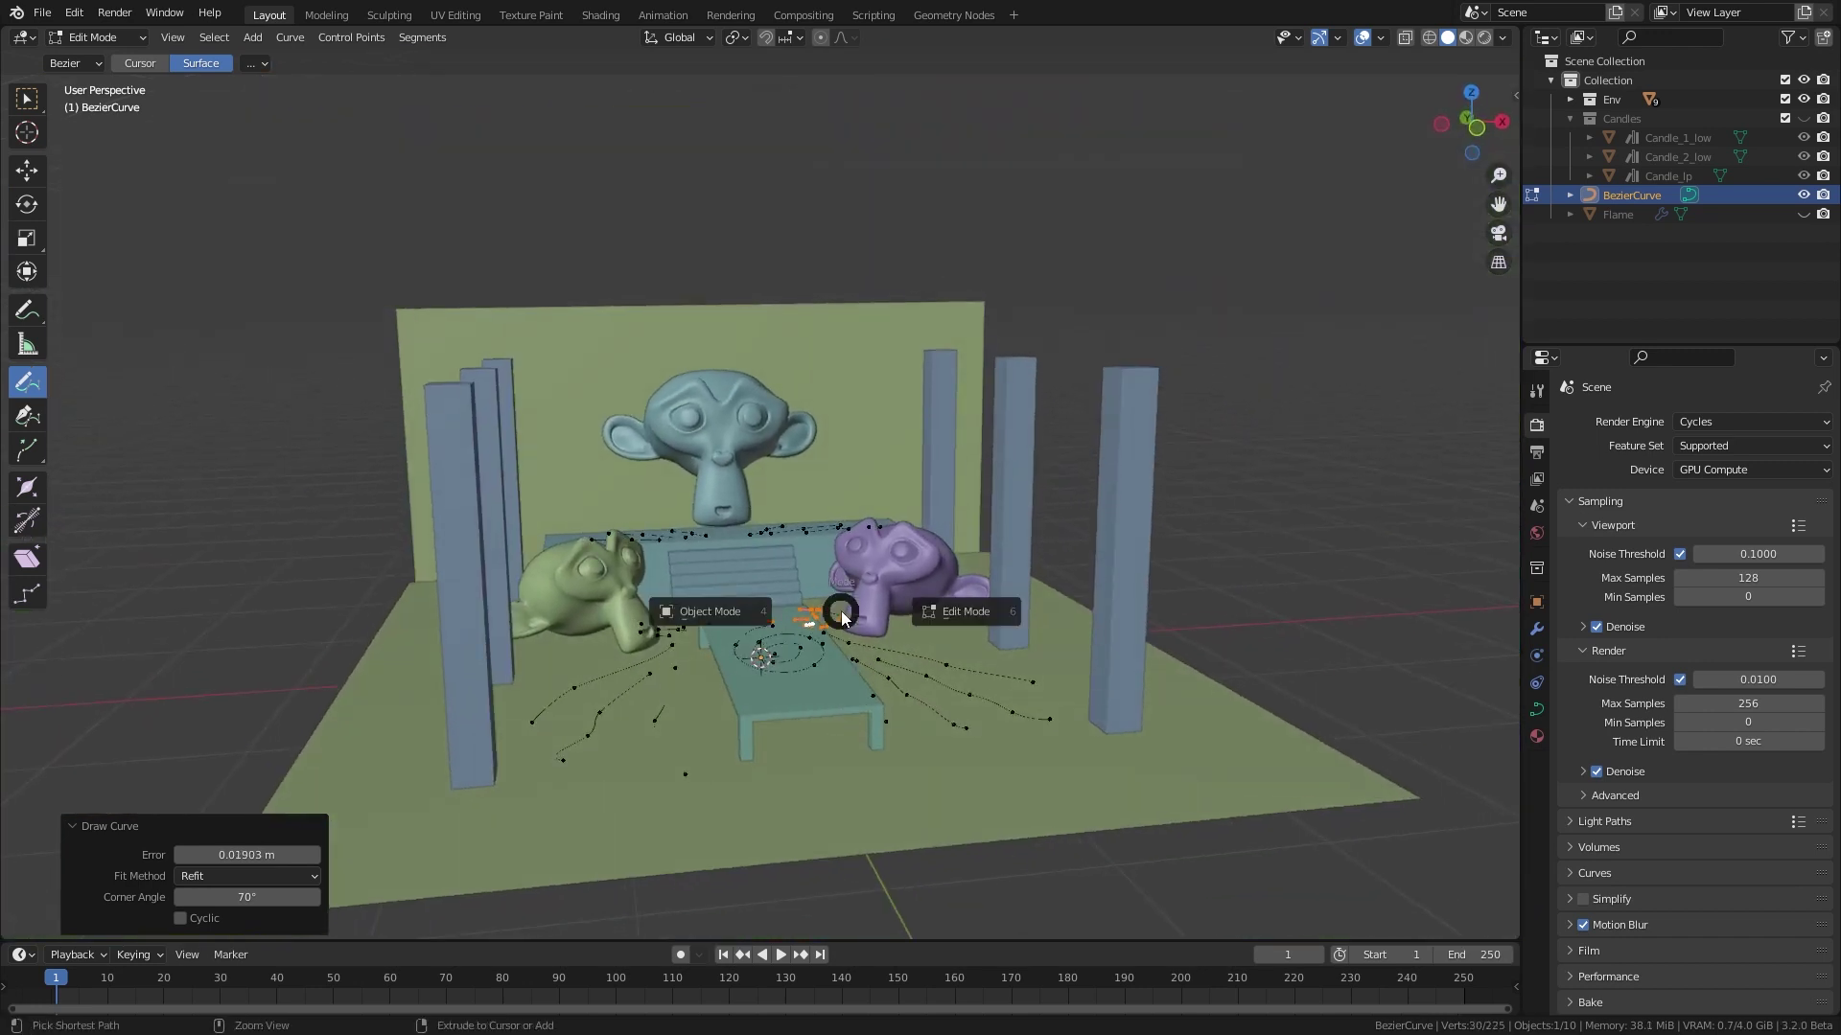
middle_drag(712, 608, 1043, 437)
Rename the curve object to "Candle Scatter" and save the file
key(F2)
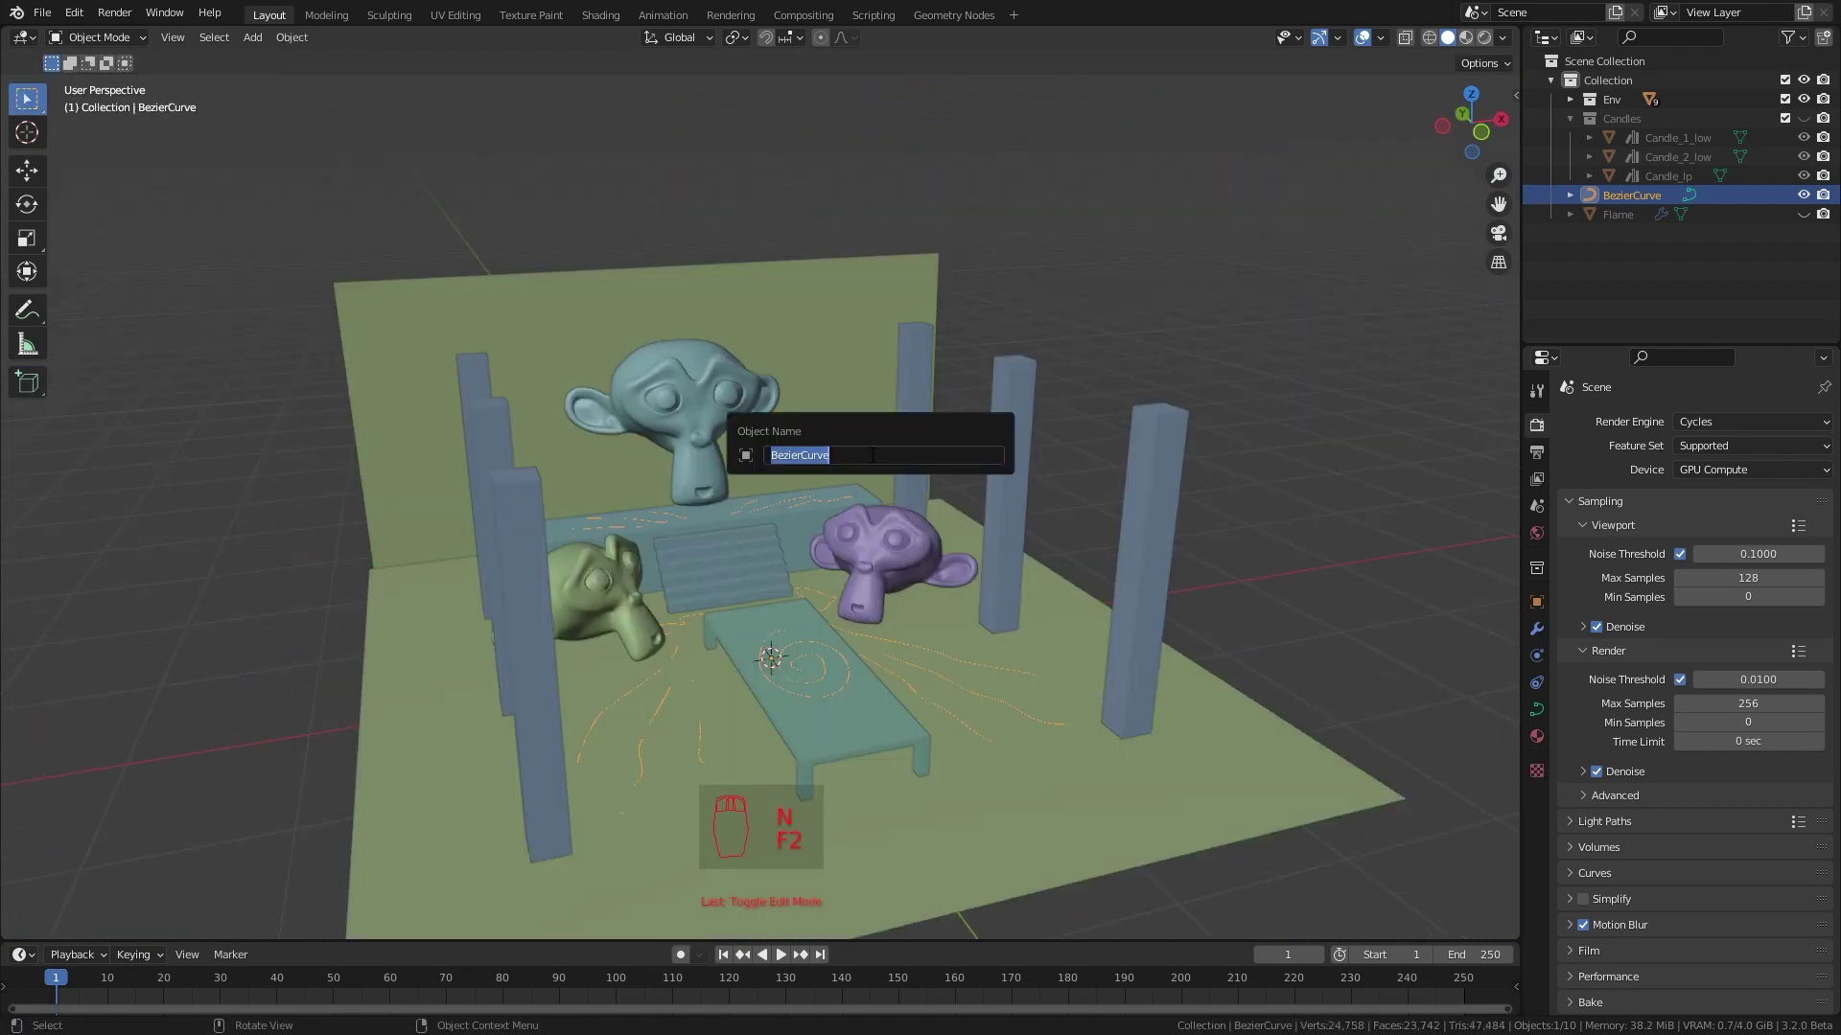
text(Candle Scatter)
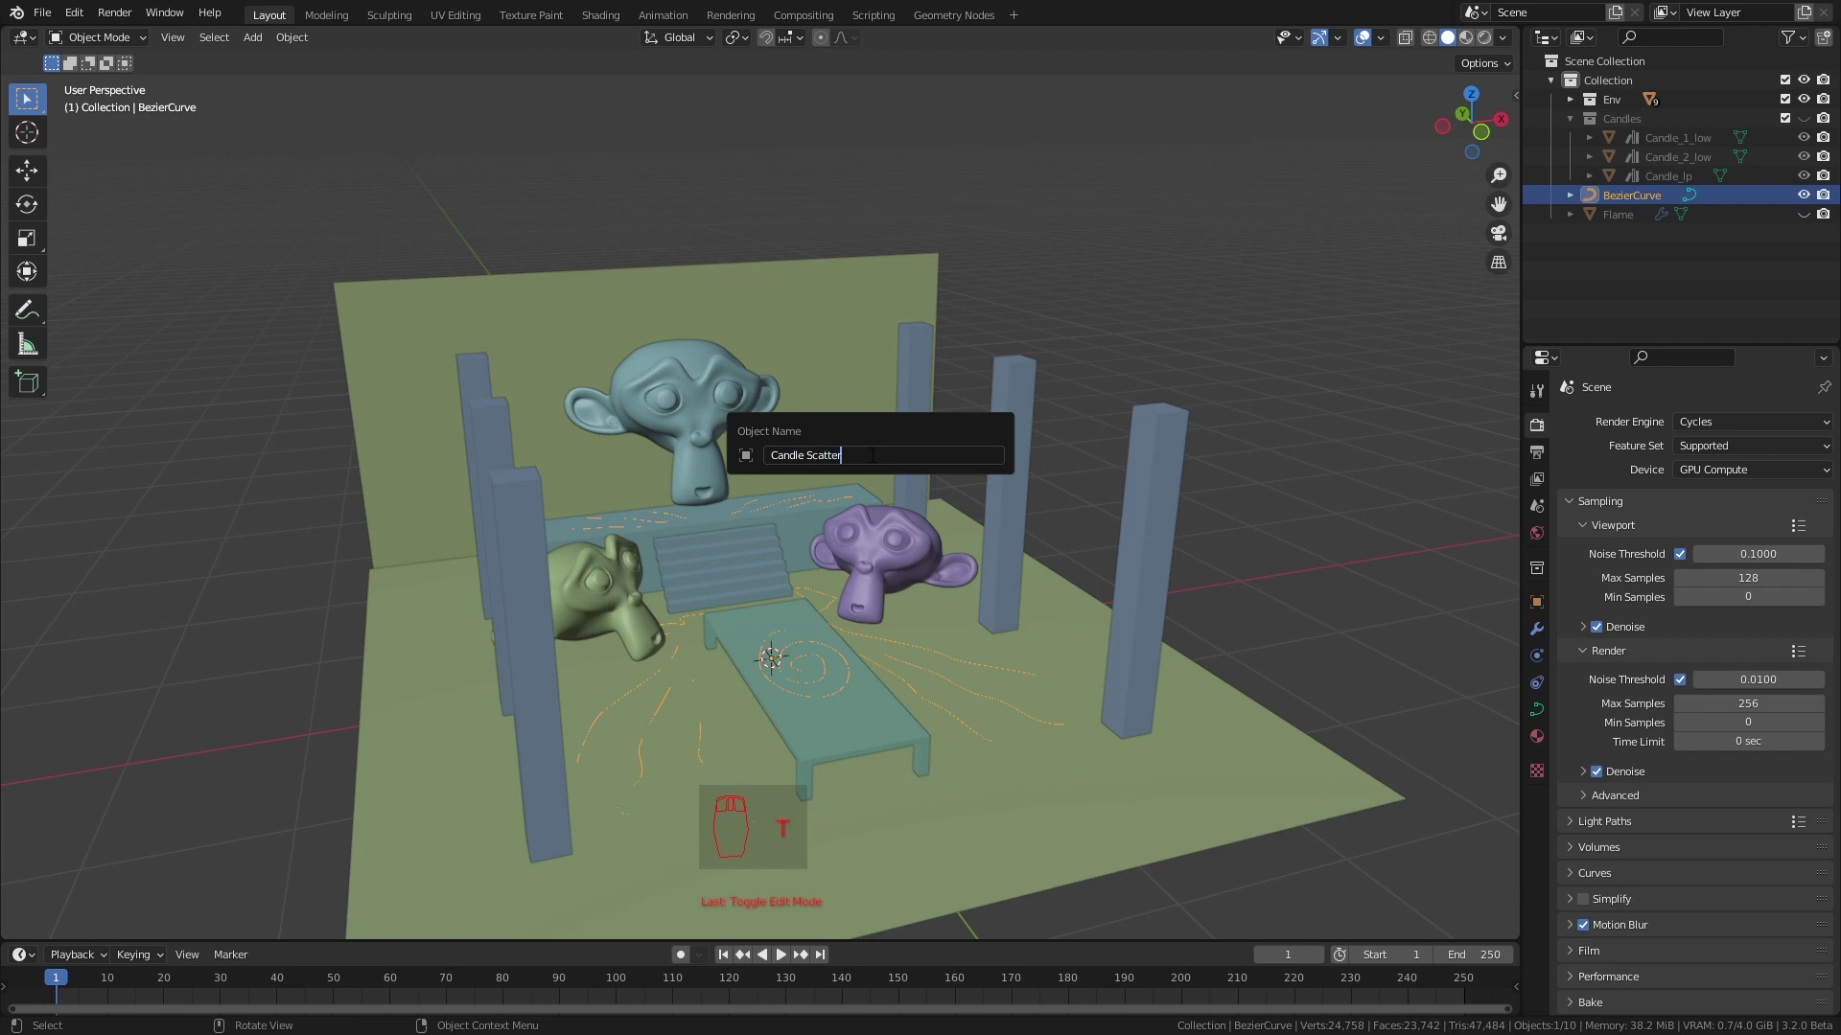
key(Return)
key(ctrl+s)
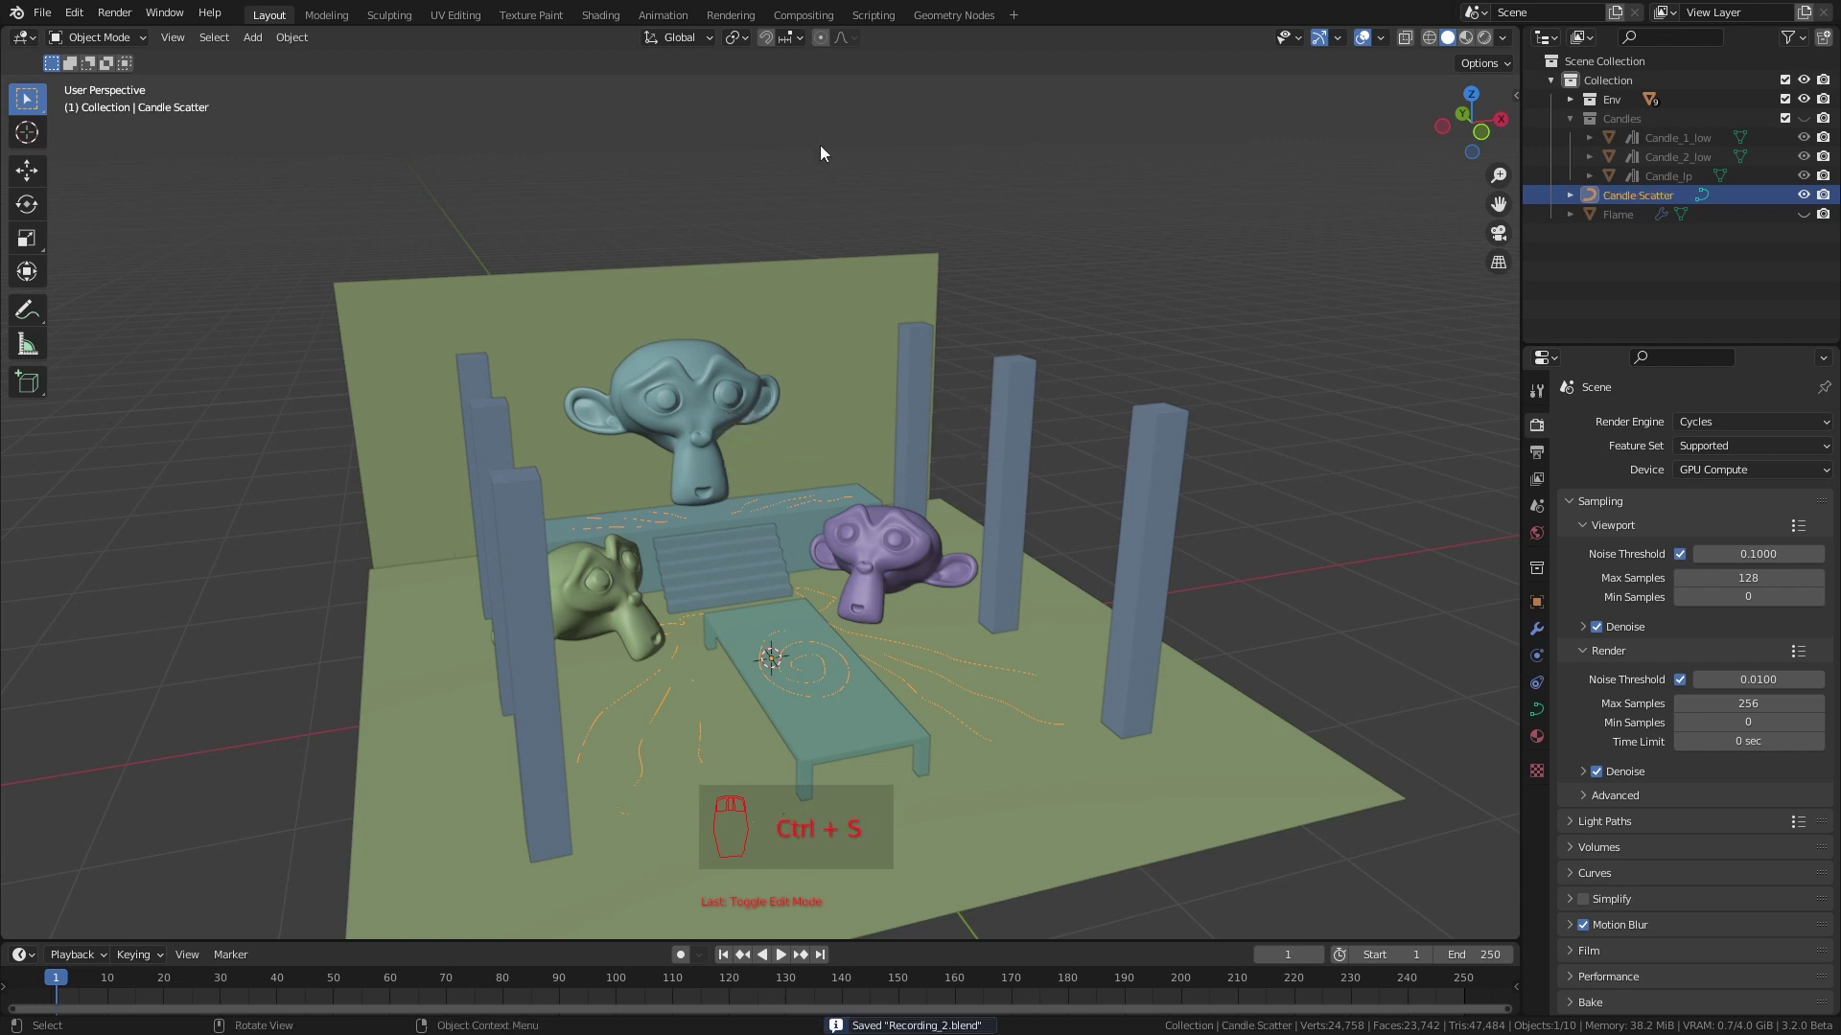
In the Geometry Nodes workspace, create a new node tree on the Candle Scatter curve and name it "CandleScatter"
click(928, 17)
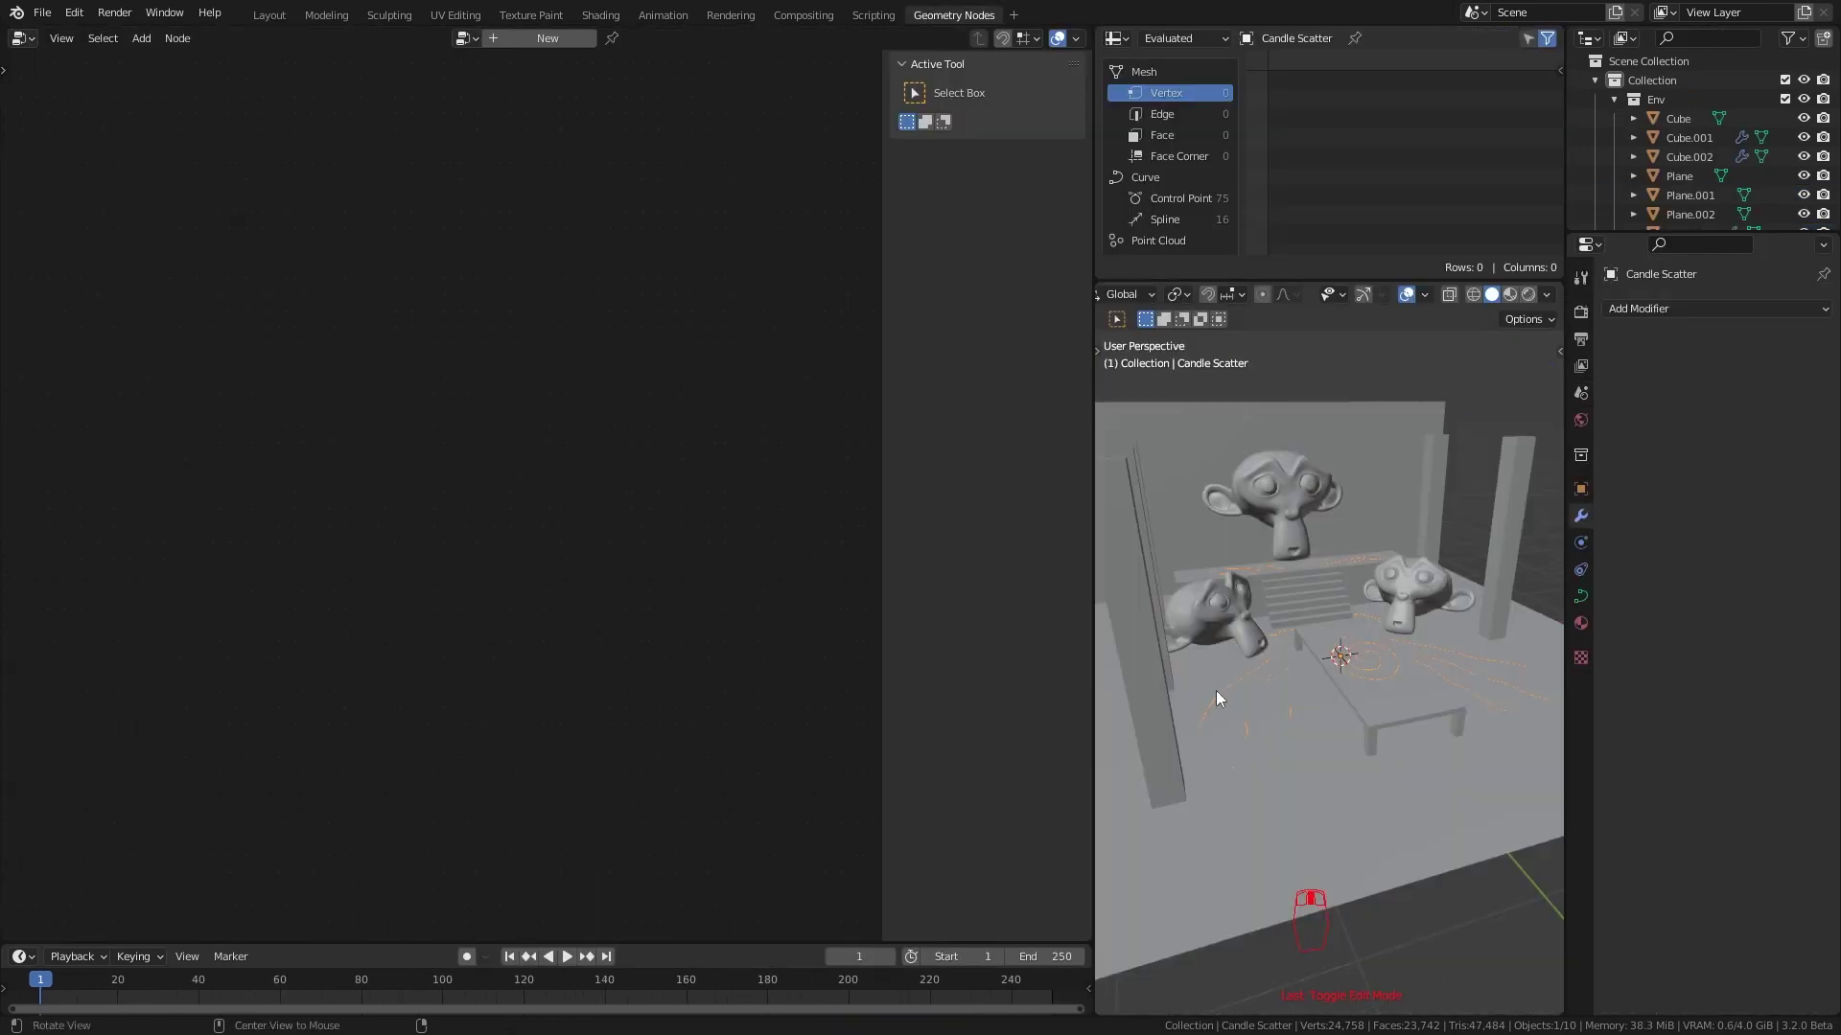
click(546, 38)
key(n)
key(n)
double_click(522, 37)
text(C)
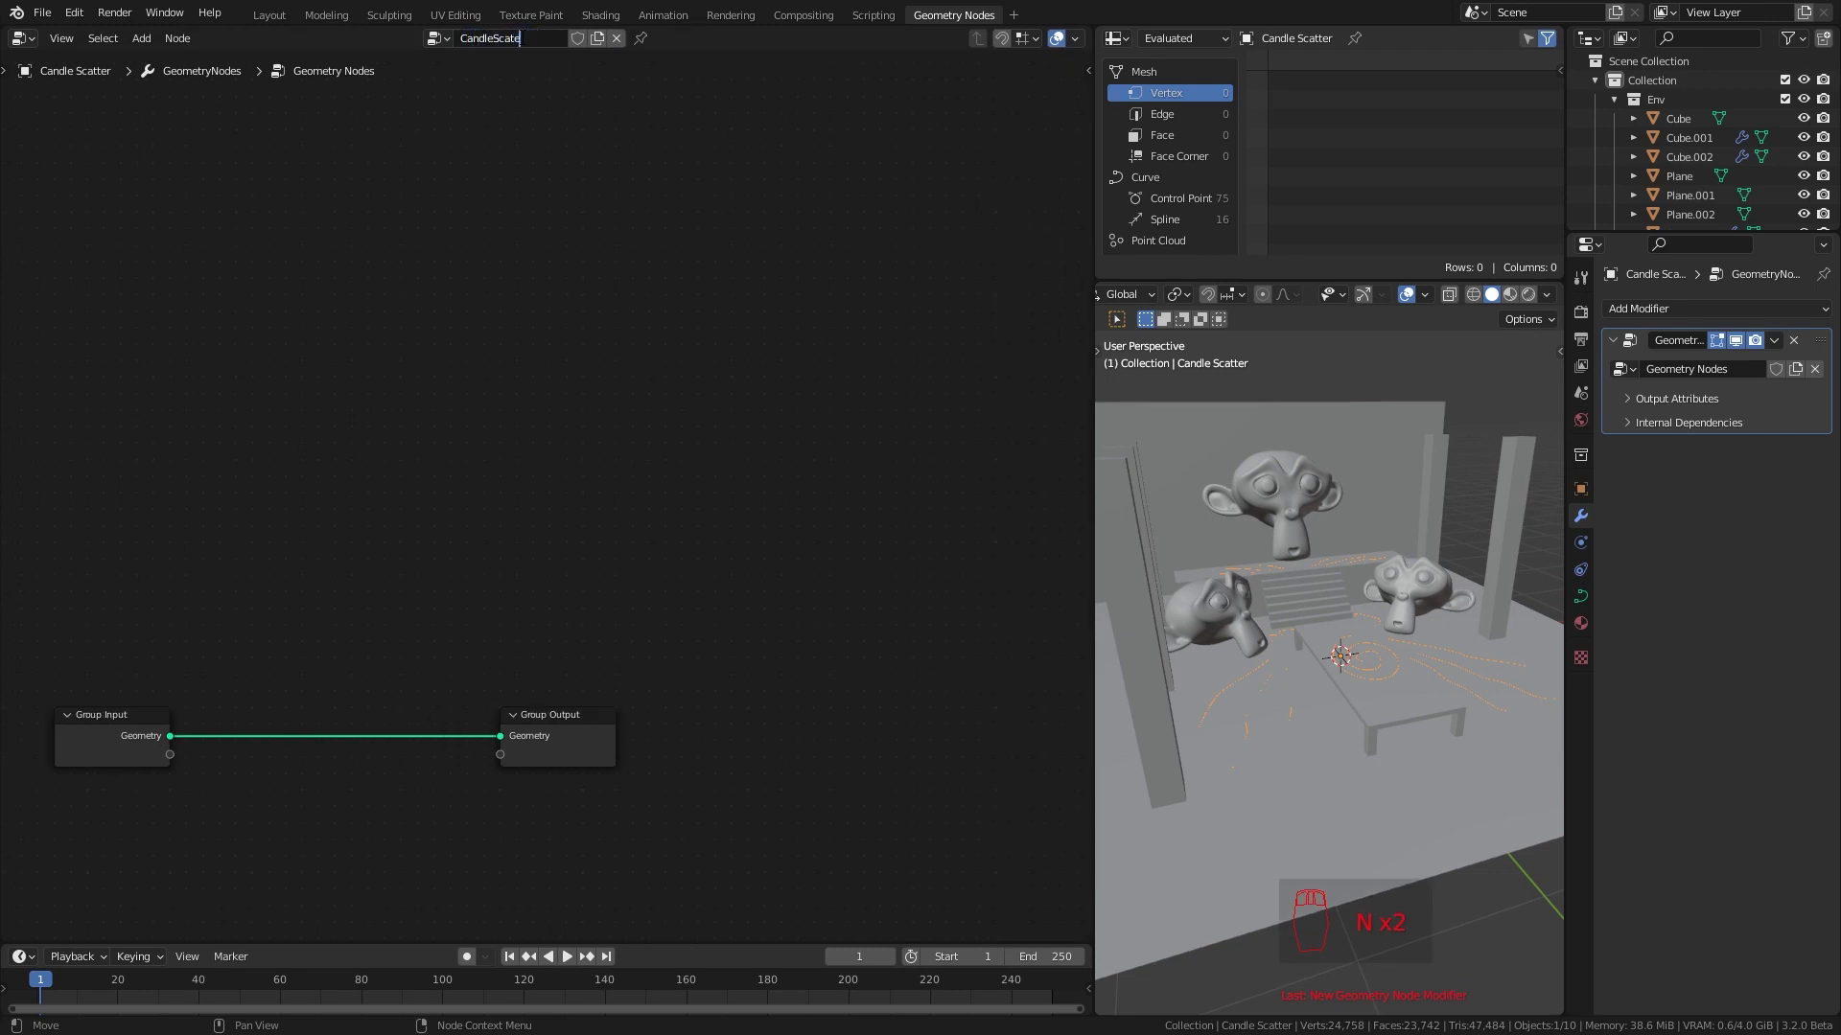
text(andleScatter)
key(Return)
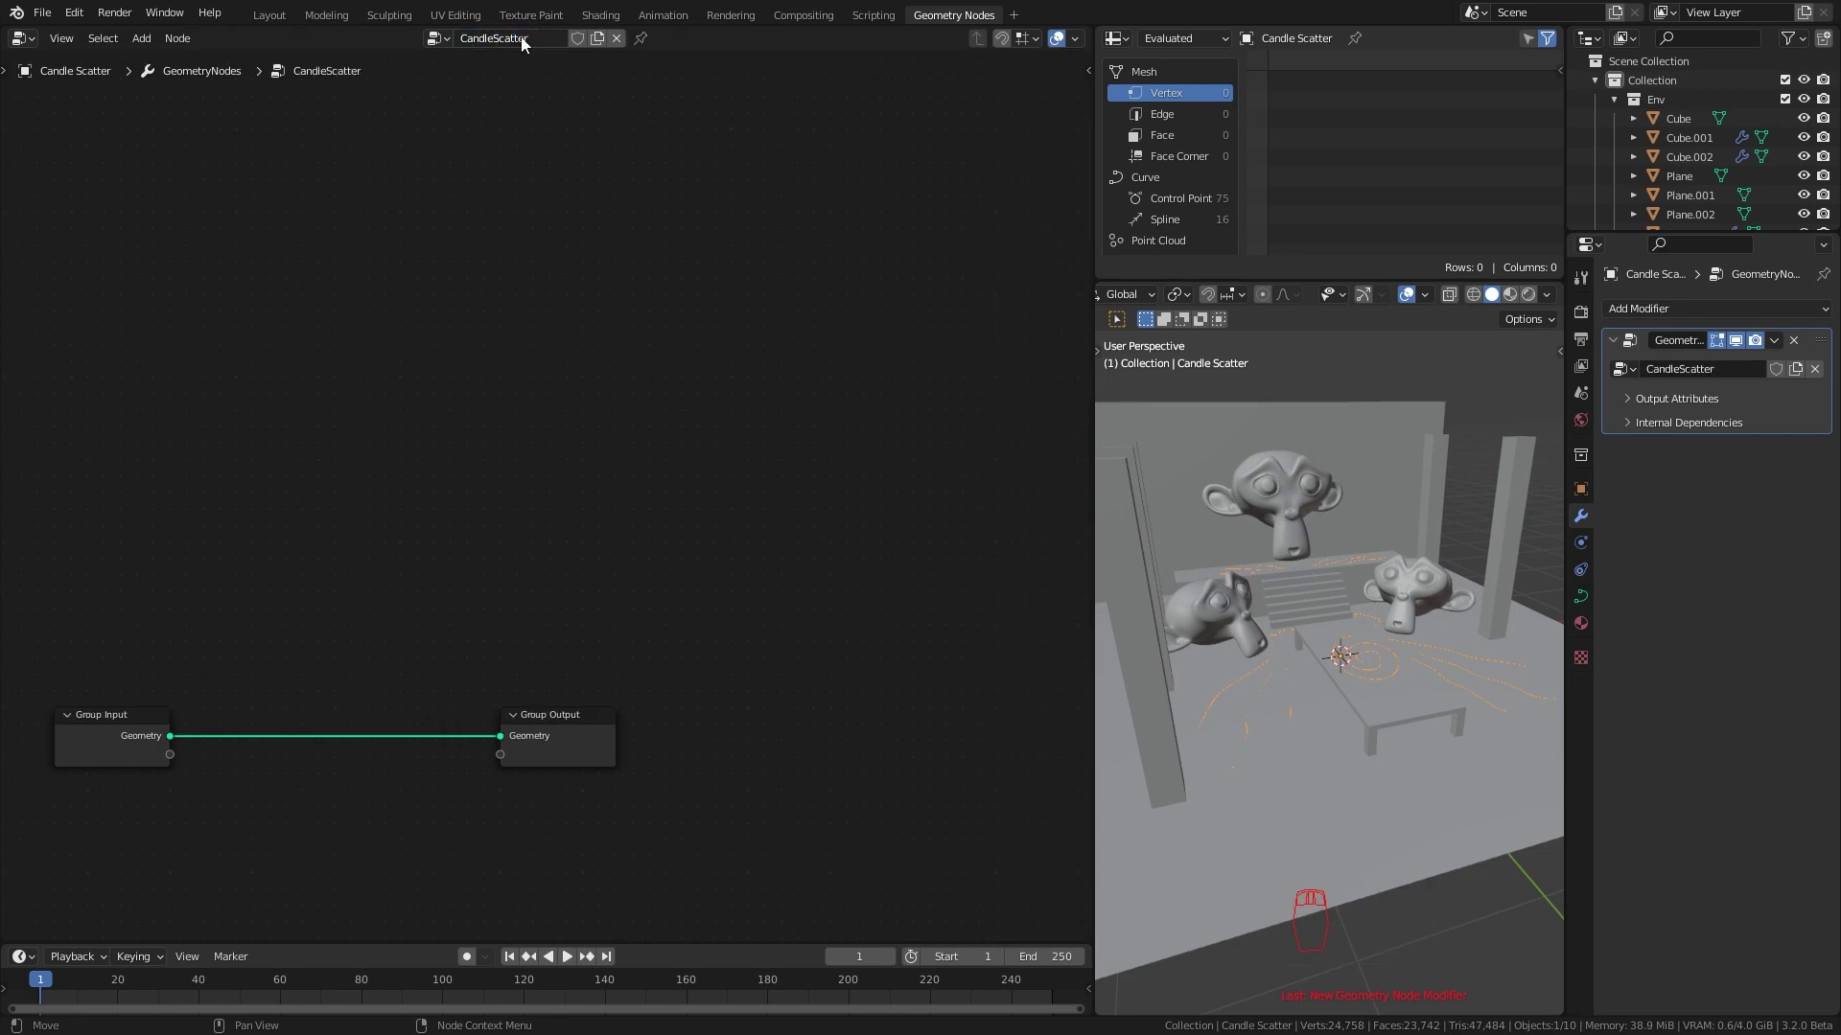
Pin the CandleScatter node tree and move the Group Input and Group Output nodes far apart
key(Home)
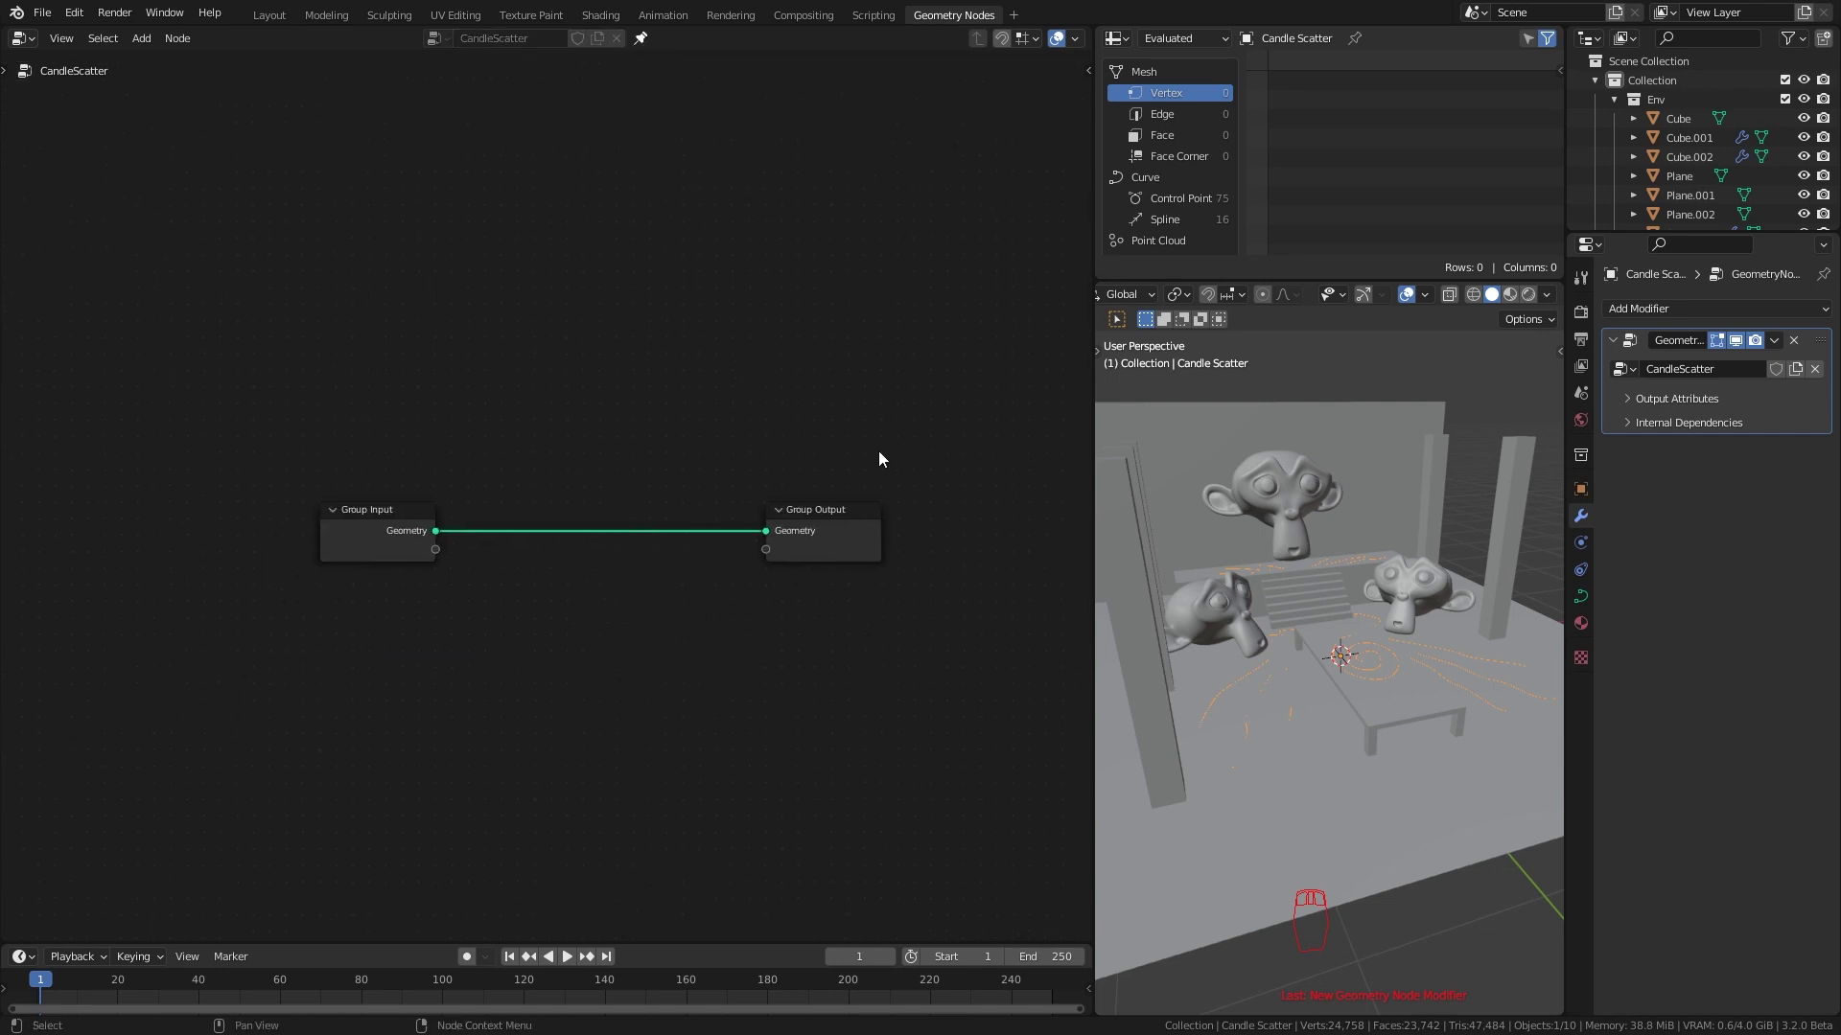
drag(837, 513, 968, 466)
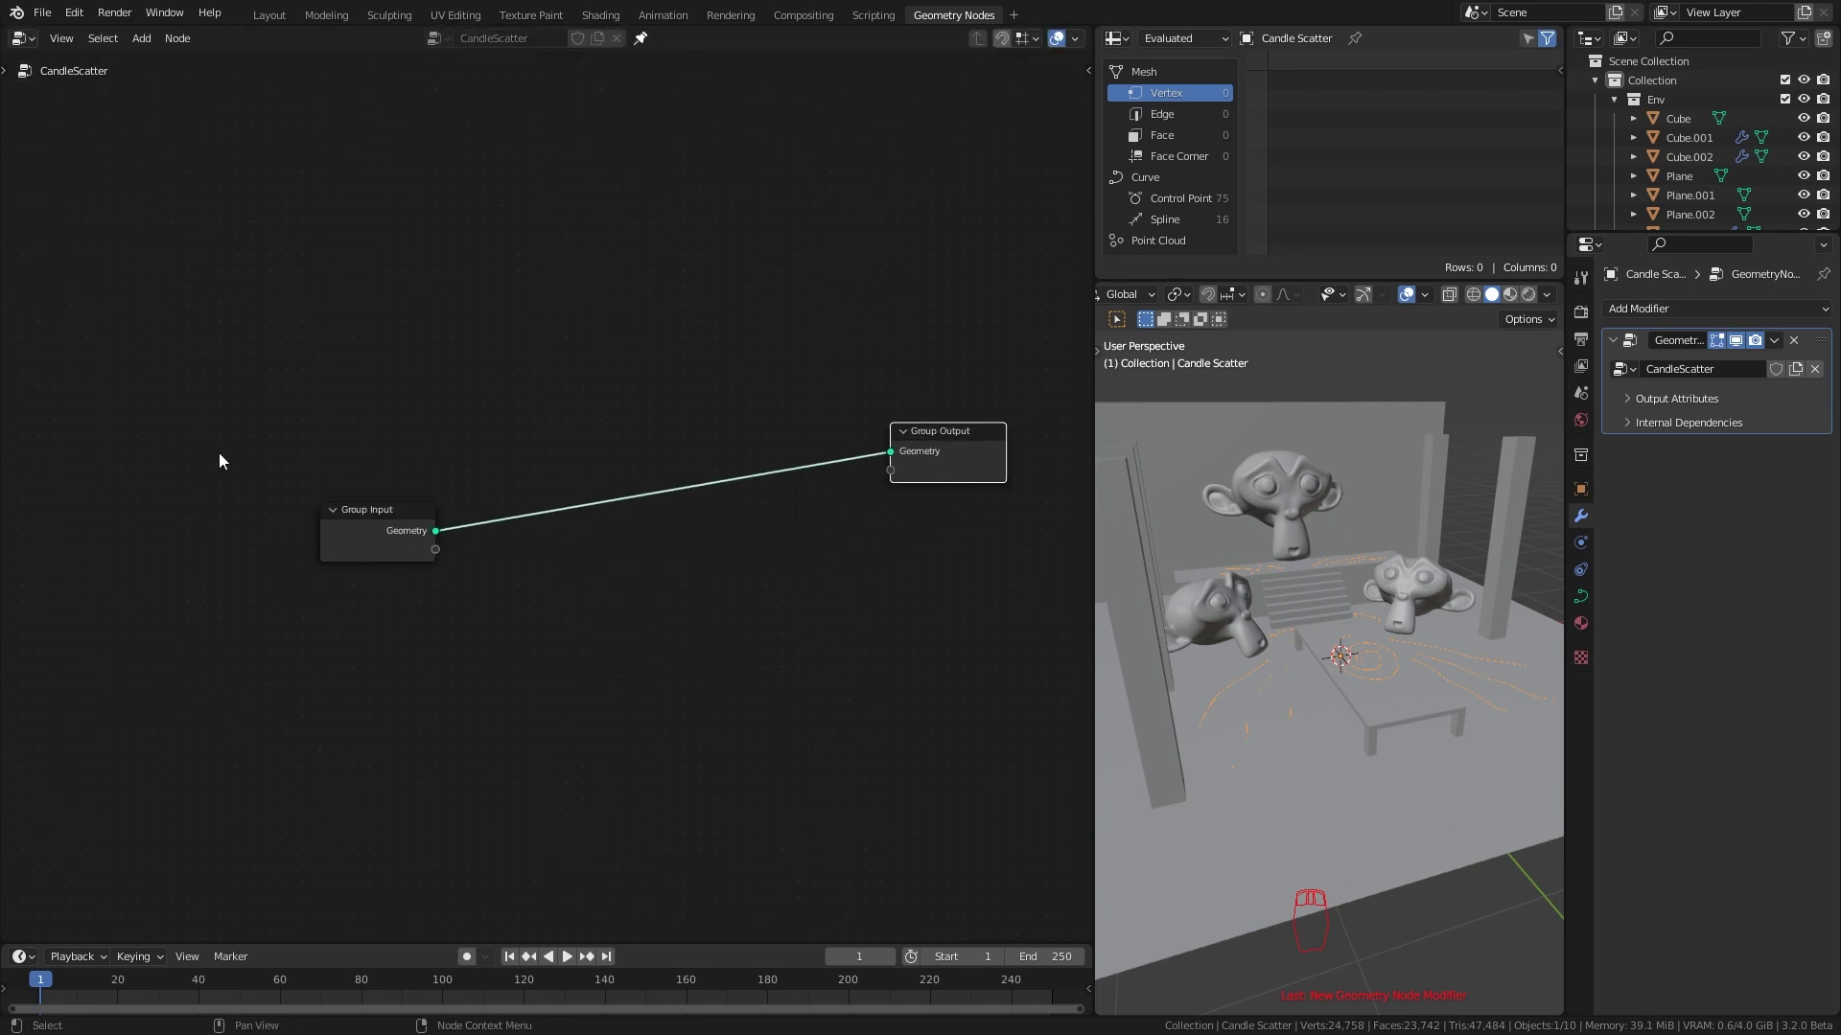
drag(374, 522, 145, 420)
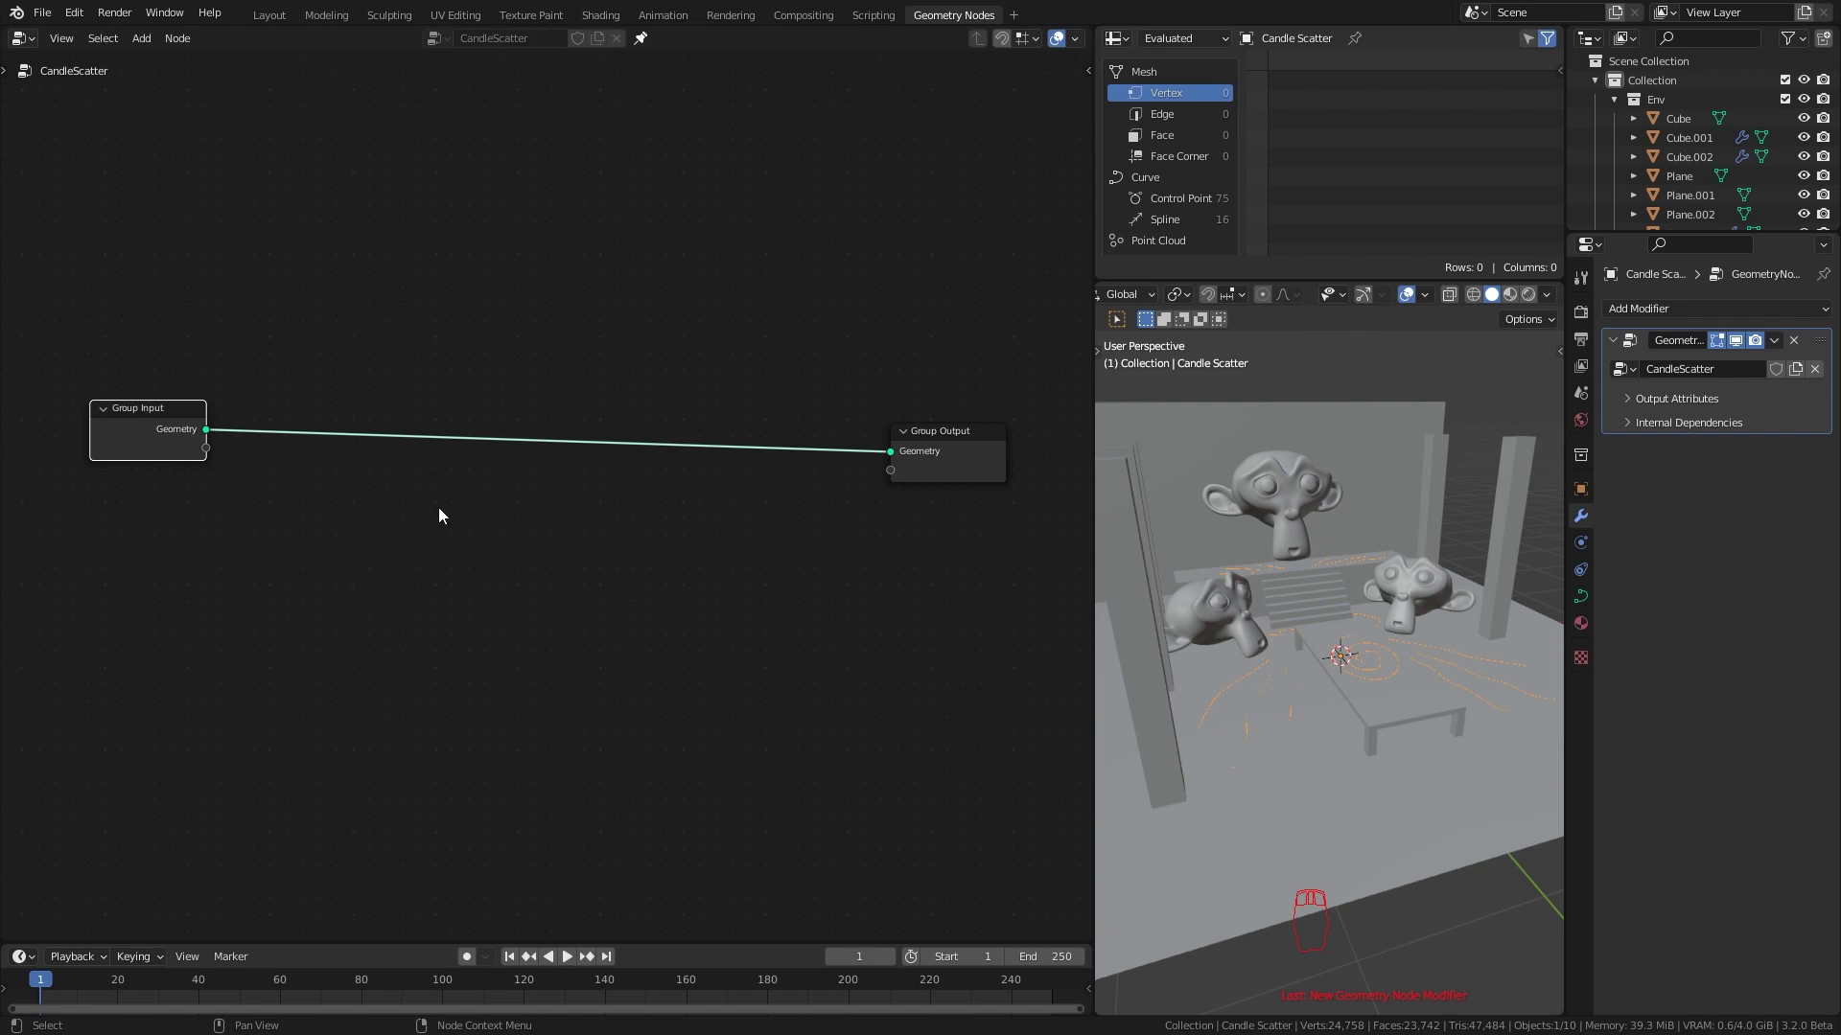
Add a Curve to Points node on the link between Group Input and Group Output
middle_drag(1366, 757, 1417, 767)
key(shift+a)
mouse_move(389, 556)
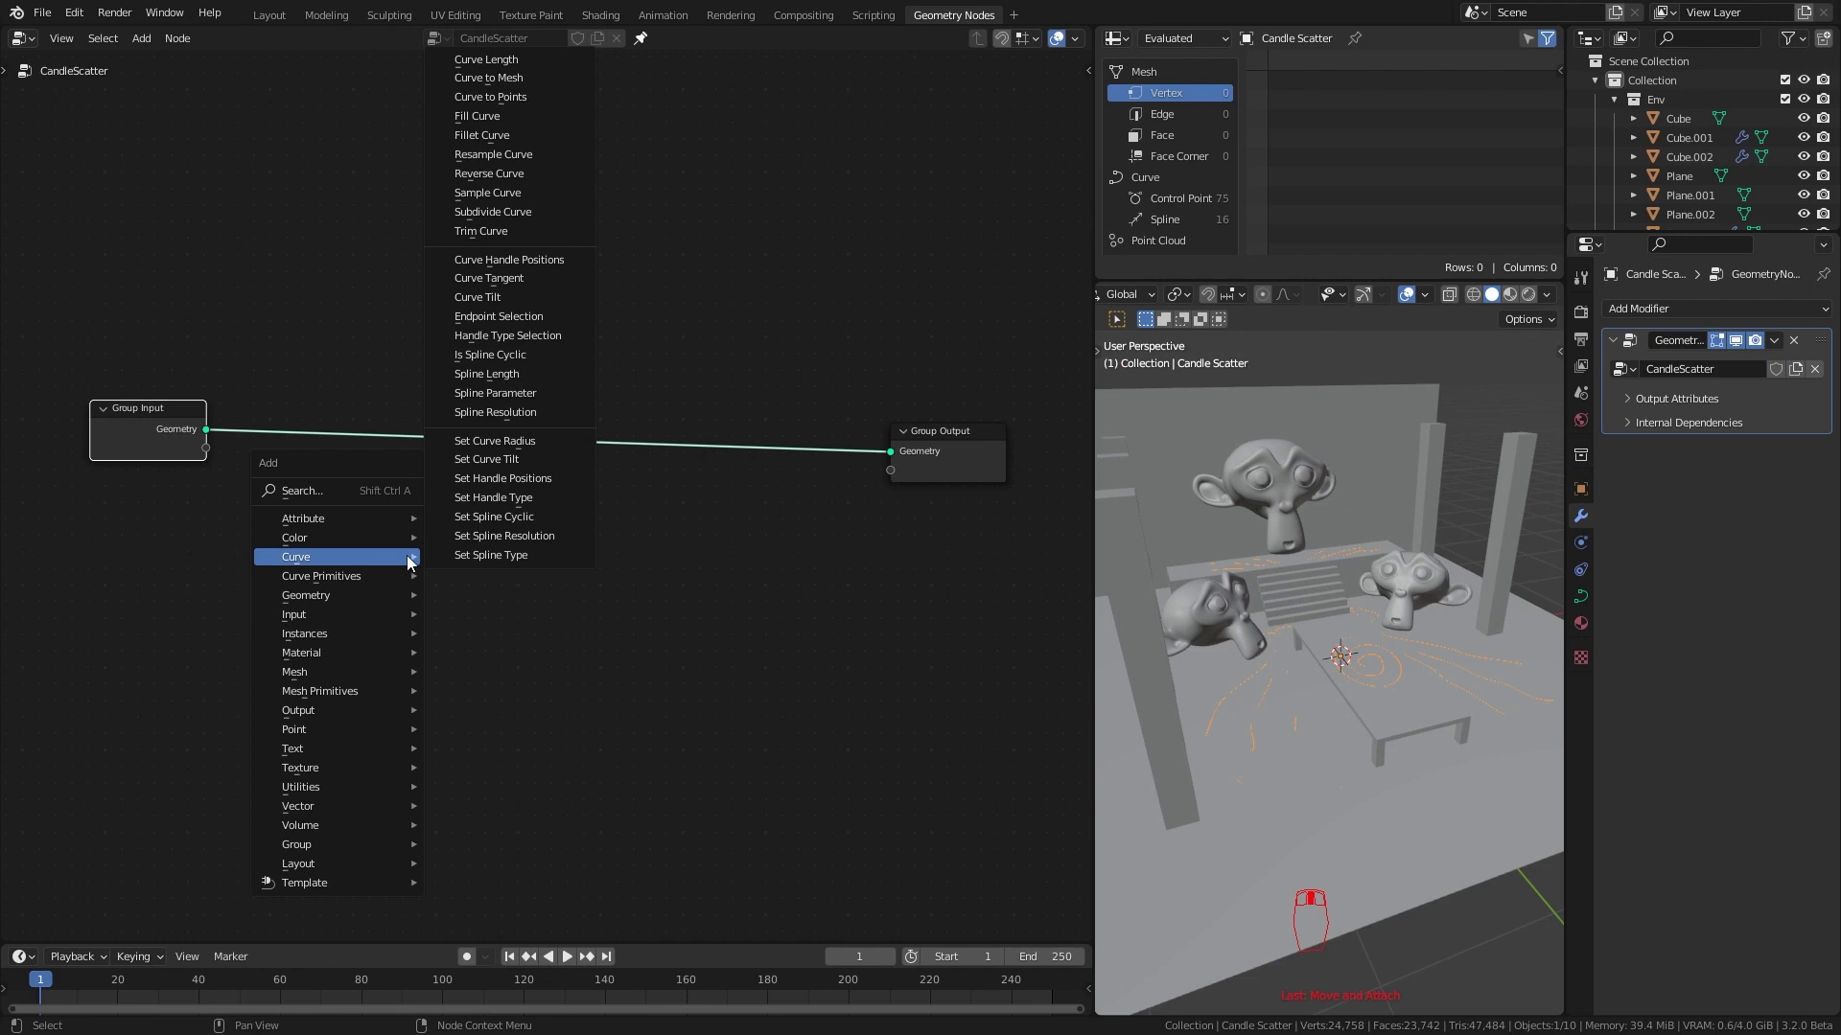
click(490, 96)
click(331, 374)
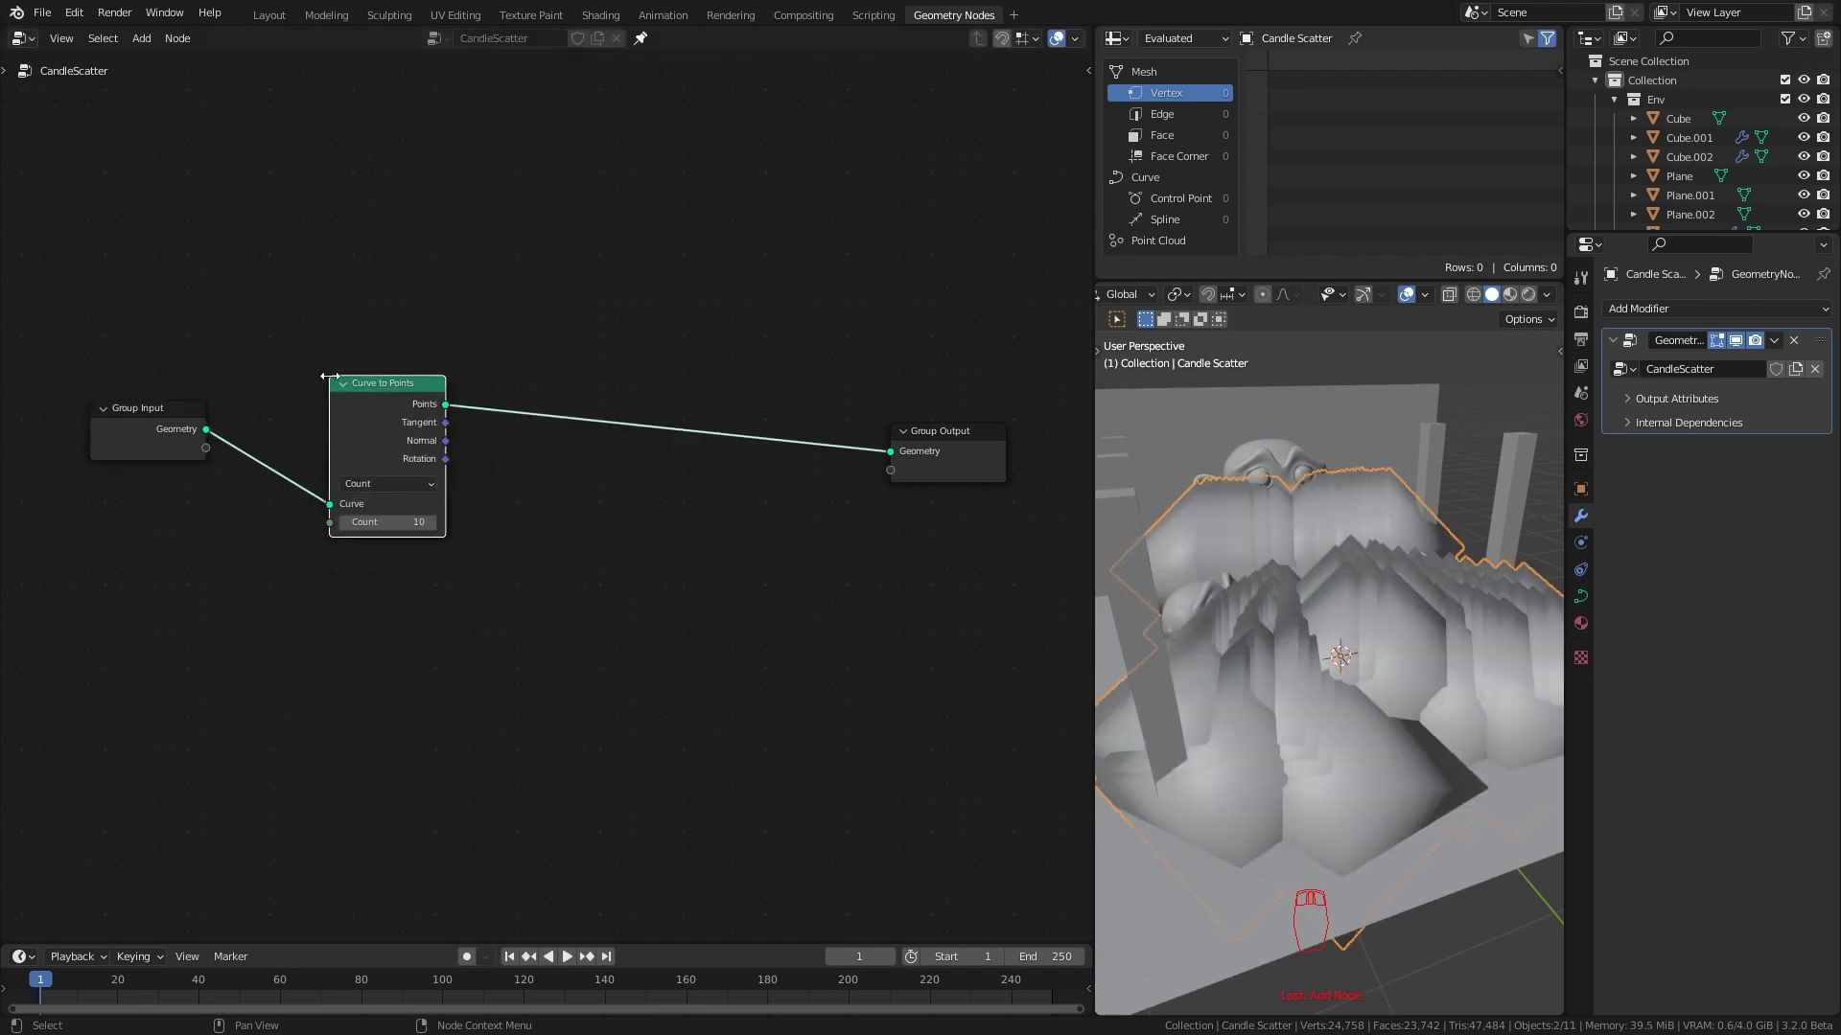
Insert a Set Point Radius node after Curve to Points and set its radius to 0.04 m
mouse_move(1347, 712)
middle_down()
mouse_move(1277, 769)
mouse_move(1215, 756)
mouse_move(1254, 699)
mouse_move(1347, 702)
middle_up()
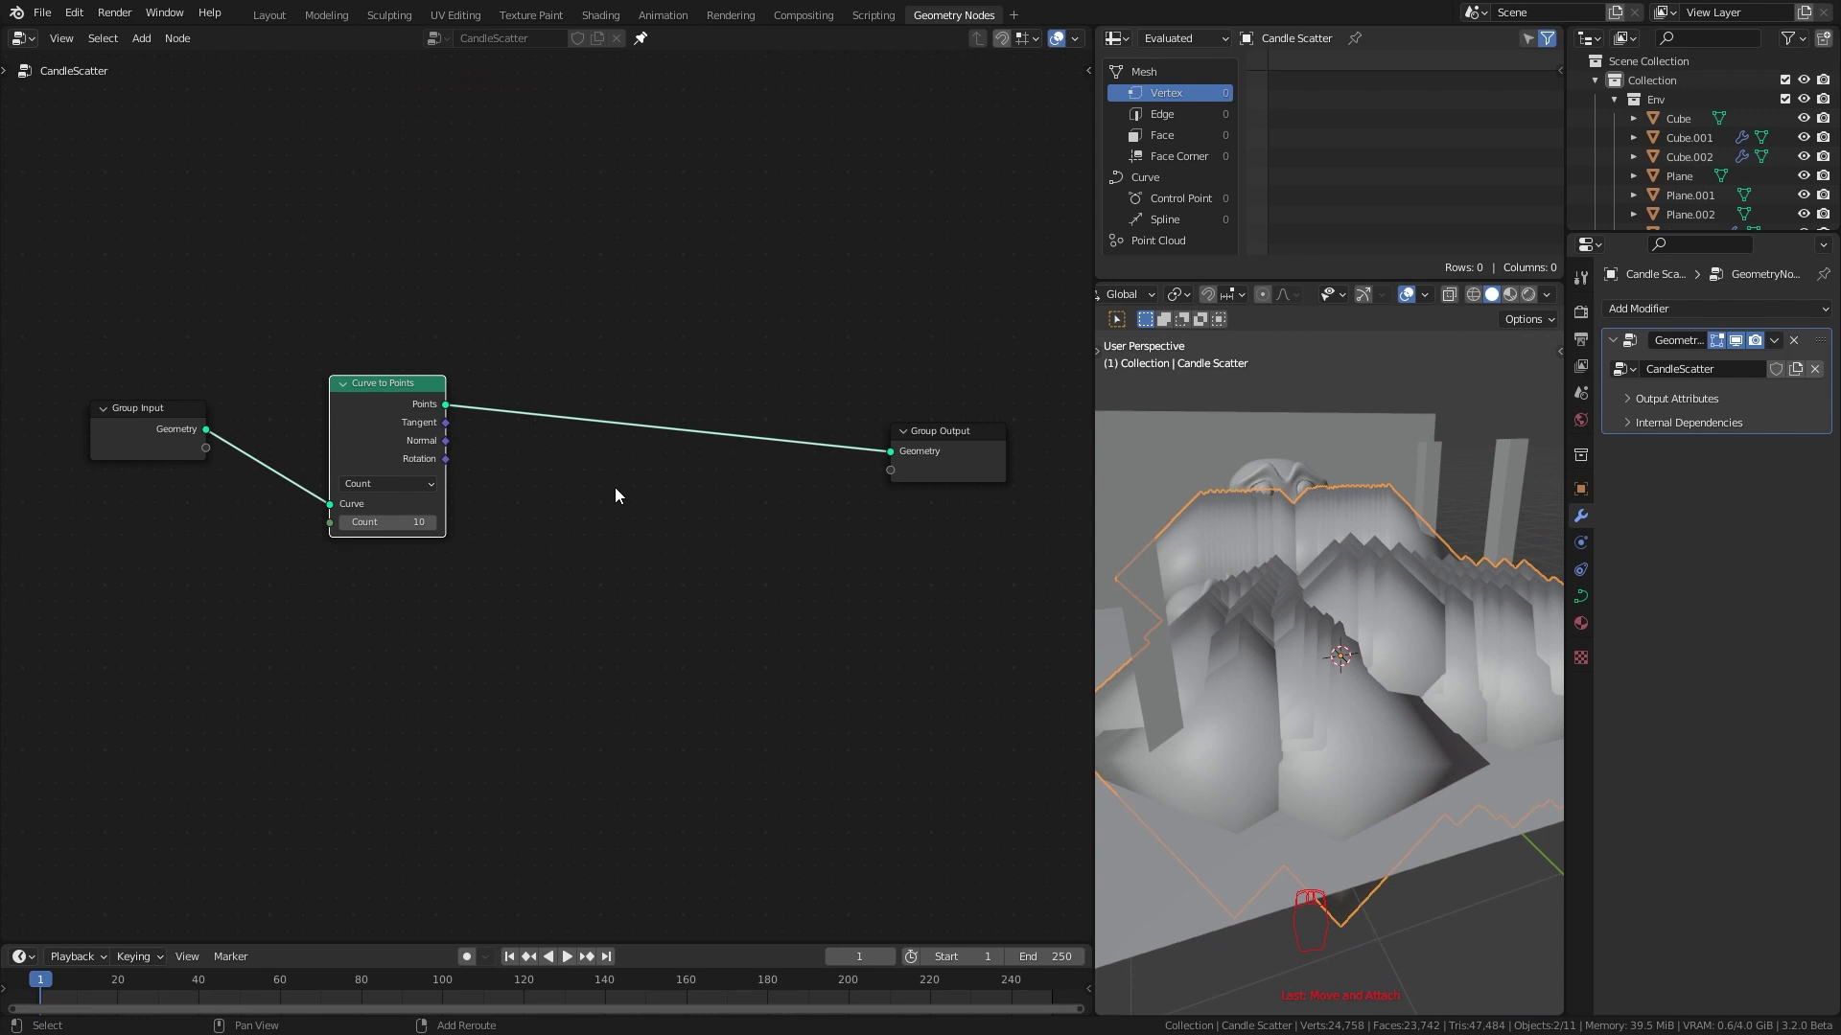
key(shift+a)
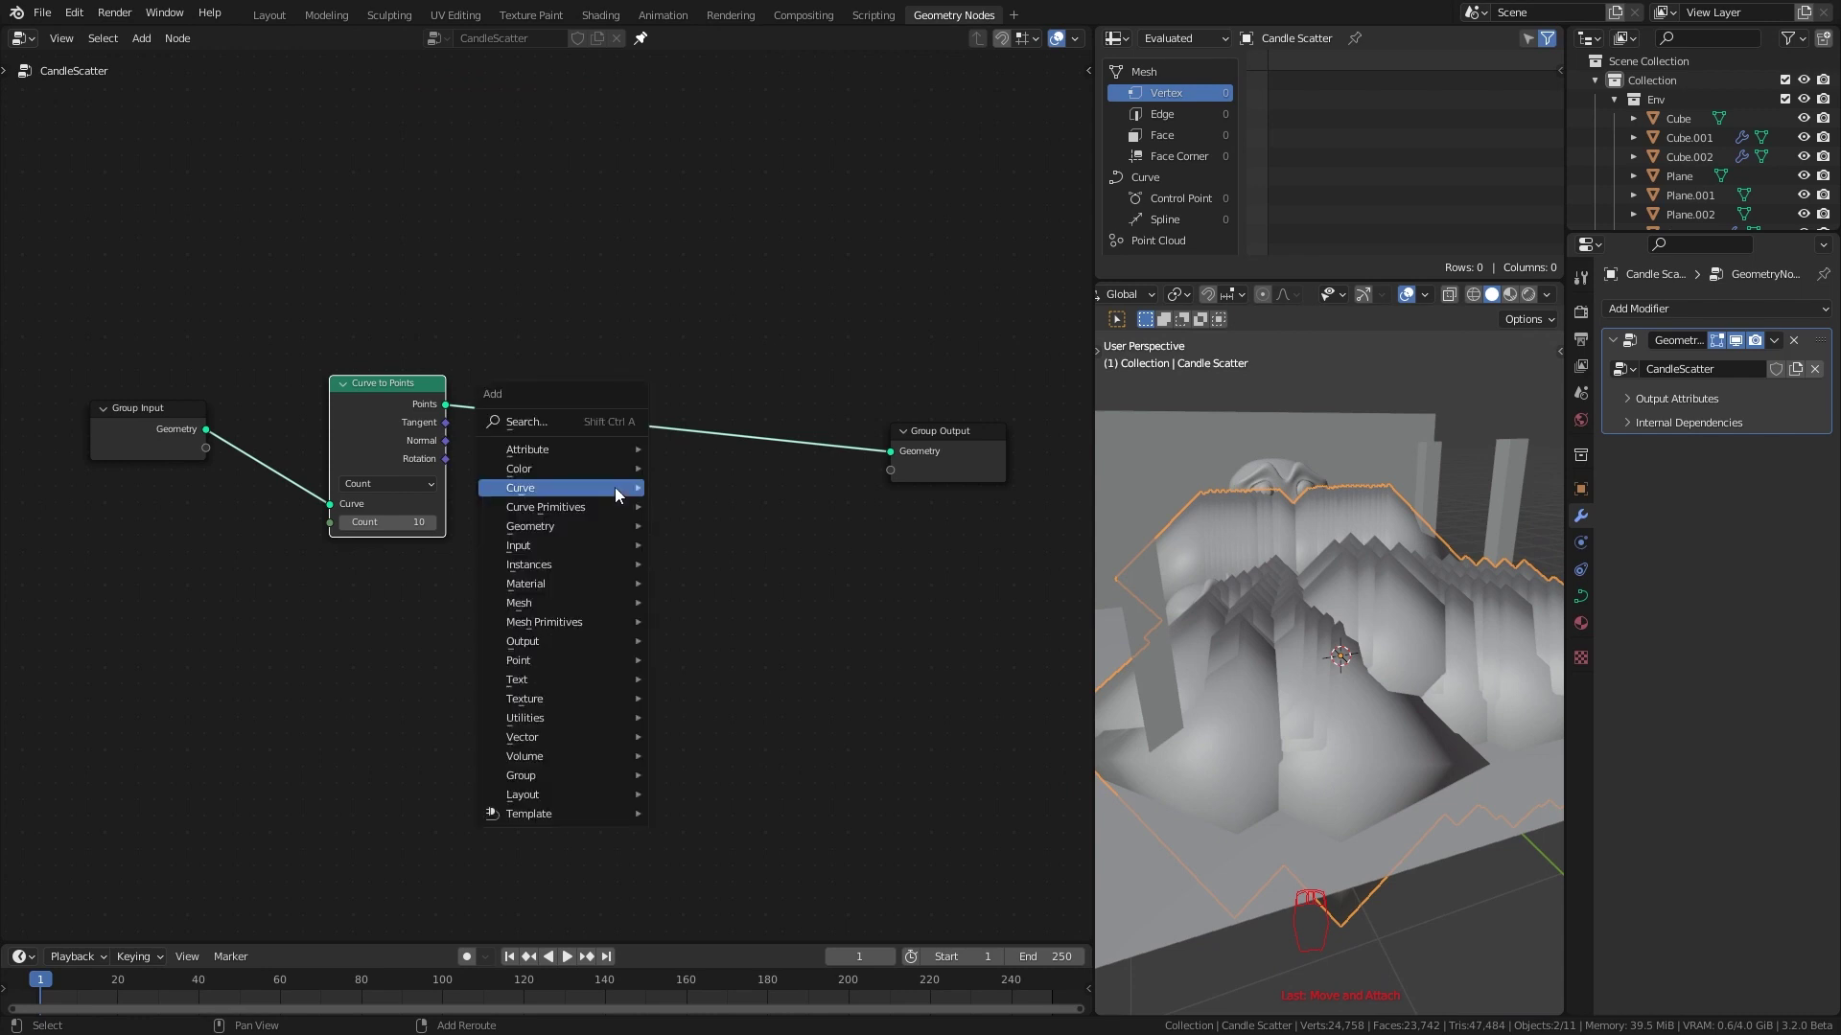
mouse_move(562, 660)
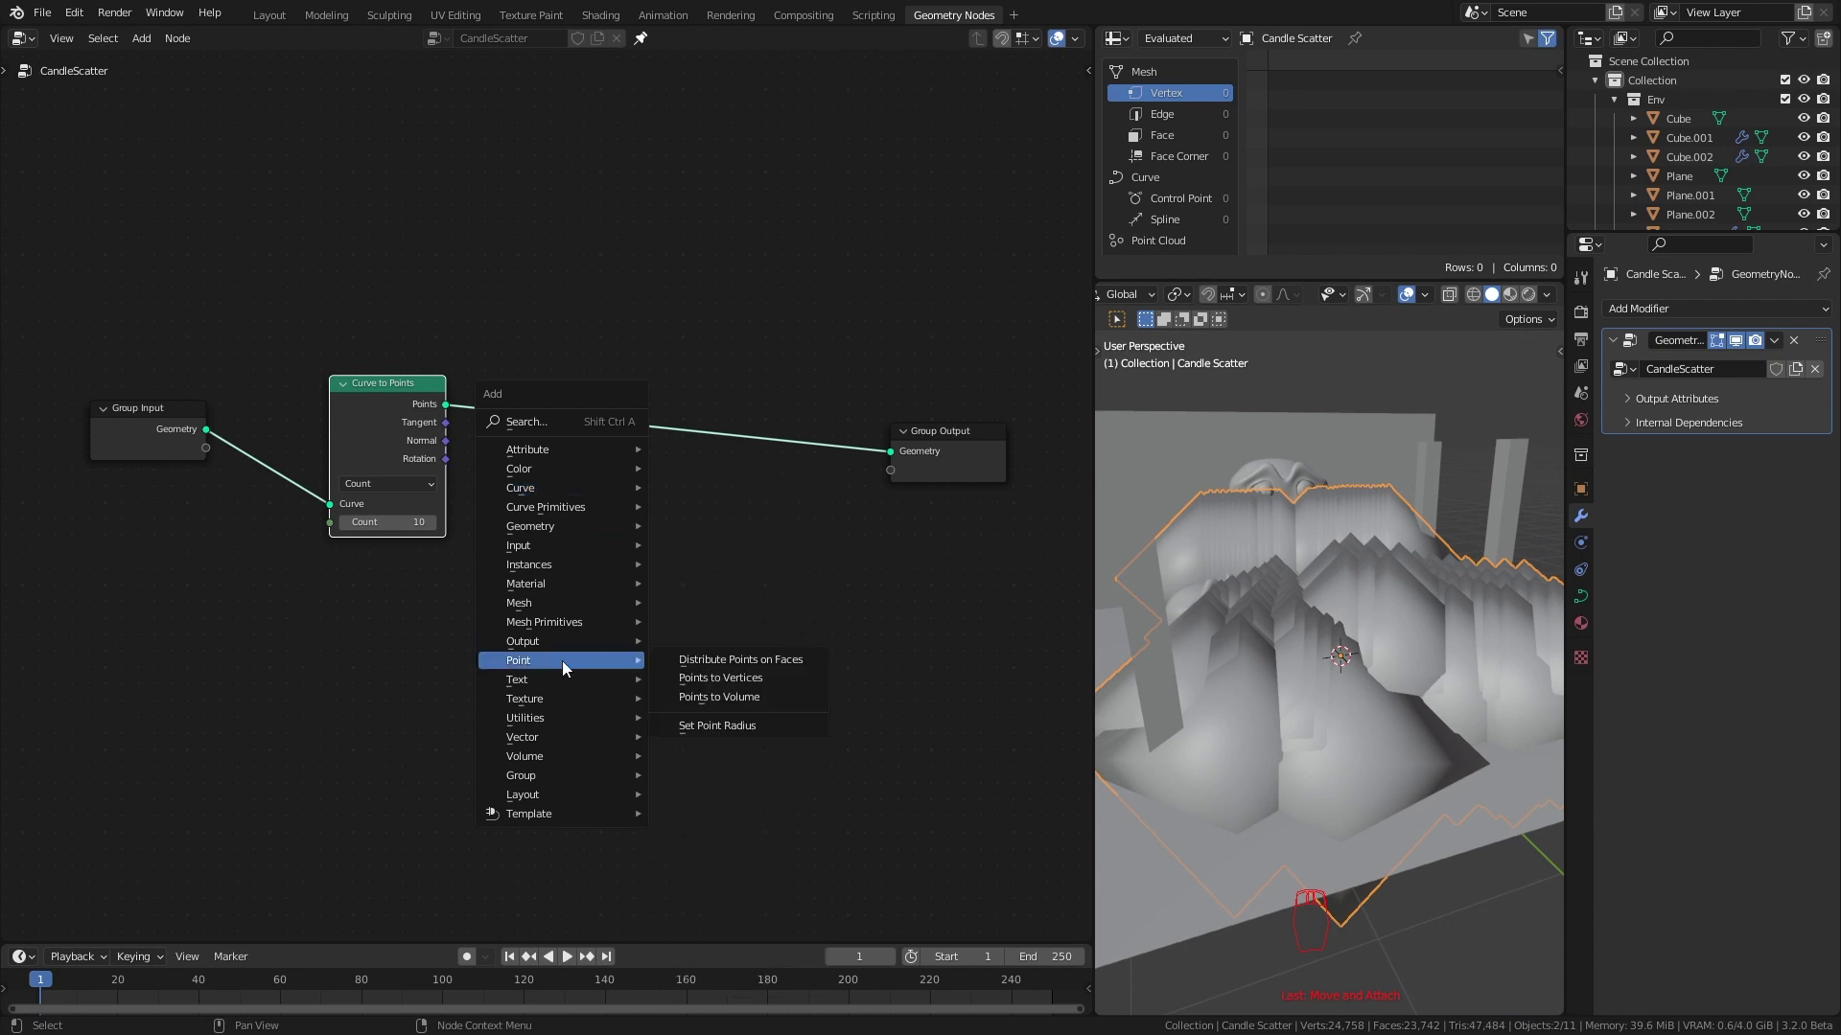
click(717, 726)
click(525, 376)
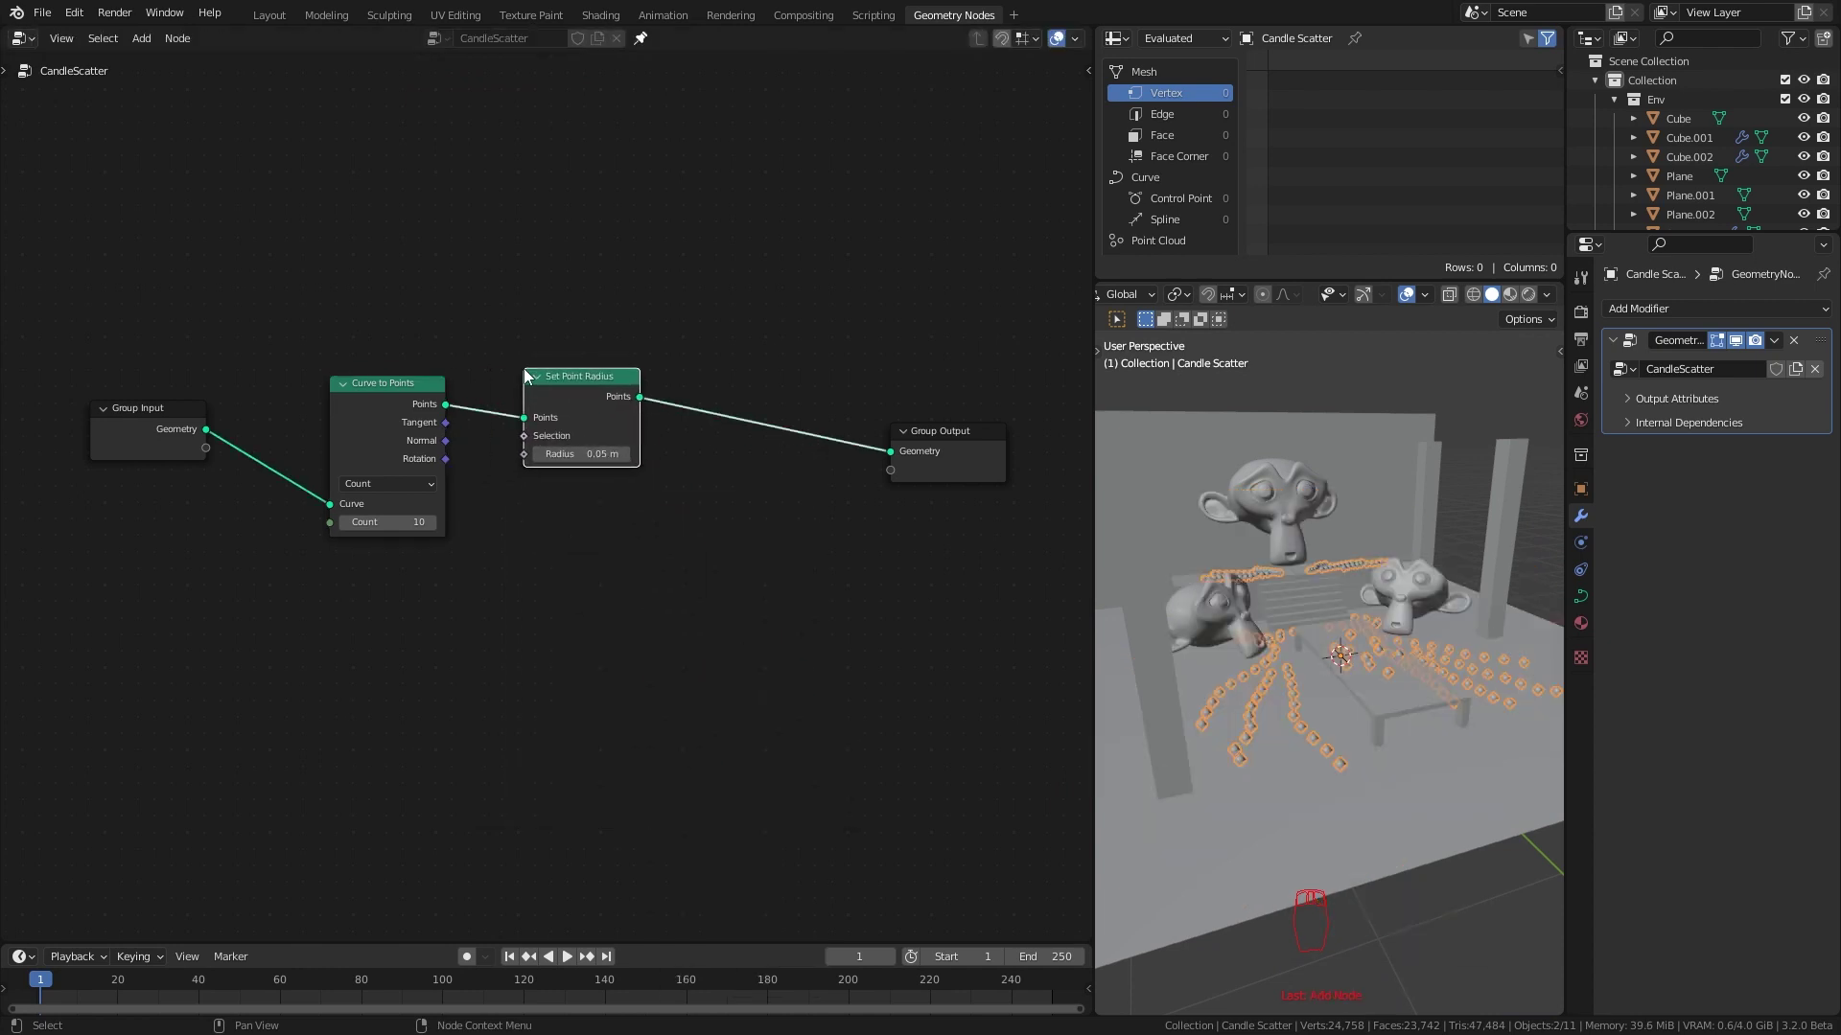
drag(606, 455, 581, 455)
click(1439, 851)
scroll(1441, 850, up, 4)
scroll(462, 370, up, 2)
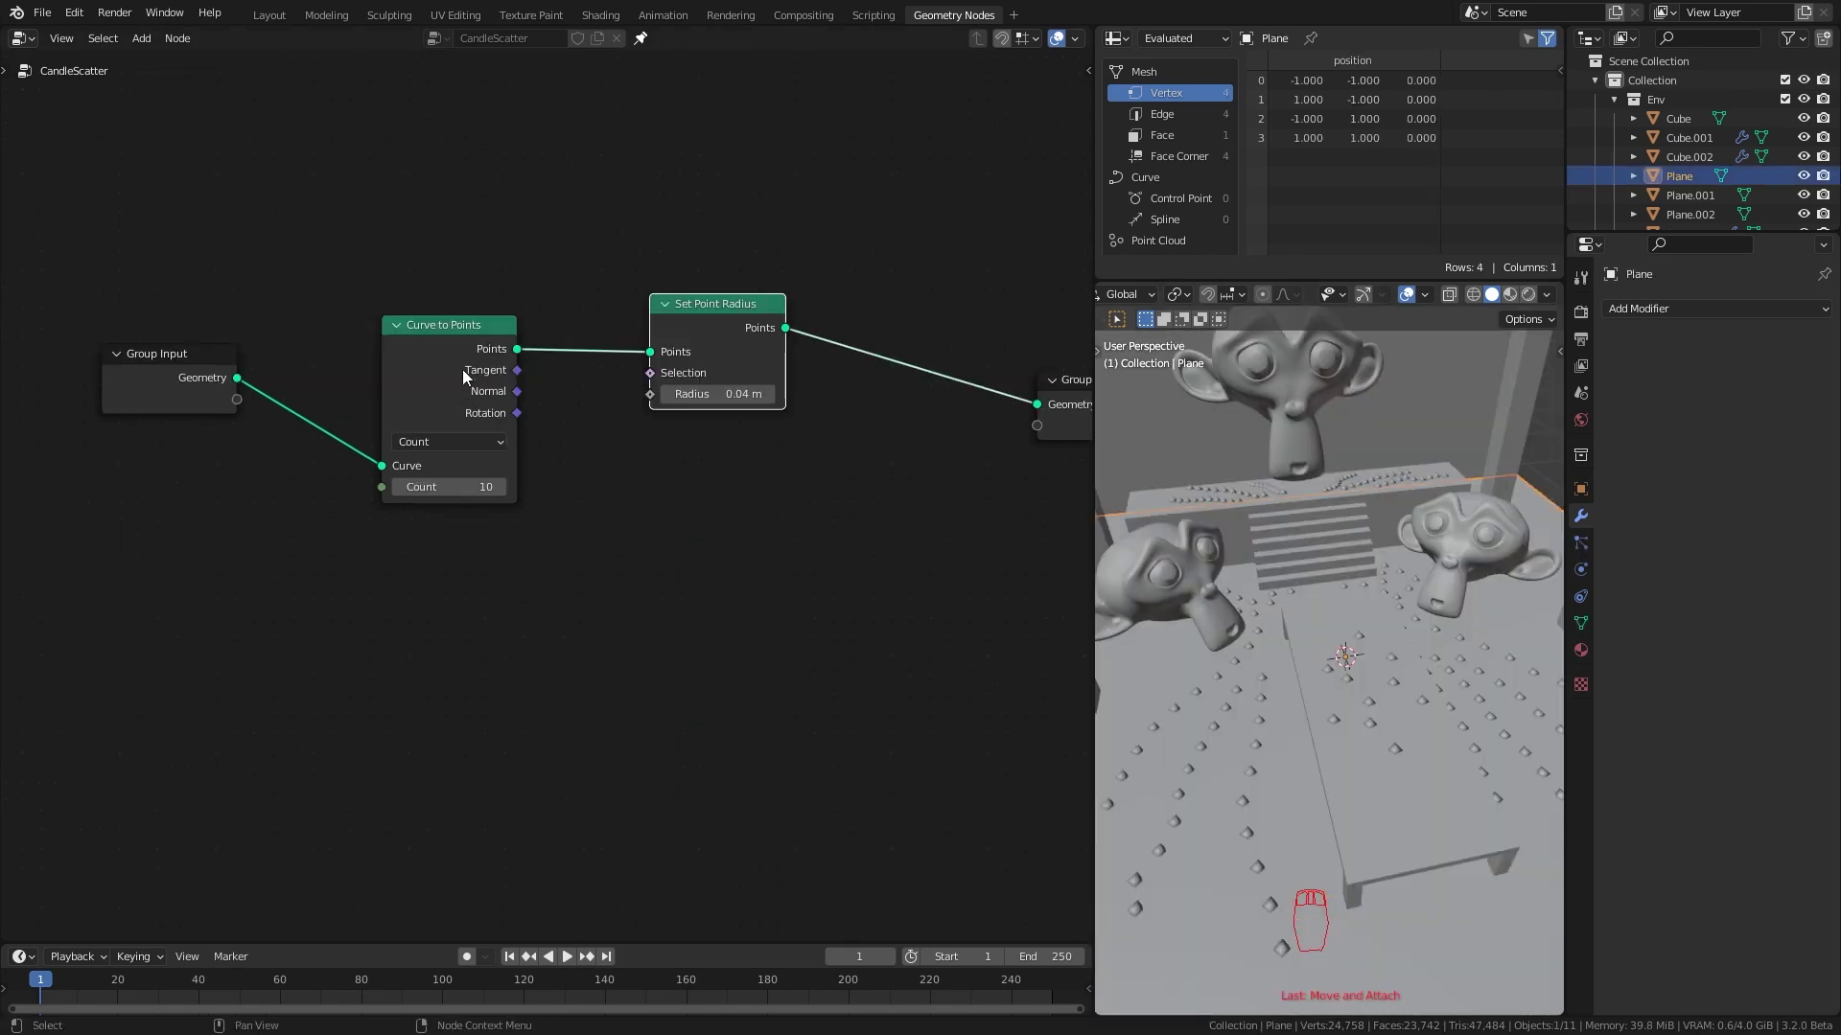
Switch the Curve to Points node to Length mode with a length of 0.17 m
click(452, 422)
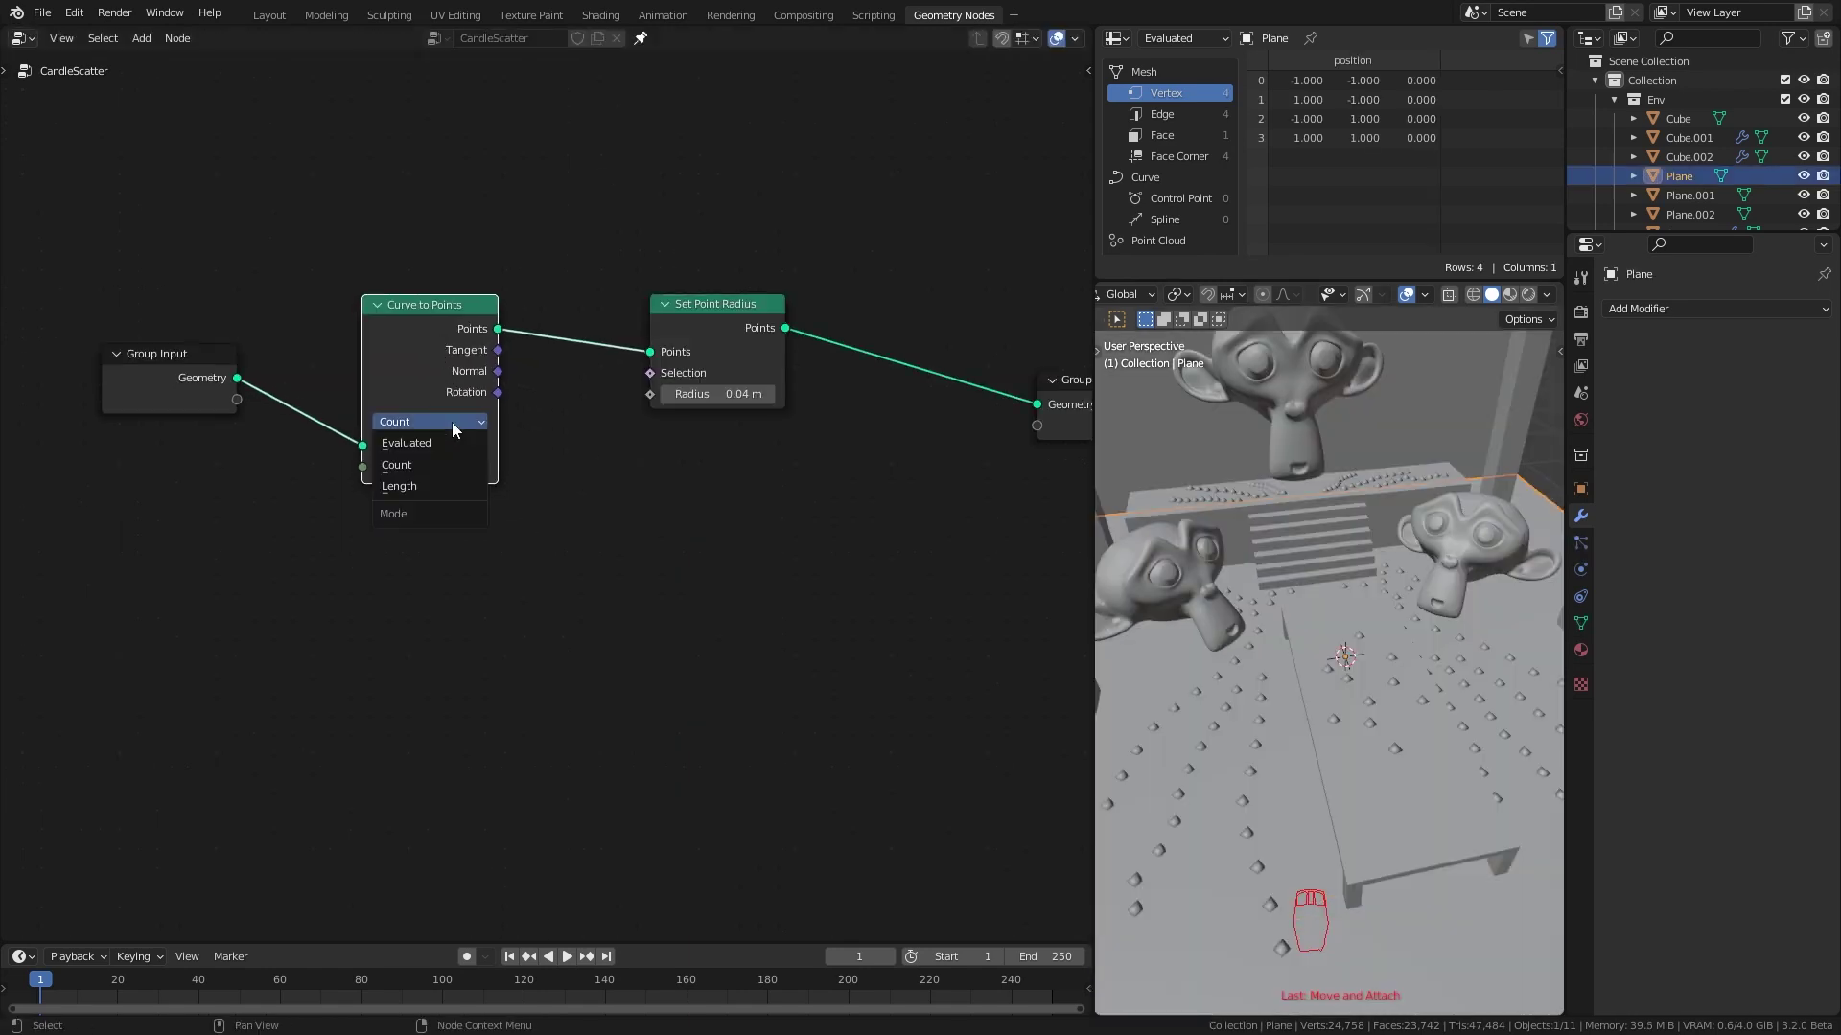
click(441, 481)
drag(443, 468, 686, 485)
scroll(1284, 661, down, 2)
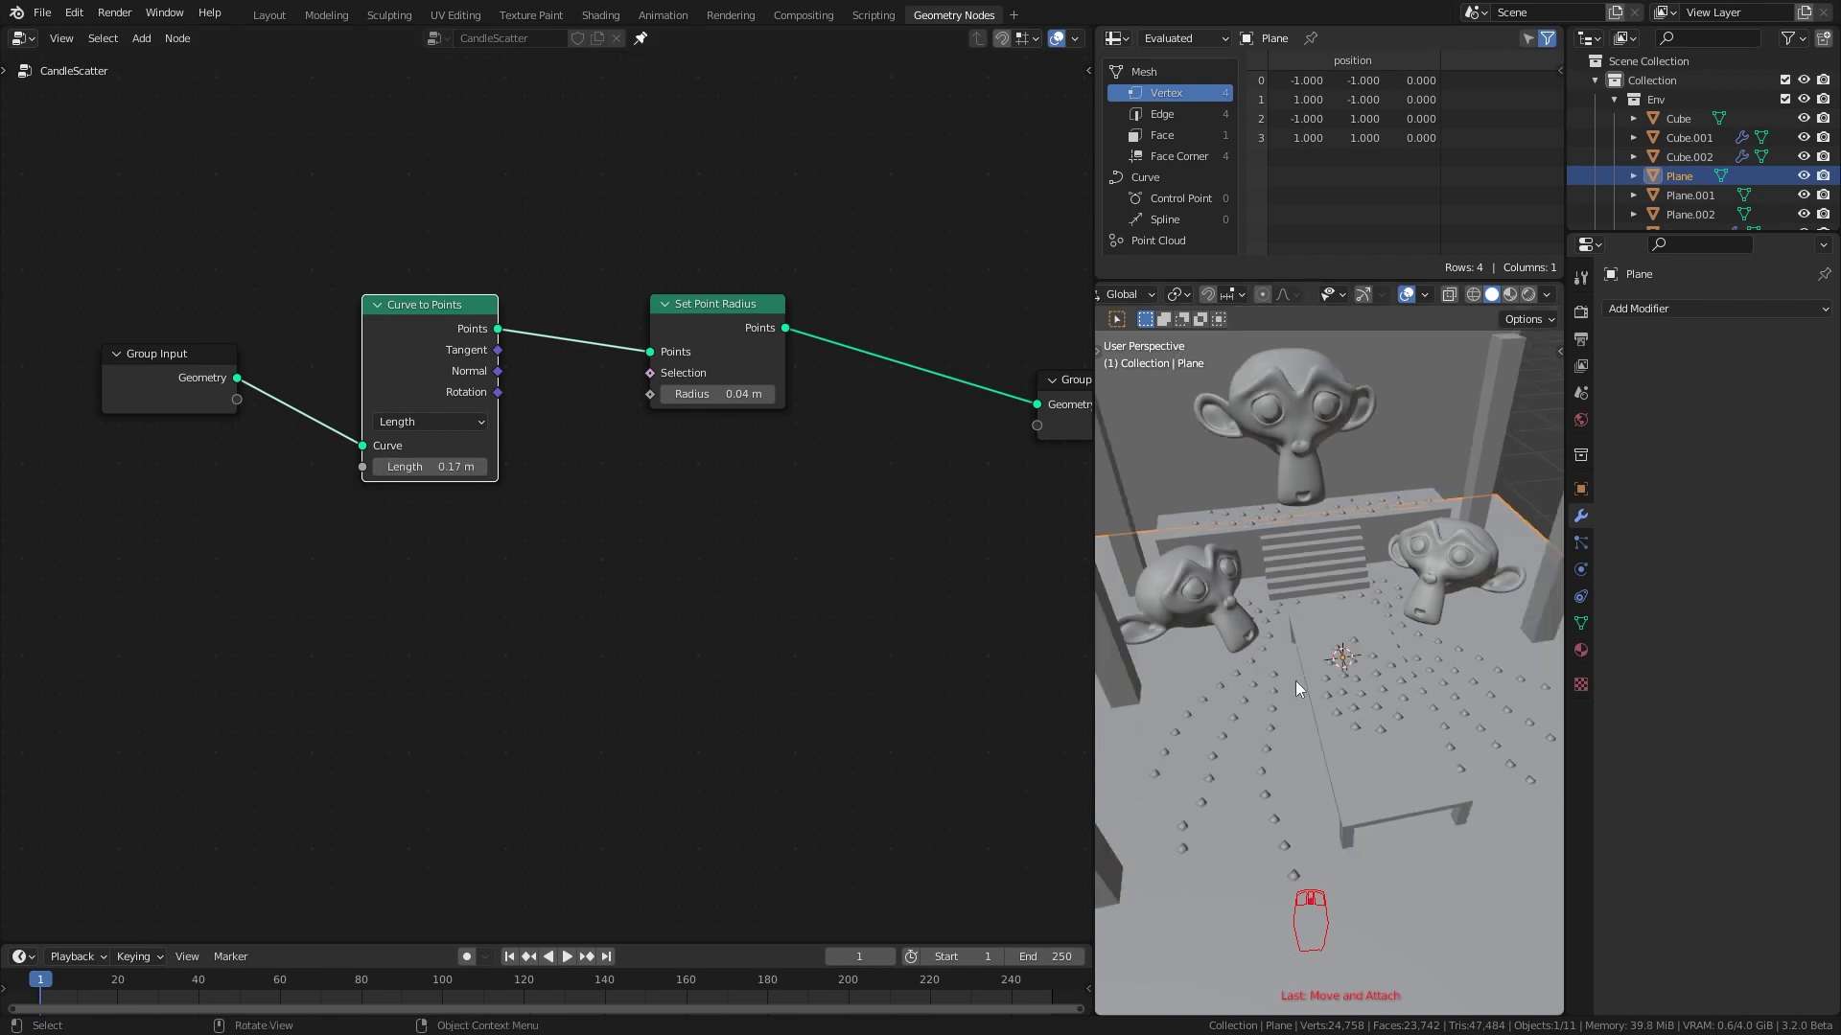
Move Set Point Radius close to Curve to Points and place Group Output farther away to free space between them
drag(715, 304, 798, 291)
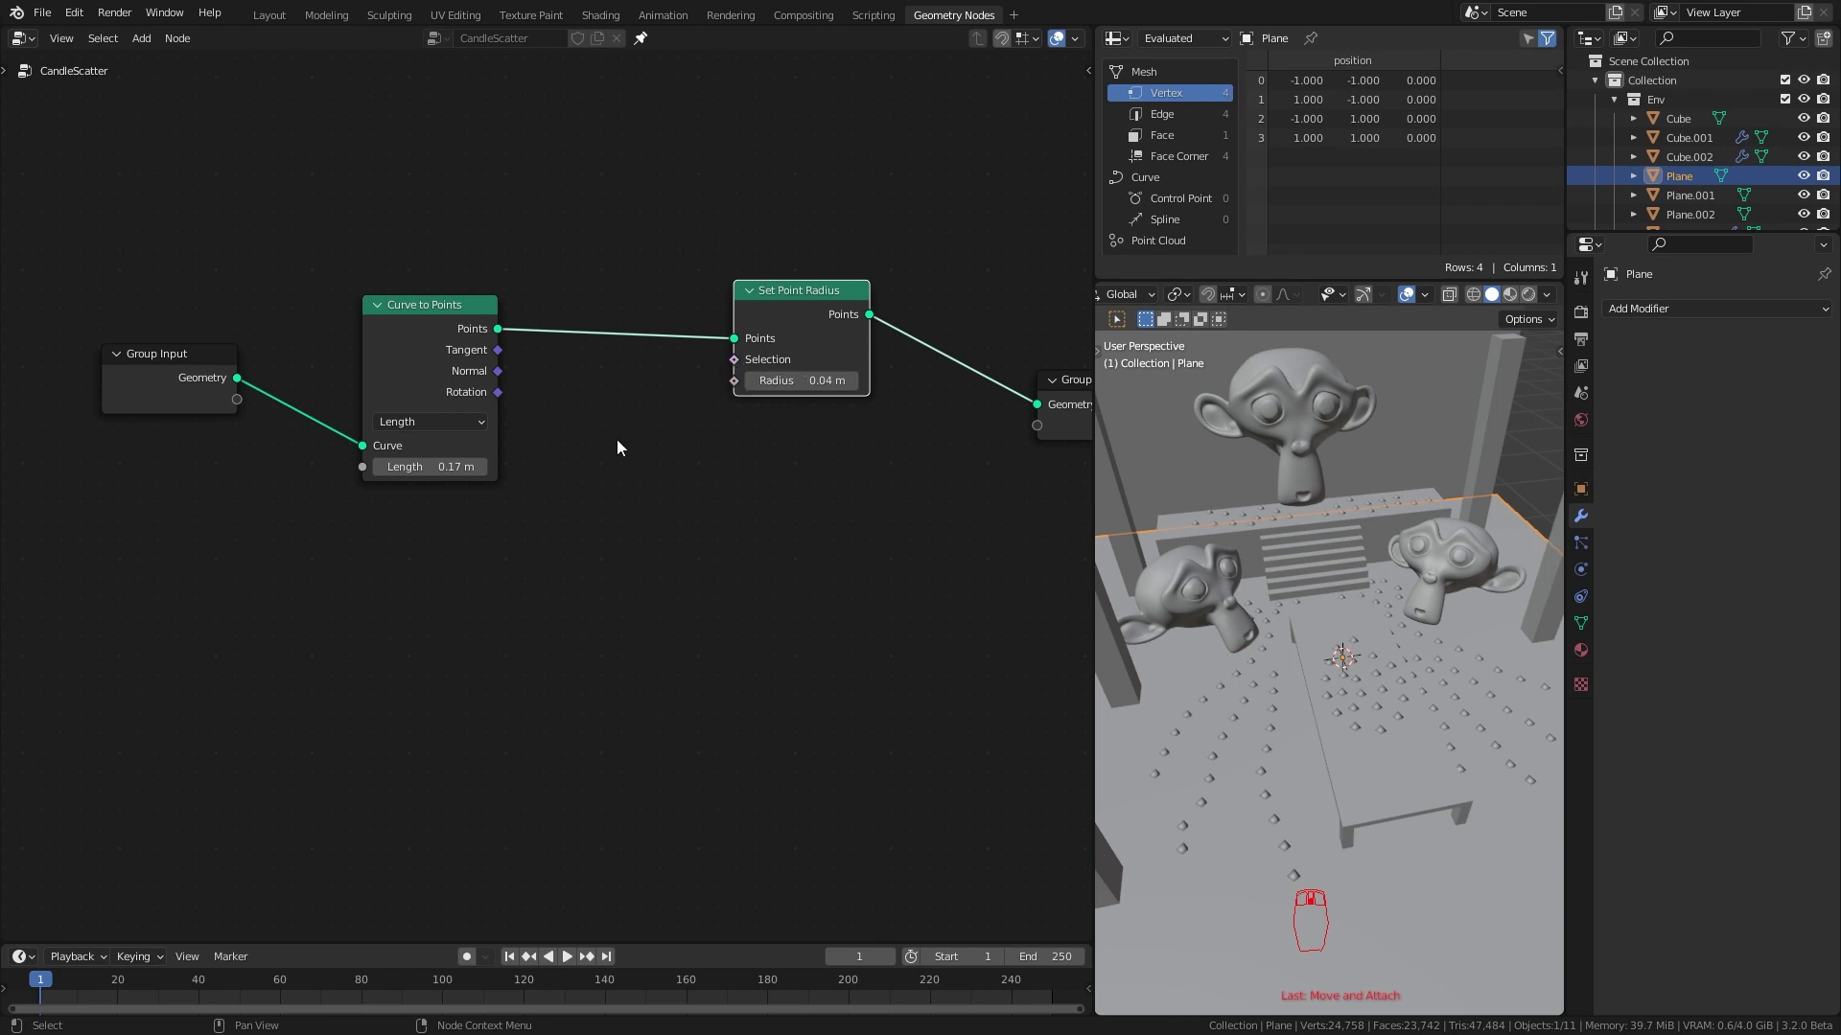
middle_drag(641, 481, 542, 501)
drag(702, 278, 571, 275)
middle_drag(1195, 820, 1317, 849)
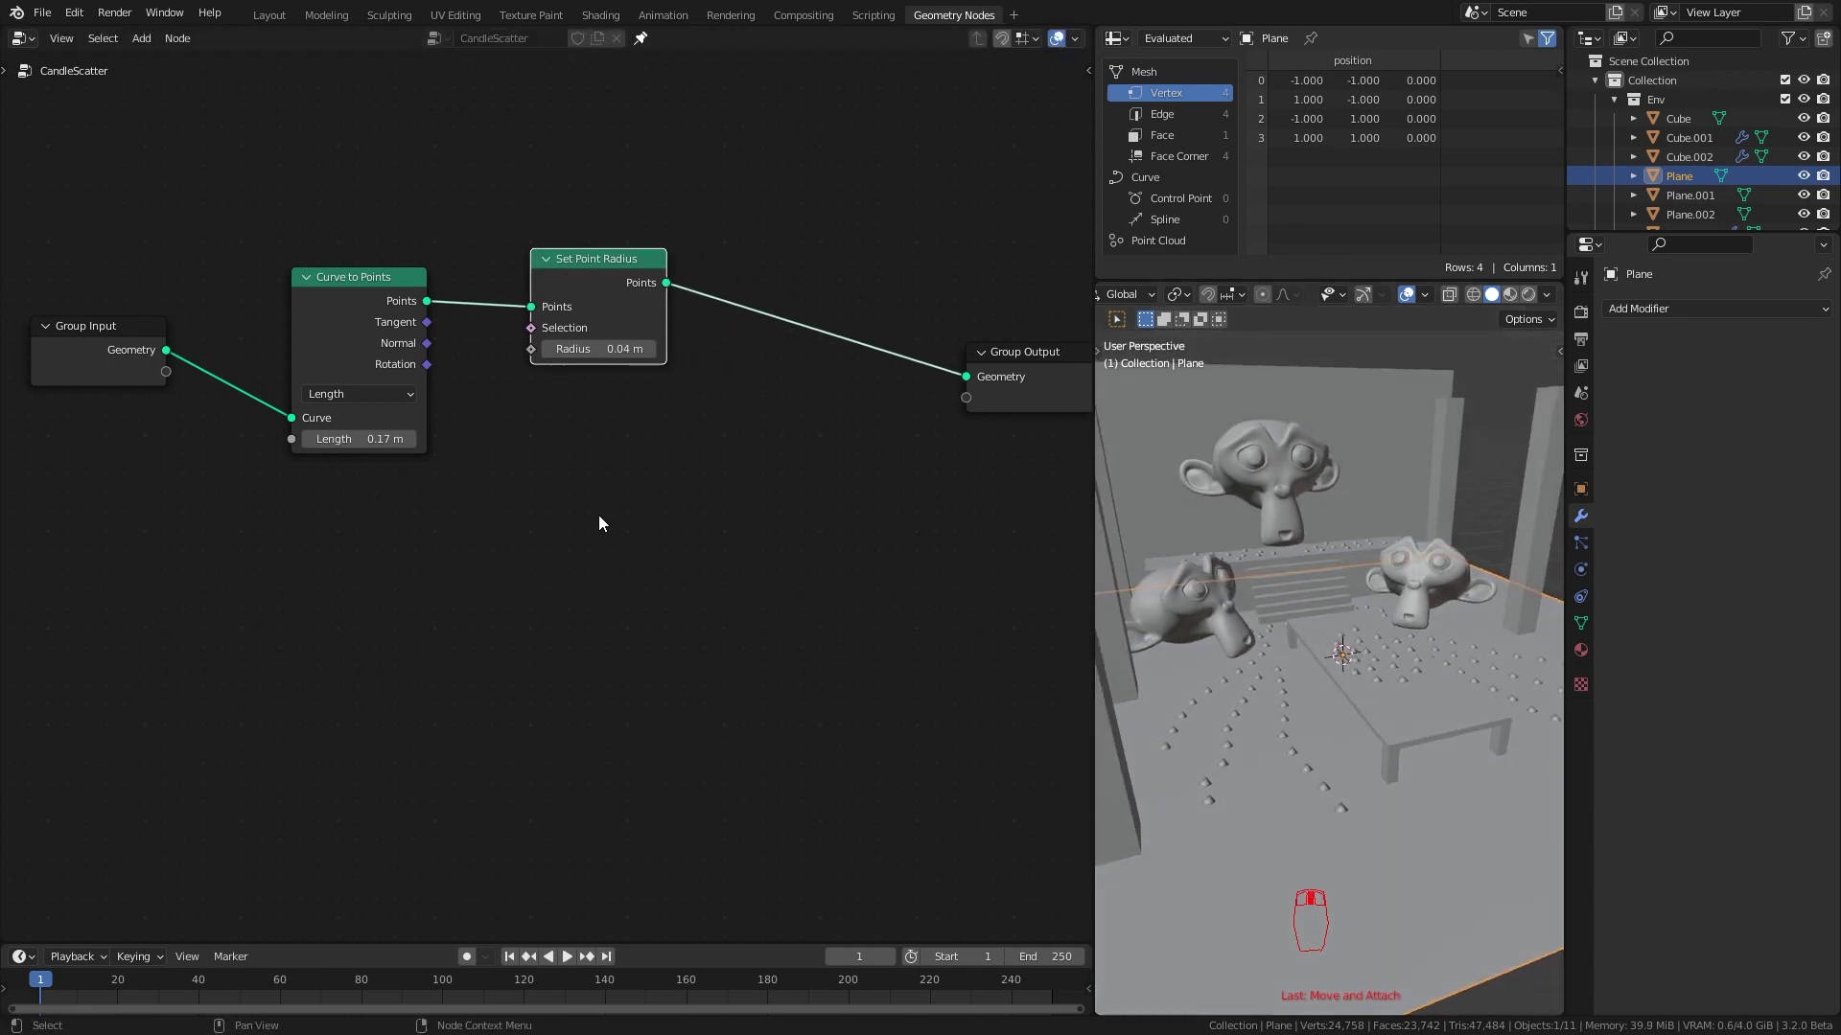
middle_drag(591, 509, 463, 609)
drag(899, 469, 999, 394)
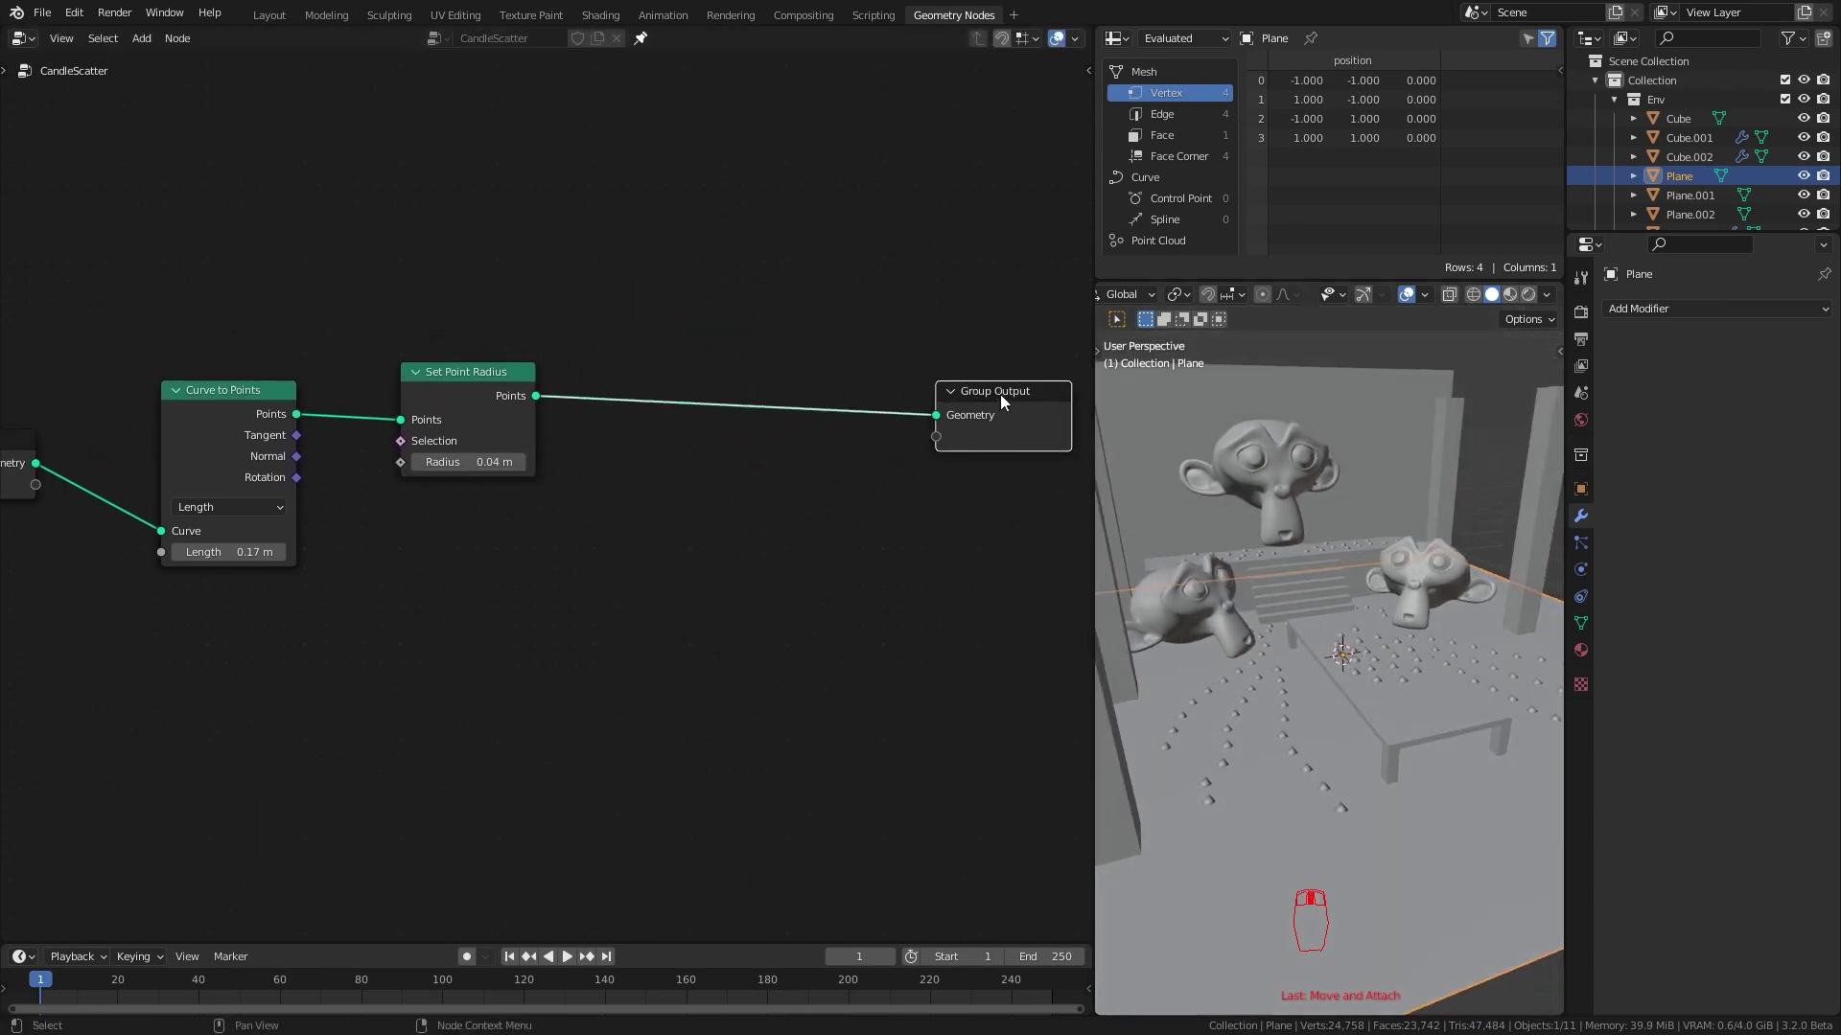
middle_drag(622, 624, 739, 587)
Bring the Candles collection into the node tree as a Collection Info node below Set Point Radius, set to Relative with Separate Children enabled
click(1615, 100)
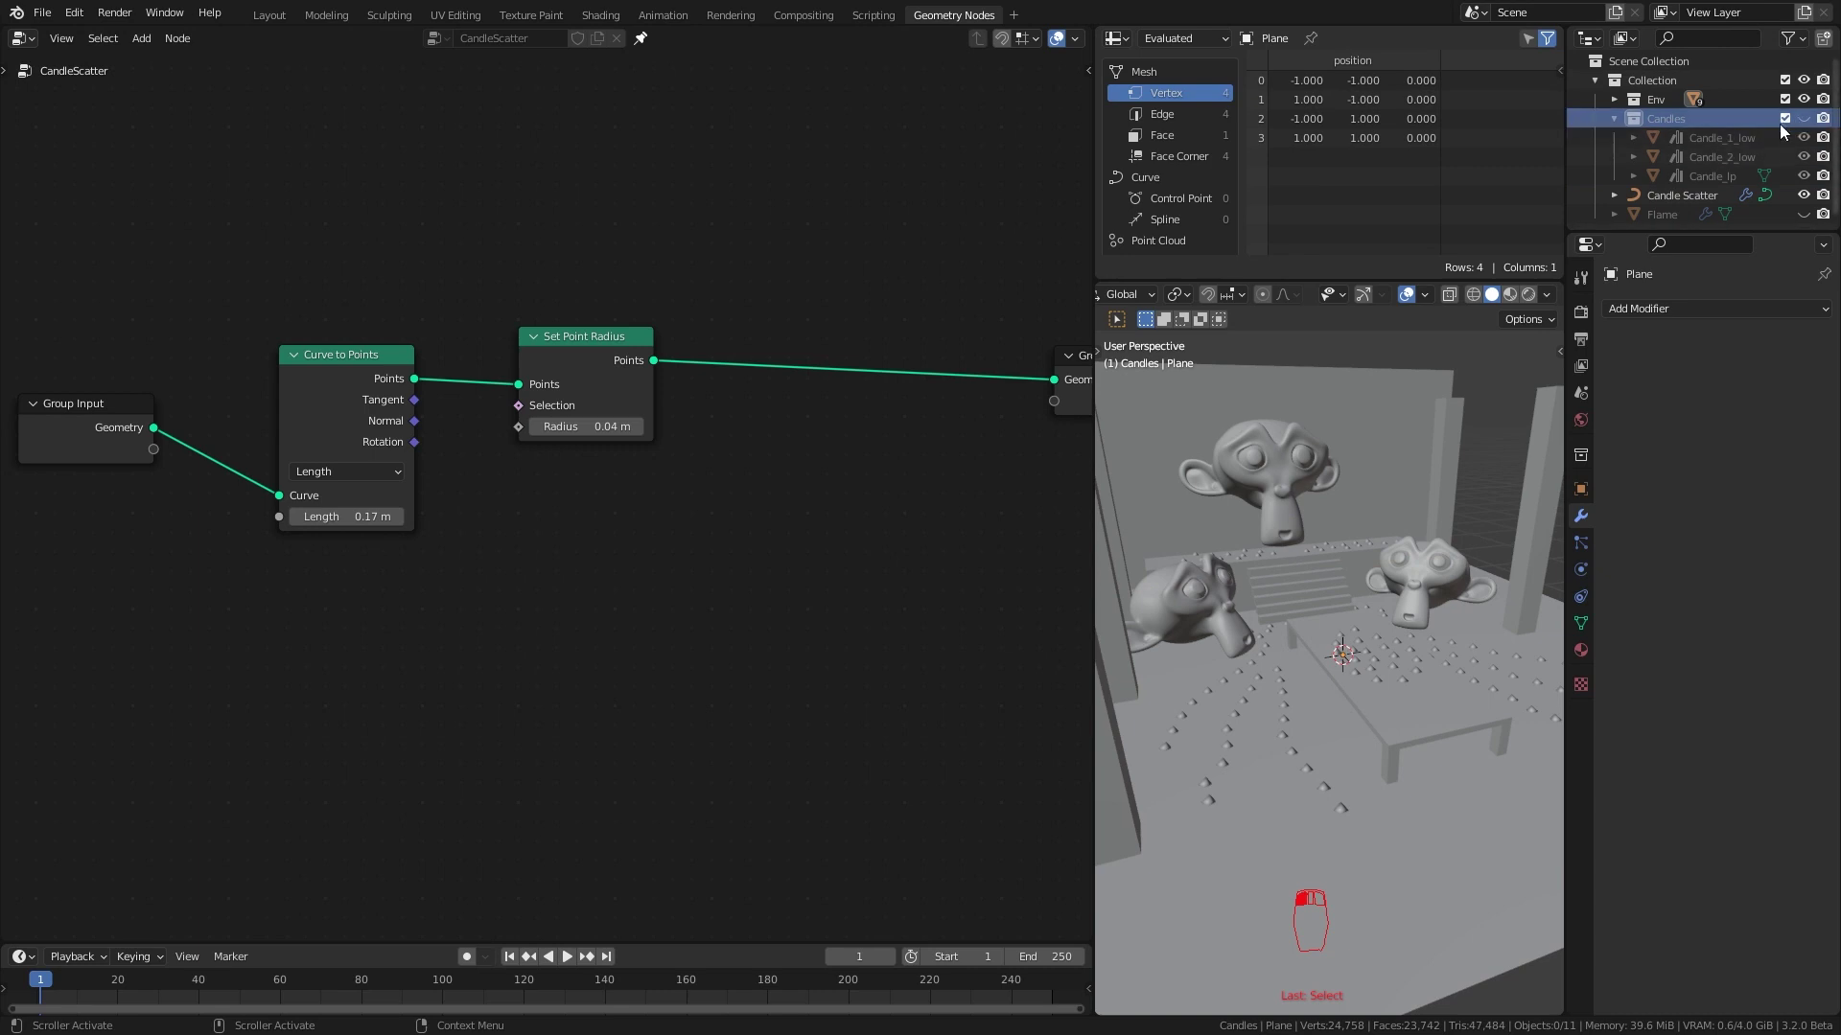
drag(1666, 117, 537, 136)
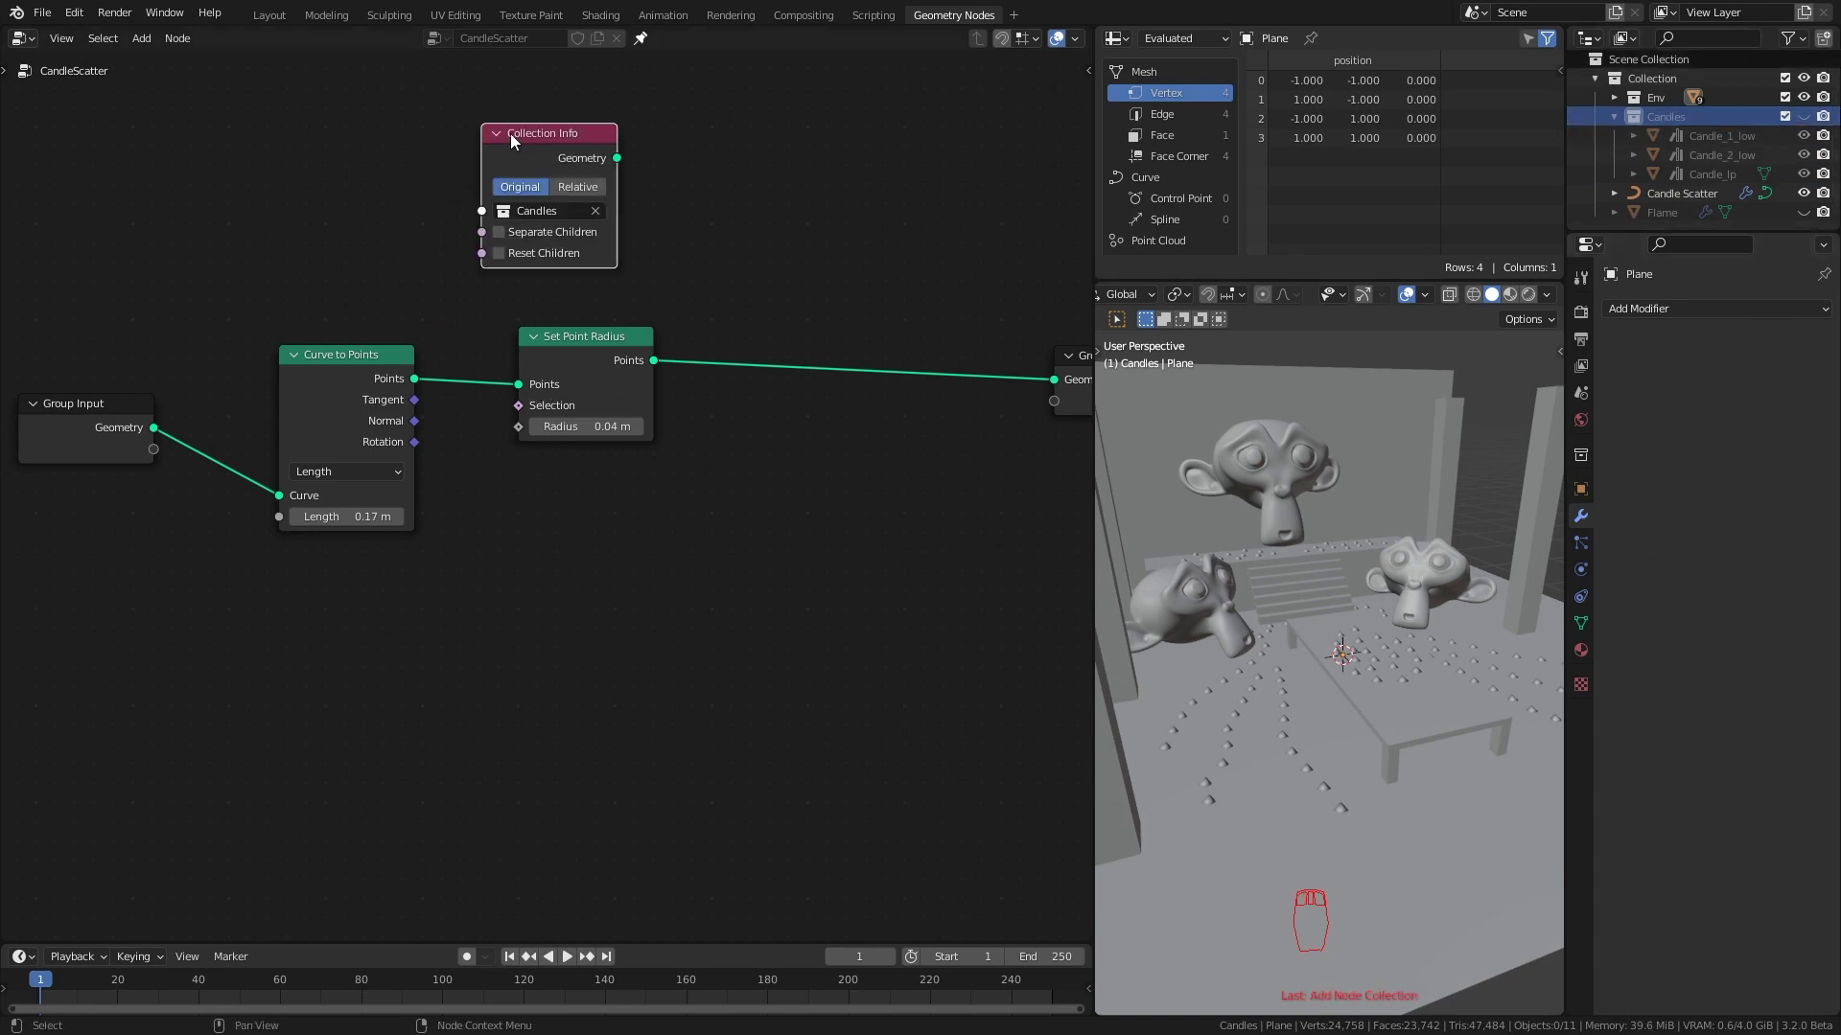
click(570, 163)
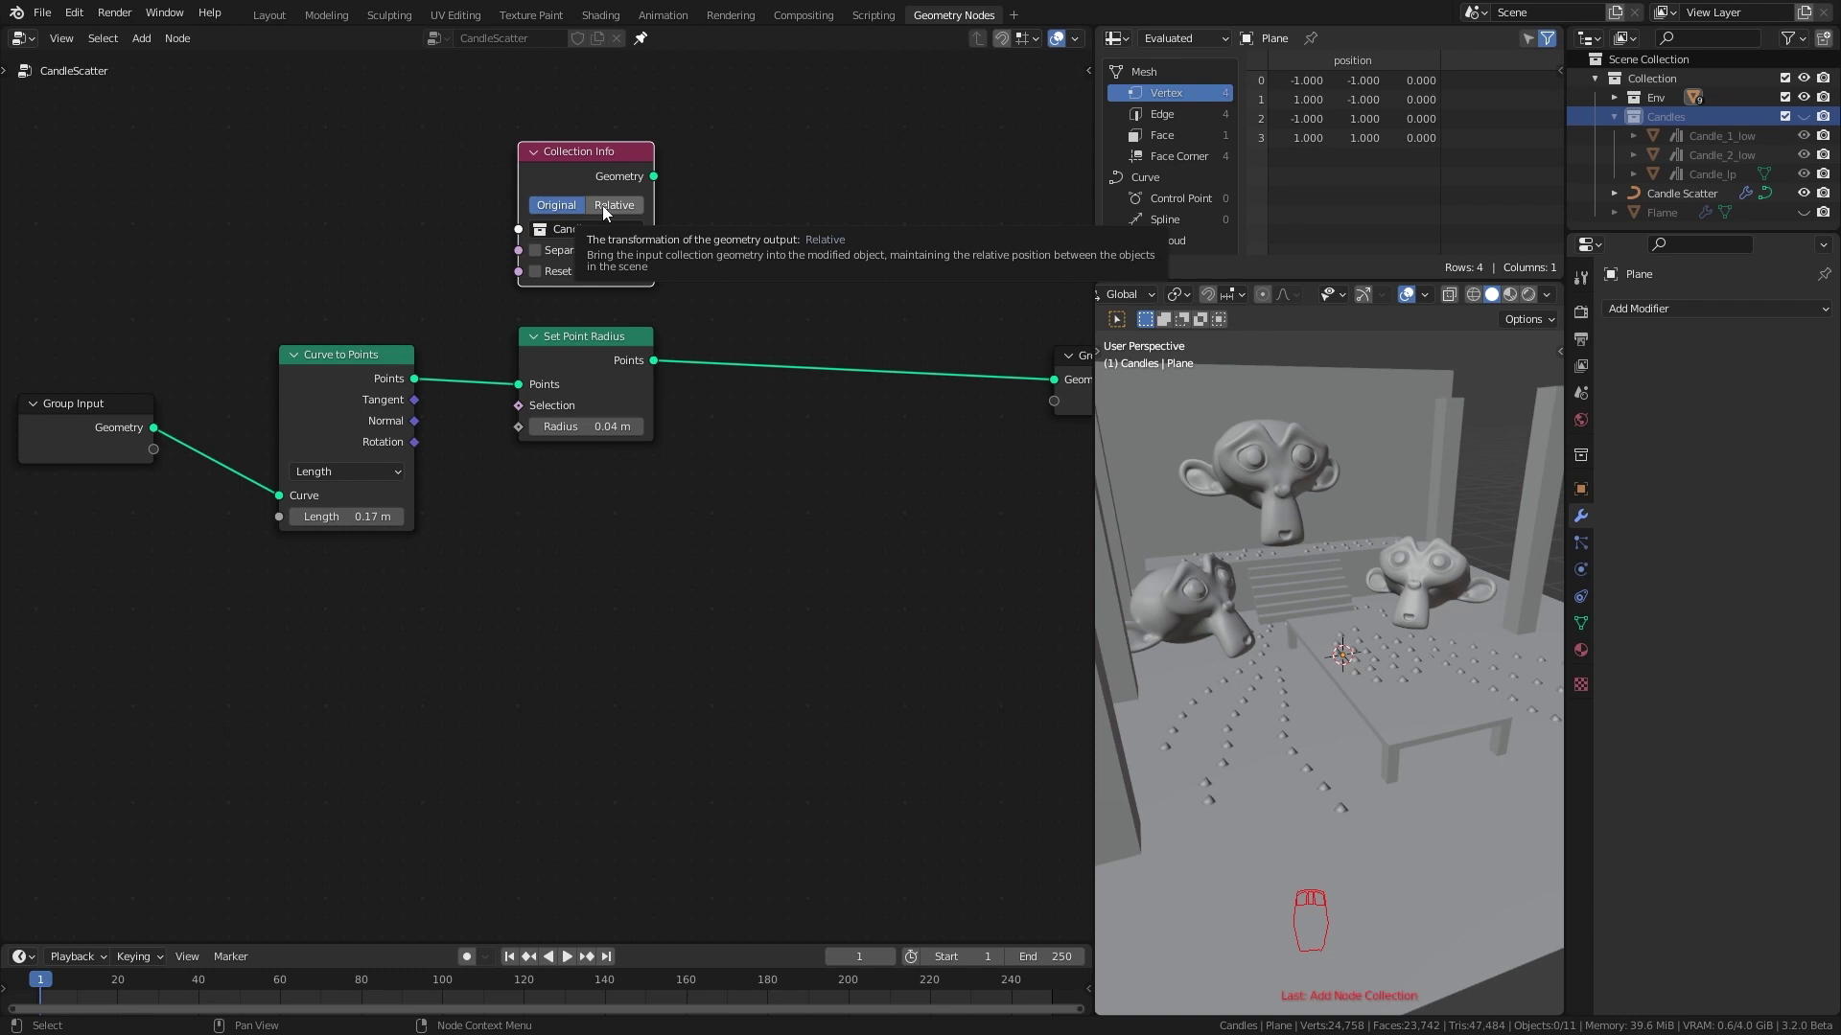
click(602, 205)
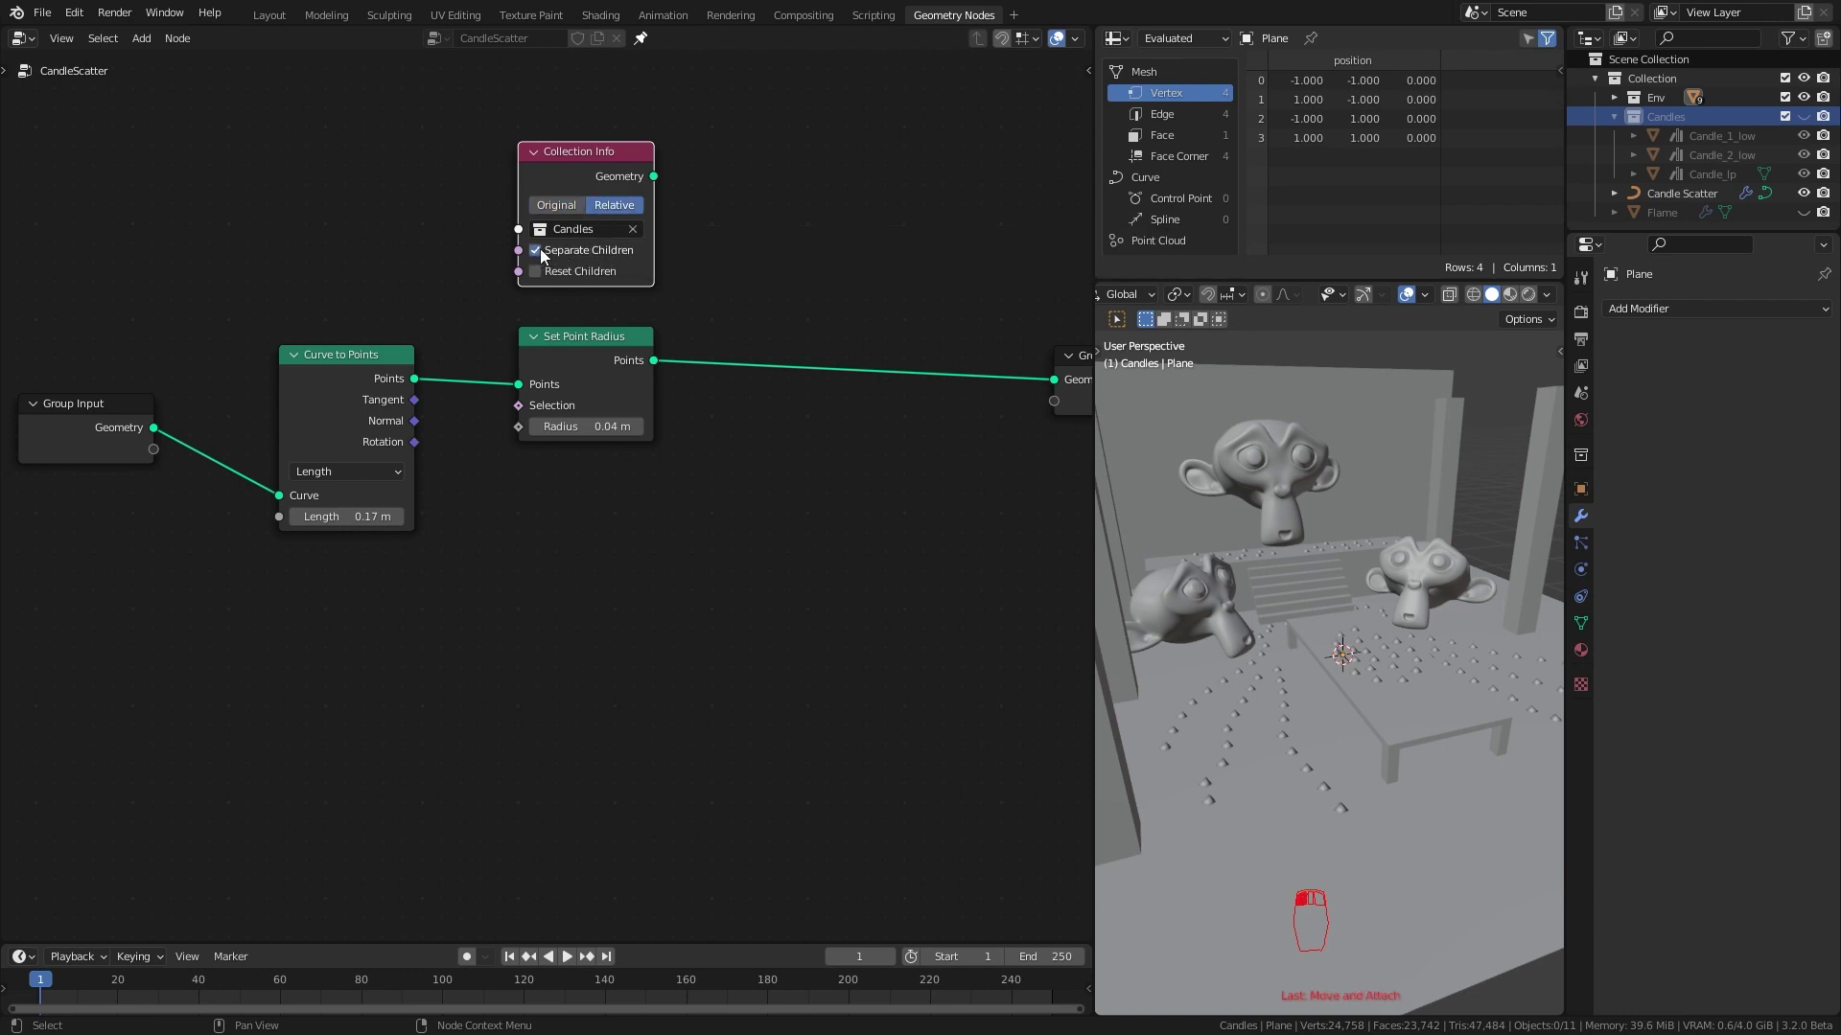
drag(589, 169, 619, 565)
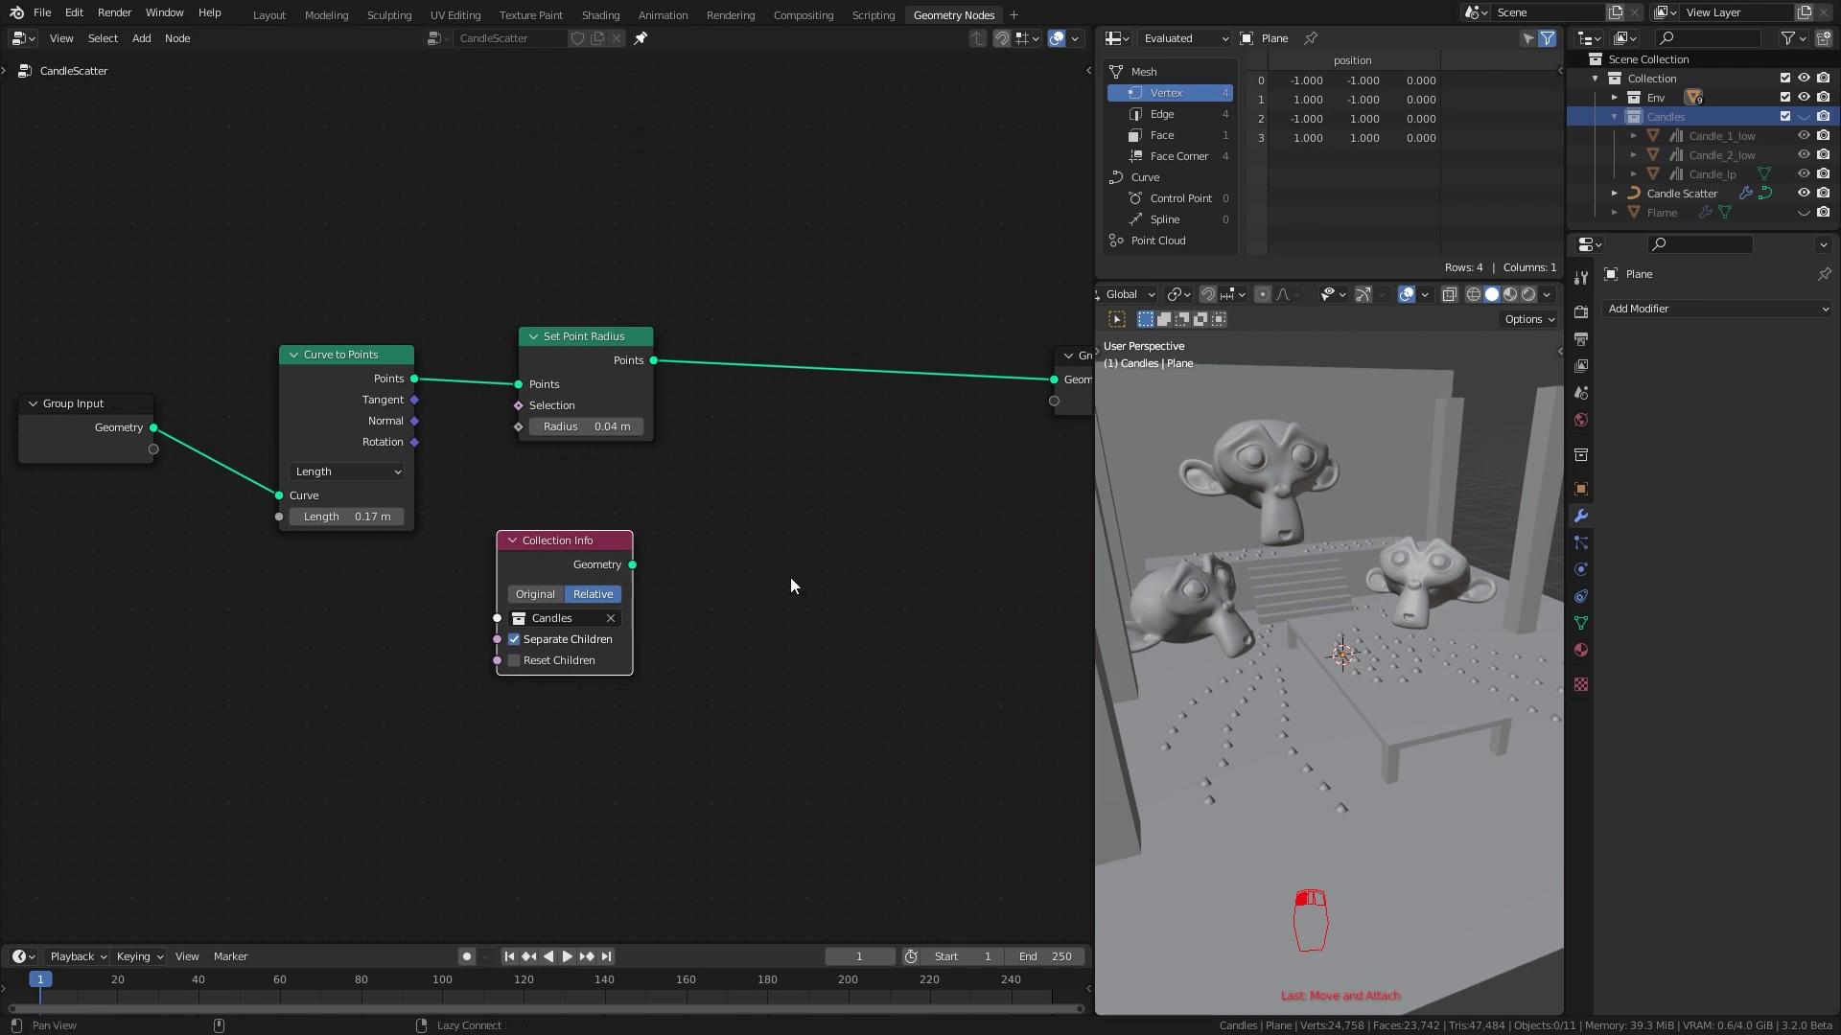
Insert an Instance on Points node before Group Output and connect the Candles collection's geometry to its Instance input
middle_drag(790, 578, 665, 600)
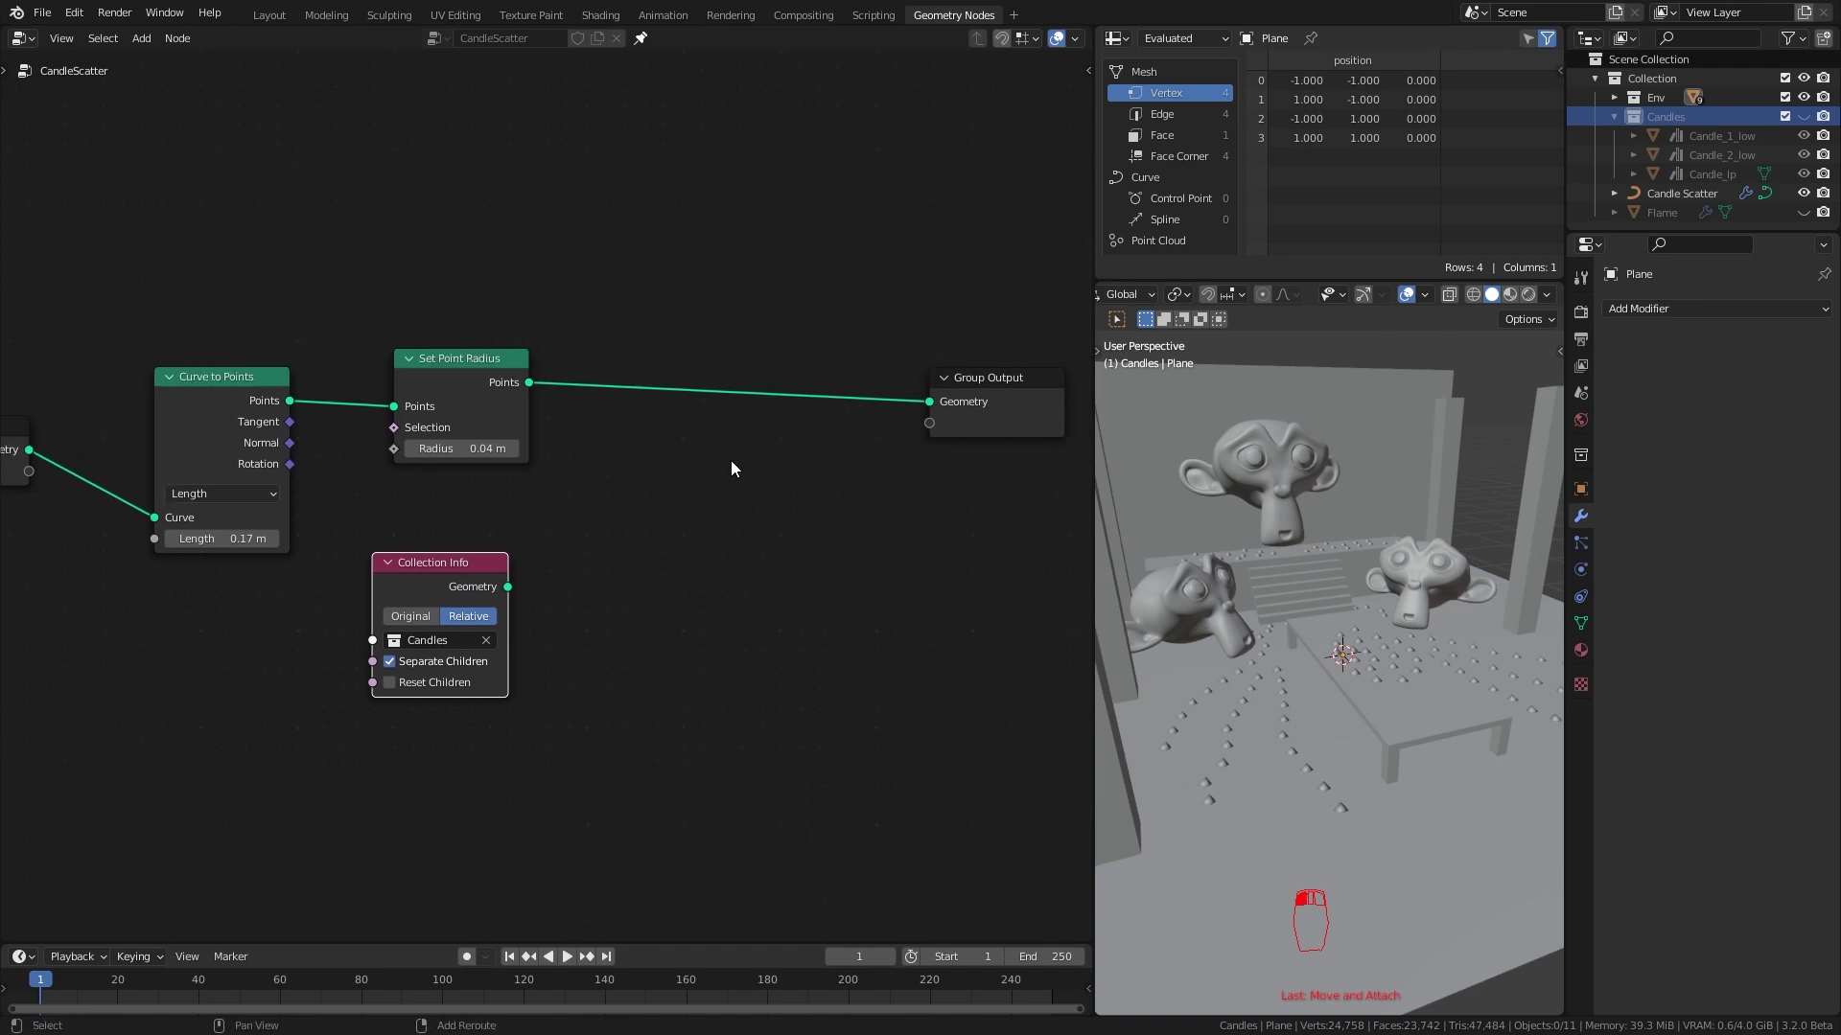
key(shift+a)
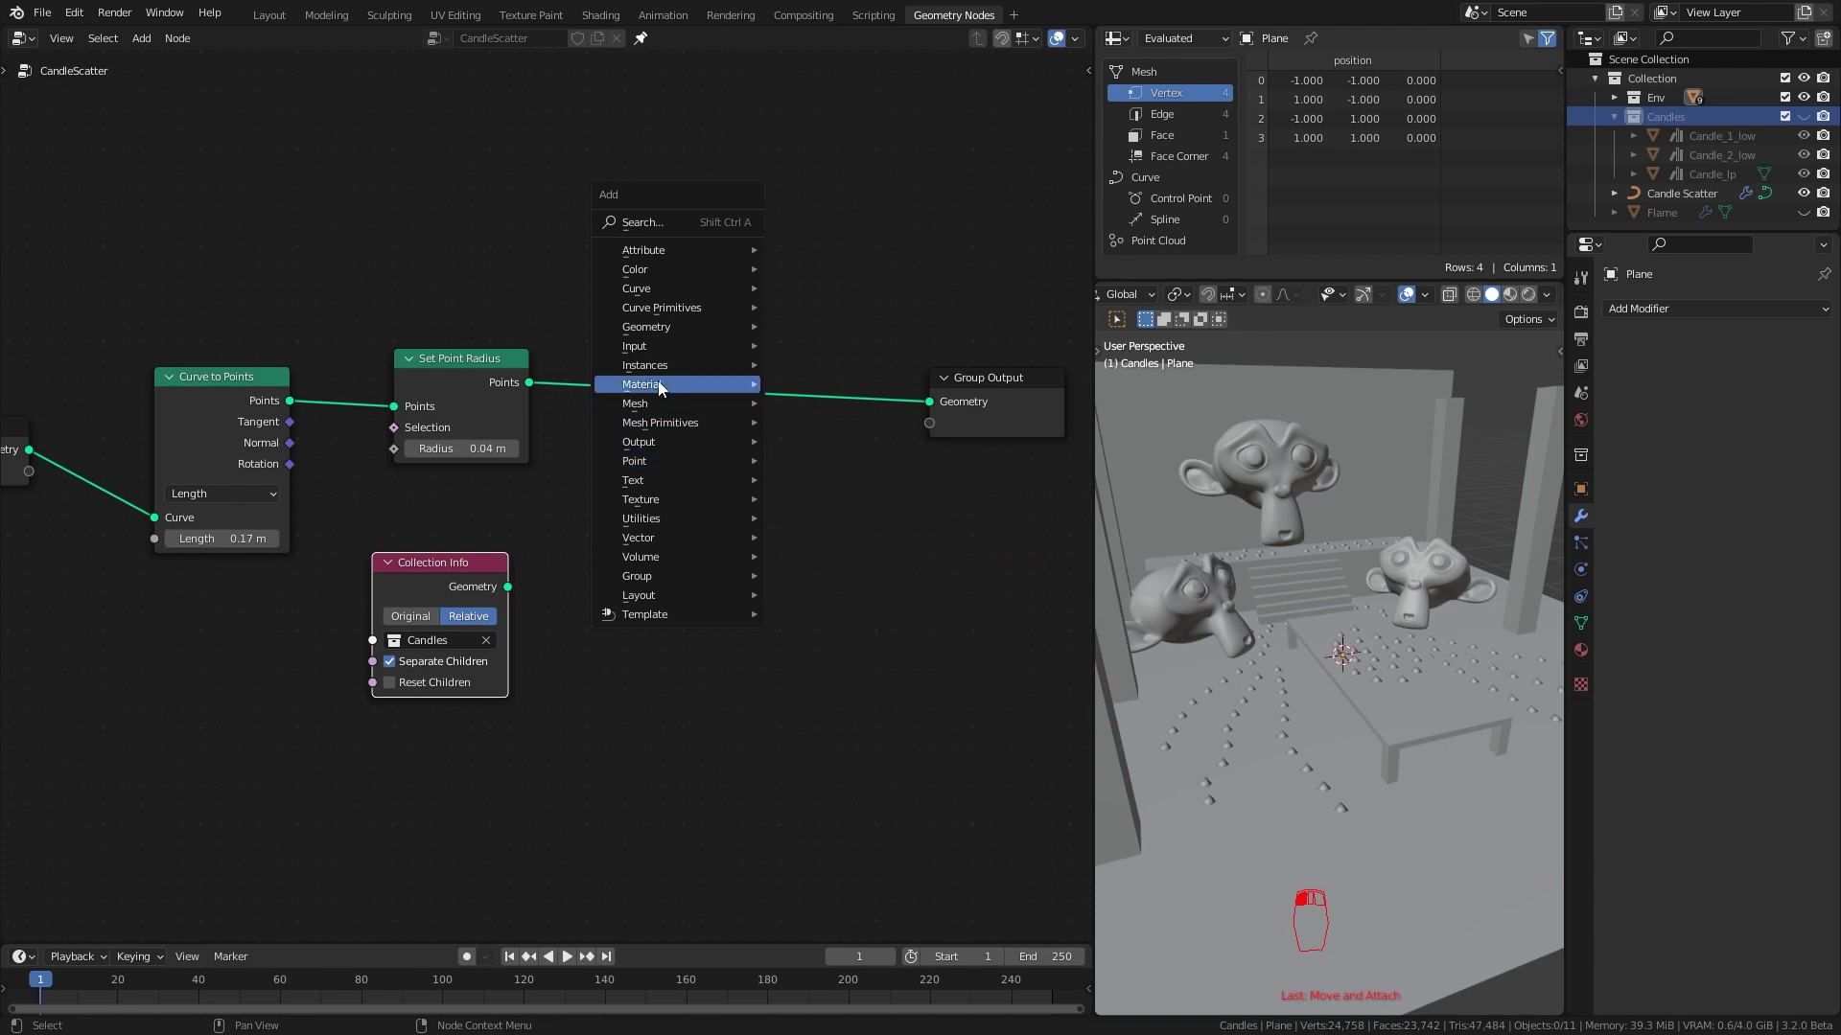
mouse_move(652, 365)
click(715, 363)
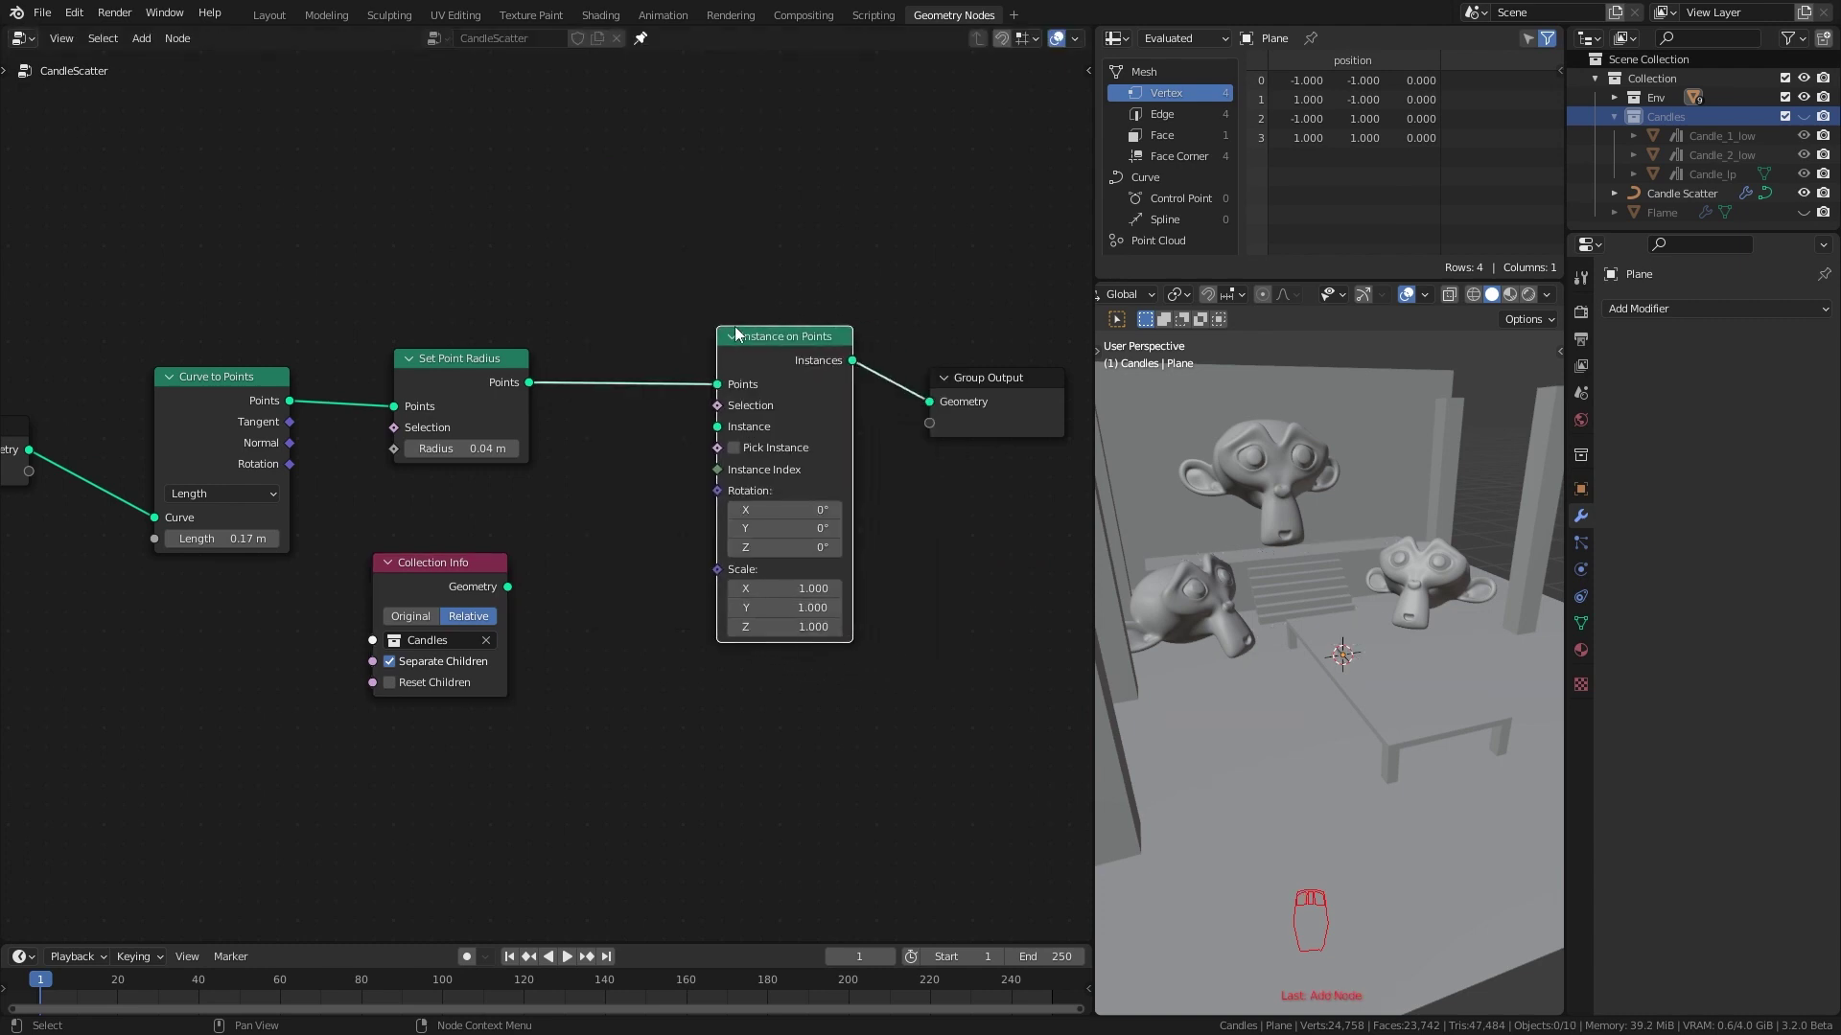
drag(509, 588, 721, 427)
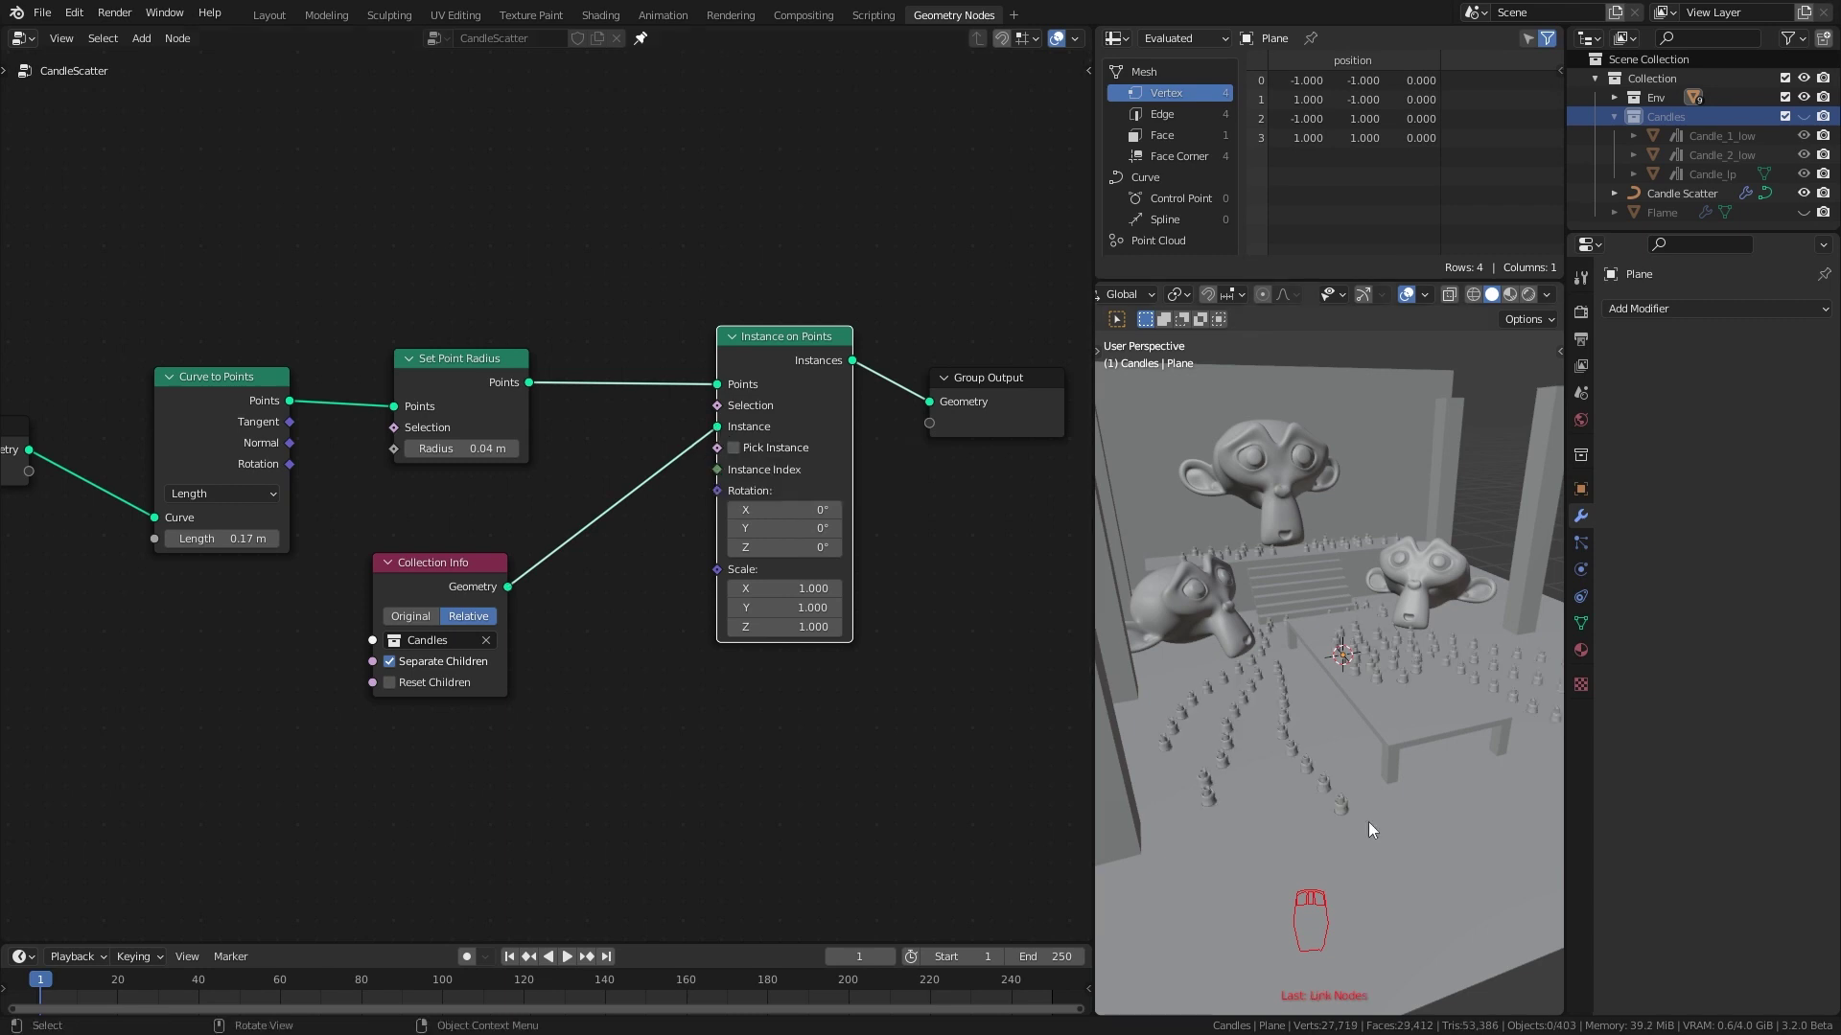
Enable Pick Instance on the Instance on Points node and inspect the scattered candles in the viewport
scroll(1369, 822, up, 3)
middle_drag(1394, 837, 1273, 792)
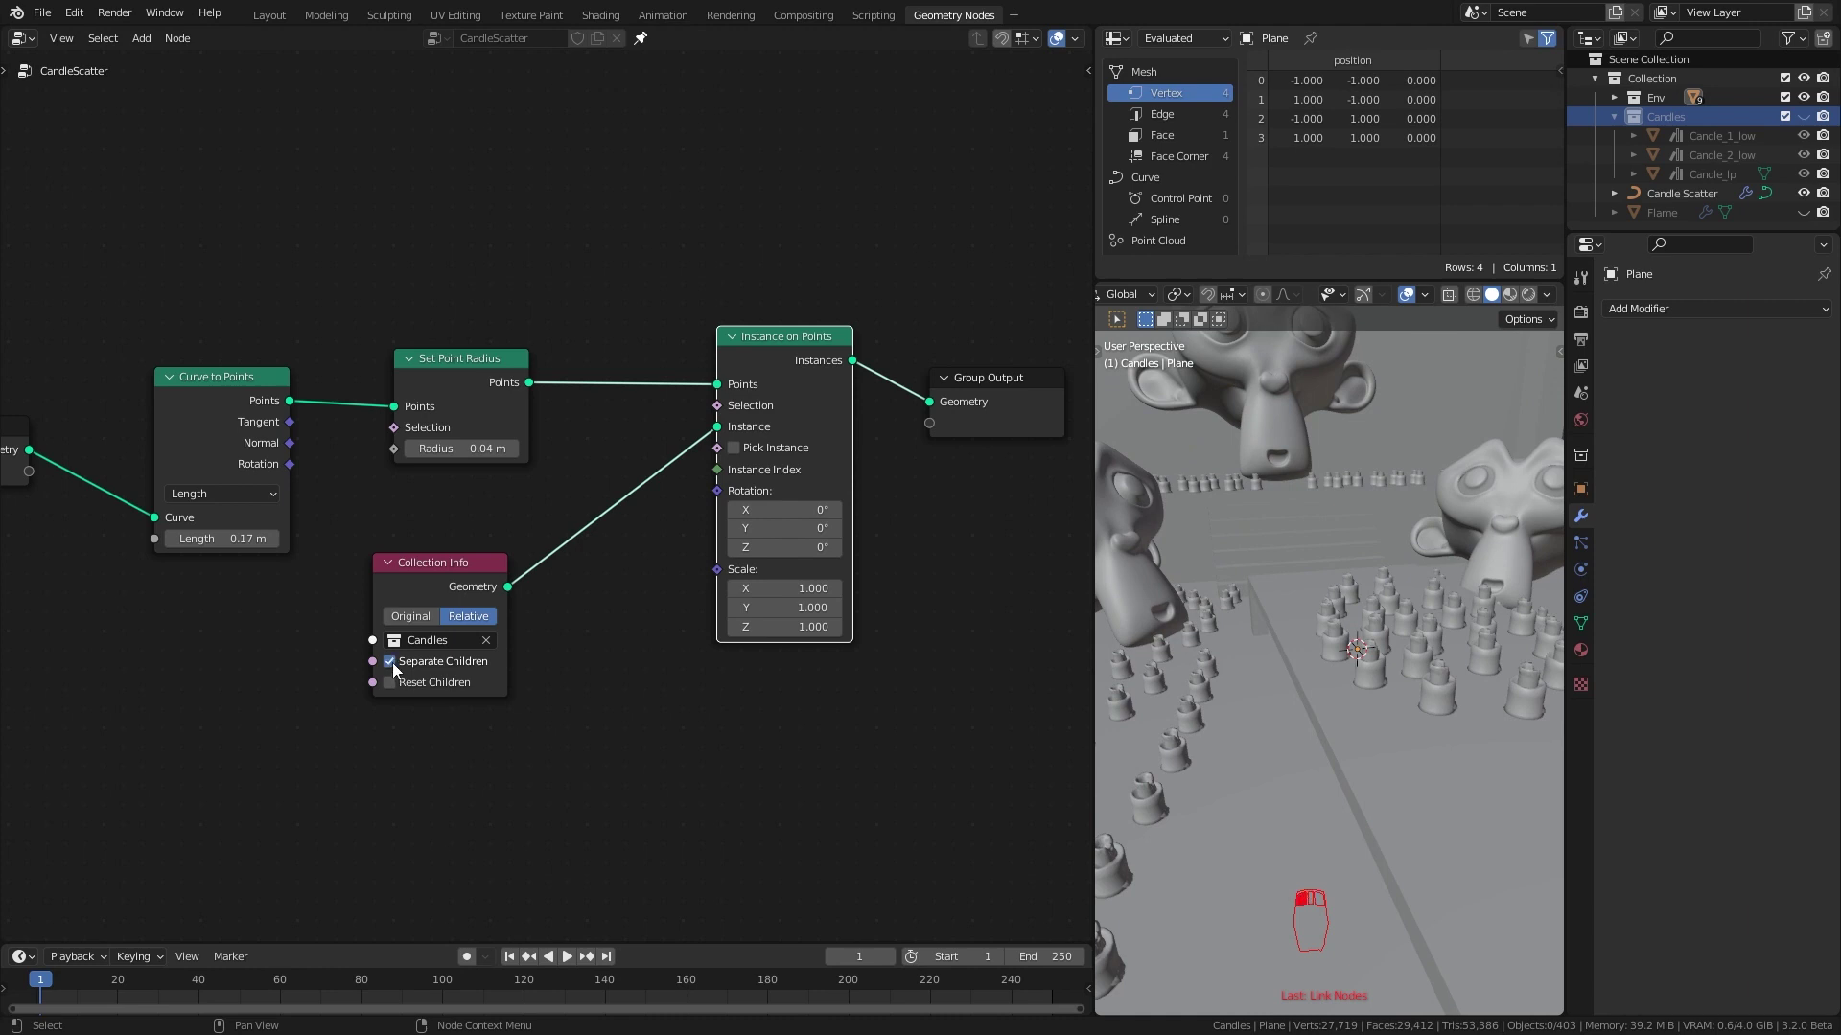
middle_drag(1349, 712, 1326, 732)
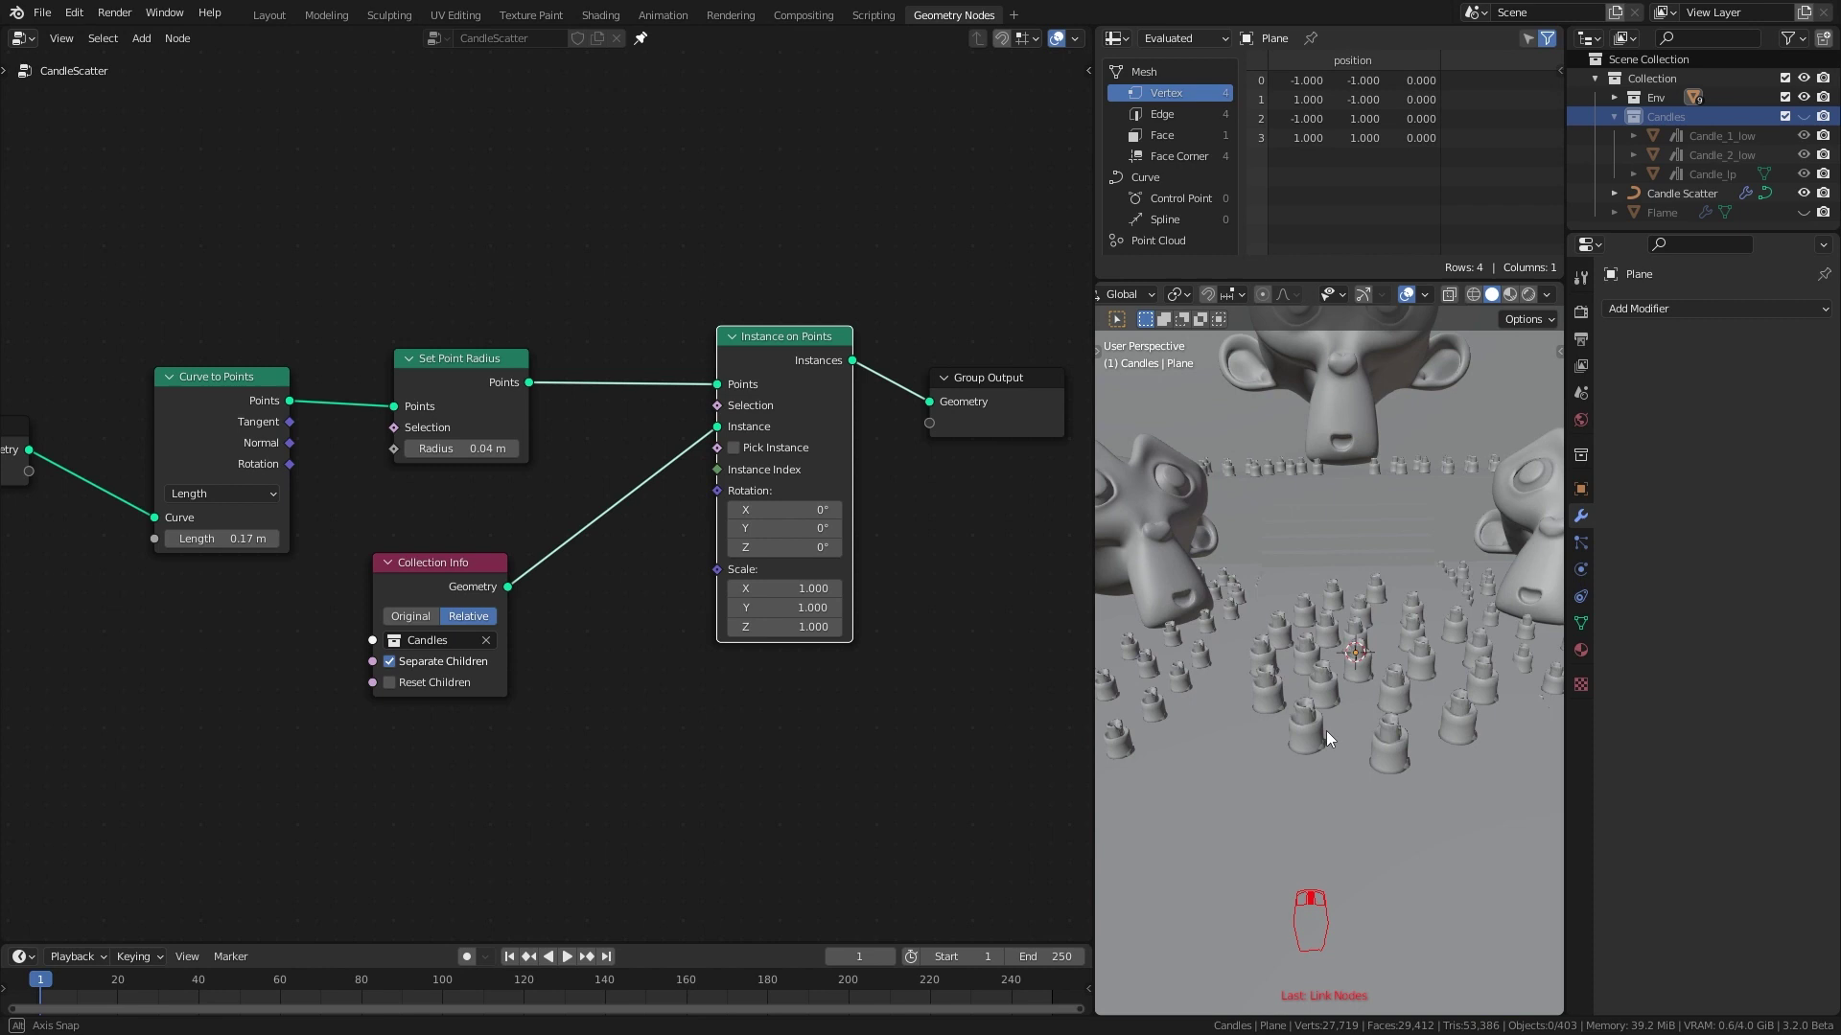
middle_drag(1327, 731, 1332, 729)
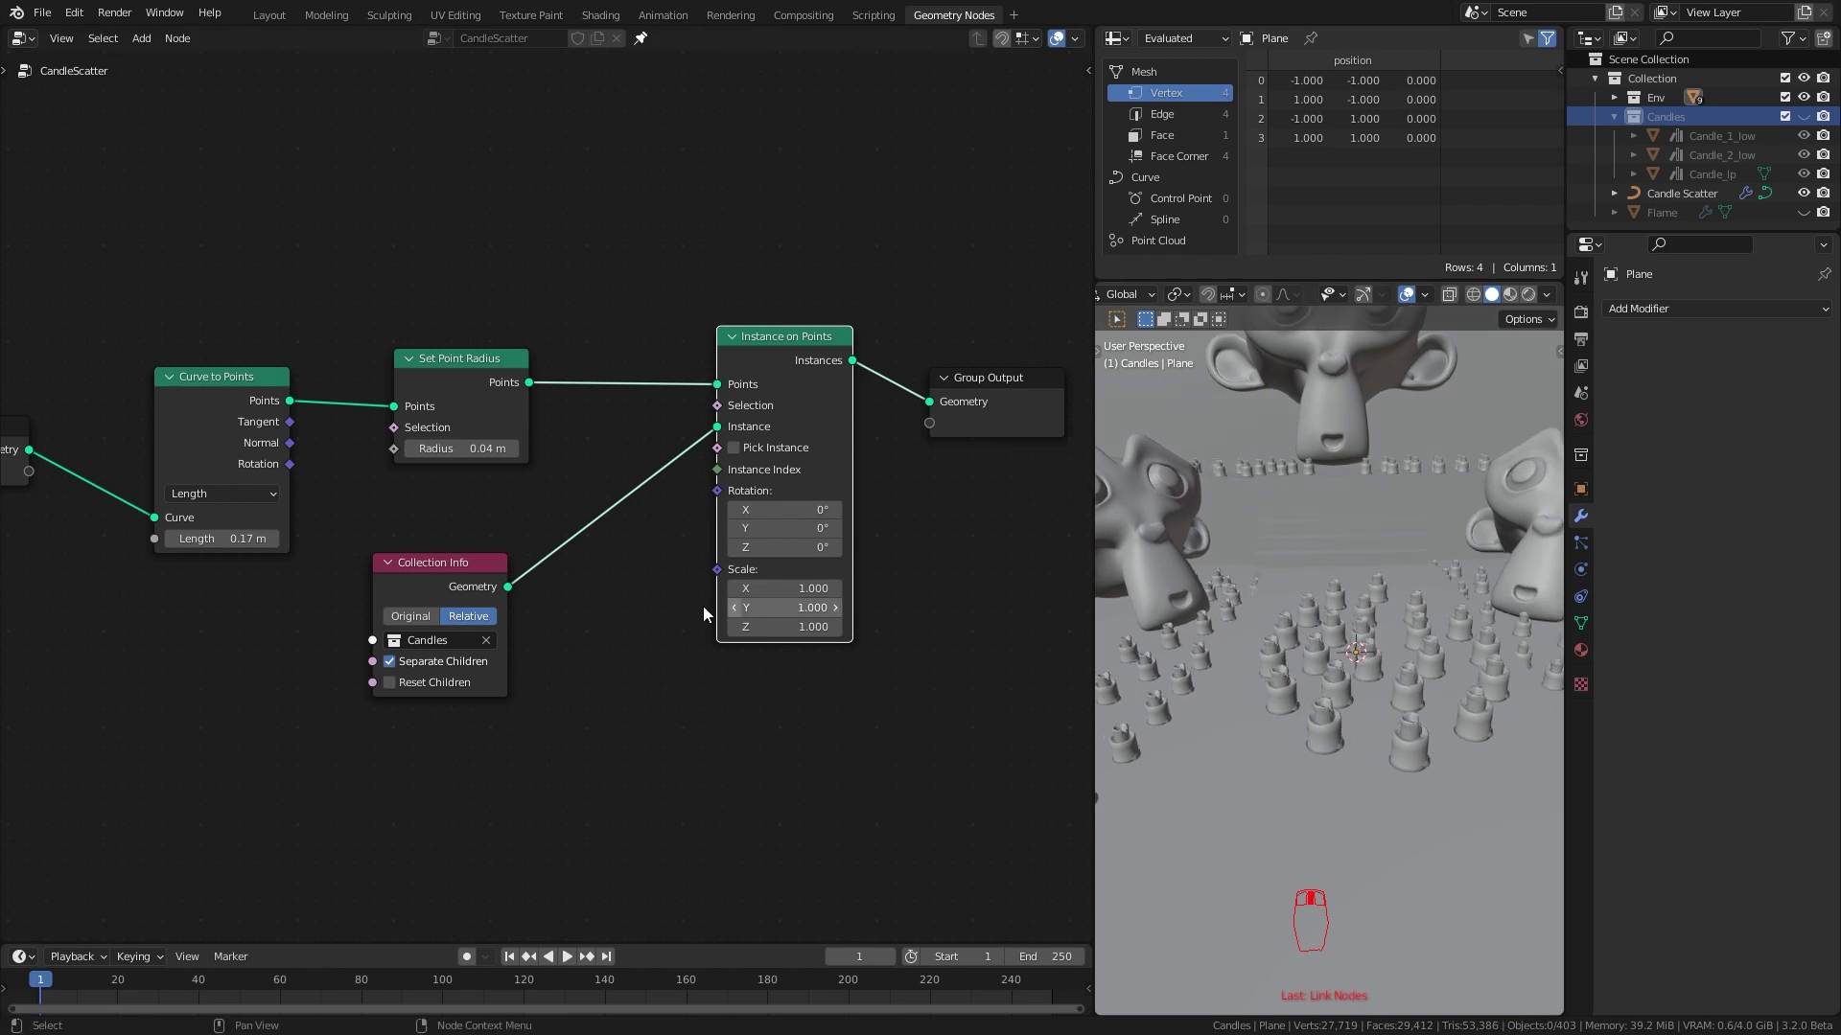
click(734, 448)
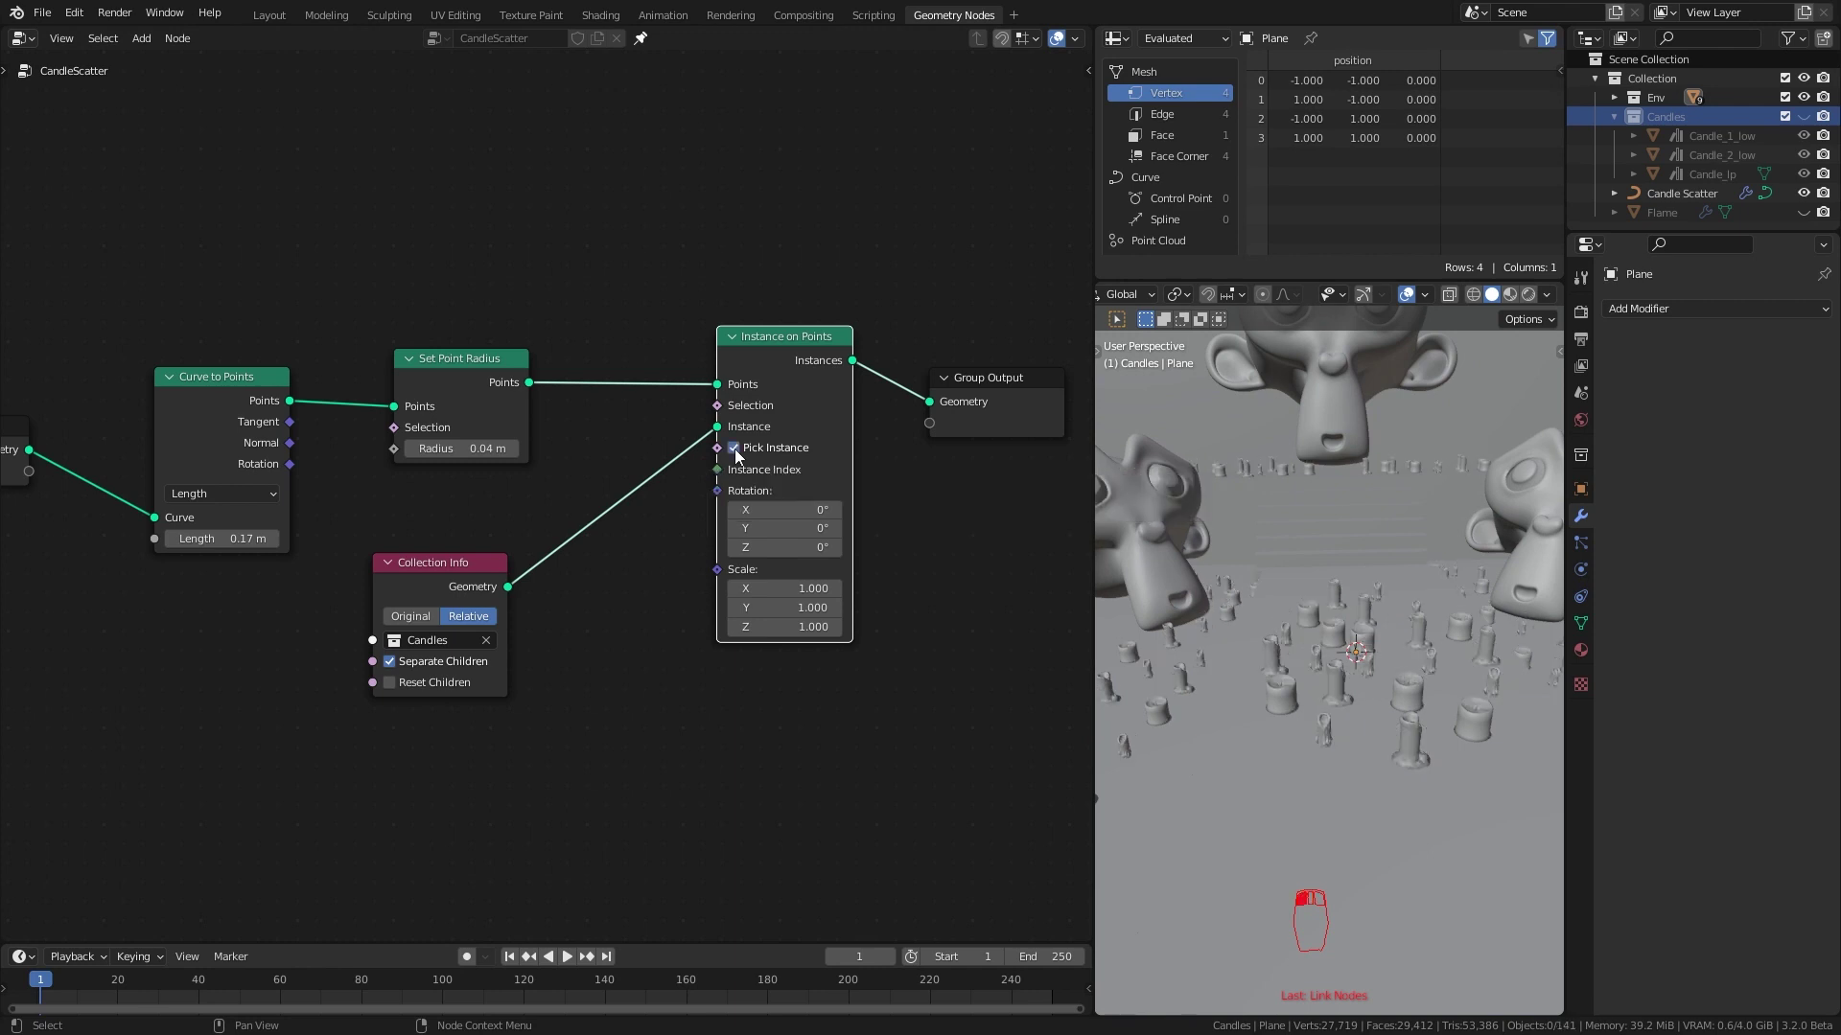
middle_drag(1283, 721, 1365, 849)
middle_drag(1386, 775, 1102, 721)
Tidy the layout of the Collection Info, Instance on Points and Group Output nodes
mouse_move(432, 580)
mouse_down()
mouse_move(470, 551)
mouse_move(448, 555)
mouse_up()
alt+drag(977, 467, 883, 458)
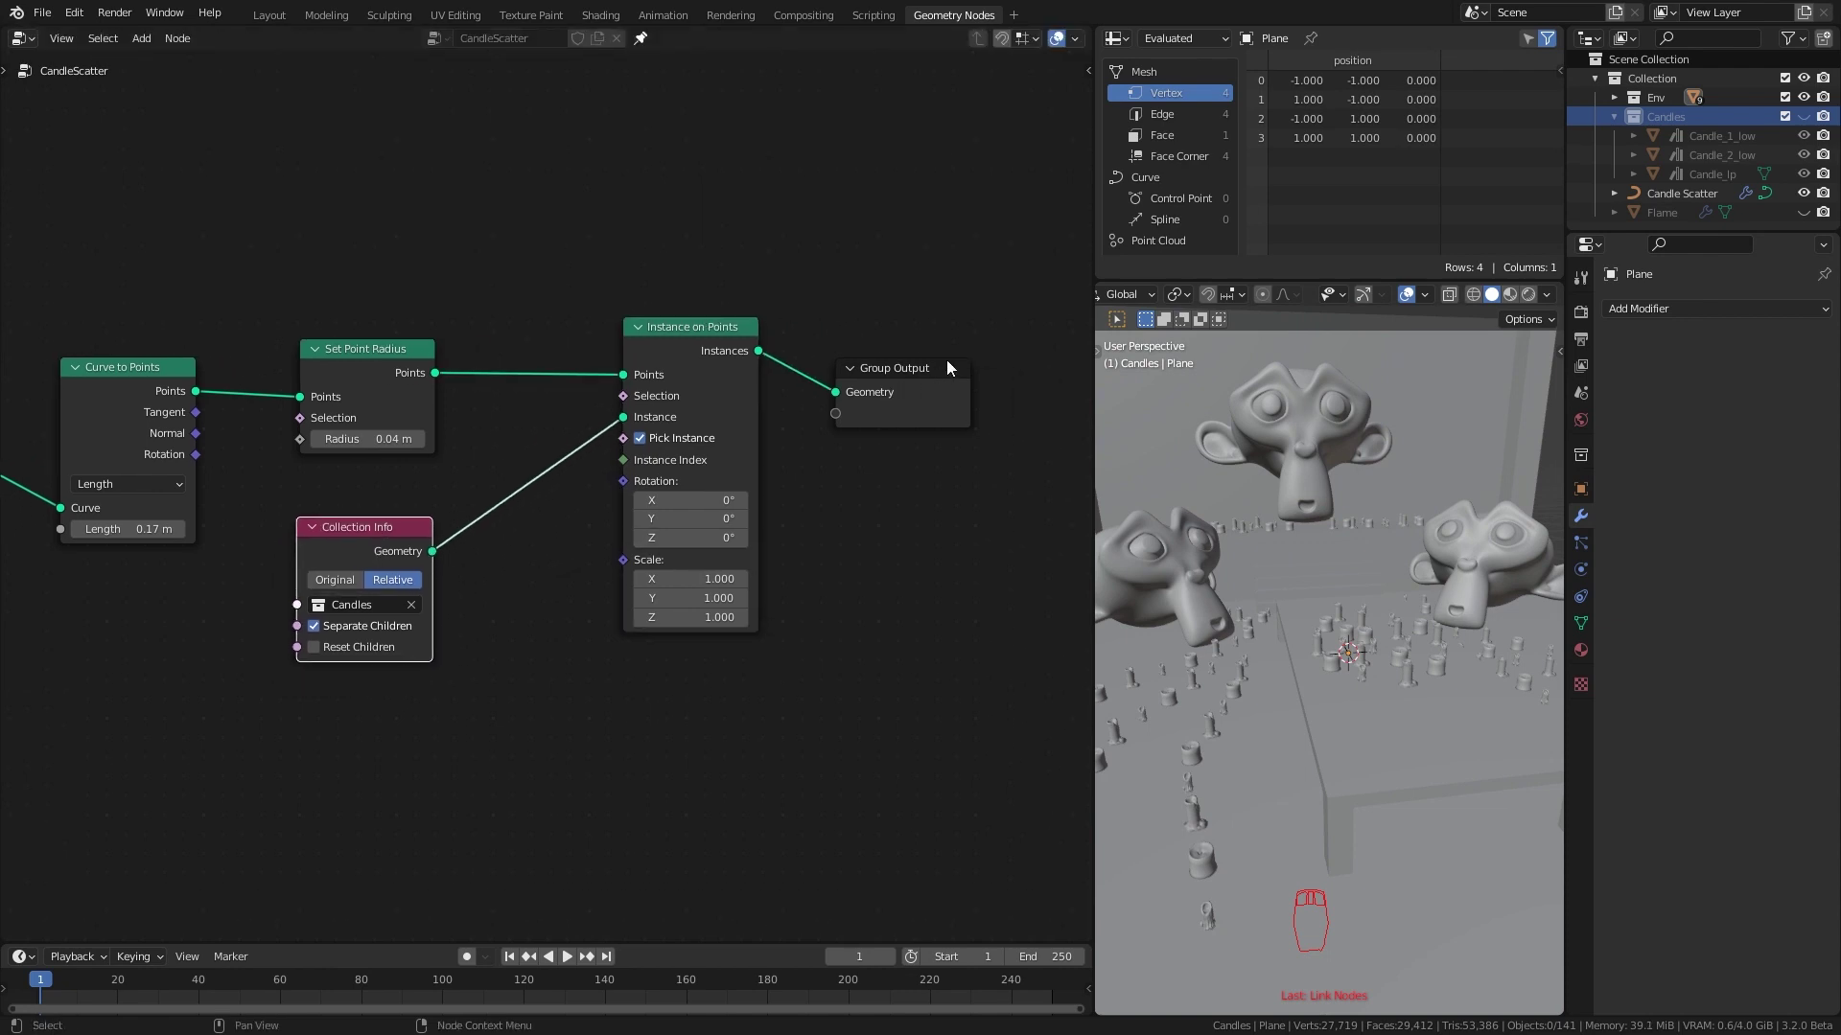
drag(899, 370, 956, 335)
drag(692, 326, 703, 332)
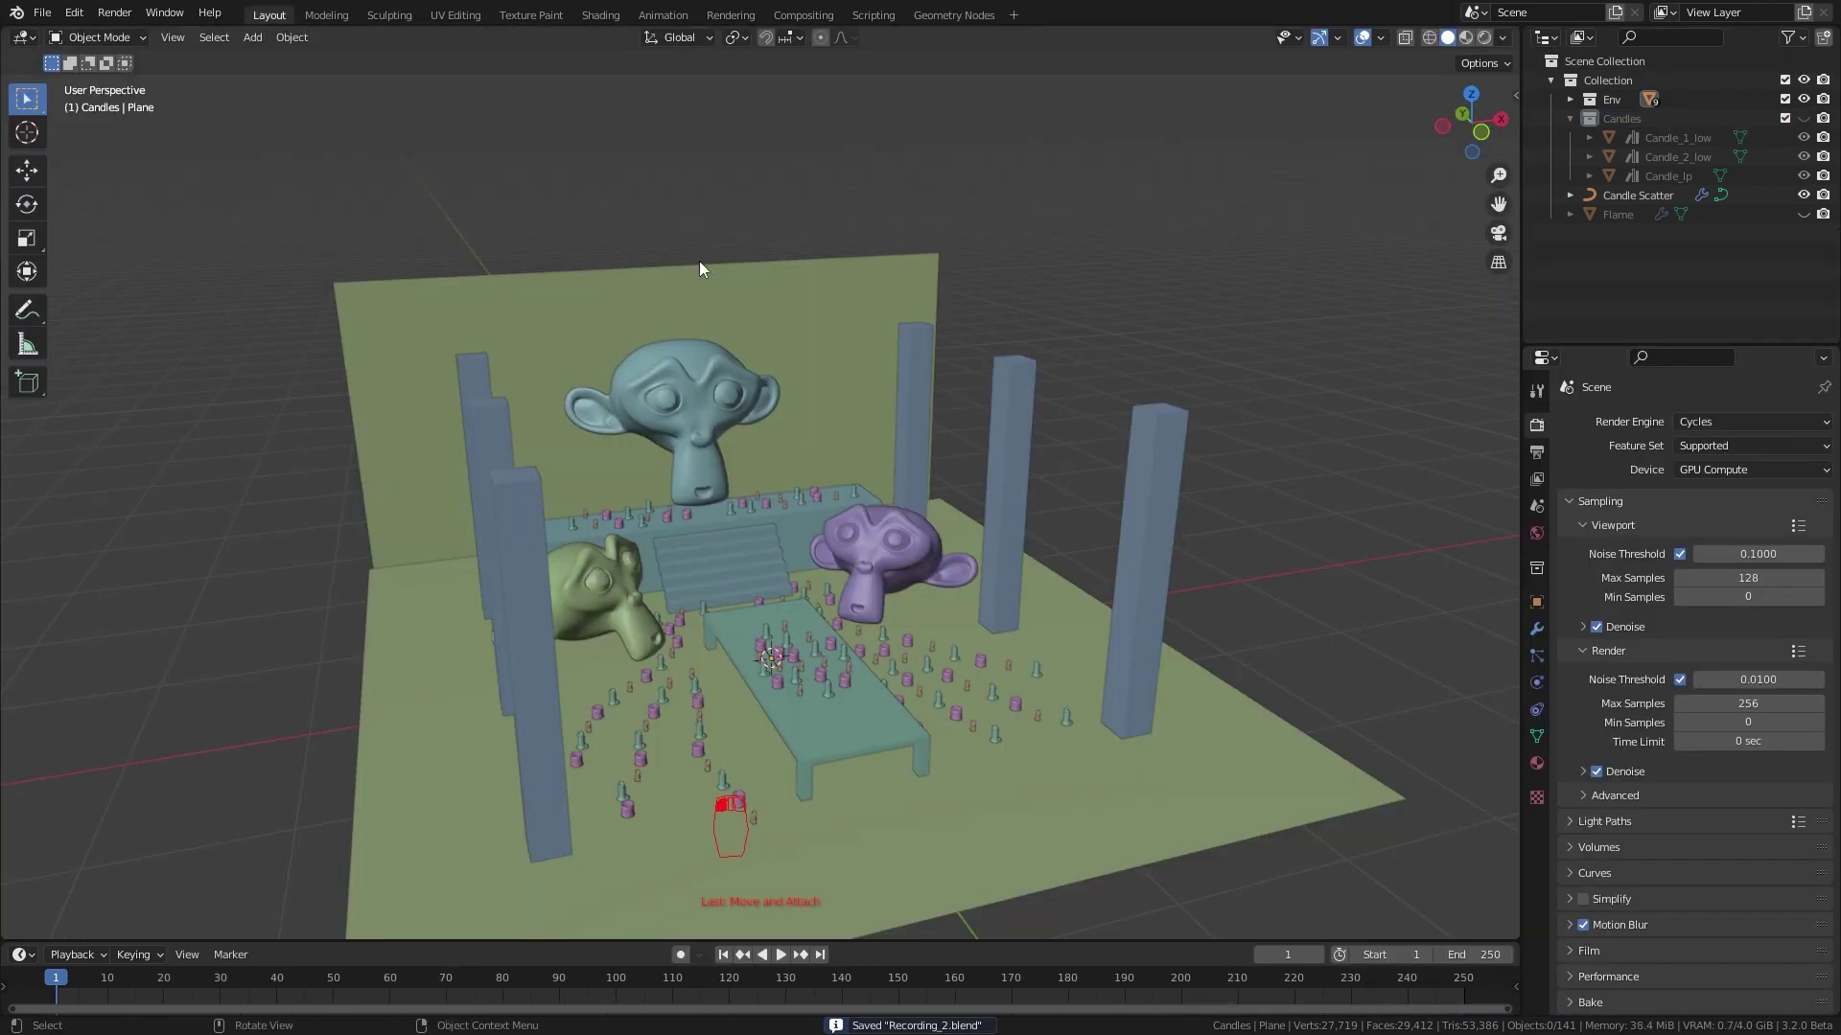
Isolate the candle objects in a front wireframe view and scale Candle_lp up by about 1.467
key(slash)
click(820, 520)
key(KP_1)
key(shift+z)
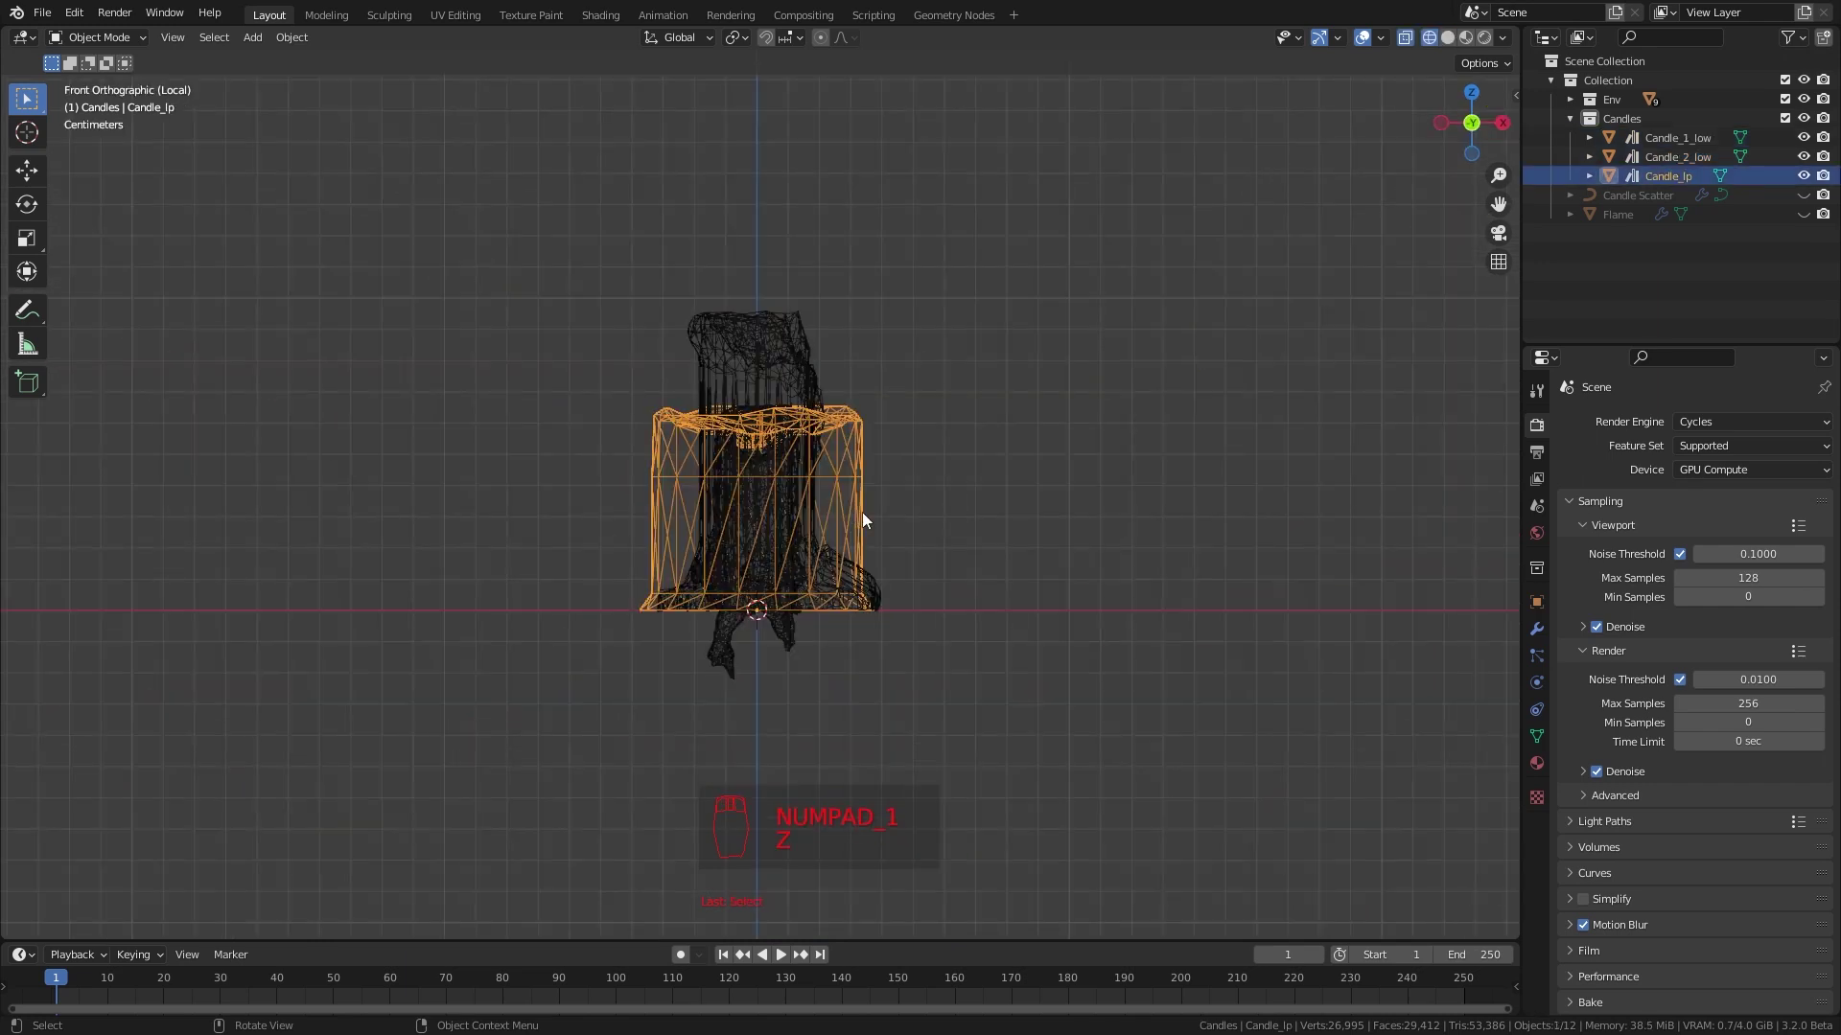
key(s)
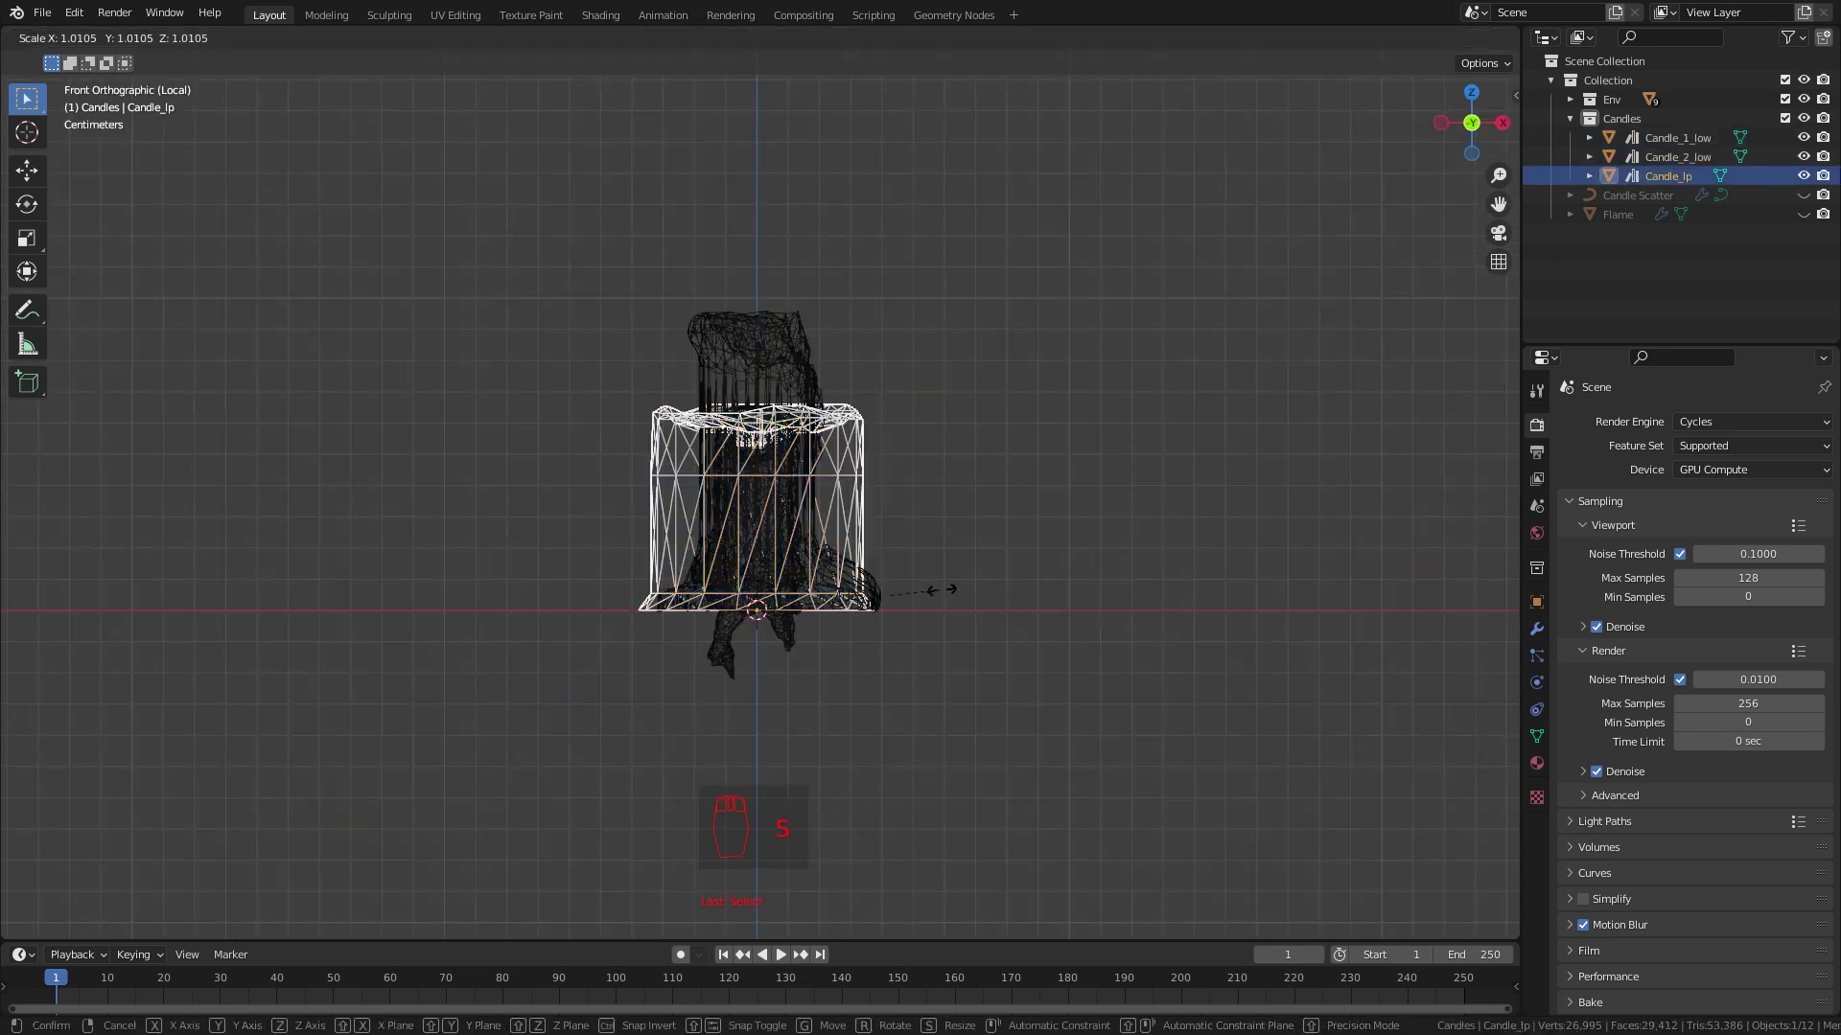
click(1026, 589)
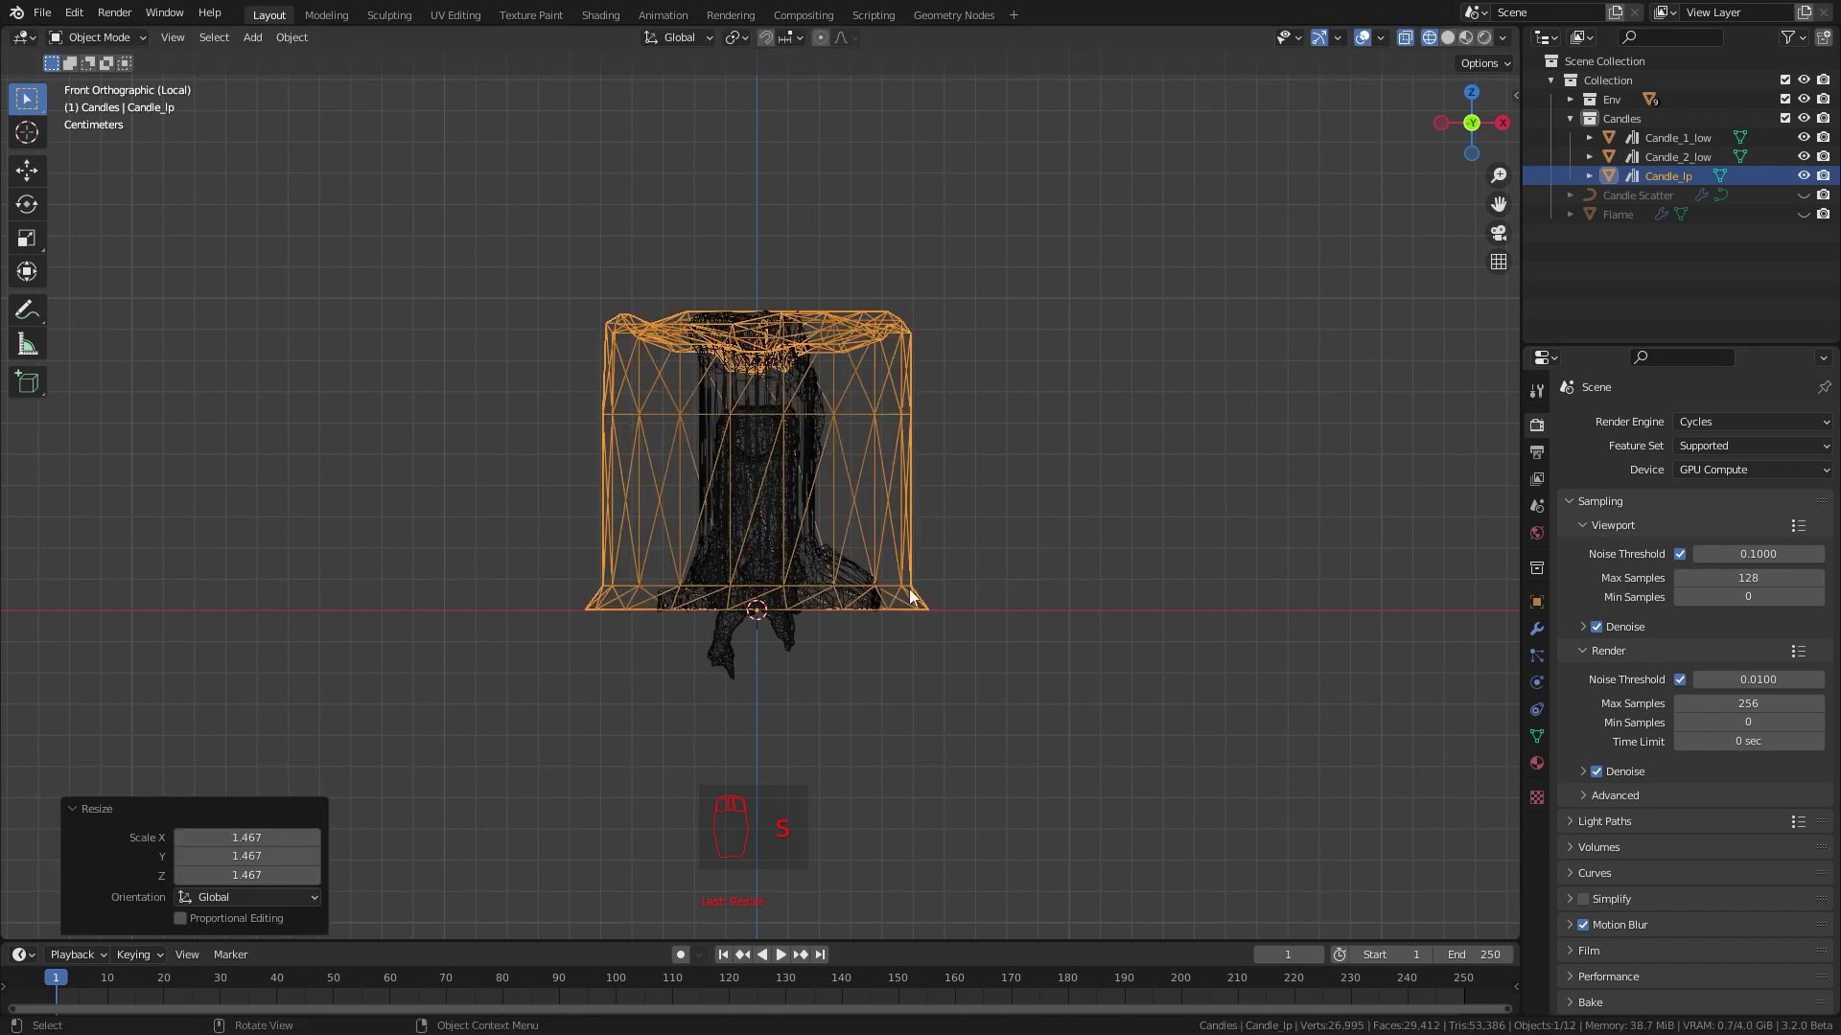
Scale the Candle_1_low object up by about 1.564
click(780, 625)
key(s)
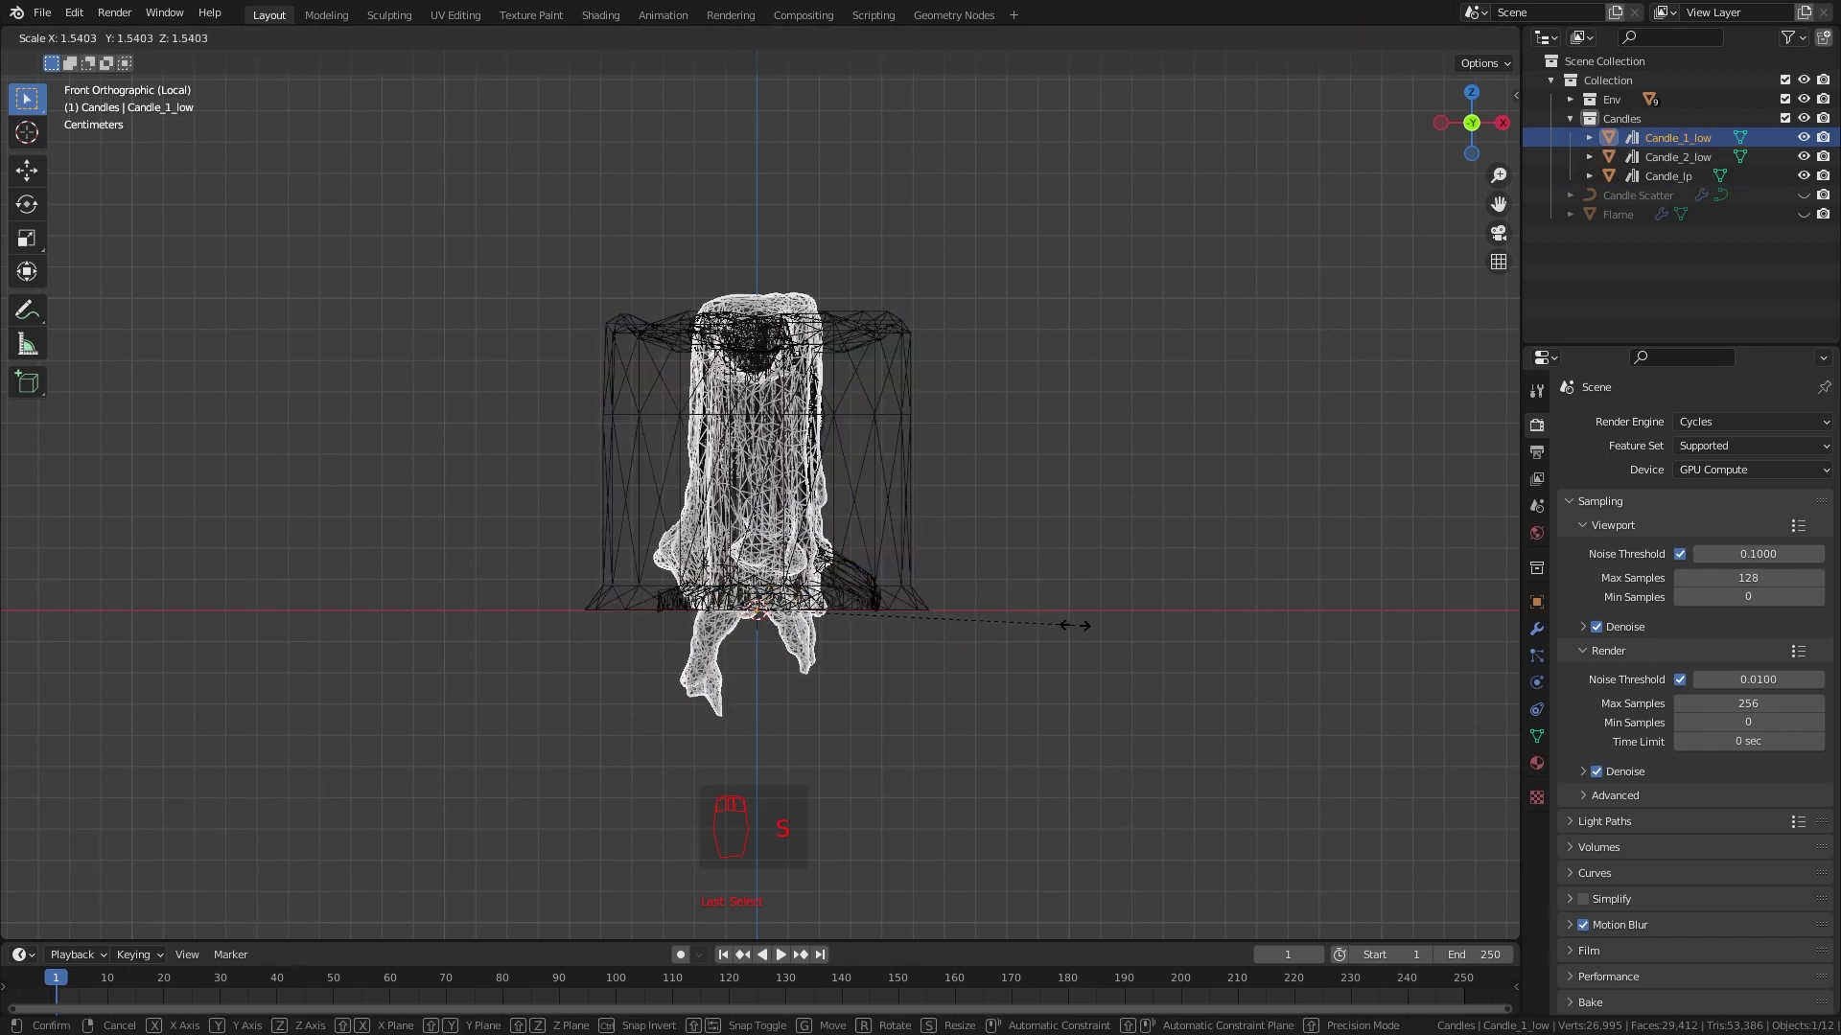
click(1079, 625)
Return to solid shading, apply the scale of all three candle objects and hide the Candles collection
mouse_move(1080, 625)
middle_down()
mouse_move(1051, 646)
mouse_move(815, 640)
mouse_move(1019, 678)
mouse_move(786, 523)
mouse_move(773, 554)
mouse_move(859, 549)
mouse_move(838, 508)
middle_up()
key(z)
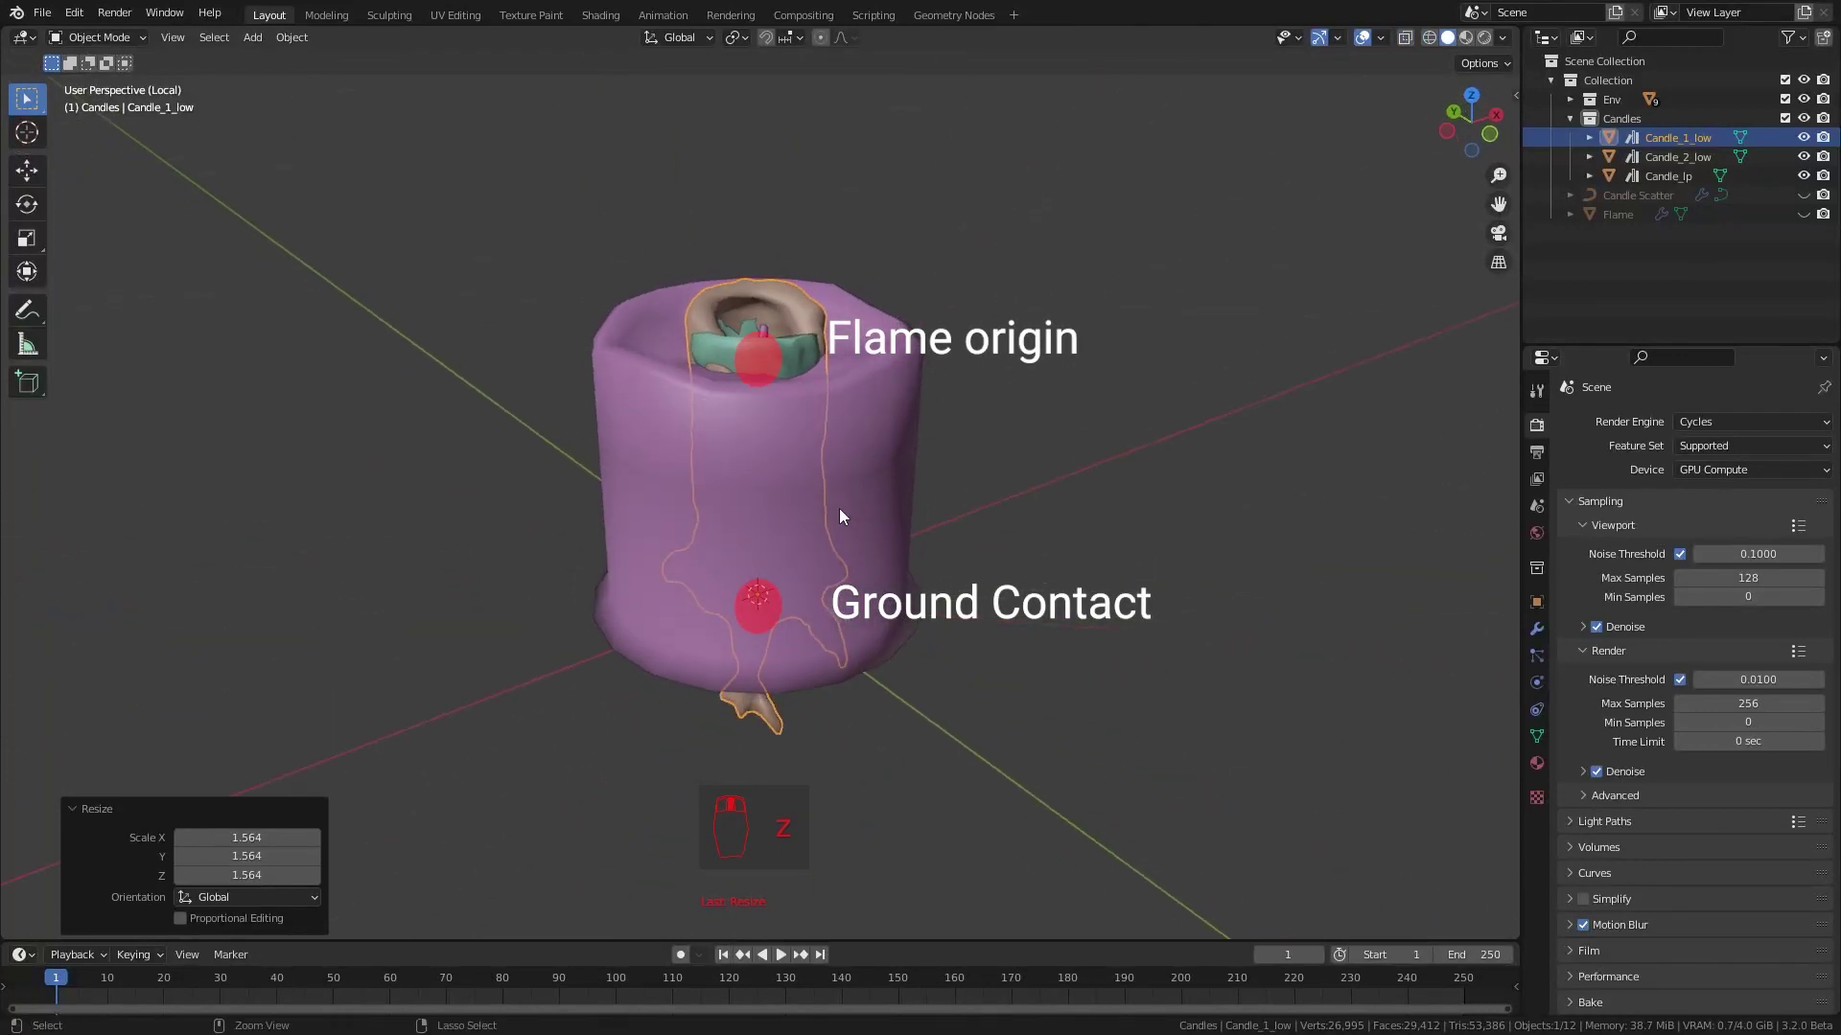
key(ctrl+a)
click(1052, 478)
click(799, 349)
key(ctrl+a)
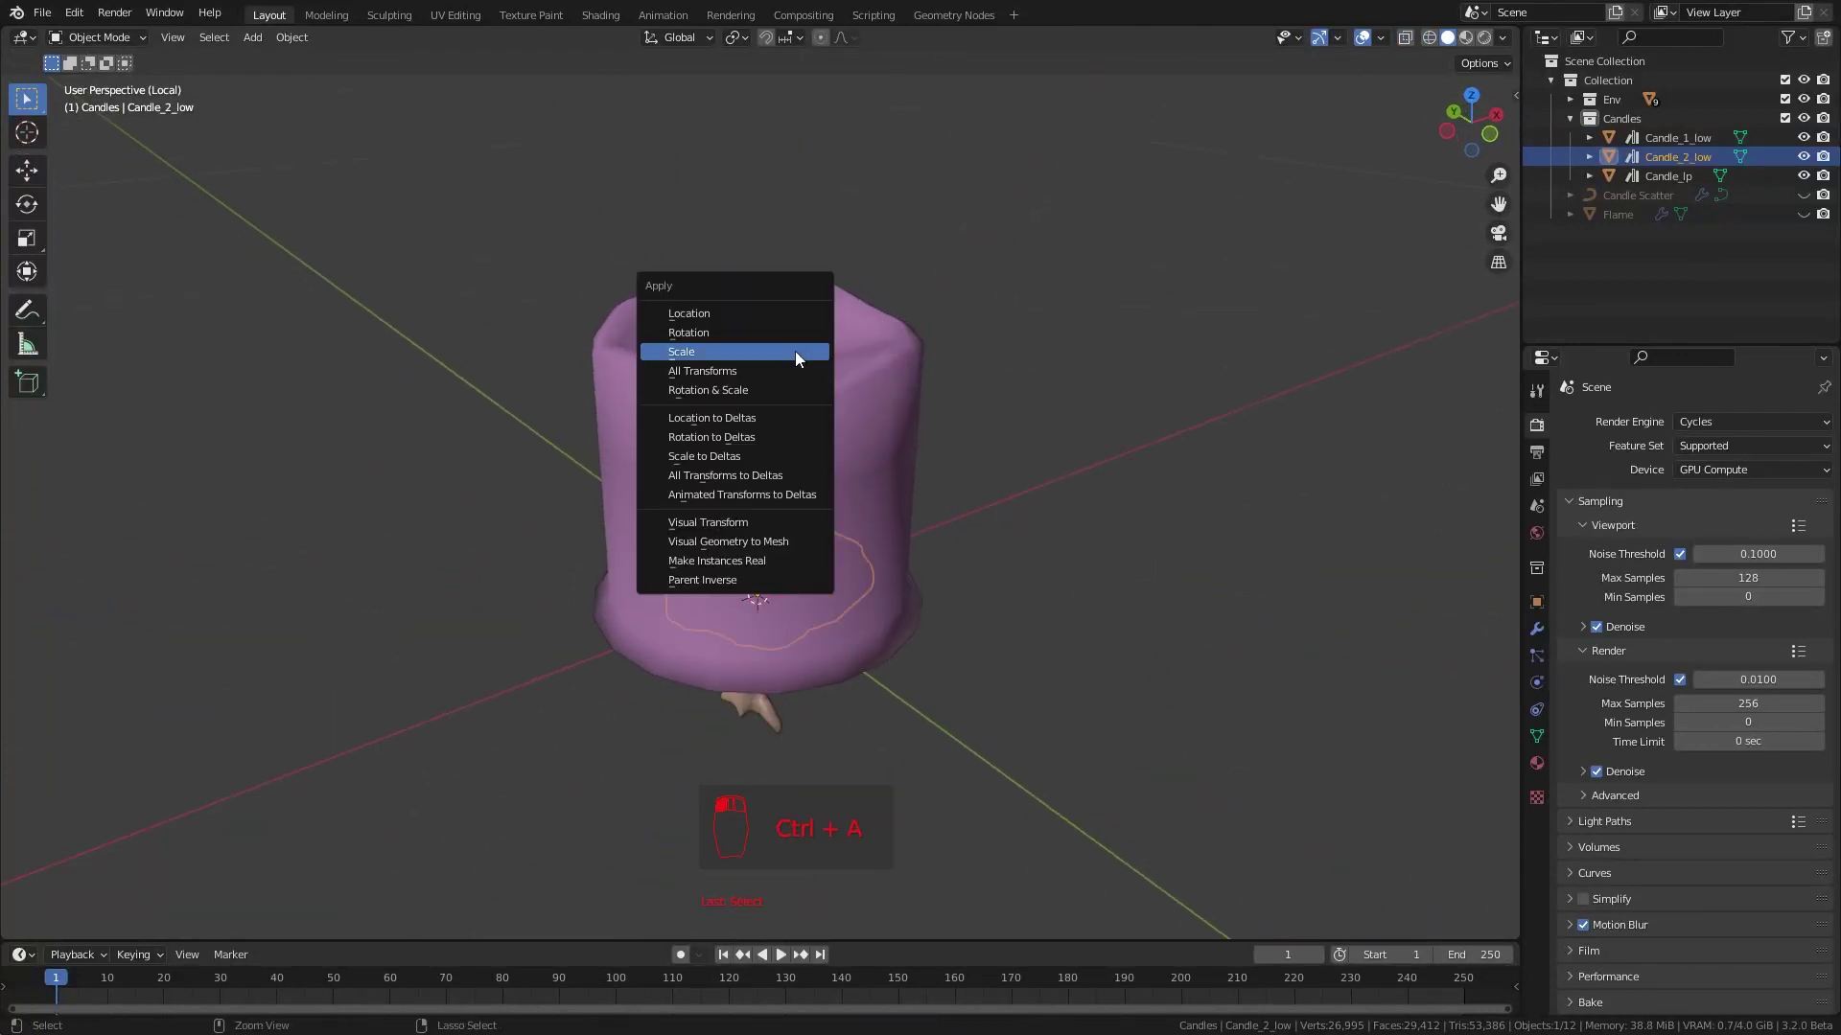
click(795, 351)
click(871, 406)
key(ctrl+a)
click(871, 407)
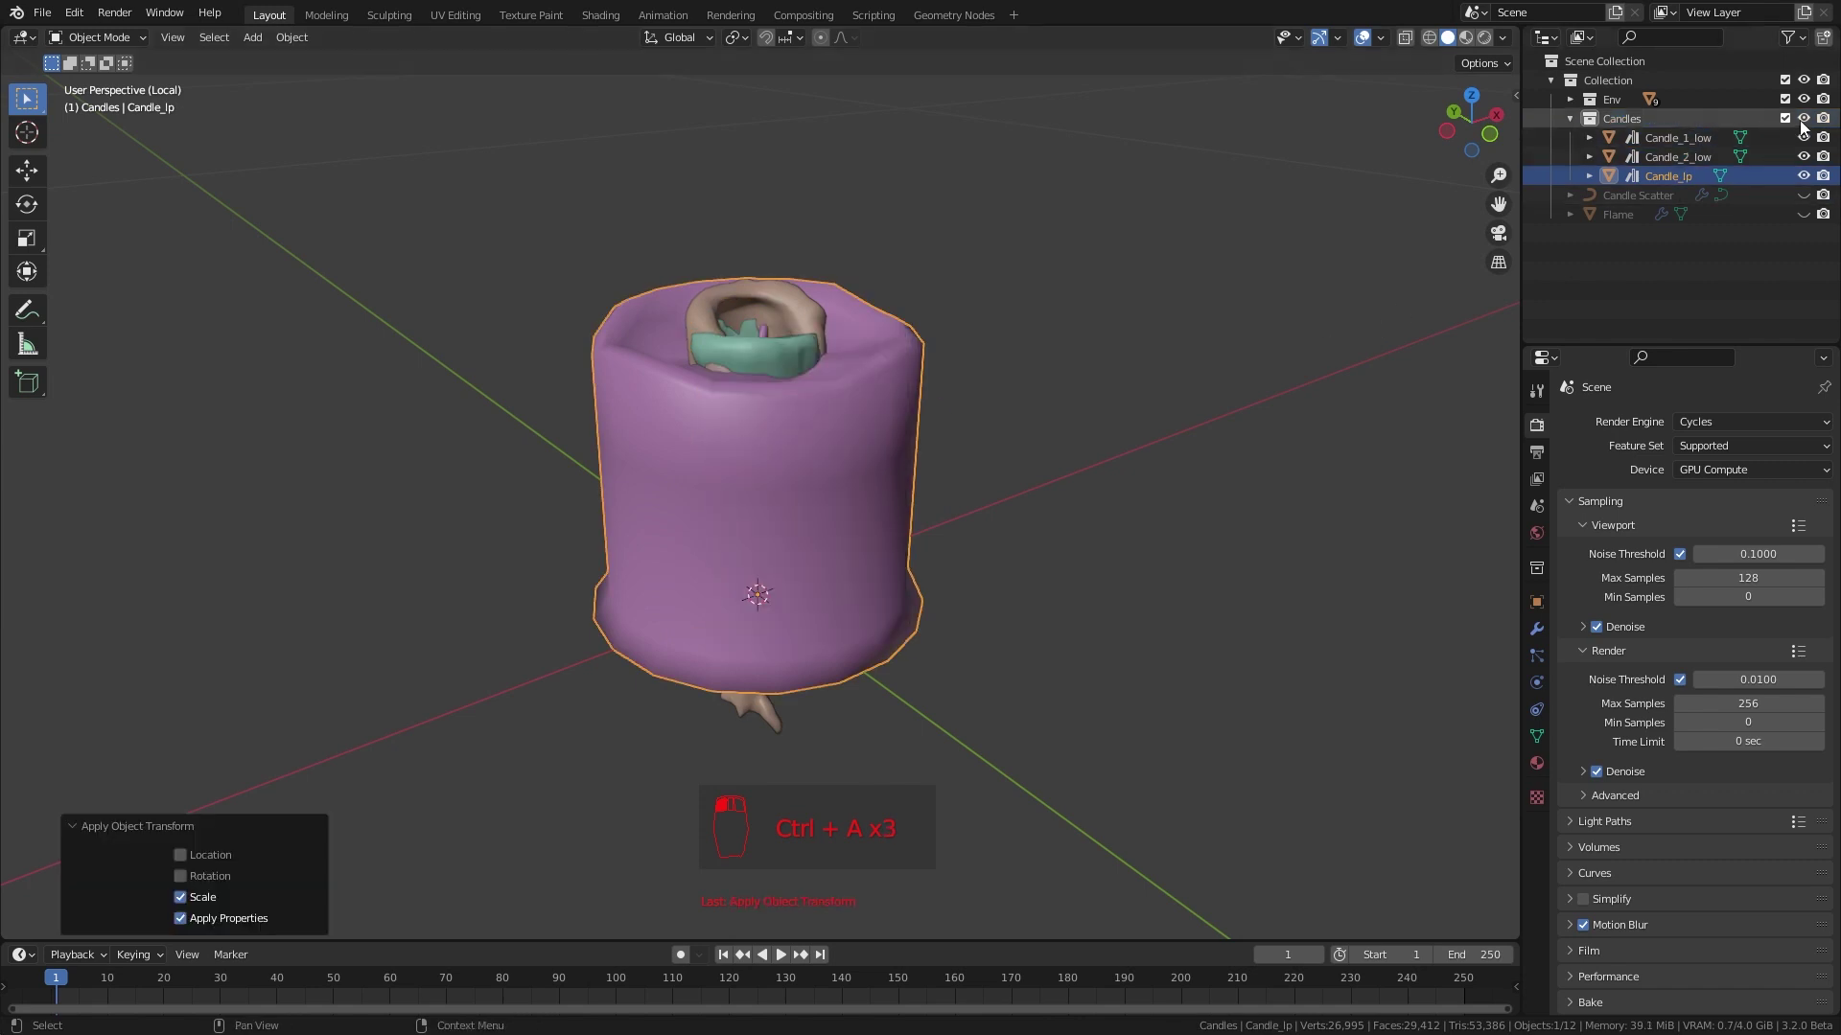
click(1804, 118)
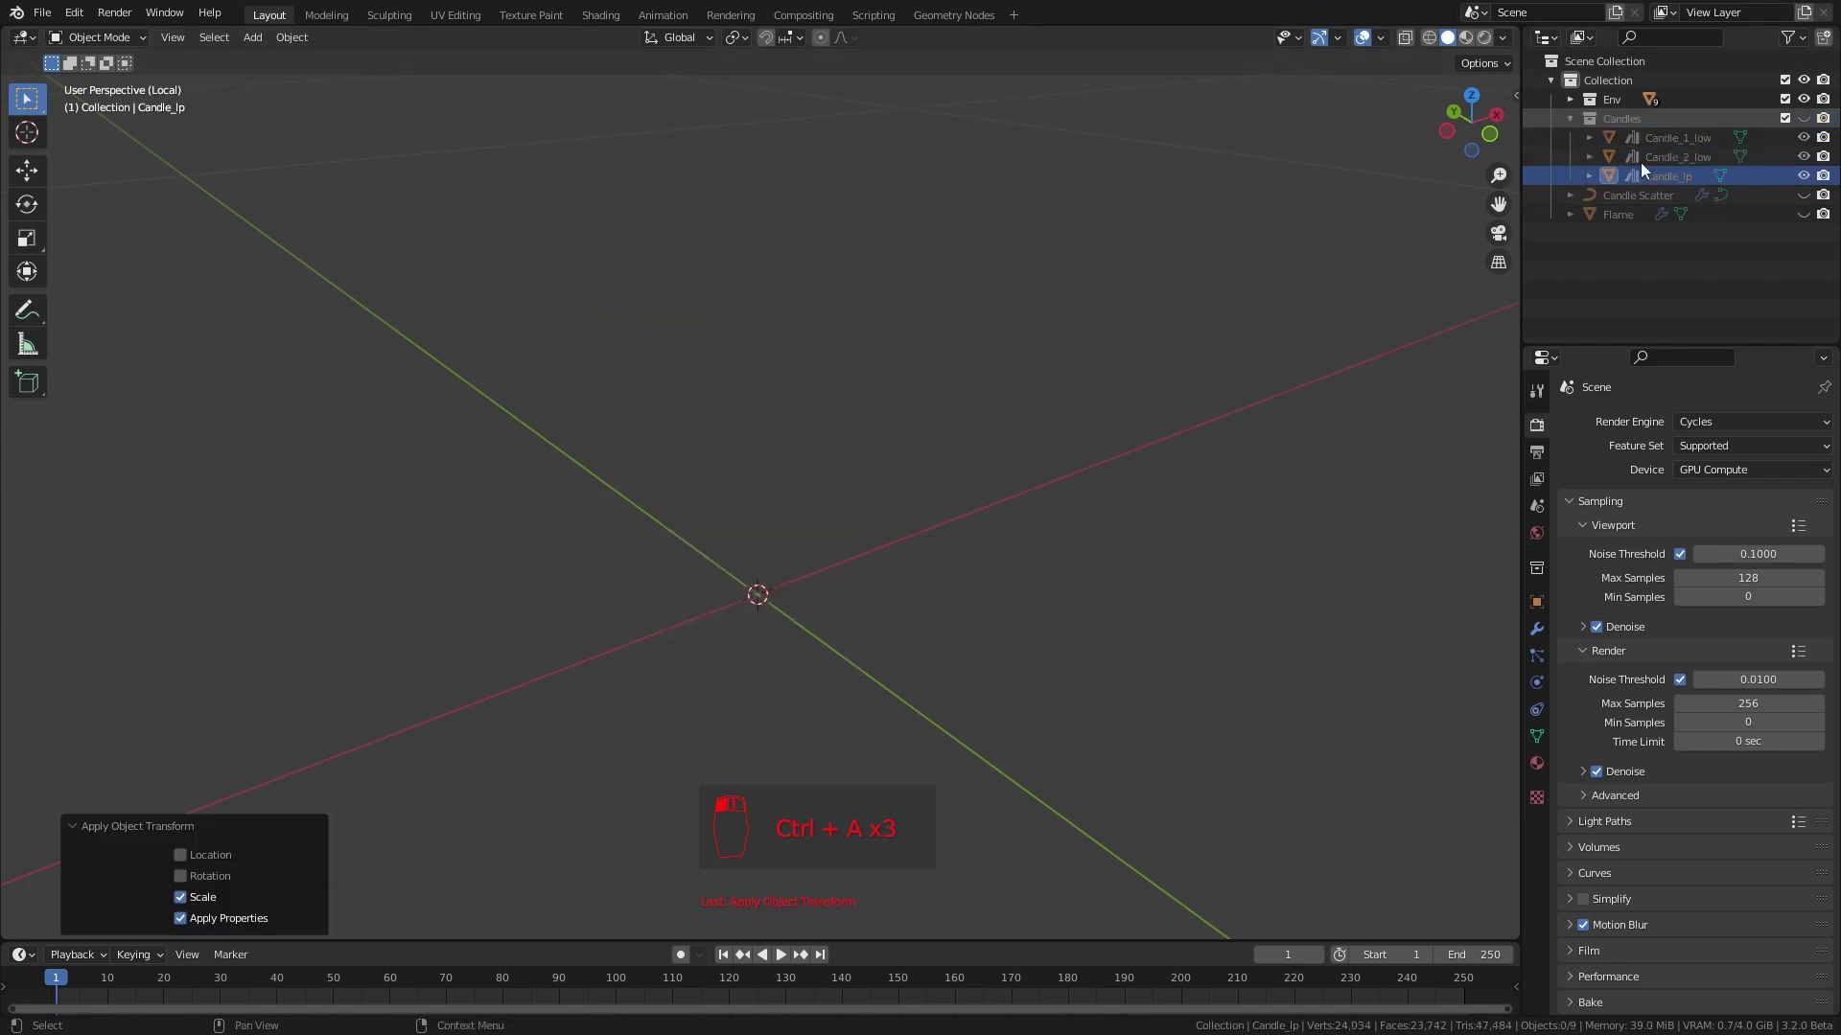
Unhide the Candle Scatter object, leave local view and switch to the Geometry Nodes workspace
click(1803, 195)
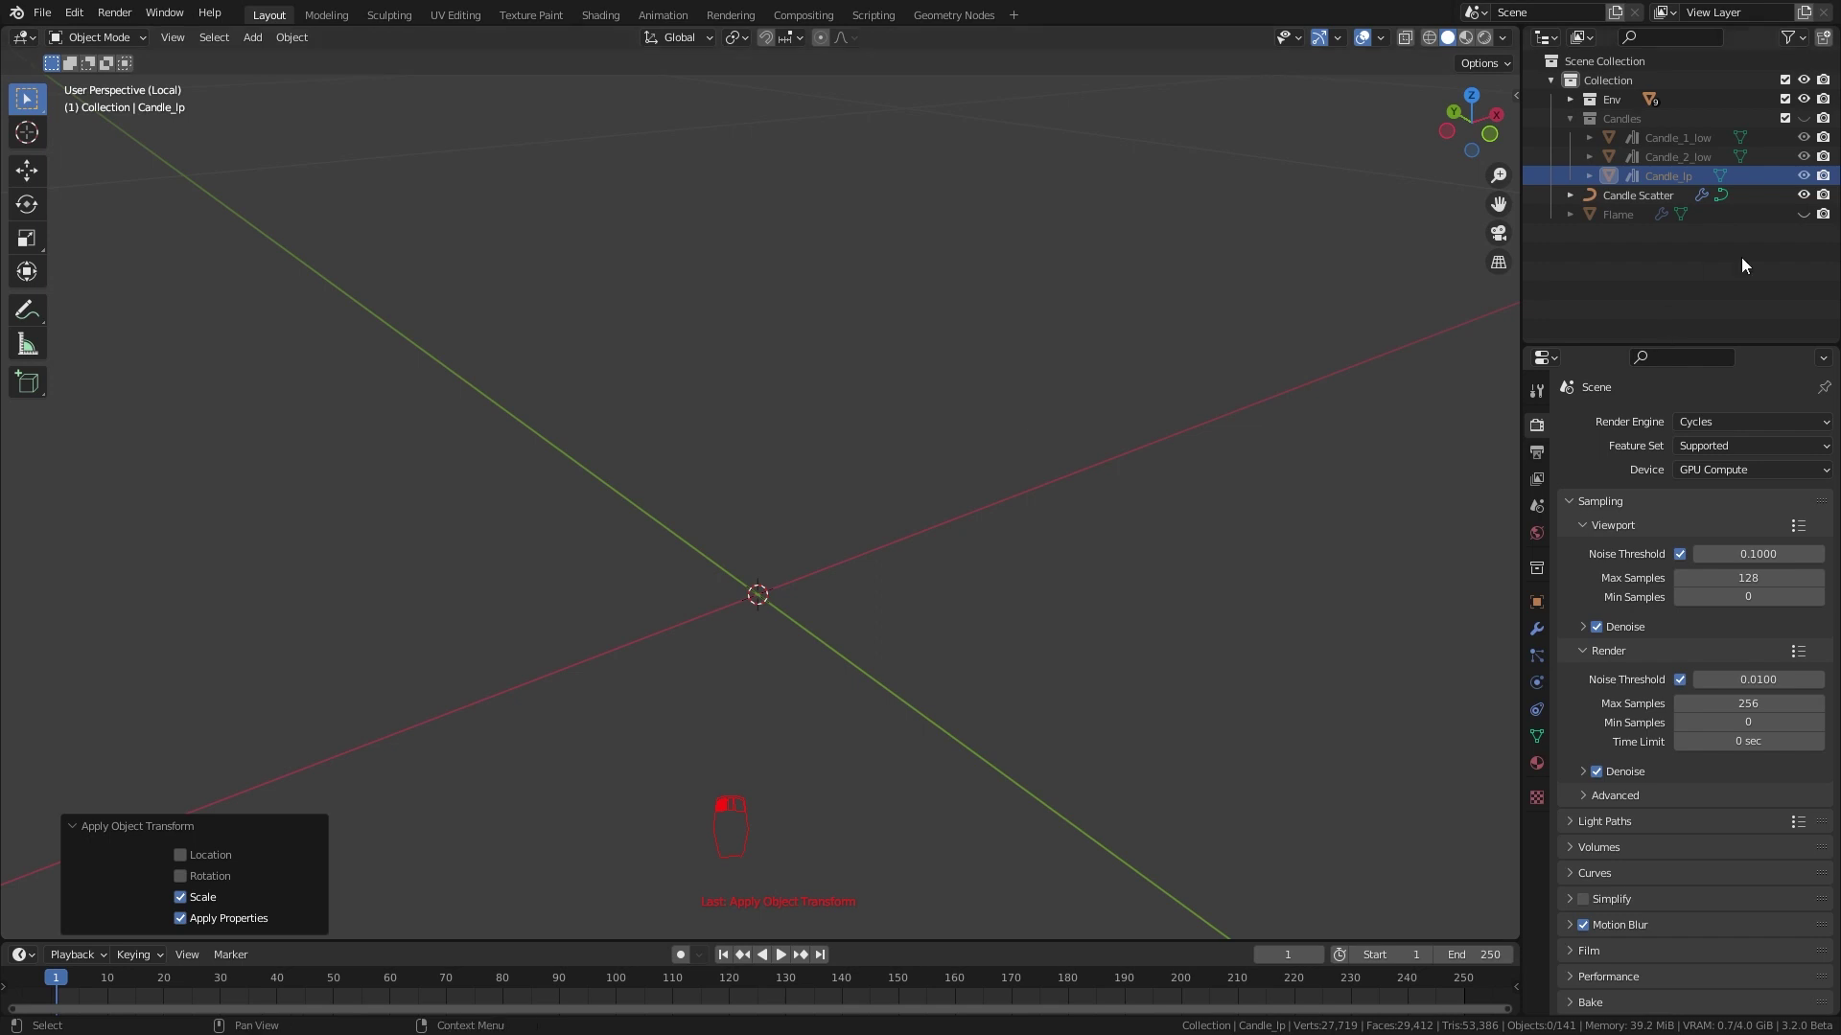
key(slash)
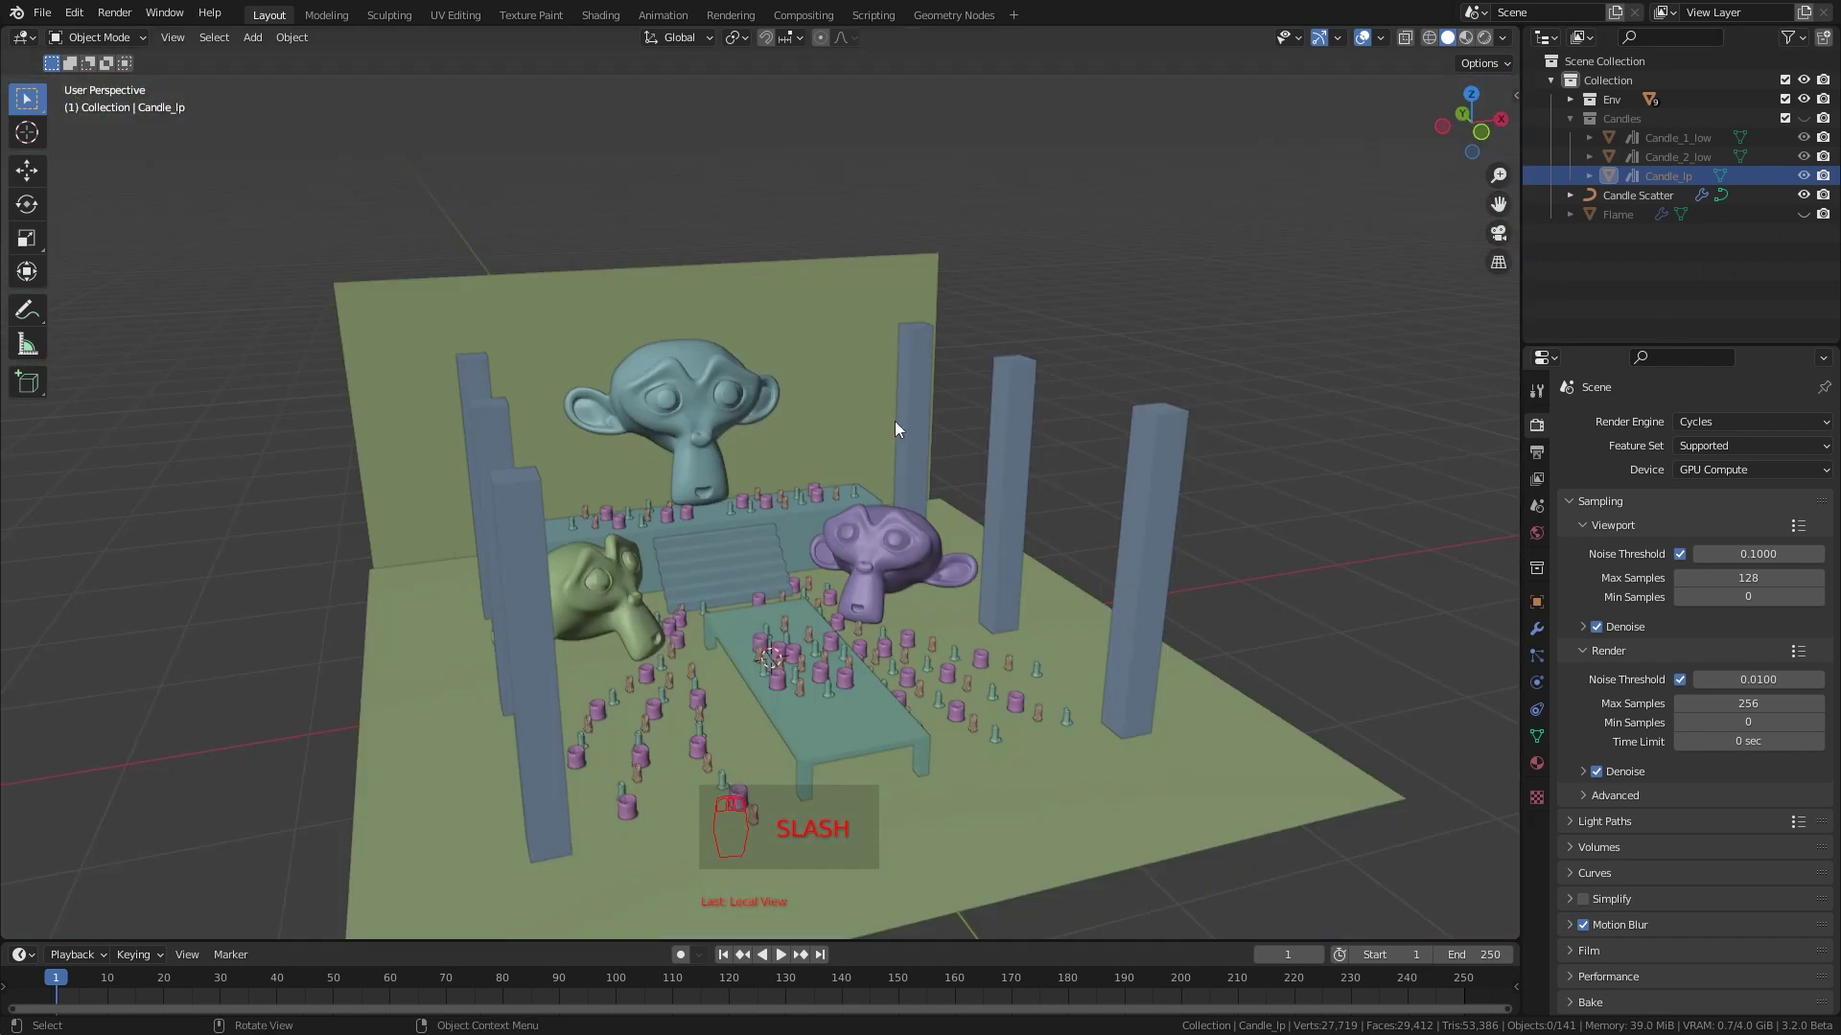
middle_drag(896, 422, 934, 661)
click(955, 15)
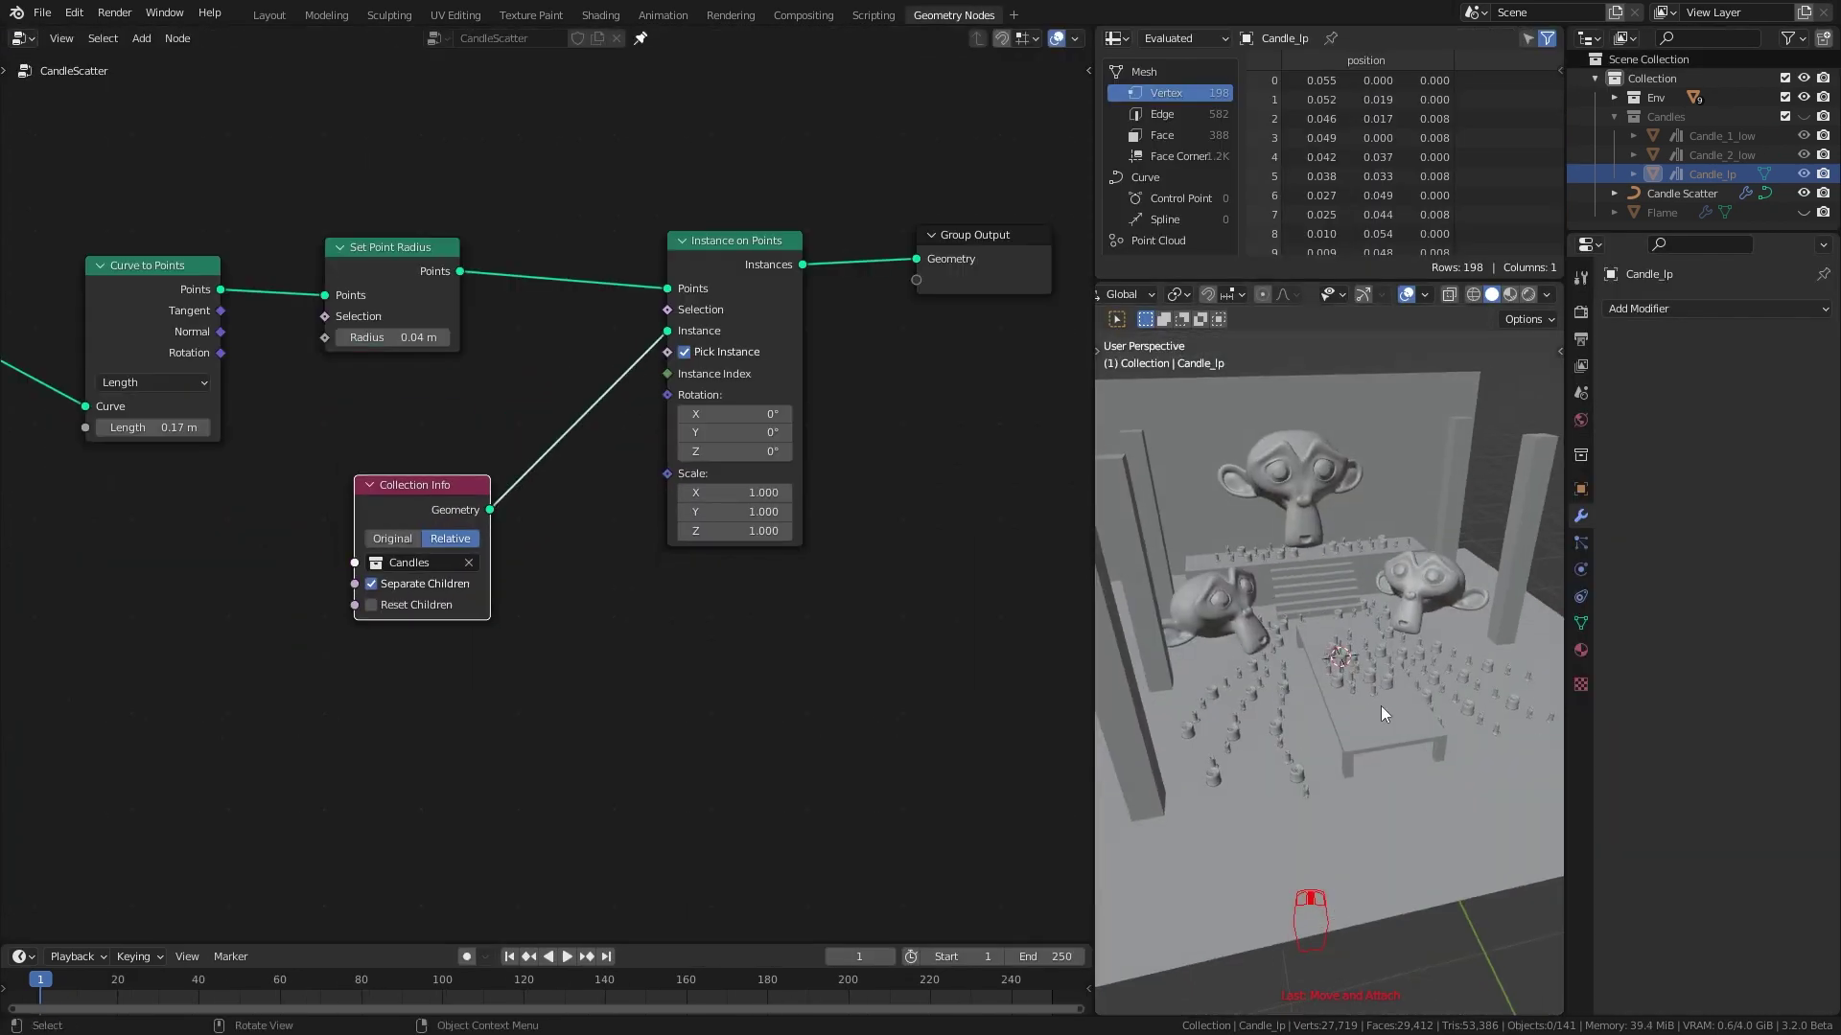
Make room in the node tree and add a Random Value node feeding the Selection input of Instance on Points
drag(376, 248, 497, 176)
drag(774, 306, 578, 366)
text(rando)
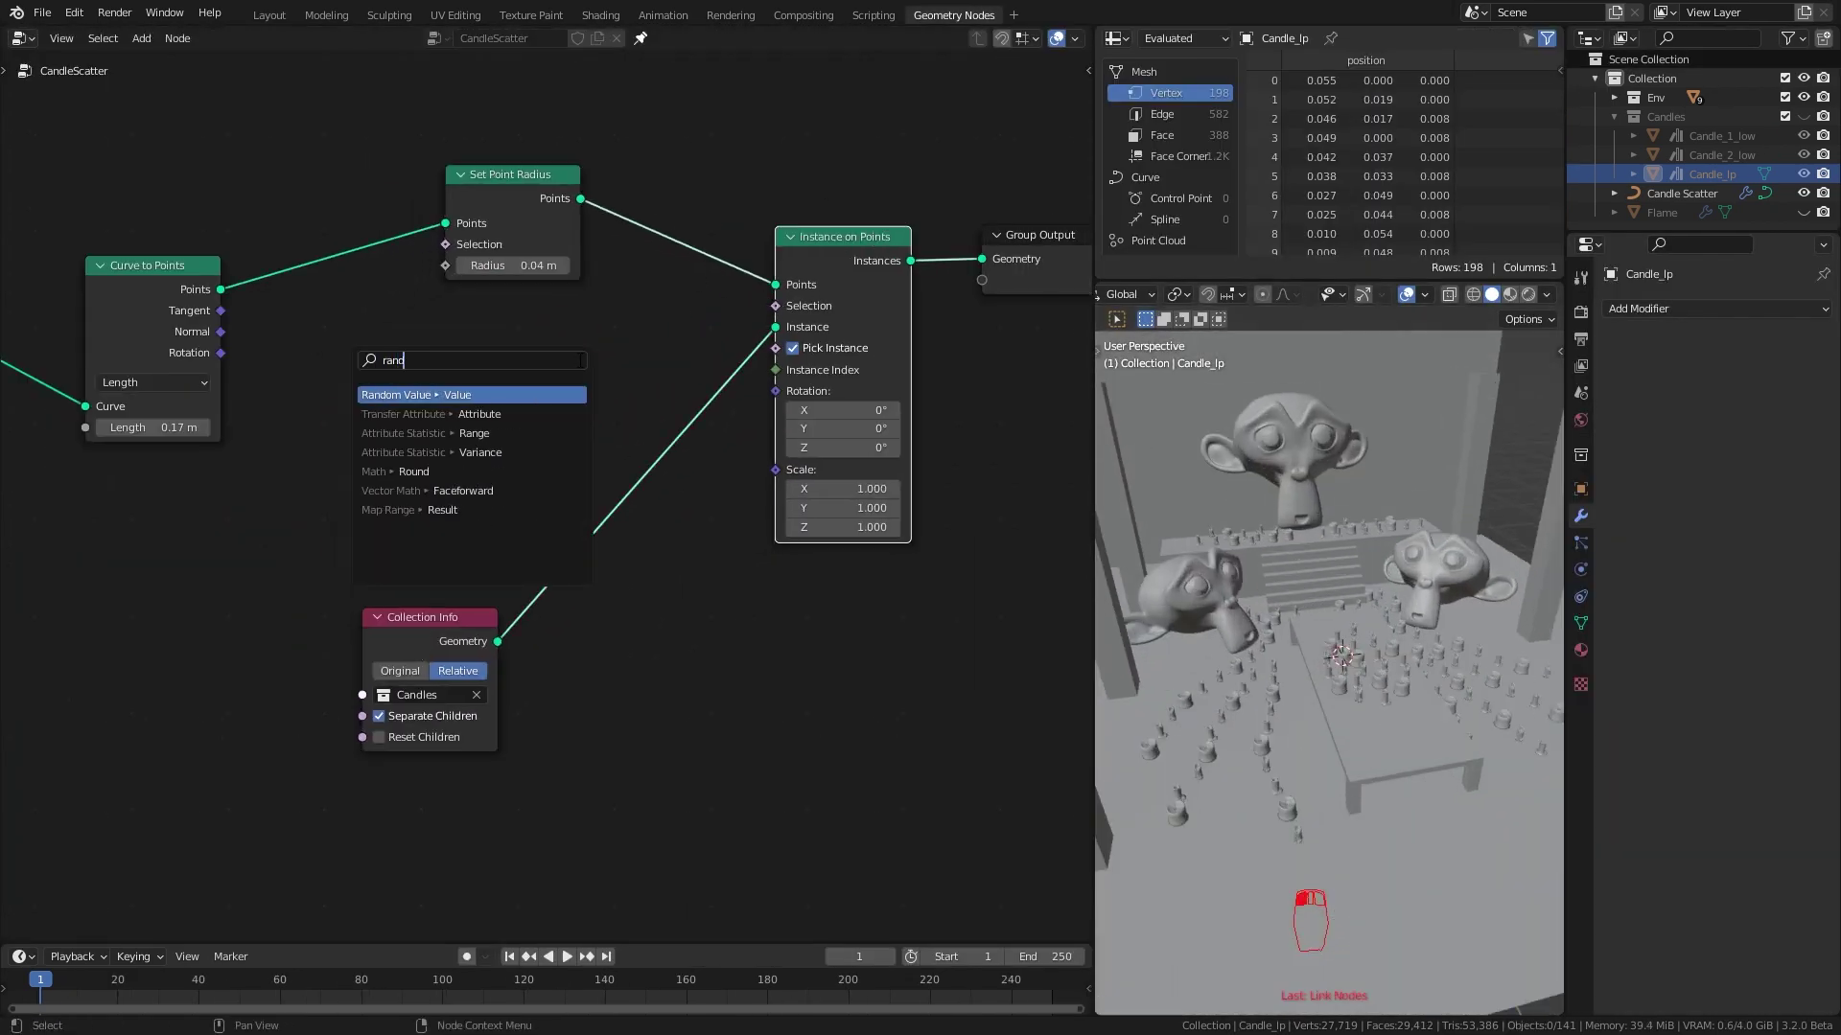
click(541, 391)
click(536, 349)
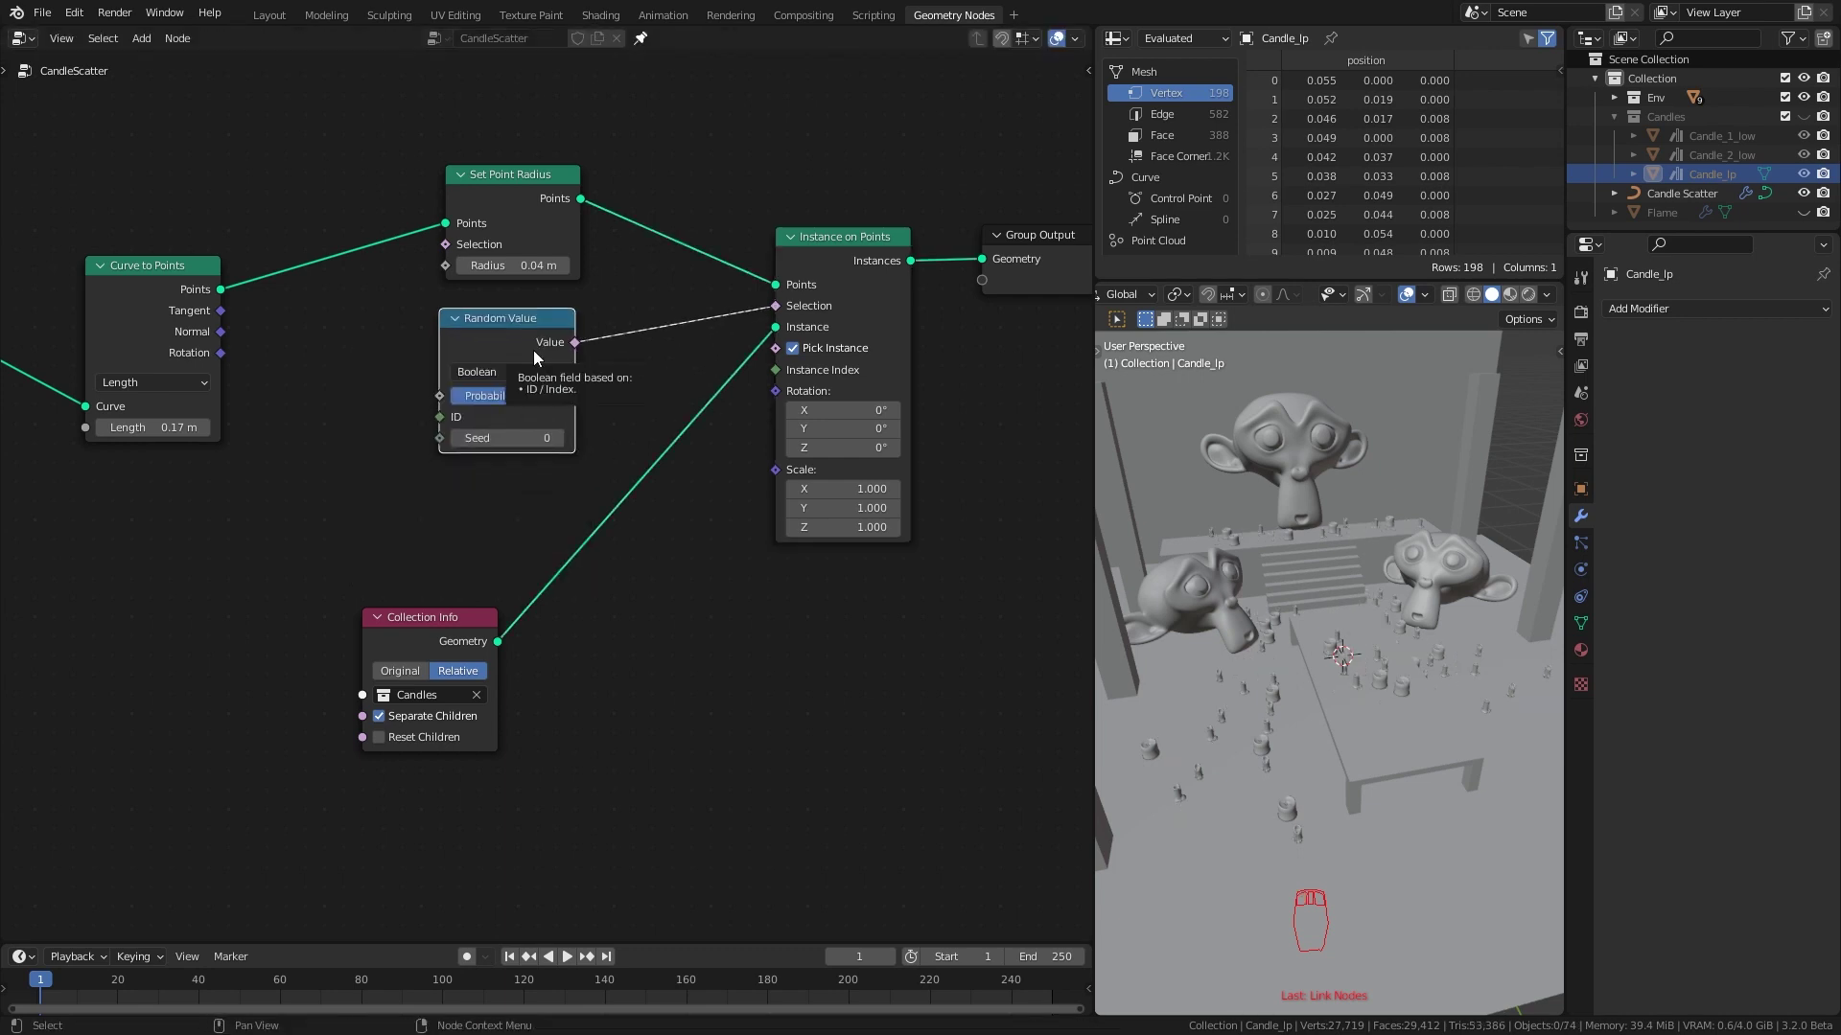
Set the boolean Random Value's probability to 0.575 and place the Collection Info node directly beneath that node
scroll(1268, 676, up, 1)
middle_drag(1269, 675, 1171, 637)
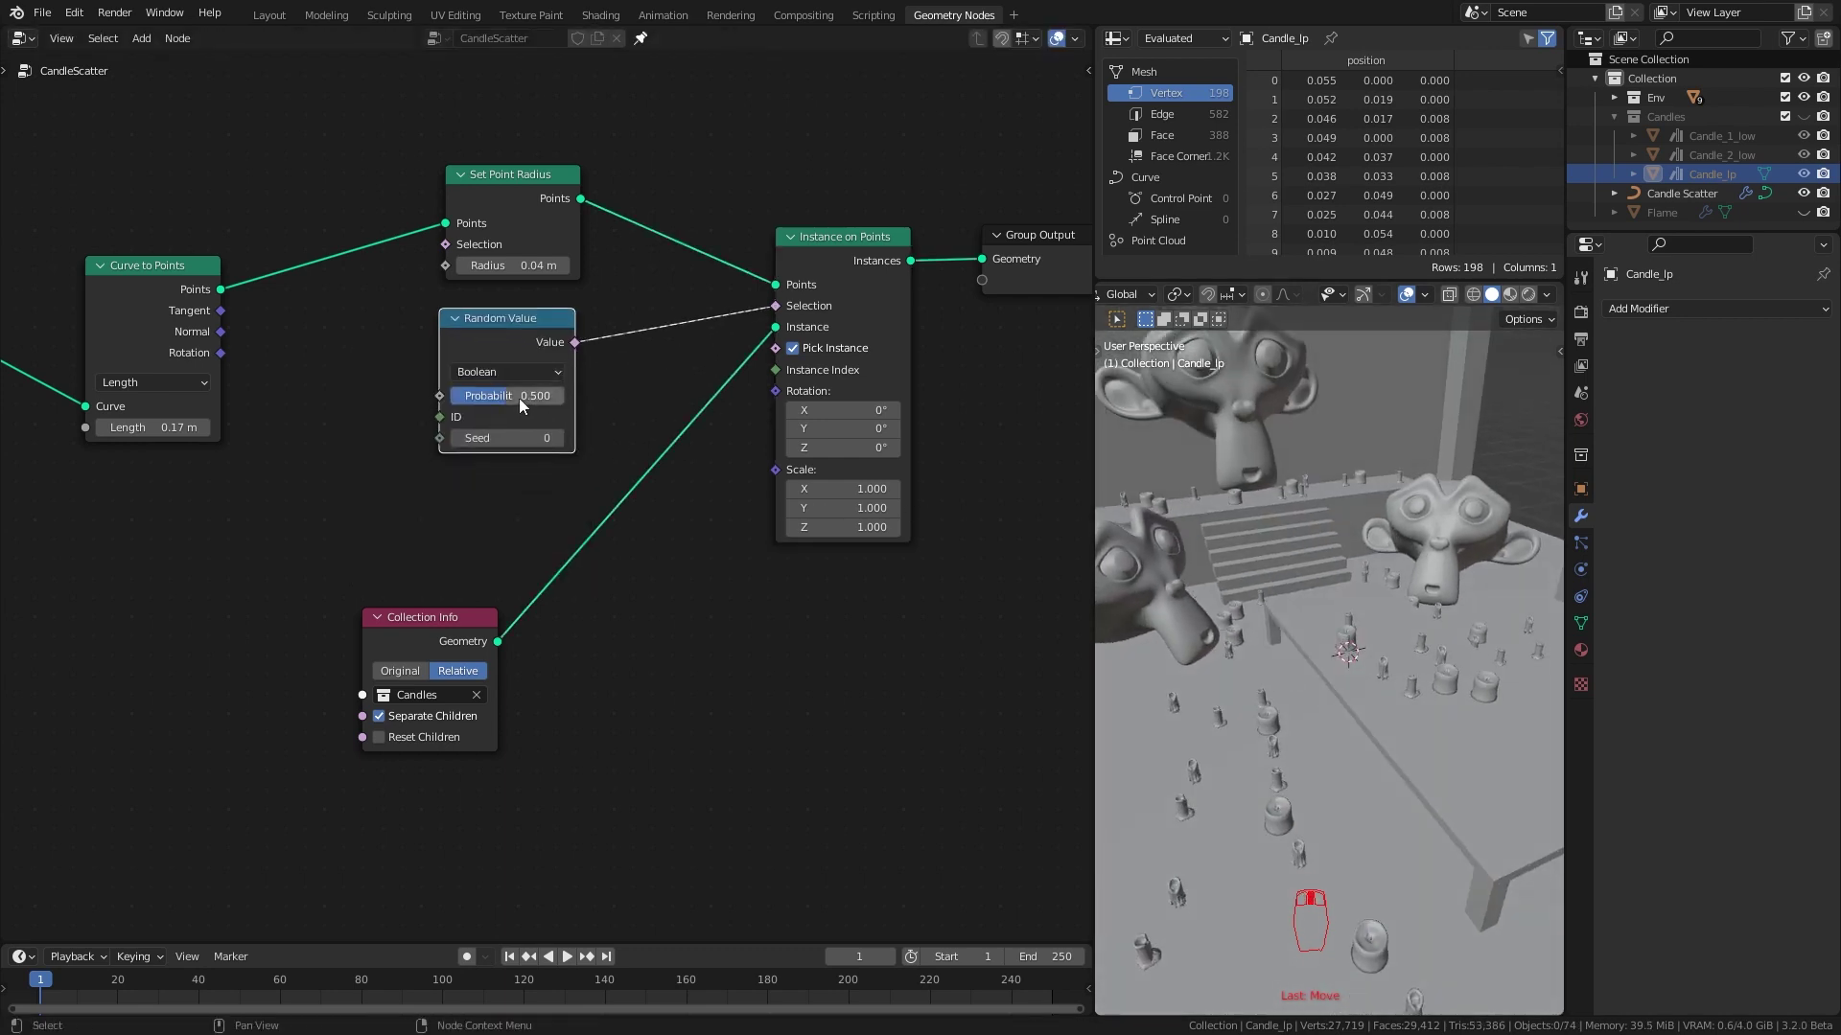
mouse_move(526, 396)
mouse_down()
mouse_move(456, 396)
mouse_move(563, 396)
mouse_move(510, 396)
mouse_up()
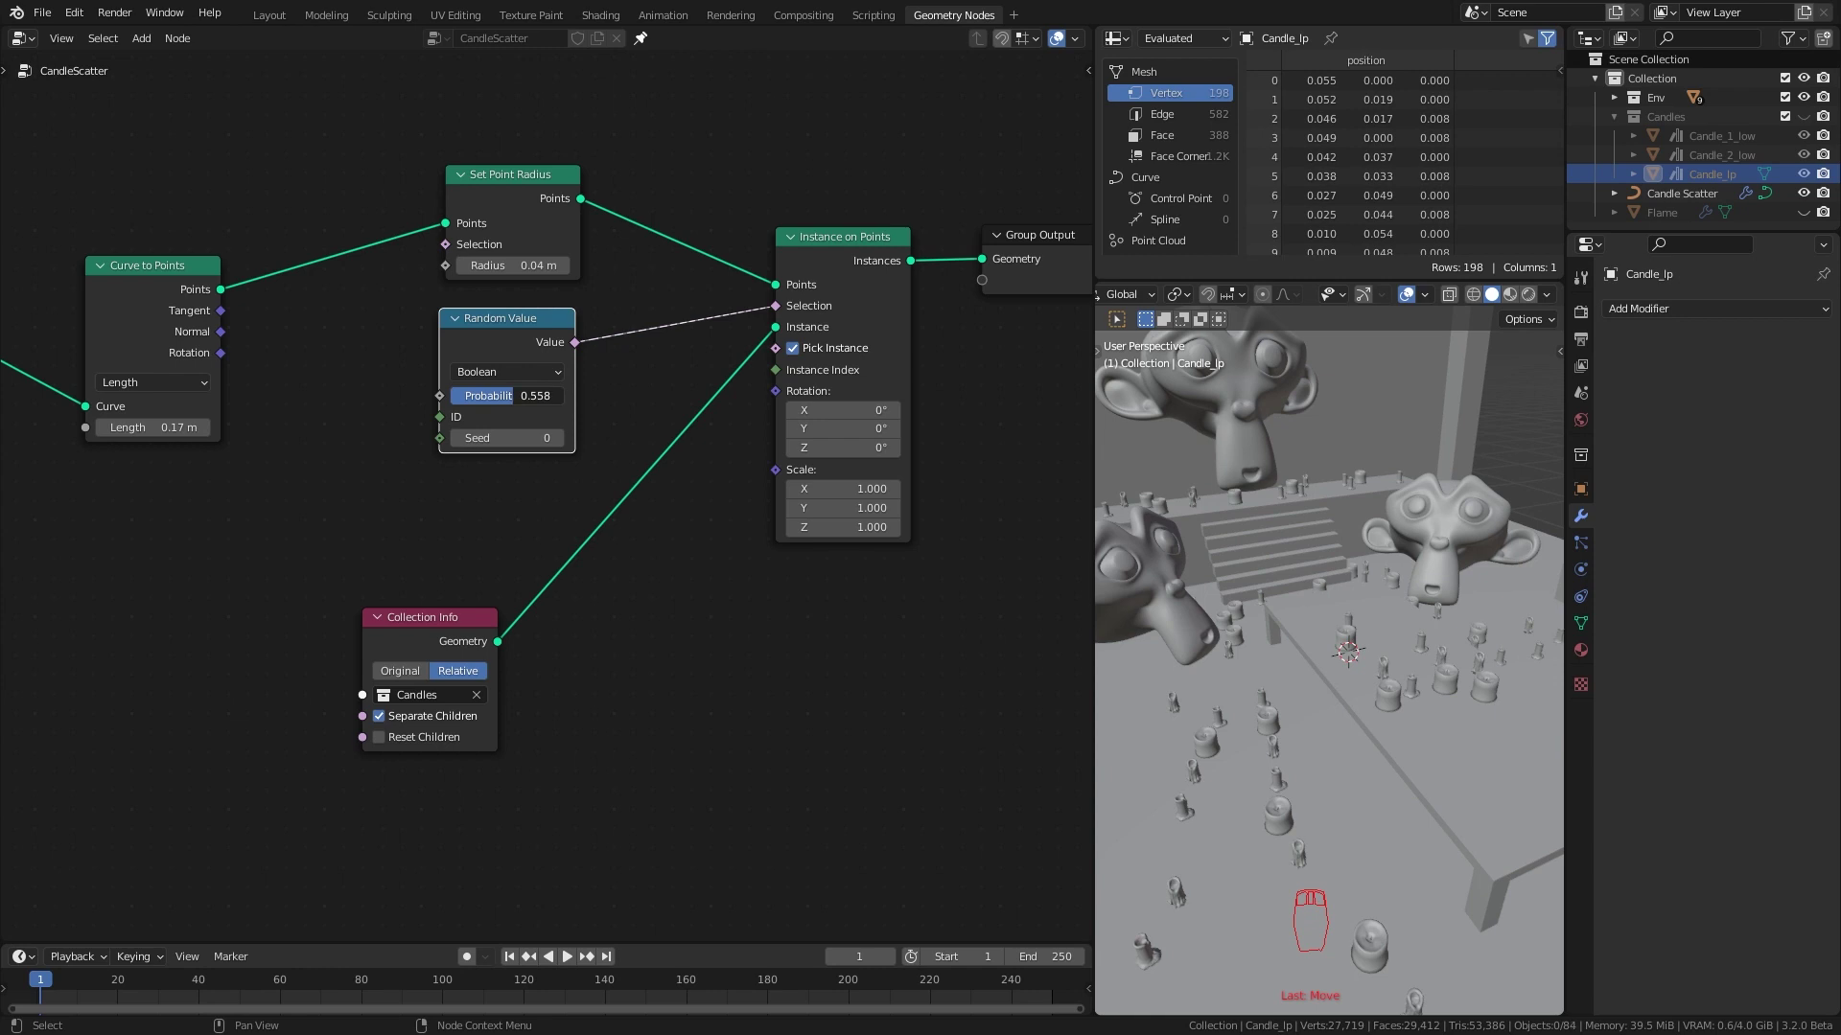
middle_drag(1285, 575, 1323, 627)
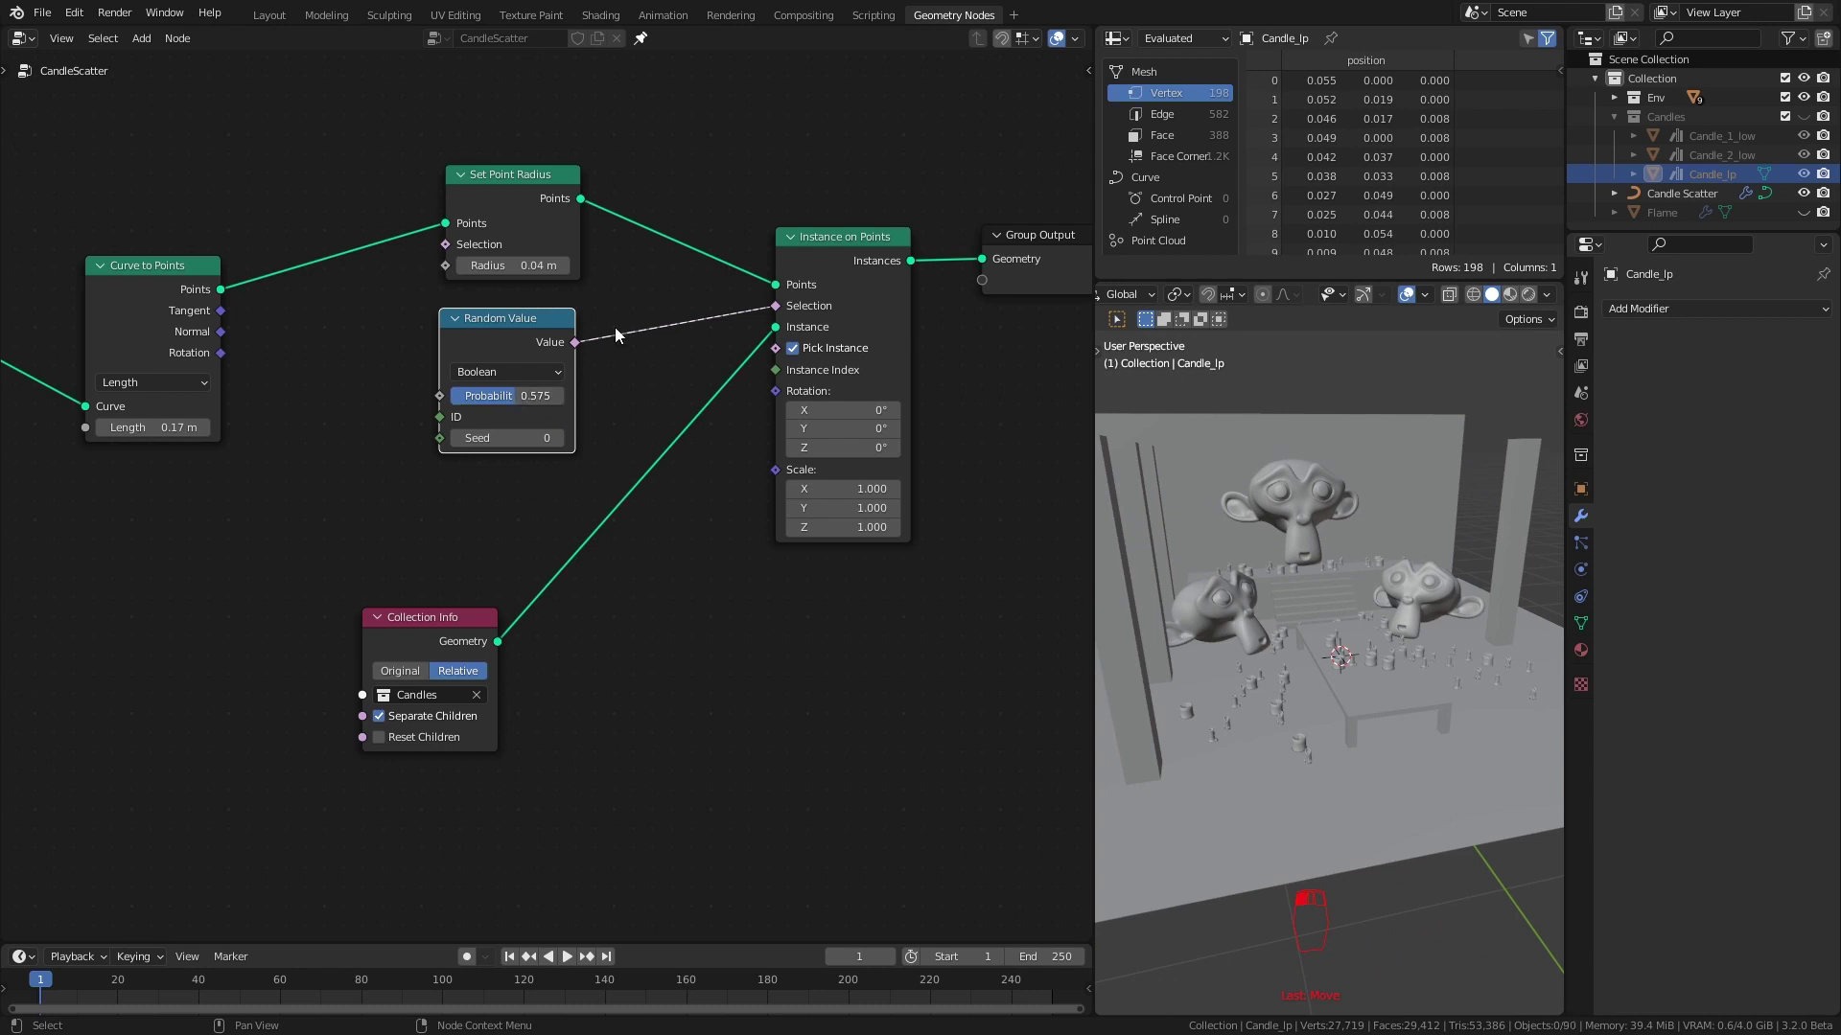
drag(433, 634, 514, 491)
mouse_move(1499, 832)
middle_down()
mouse_move(1418, 807)
mouse_move(1466, 815)
middle_up()
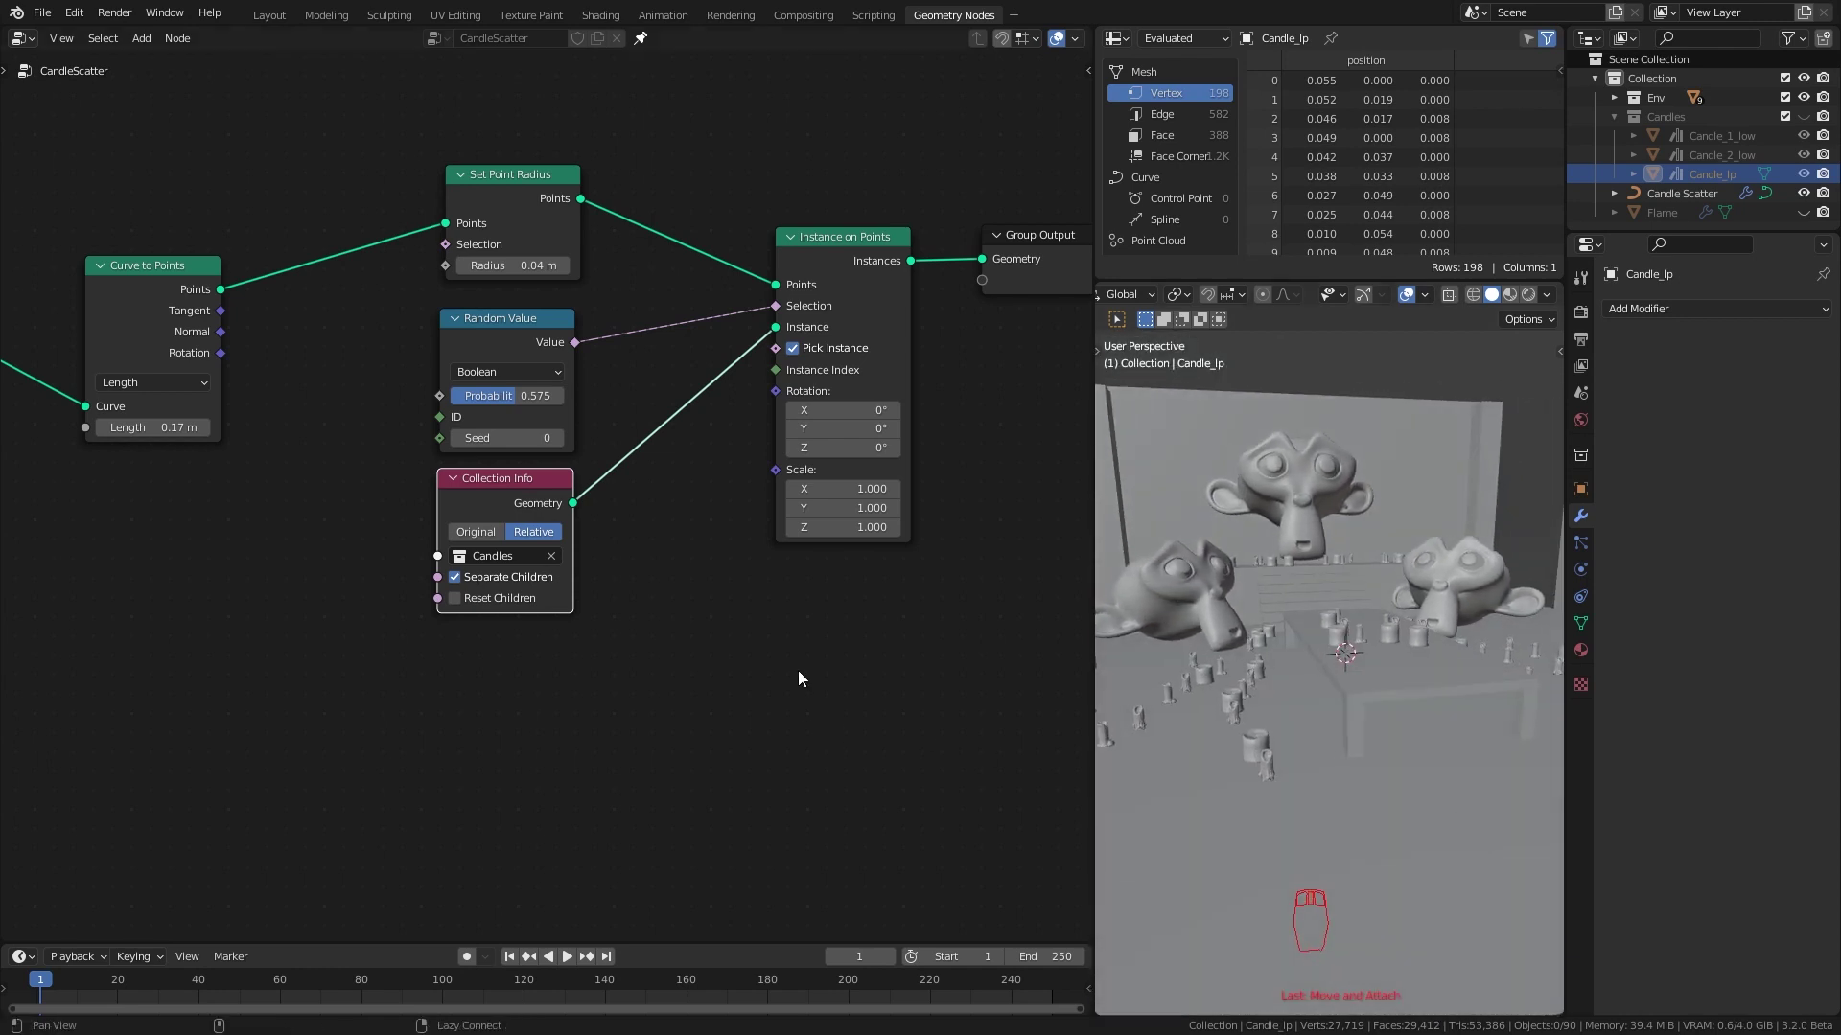
middle_drag(798, 670, 746, 644)
middle_drag(1443, 770, 1409, 763)
Add a vector Random Value node connected to the Rotation input of Instance on Points
drag(757, 170, 629, 546)
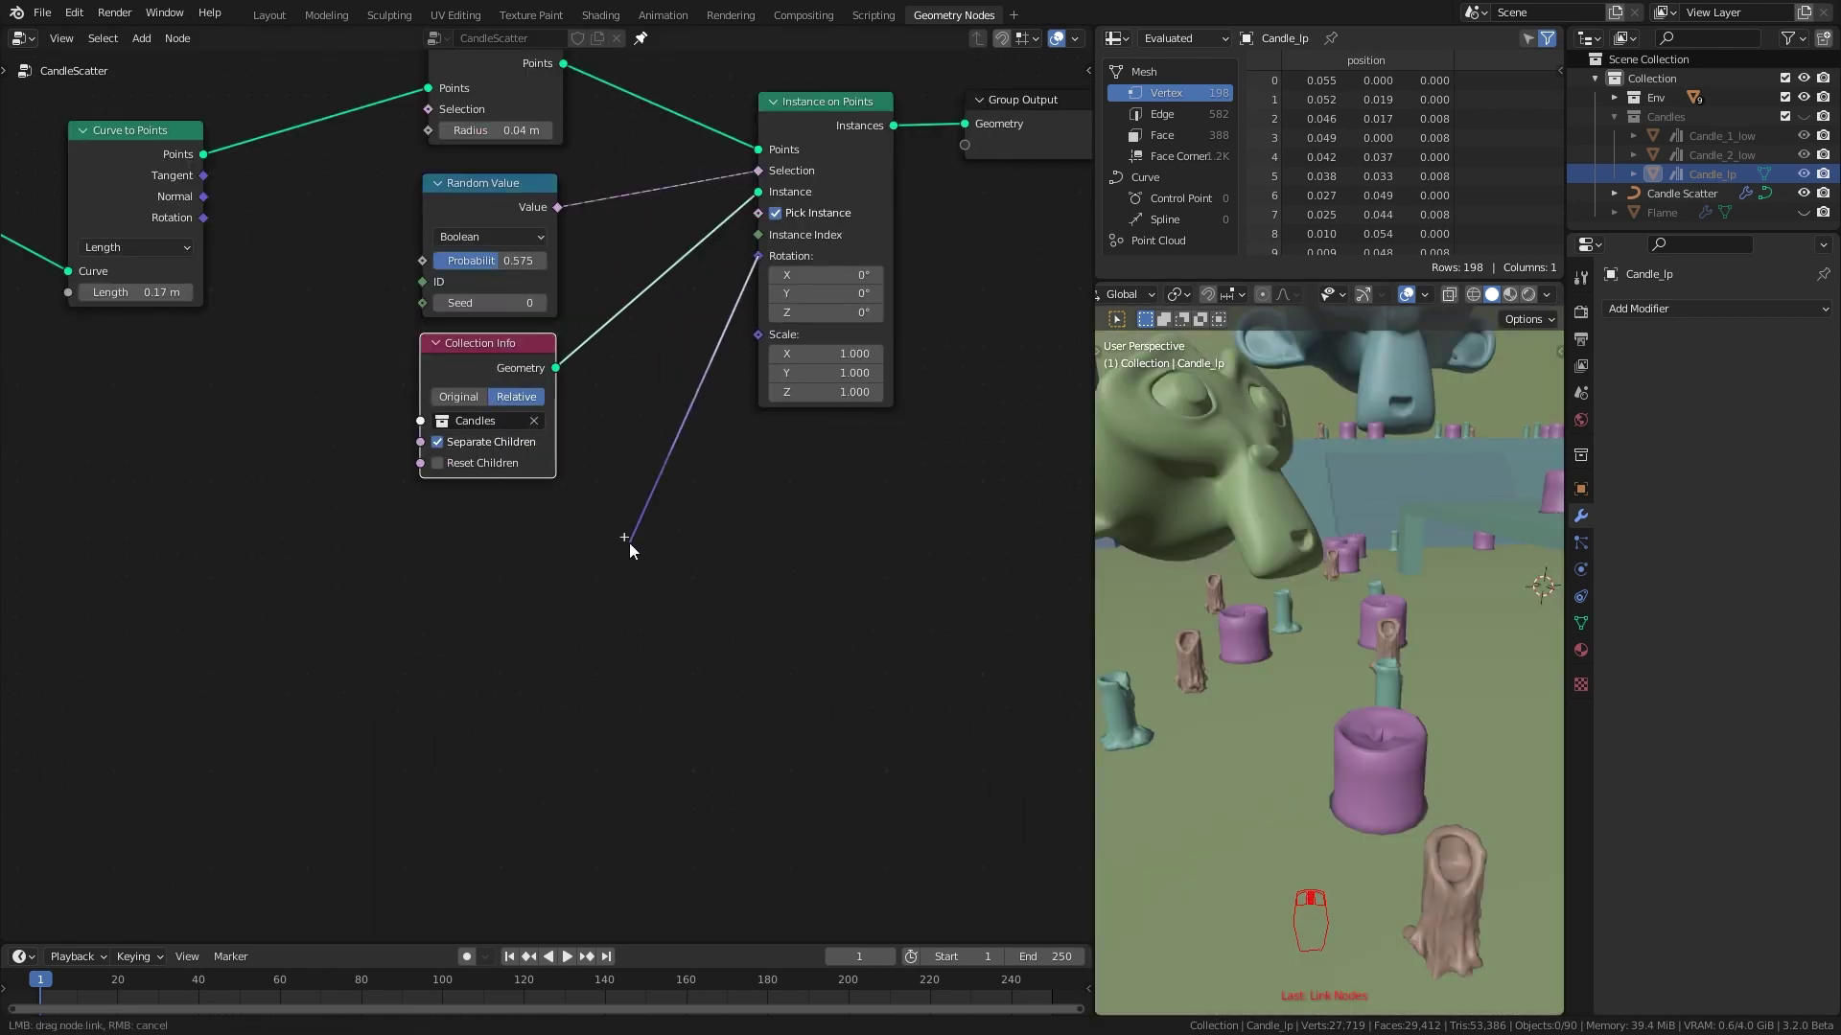
text(rand)
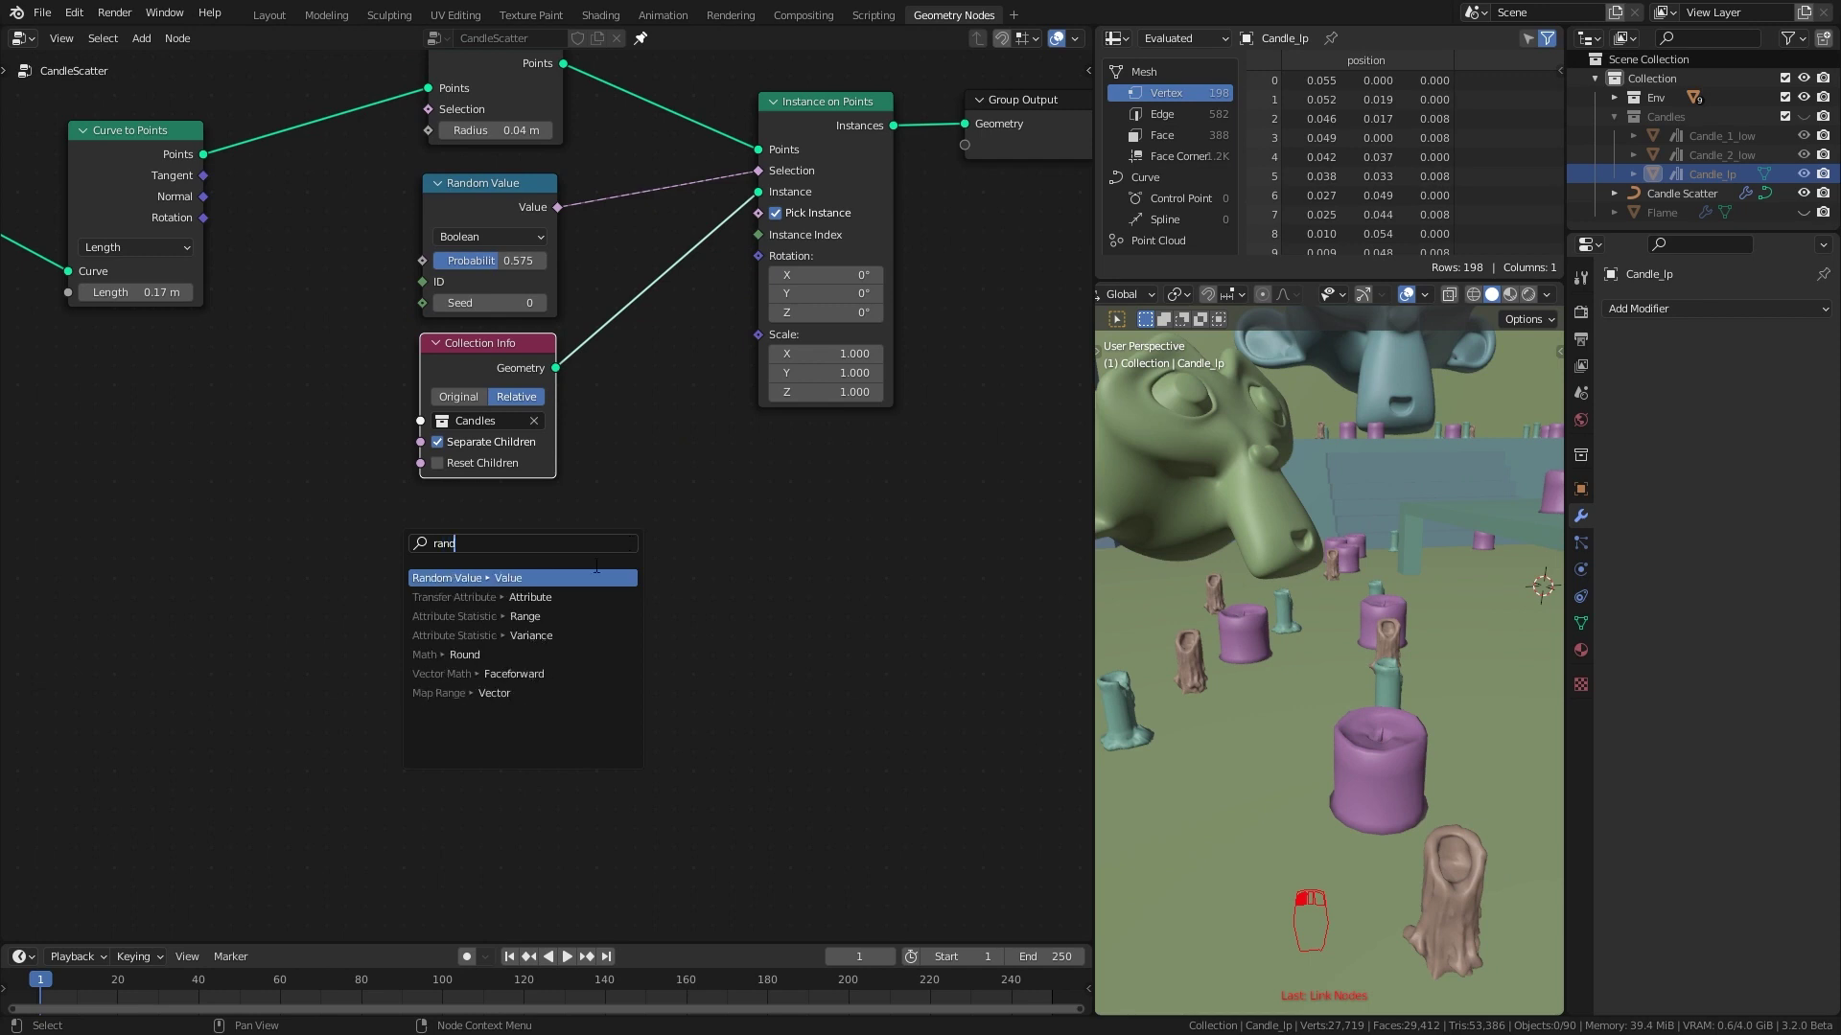
key(Return)
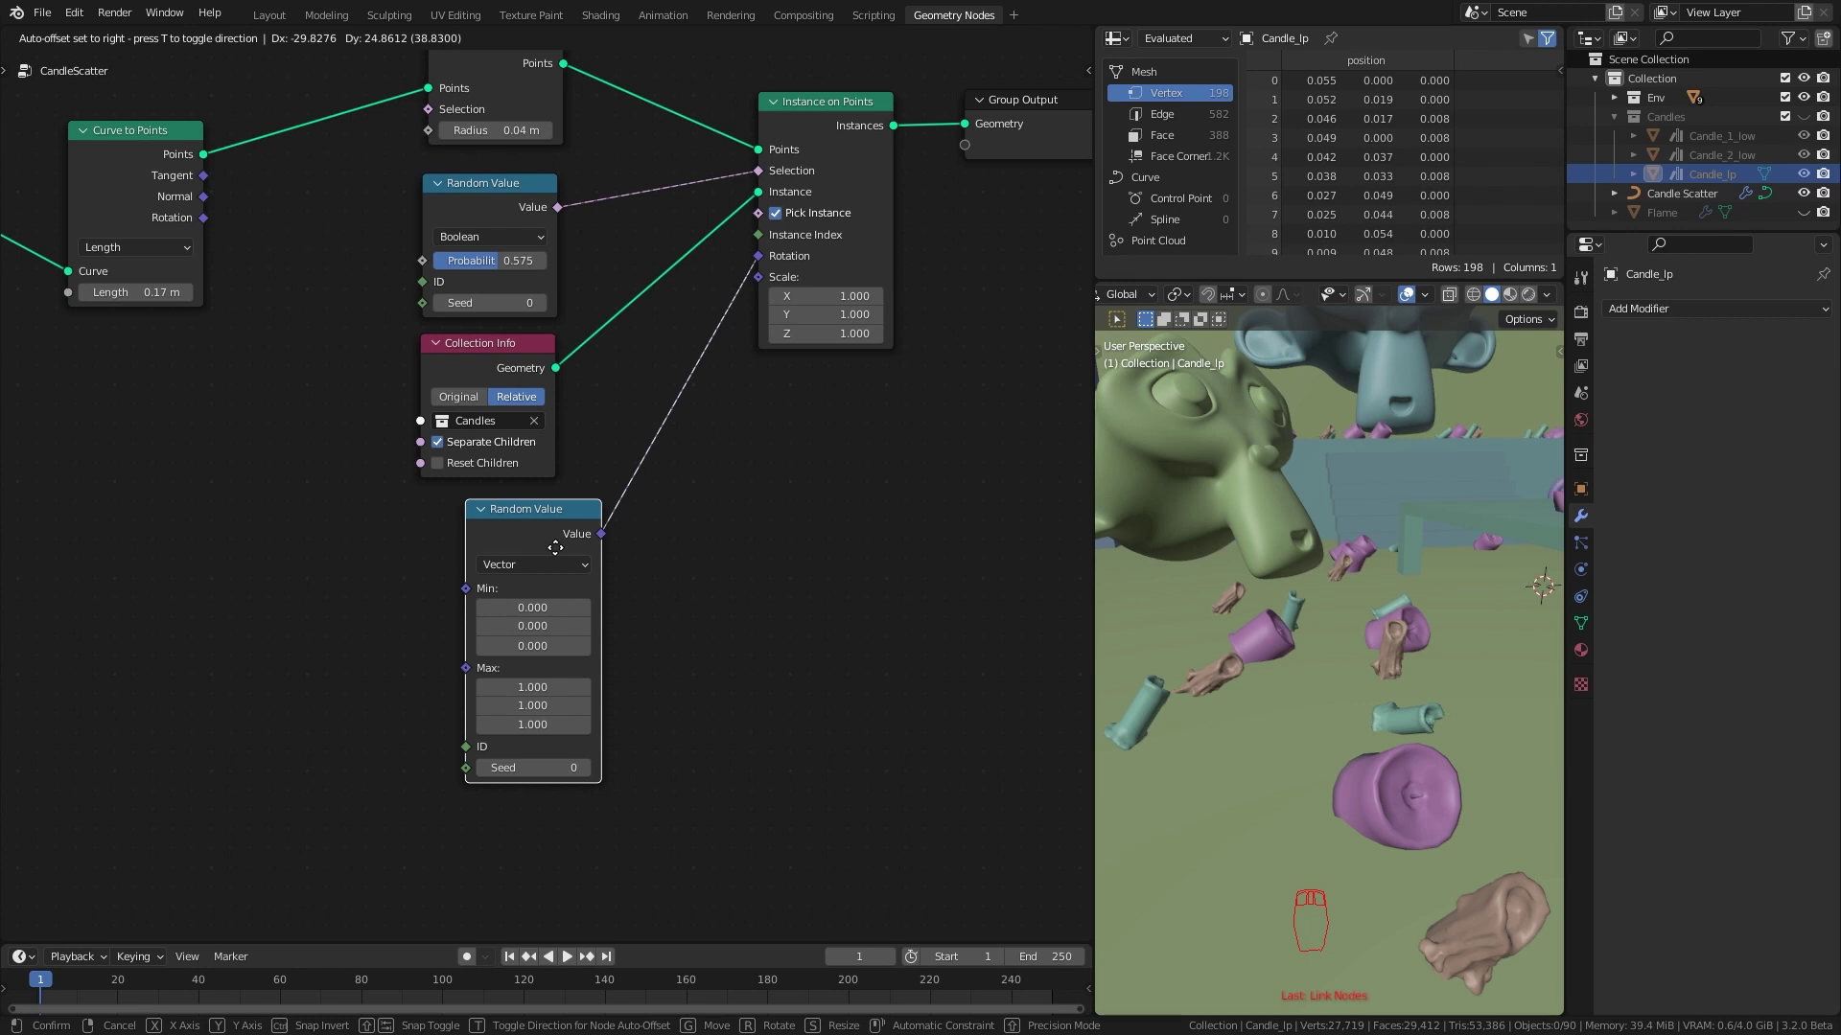
click(556, 550)
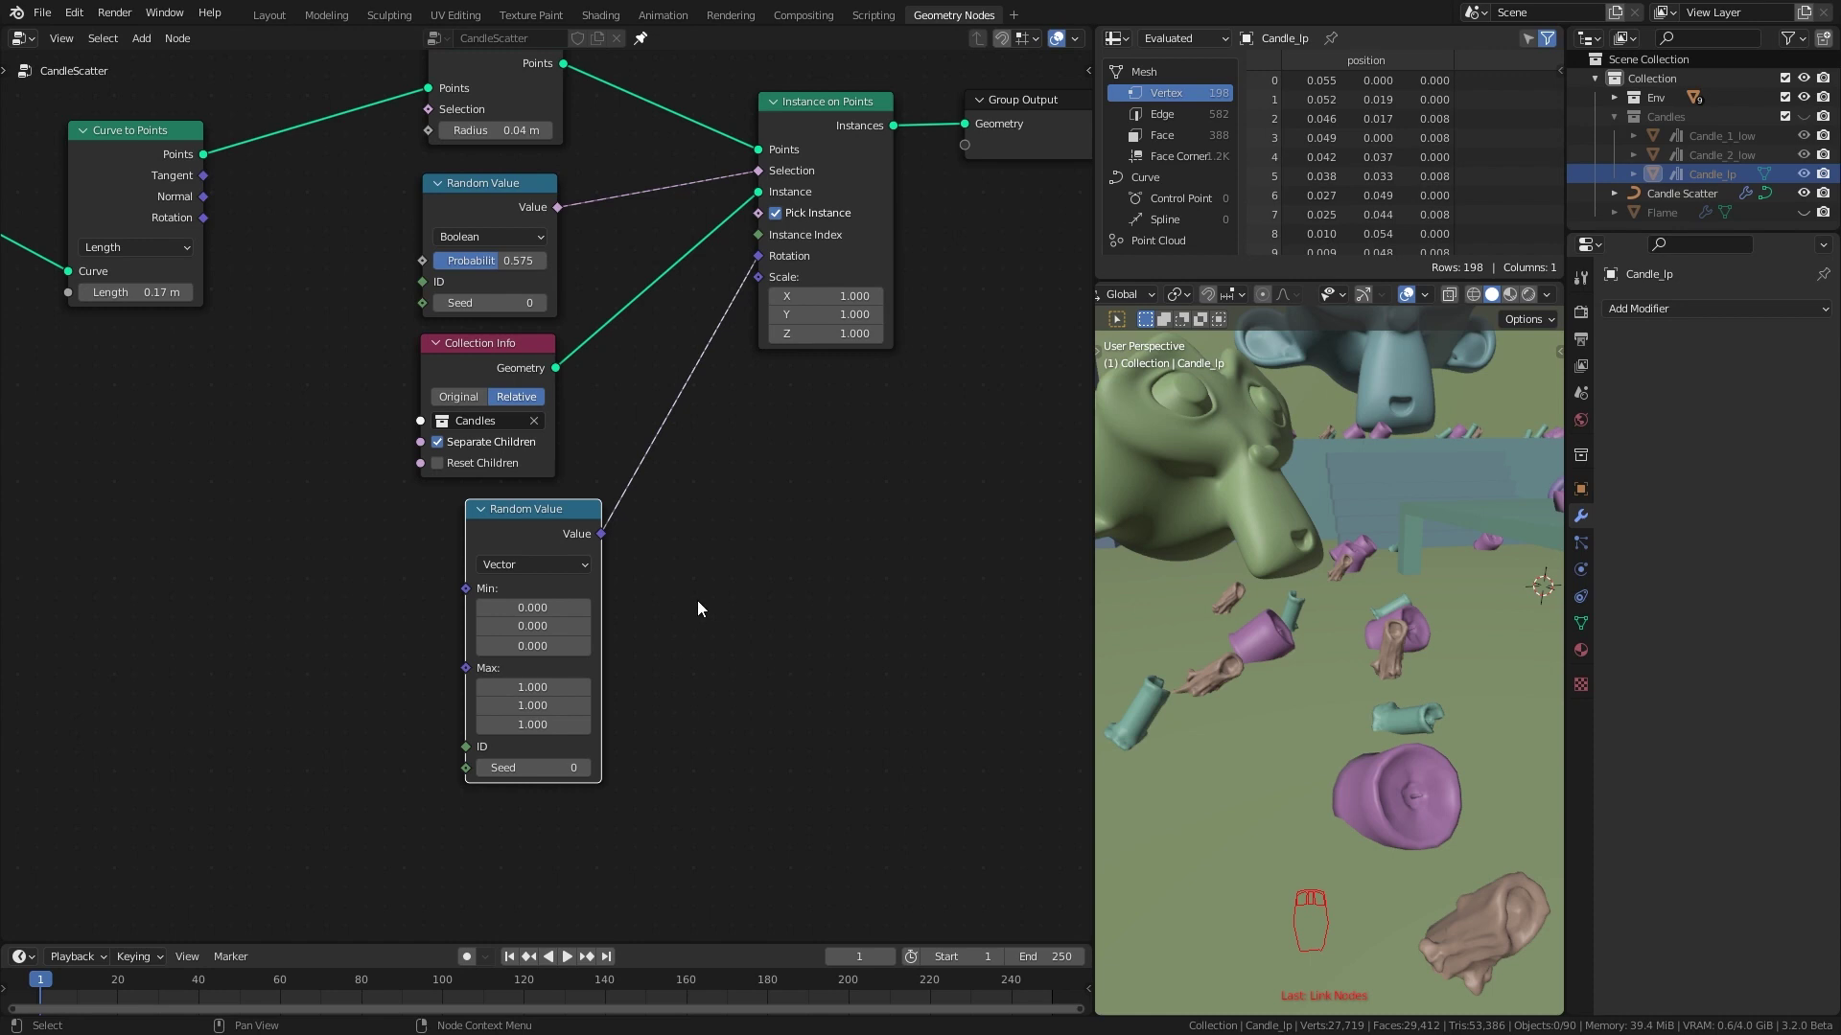
Set the rotation Random Value's maximum to 0 on X and Y and to tau on Z
middle_drag(698, 610, 715, 581)
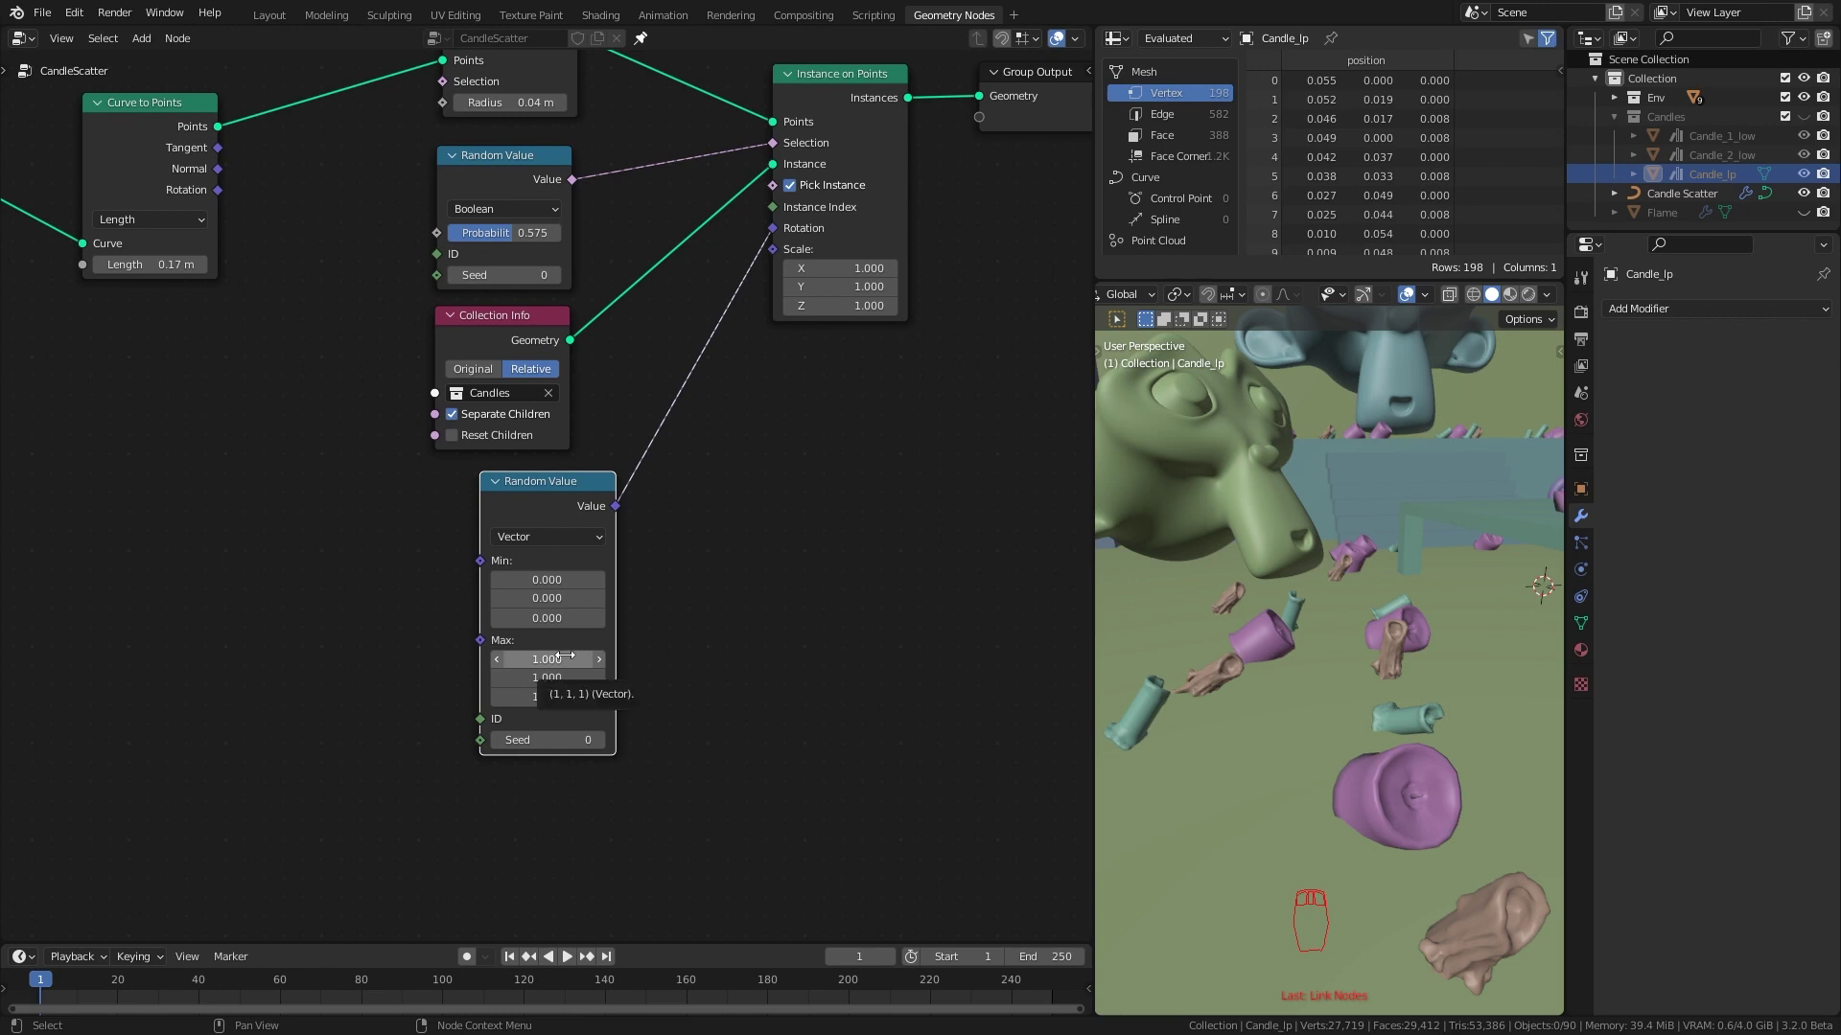
drag(565, 655, 565, 677)
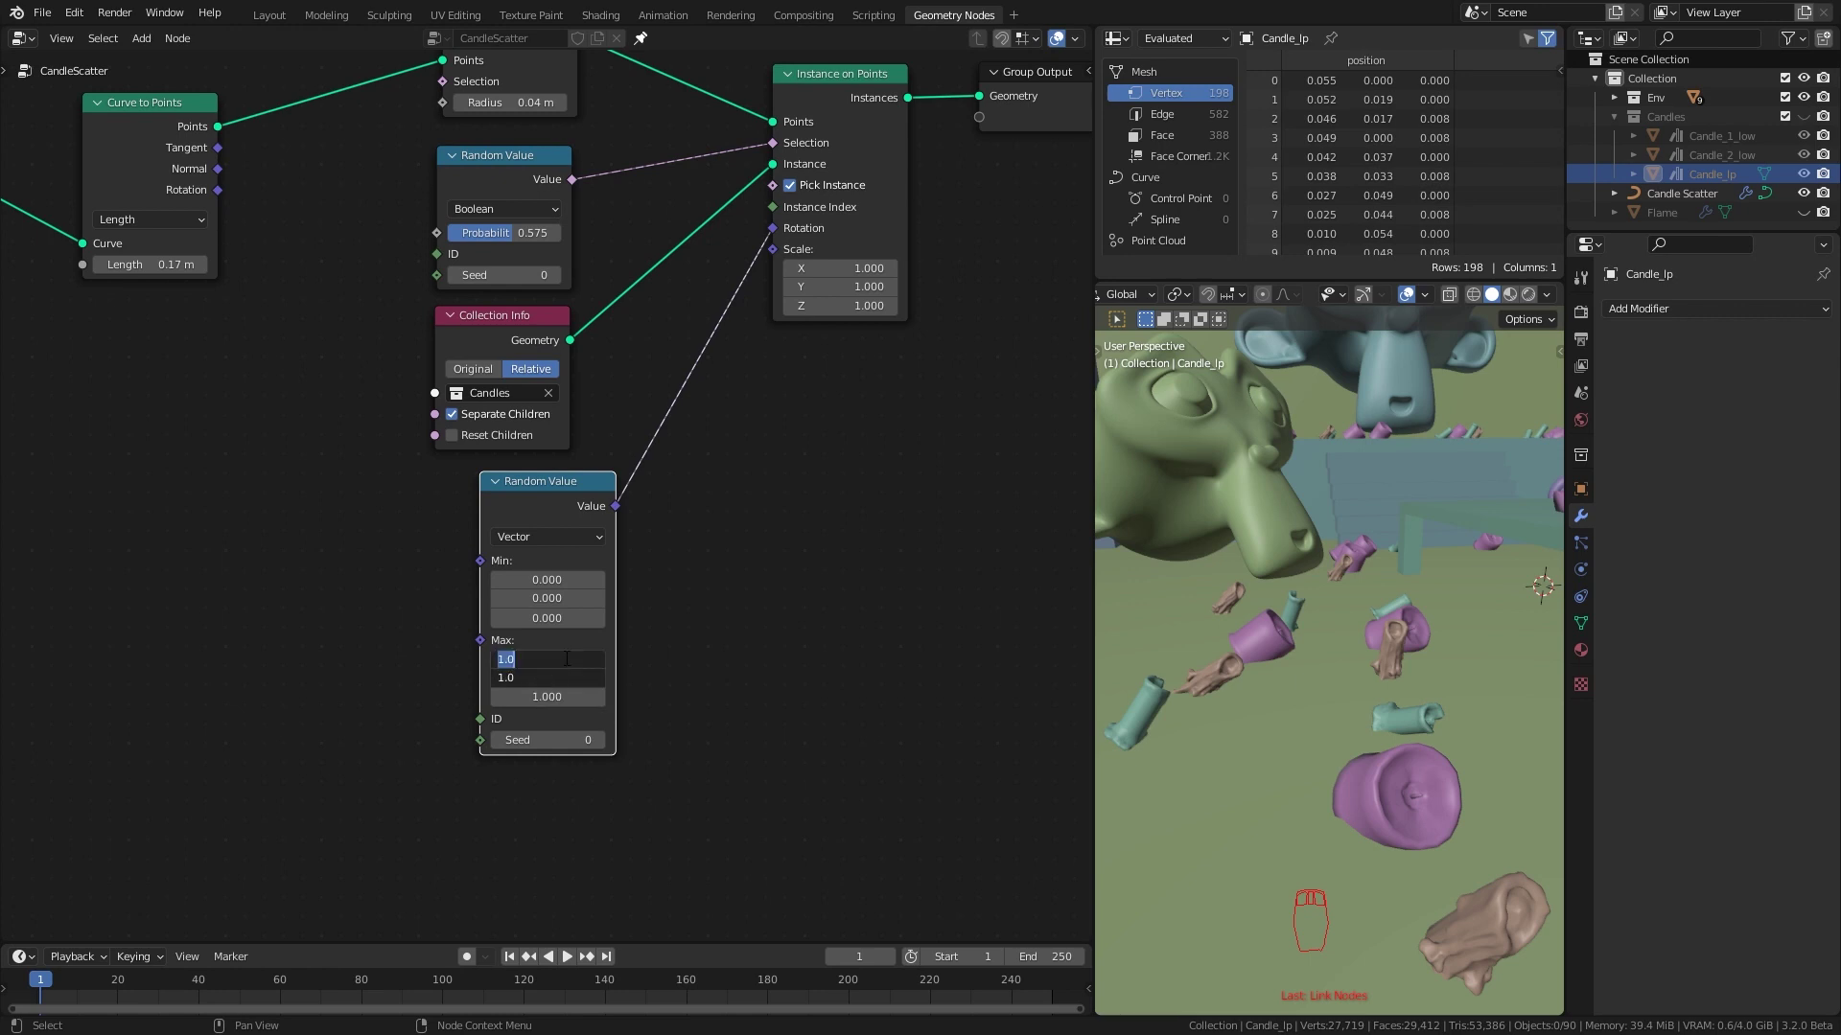
key(Return)
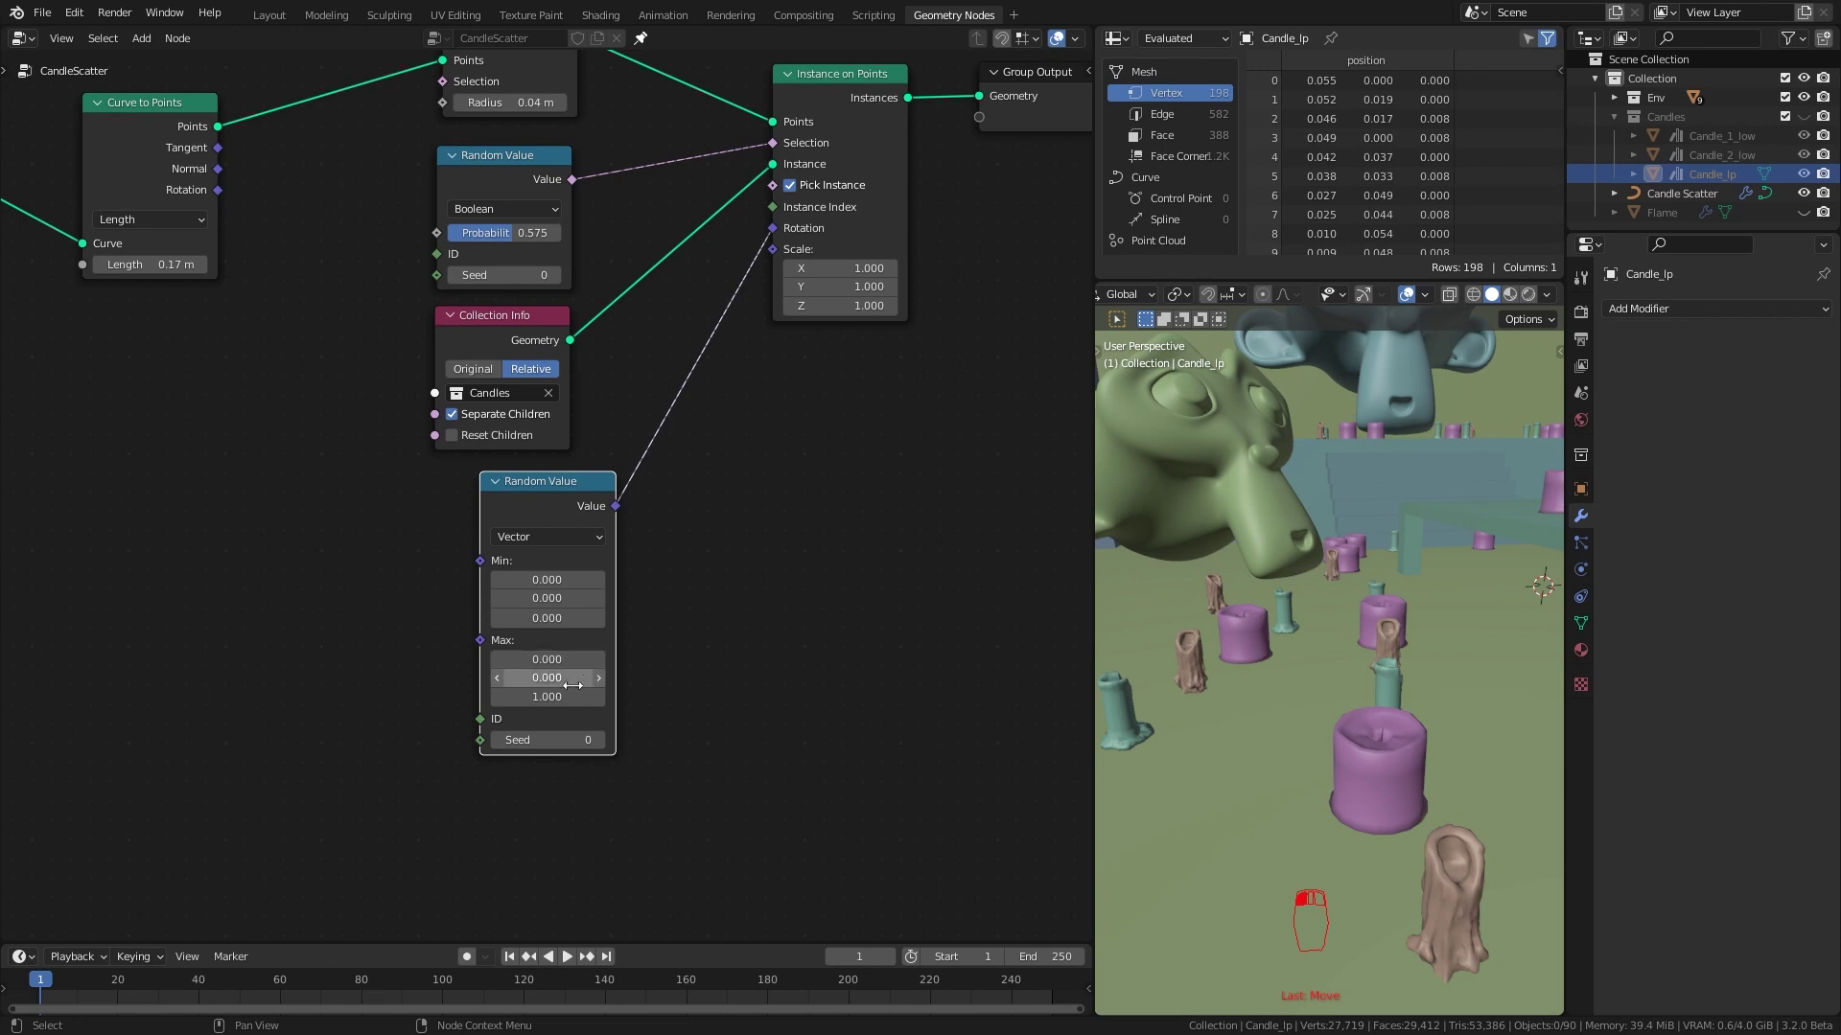
mouse_move(561, 698)
mouse_down()
mouse_move(671, 698)
mouse_move(564, 699)
mouse_up()
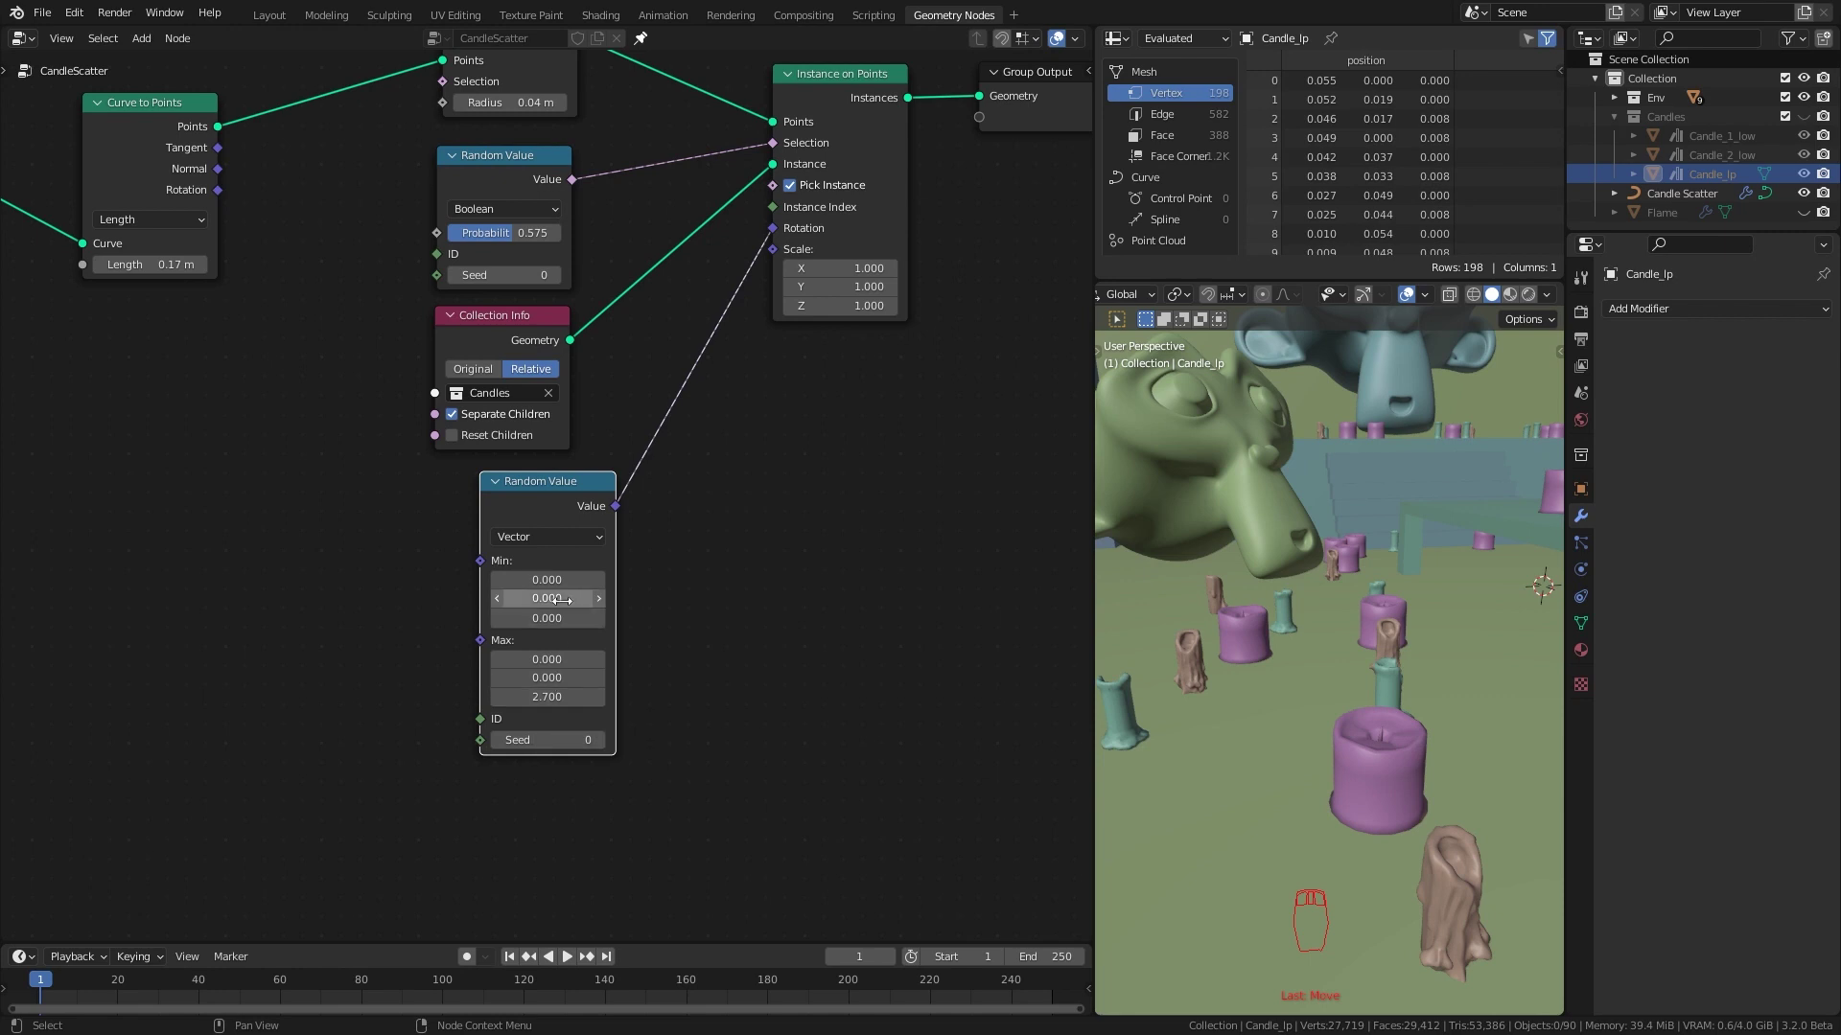
click(561, 697)
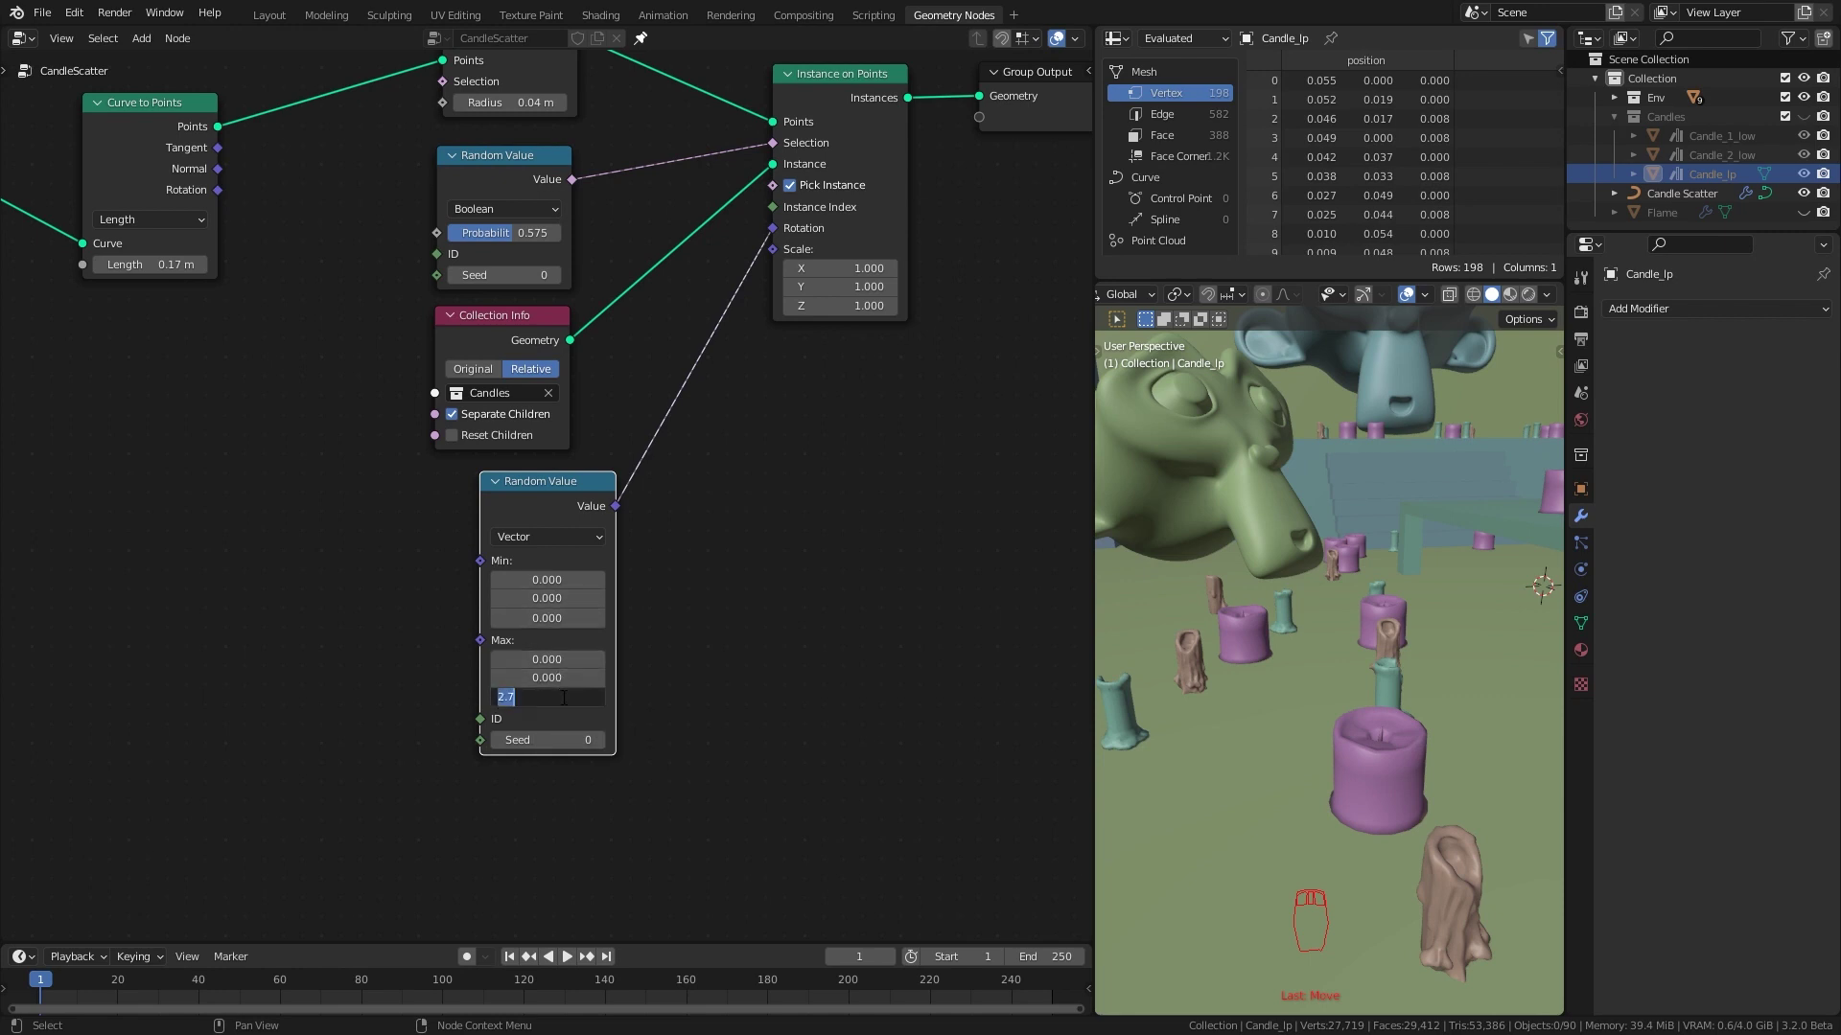
text(tau)
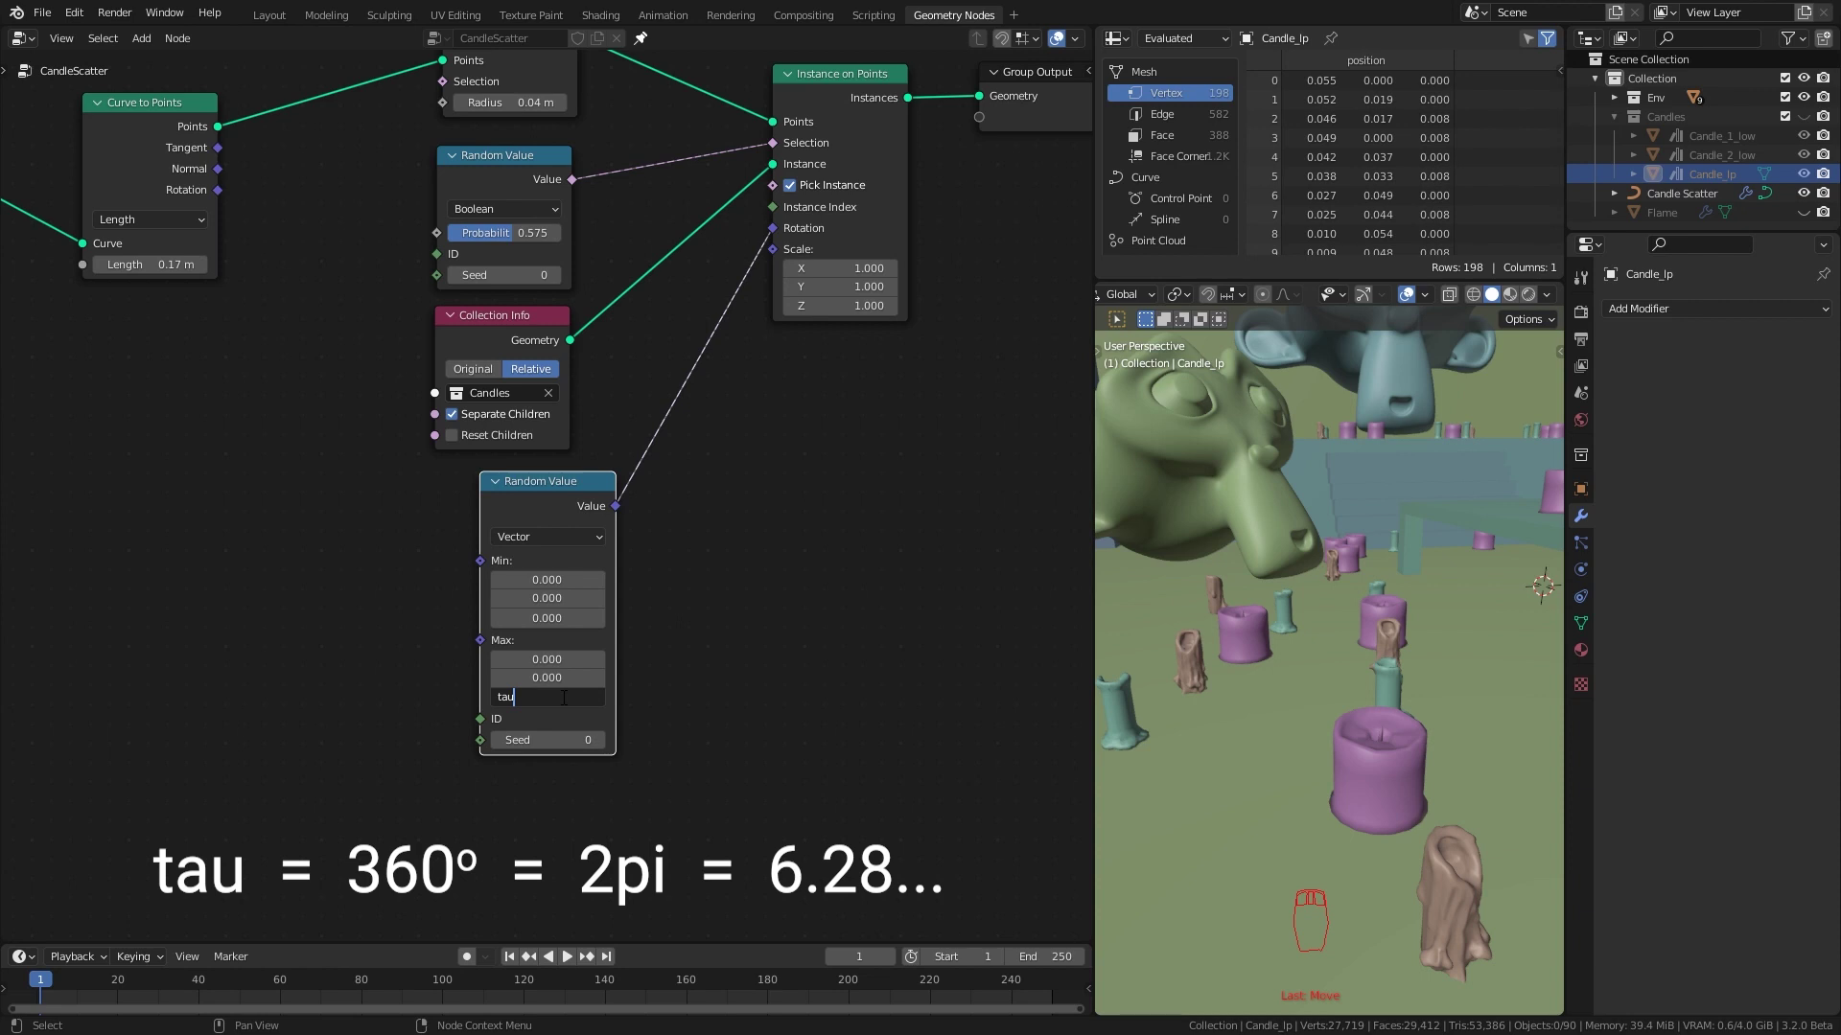
key(Return)
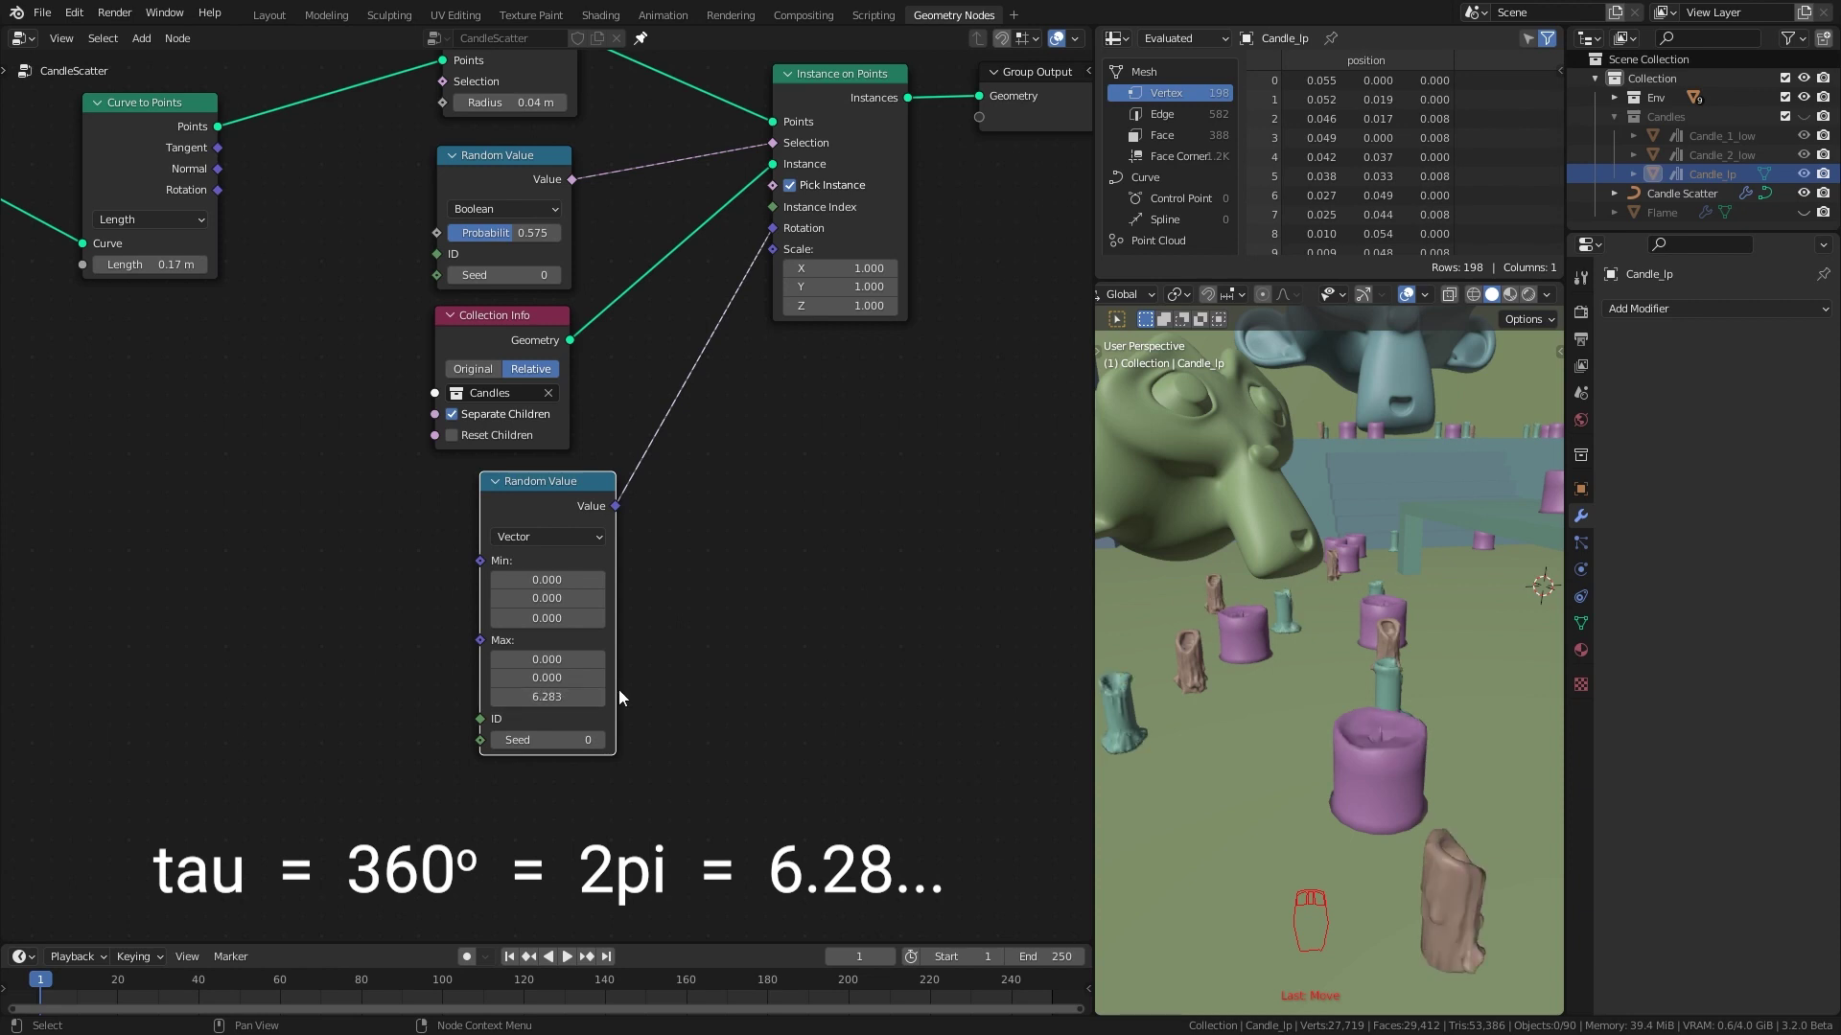
Align the rotation Random Value node beneath the Collection Info node and check the rotated candles in the viewport
drag(548, 508, 553, 516)
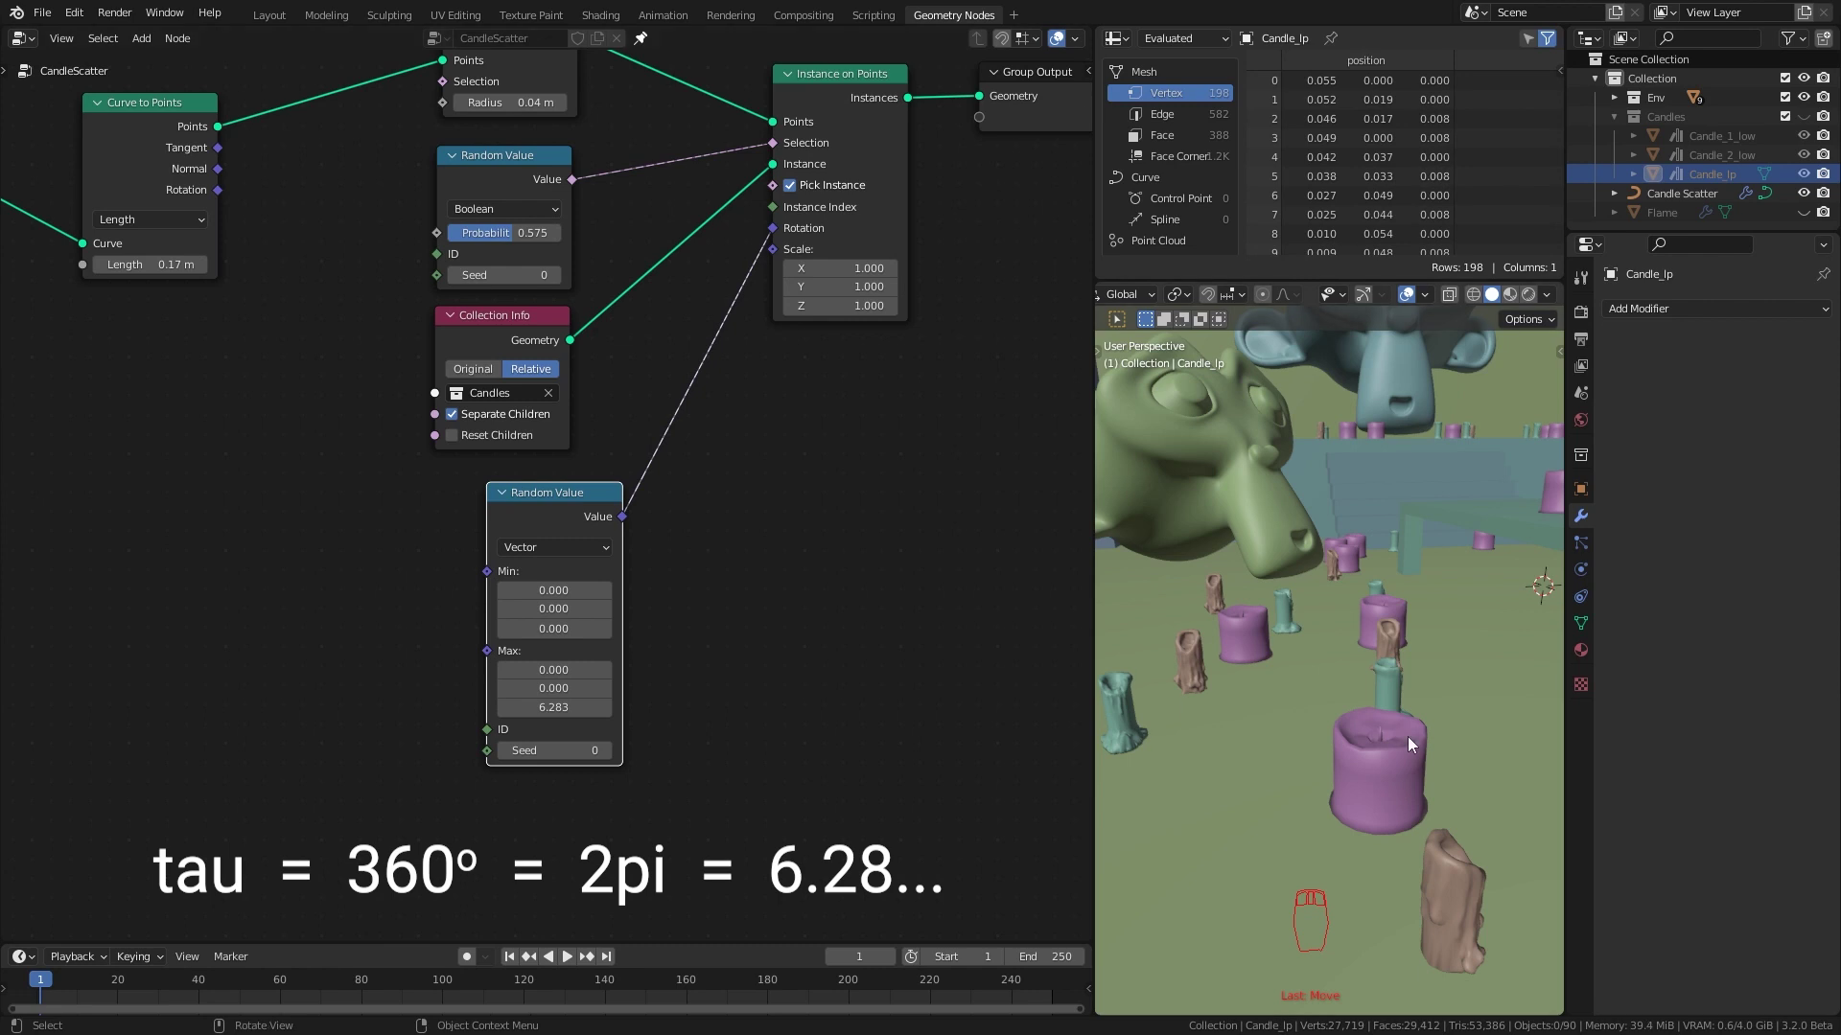
middle_drag(1429, 738, 1469, 782)
drag(590, 510, 523, 511)
middle_drag(1179, 604, 1299, 714)
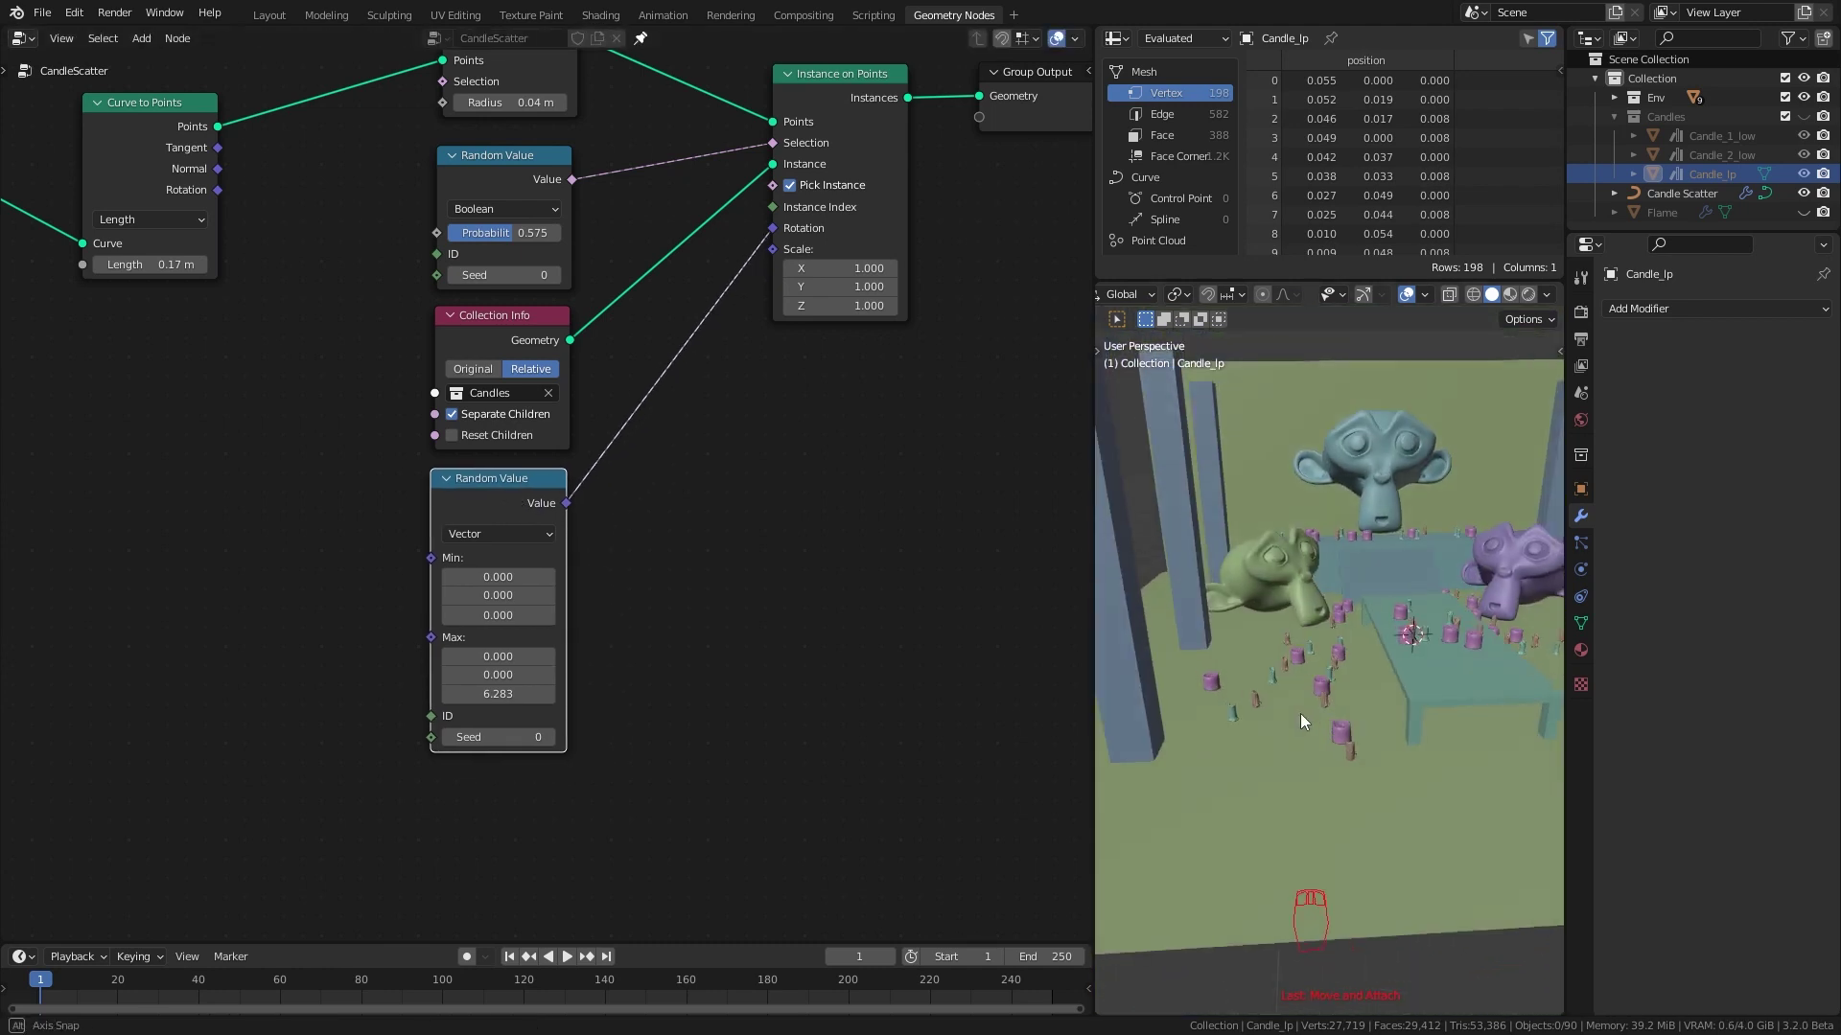
Add another vector Random Value node connected to the Scale input of Instance on Points
scroll(755, 594, down, 2)
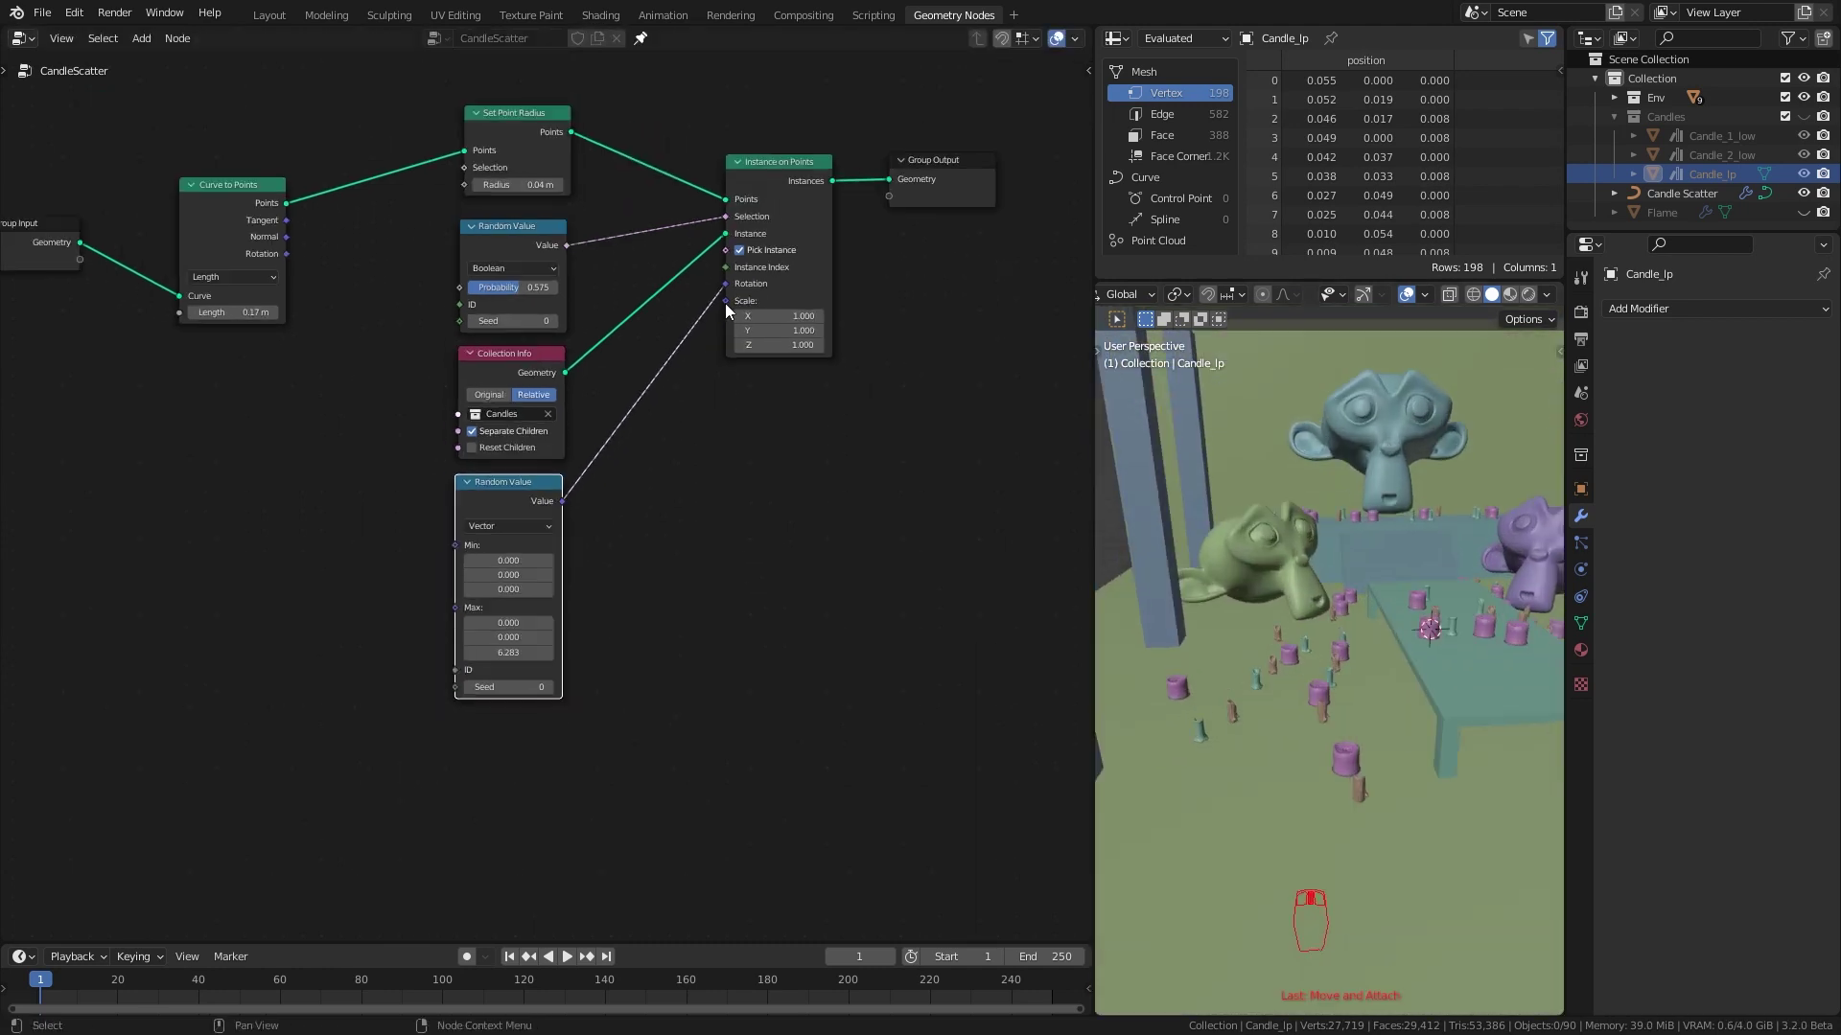
drag(724, 301, 762, 497)
text(rando)
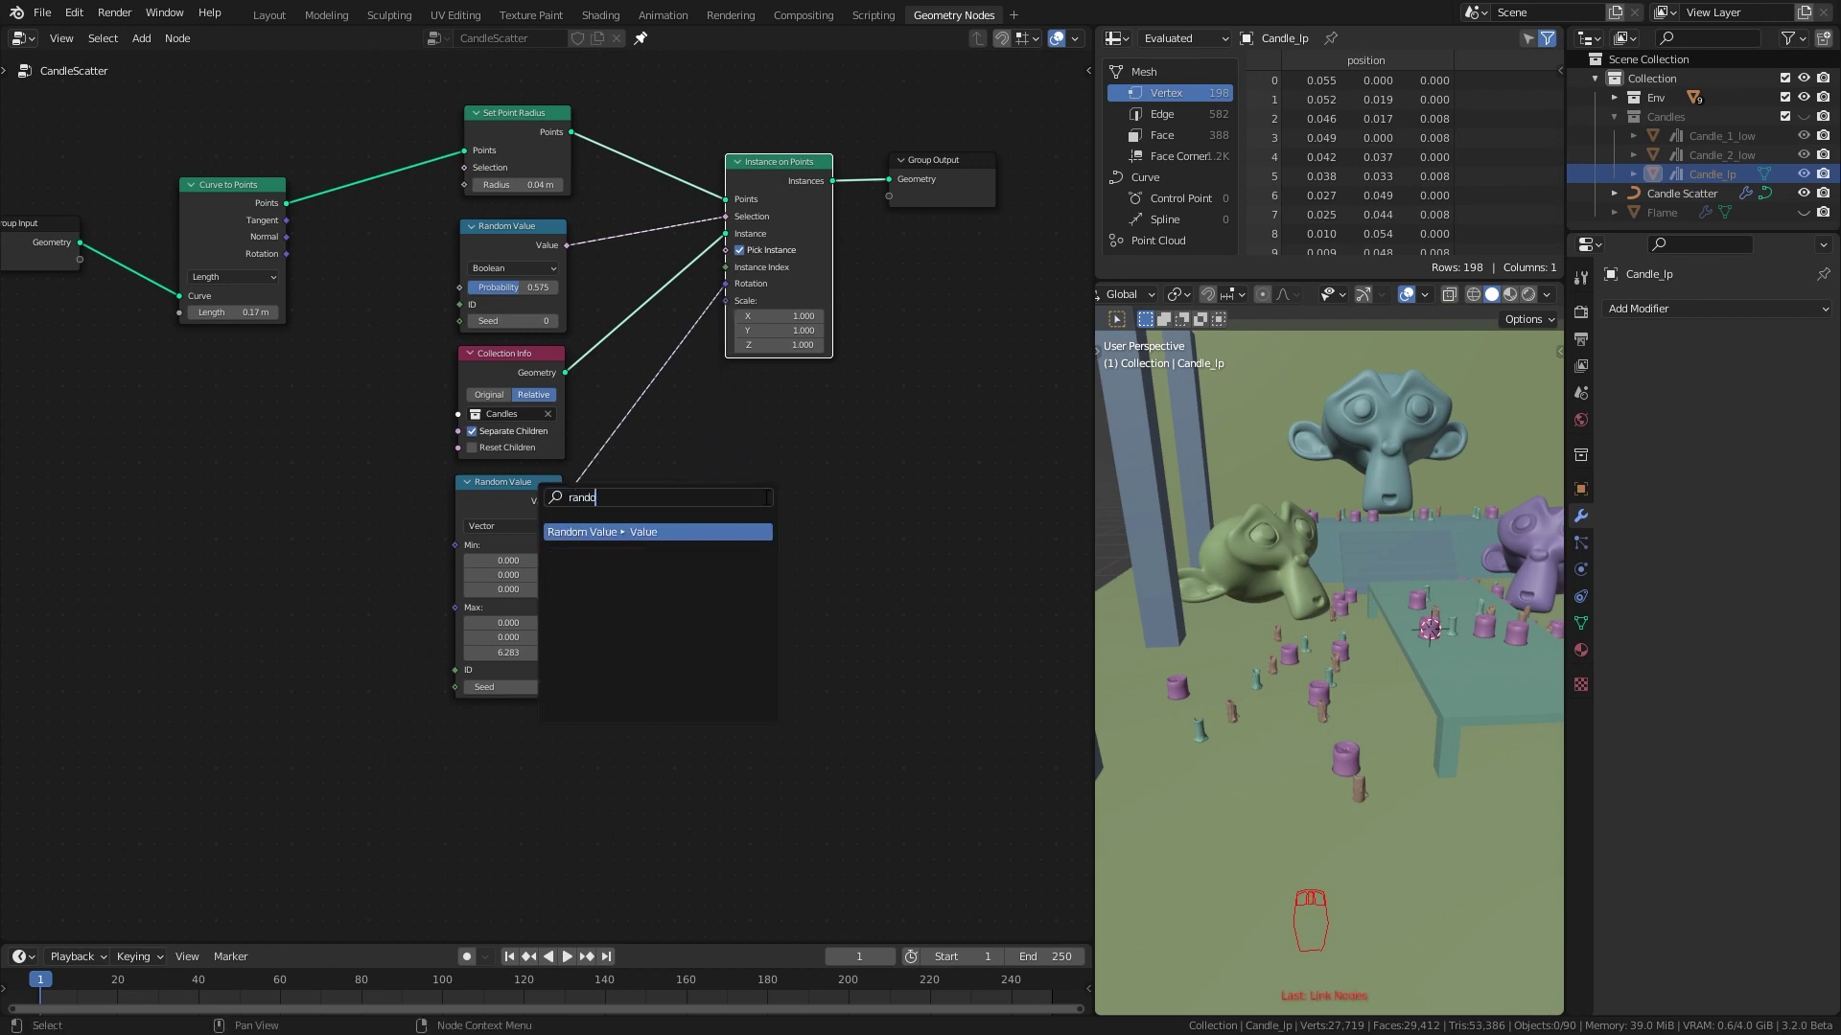
click(719, 531)
scroll(831, 613, up, 2)
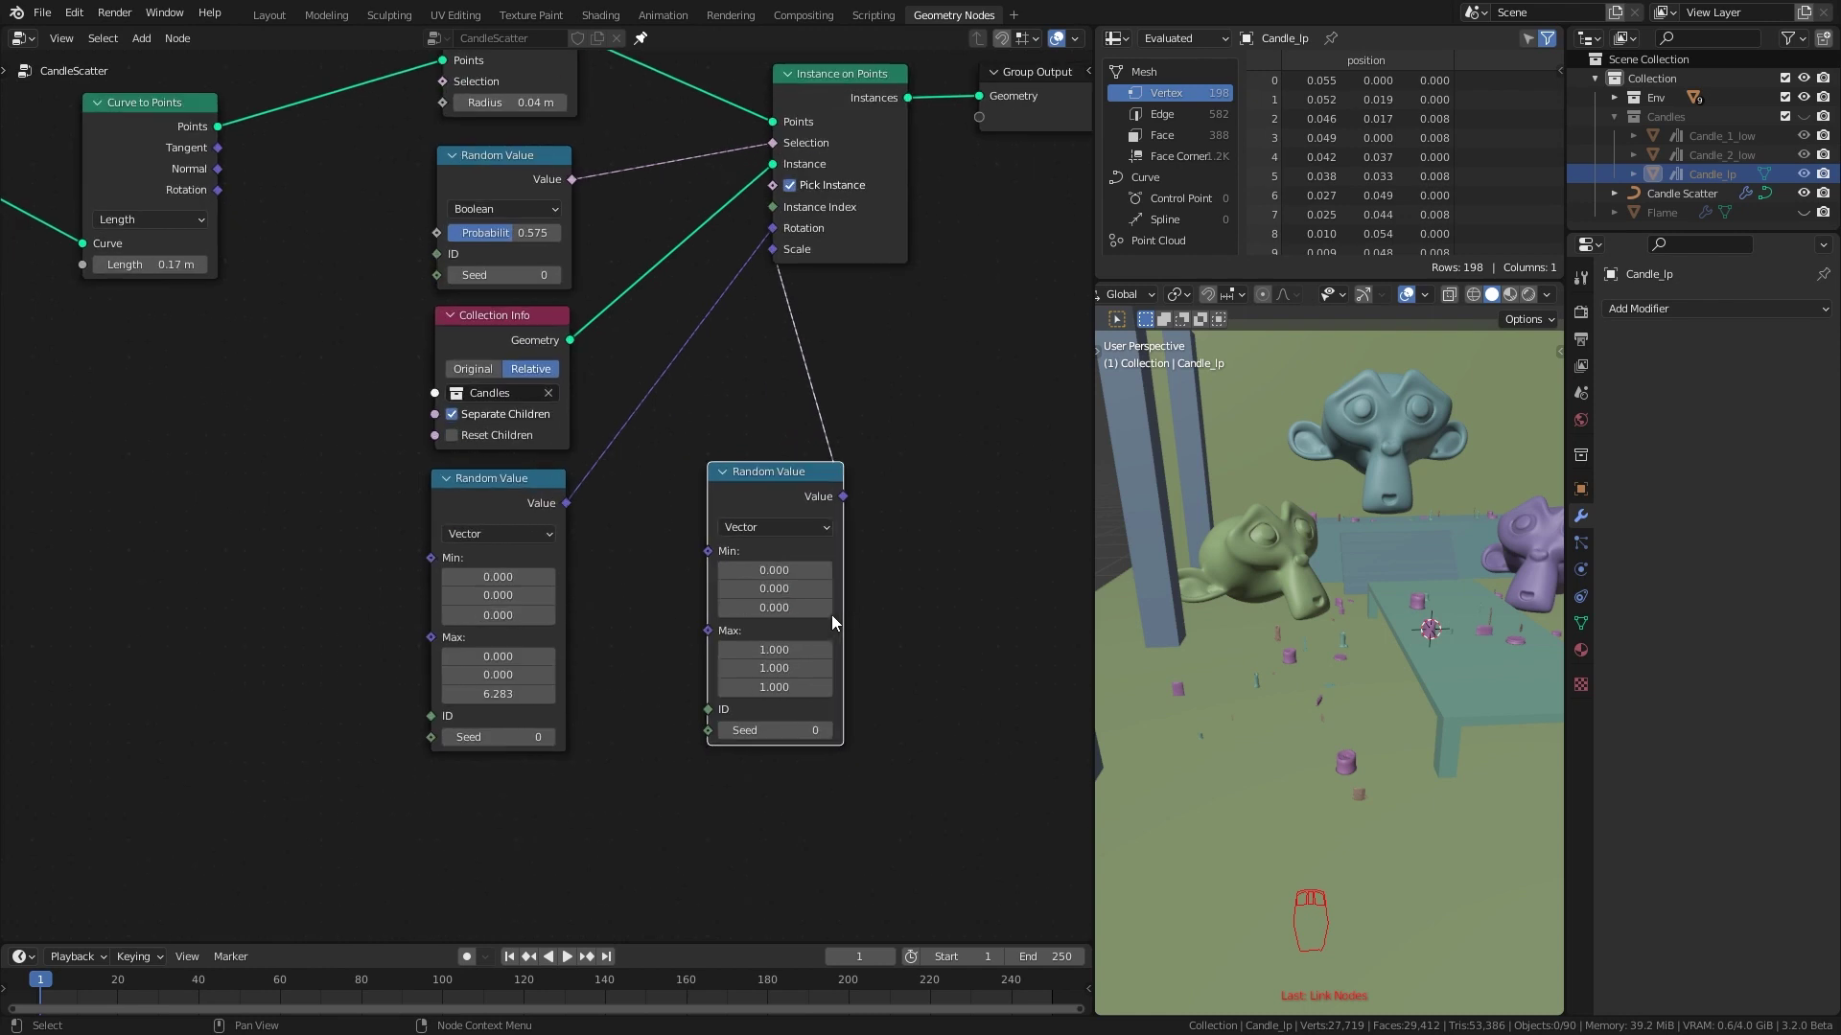
Set the scale Random Value's minimum to 0.9 on X and Y and 0.7 on Z
scroll(859, 595, up, 2)
drag(758, 530, 759, 573)
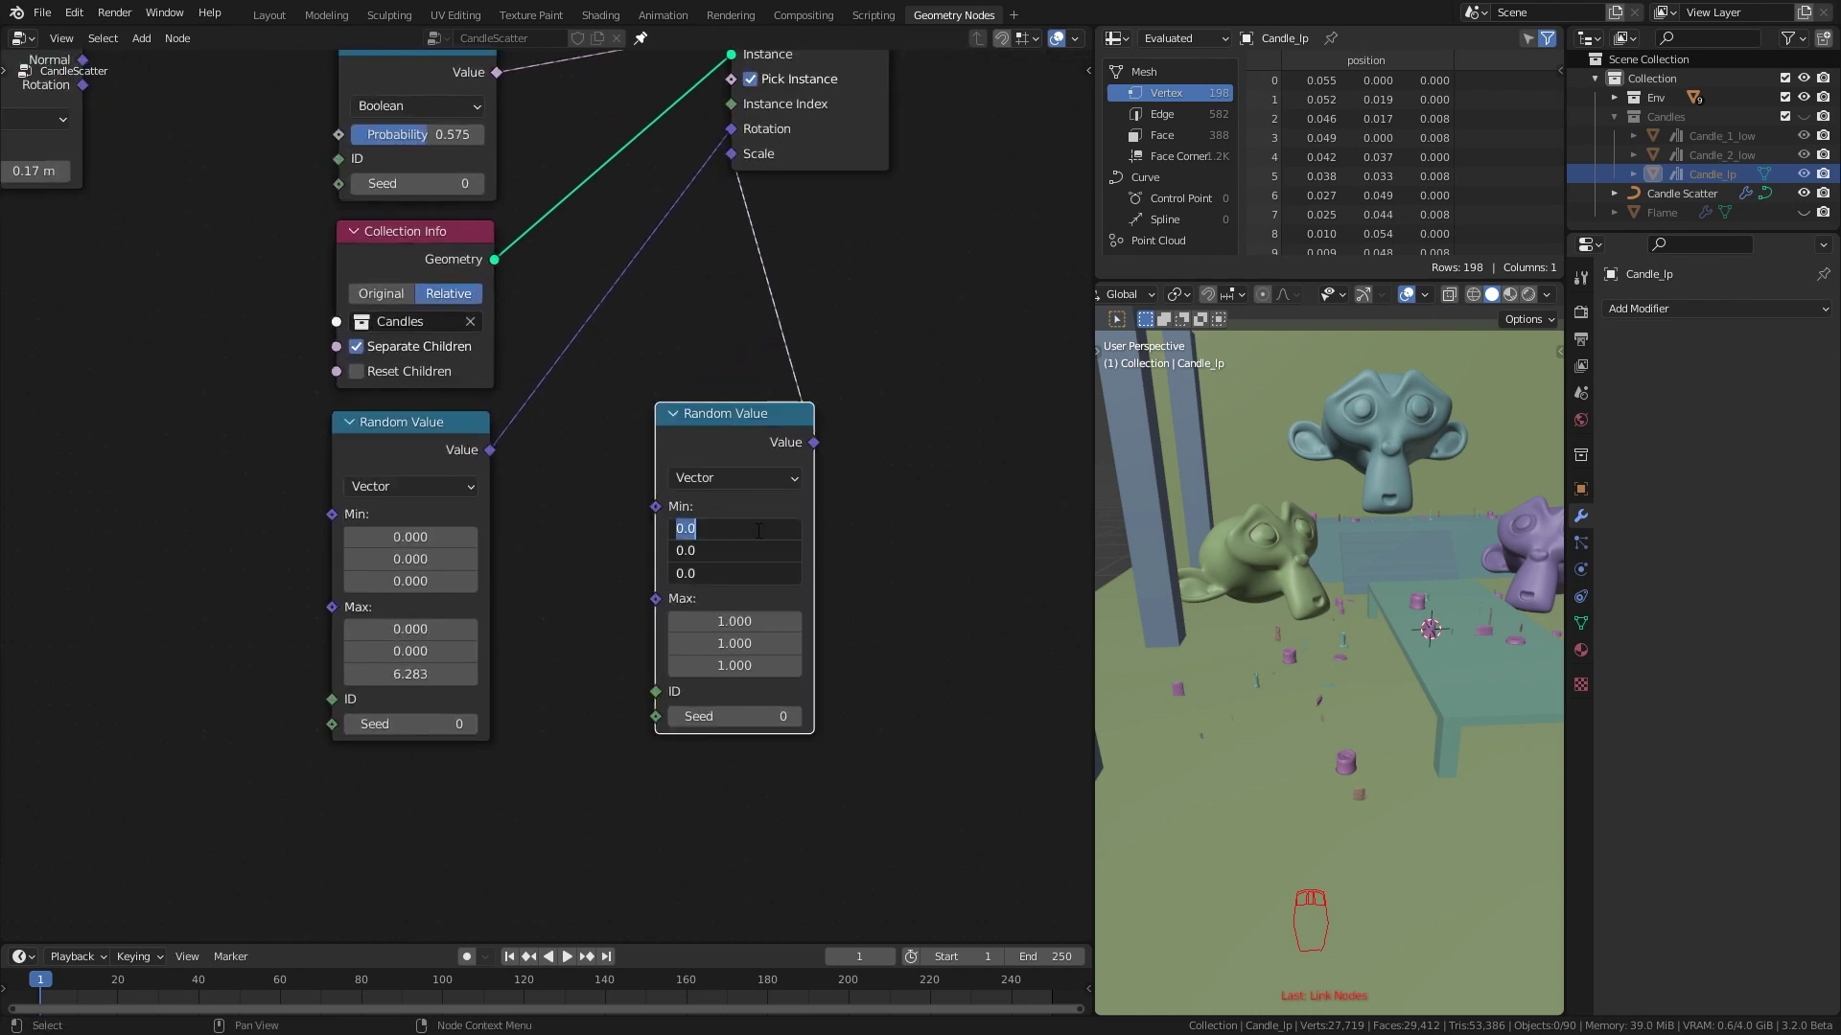
key(Return)
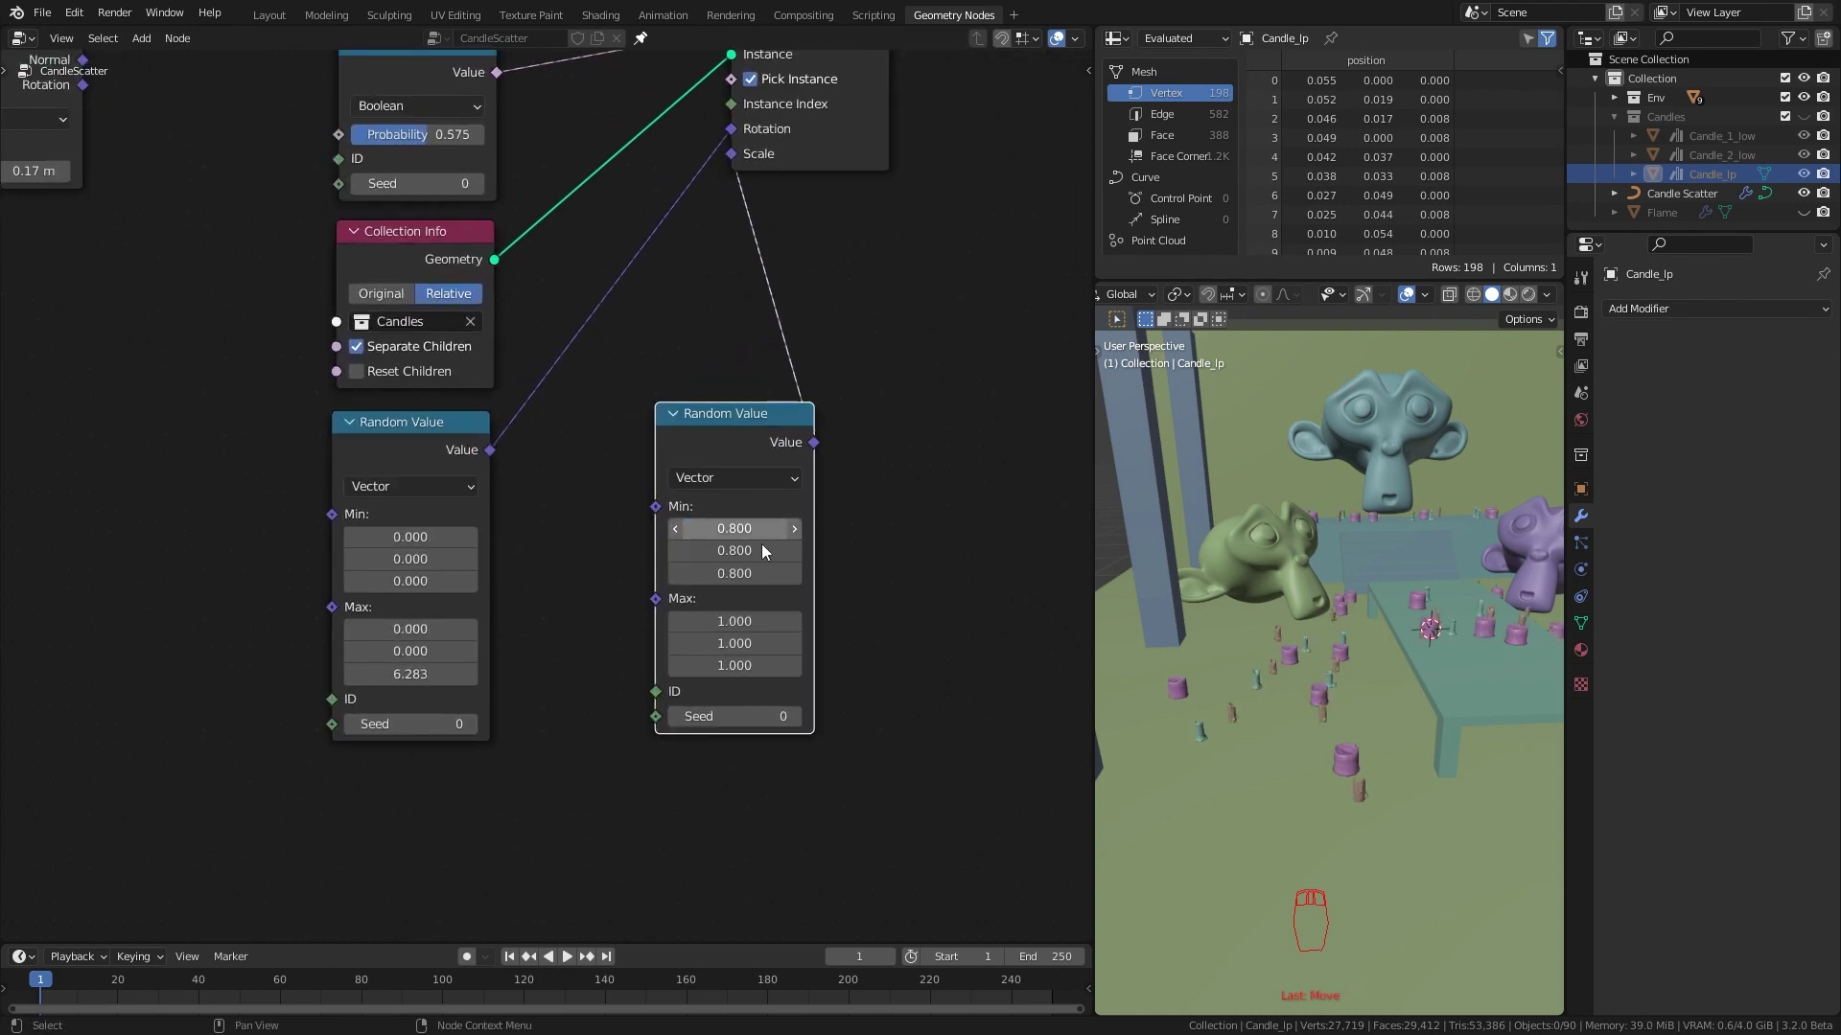
scroll(873, 636, up, 1)
click(688, 582)
click(688, 582)
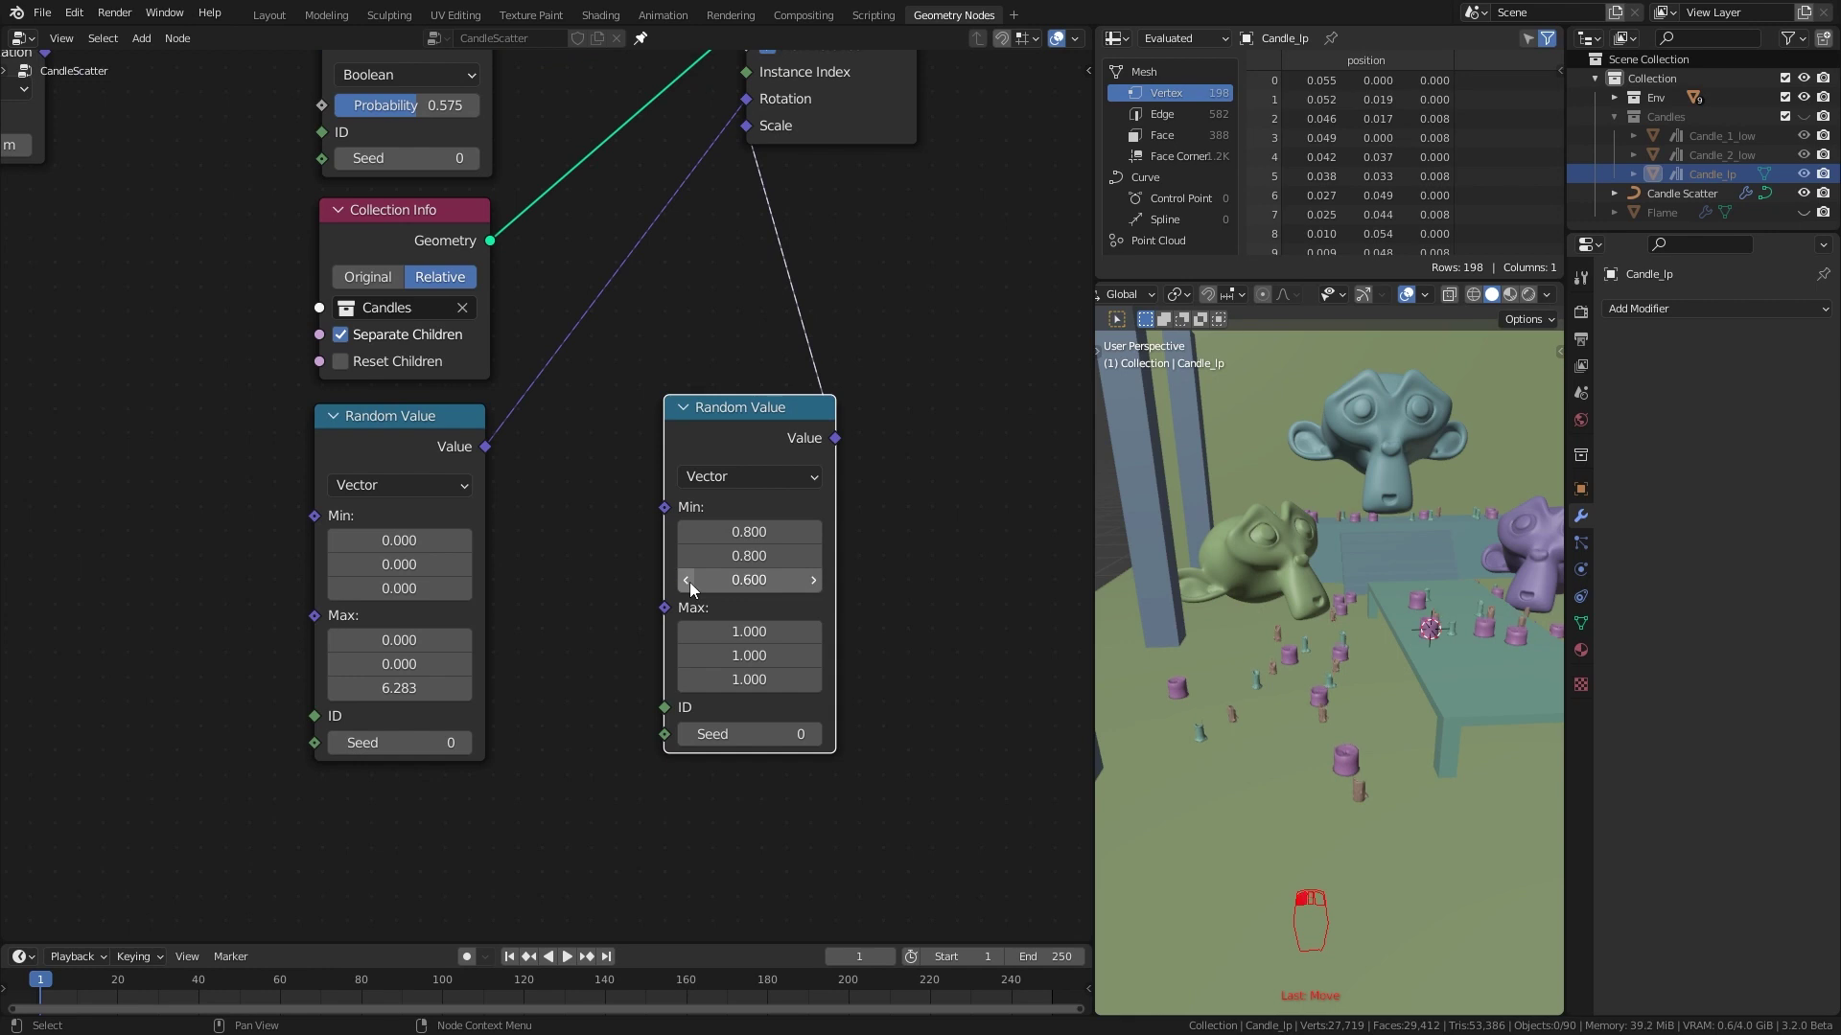
click(814, 581)
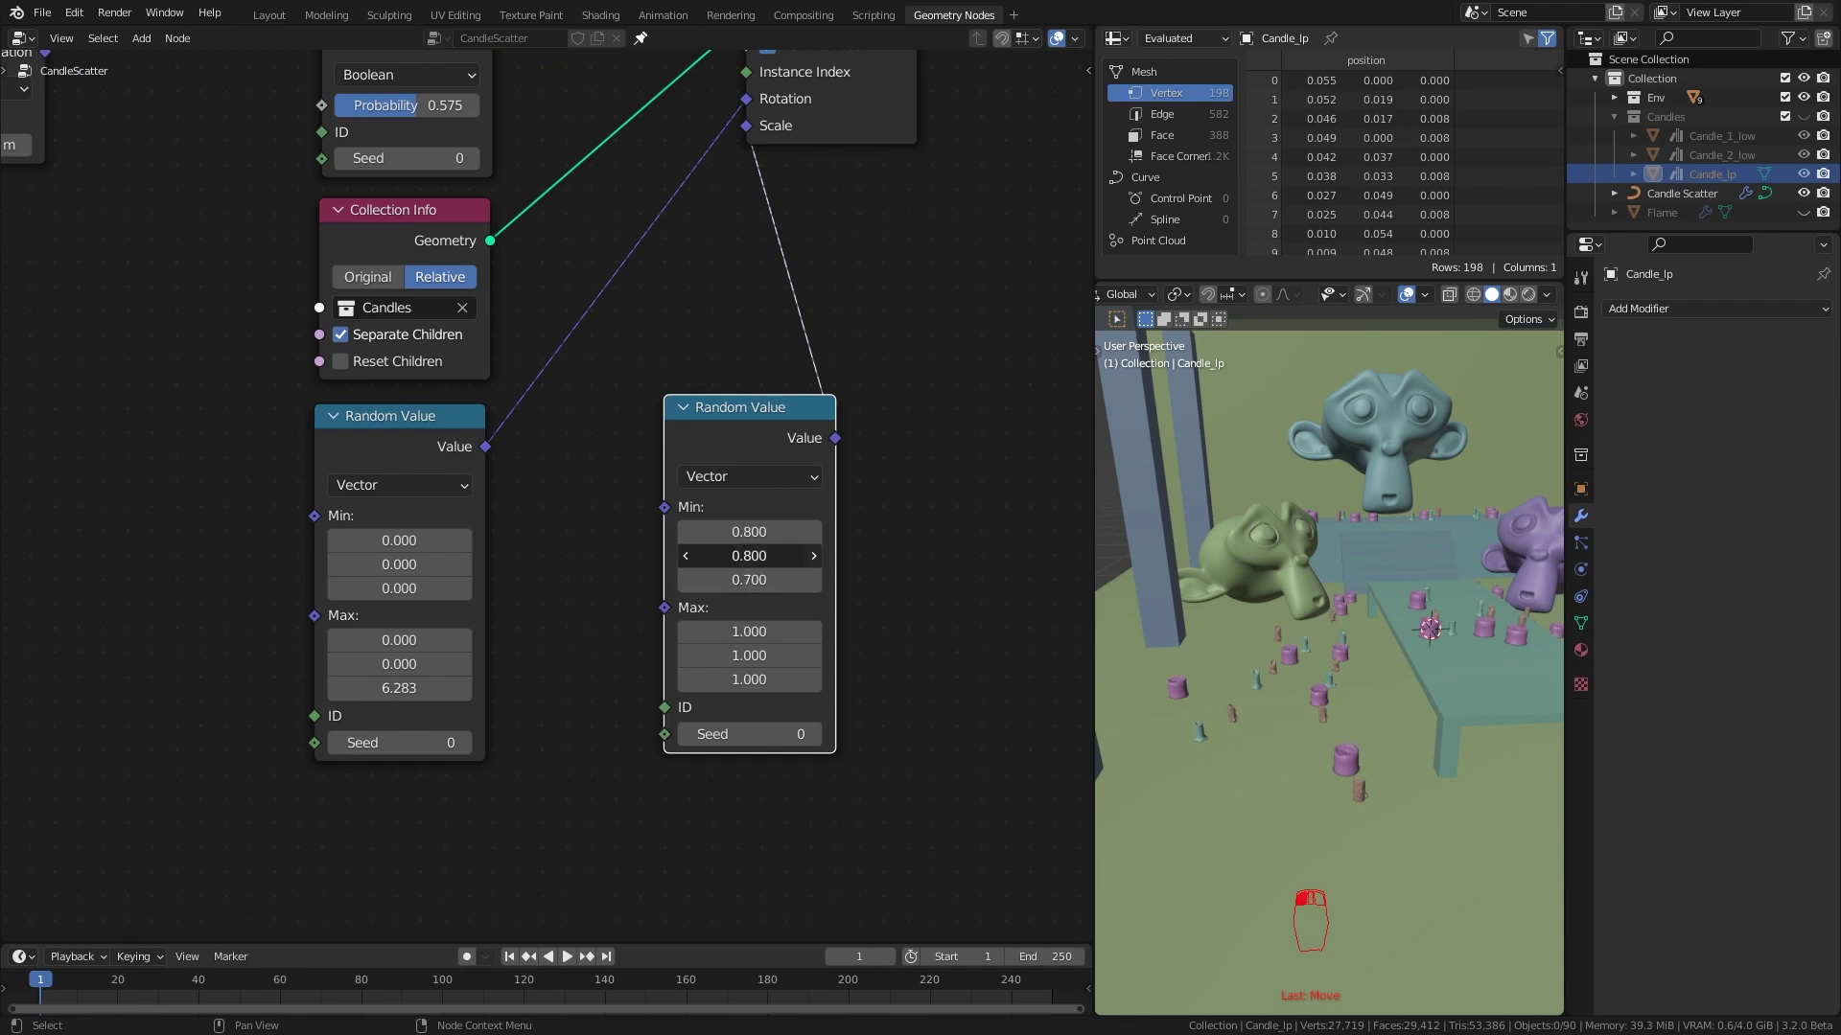
click(813, 556)
click(815, 529)
Set the scale Random Value's maximum to 1.1 on X and Y and 1.3 on Z, and check the candles
scroll(1300, 749, up, 3)
middle_drag(1300, 749, 1293, 744)
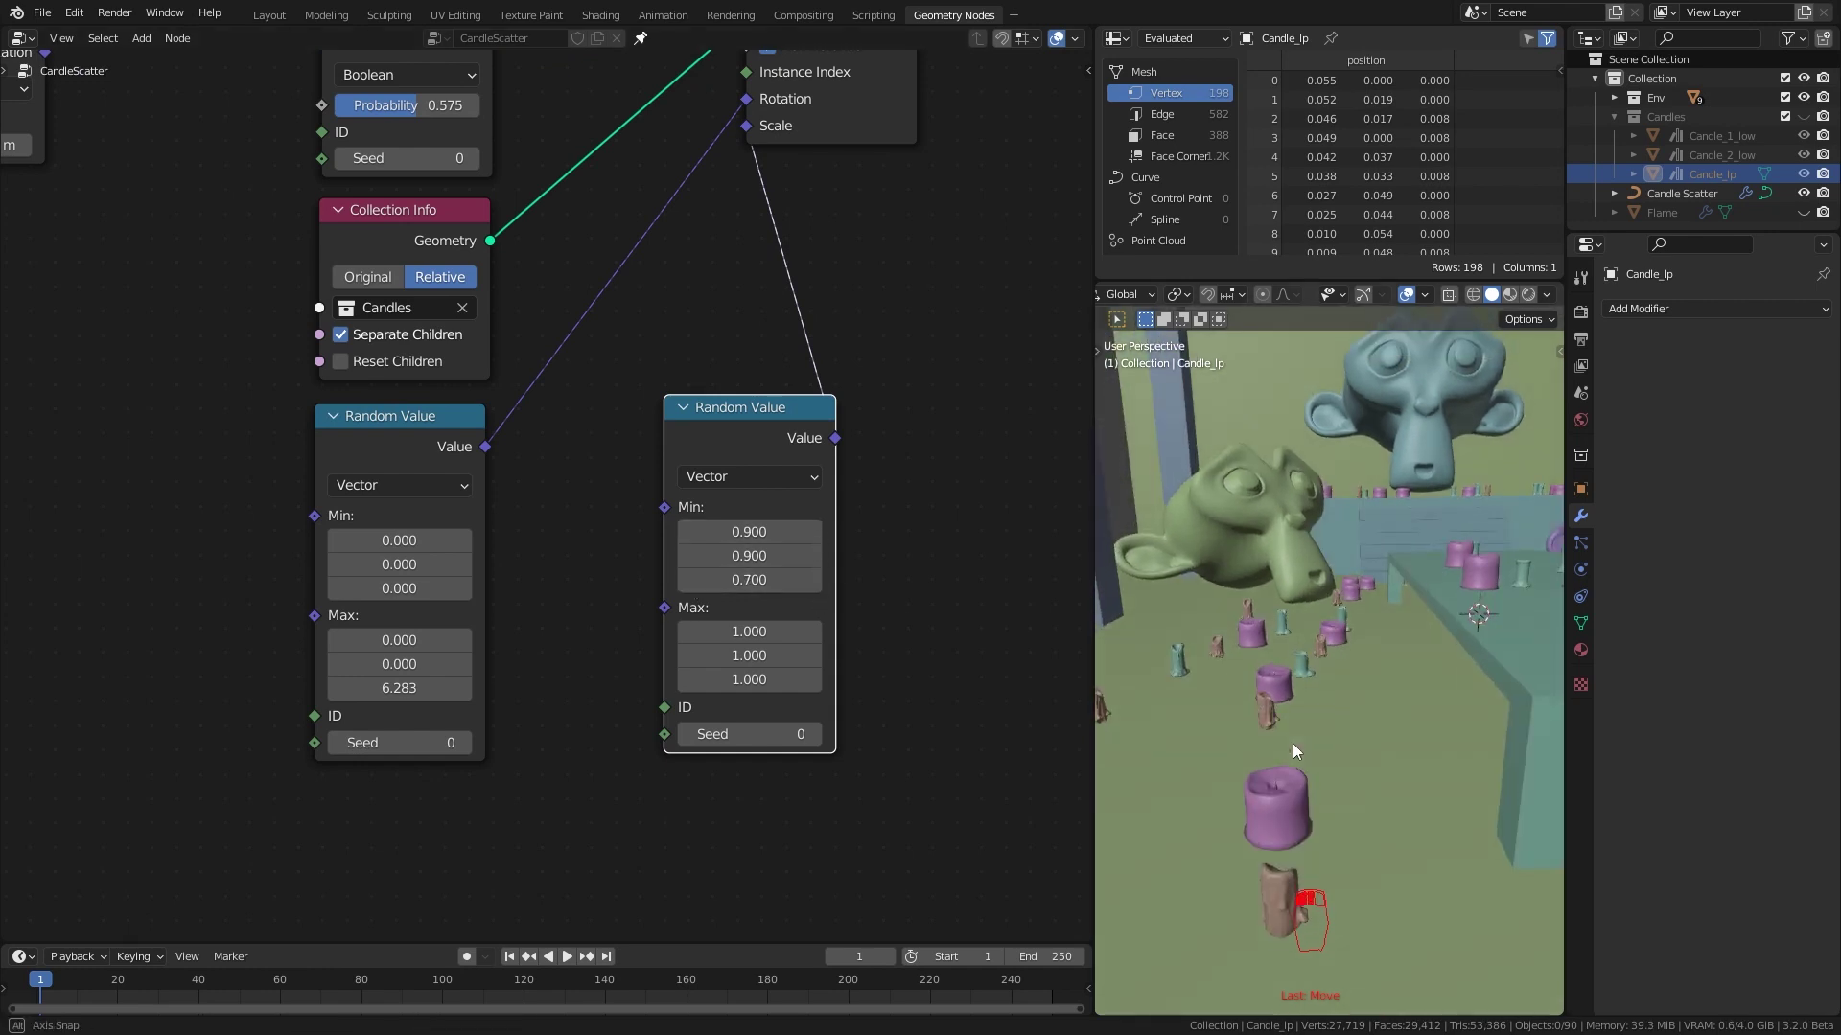
click(816, 631)
click(815, 654)
click(813, 679)
click(813, 679)
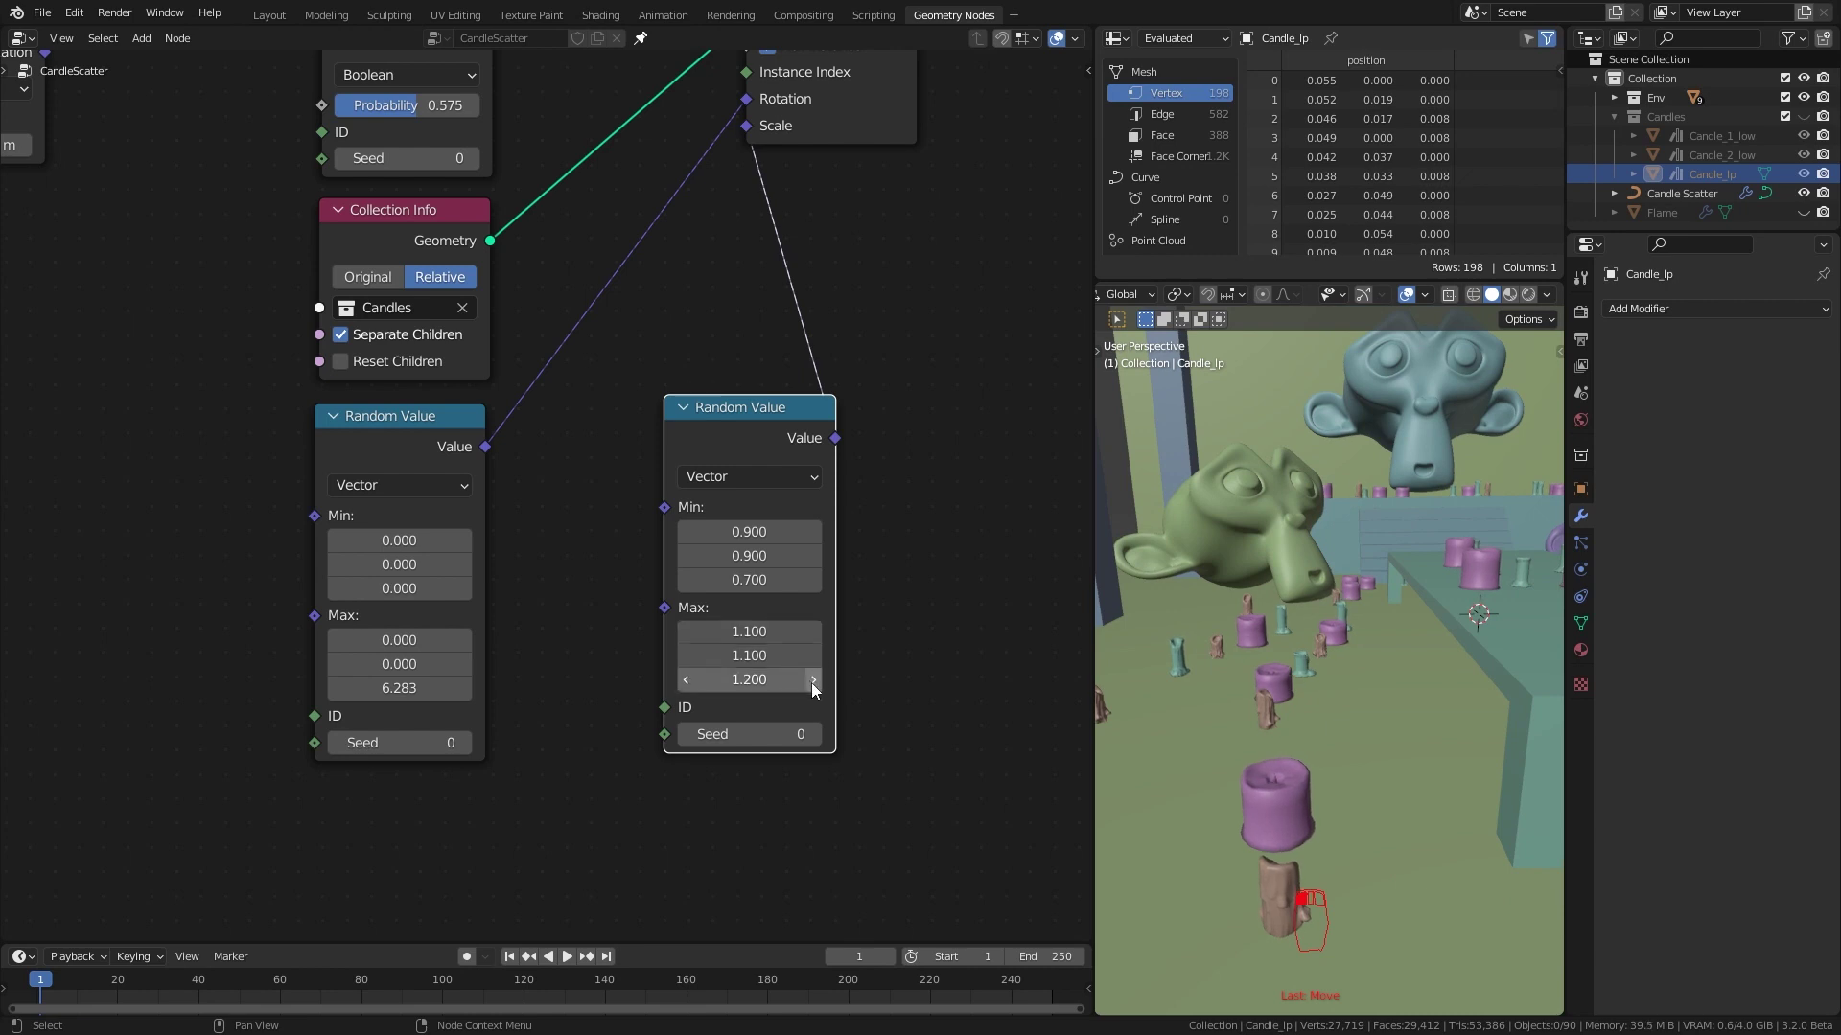
scroll(1371, 698, down, 5)
mouse_move(1370, 699)
middle_down()
mouse_move(1321, 705)
mouse_move(1365, 721)
middle_up()
scroll(1365, 721, up, 3)
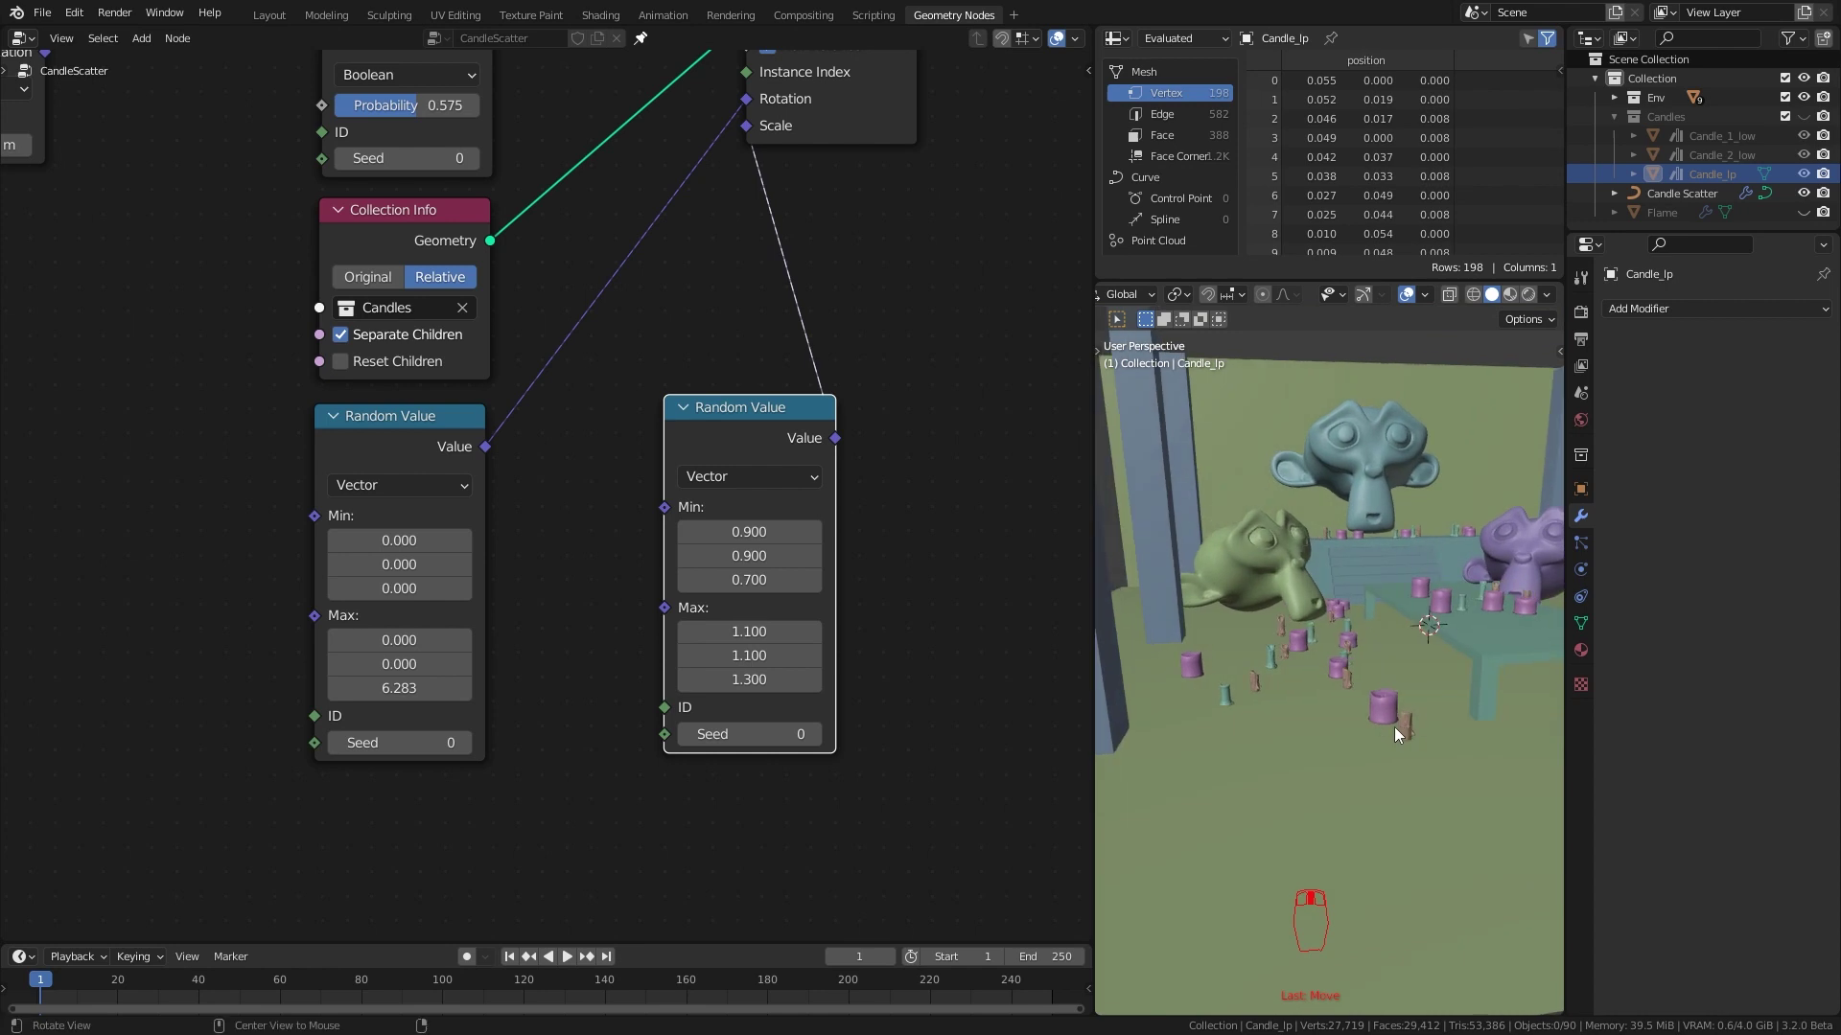
Insert a Vector Math node between the scale Random Value node and the Scale input of Instance on Points
scroll(673, 441, down, 1)
drag(673, 441, 618, 469)
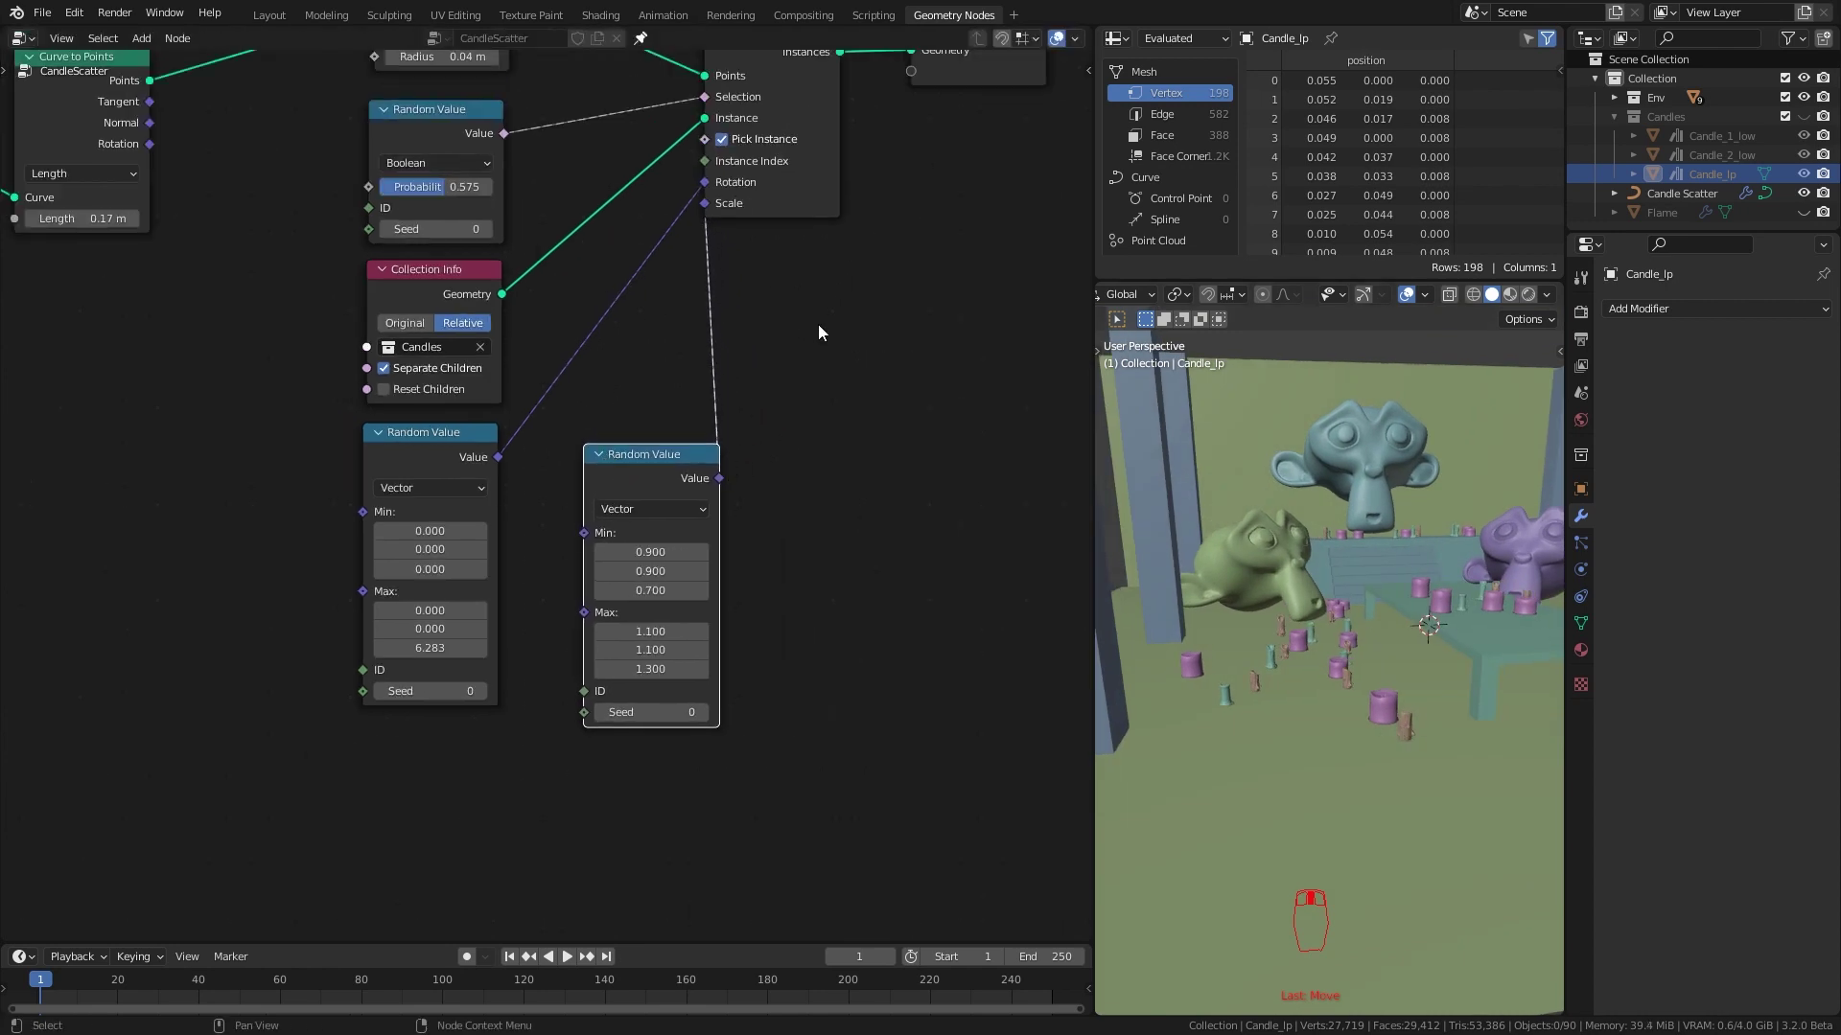
key(shift+a)
mouse_move(802, 498)
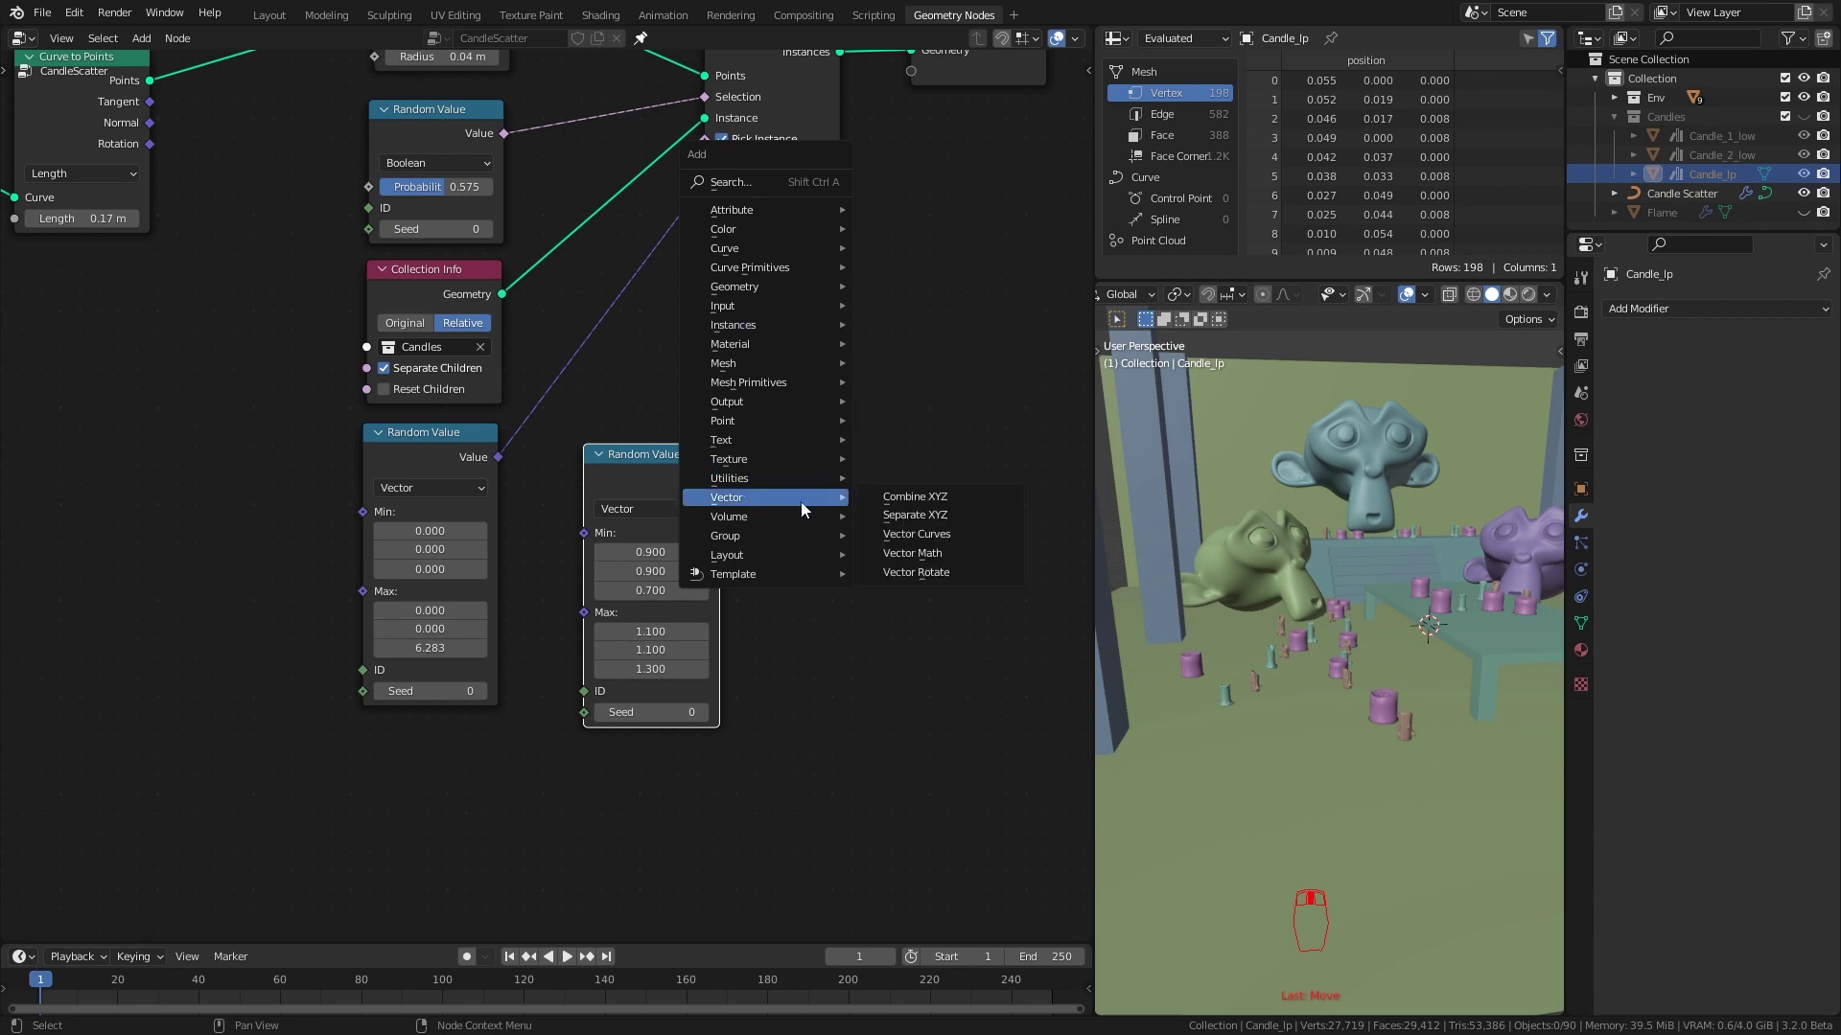
click(901, 560)
click(844, 278)
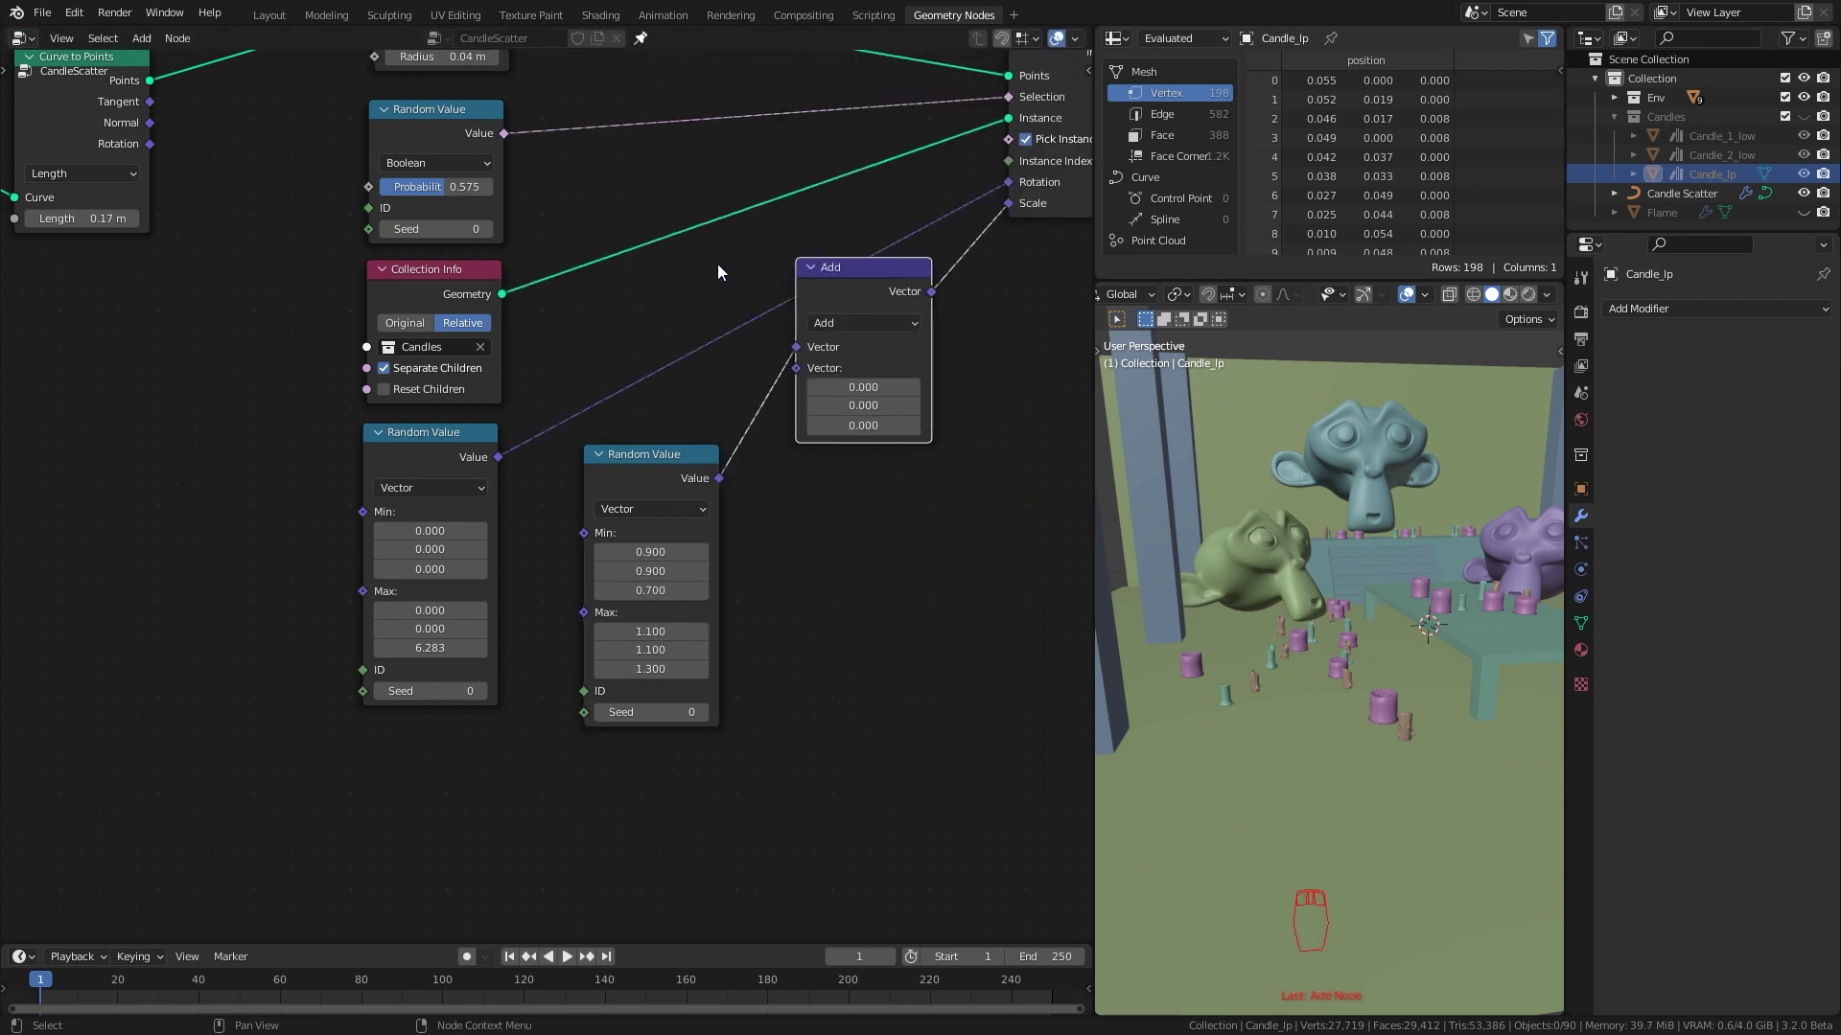
Switch the Vector Math node to Scale, place it beside the scale Random Value node and set its factor to 0.820
click(858, 326)
click(848, 640)
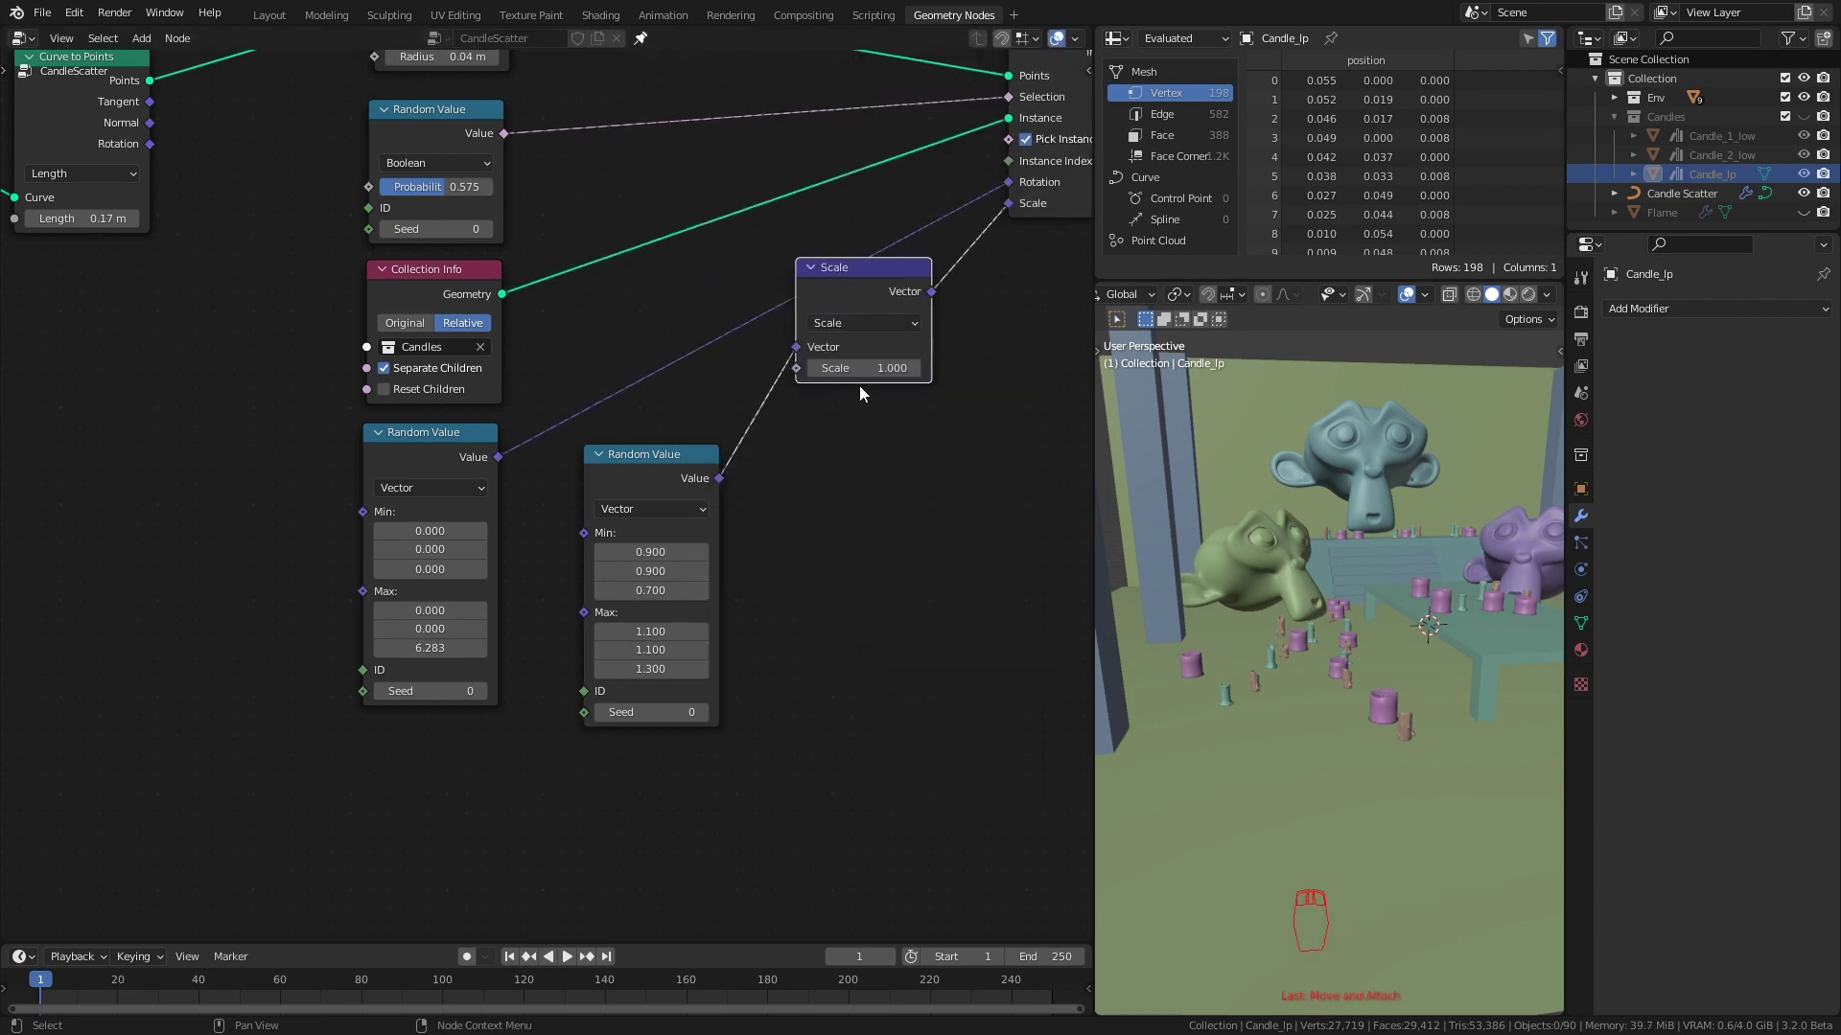
drag(861, 290, 844, 395)
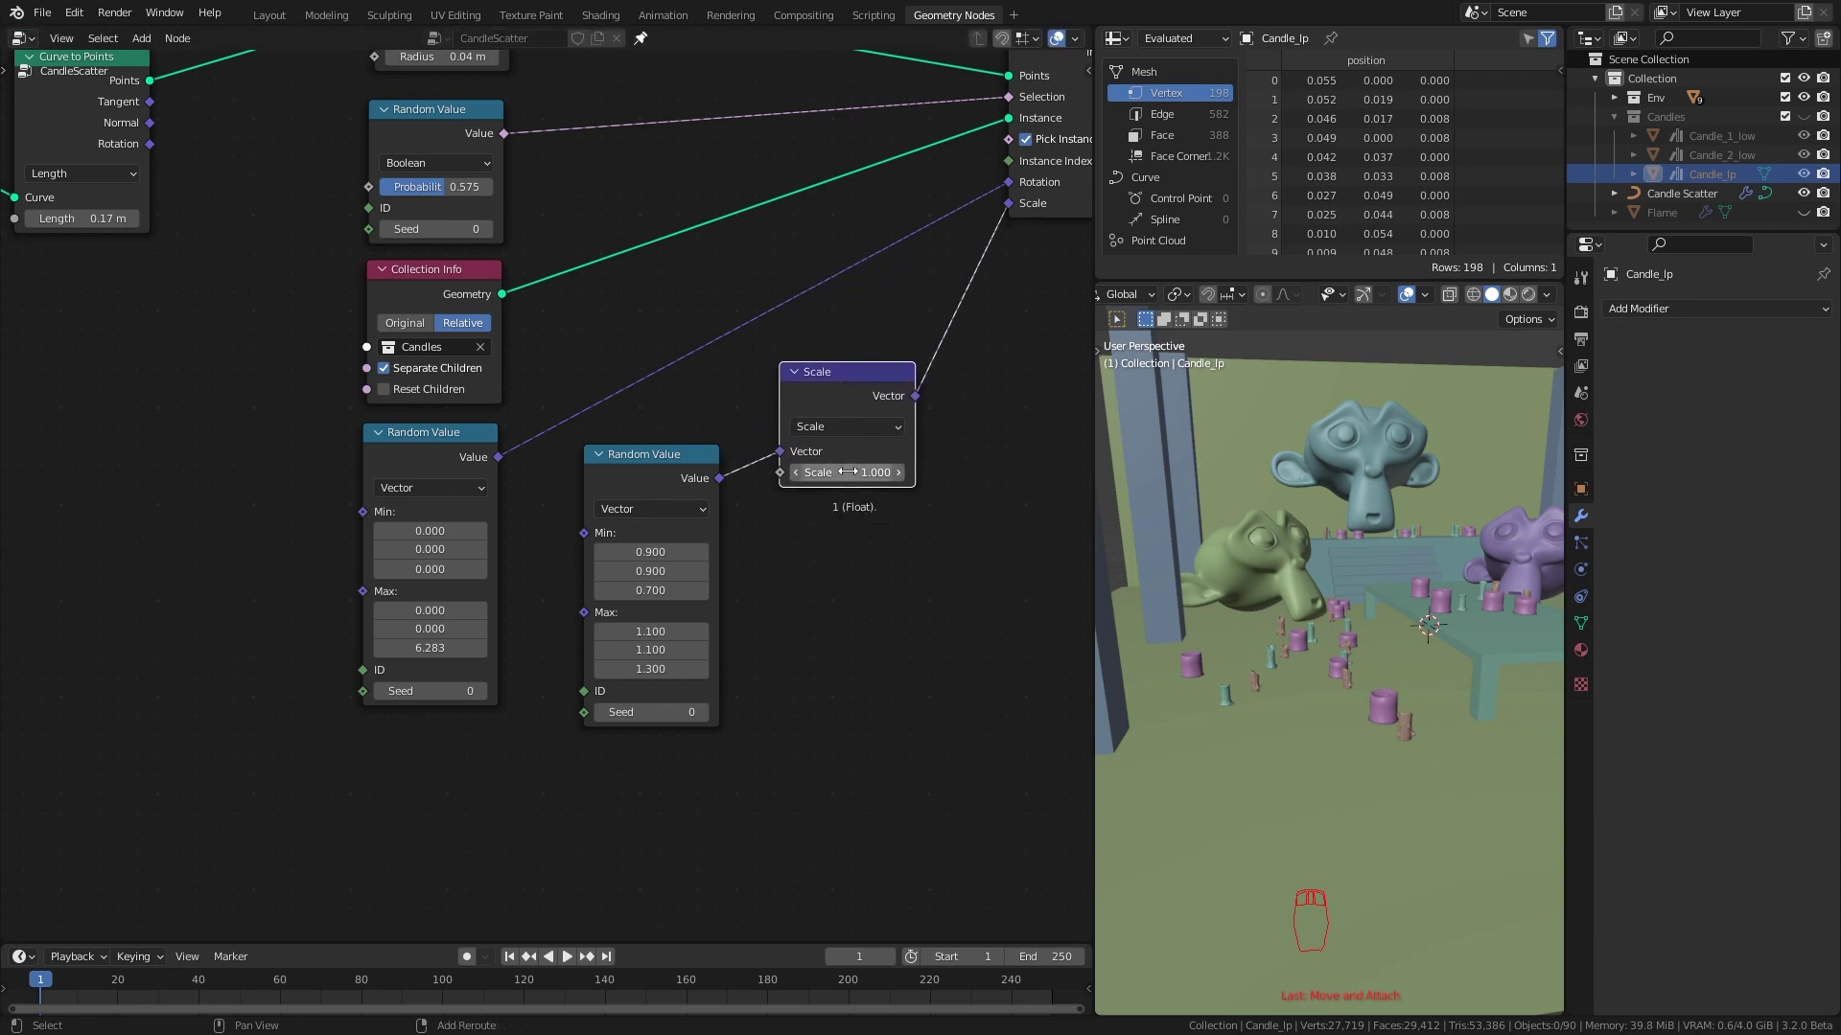
mouse_move(846, 472)
mouse_down()
mouse_move(831, 472)
mouse_move(867, 472)
mouse_up()
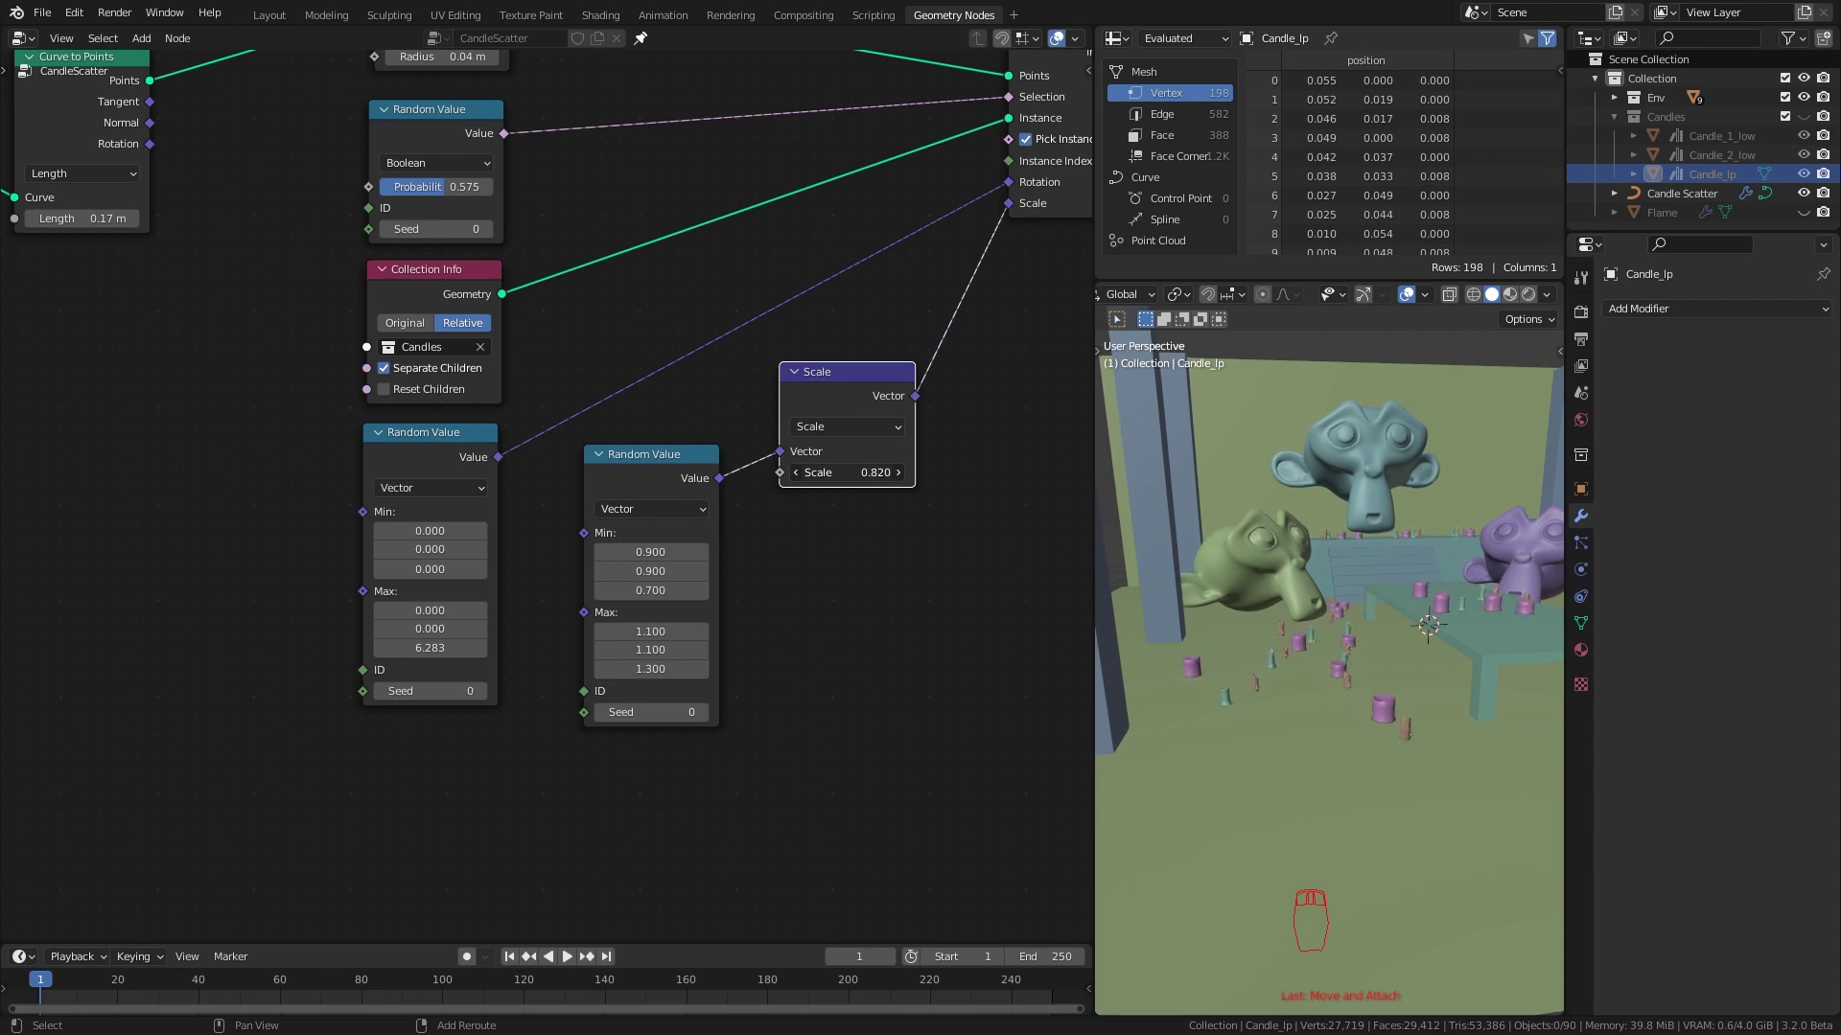
scroll(872, 567, down, 3)
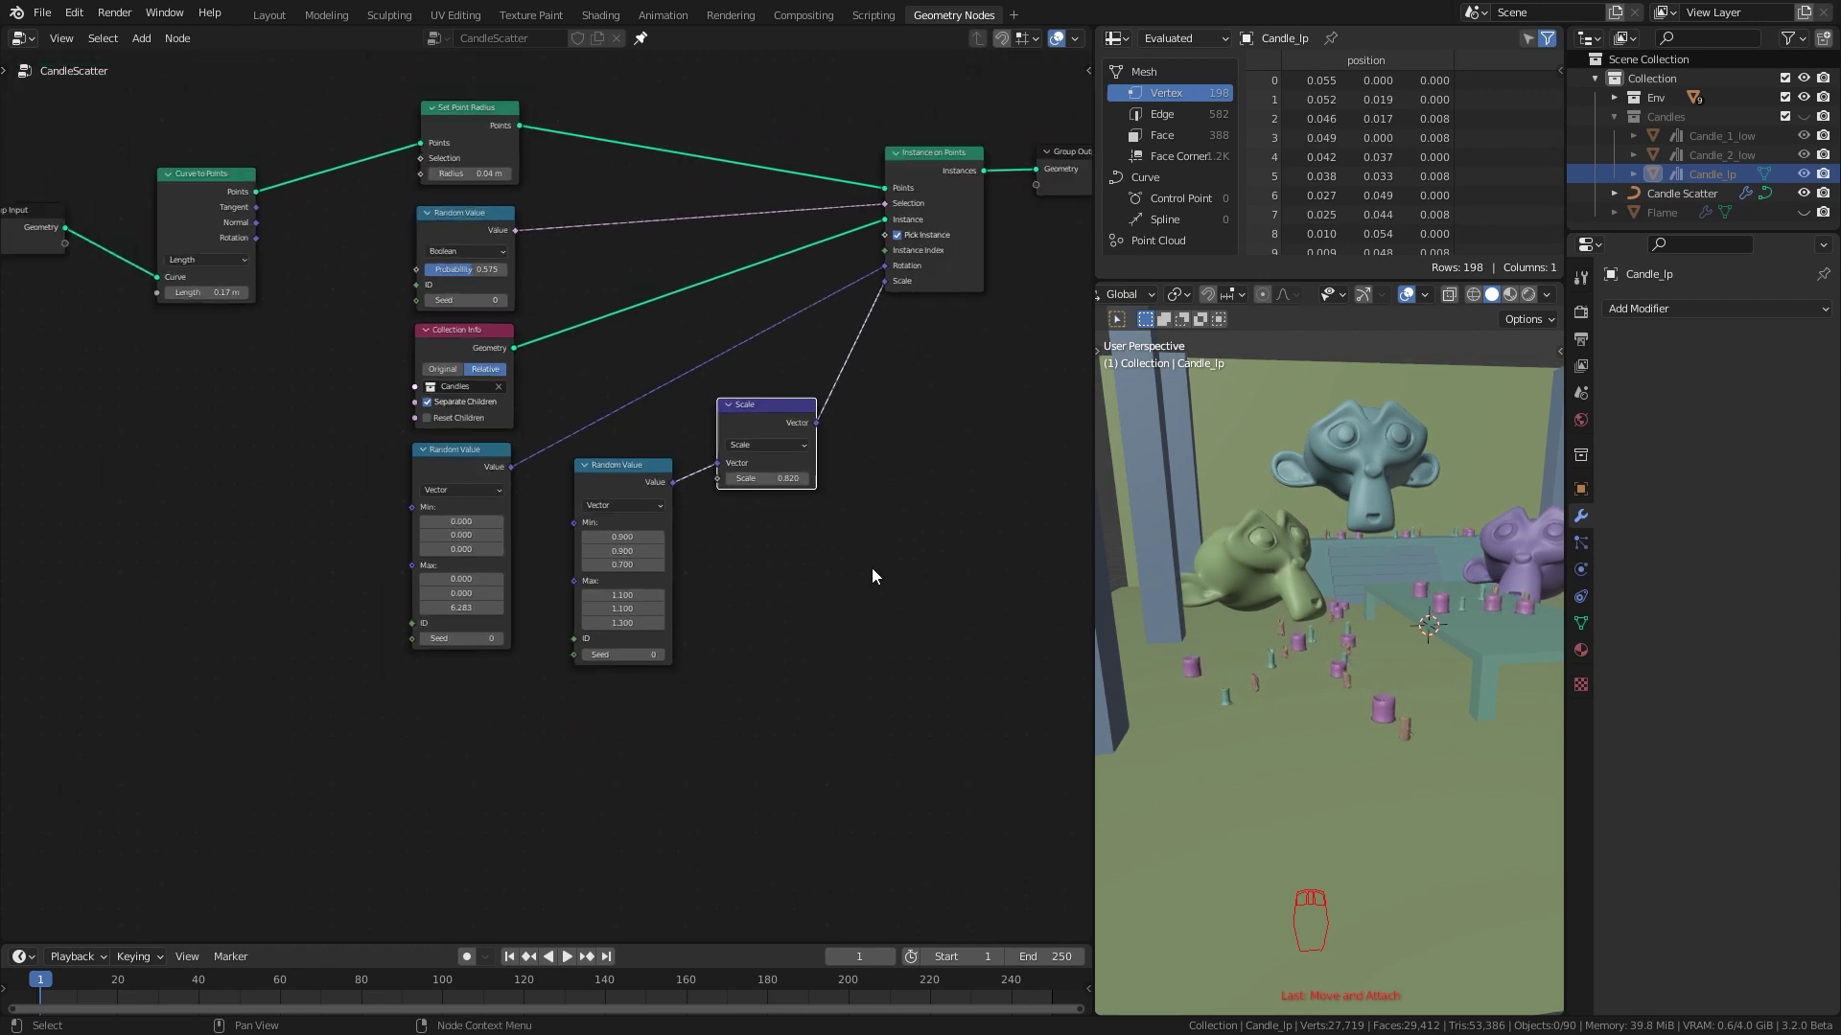
scroll(818, 443, down, 3)
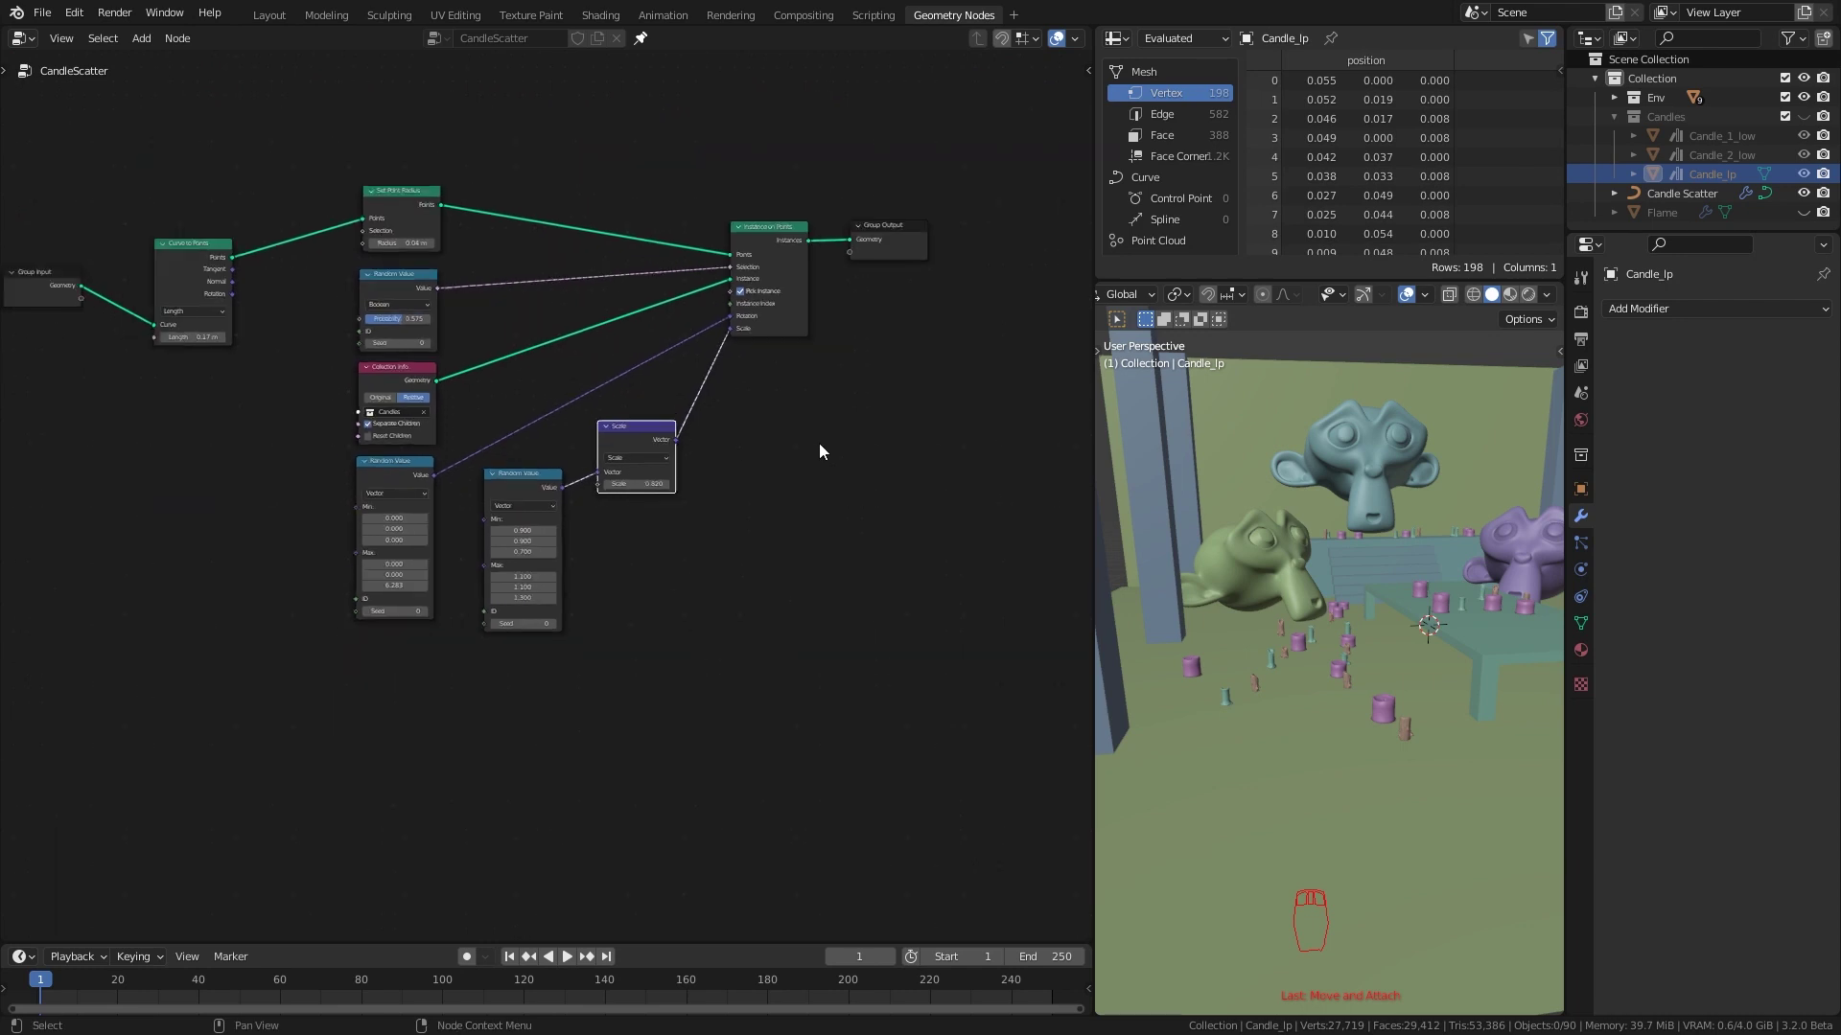
middle_drag(1336, 657, 1415, 752)
Expose the Vector Math node's Scale factor as a Group Input and rename that input Candle Scale
scroll(832, 497, up, 2)
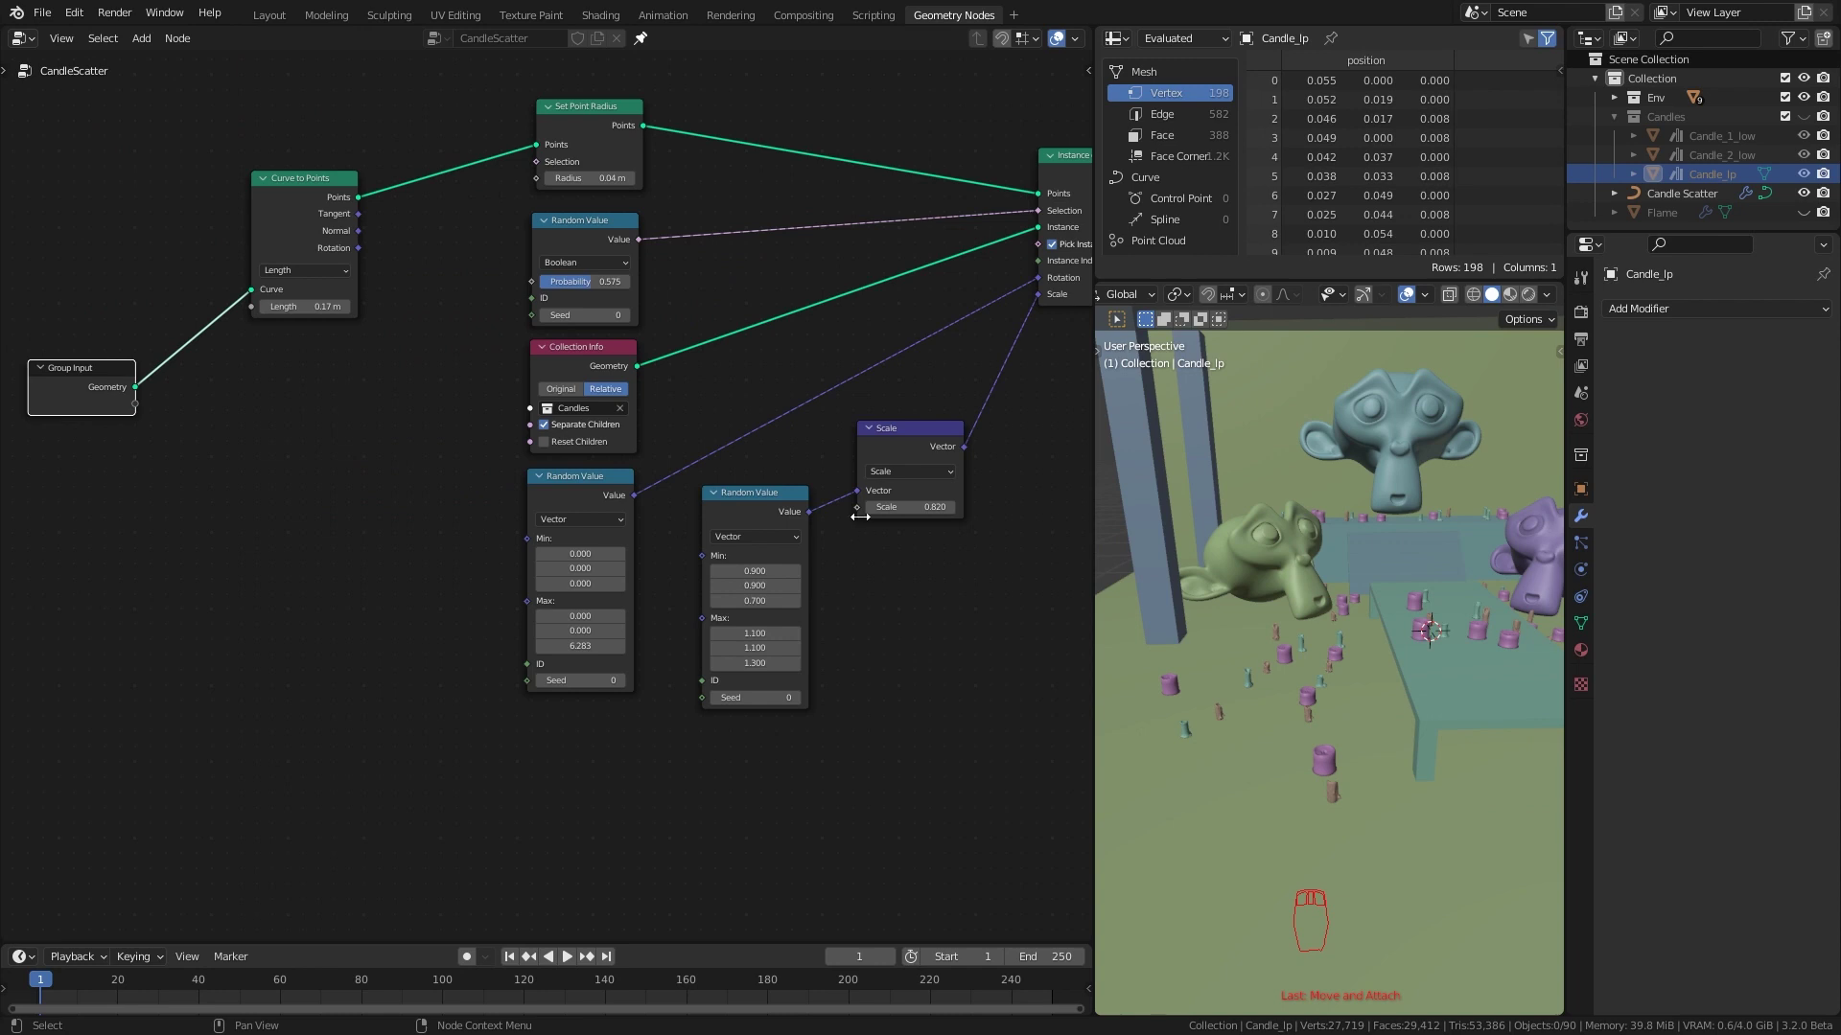
drag(855, 506, 140, 407)
key(n)
click(1083, 215)
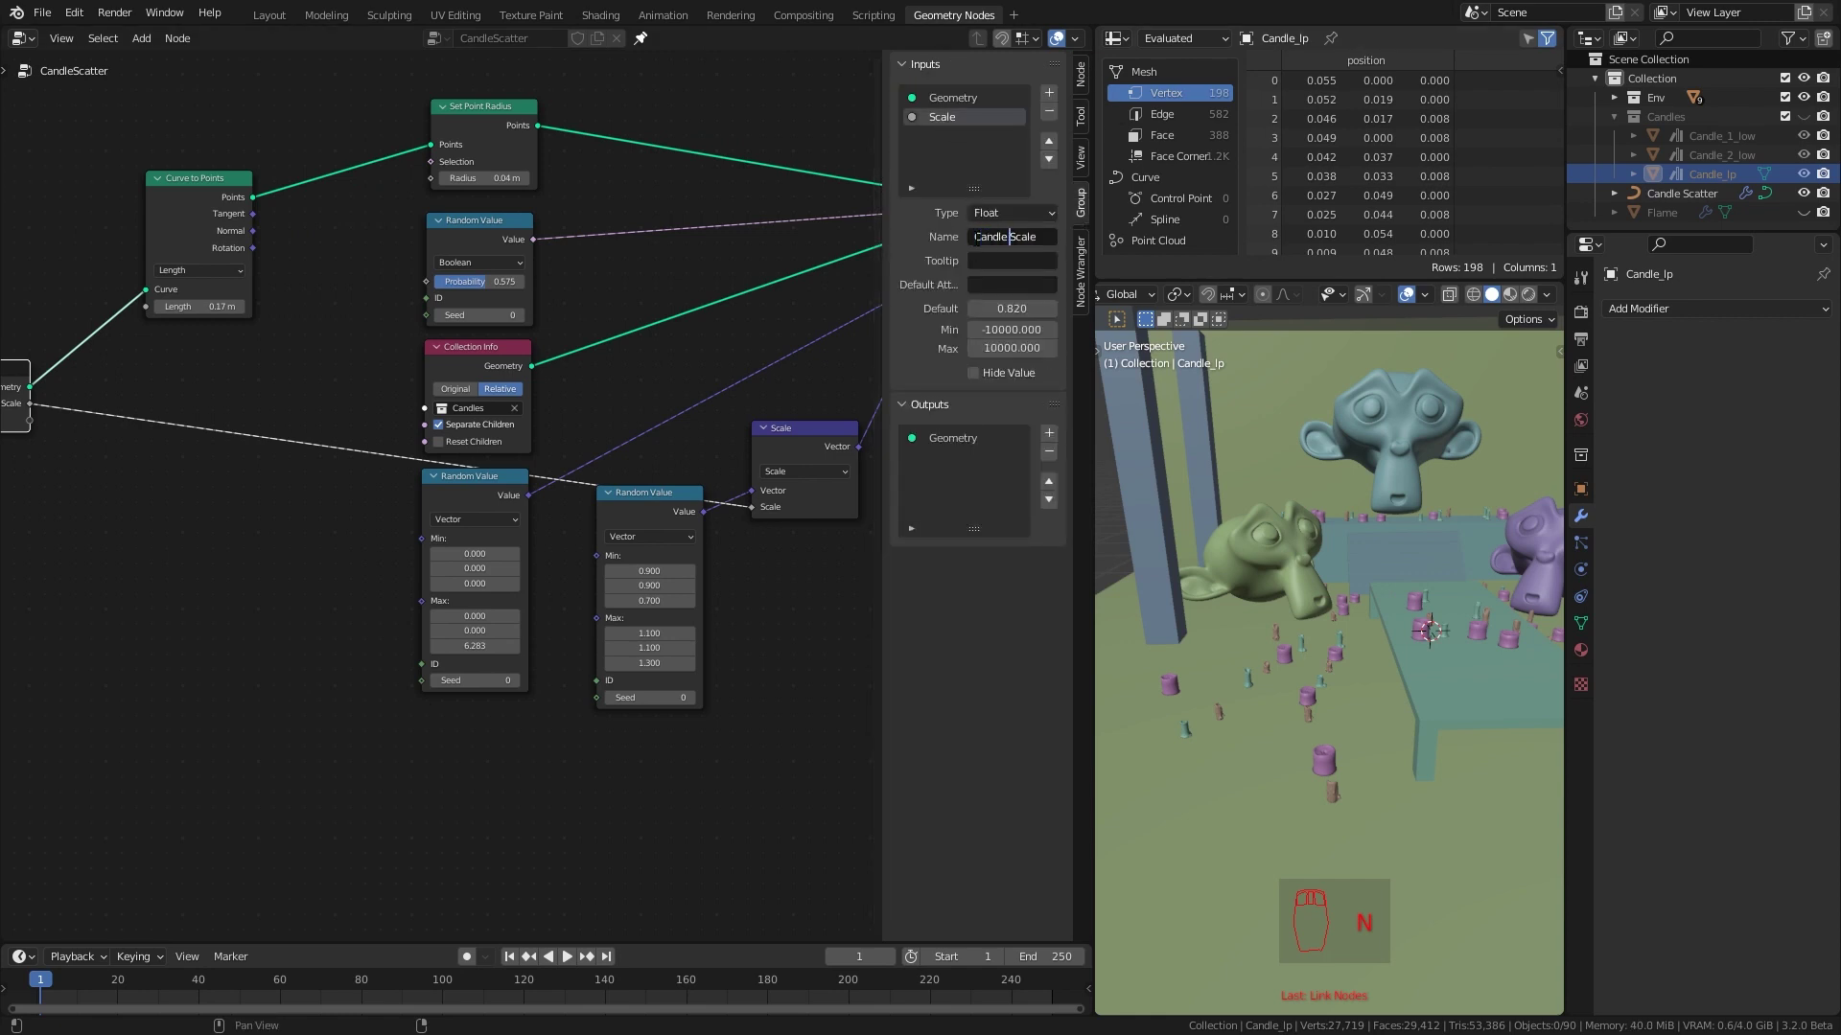
key(Return)
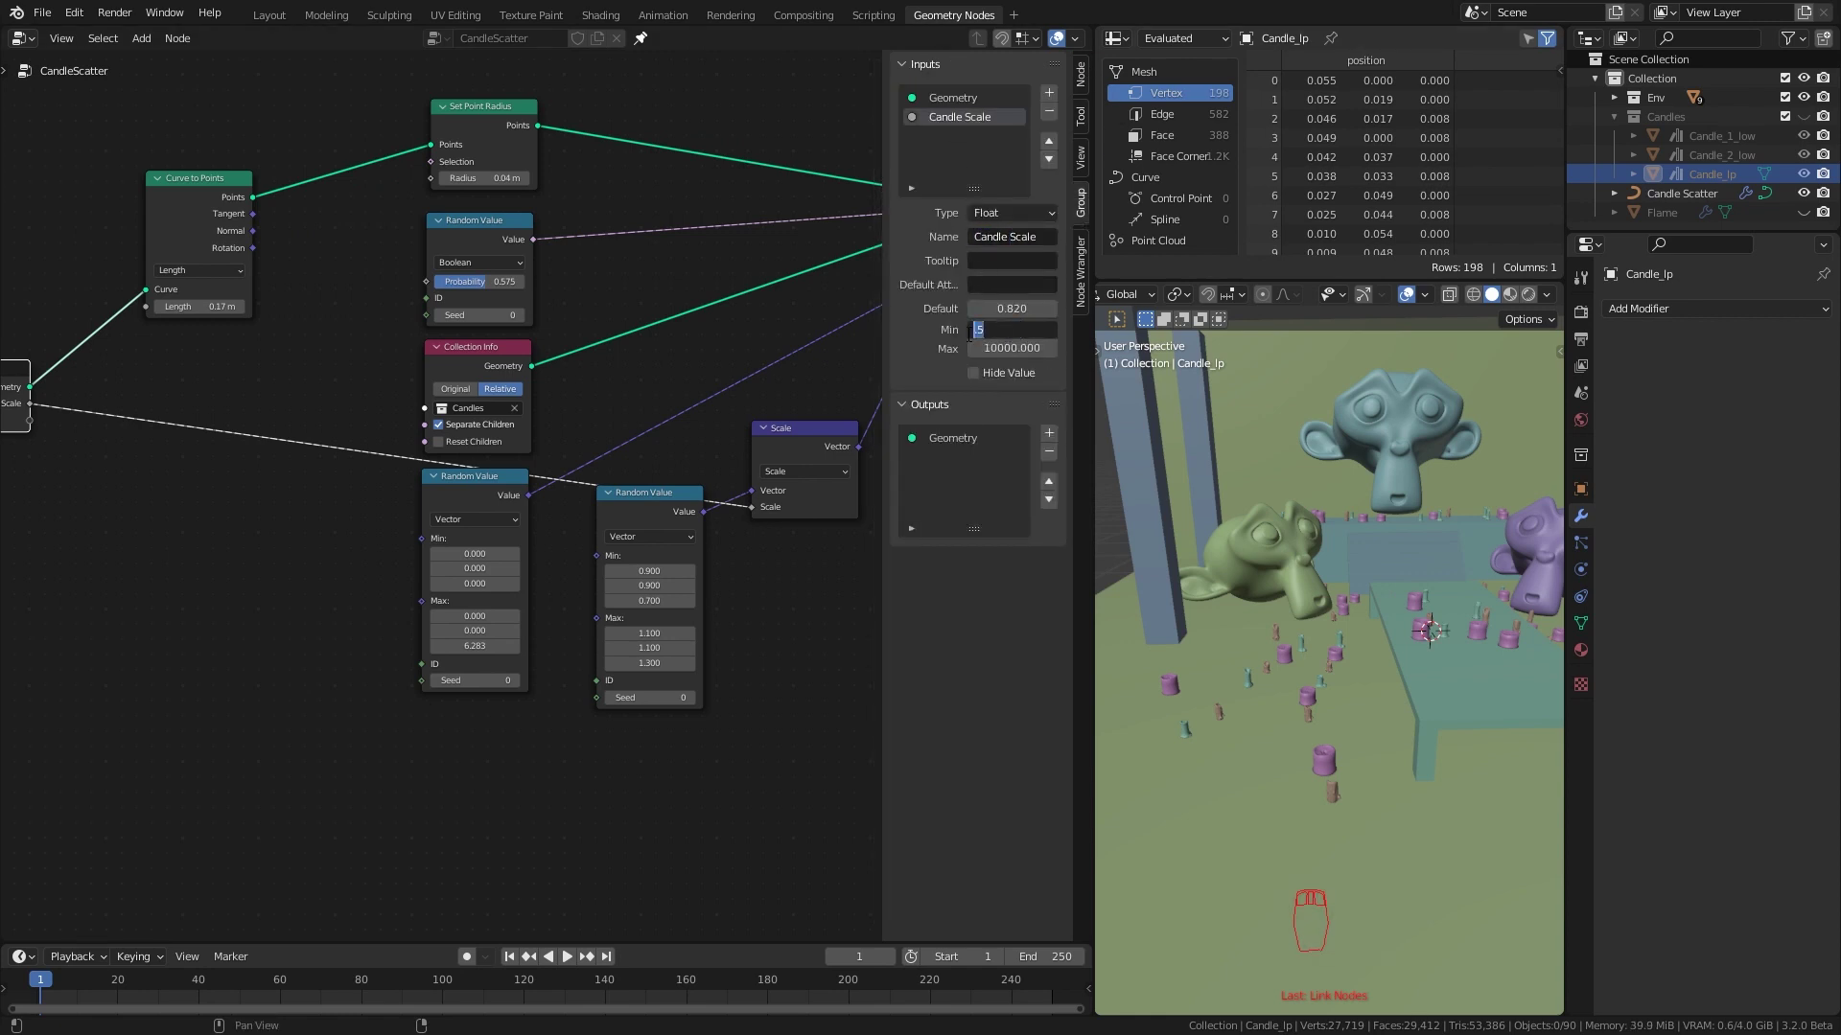
Limit the Candle Scale input to a minimum of 0 and maximum of 2, and check it on the Candle Scatter modifier
text(0)
key(Return)
click(1003, 346)
text(2)
key(Return)
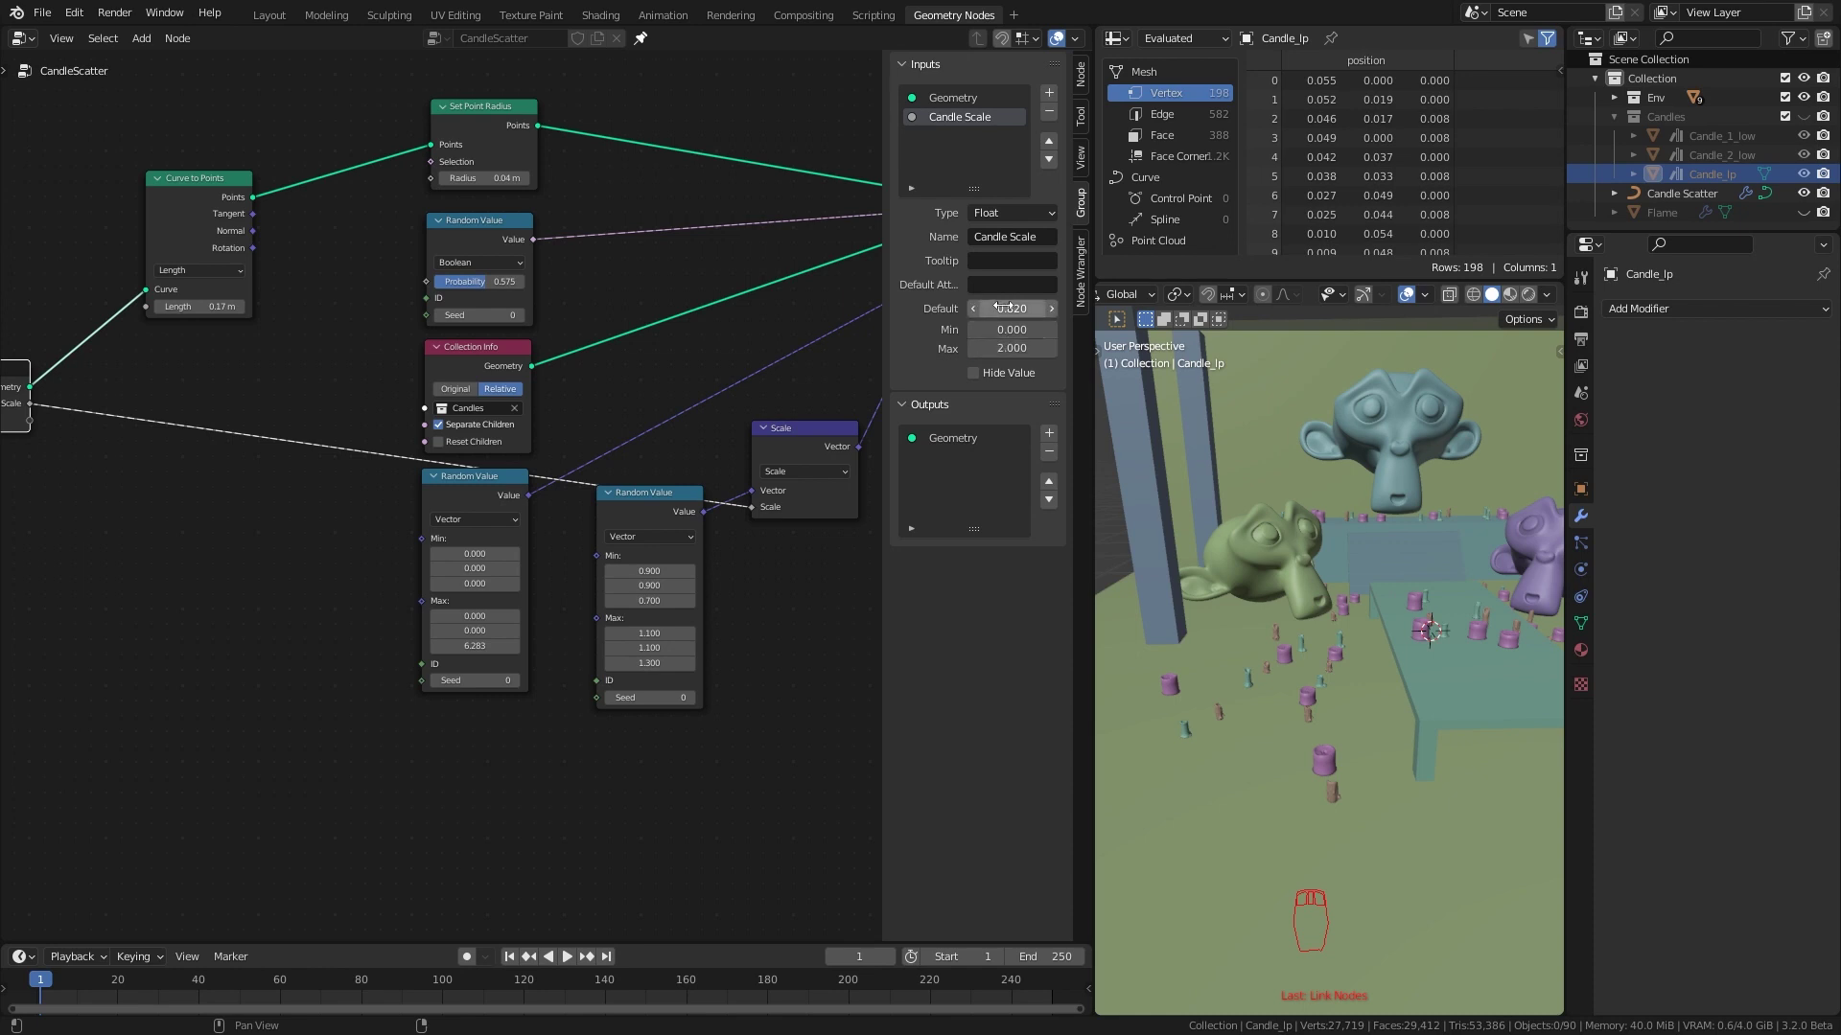
key(n)
click(1420, 625)
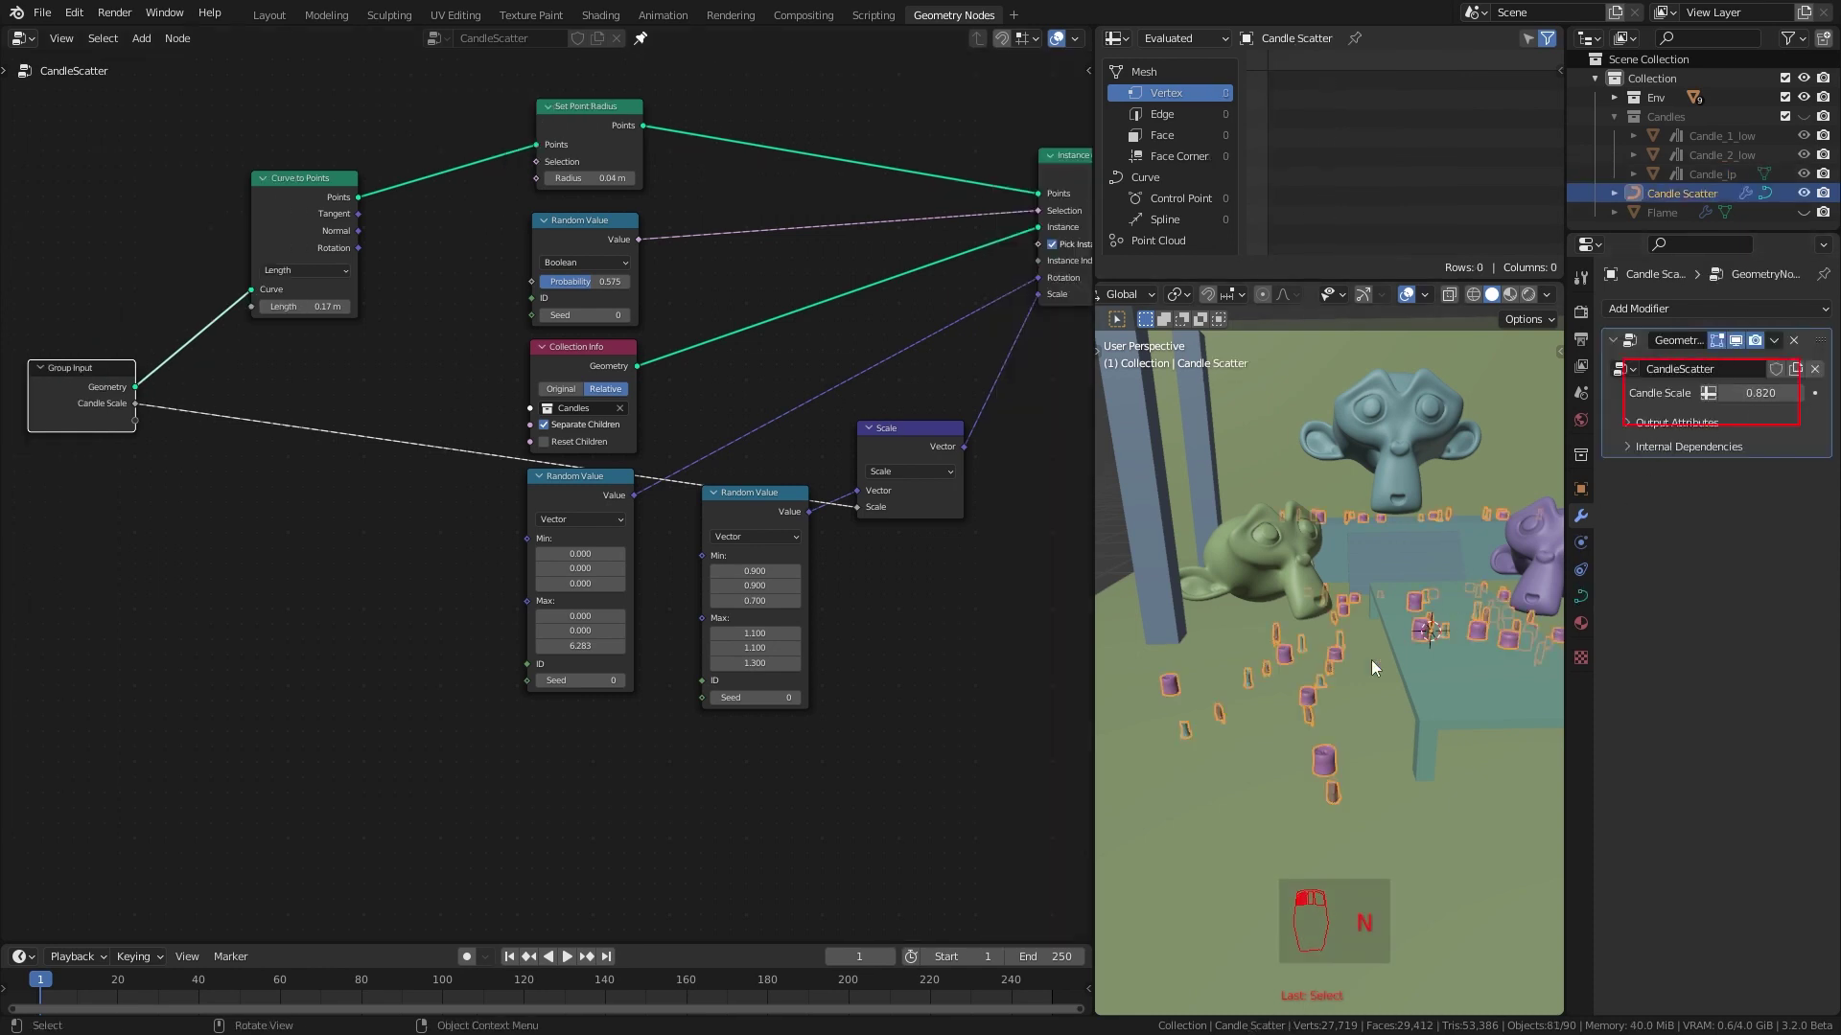
key(alt+a)
middle_drag(1454, 652, 1311, 676)
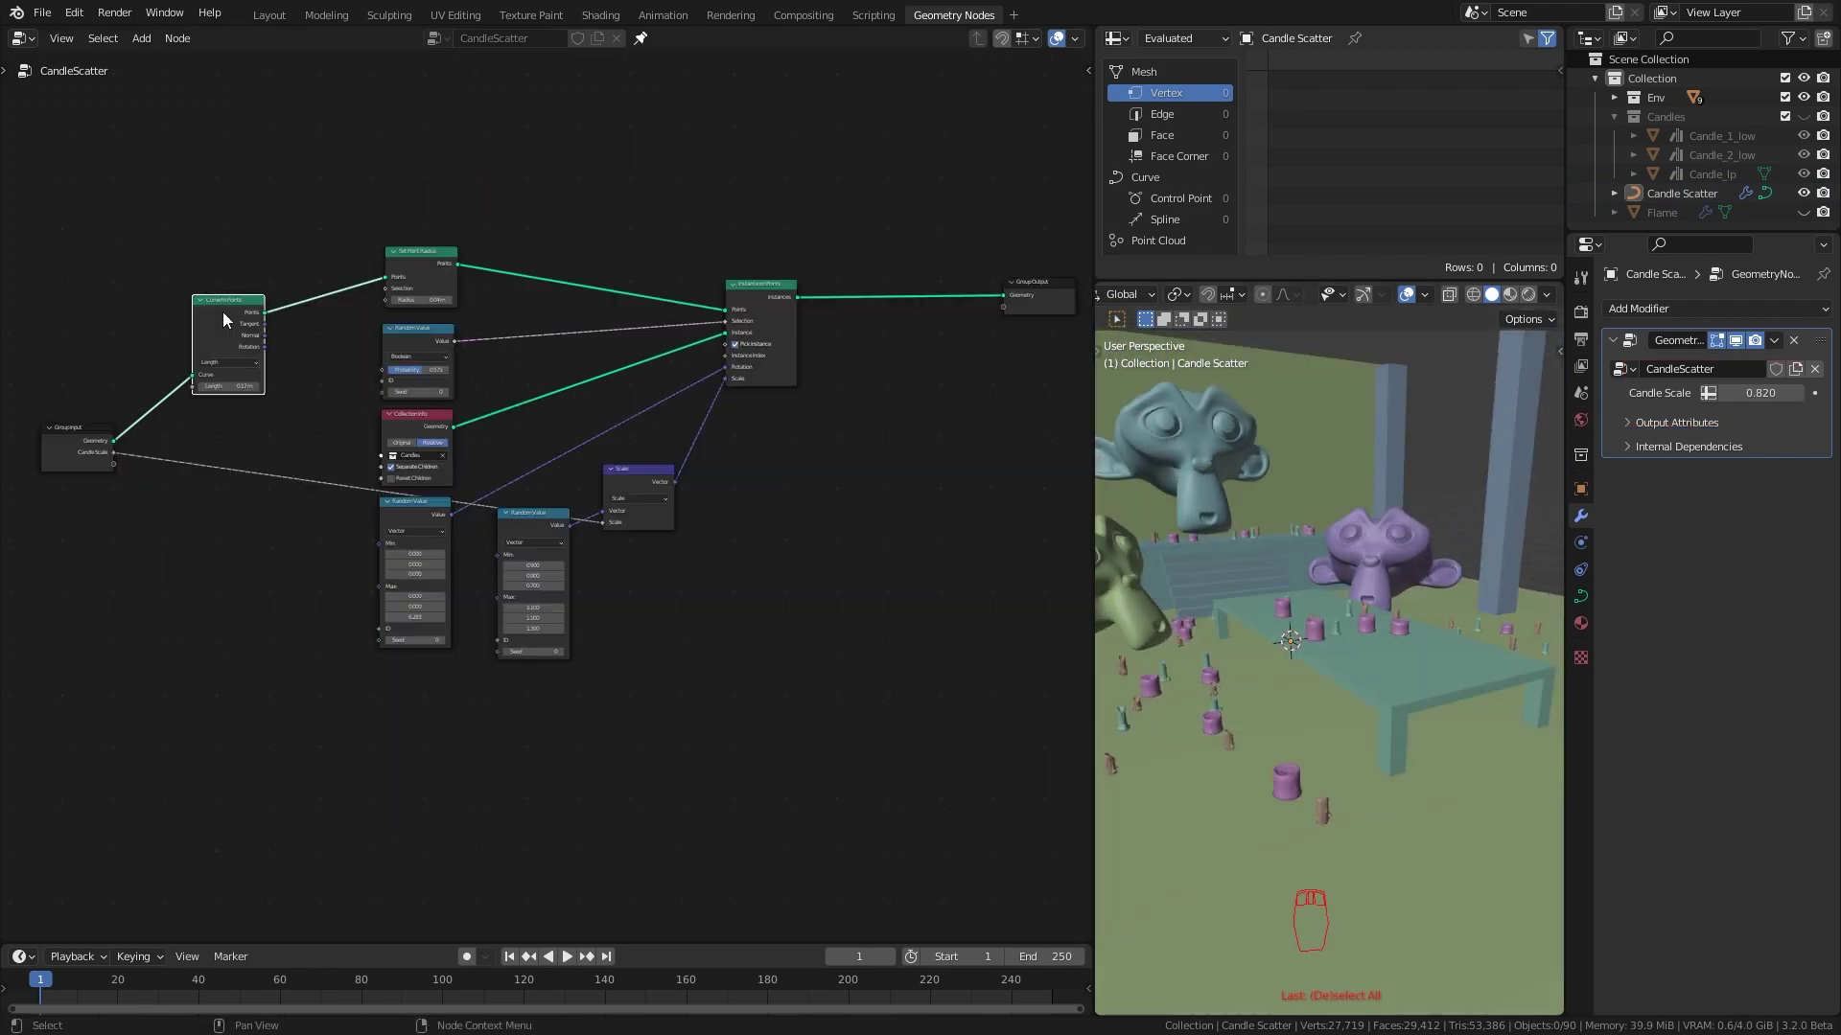
Move Curve to Points aside, enclose the candle instancing nodes in a frame and label it Candles
drag(222, 312, 194, 330)
drag(308, 141, 788, 673)
key(shift+p)
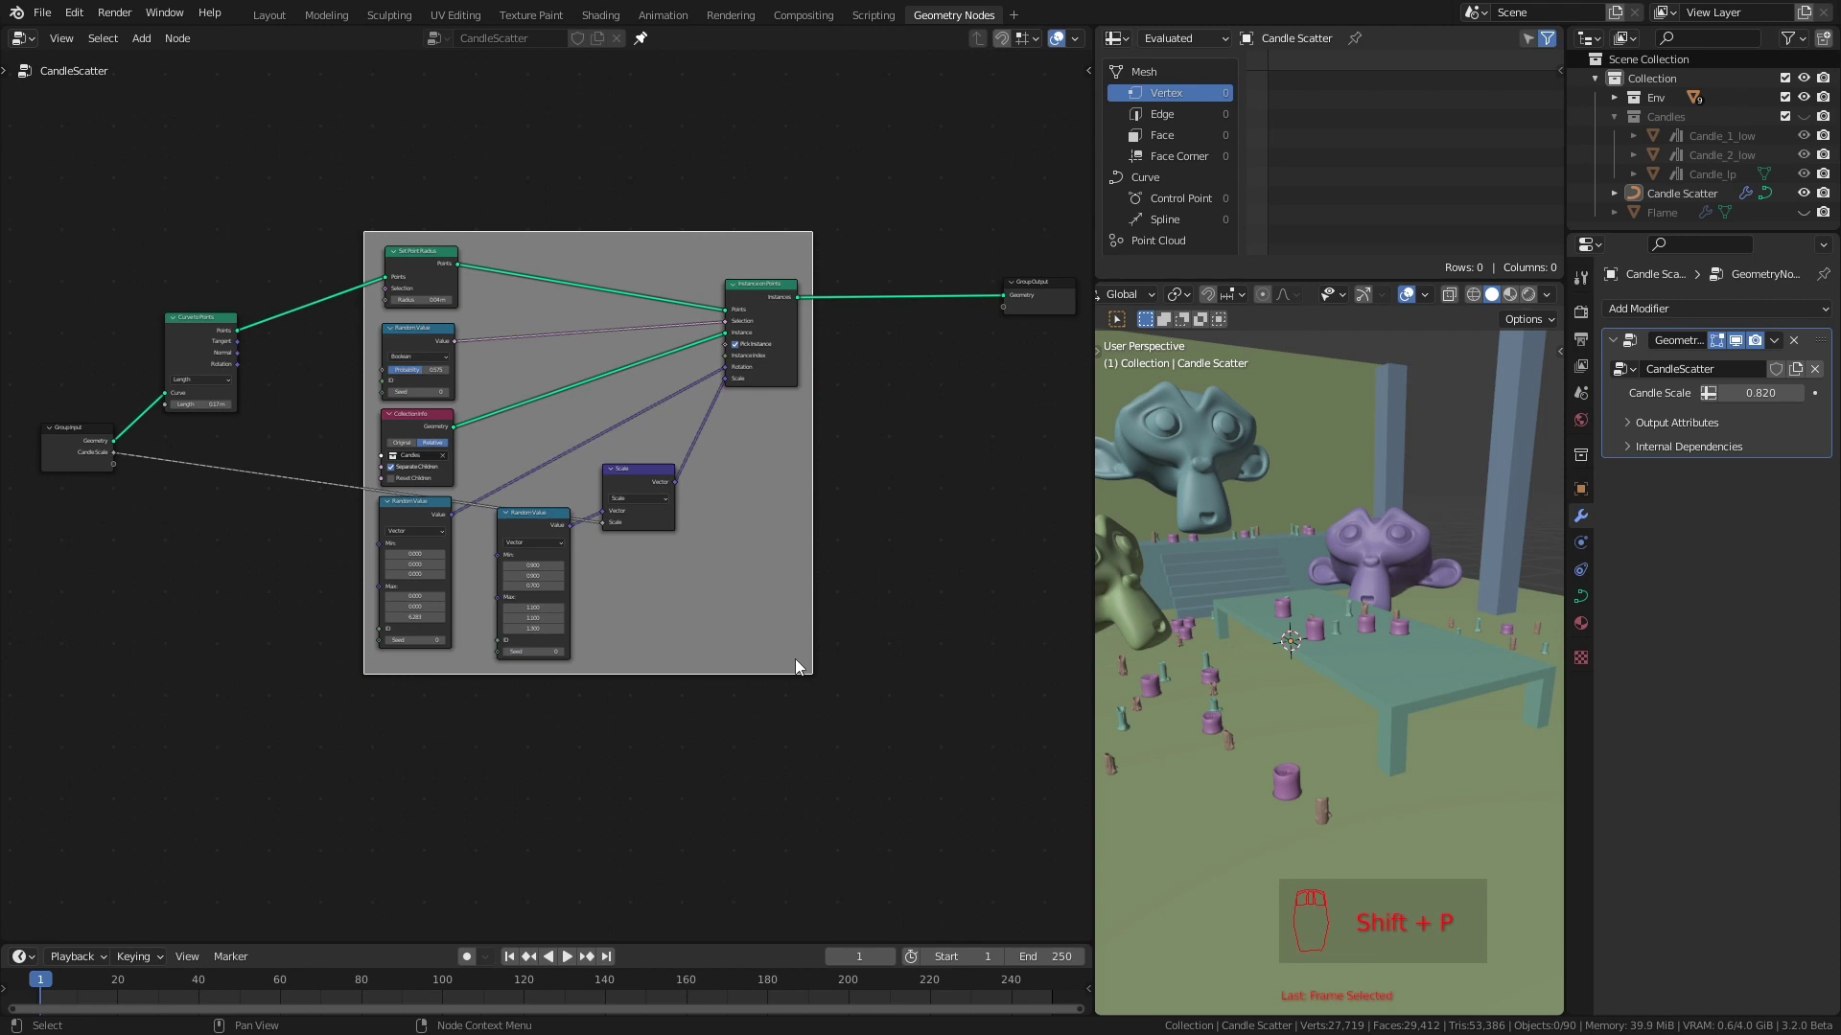
key(F2)
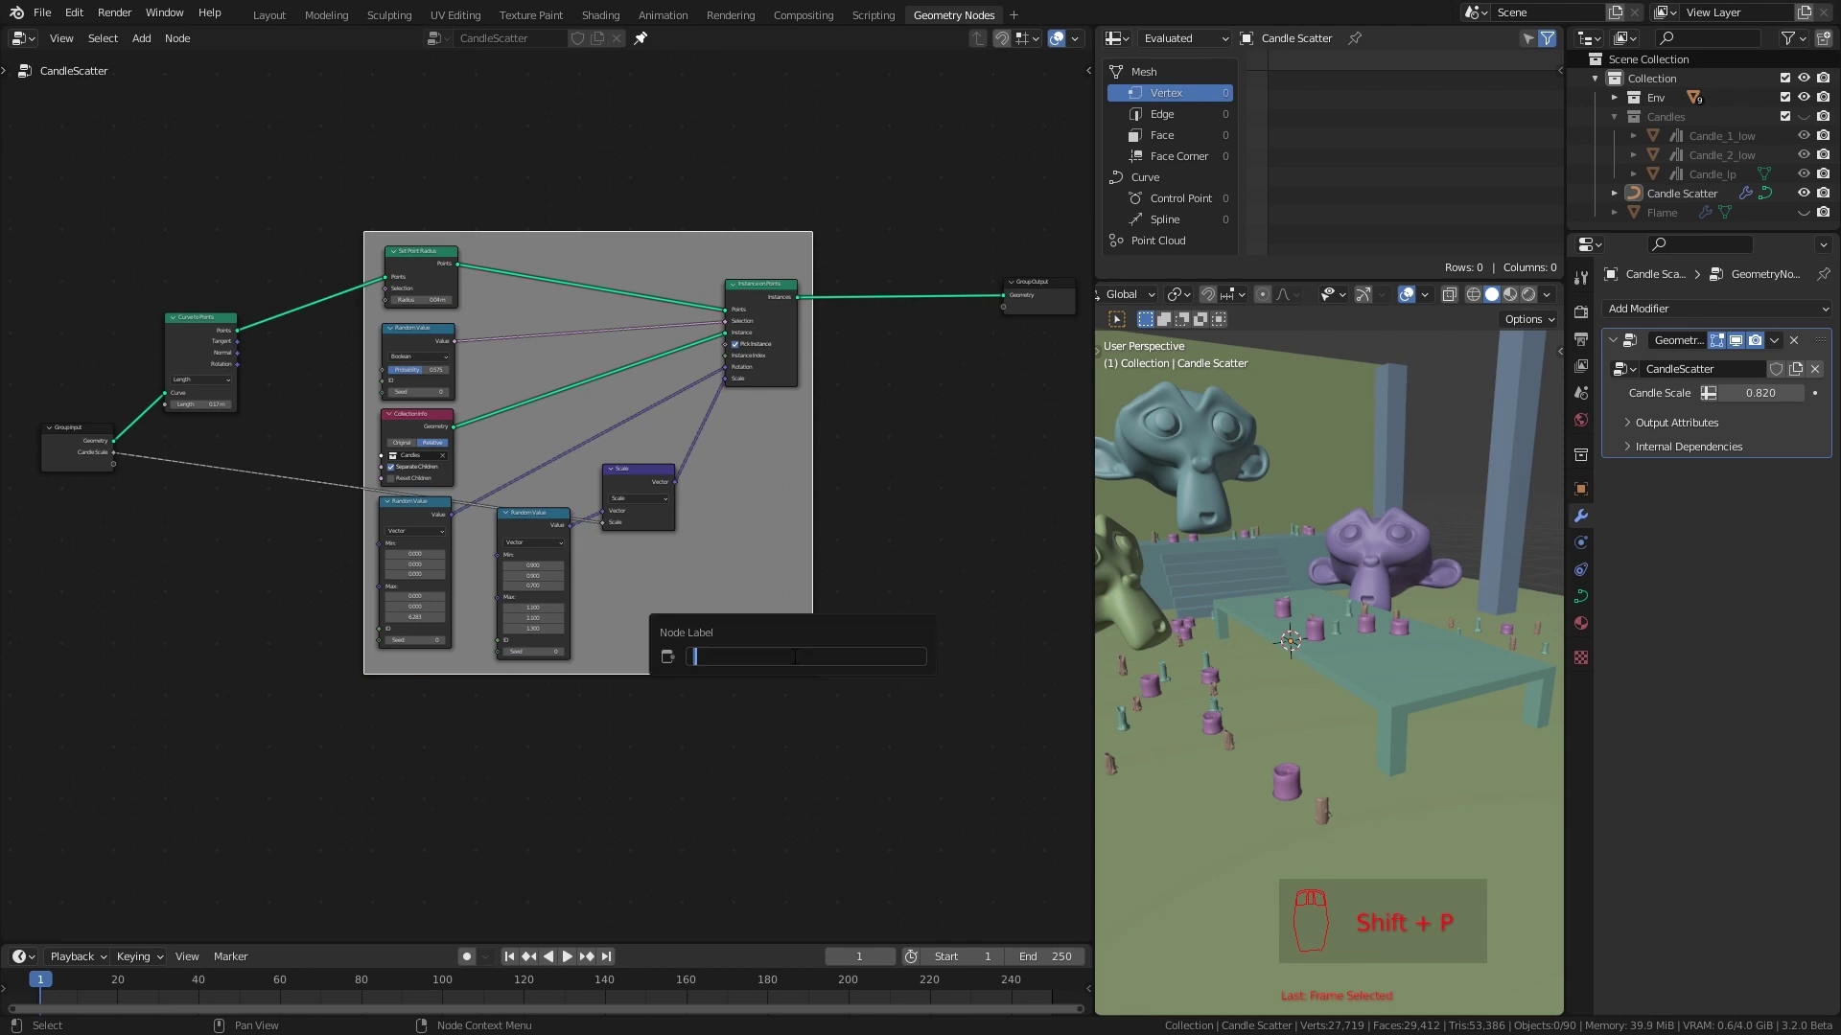
text(Candles)
key(Return)
Give the Candles frame a custom, nearly black color
key(n)
click(1078, 80)
click(914, 180)
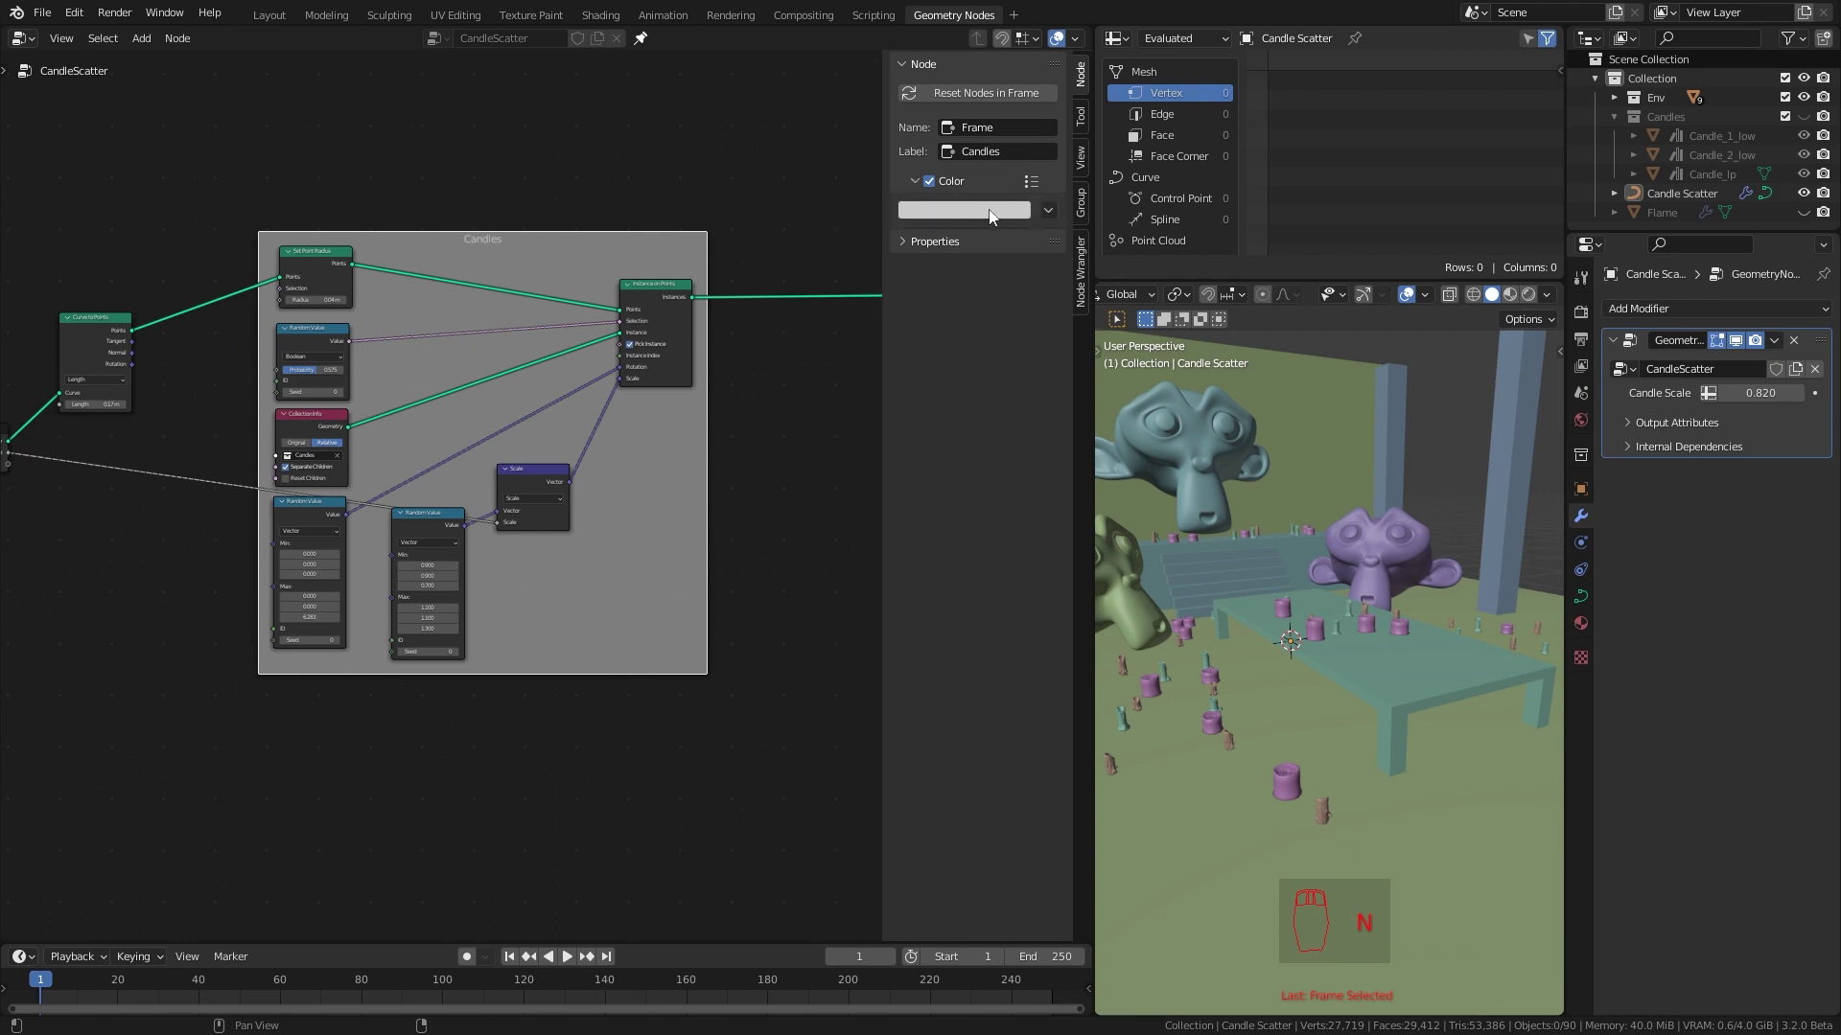
click(990, 210)
drag(972, 325, 1061, 362)
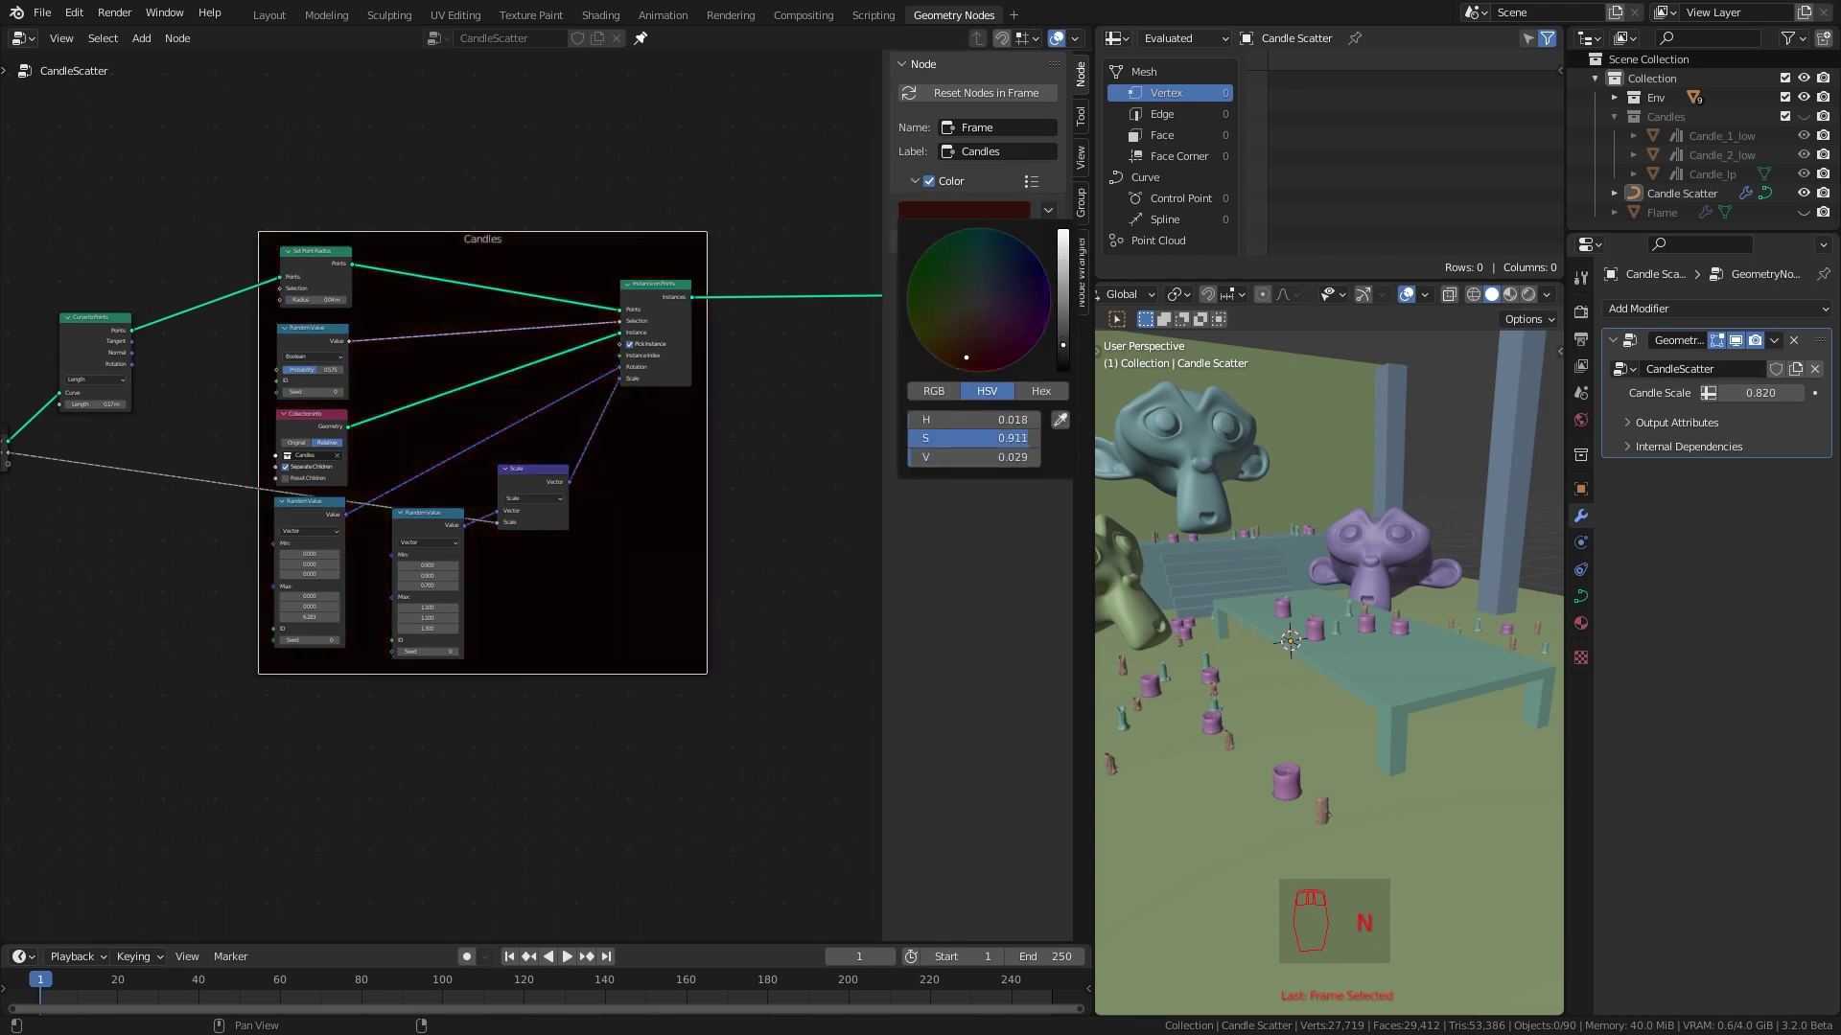
key(n)
scroll(713, 484, up, 1)
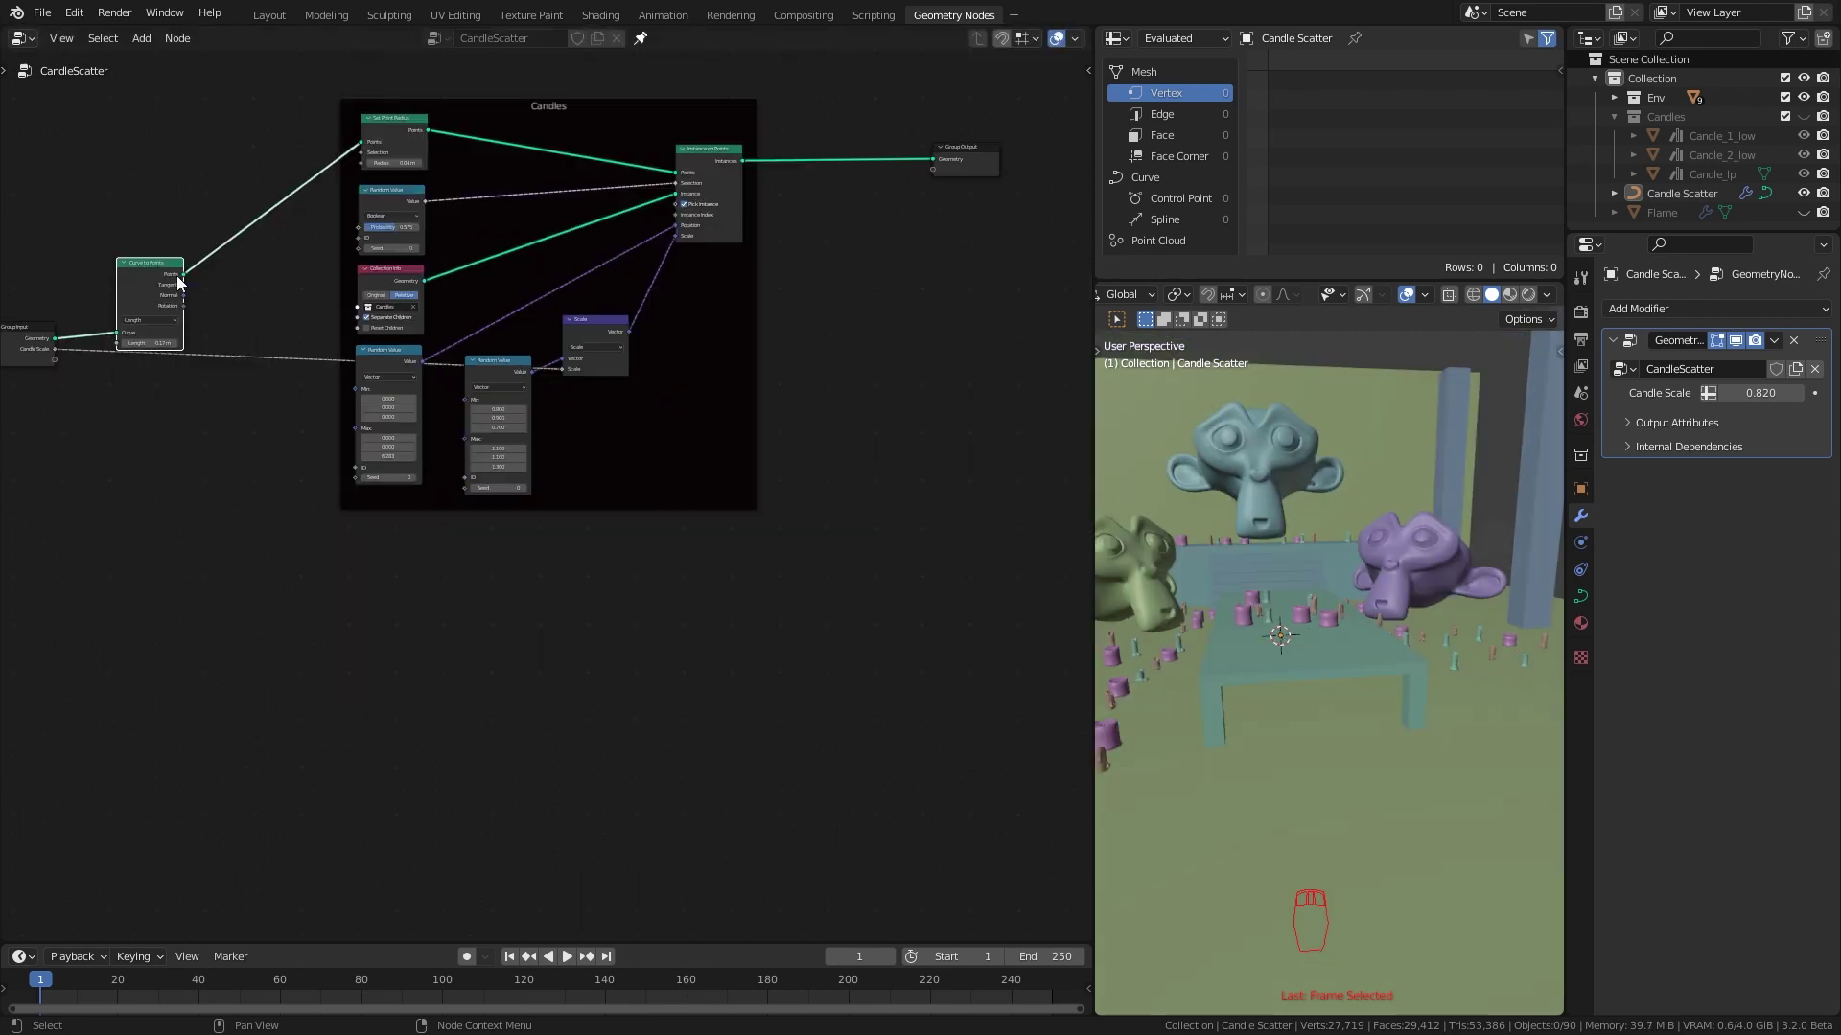
Add a second Instance on Points node below the Candles frame, fed by the Points output of Curve to Points
drag(183, 274, 321, 650)
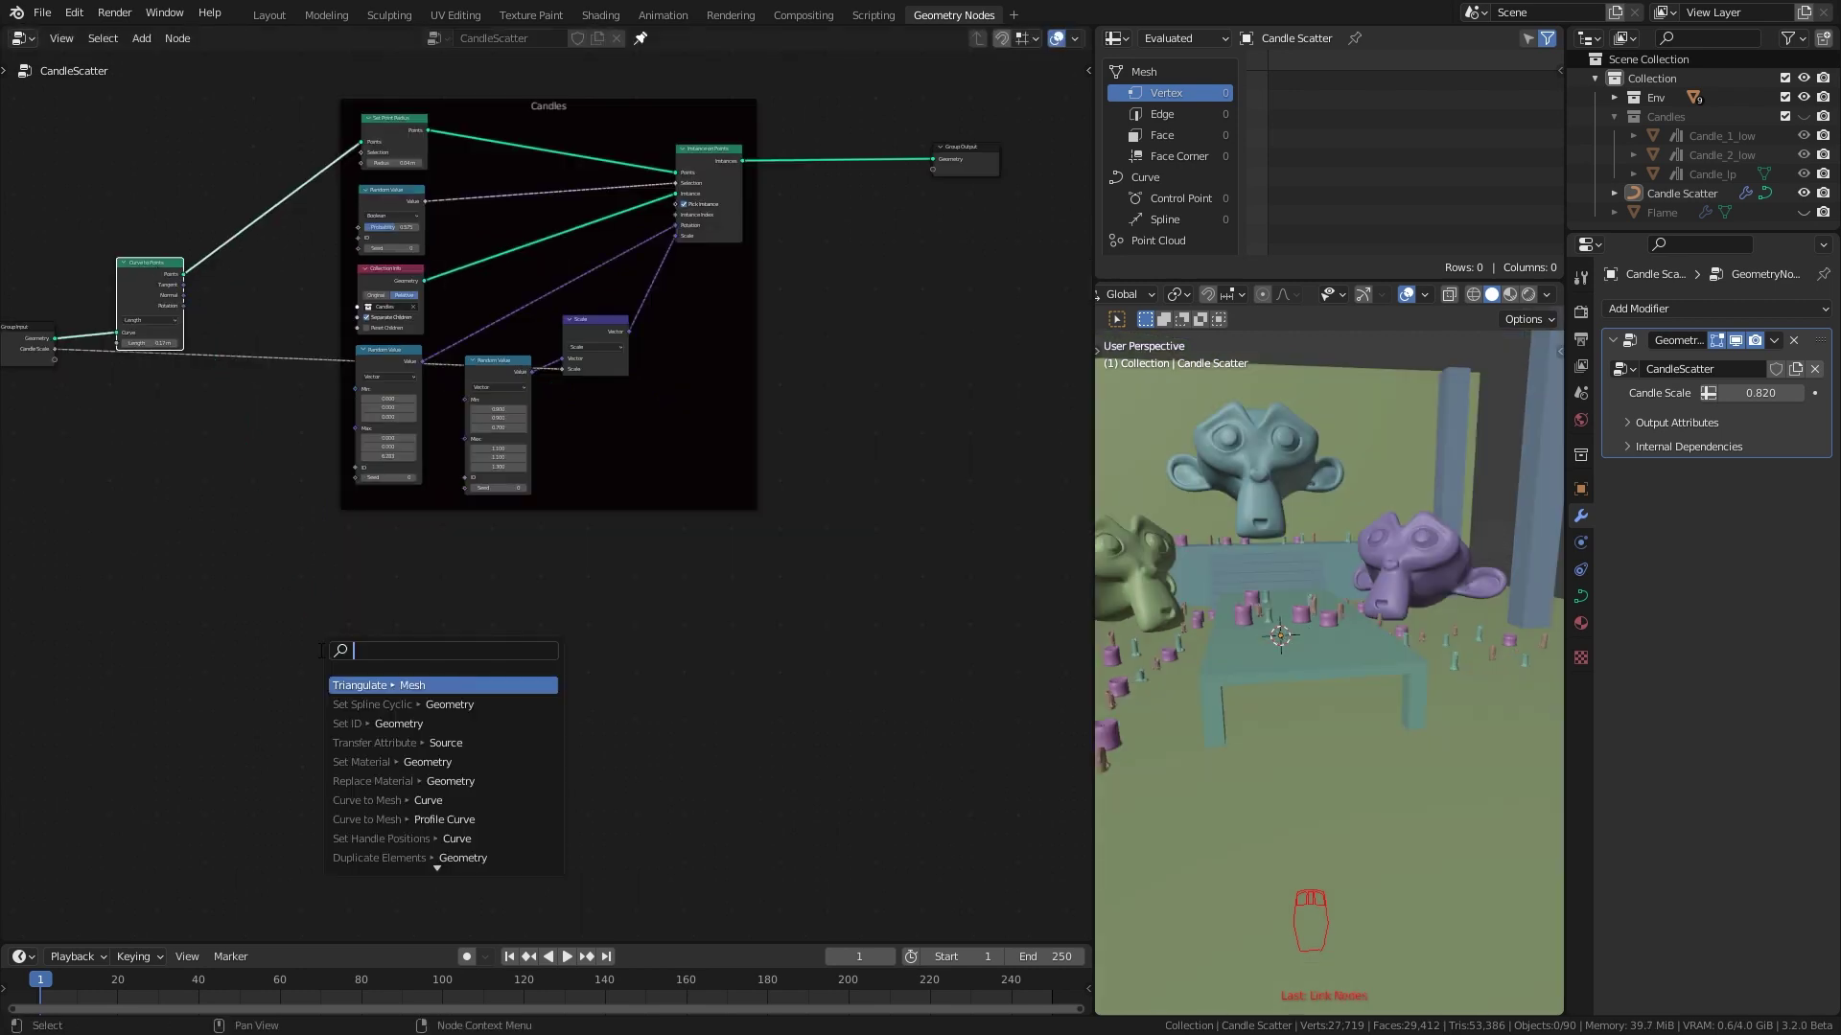
text(insta)
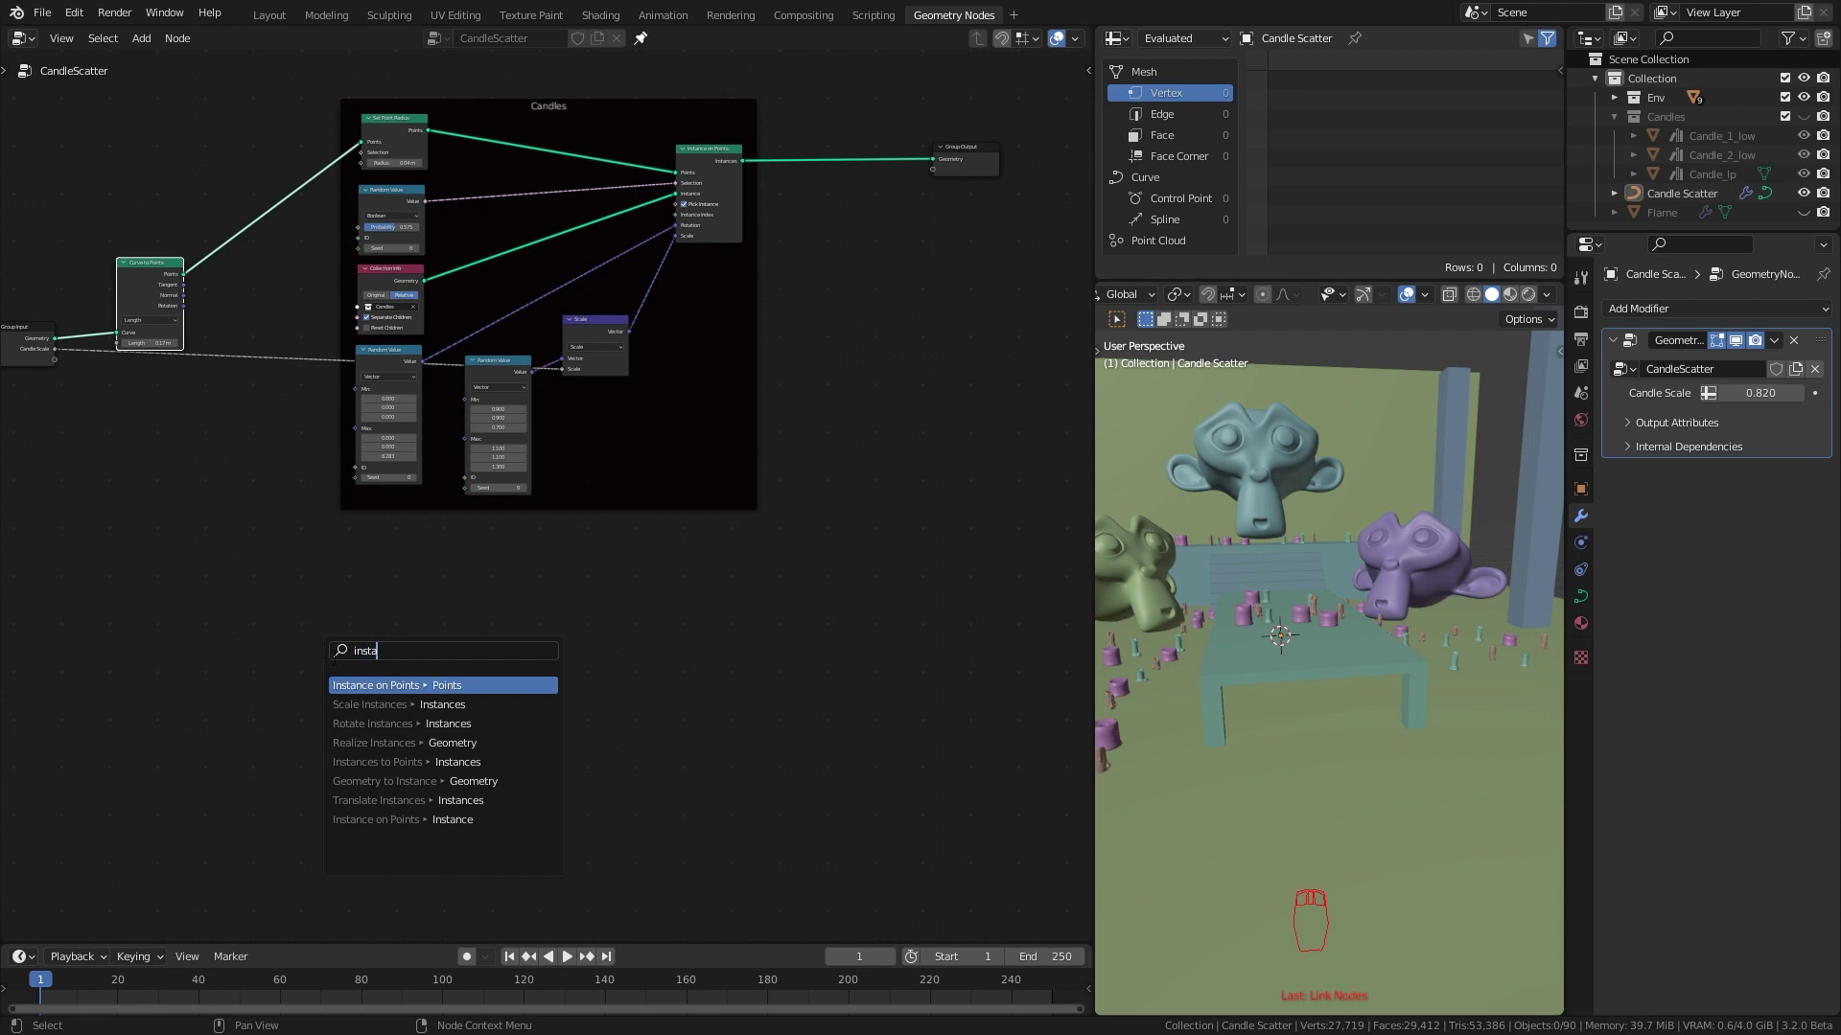
key(Return)
click(387, 614)
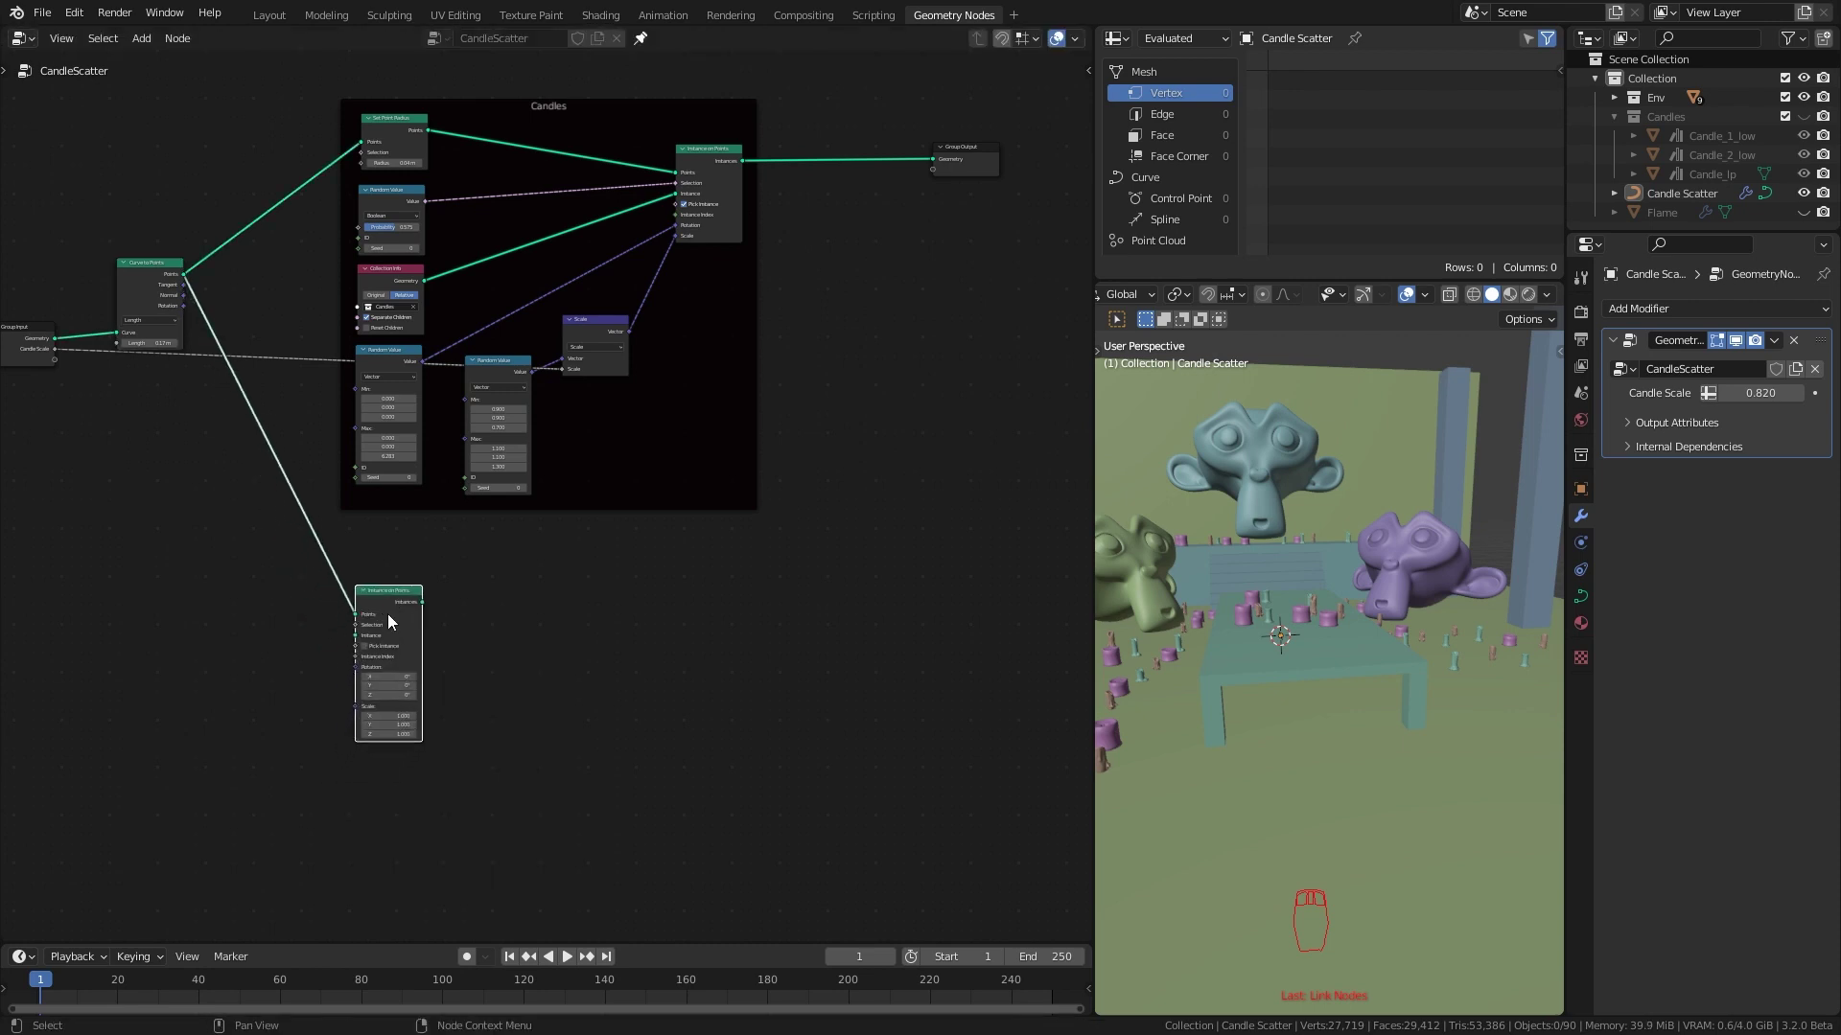
Connect the Boolean Random Value to the new Instance on Points node's Selection input and reposition that node
scroll(636, 604, up, 4)
alt+drag(692, 578, 844, 584)
drag(686, 501, 762, 595)
scroll(769, 489, down, 13)
scroll(773, 527, up, 4)
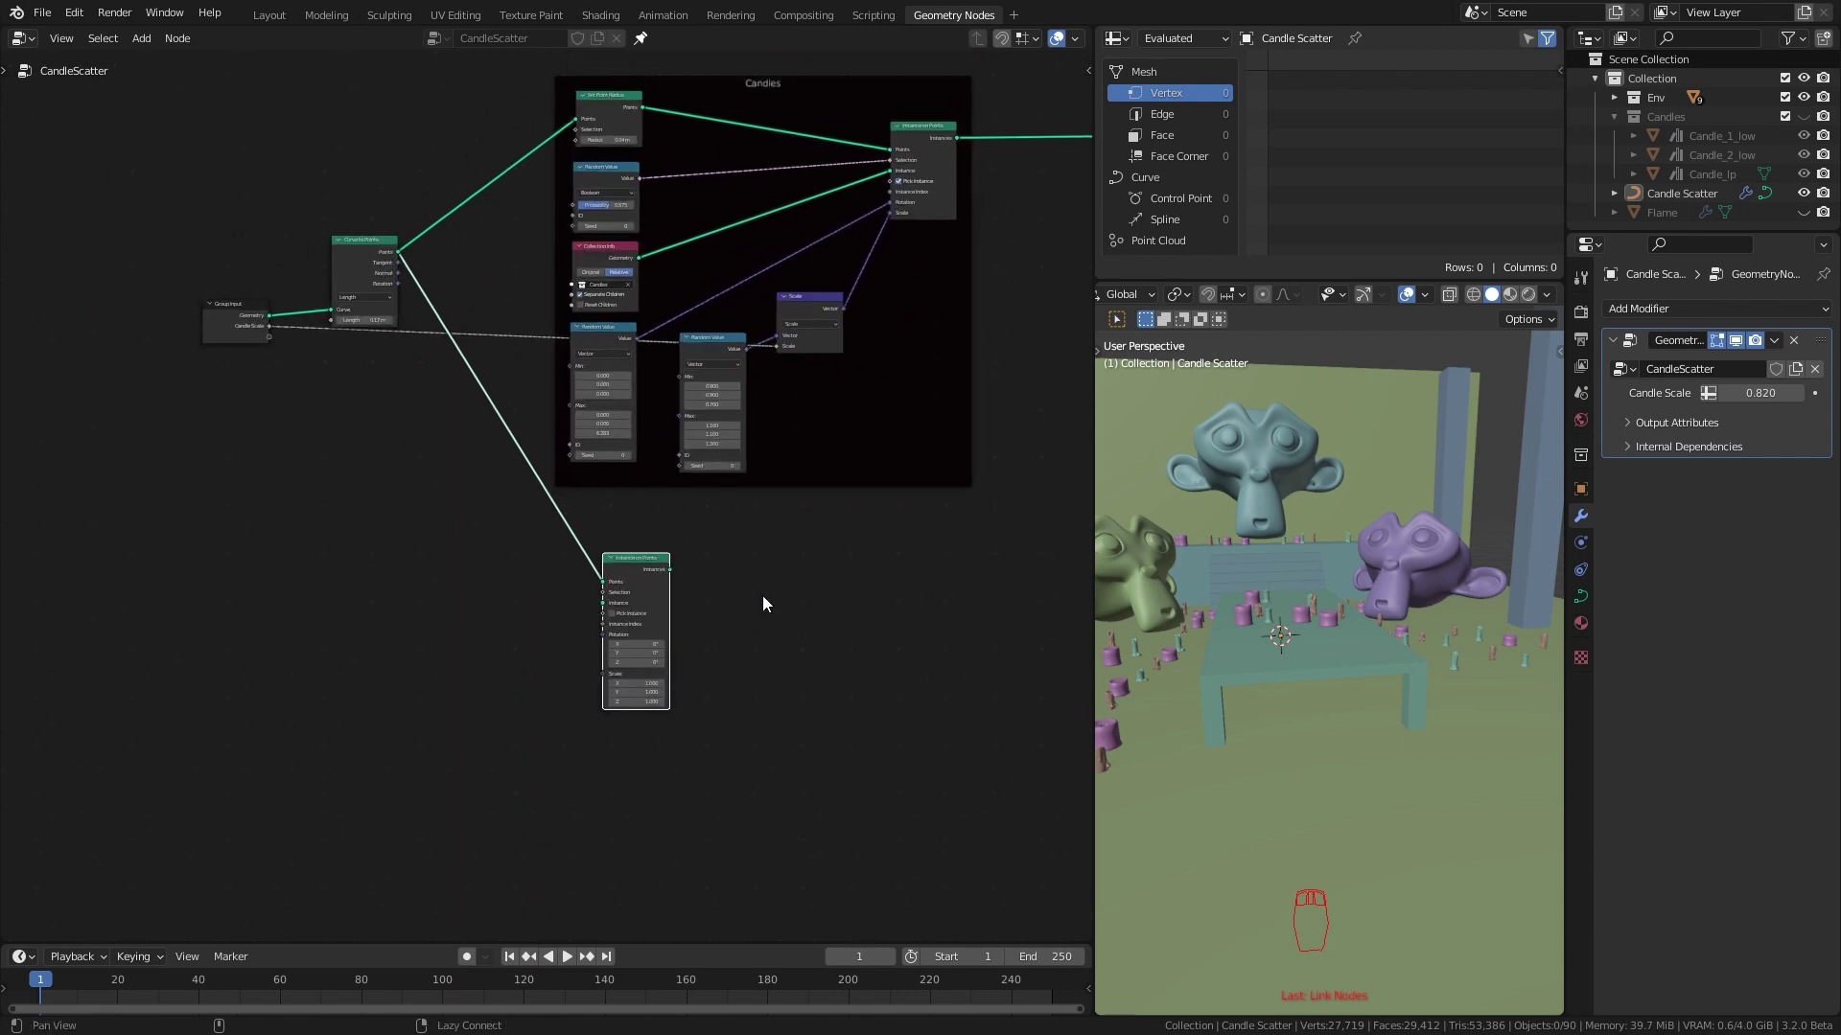
drag(640, 178, 603, 592)
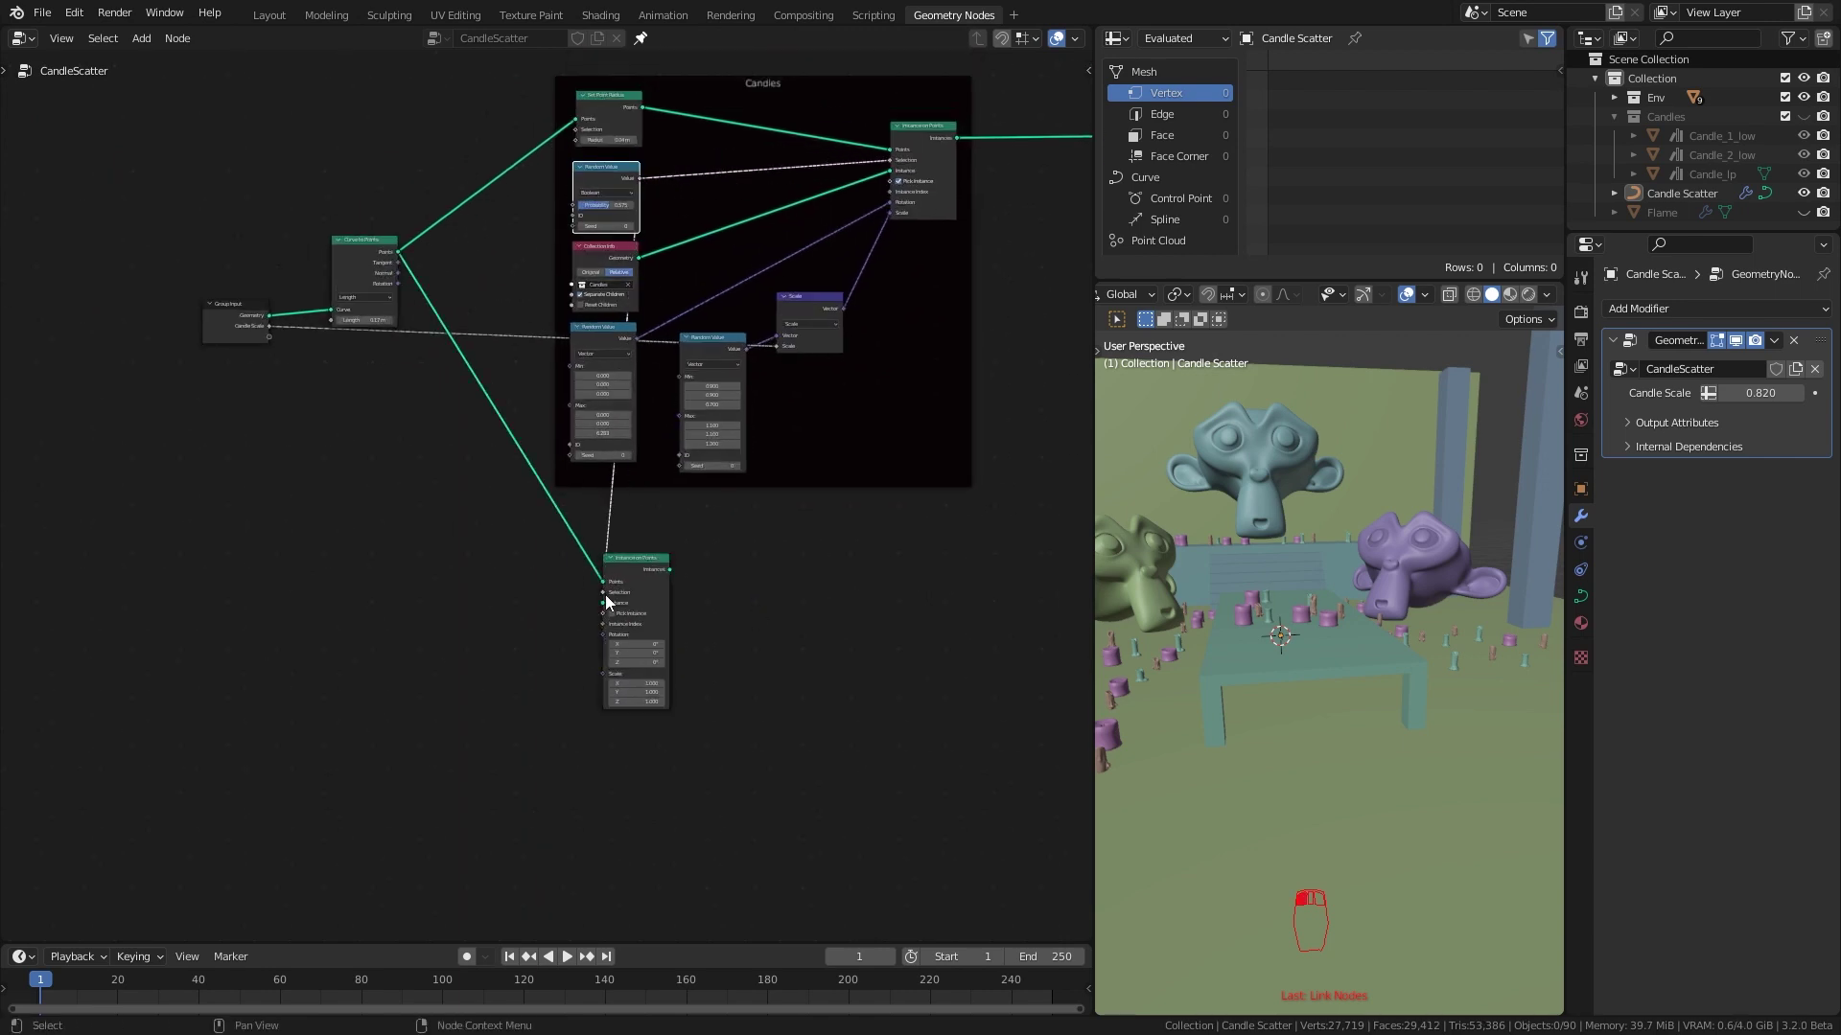
scroll(719, 640, up, 1)
scroll(719, 632, up, 1)
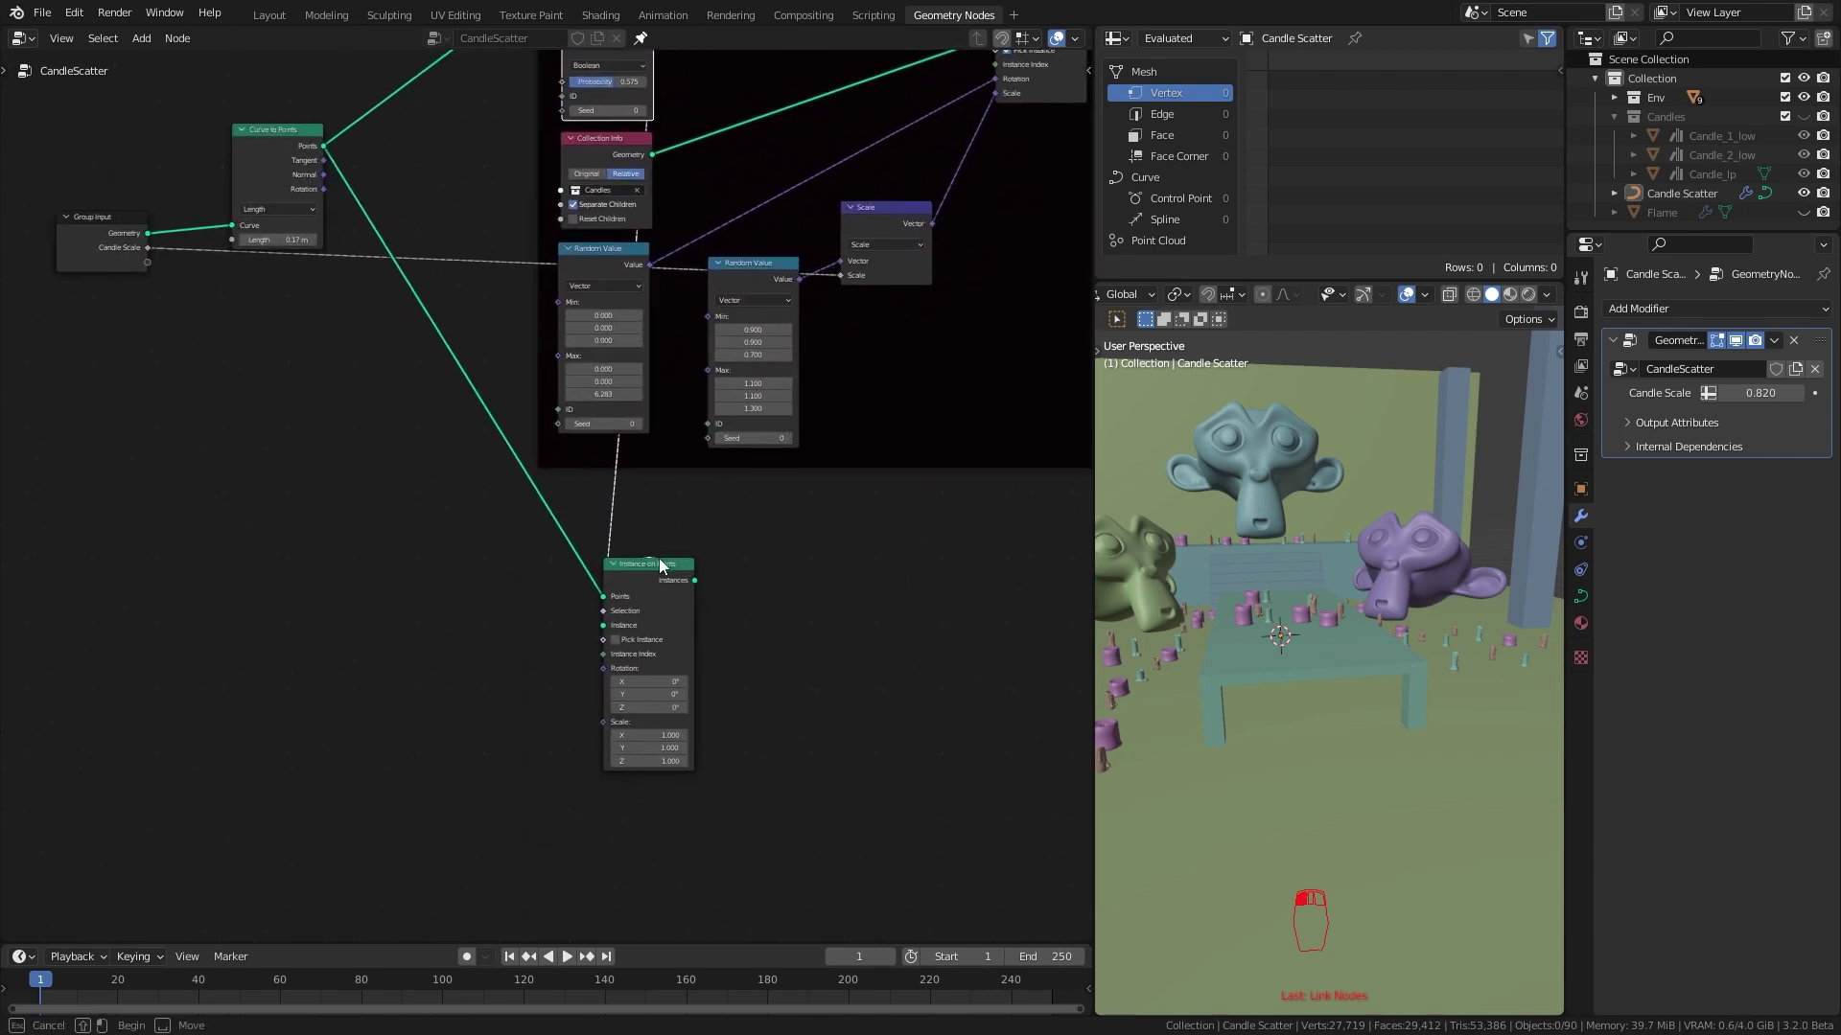
drag(637, 563, 635, 564)
drag(635, 564, 723, 581)
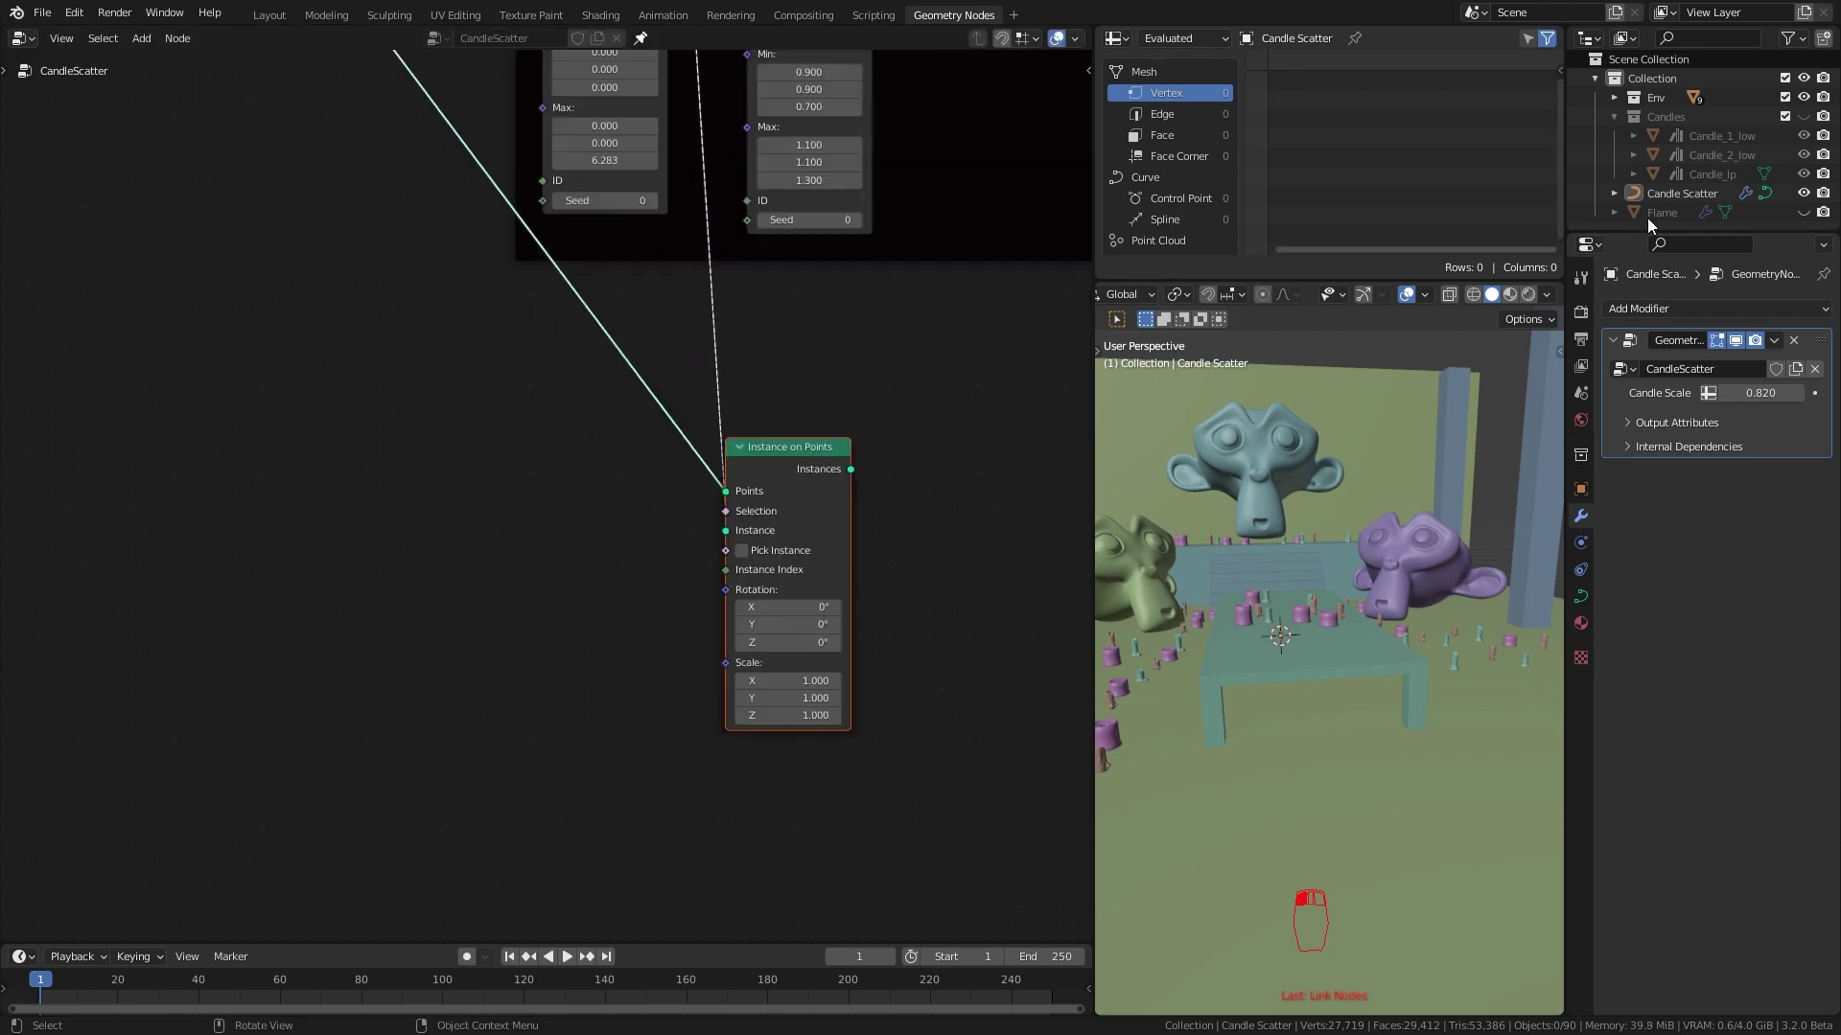
Bring the Flame object into the node tree and connect its Geometry to the new Instance on Points node's Instance input
drag(1647, 215, 326, 537)
drag(432, 620, 727, 533)
scroll(871, 550, down, 10)
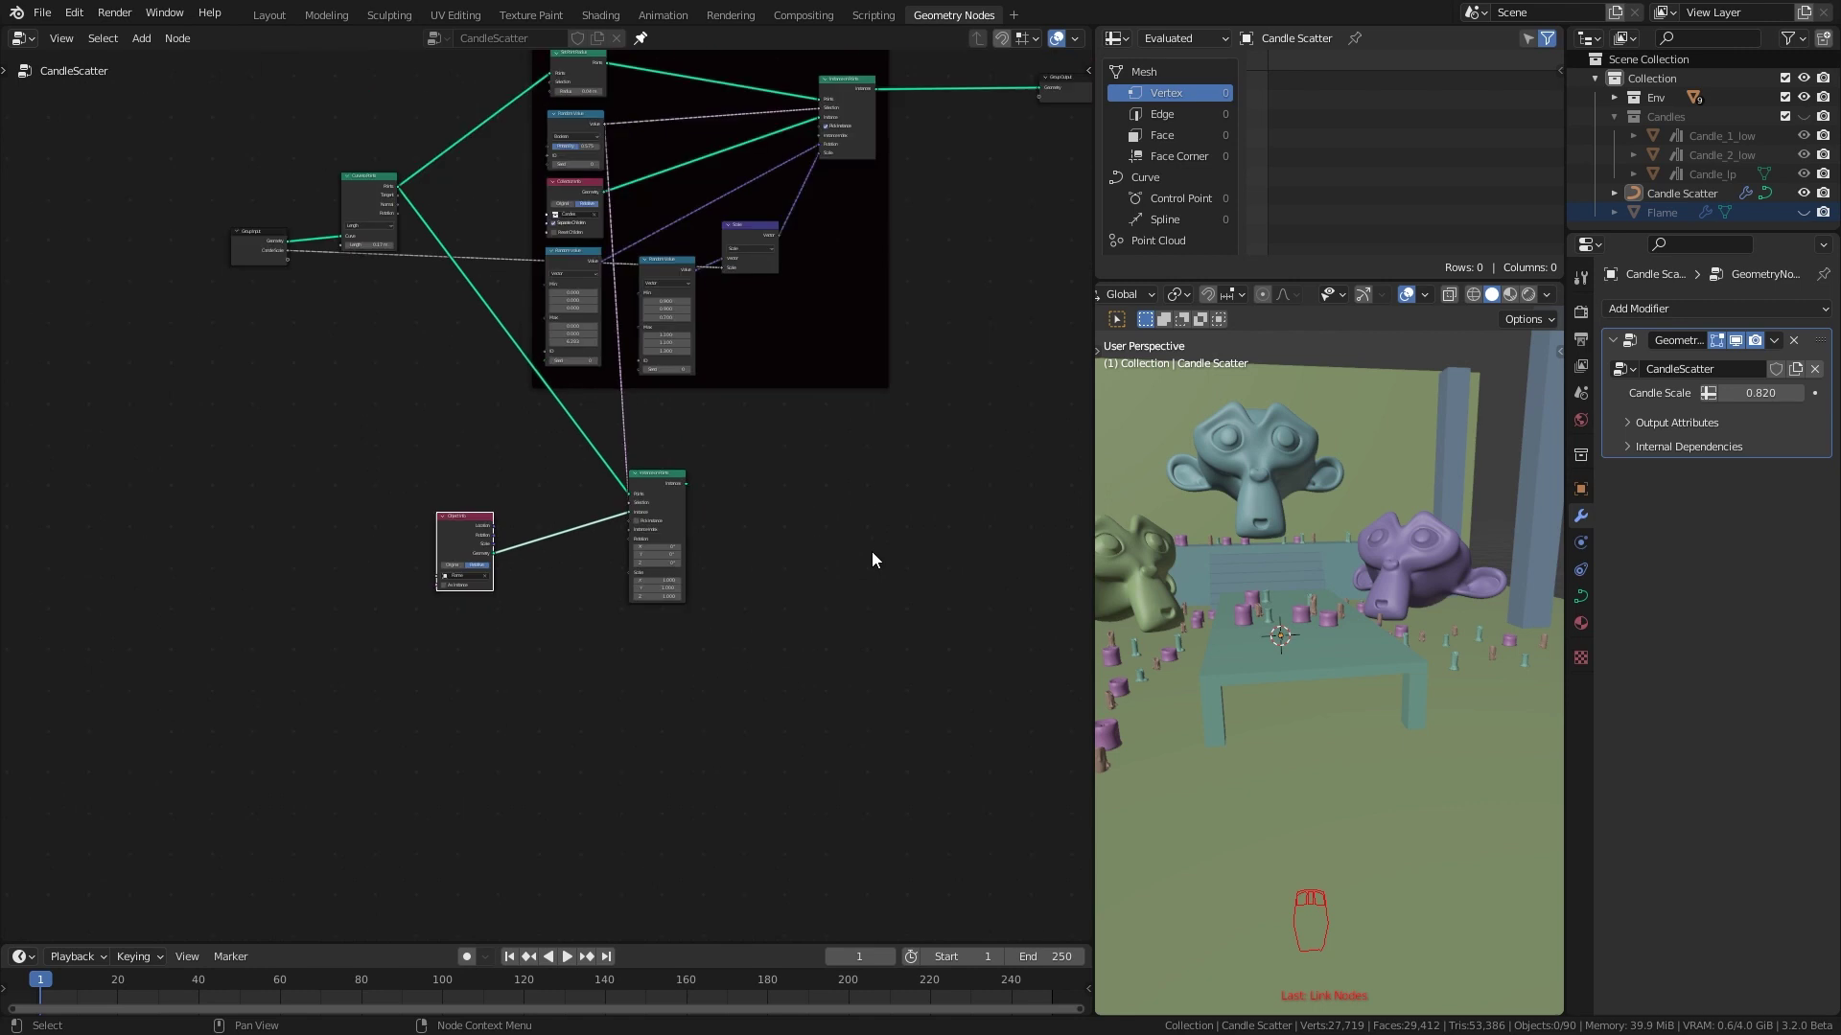
Move the Group Output away, insert a Join Geometry node before it and connect the flame instances to that node
middle_drag(871, 551, 532, 678)
drag(744, 223, 965, 546)
key(shift+a)
mouse_move(688, 324)
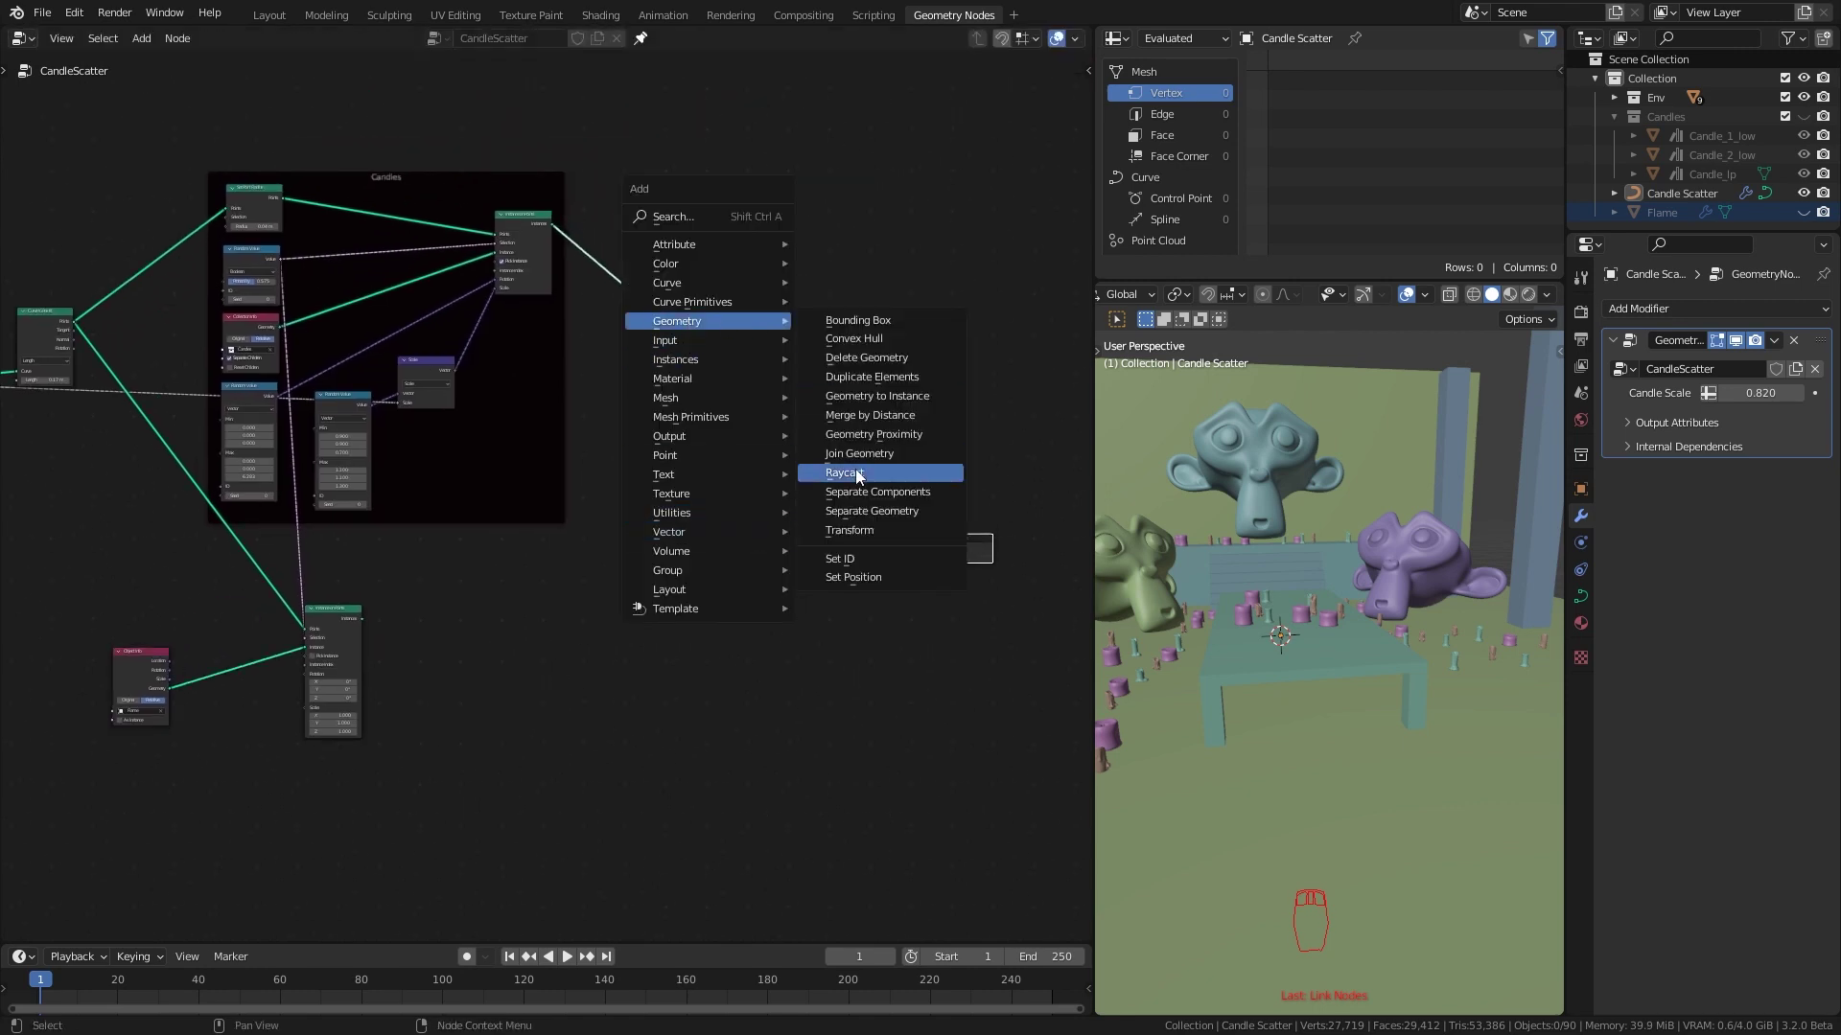
click(859, 453)
click(867, 482)
drag(361, 618, 847, 494)
scroll(595, 657, up, 2)
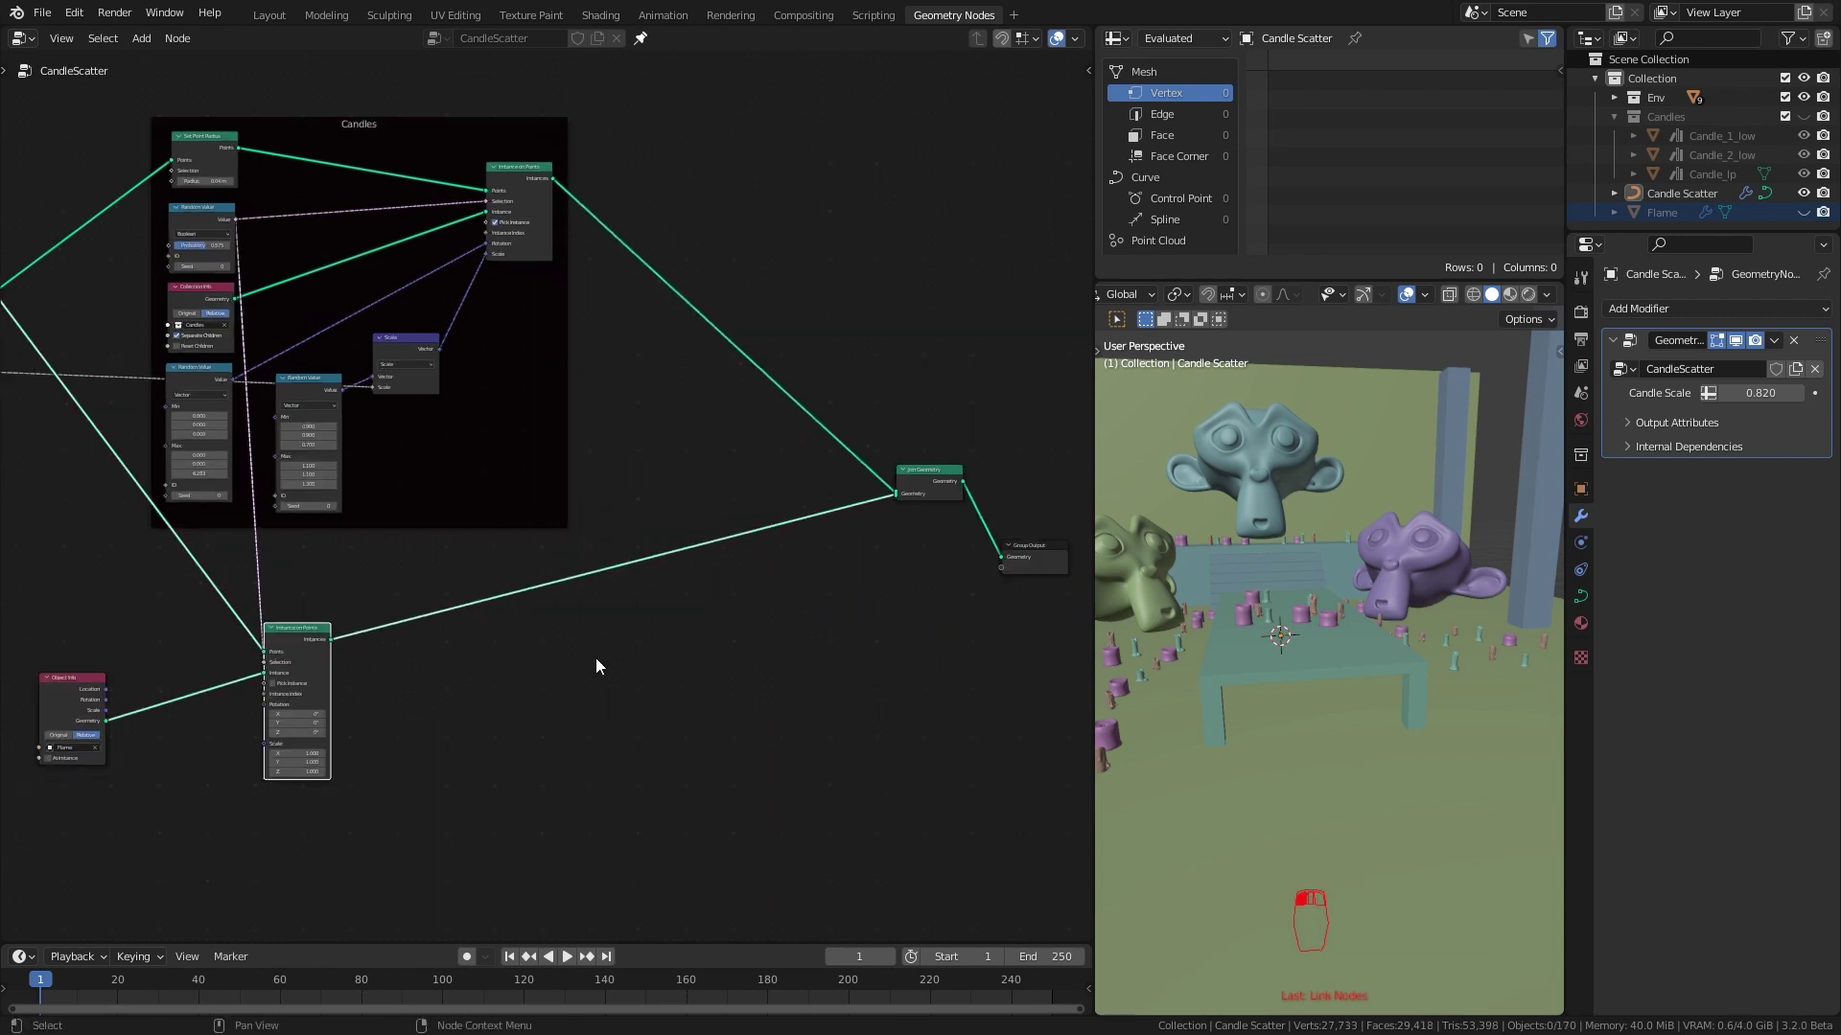
Enable As Instance on the Flame's Object Info node
middle_drag(499, 645, 751, 525)
scroll(733, 560, up, 1)
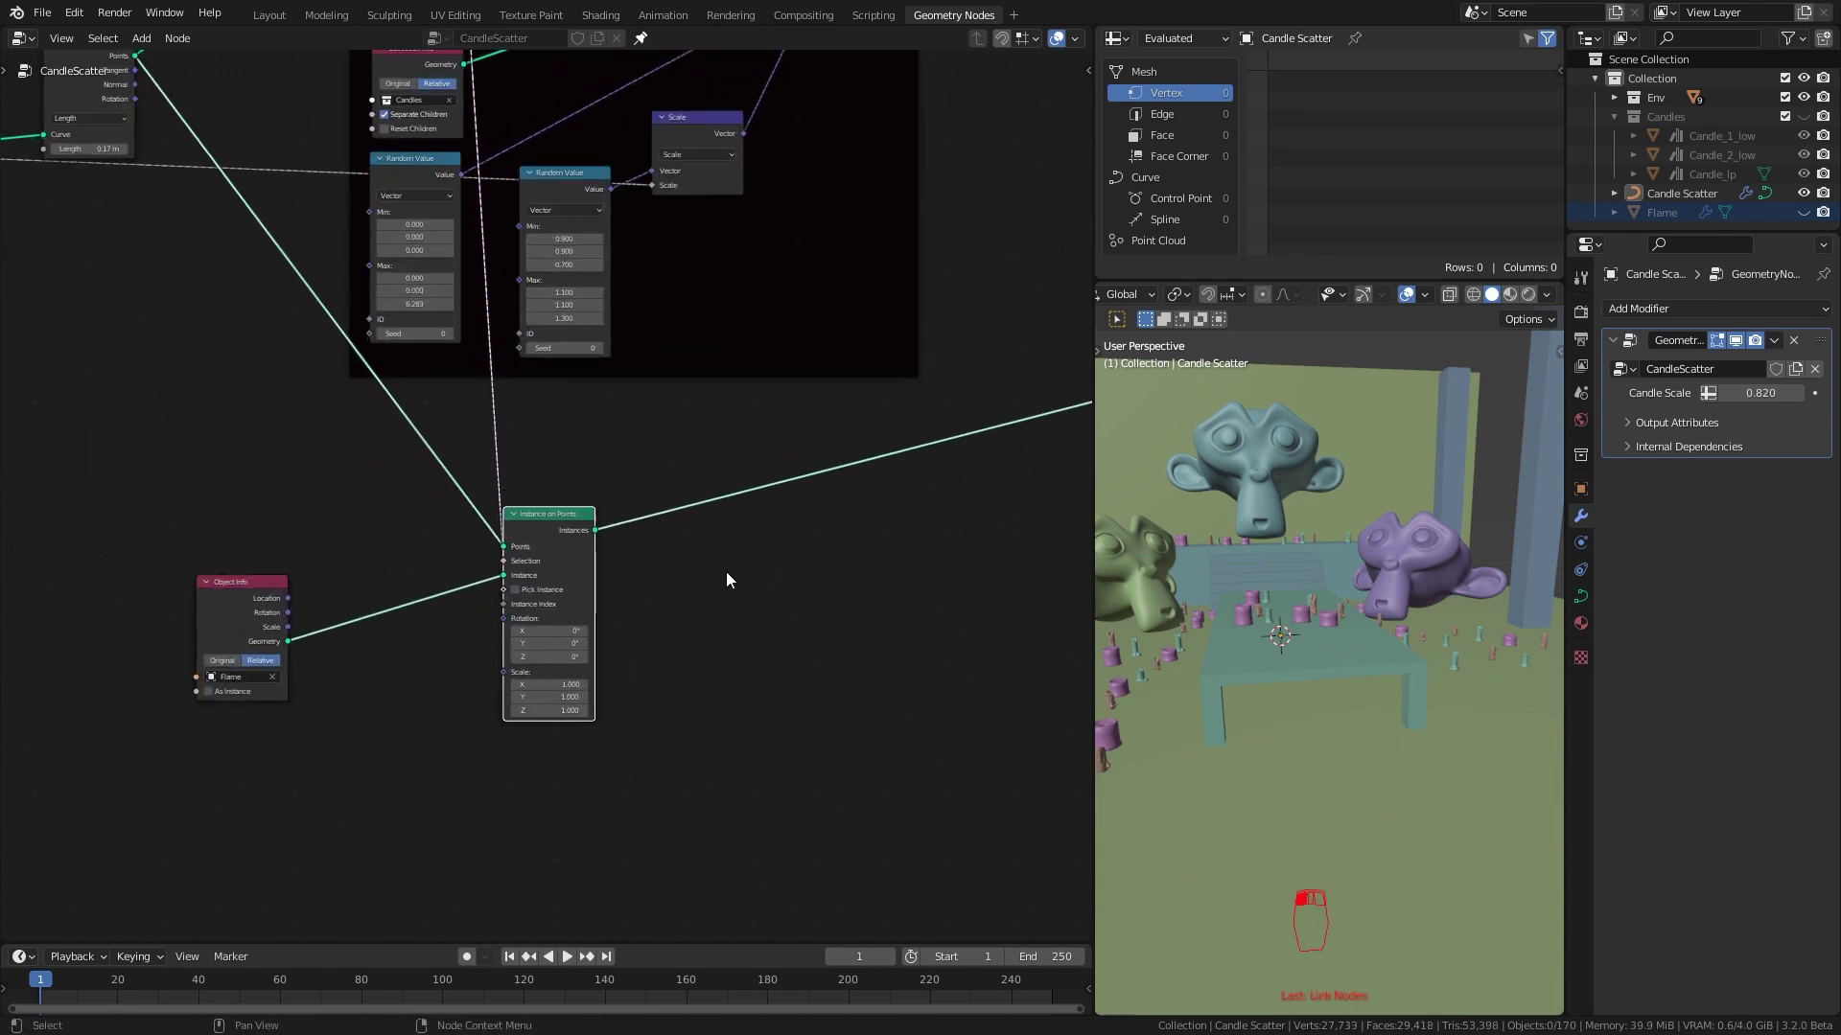
scroll(715, 585, up, 1)
middle_drag(699, 612, 906, 501)
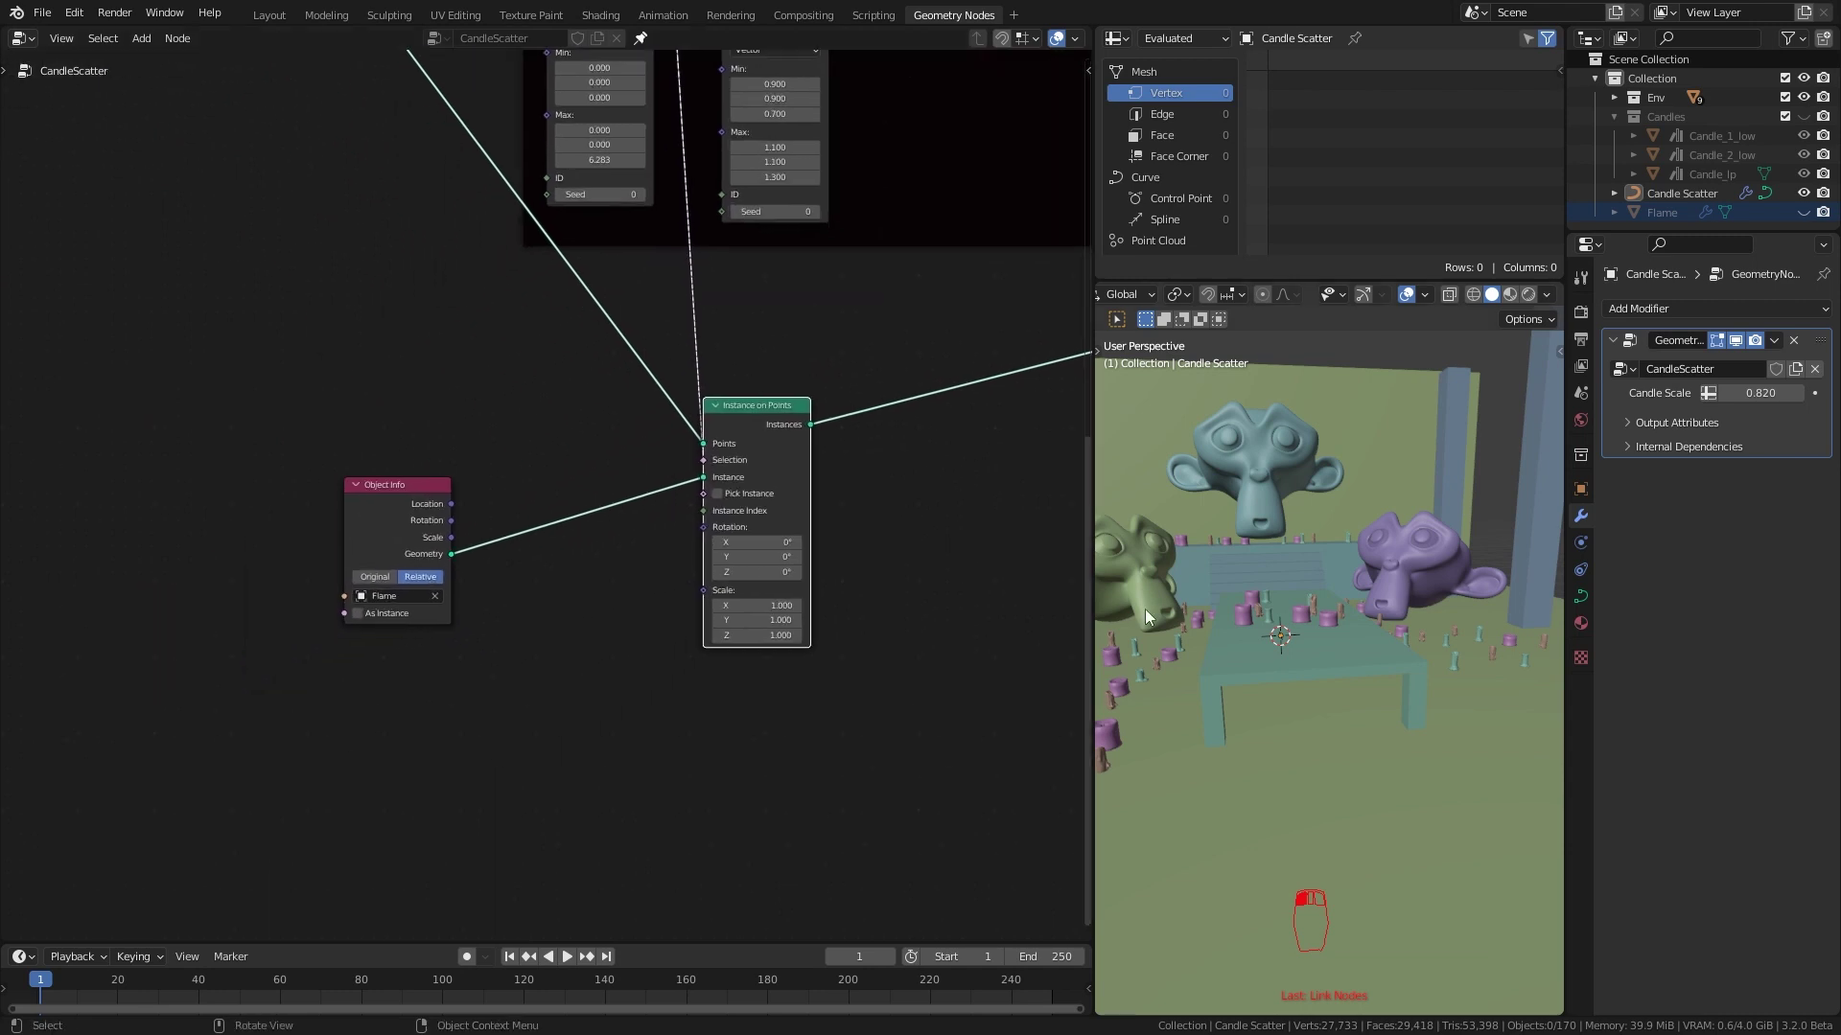
scroll(1144, 608, up, 3)
middle_drag(1145, 608, 1237, 662)
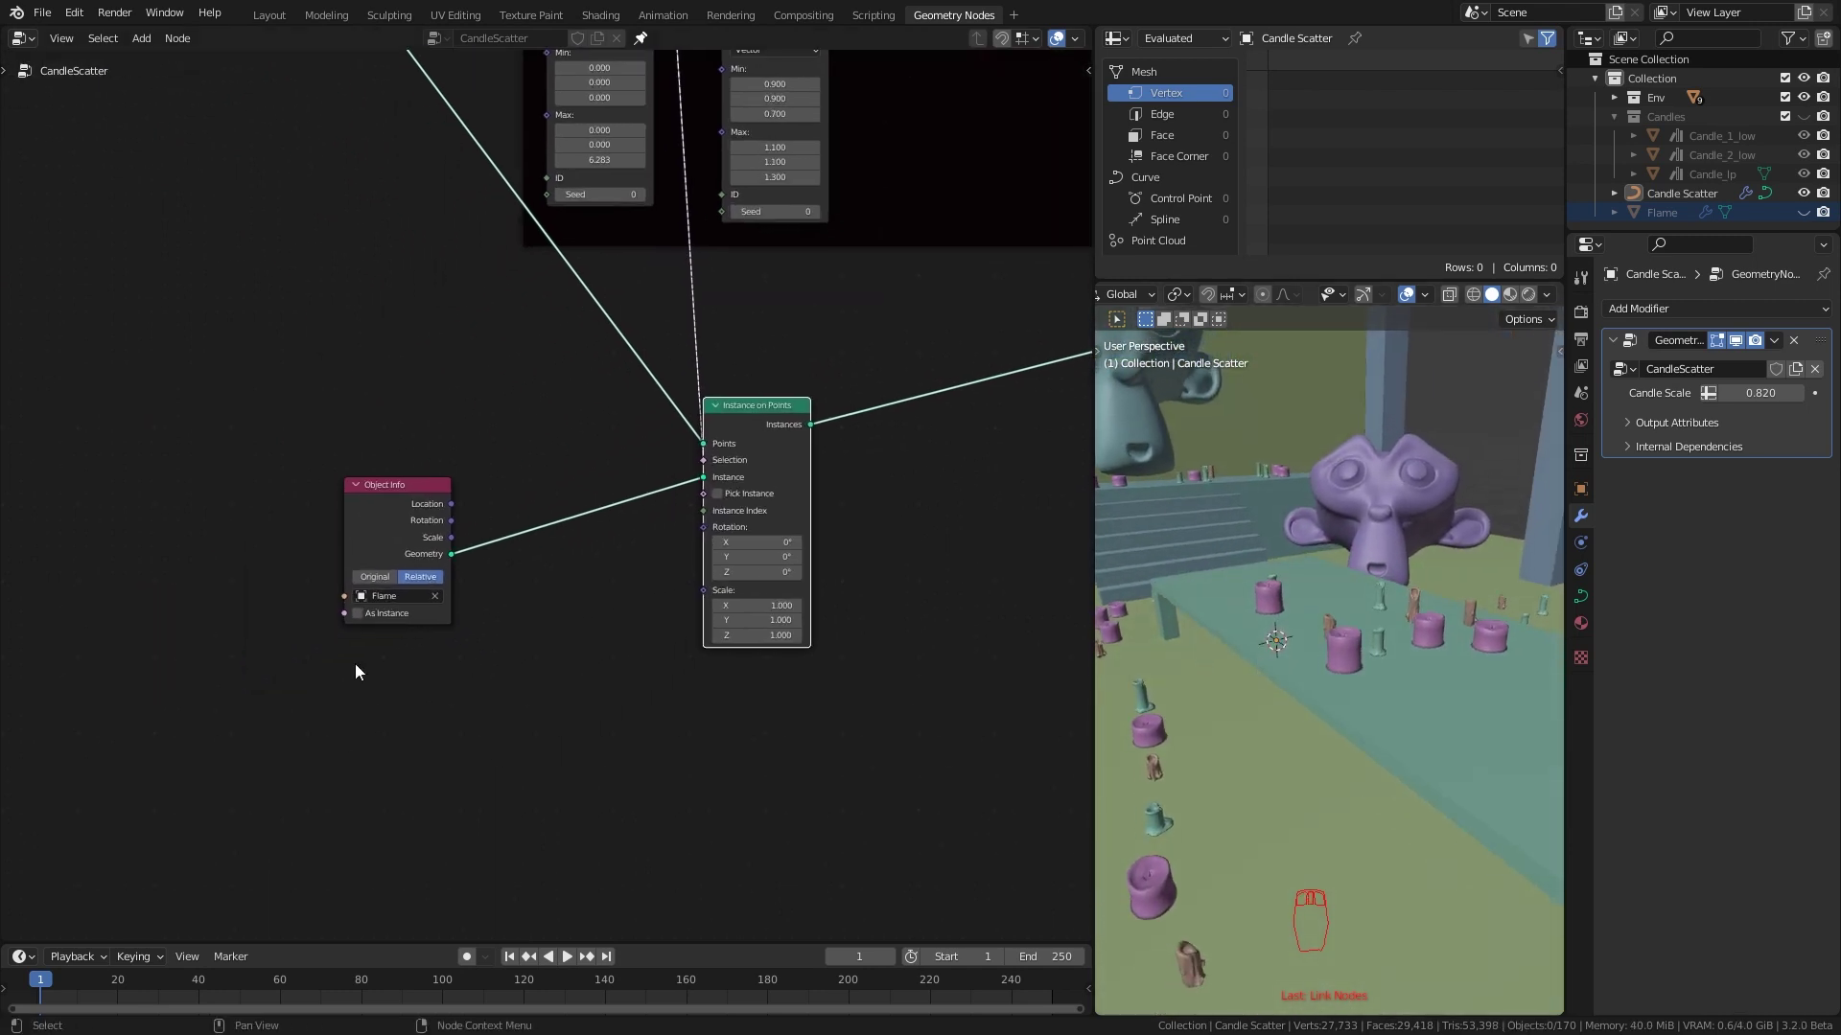
scroll(355, 663, up, 1)
click(308, 644)
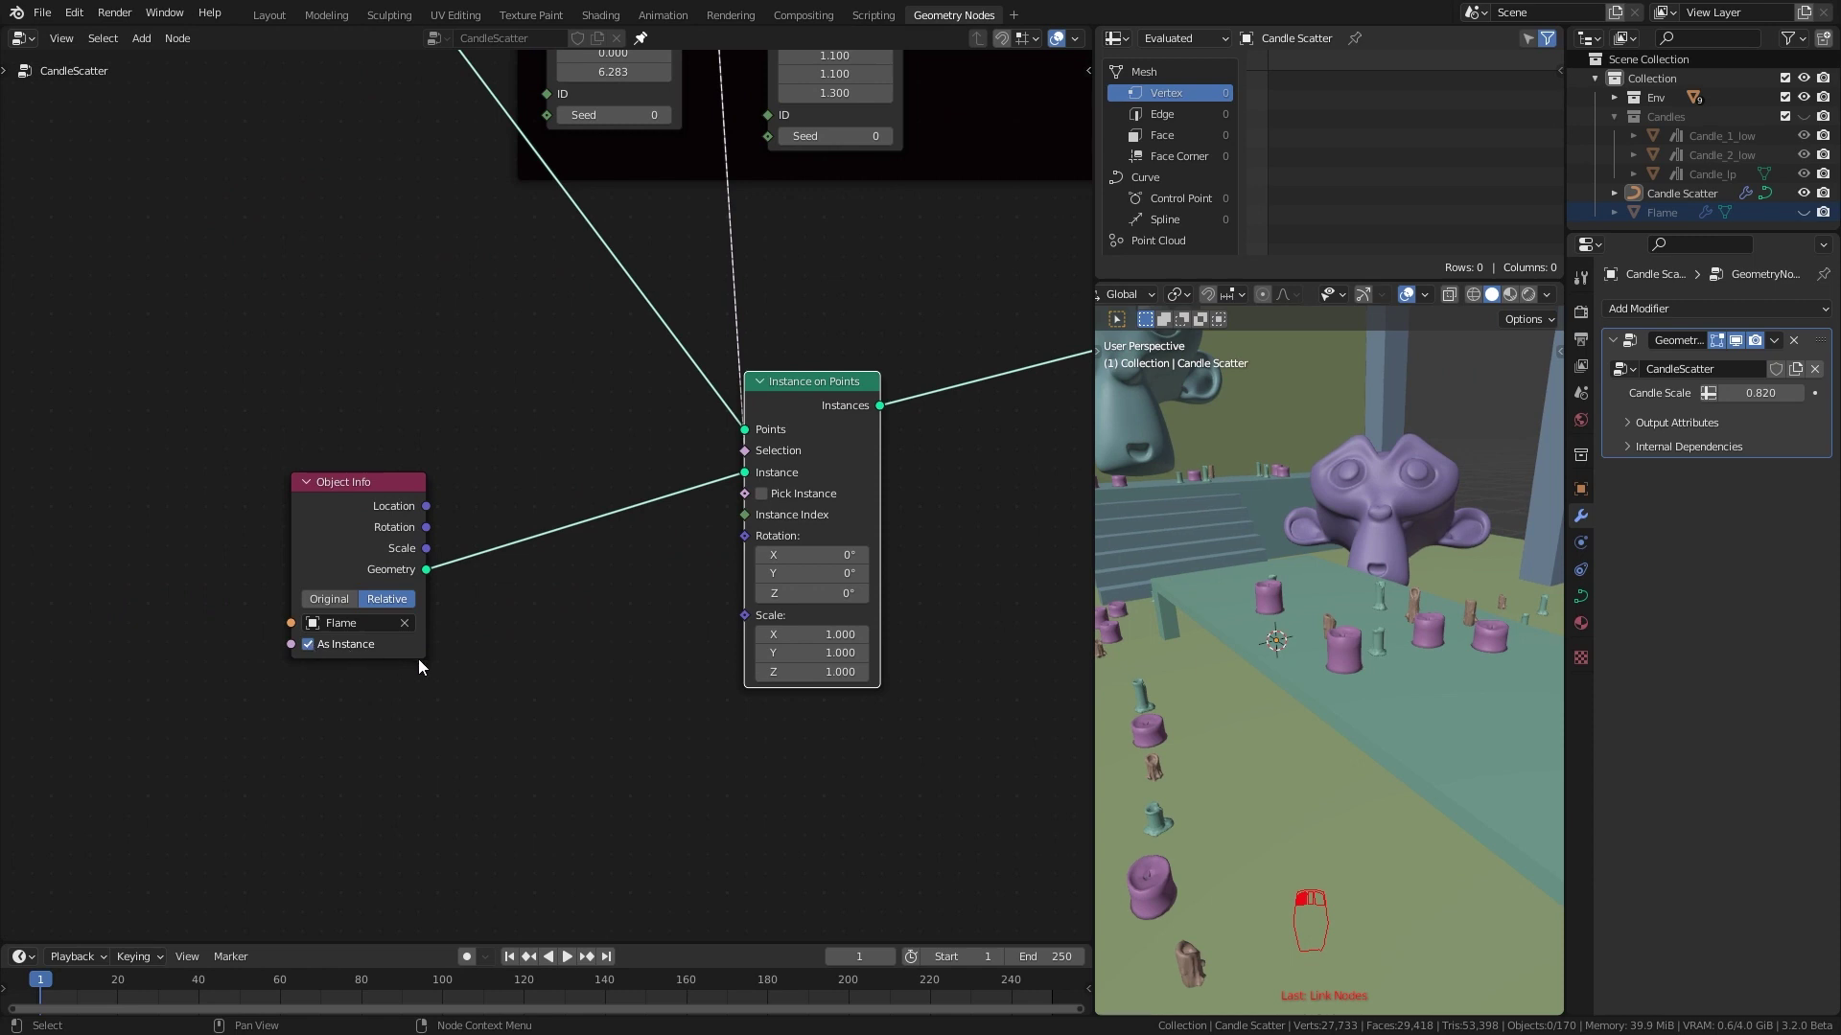
scroll(640, 584, down, 6)
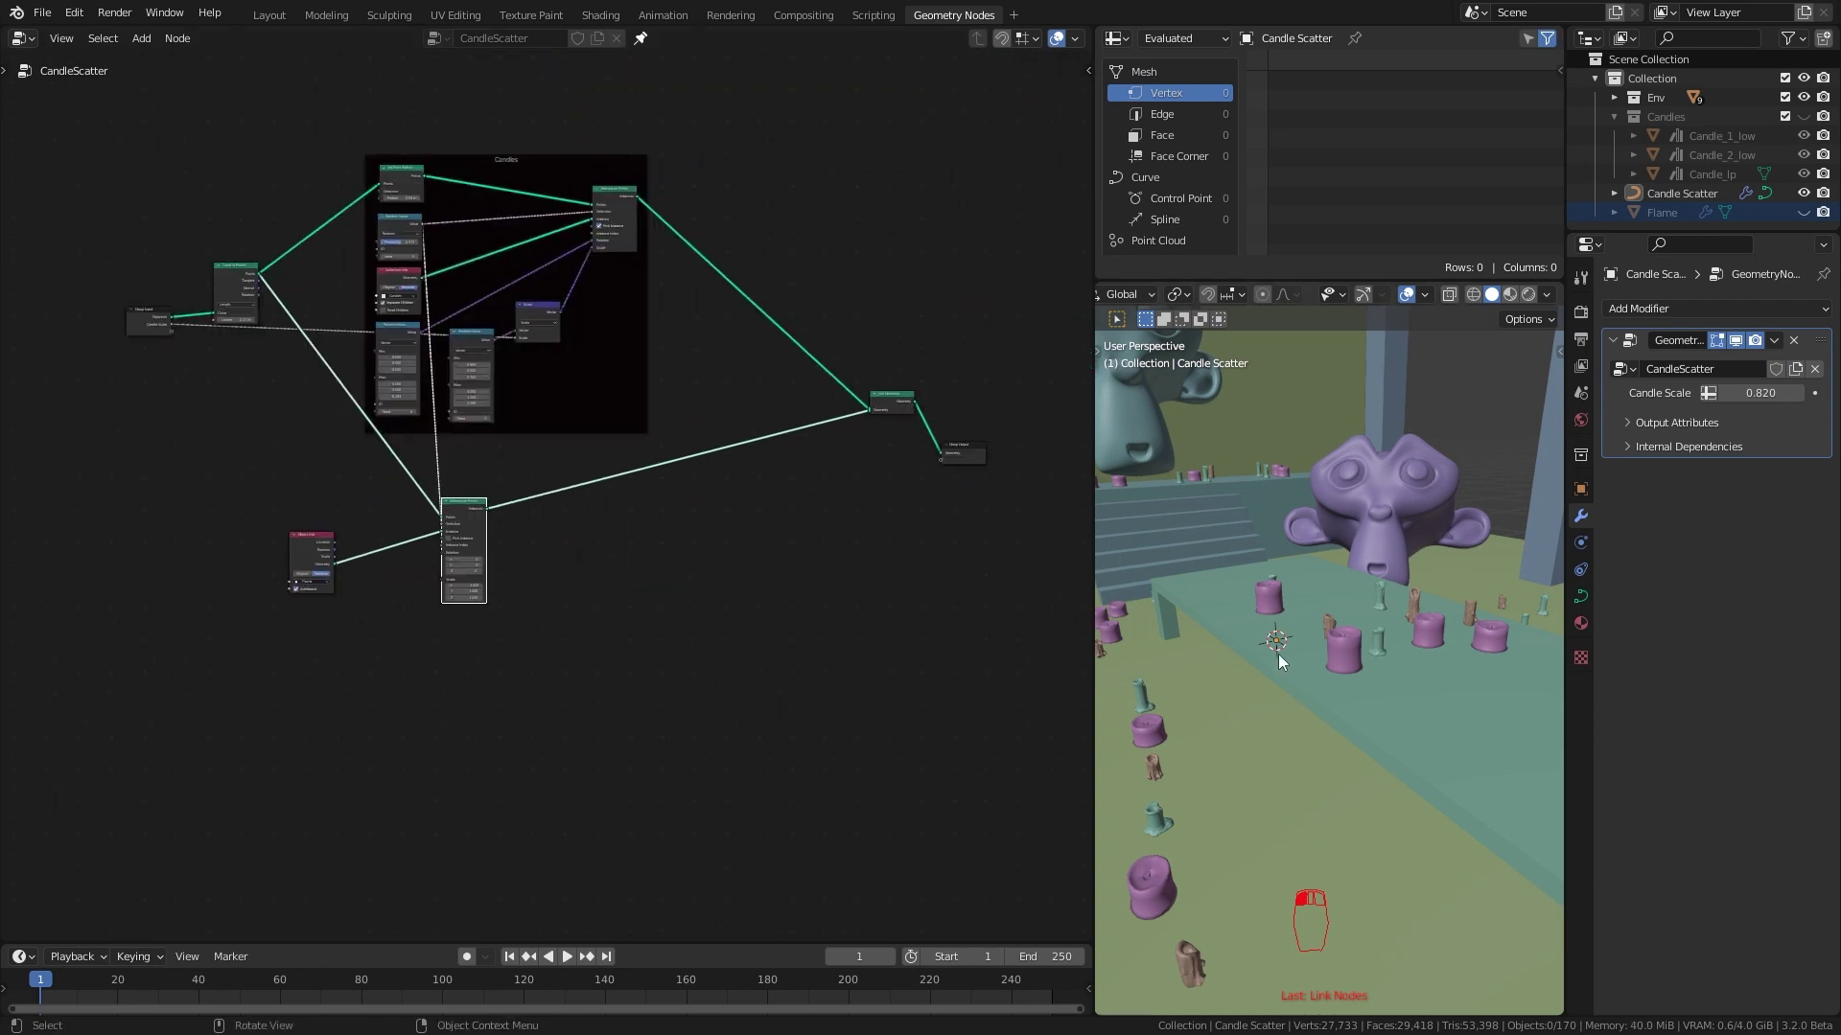
Switch the viewport to wireframe and examine where the flame instances sit relative to the candles
key(shift+z)
middle_drag(1328, 733, 1298, 745)
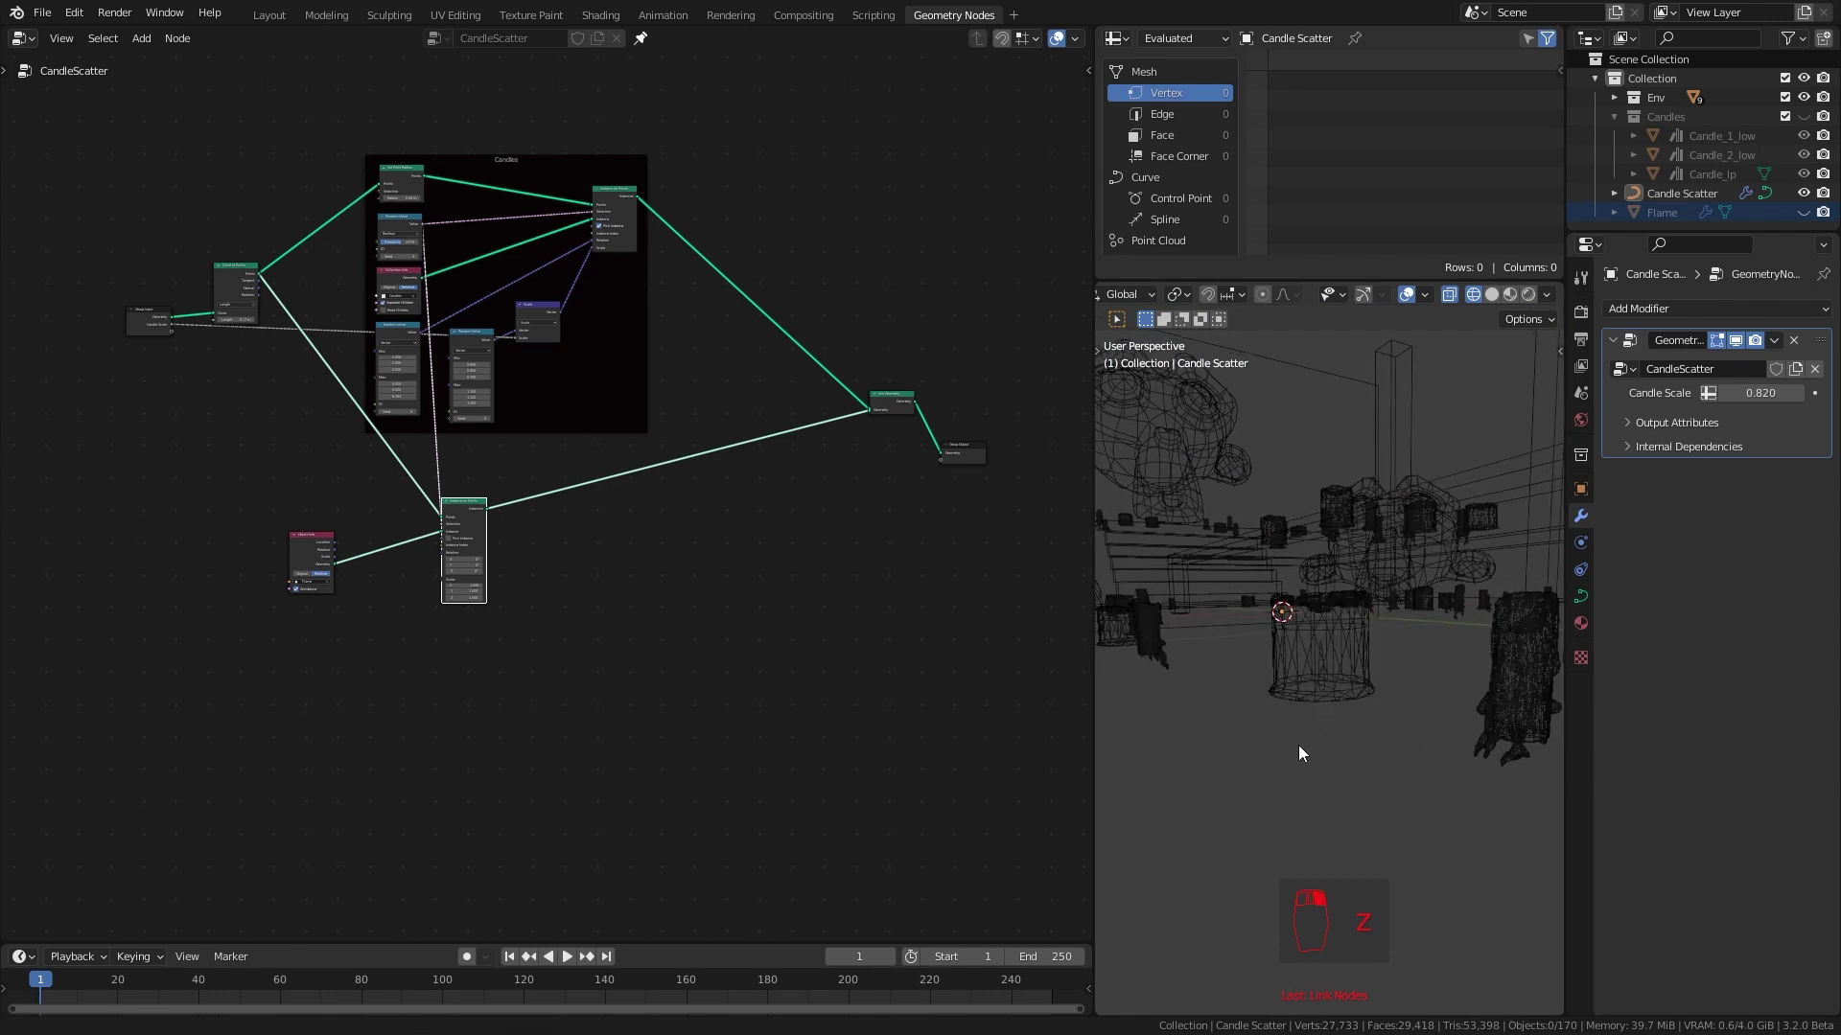
scroll(1299, 746, up, 1)
scroll(1304, 734, up, 4)
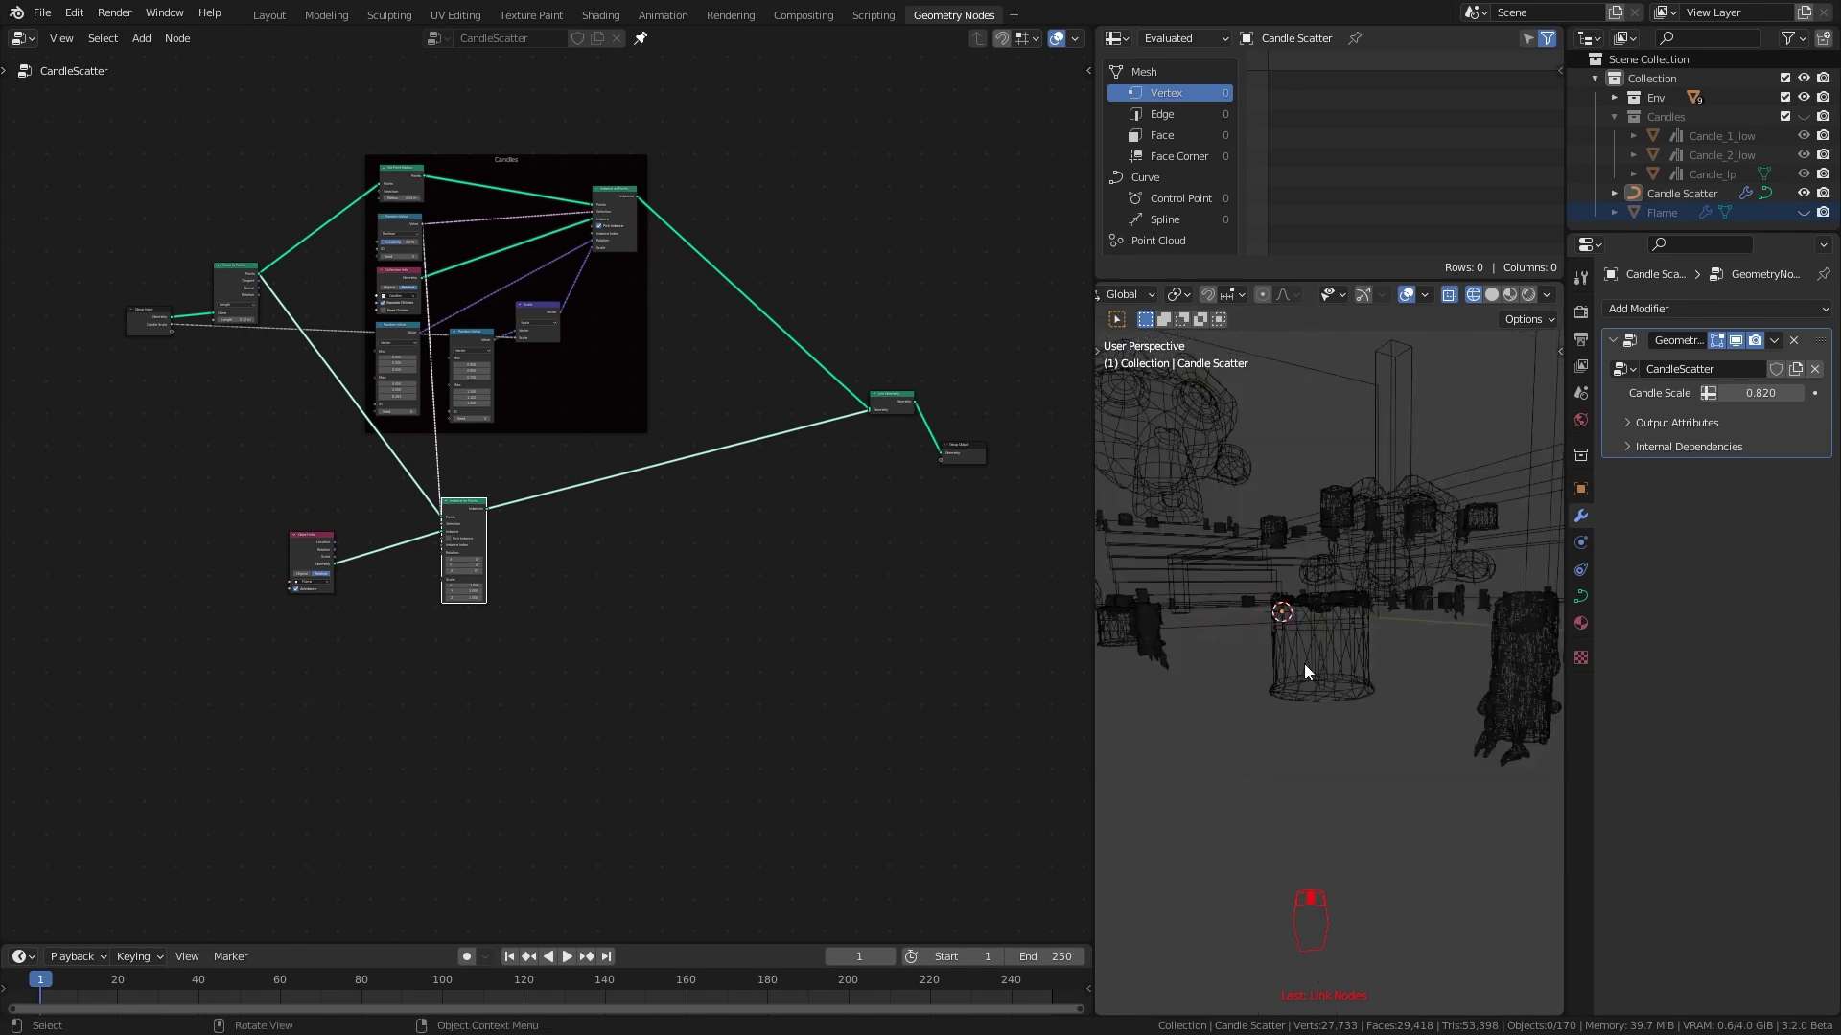
mouse_move(1309, 769)
middle_down()
mouse_move(1327, 748)
mouse_move(1329, 775)
middle_up()
scroll(1332, 748, up, 4)
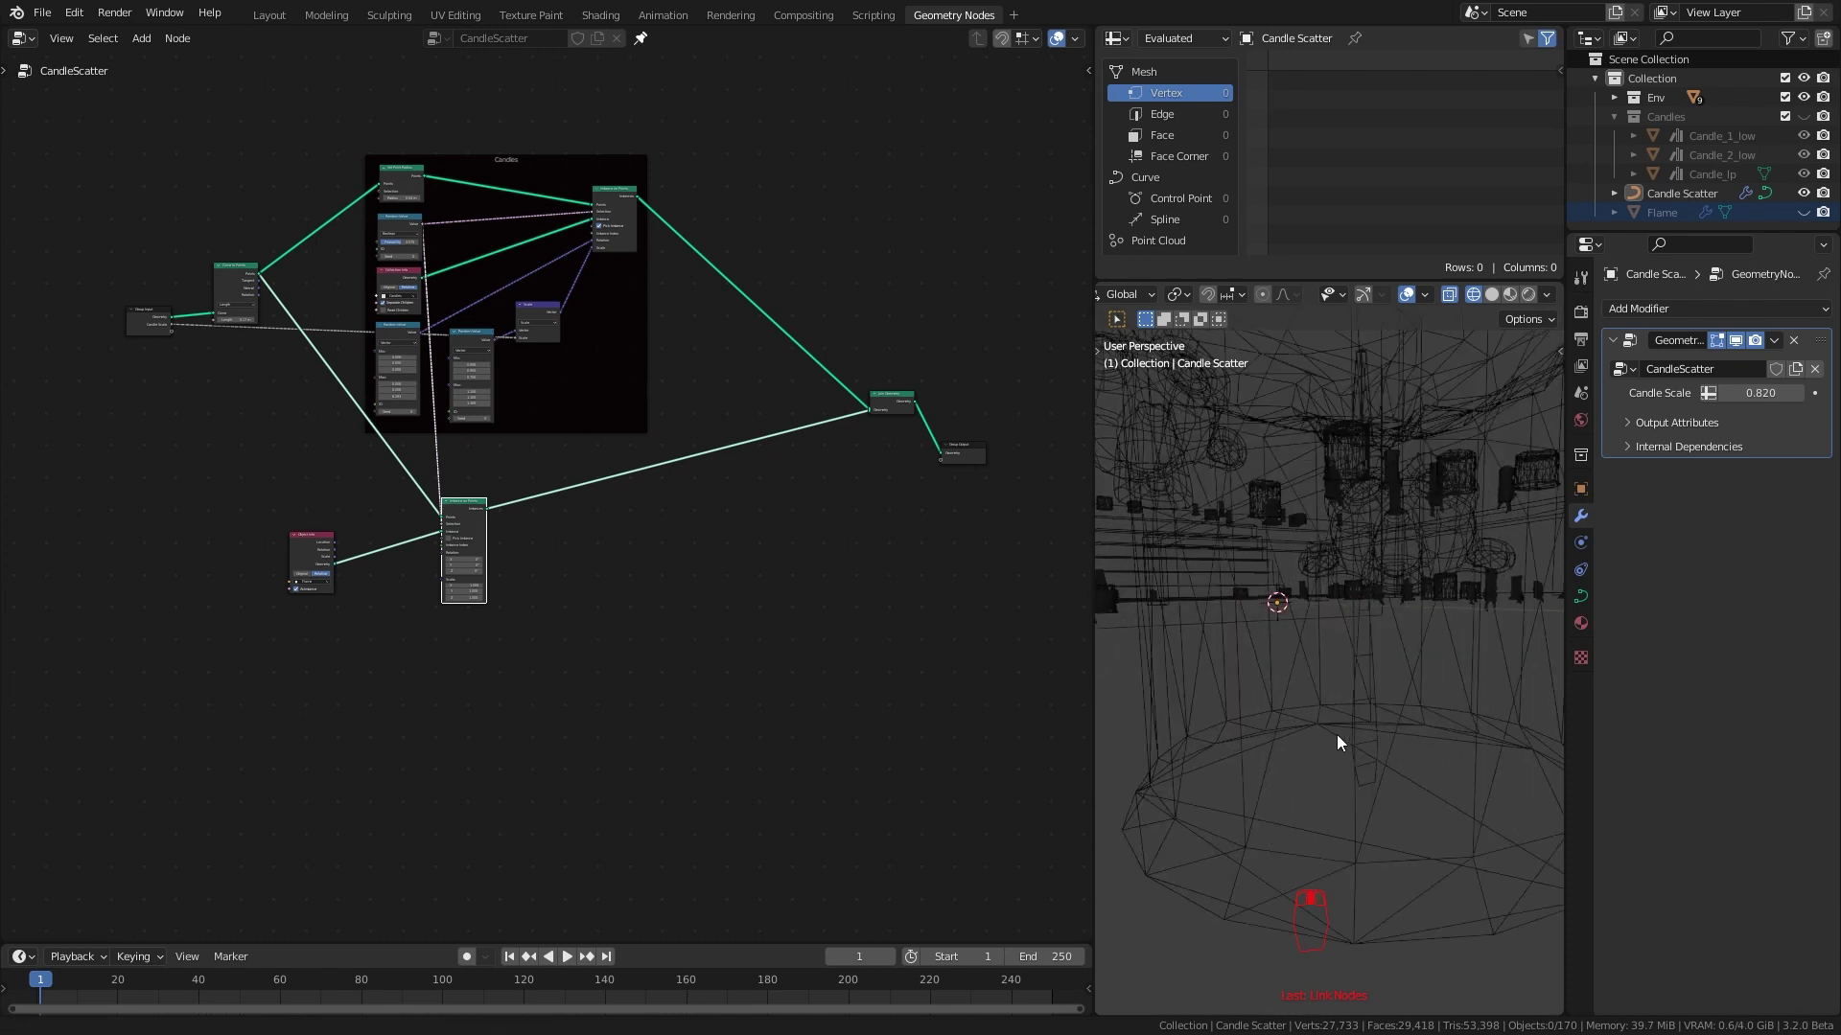
scroll(1340, 766, down, 5)
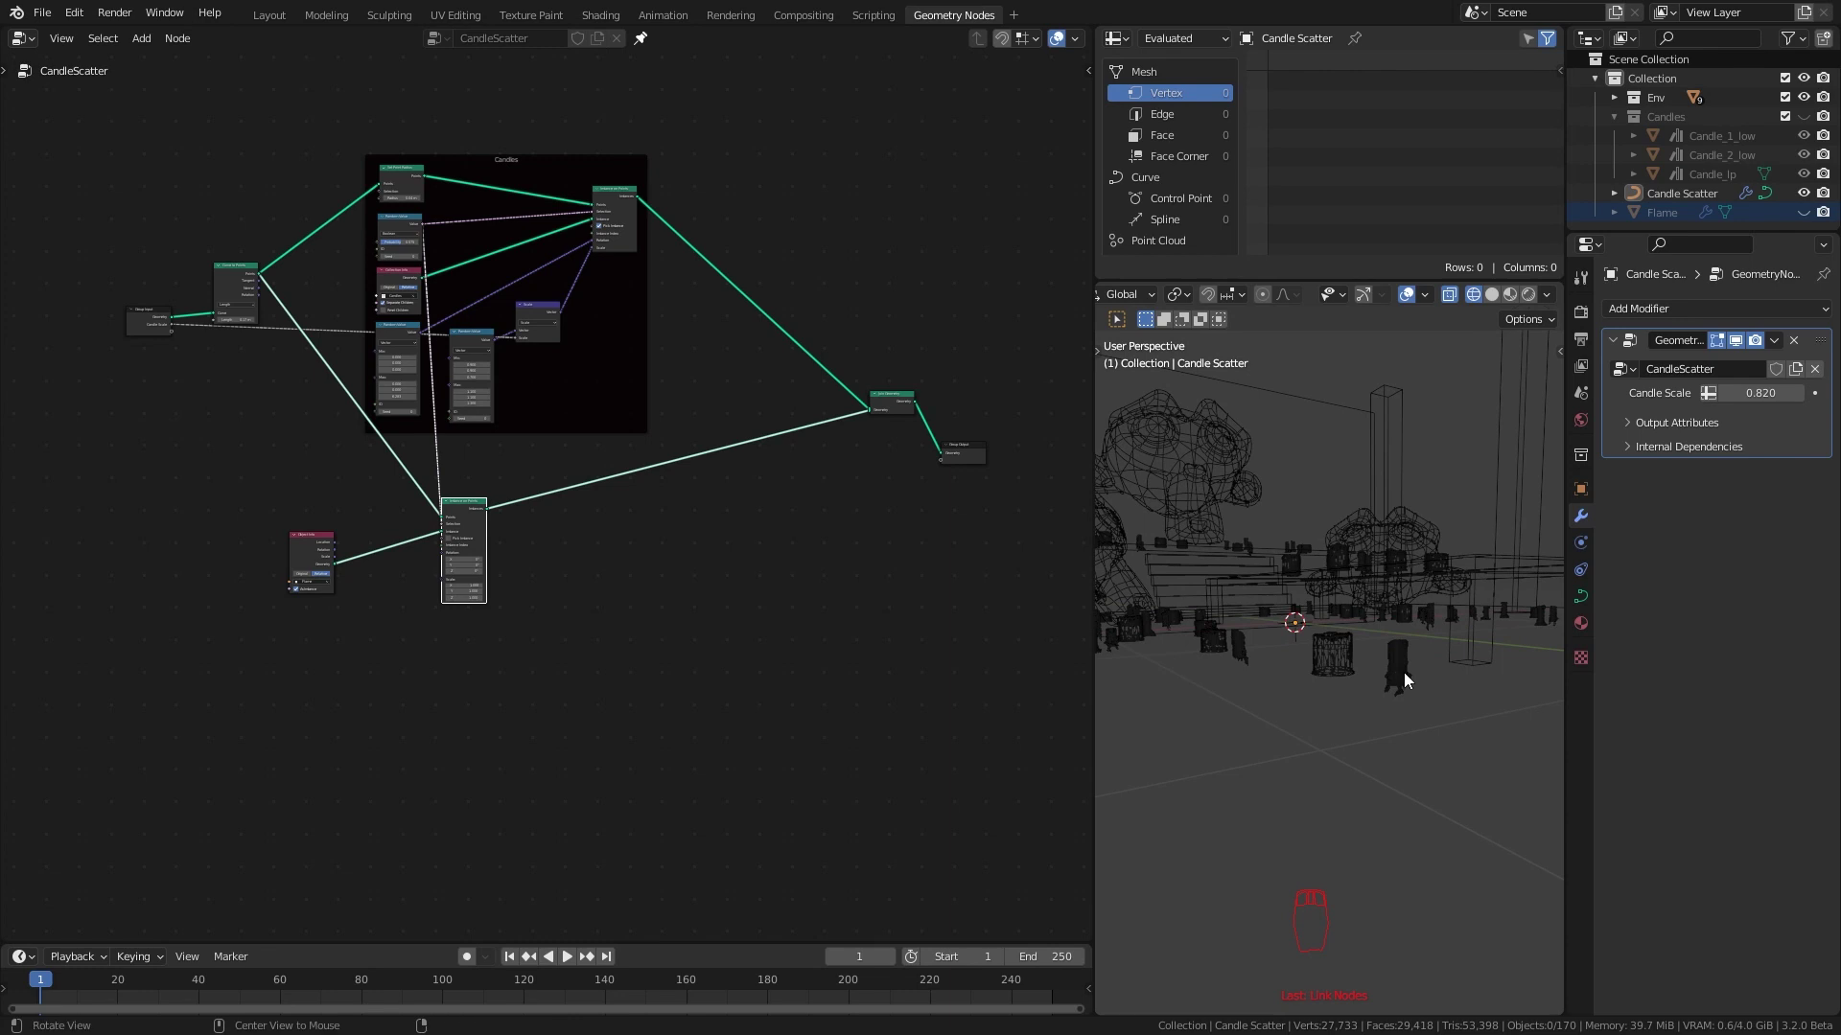
Return the viewport to solid shading and add a reroute on the points link to the flame's Instance on Points, moved clear of the Candles frame
middle_drag(1404, 671, 1406, 642)
key(z)
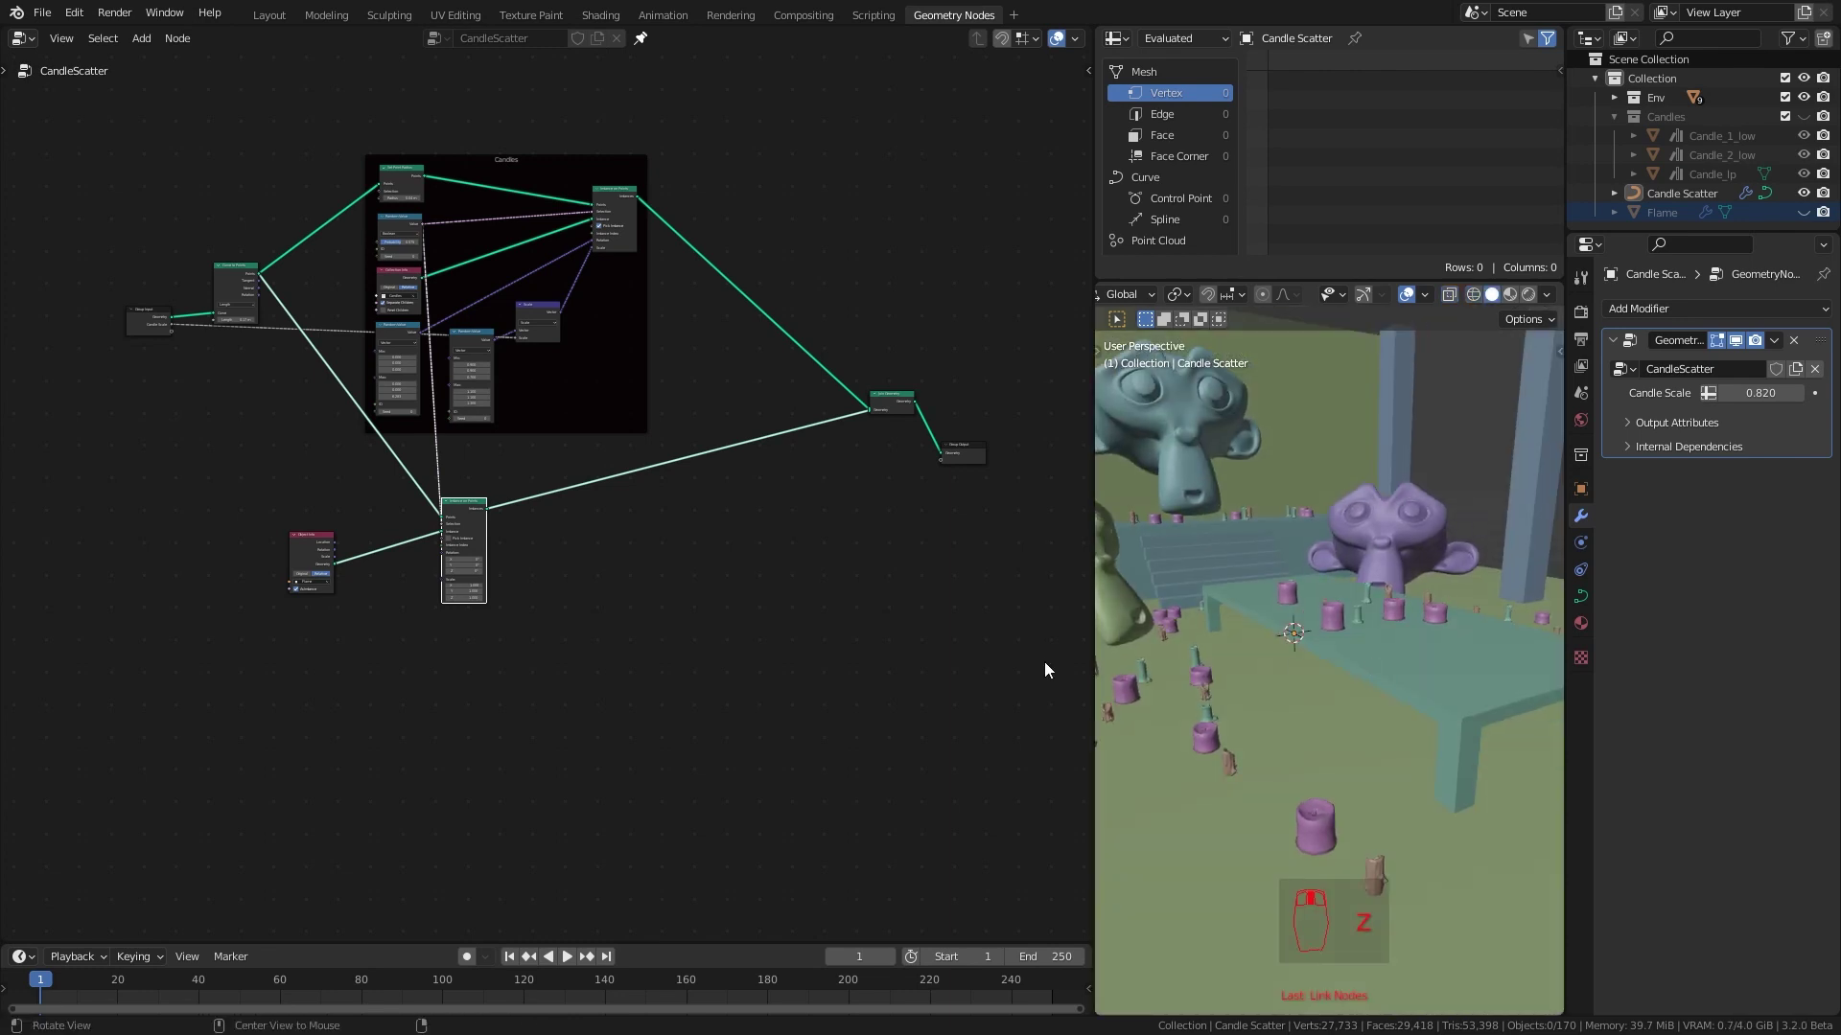
scroll(585, 575, up, 2)
scroll(518, 604, down, 2)
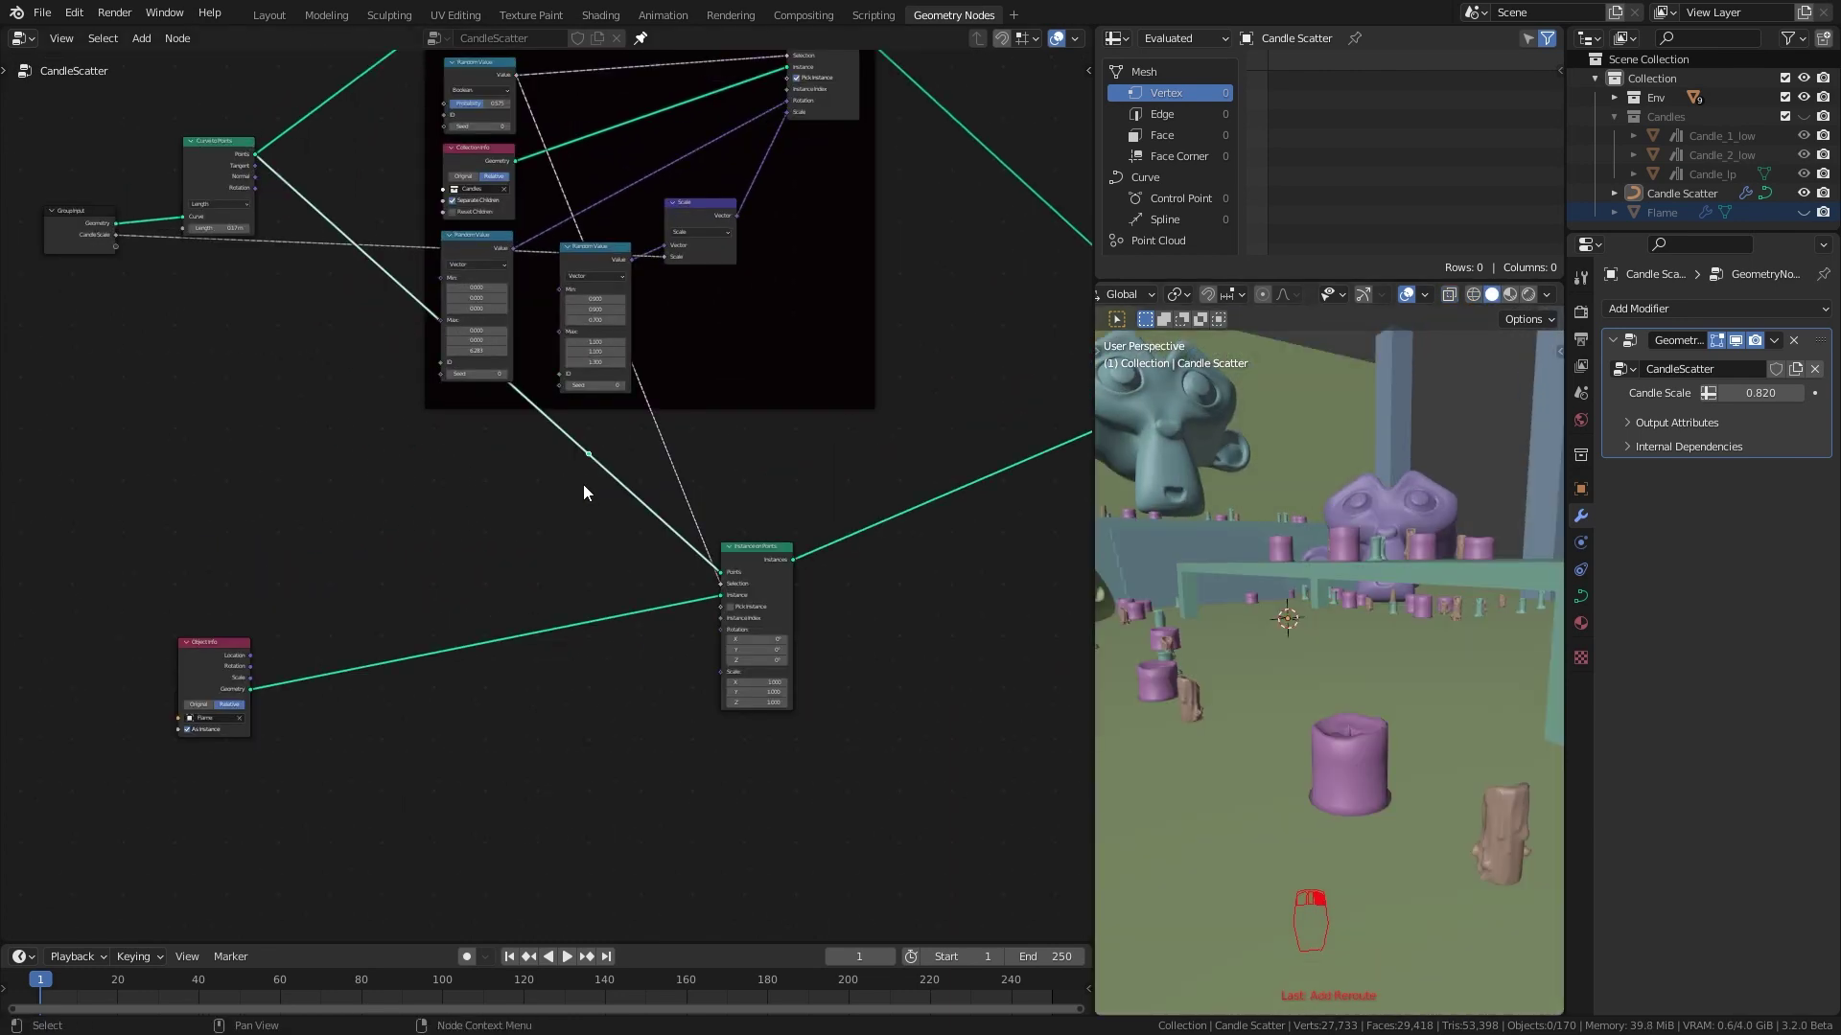
key(g)
click(274, 566)
scroll(422, 648, up, 1)
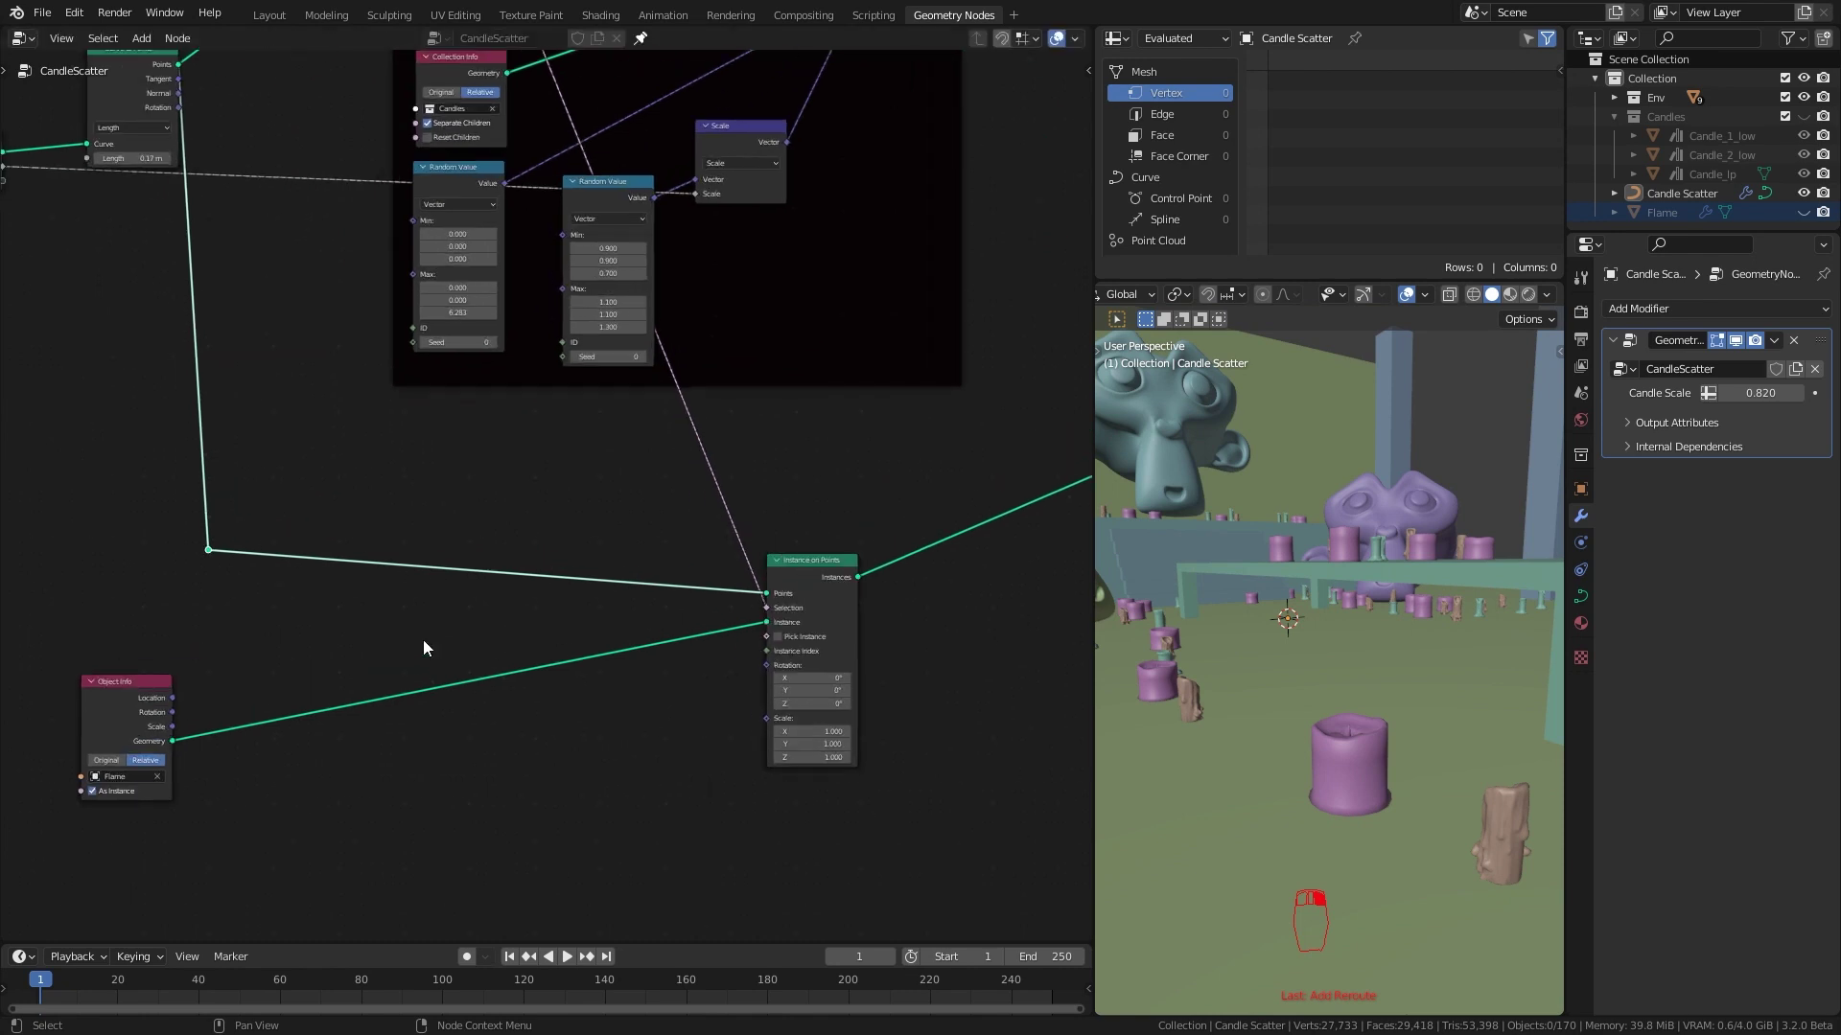
Insert a Set Position node on the points link just before the flame's Instance on Points node
key(shift+a)
click(538, 752)
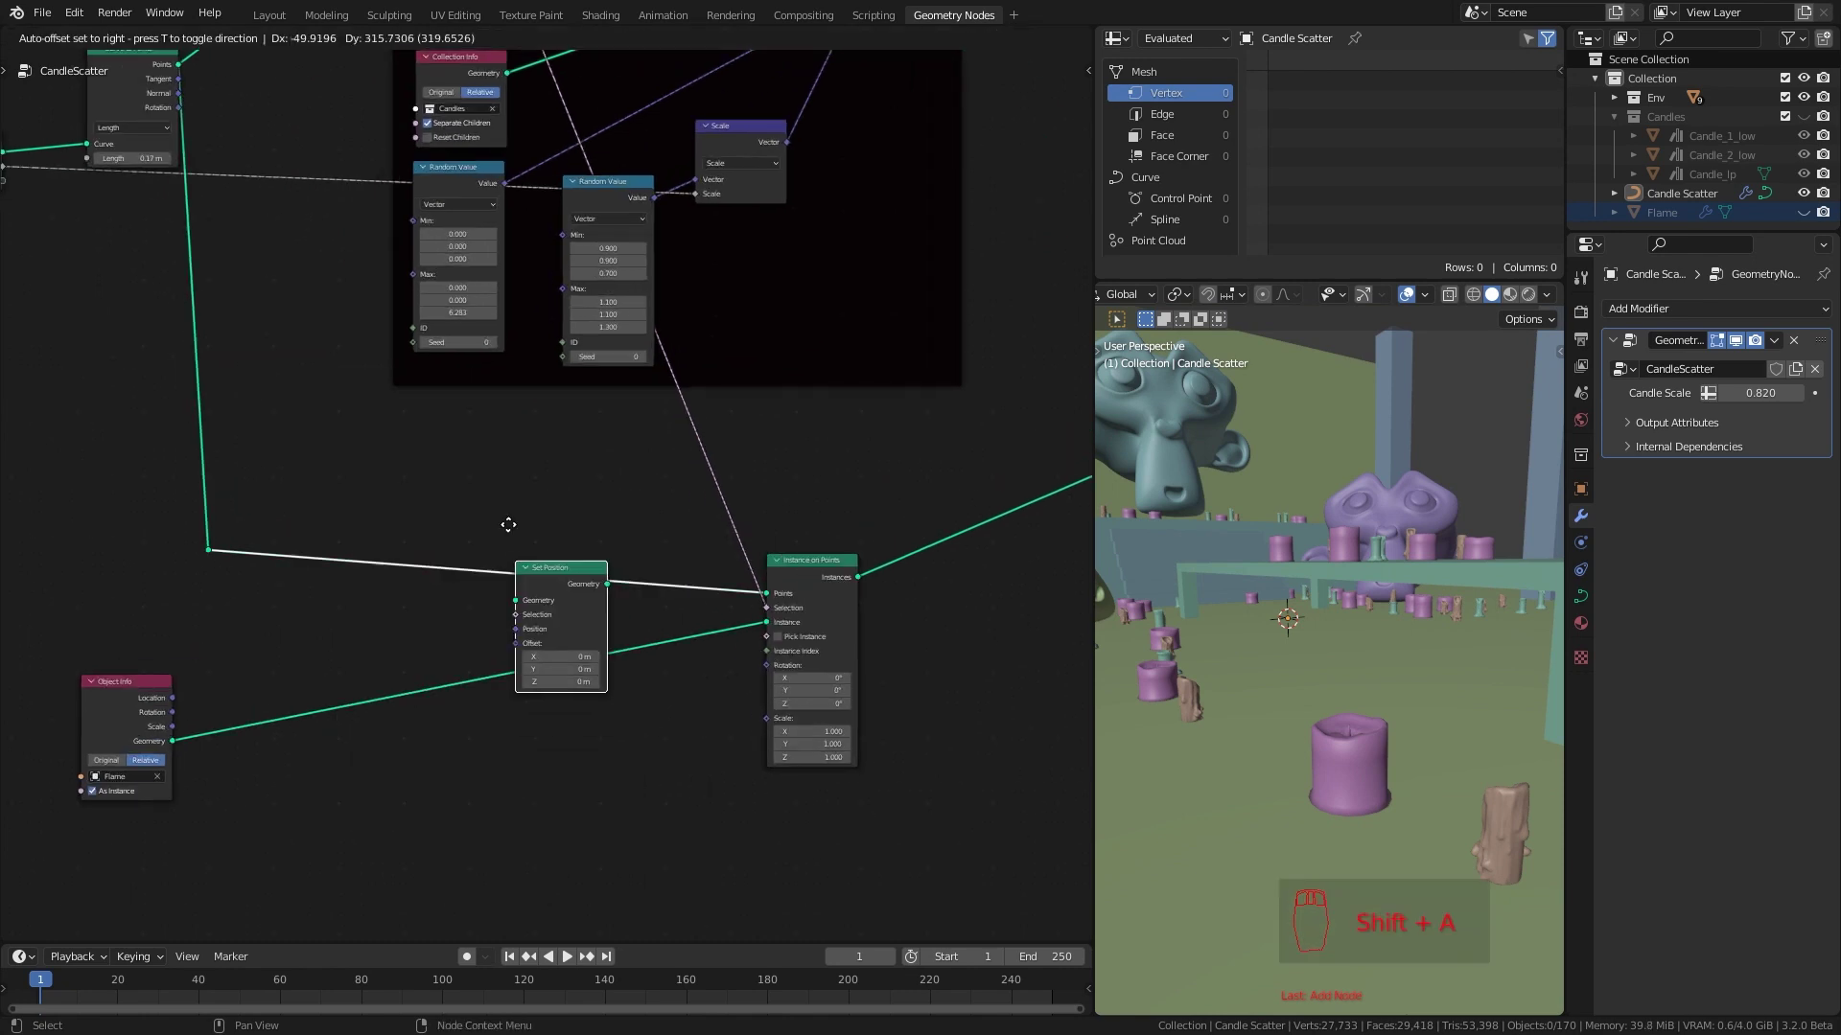
click(549, 422)
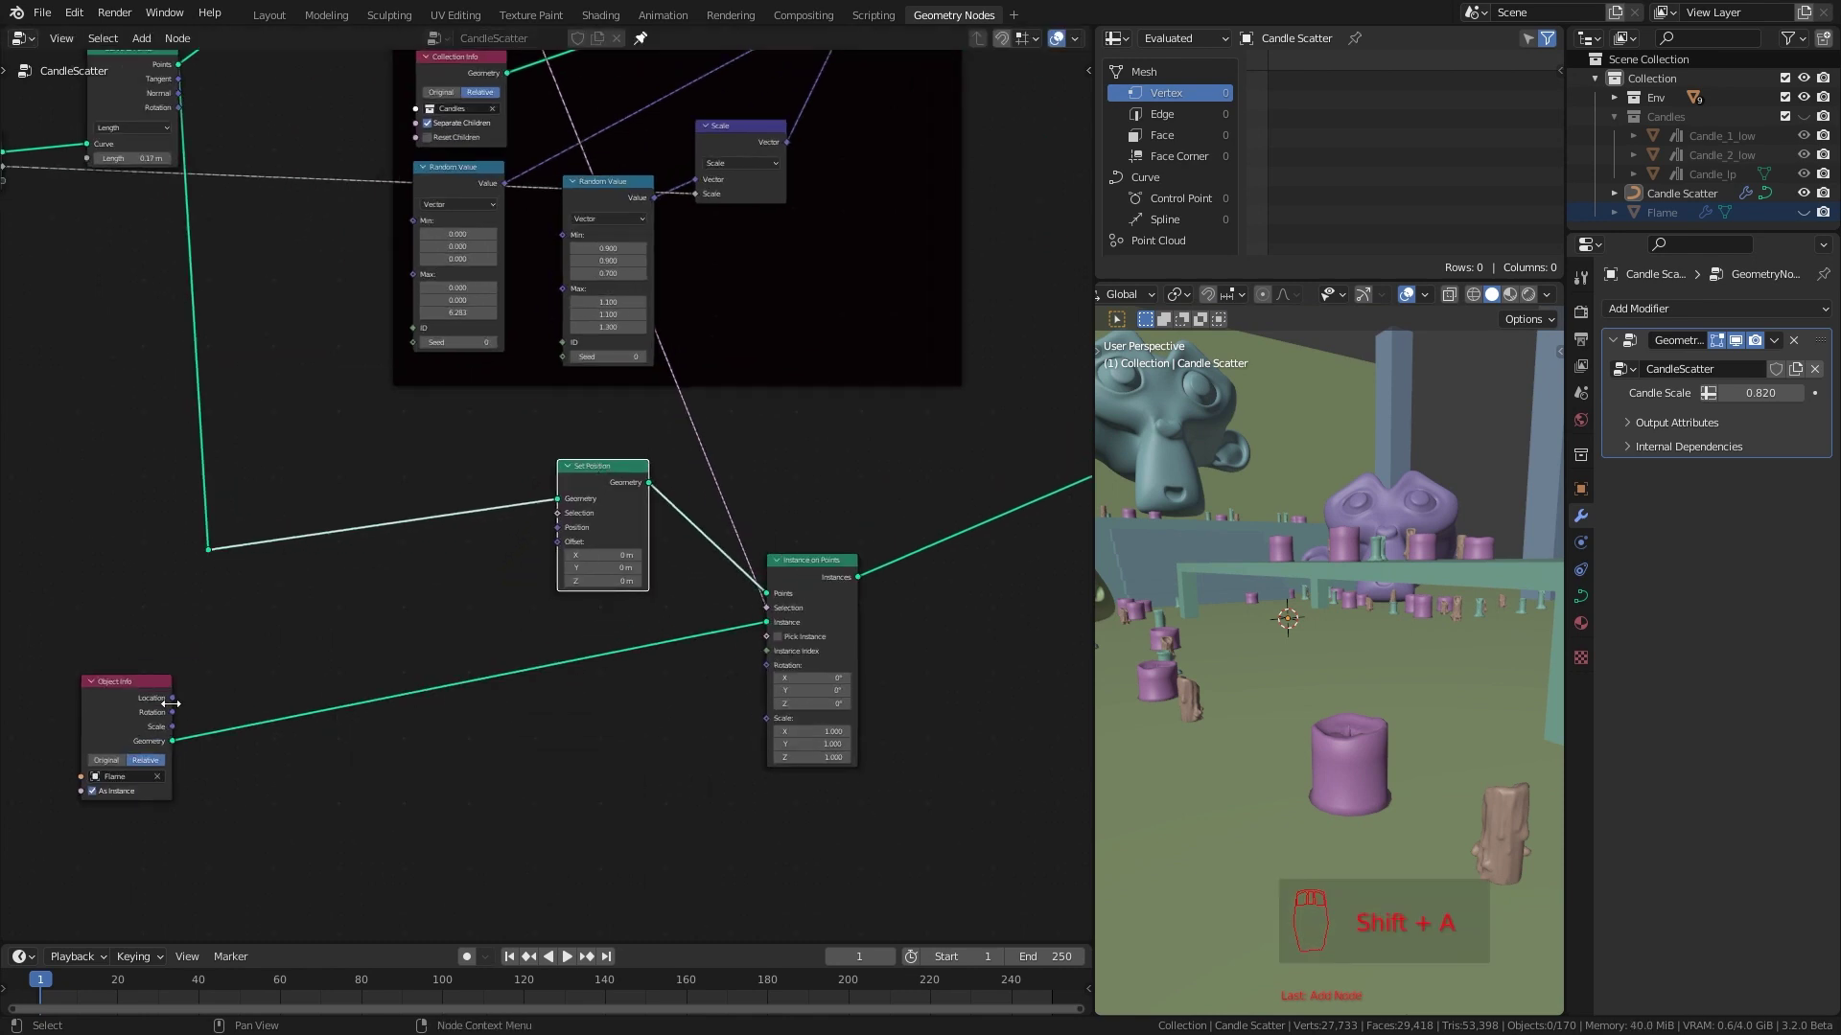
Spread out the Flame's Object Info, the flame Instance on Points and the Set Position nodes to make room between them
drag(126, 687, 141, 729)
scroll(509, 681, down, 1)
middle_drag(509, 681, 553, 712)
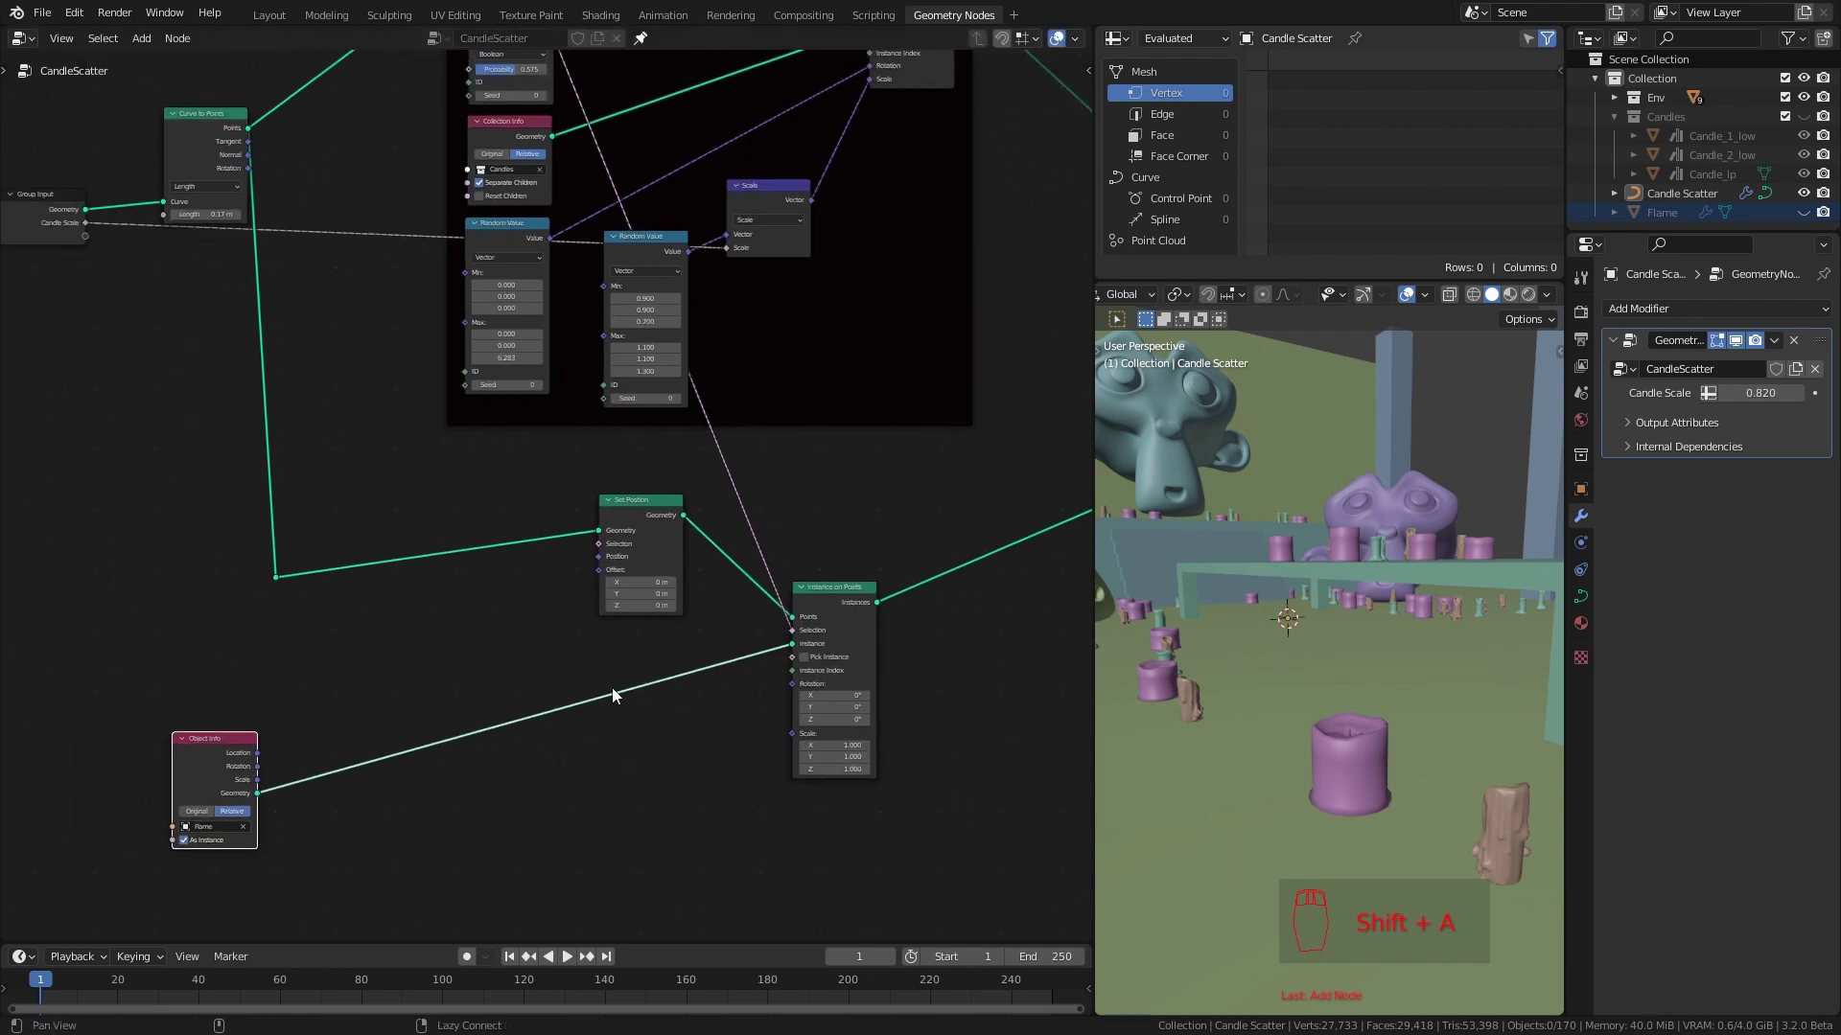
drag(833, 596, 952, 689)
middle_drag(751, 674, 774, 732)
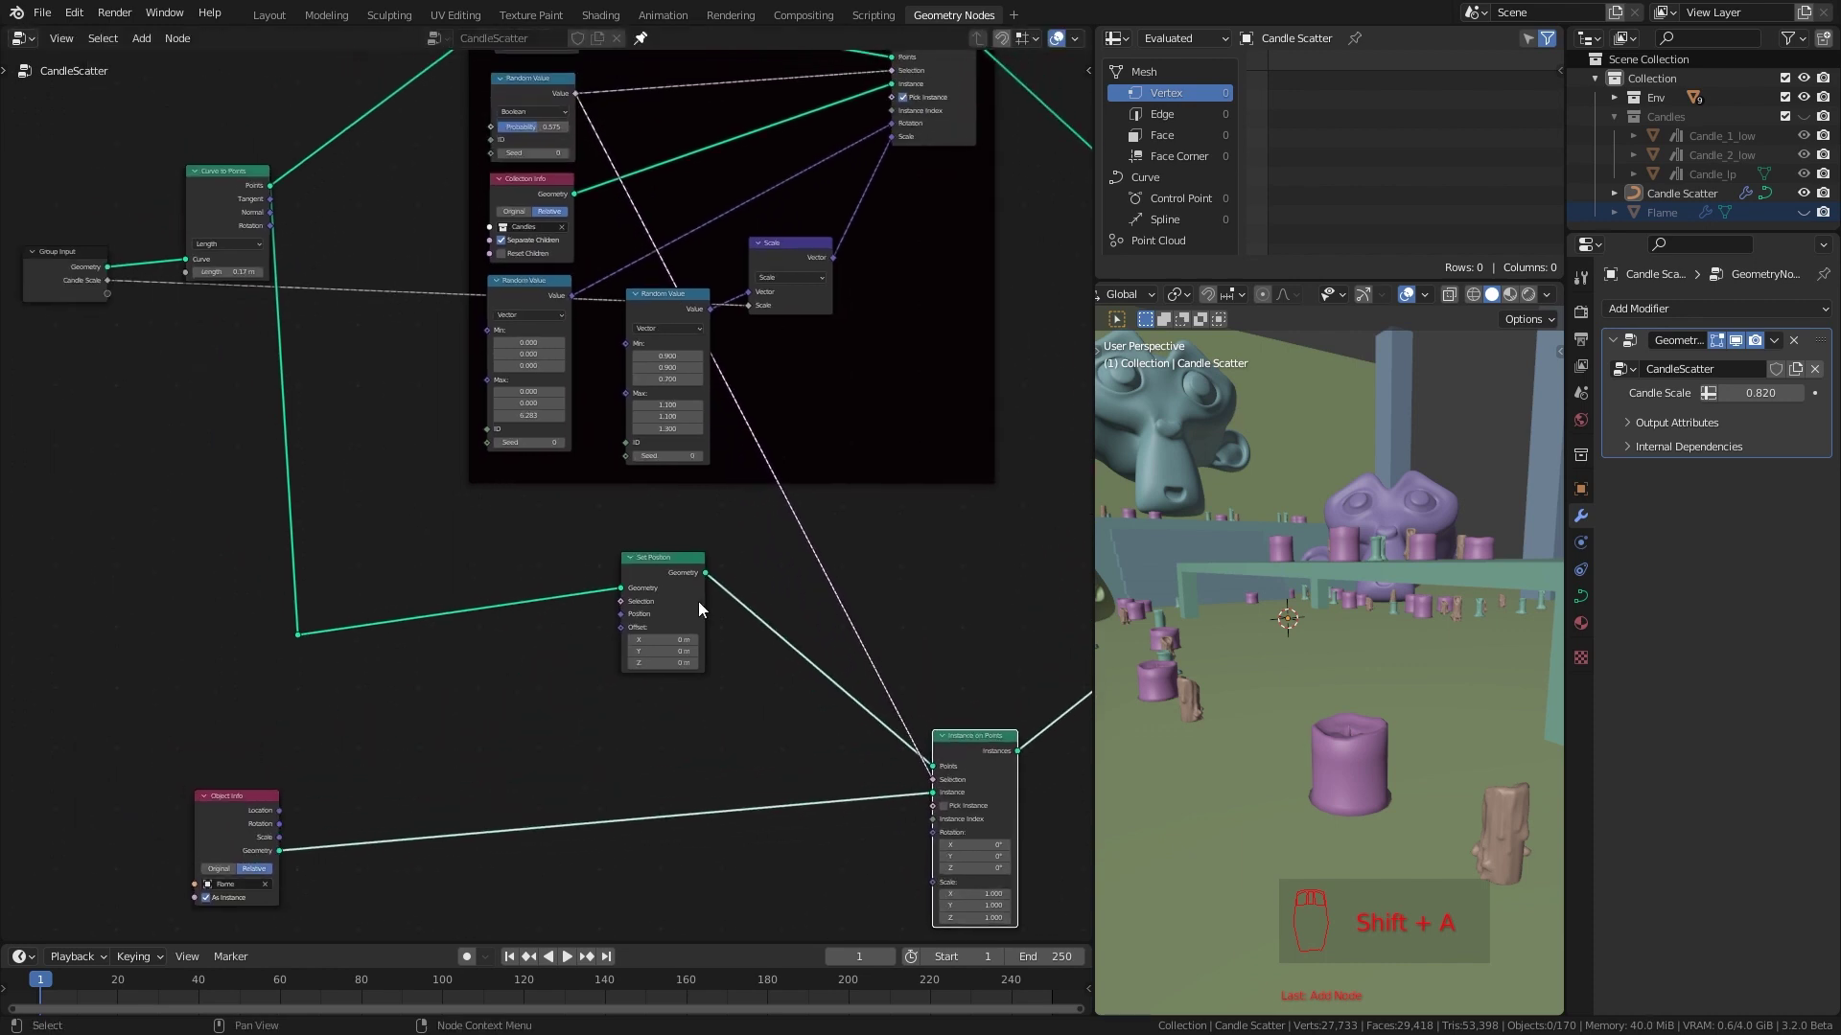
drag(666, 564, 709, 604)
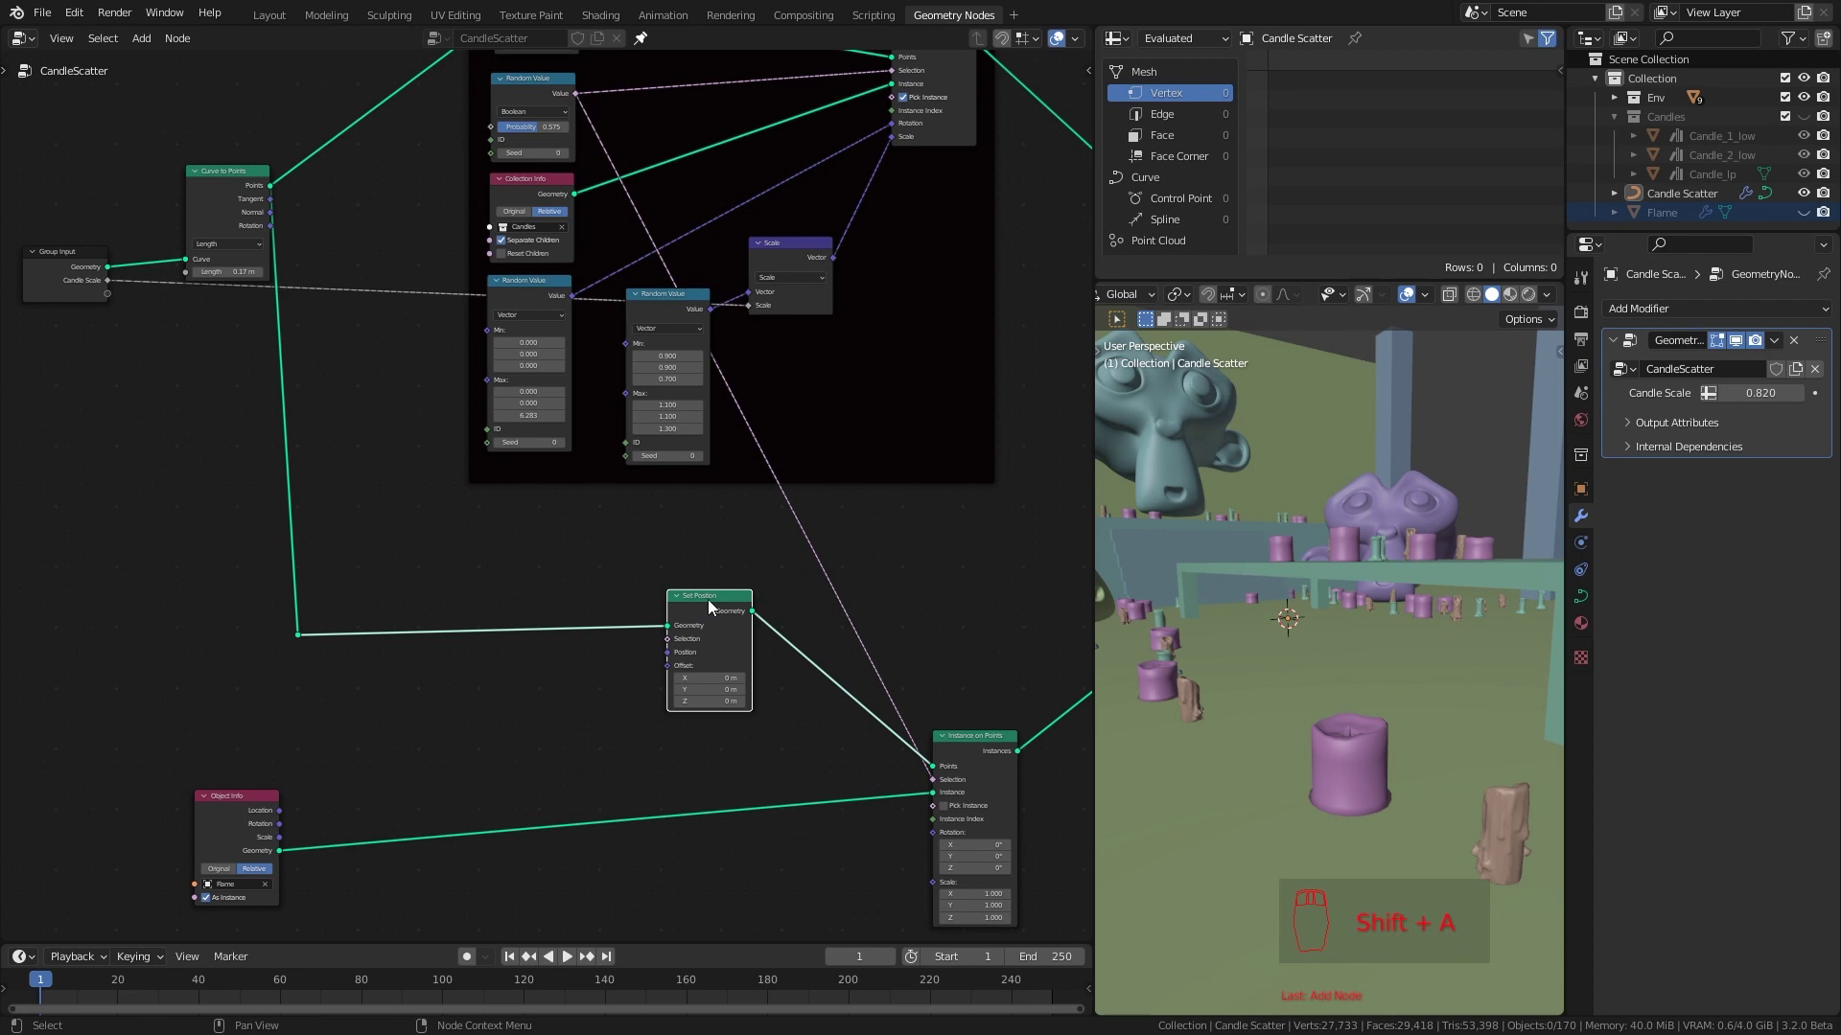
Add a Separate XYZ node fed by the candles' Scale vector output and shift the Set Position node away from it
drag(832, 259, 446, 613)
text(xyz)
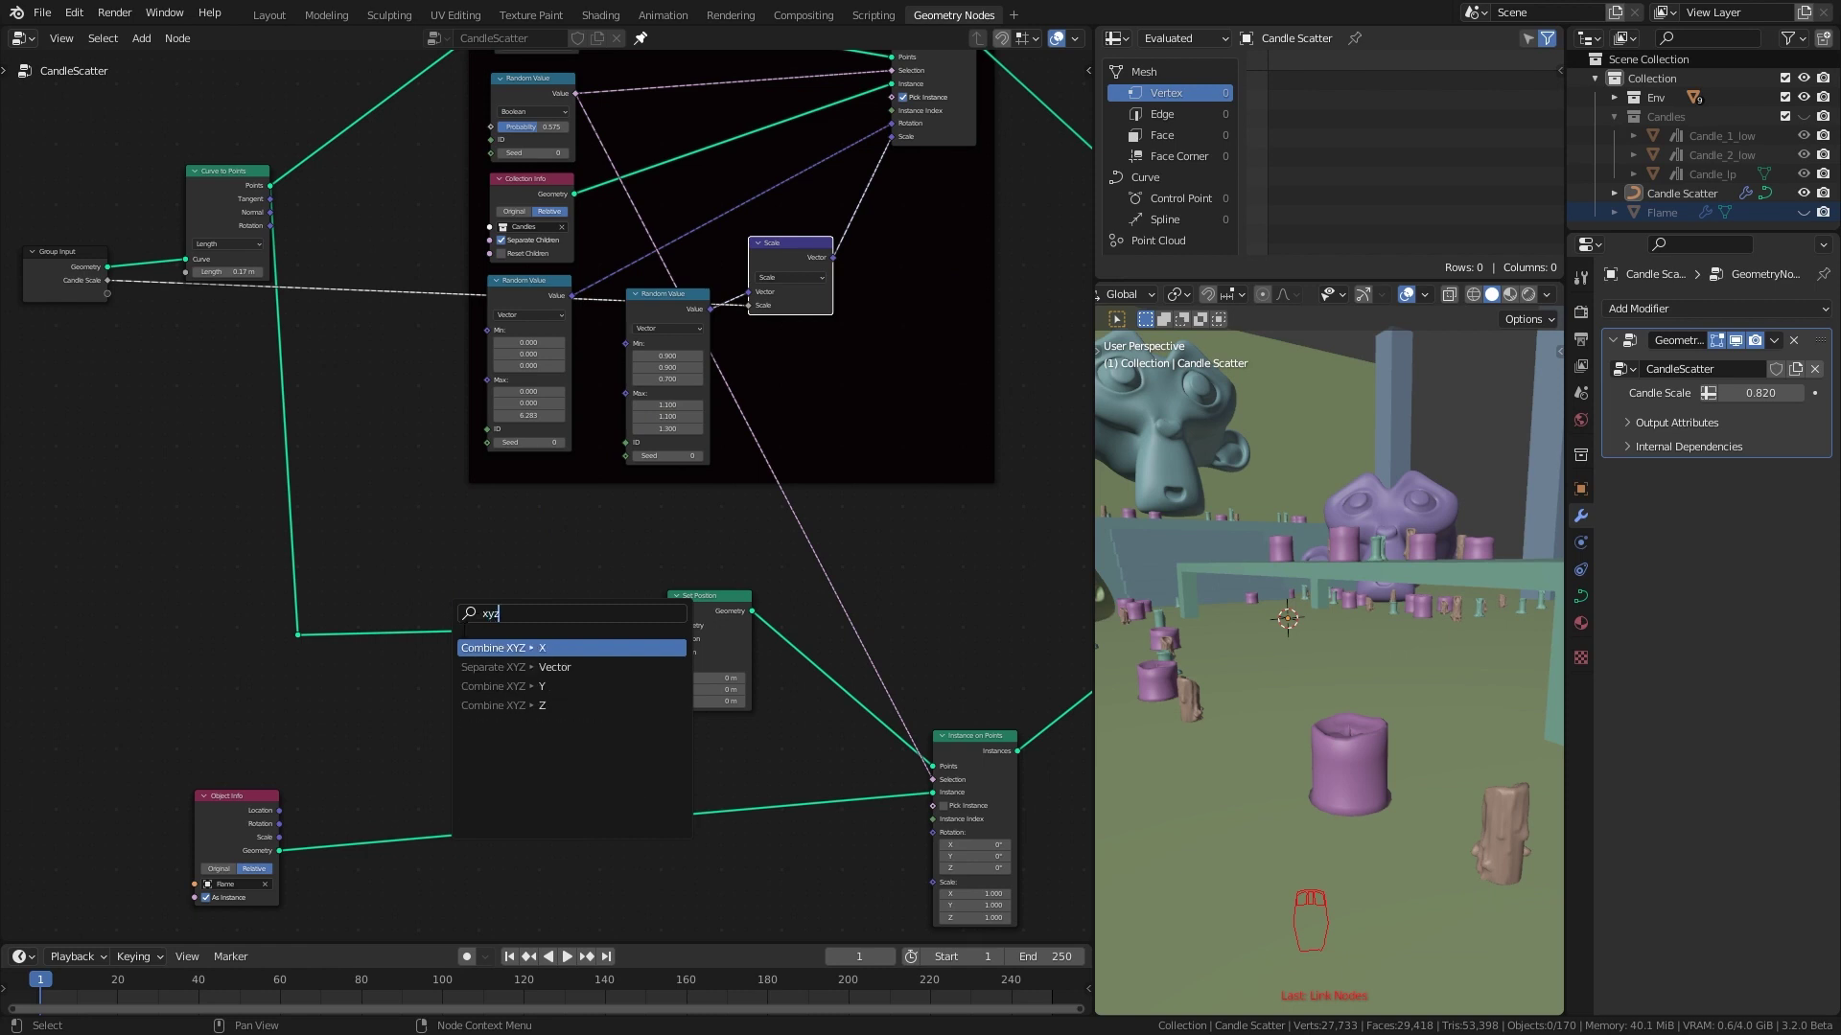
key(Down)
key(Return)
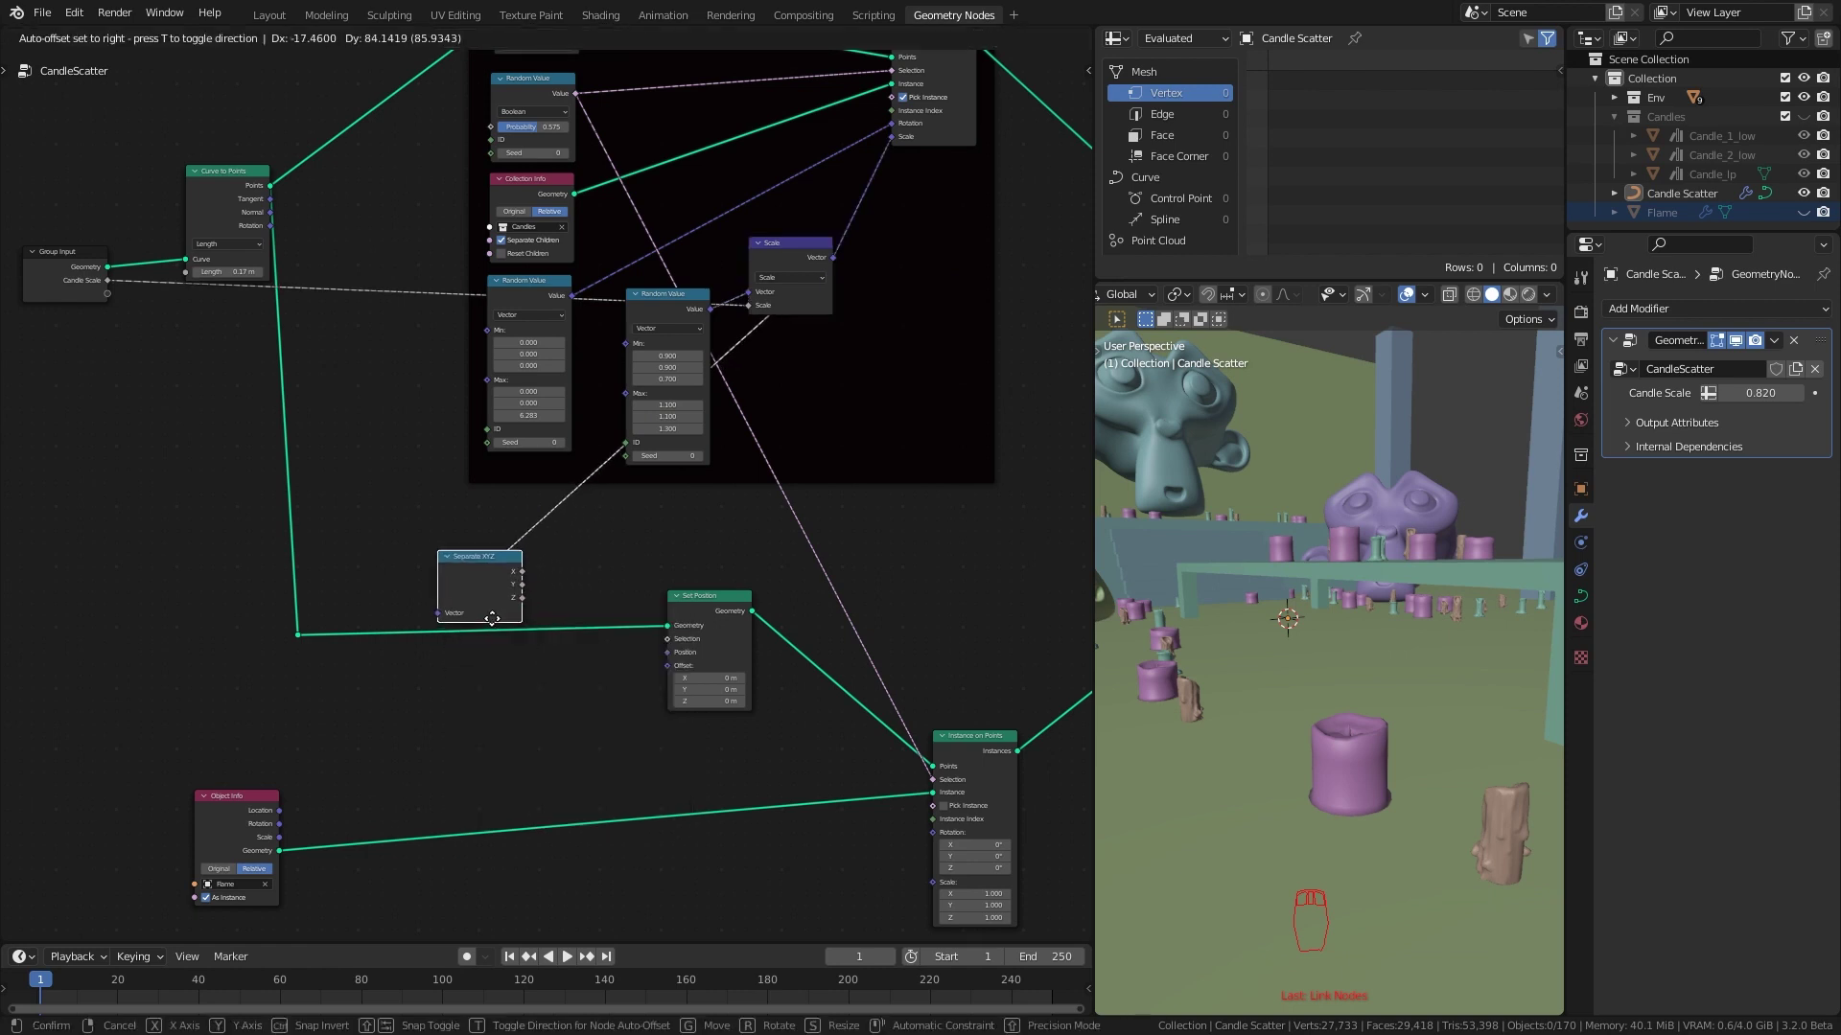
click(486, 617)
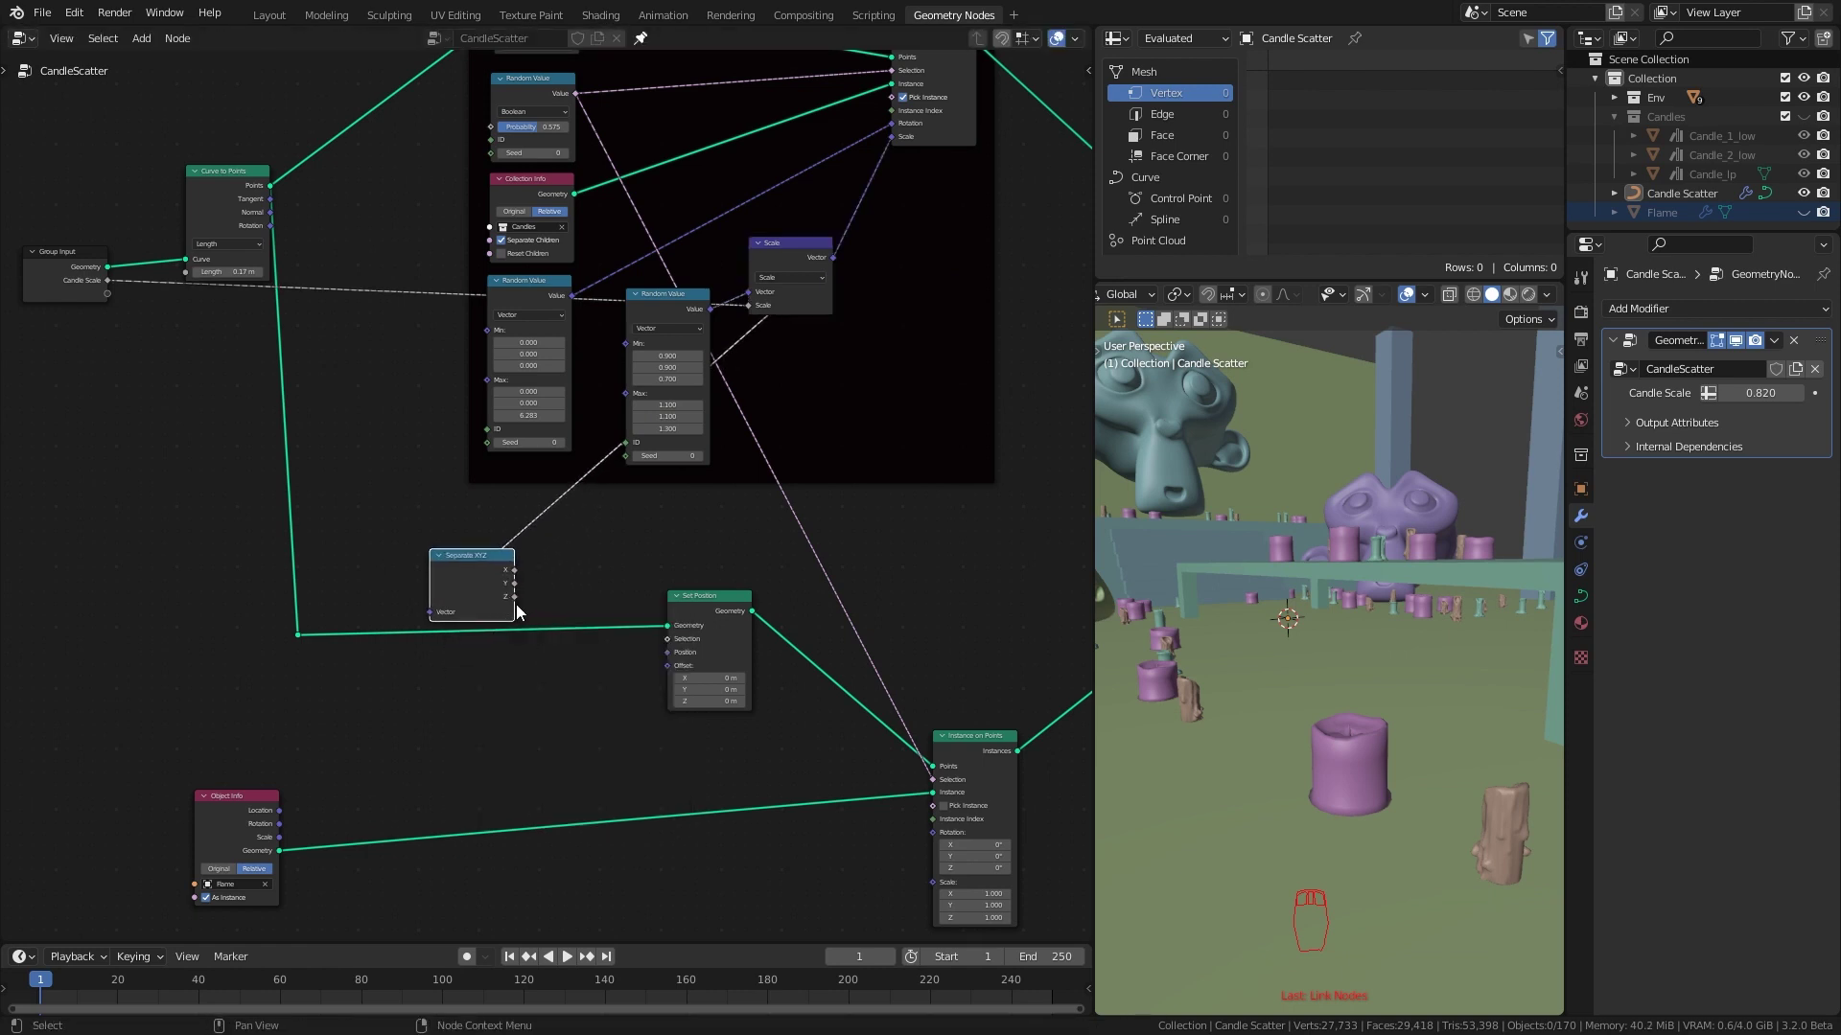
drag(683, 599, 748, 624)
Connect Separate XYZ's Z to the Z of a new Combine XYZ node and link its Vector to Set Position's Offset
scroll(606, 688, up, 3)
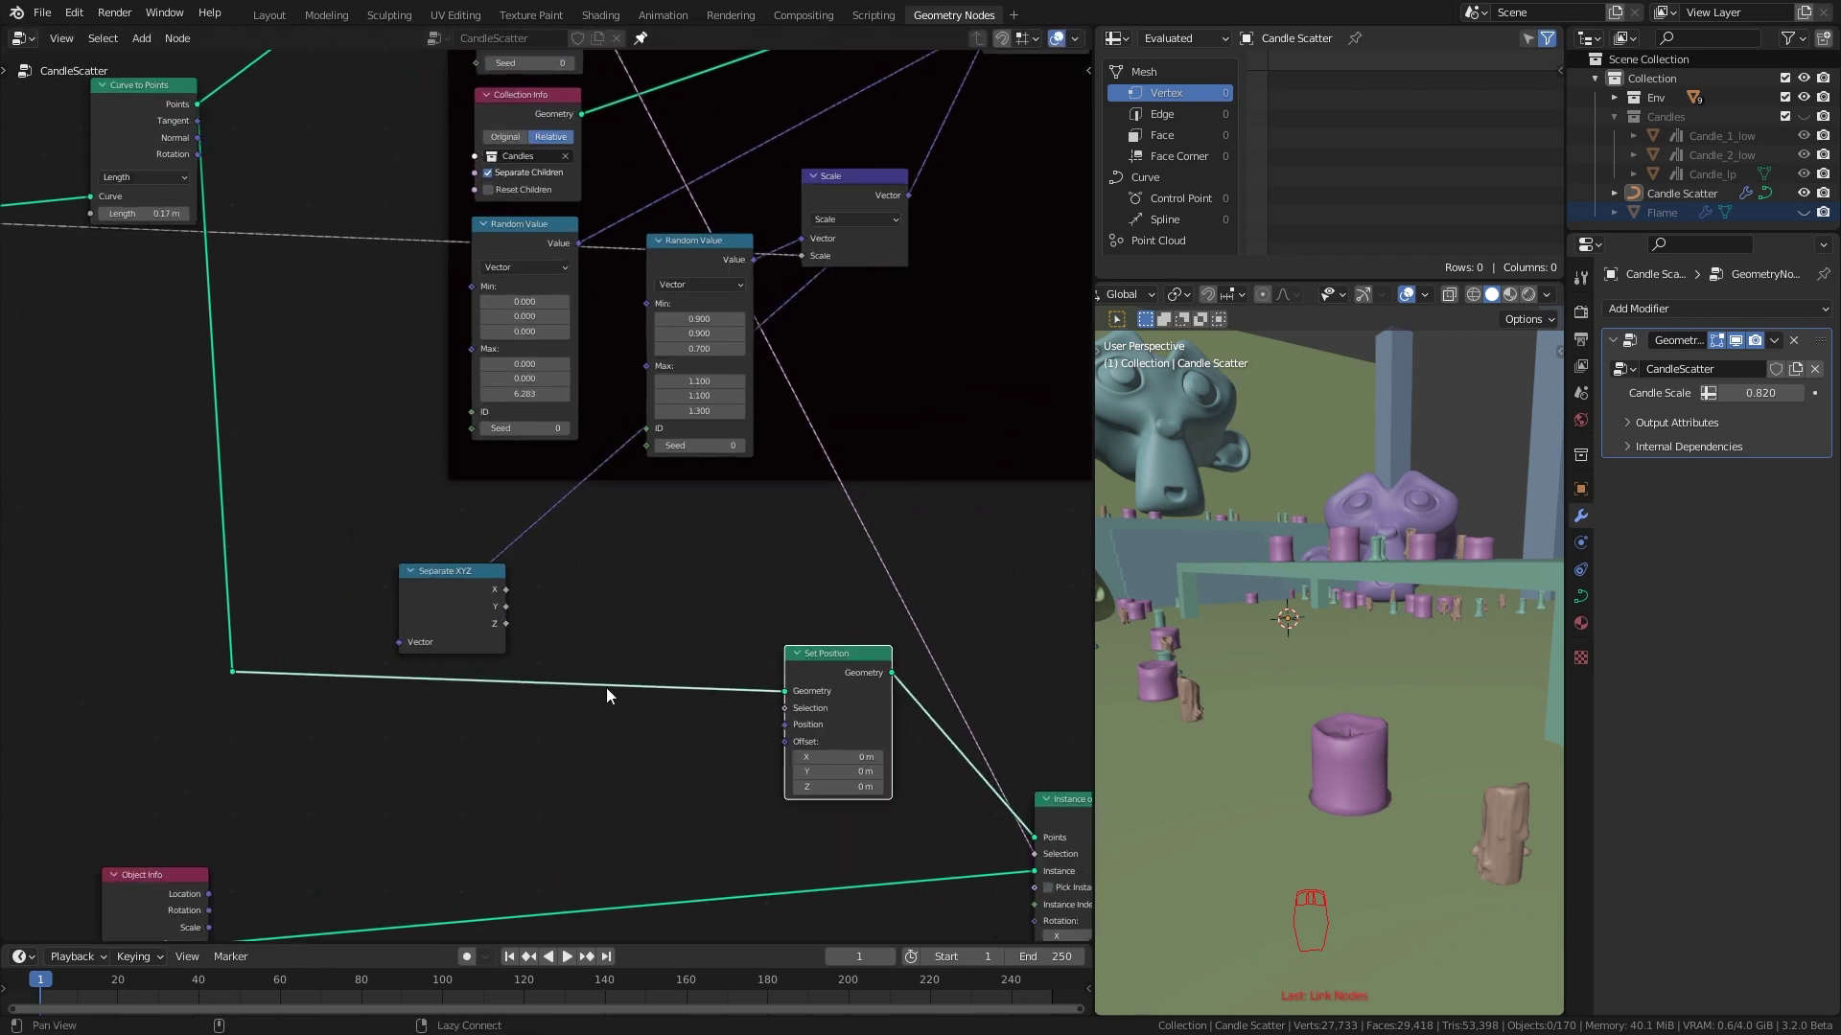
middle_drag(606, 688, 660, 639)
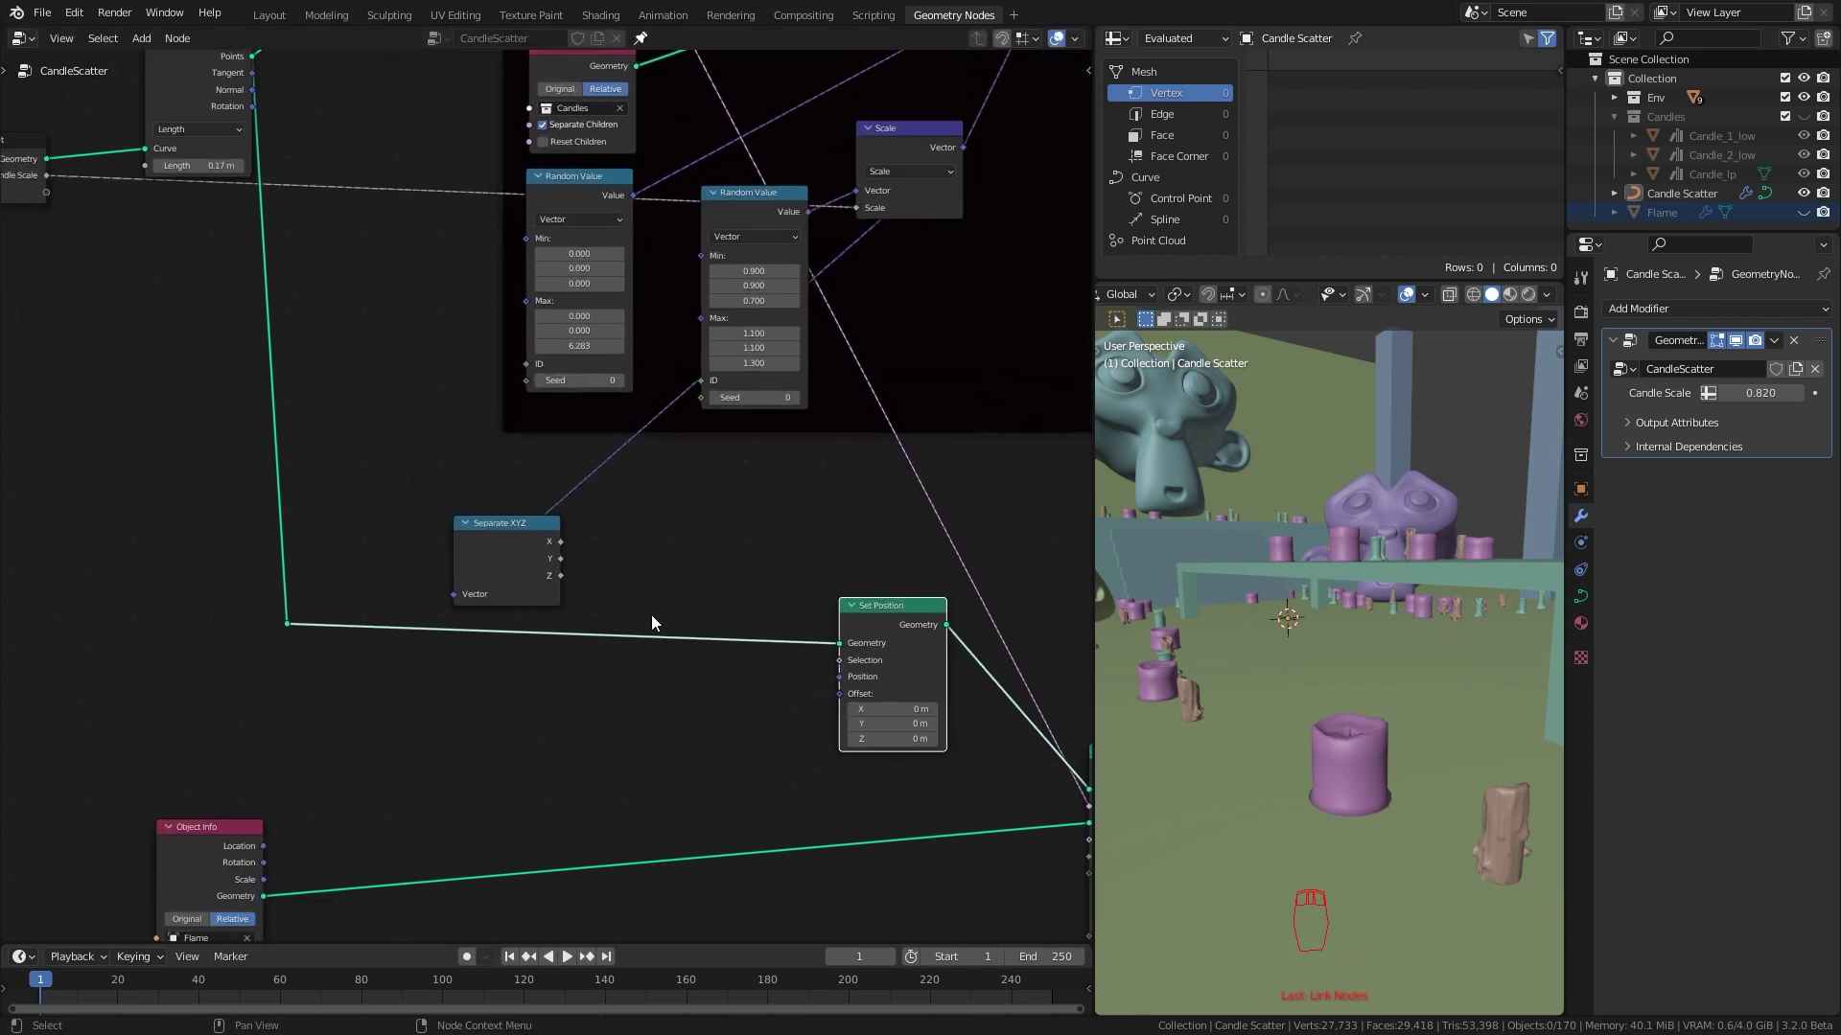
drag(561, 575, 621, 564)
drag(708, 704, 663, 716)
text(xyz)
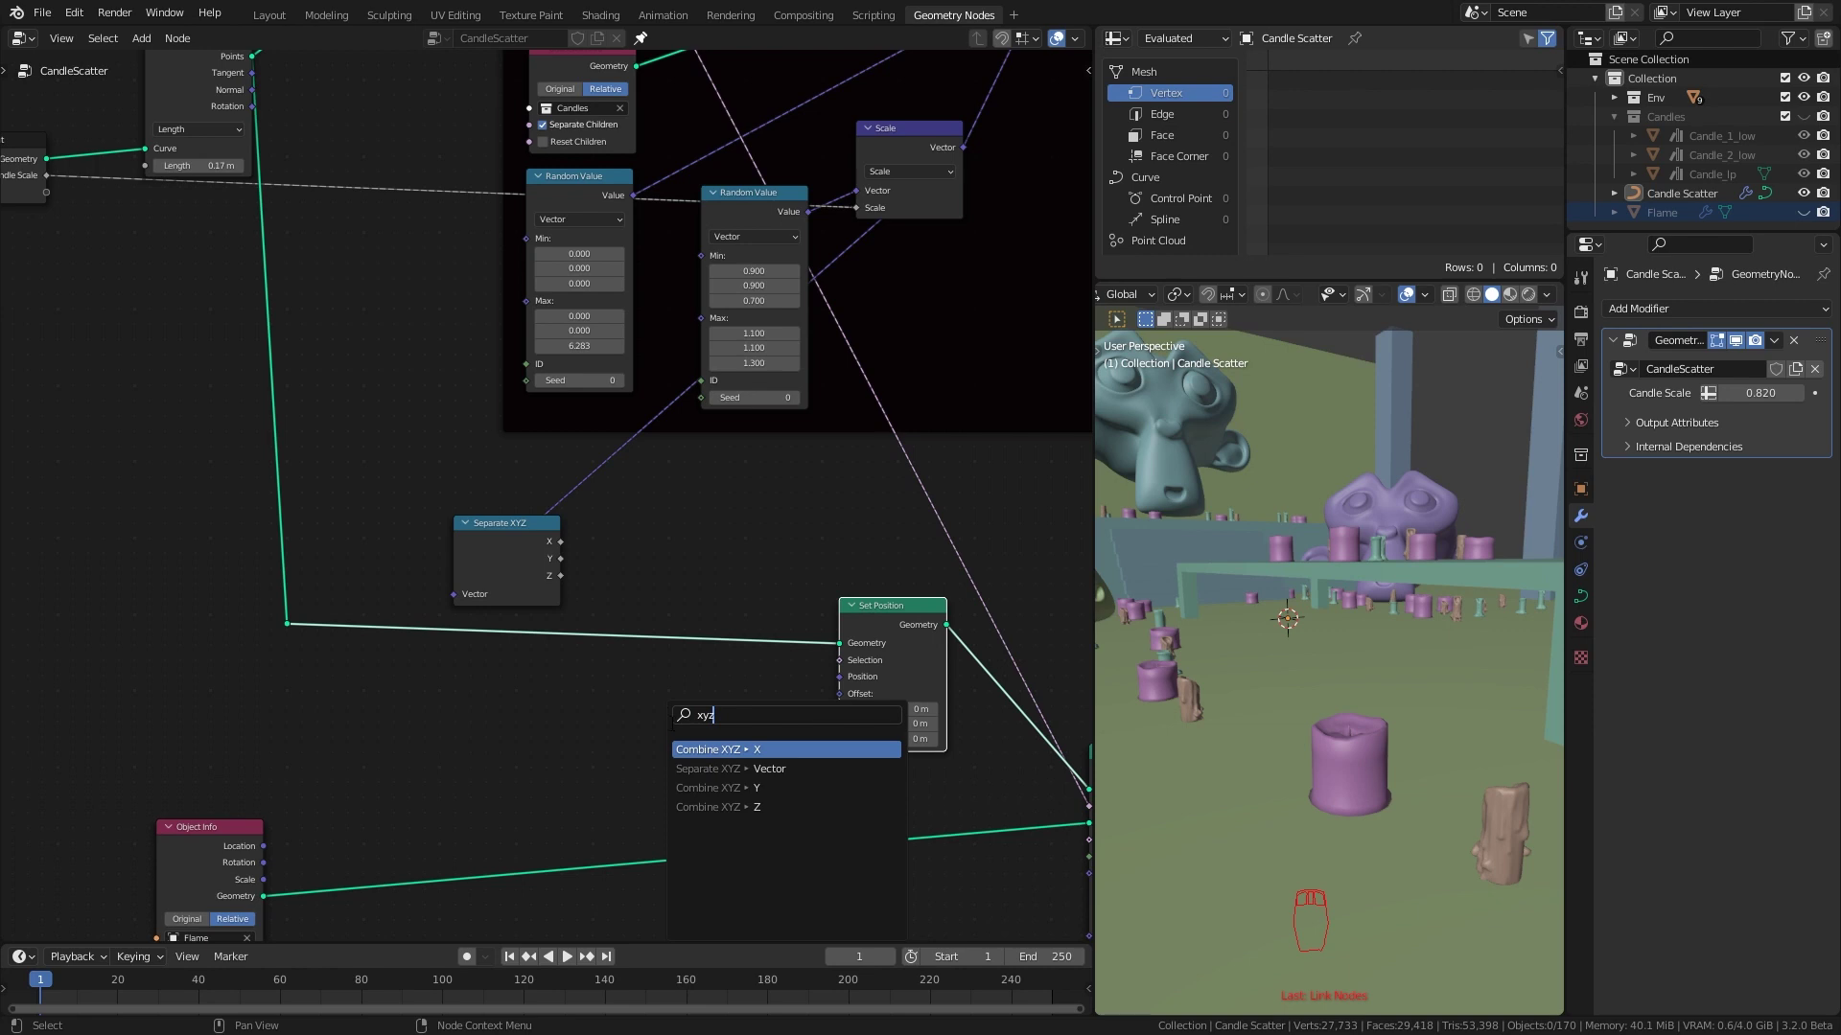
click(721, 806)
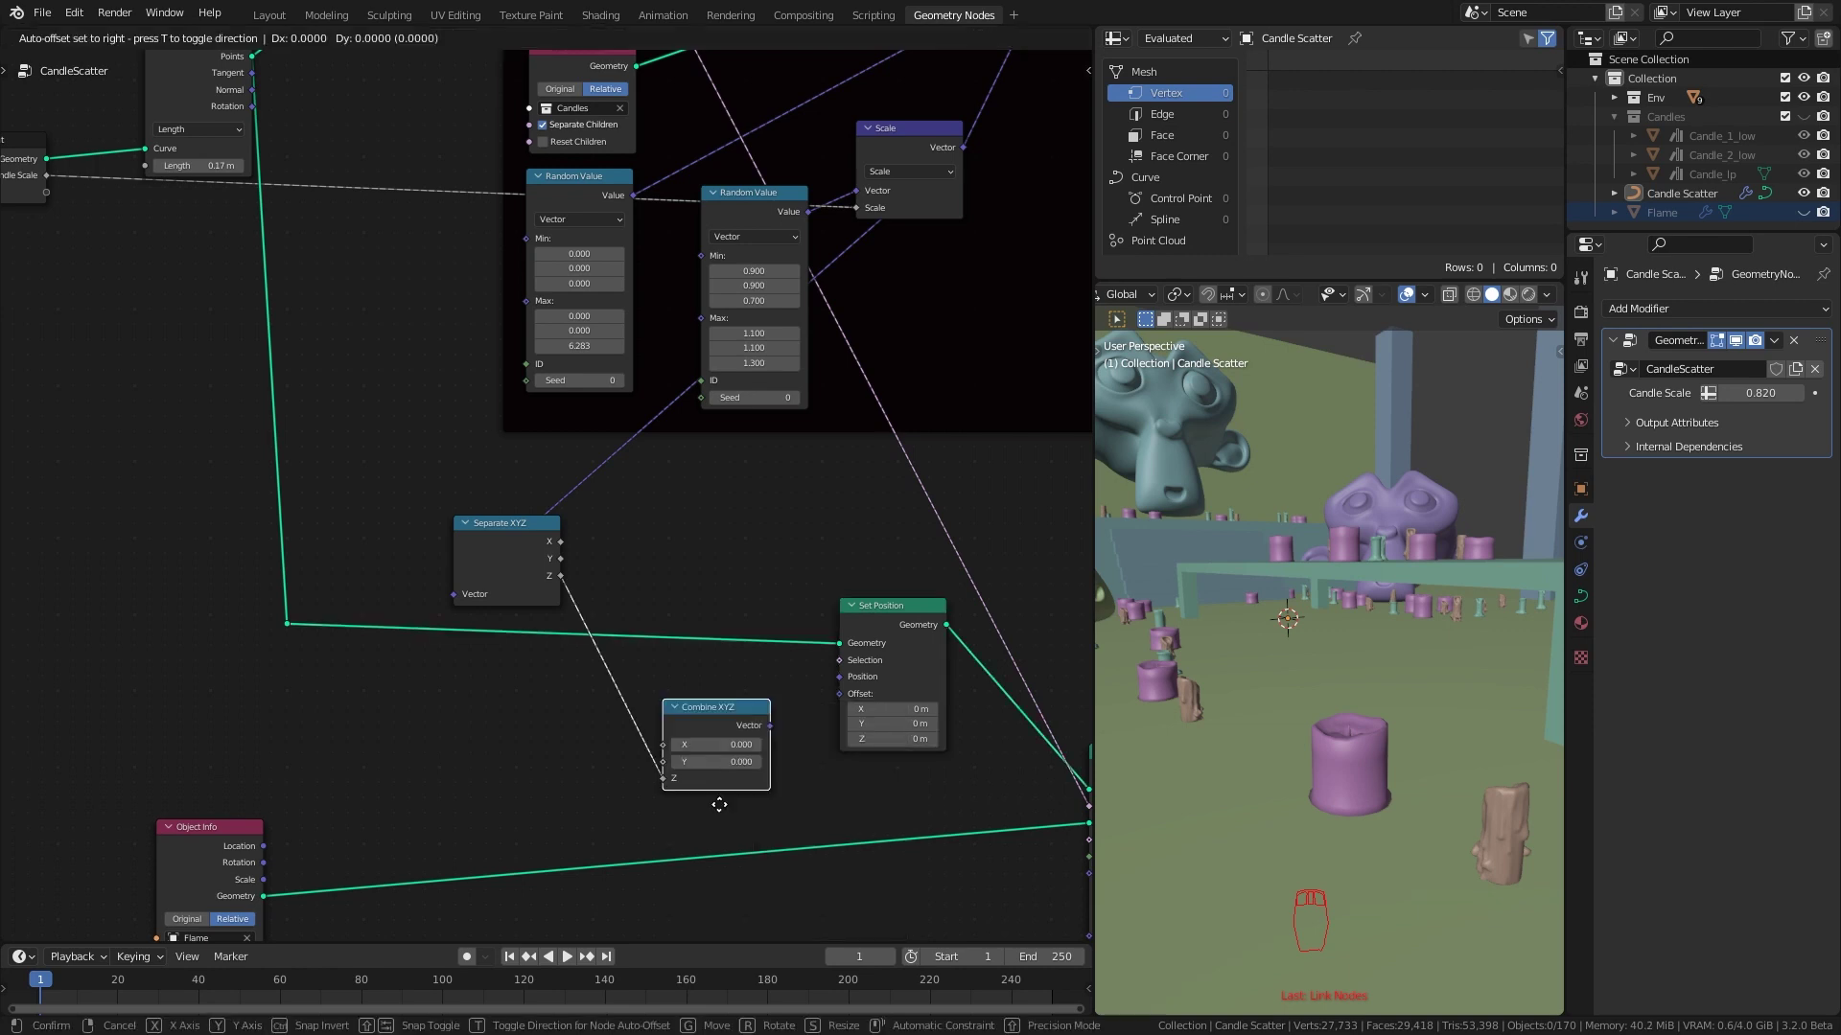
click(767, 733)
drag(764, 708, 844, 694)
Show the viewport in wireframe and check how high the flame instances sit above the candles
mouse_move(1328, 671)
middle_down()
mouse_move(1355, 704)
mouse_move(1264, 703)
mouse_move(1384, 696)
mouse_move(1352, 740)
mouse_move(1477, 606)
mouse_move(1465, 682)
mouse_move(1415, 710)
middle_up()
key(KP_1)
key(z)
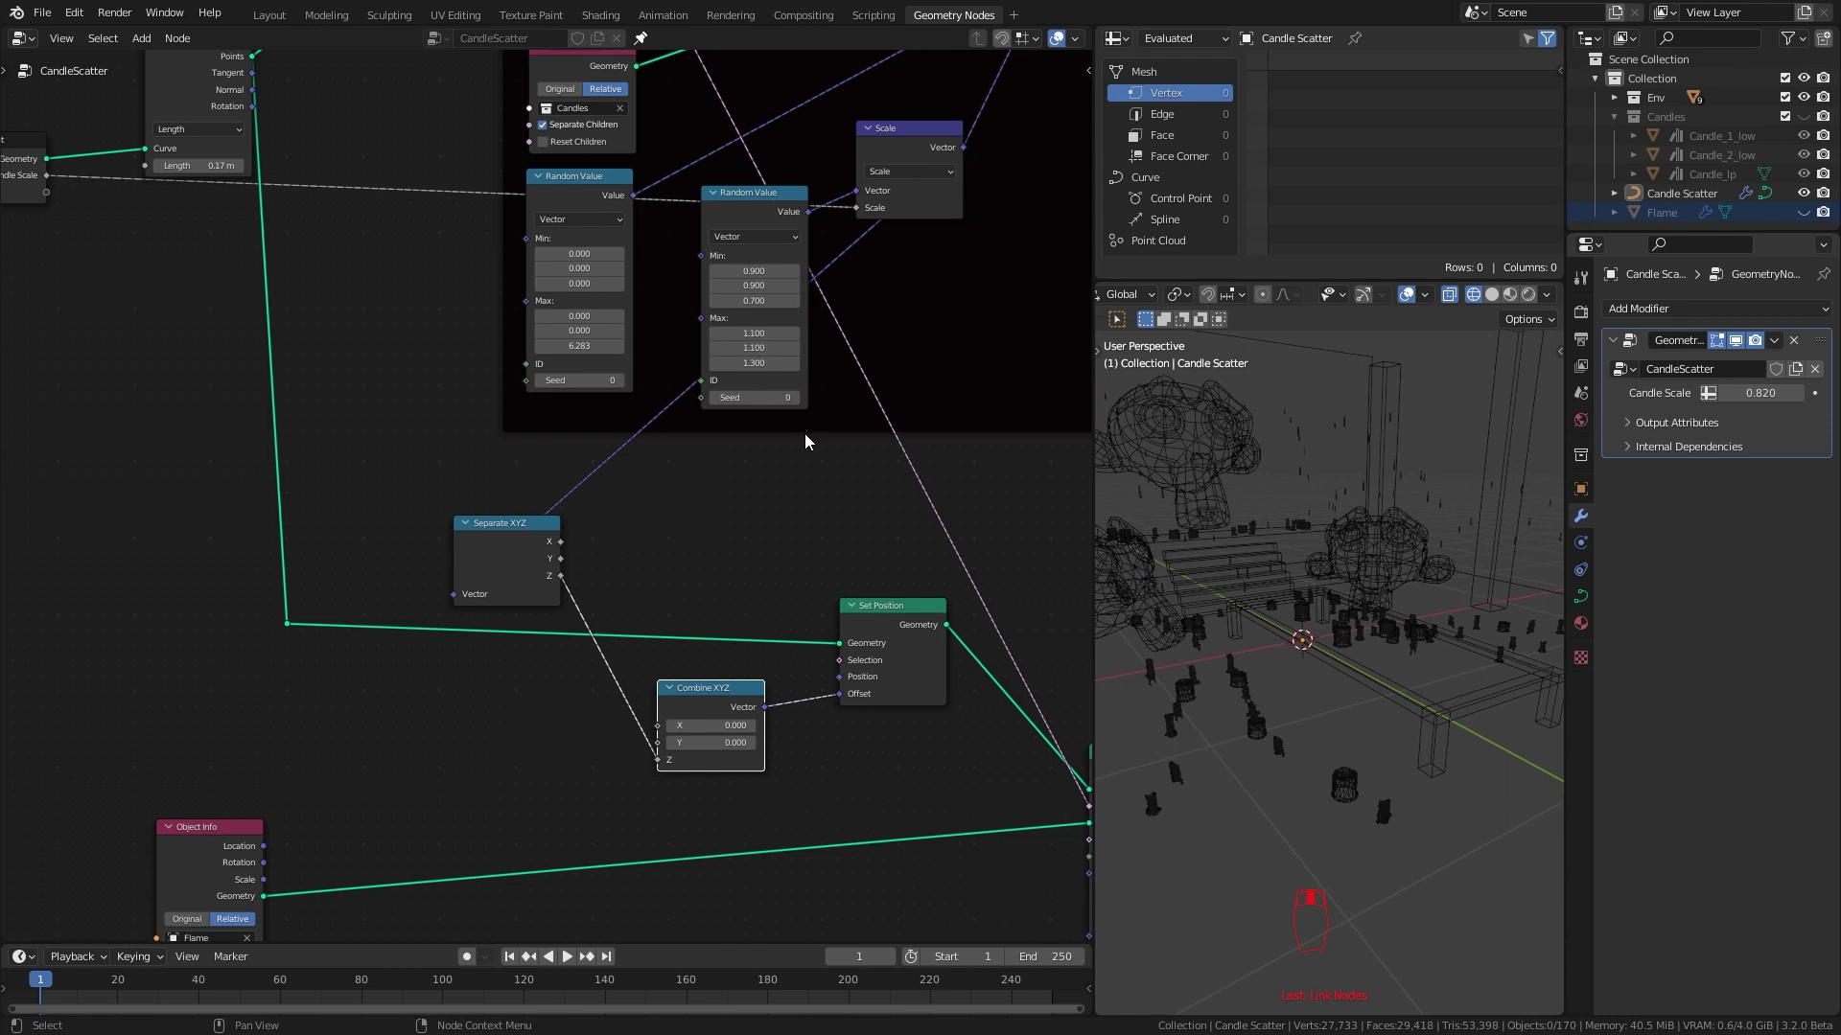
scroll(770, 521, down, 2)
middle_drag(714, 574, 739, 515)
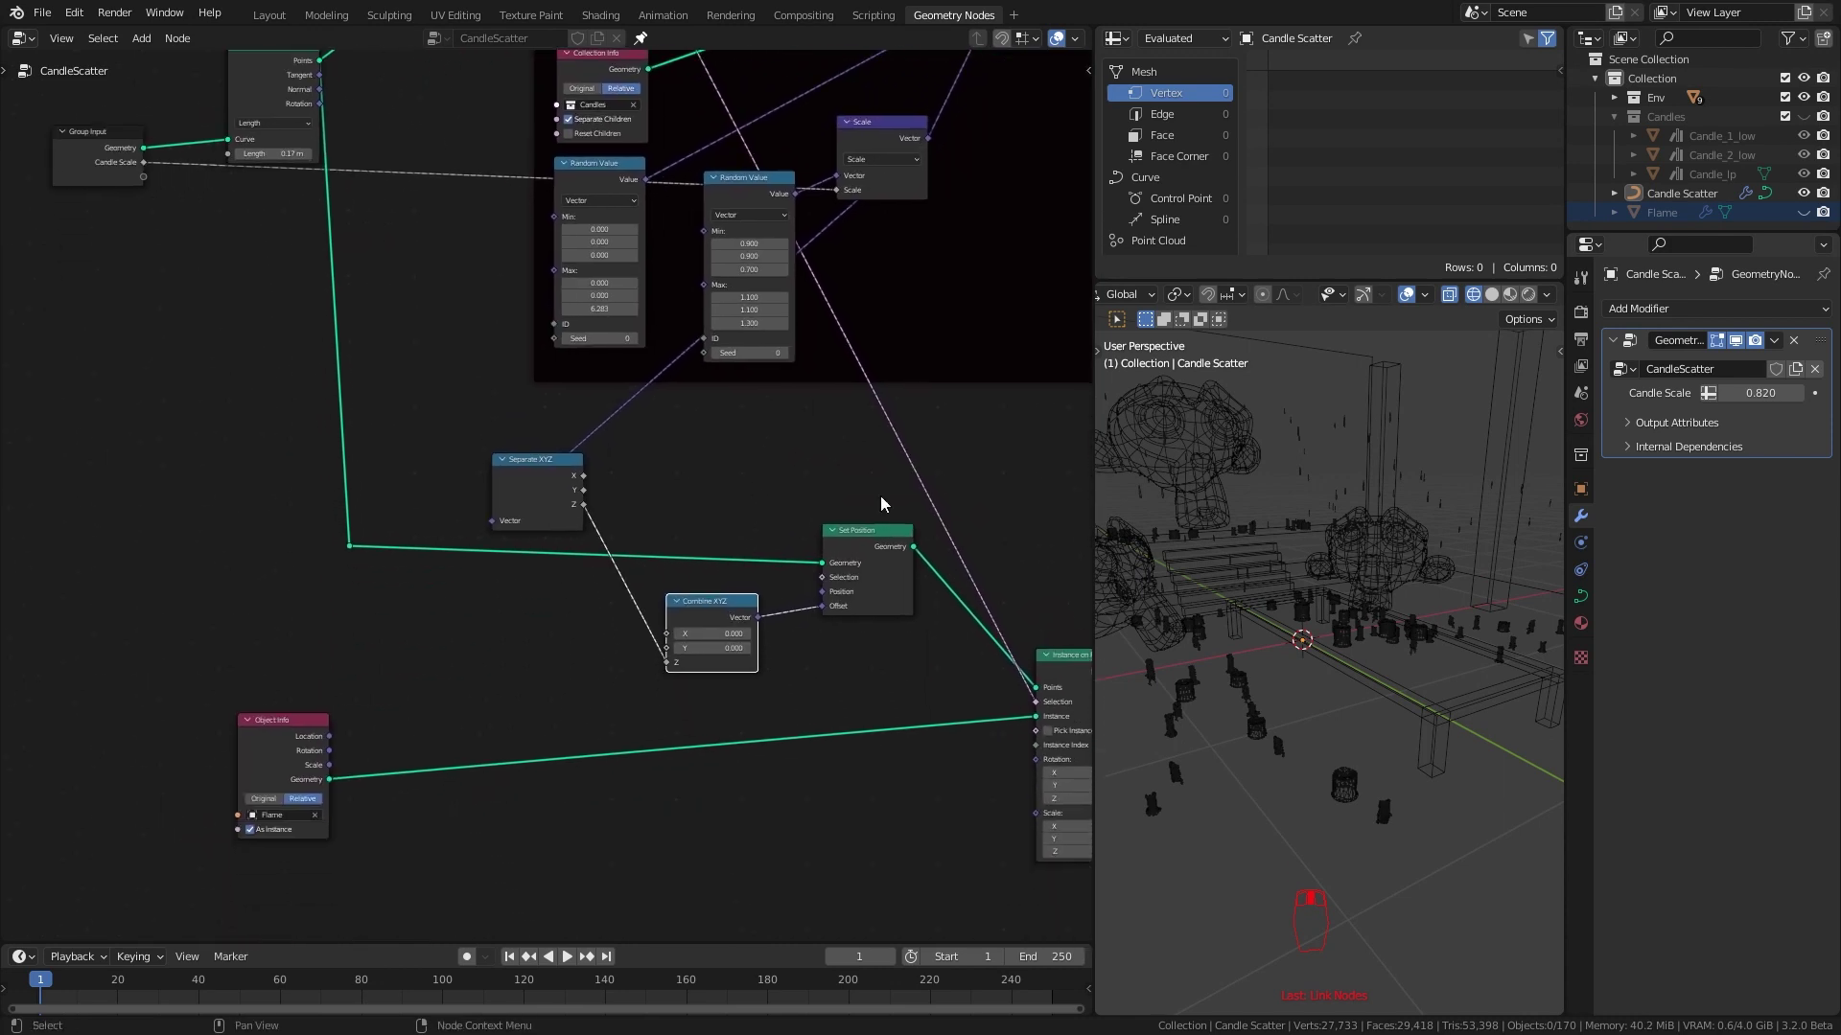
Inspect the Z dimensions of the candle objects in the Candles collection, then reselect Candle Scatter in solid shading
click(1700, 137)
key(n)
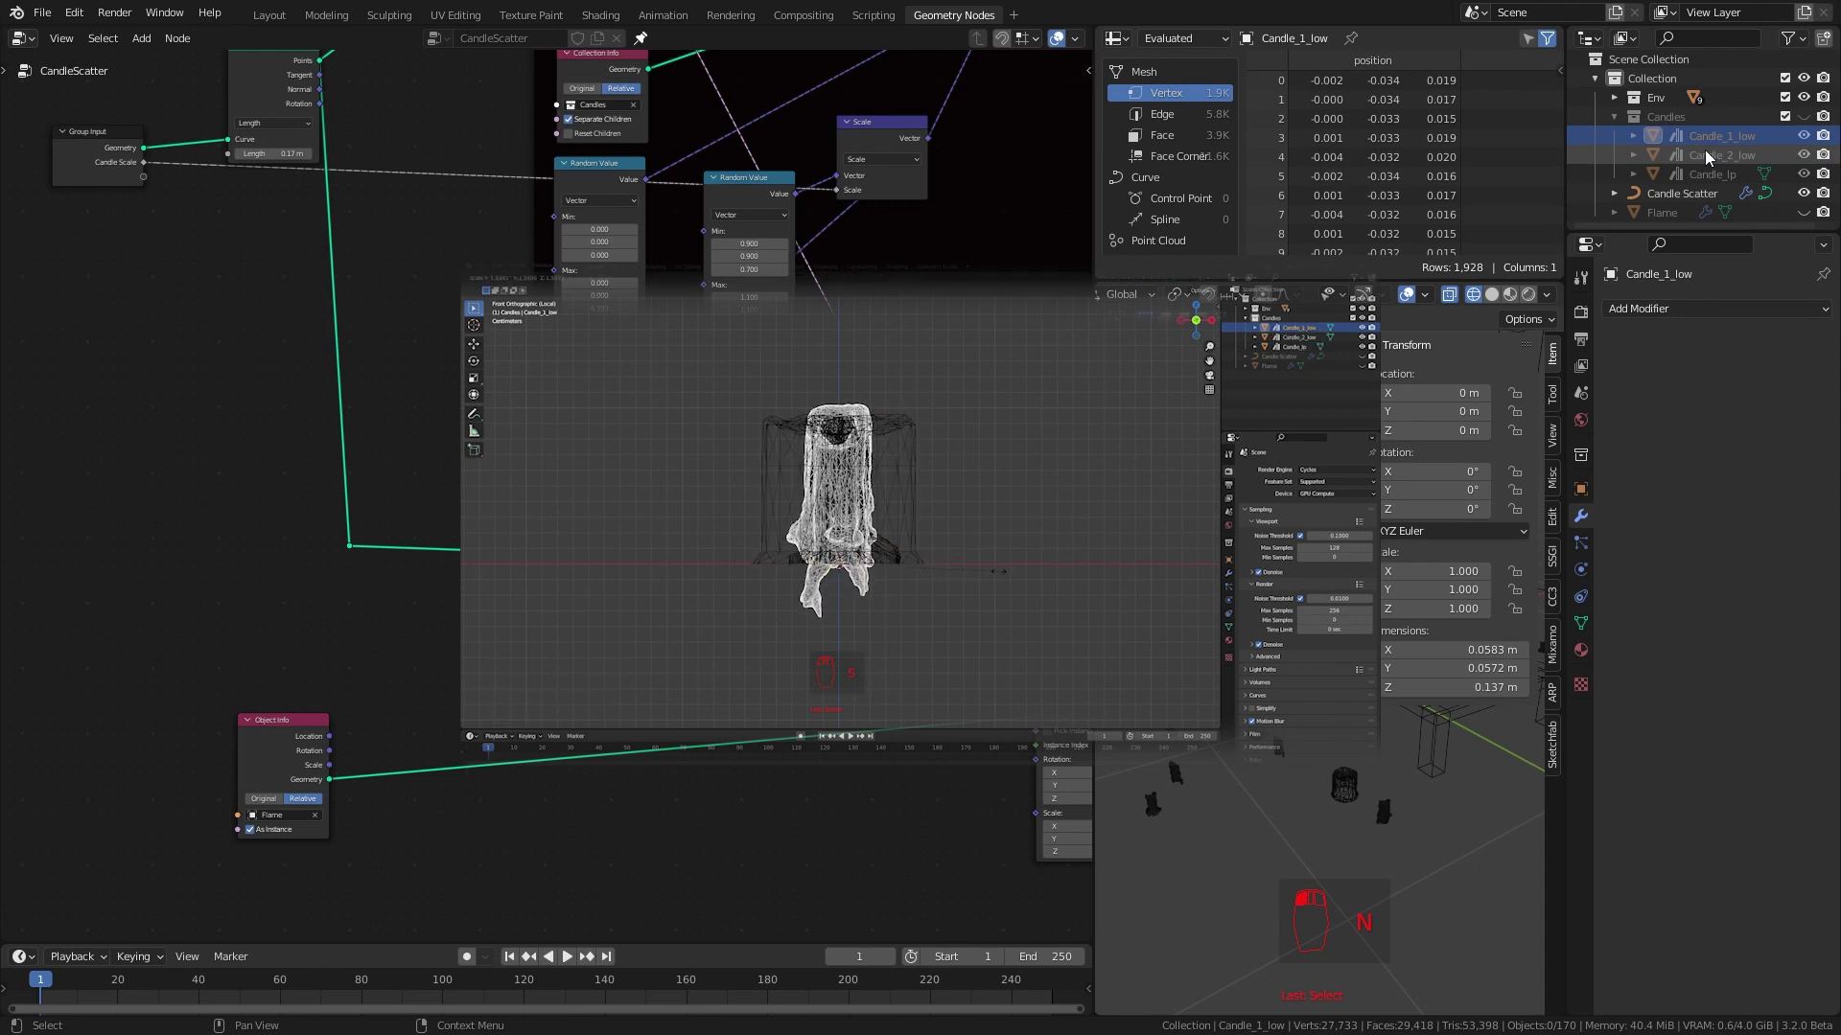
click(1704, 149)
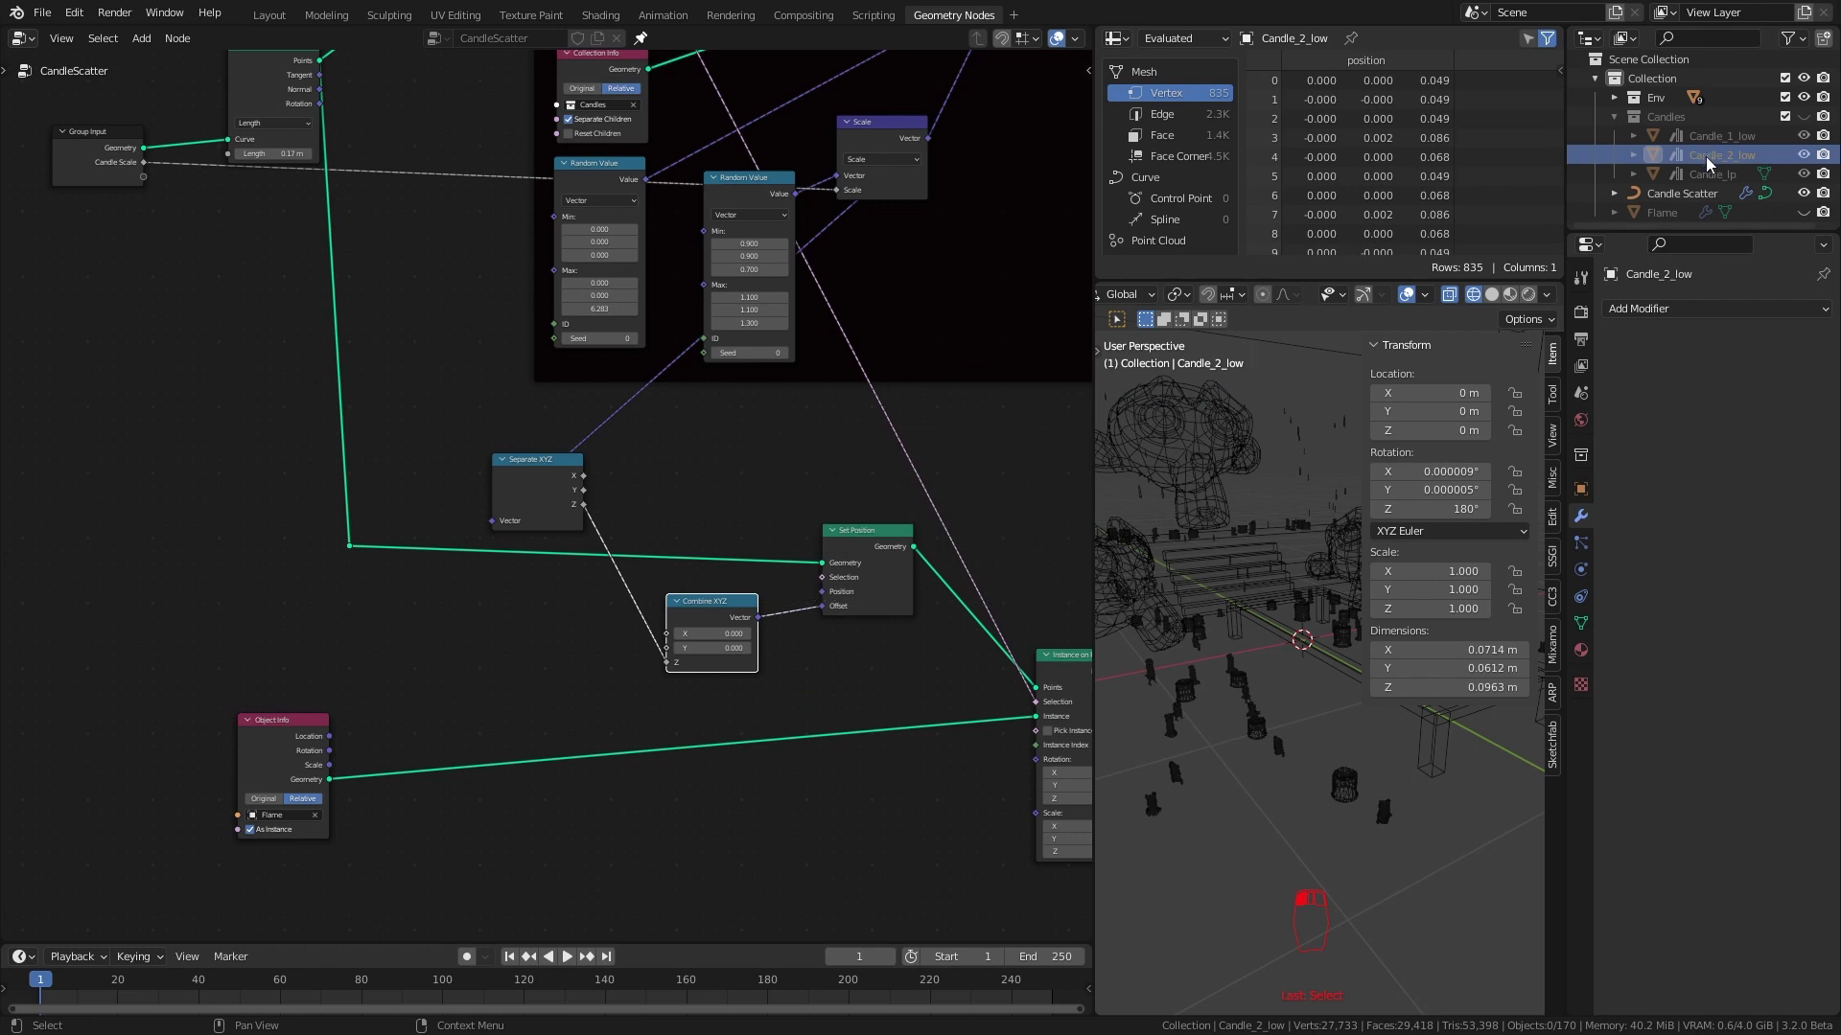
click(1704, 178)
click(1709, 159)
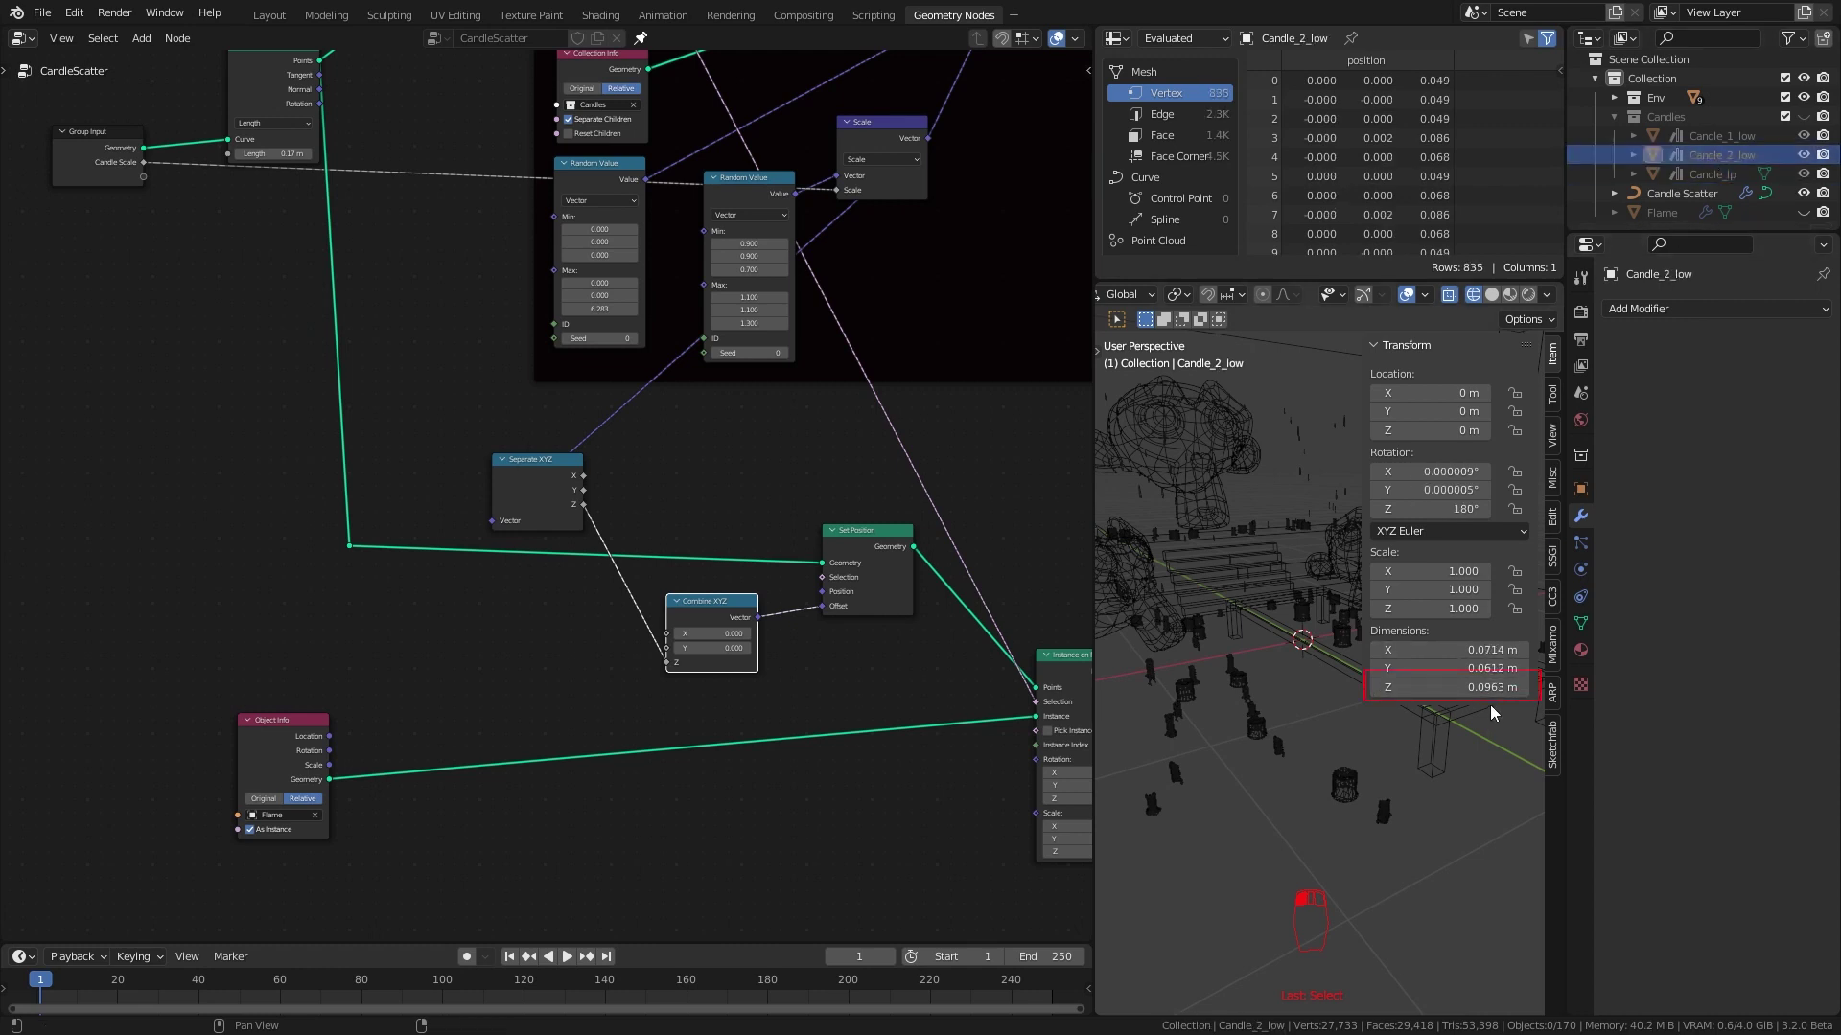
key(n)
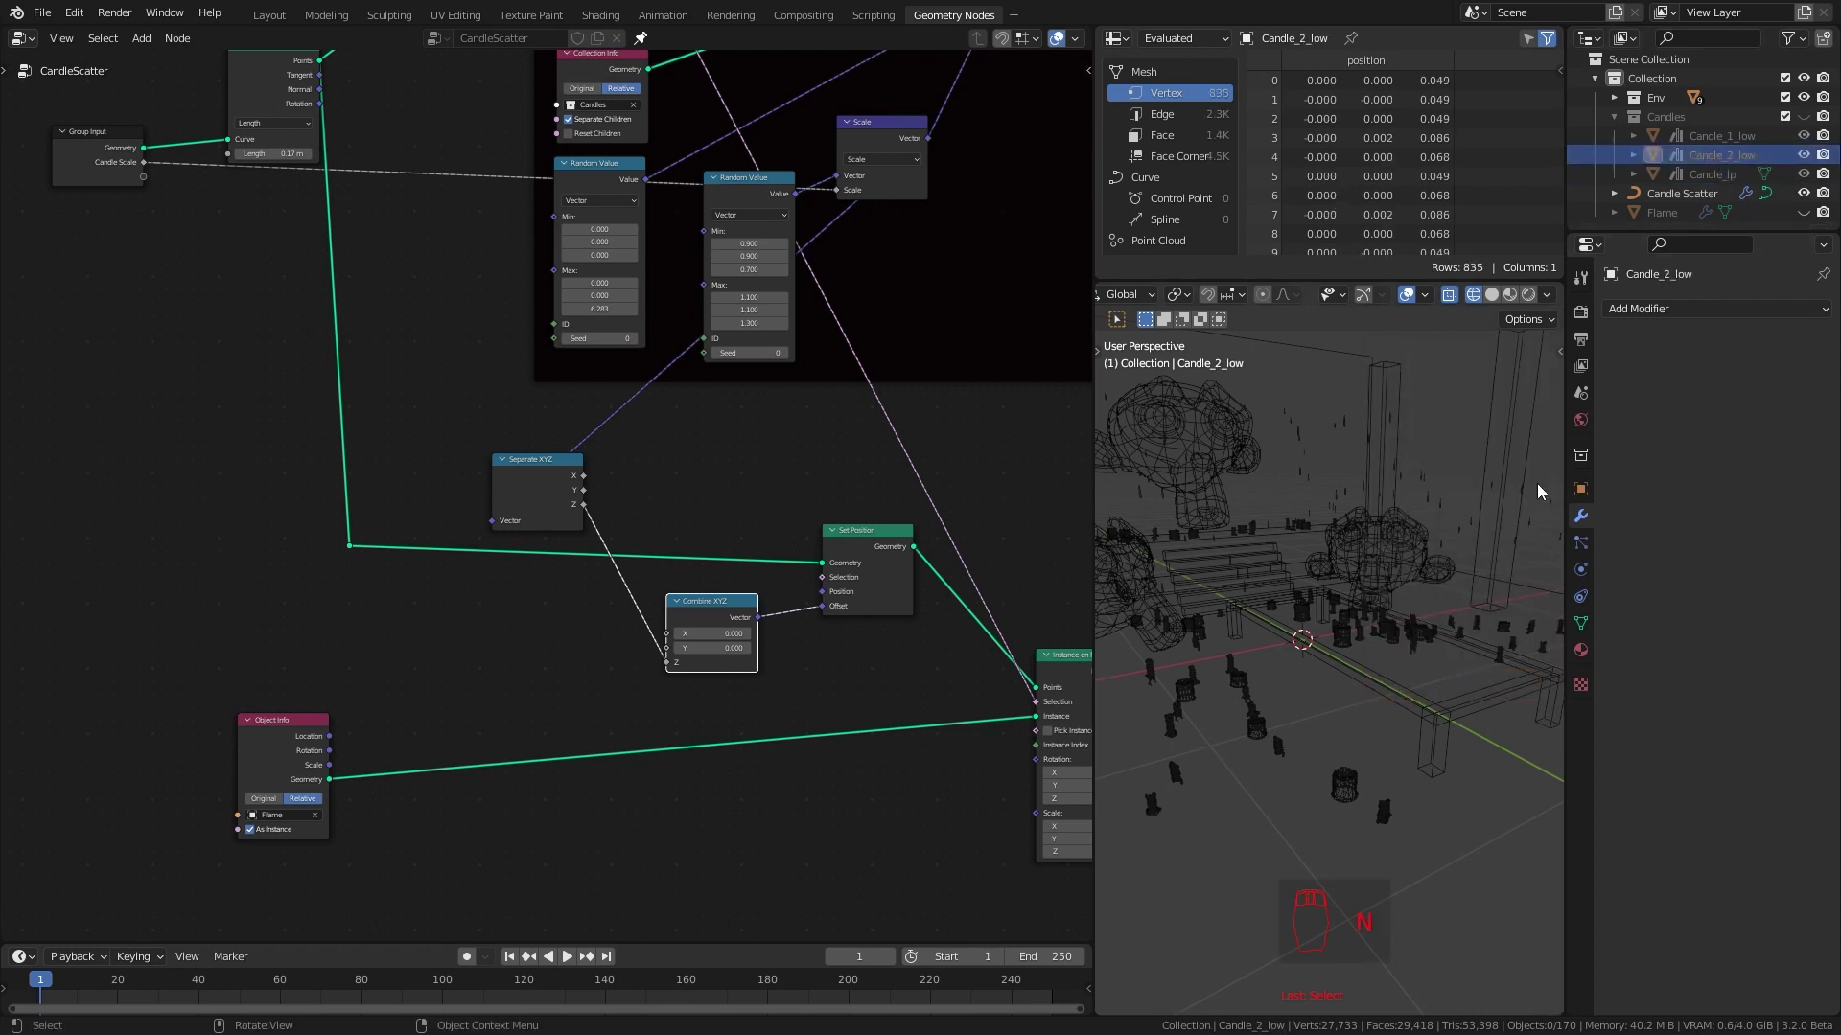
click(1634, 192)
key(z)
Insert a Math node between Separate XYZ and Combine XYZ, set to Multiply with a value of 0.09
scroll(634, 671, up, 2)
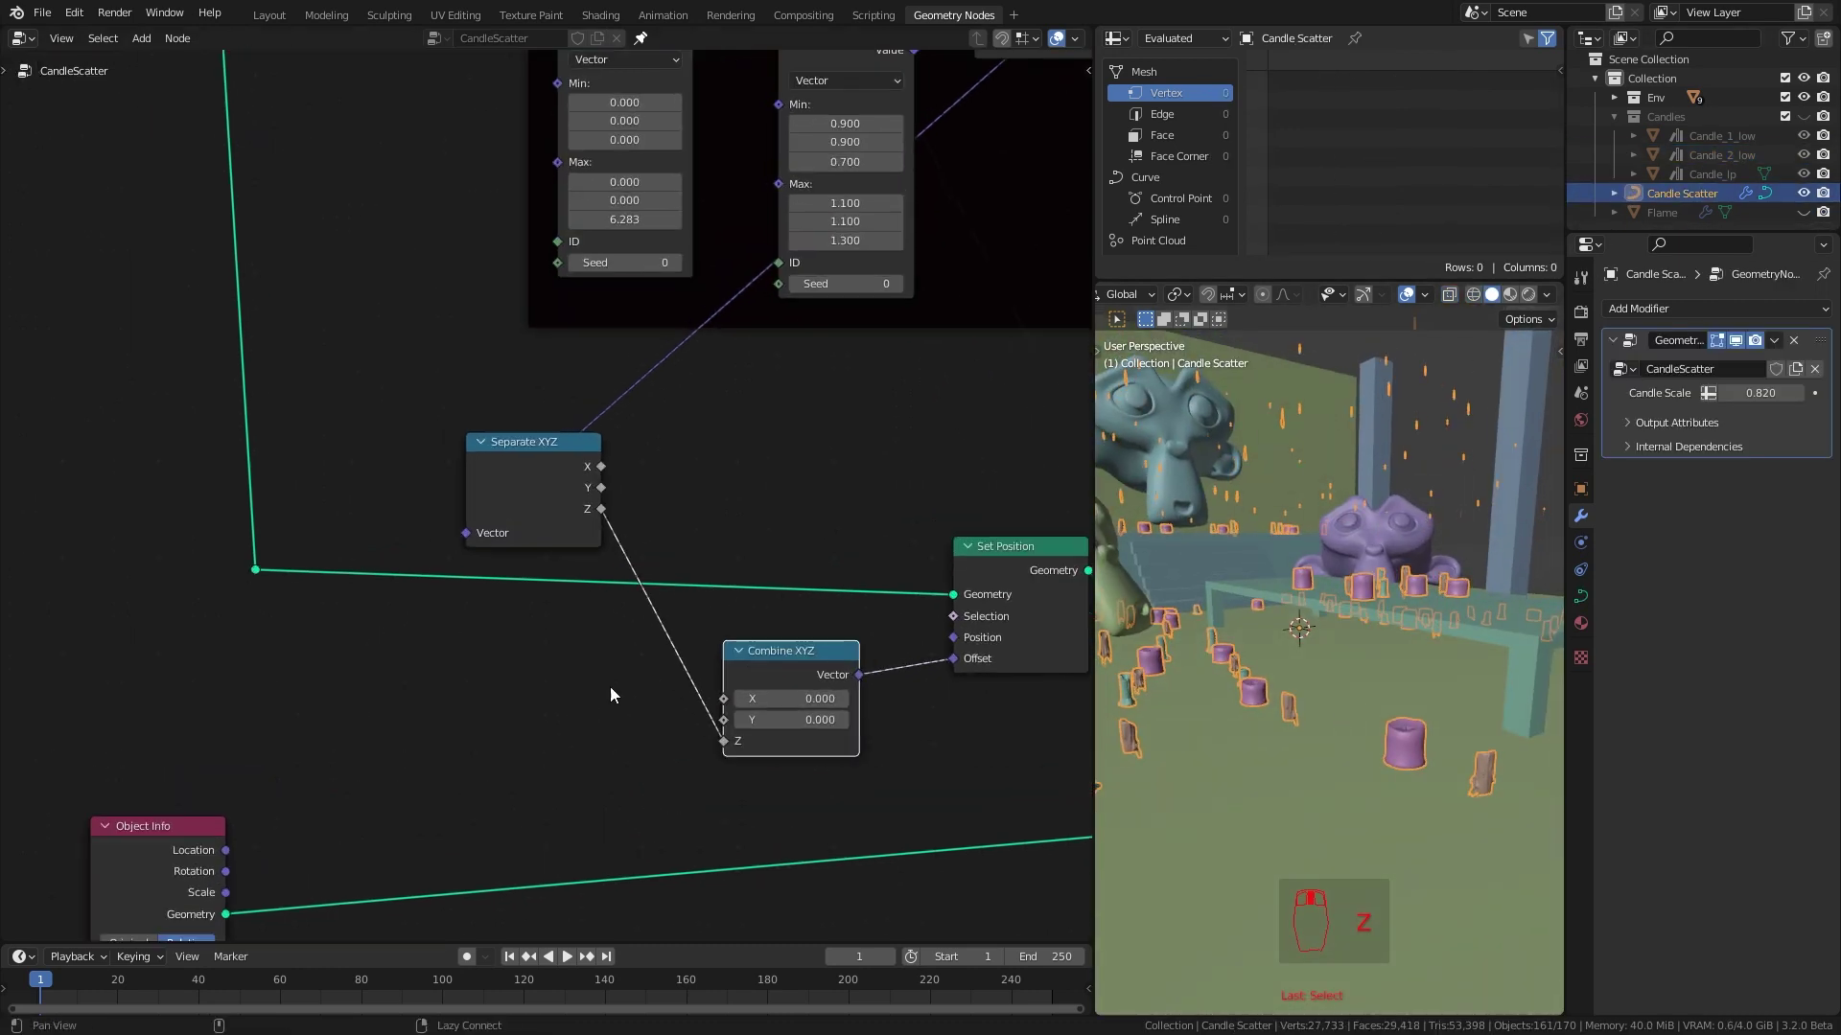
middle_drag(611, 689, 592, 627)
key(q)
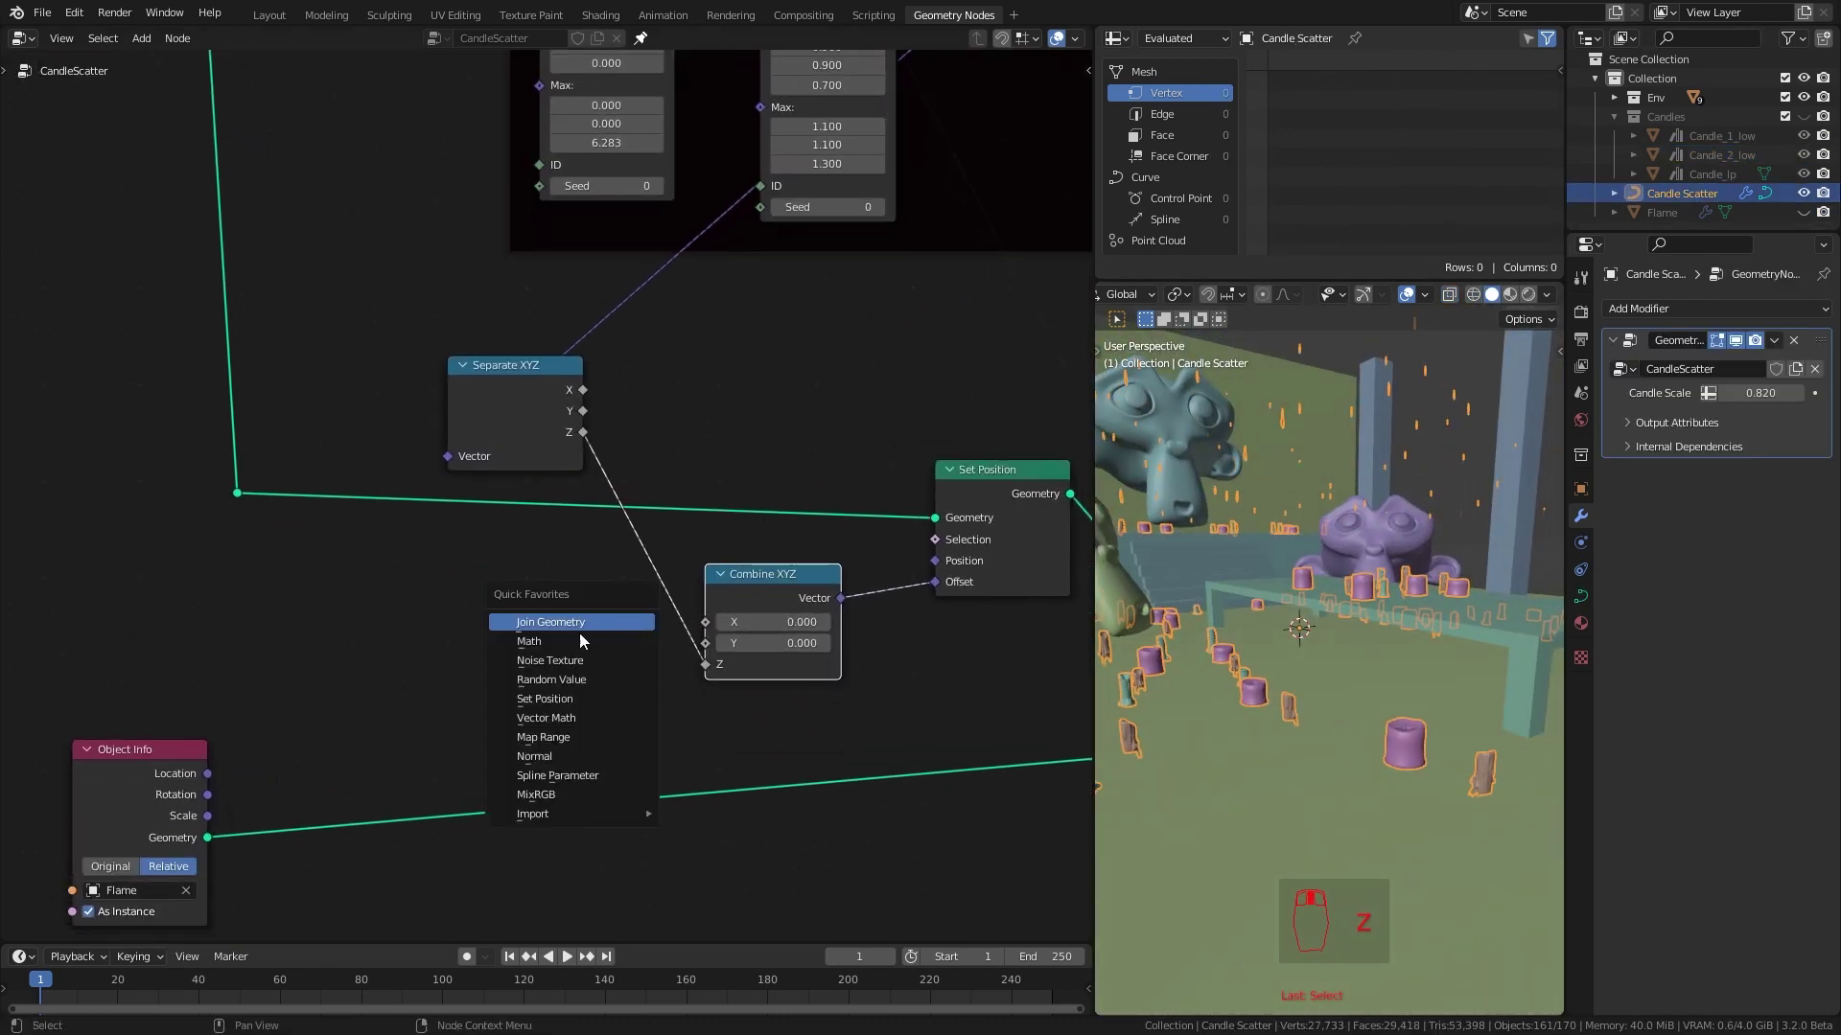
click(577, 639)
click(594, 558)
click(722, 692)
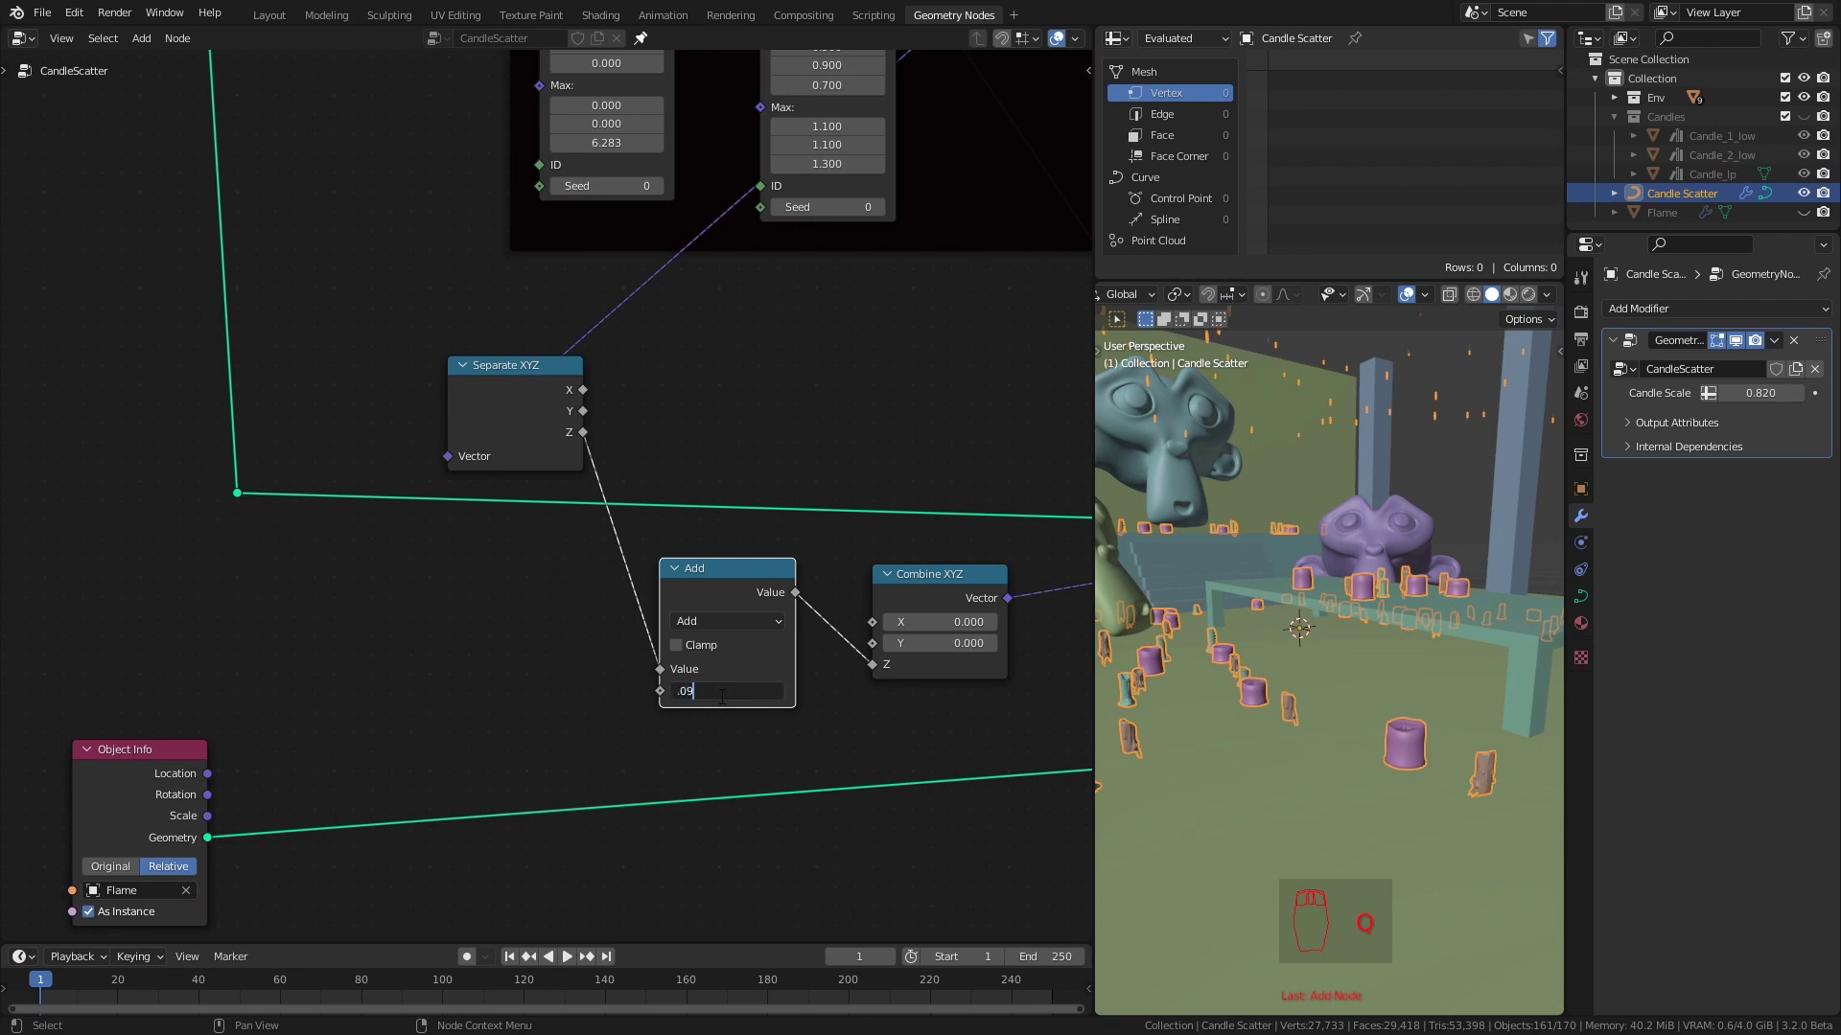
key(Return)
click(736, 624)
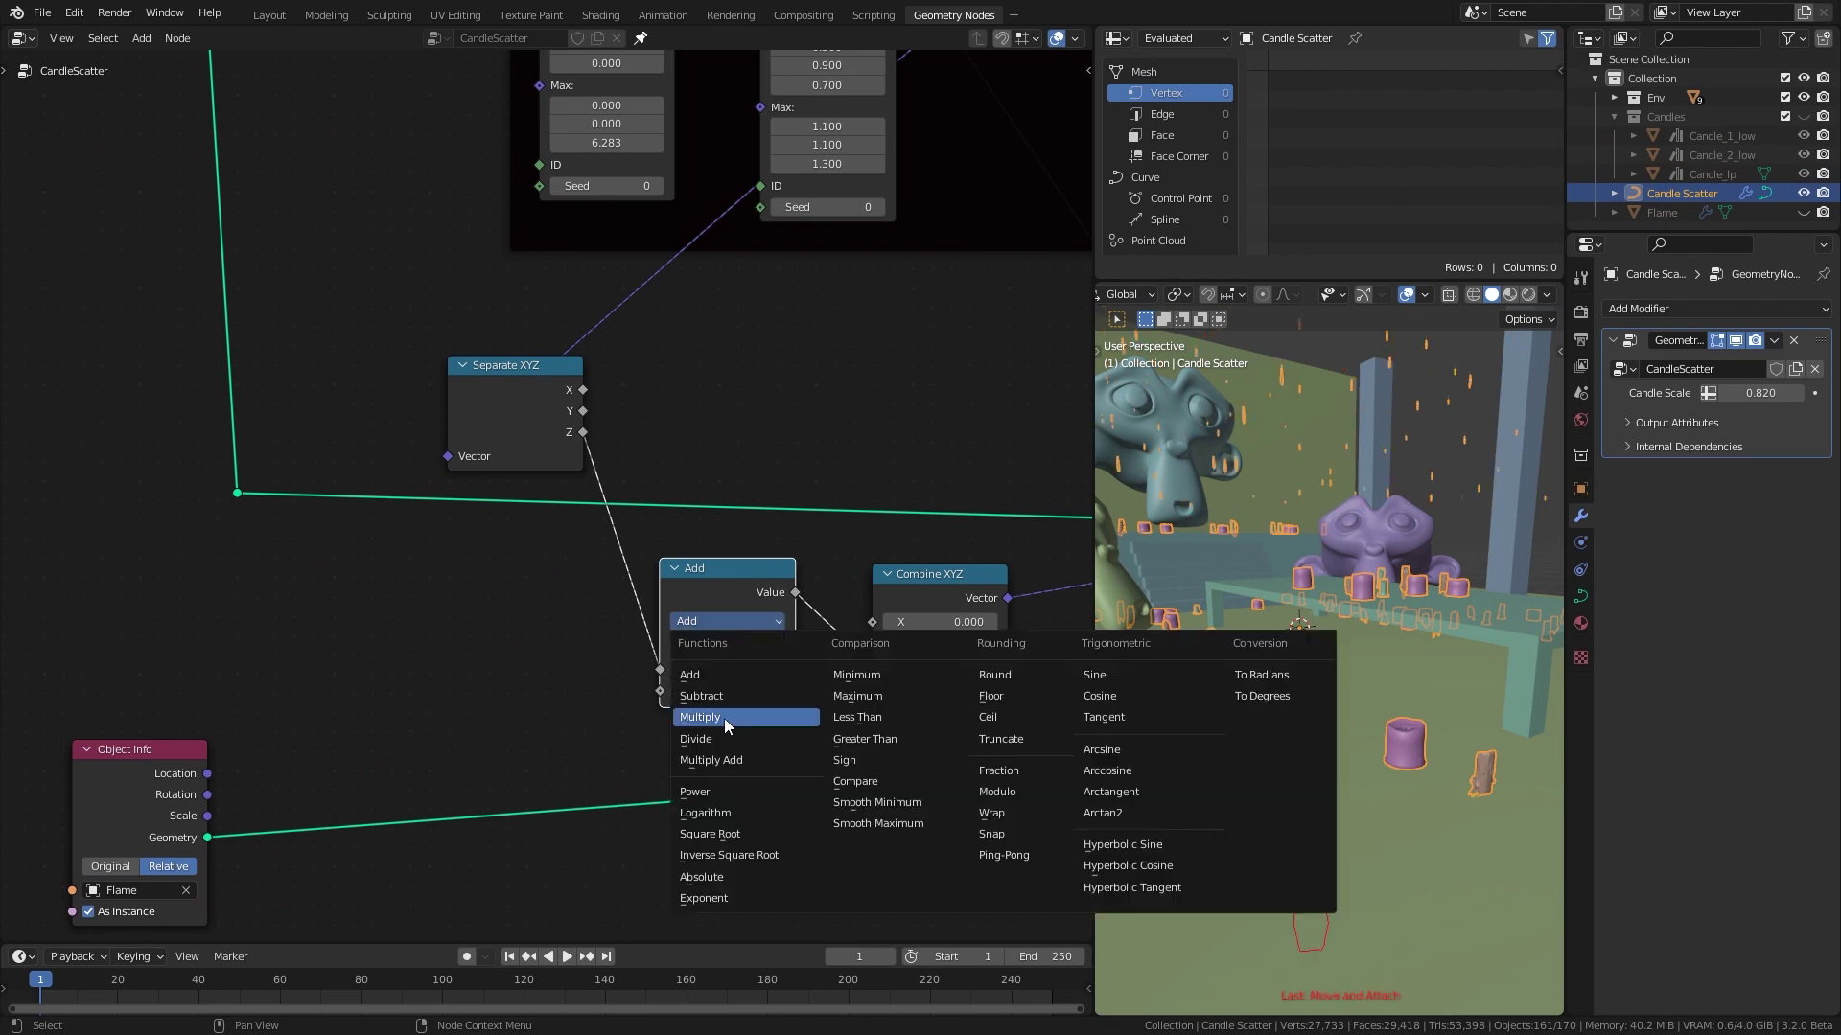
click(723, 717)
Move the Multiply node away from Combine XYZ and change its operation to Multiply Add
scroll(1441, 823, up, 10)
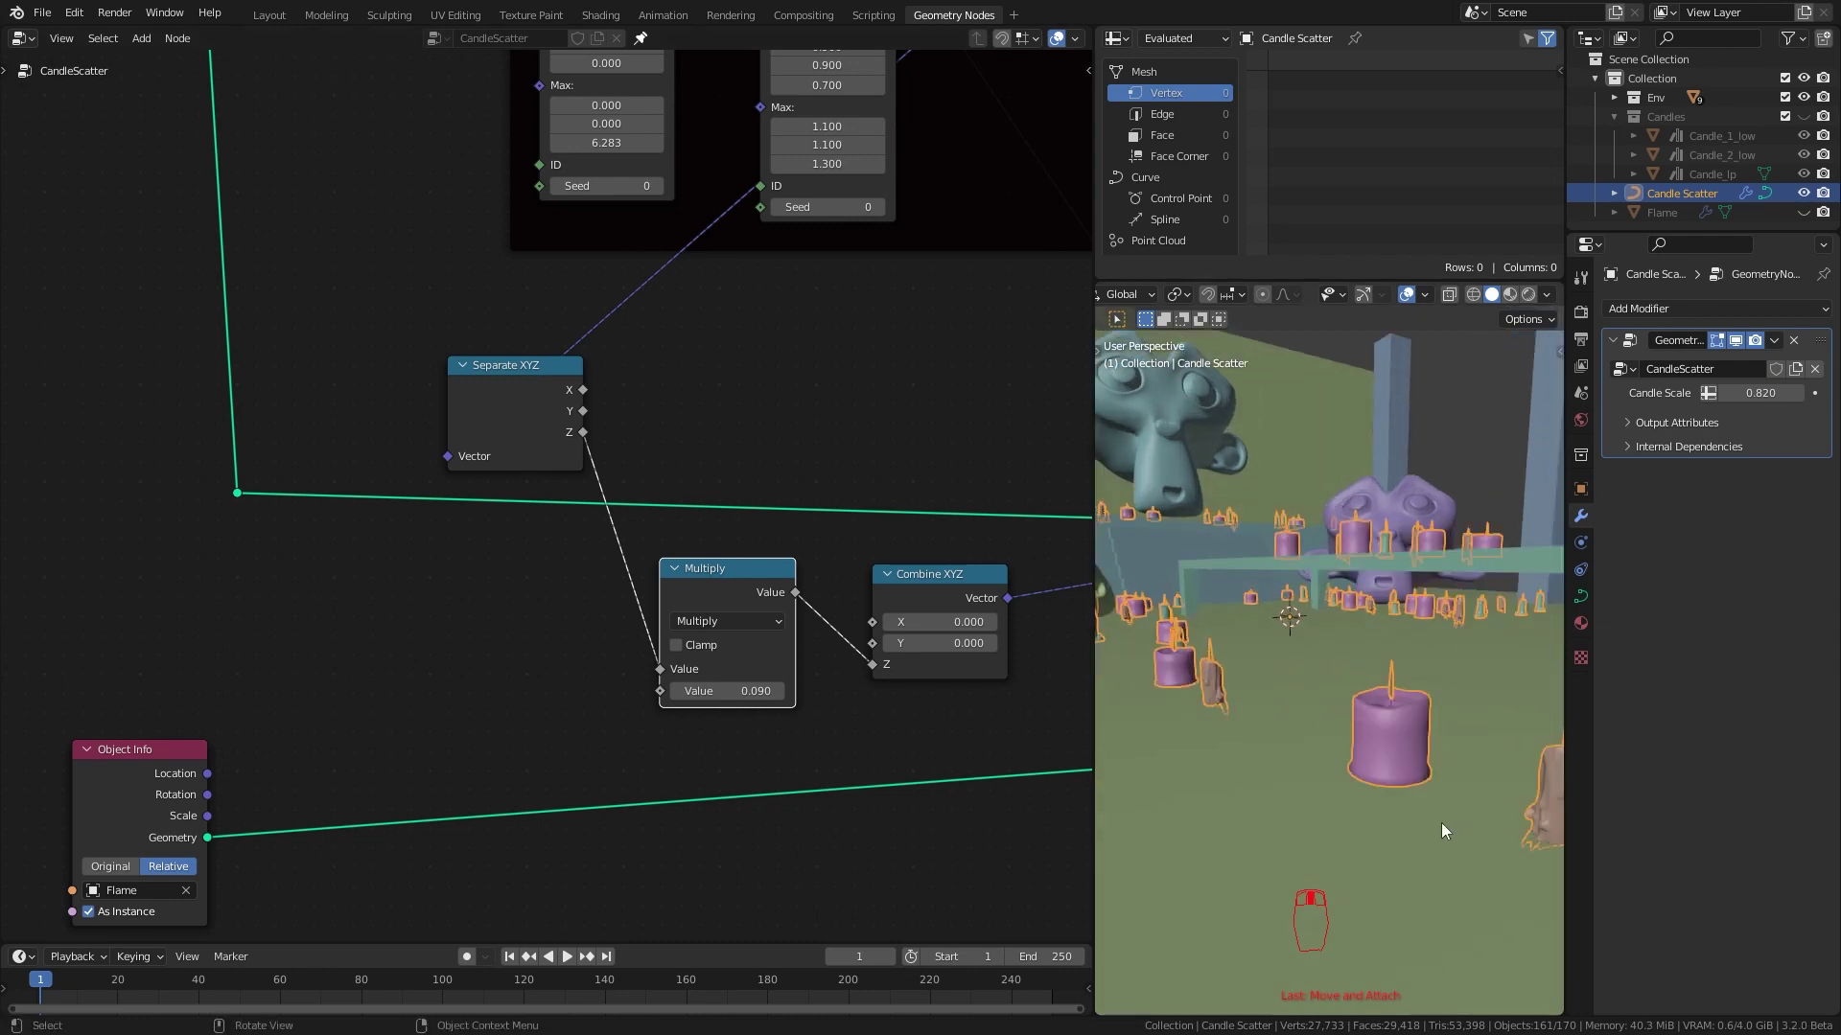
scroll(1380, 794, up, 2)
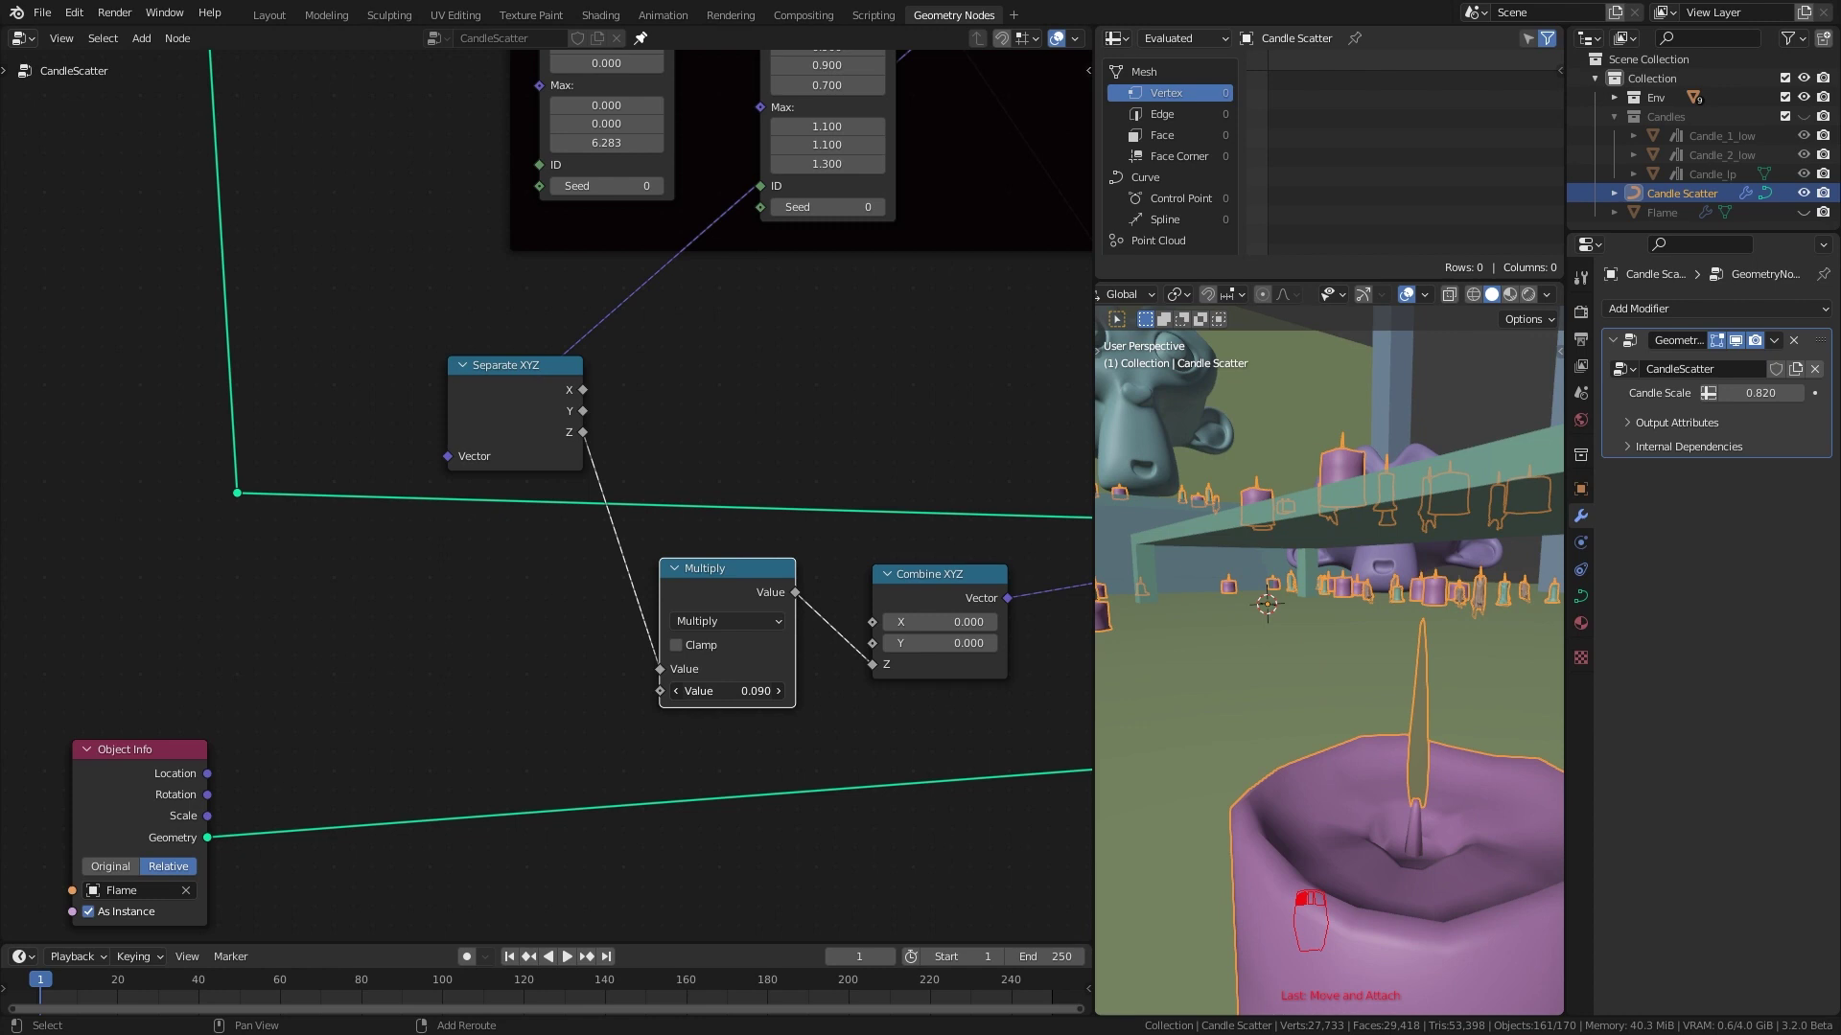
drag(736, 593, 669, 597)
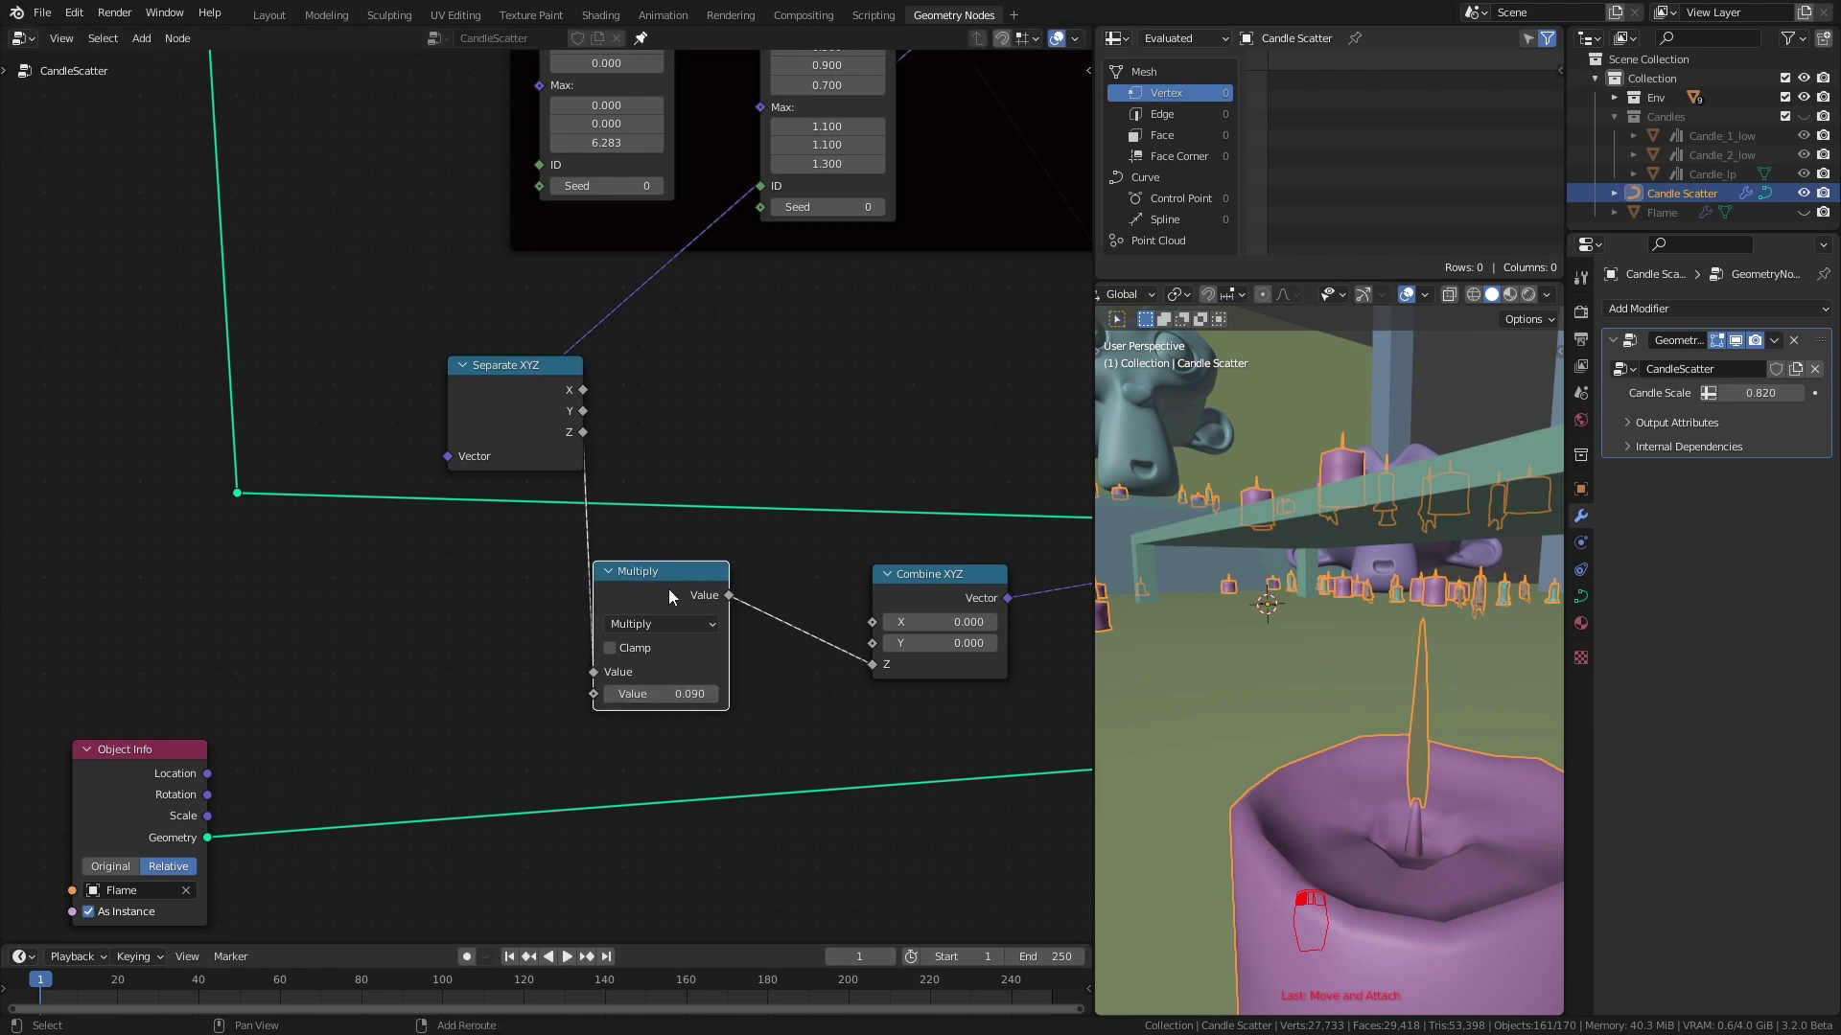
click(671, 624)
click(679, 758)
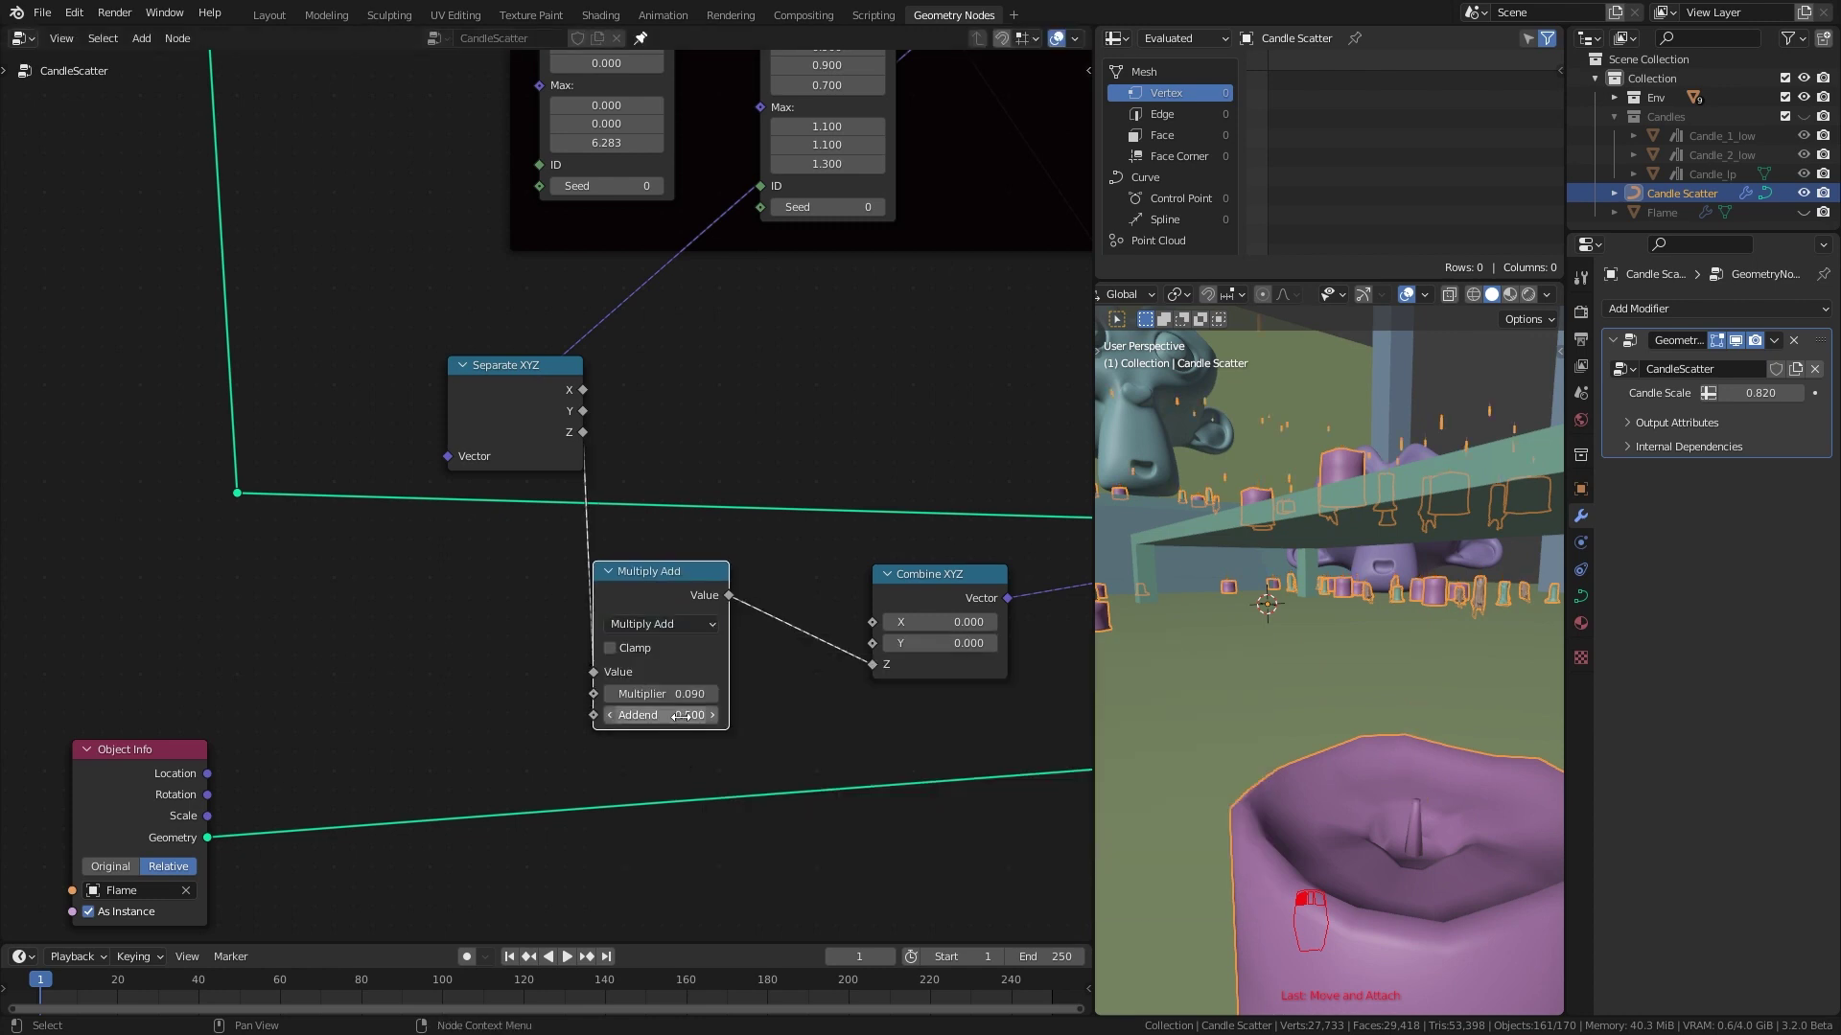
Set the Multiply Add node's Addend to -0.005 and check the flame's height against the candle wick
drag(680, 715, 682, 715)
click(682, 716)
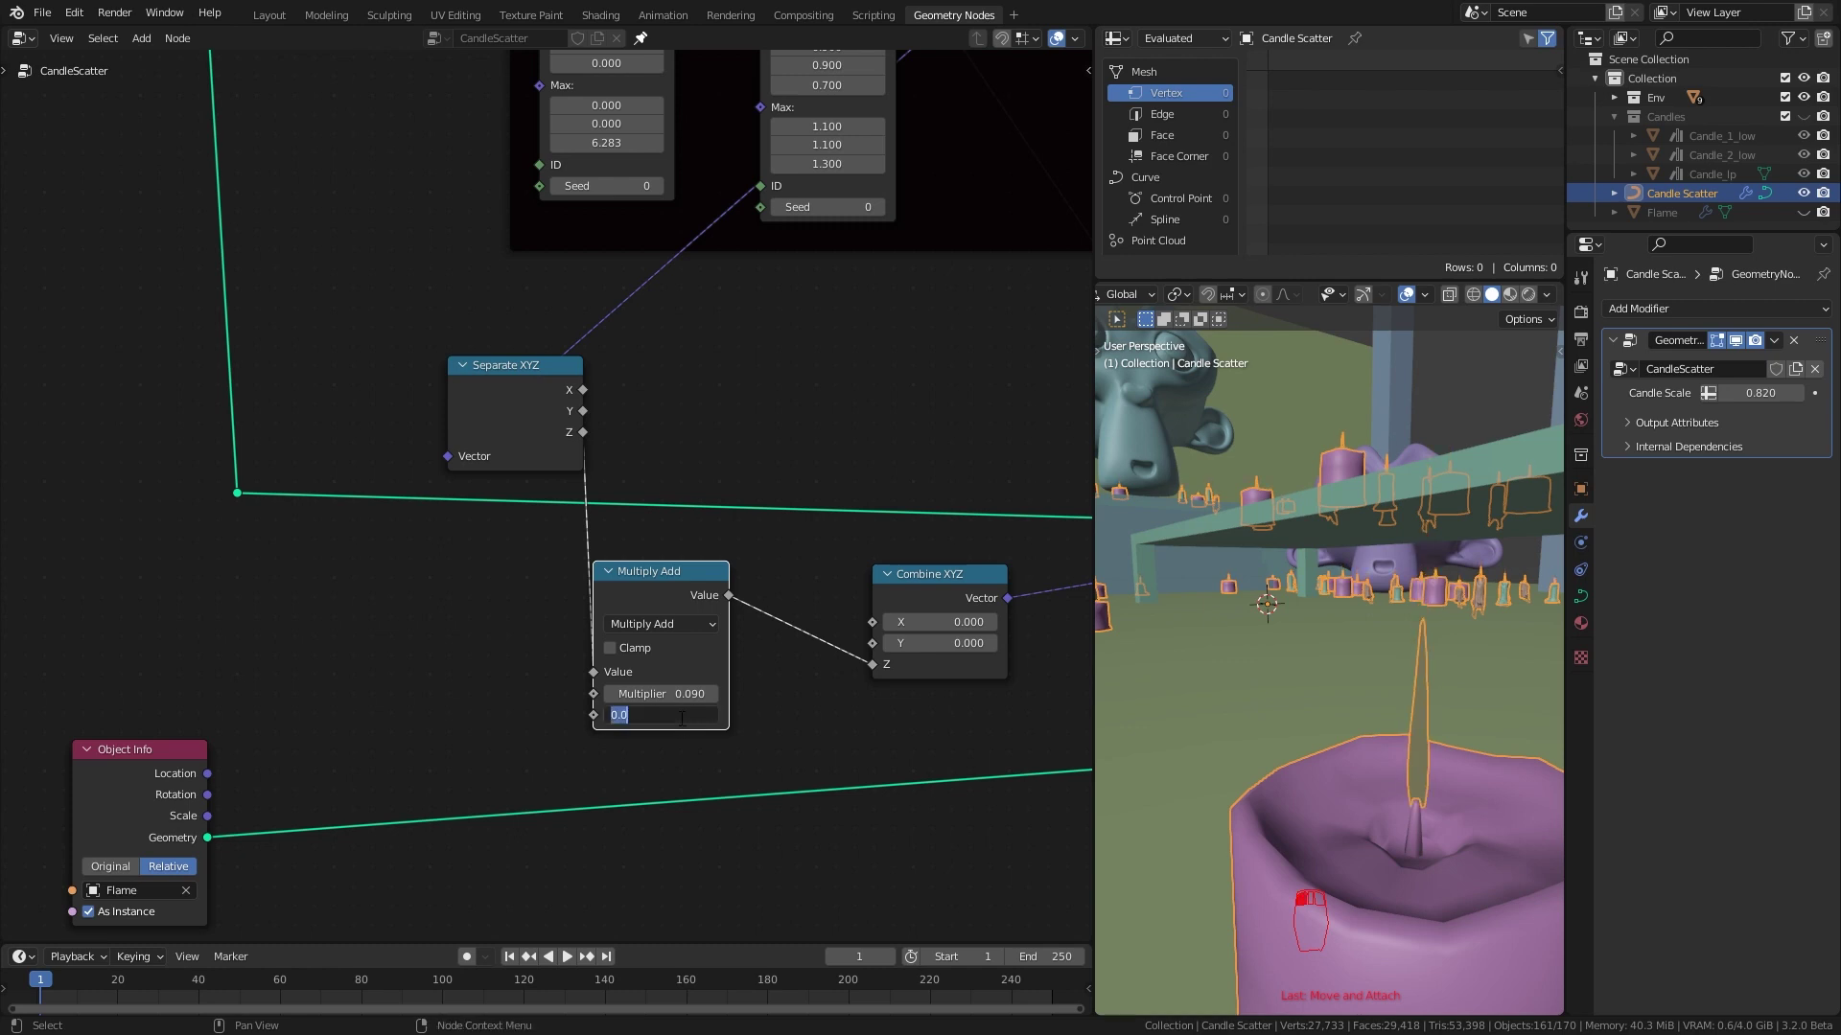
text(-0.001)
key(Return)
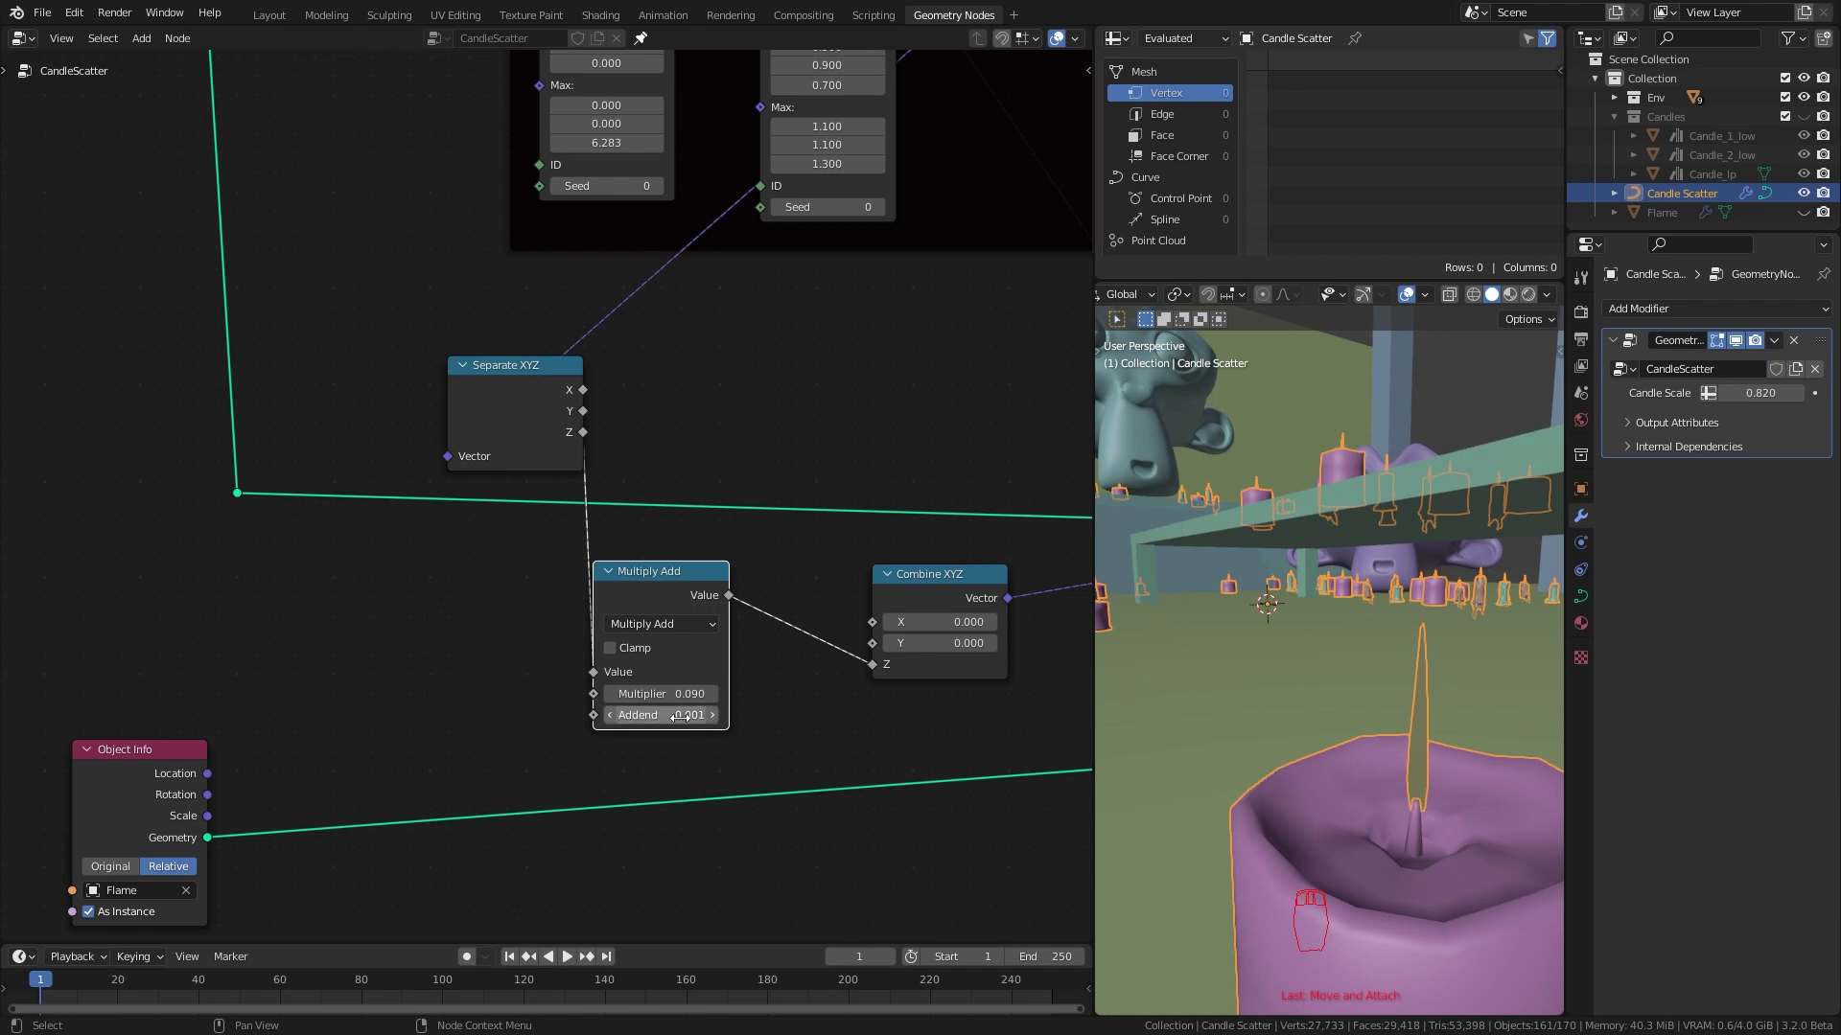
click(680, 715)
text(5)
key(Return)
middle_drag(1333, 659, 1294, 623)
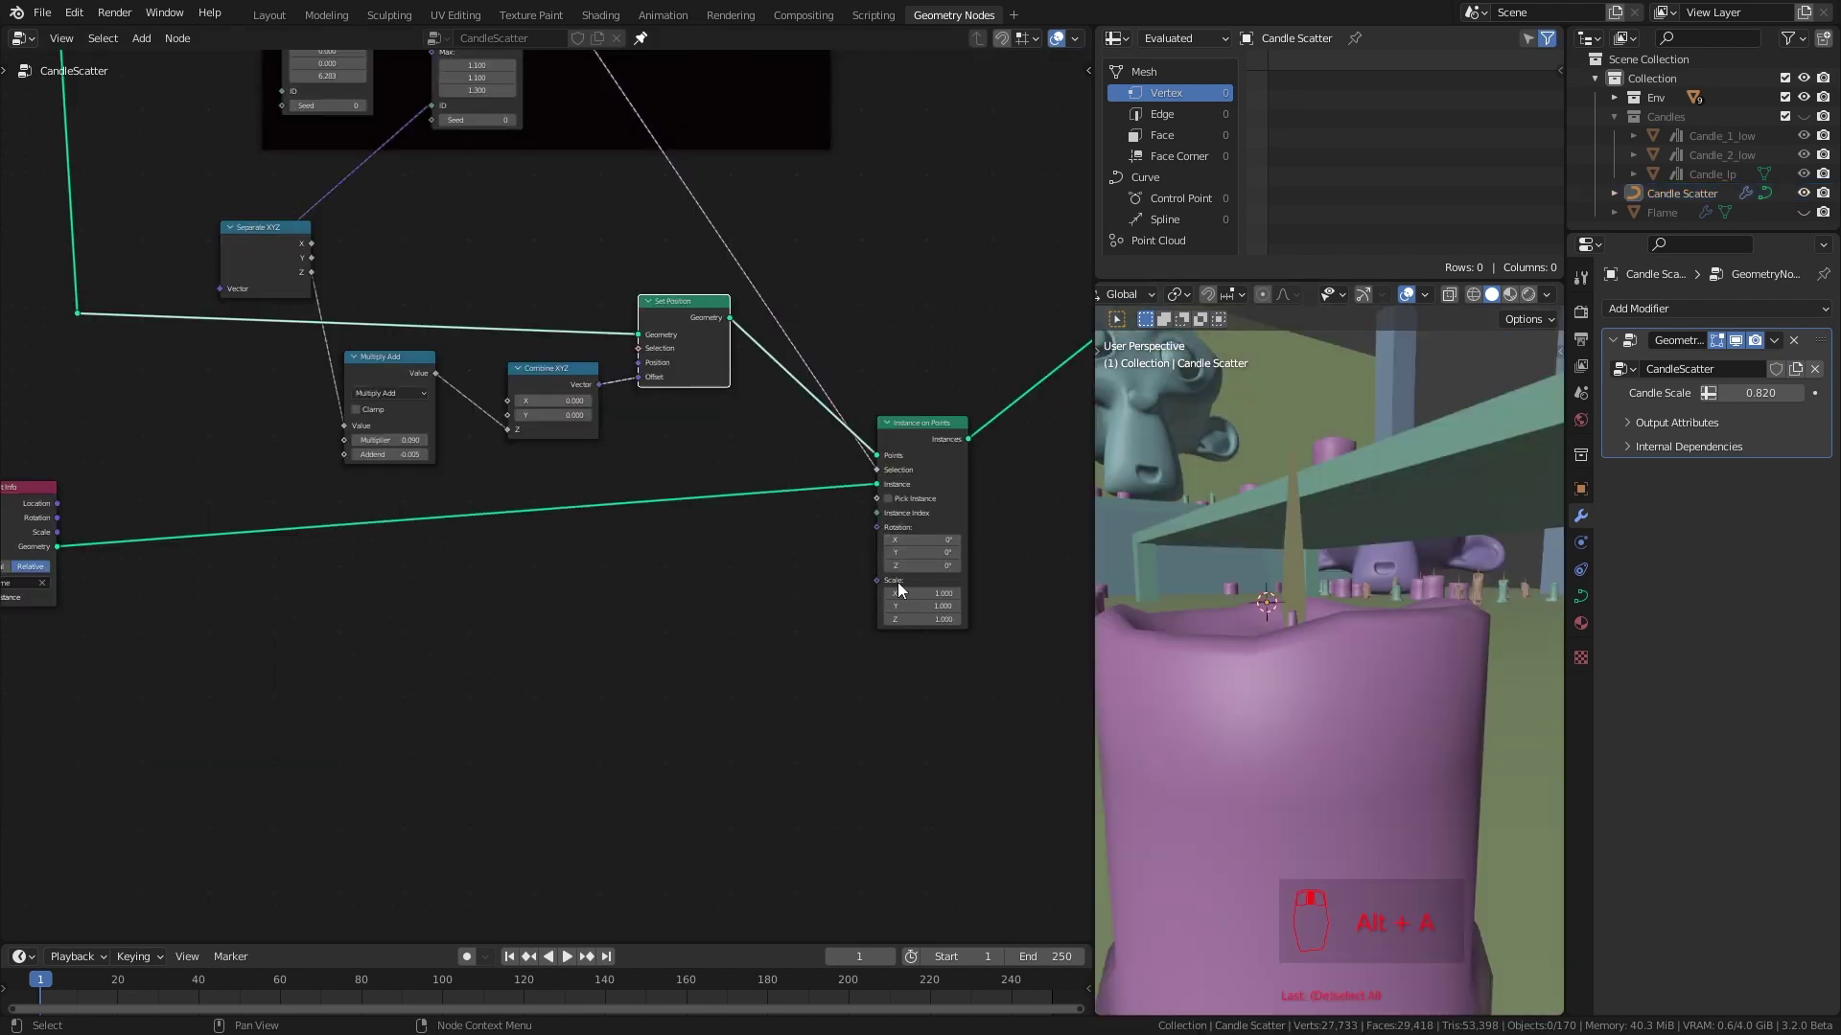
Add a Random Value node connected to the Scale input of the flame's Instance on Points node
drag(876, 579, 792, 670)
text(ran)
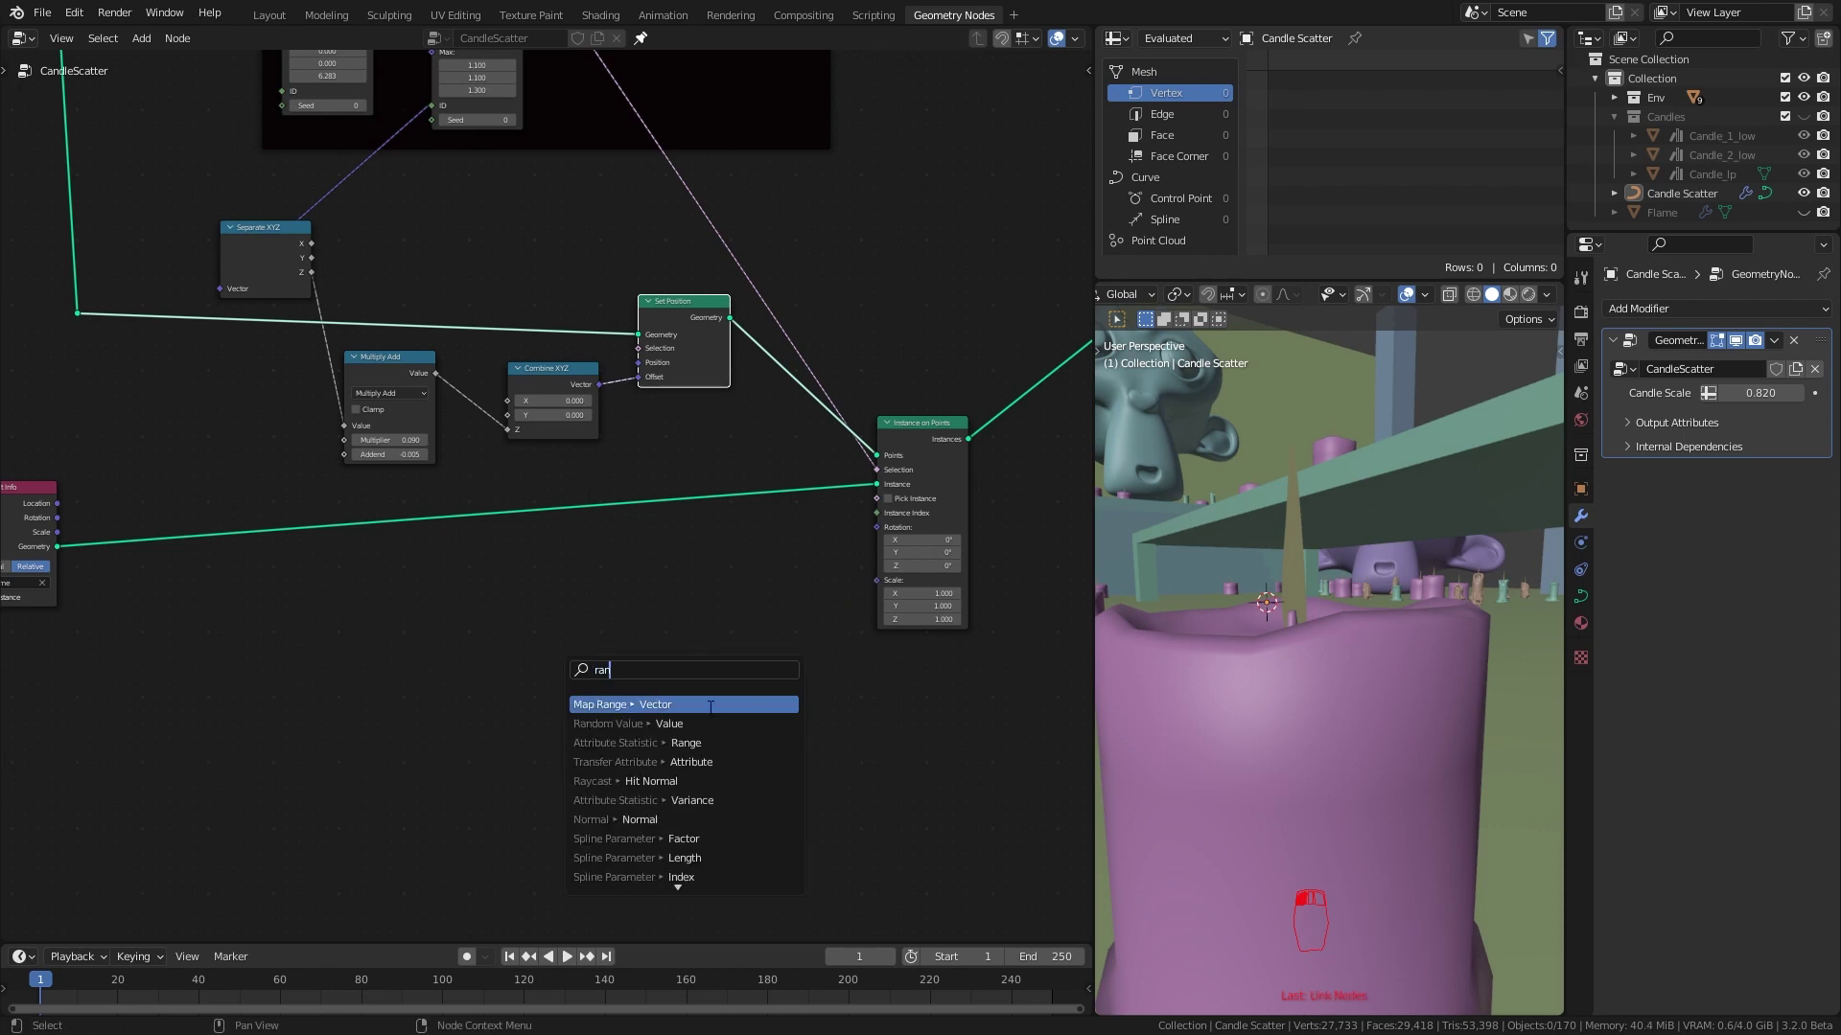
text(d)
click(711, 705)
click(615, 662)
Set the flame Random Value node's Min to 0.9 in X, 0.9 in Y and 1 in Z
middle_drag(618, 661, 619, 603)
scroll(671, 671, up, 1)
drag(679, 641, 728, 770)
text(1)
key(Return)
scroll(711, 652, up, 3)
text(.9)
key(Return)
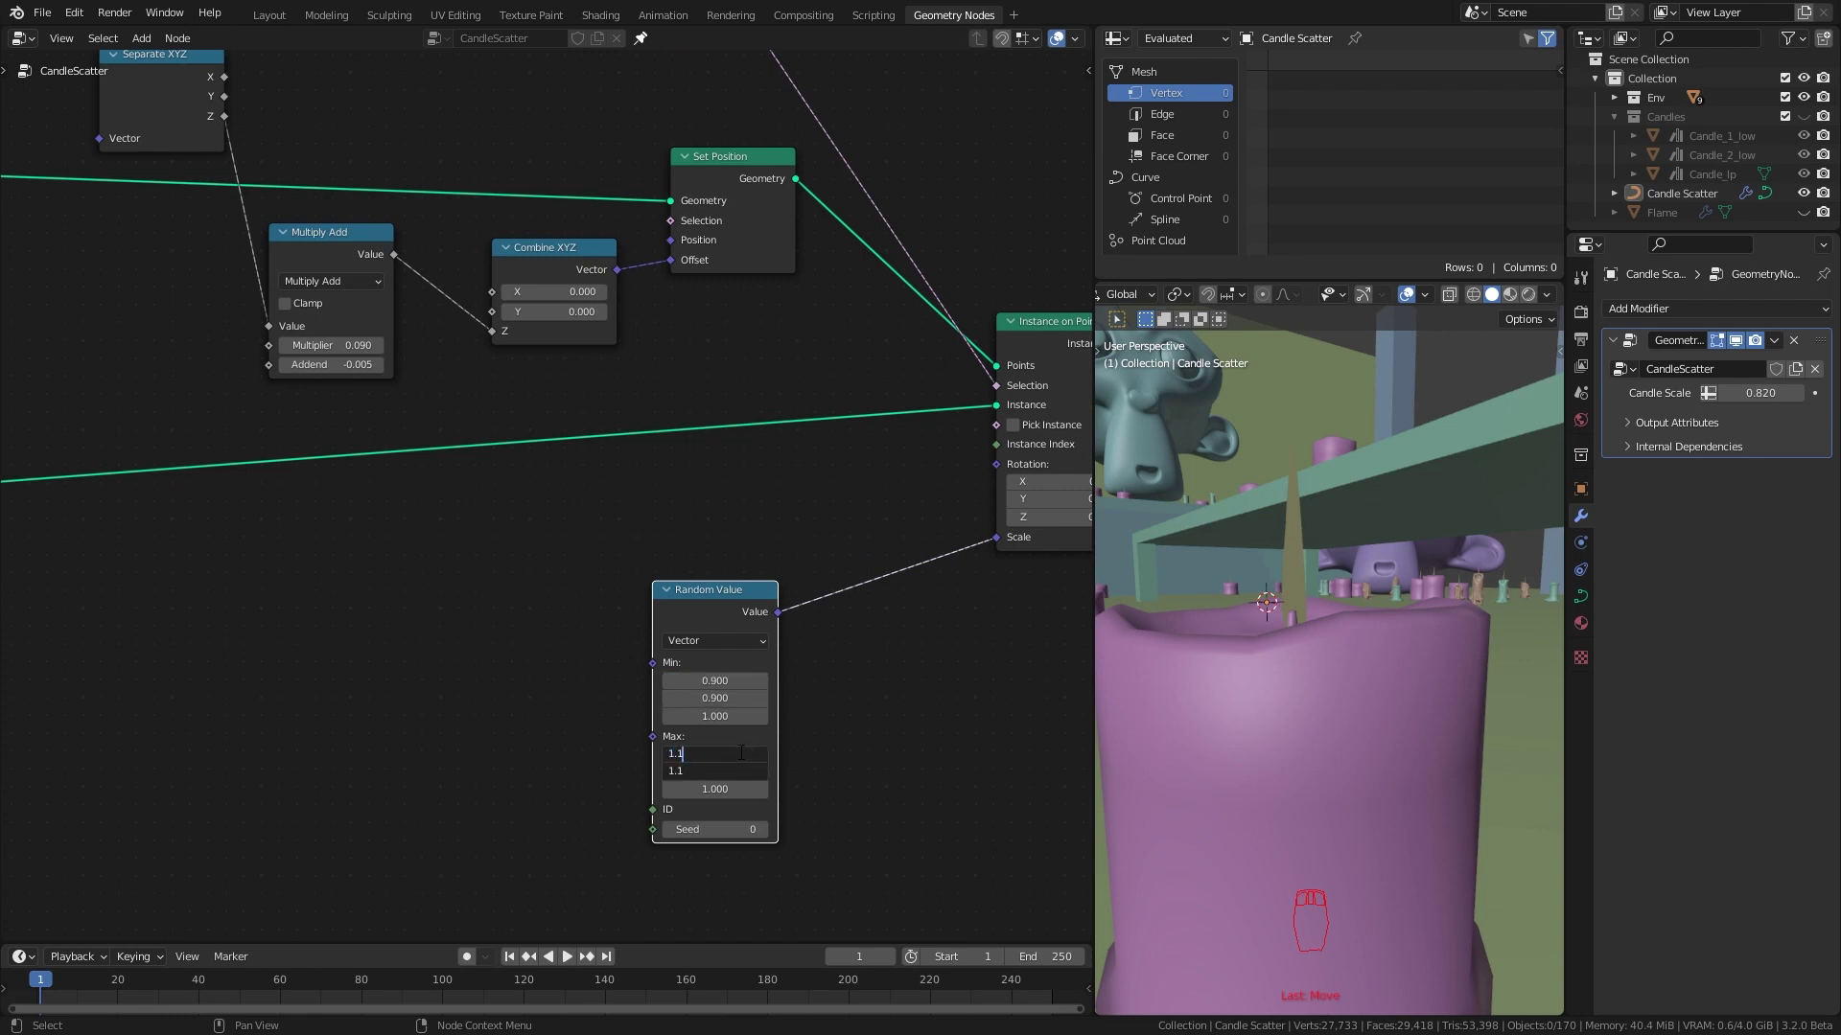
Set the flame Random Value node's Max X and Y to 1.1 and its Min Z to 0.7
text(1.1)
key(Return)
click(726, 716)
text(.7)
key(Return)
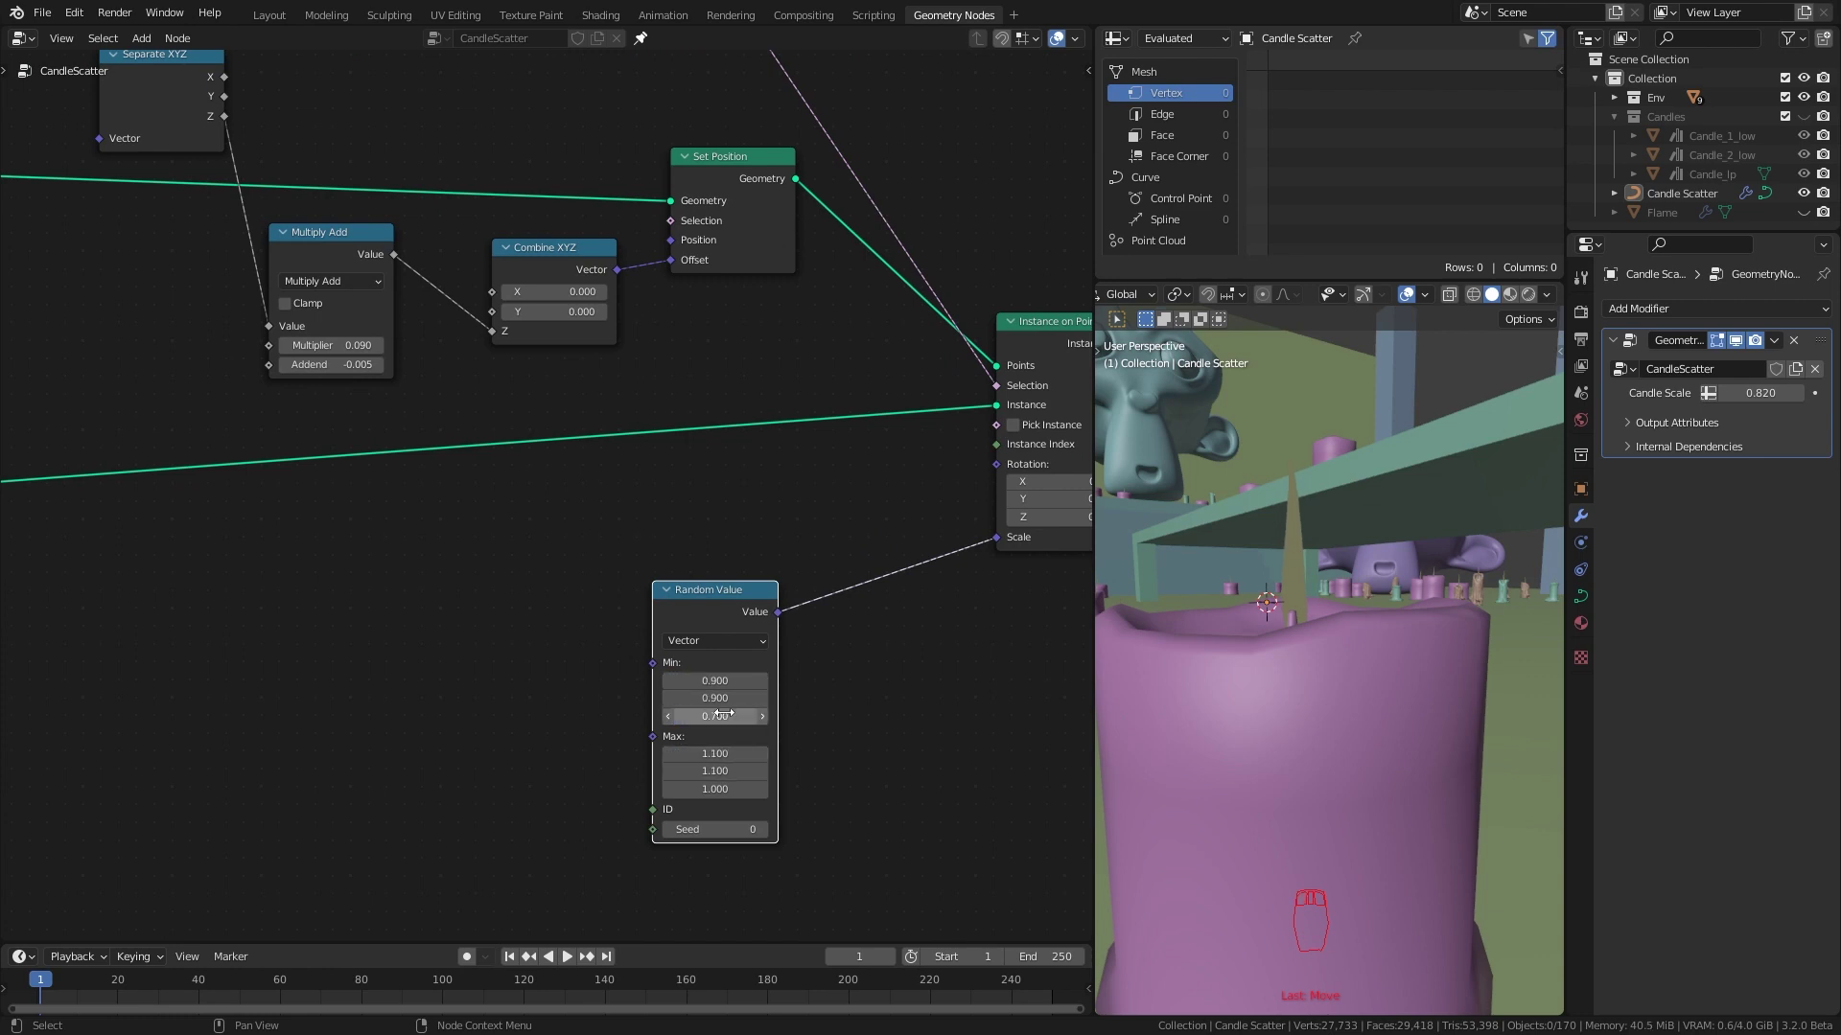
Set the flame Random Value node's Max Z to 1.1 and check the flames across the scene
click(725, 789)
text(1.1)
key(Return)
middle_drag(1297, 665, 1315, 721)
Insert a Vector Math node set to Scale between the flame Random Value node and the Instance on Points Scale input
key(shift+a)
mouse_move(760, 761)
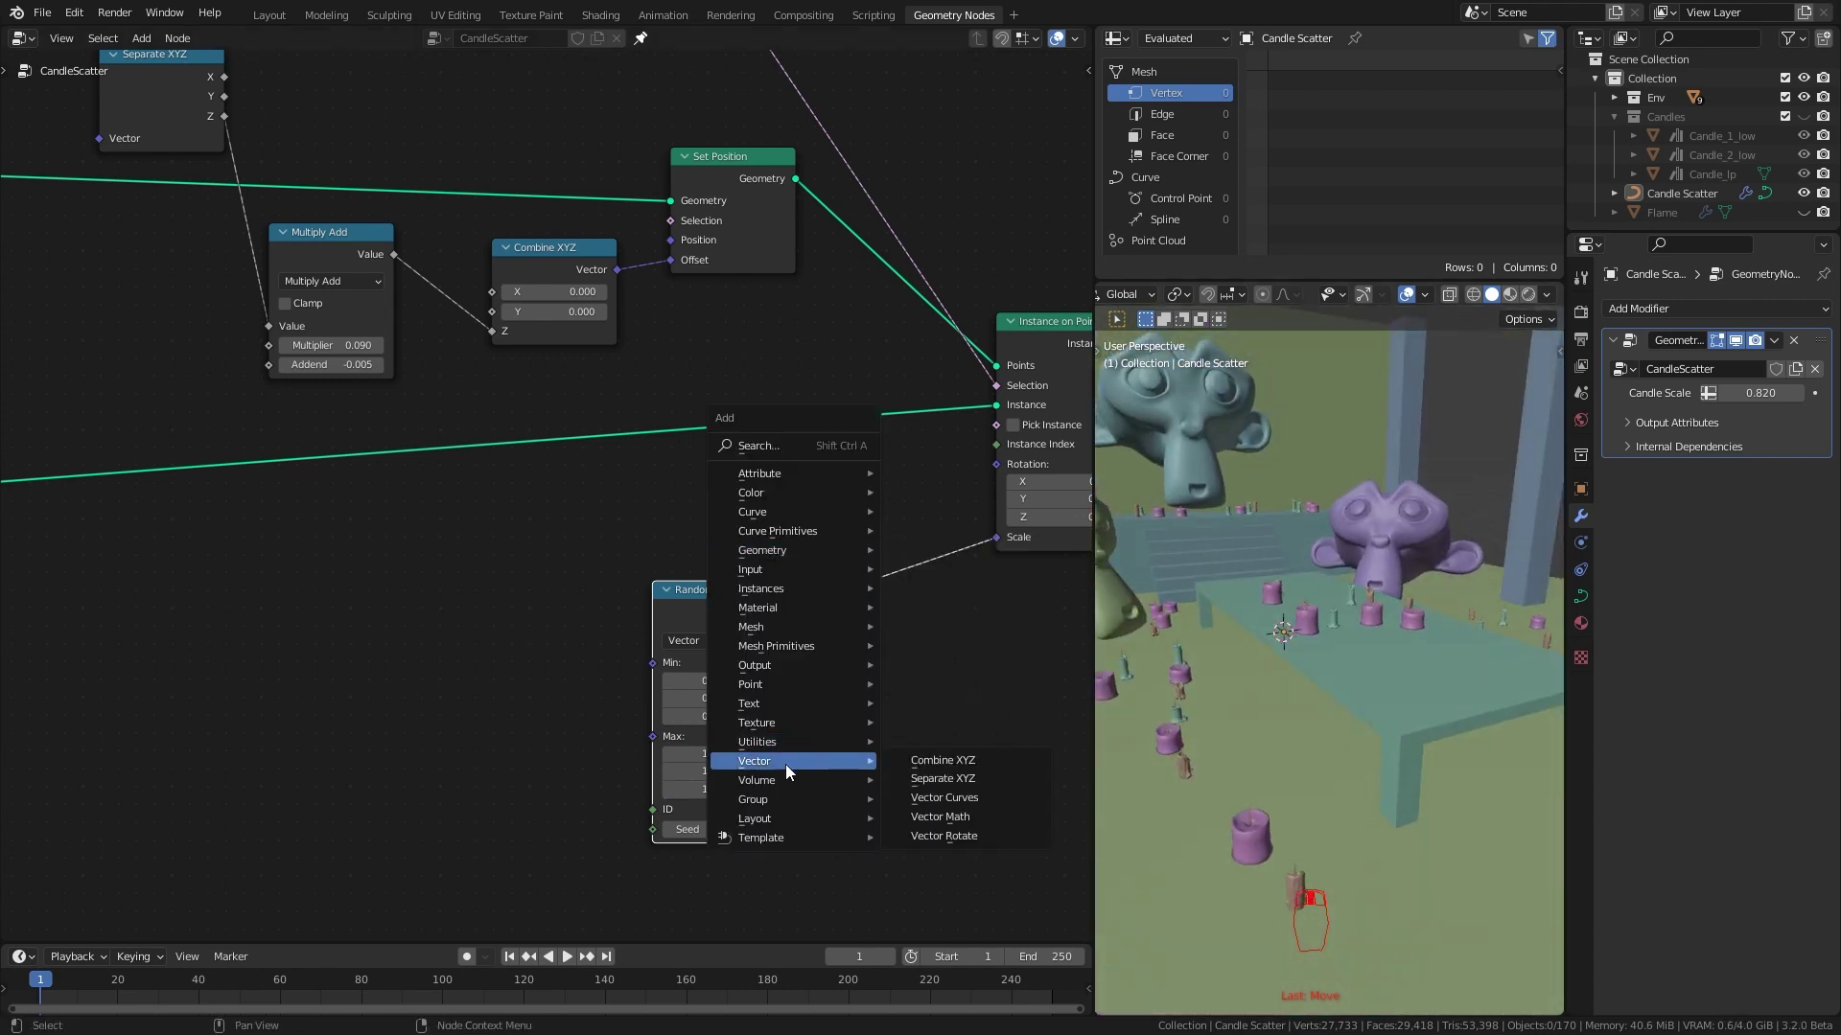
click(945, 818)
click(892, 606)
click(893, 607)
click(899, 892)
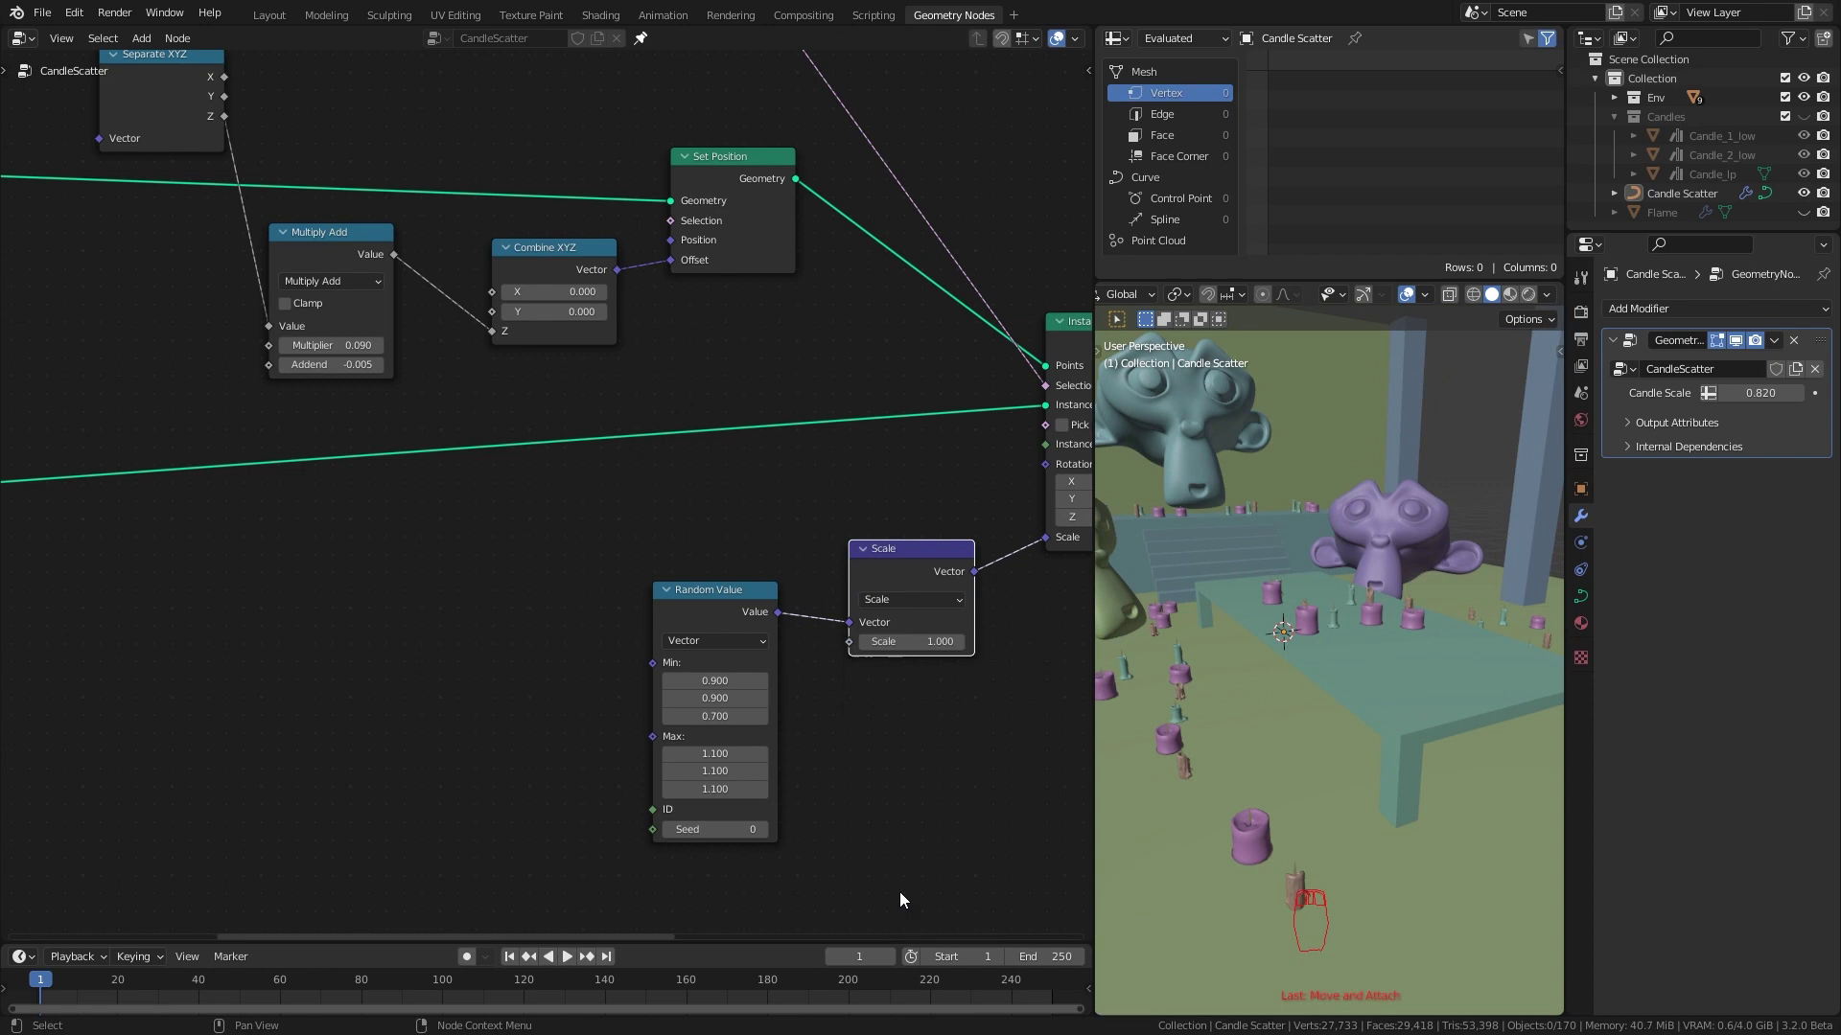
middle_drag(1304, 758, 1315, 749)
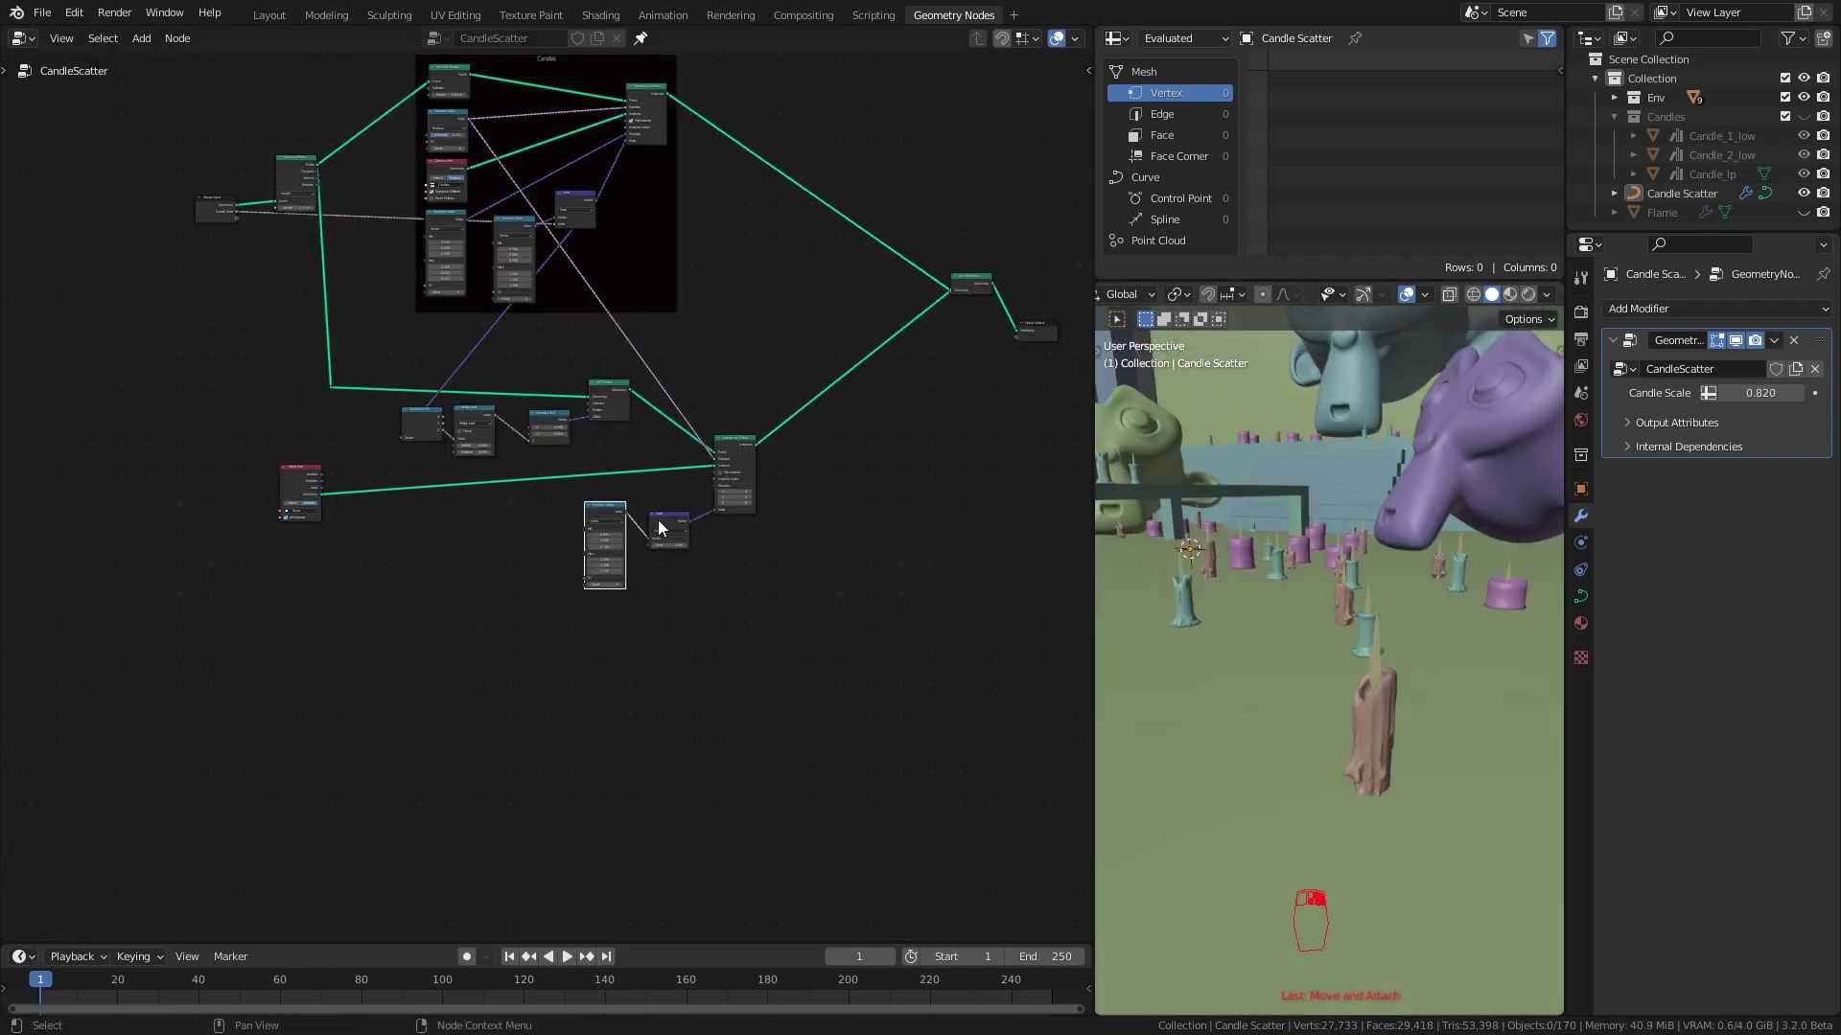
Tidy the flame Random Value node beneath the Scale node, then group all flame nodes in a frame labelled Flames
drag(618, 519, 683, 558)
scroll(218, 328, up, 2)
drag(167, 319, 923, 725)
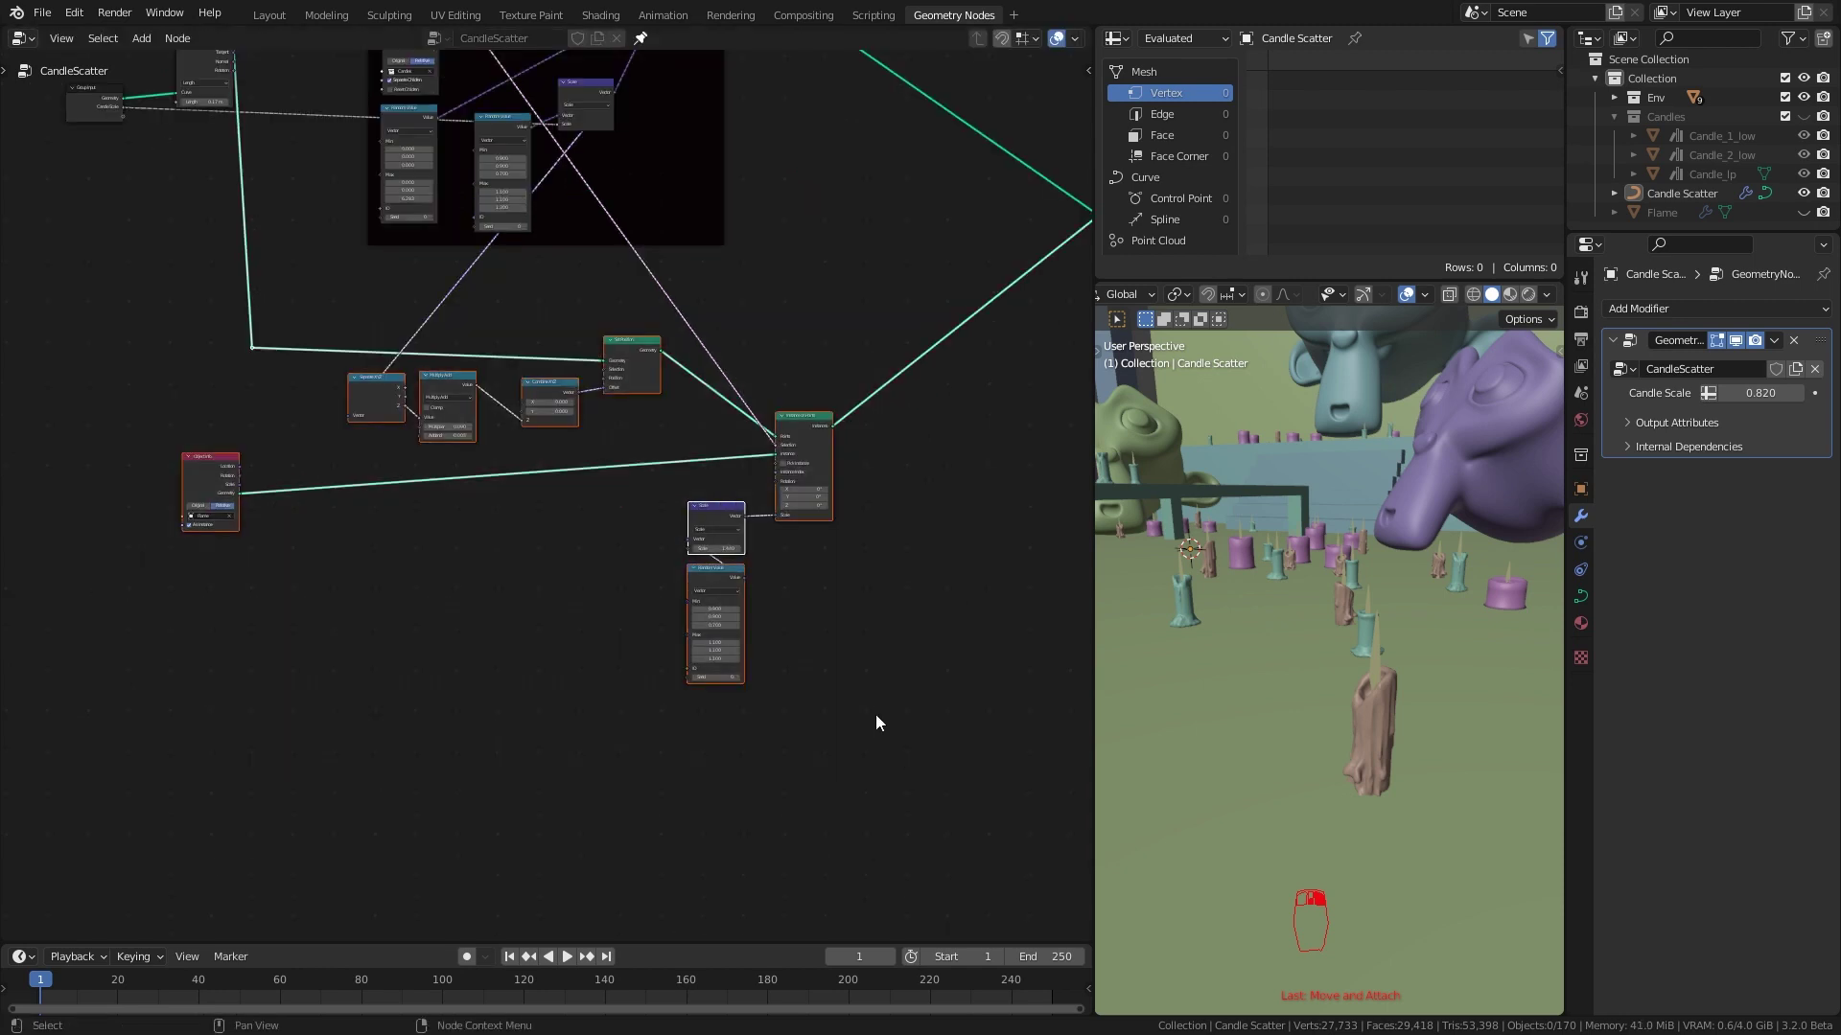
key(shift+p)
key(F2)
text(Flames)
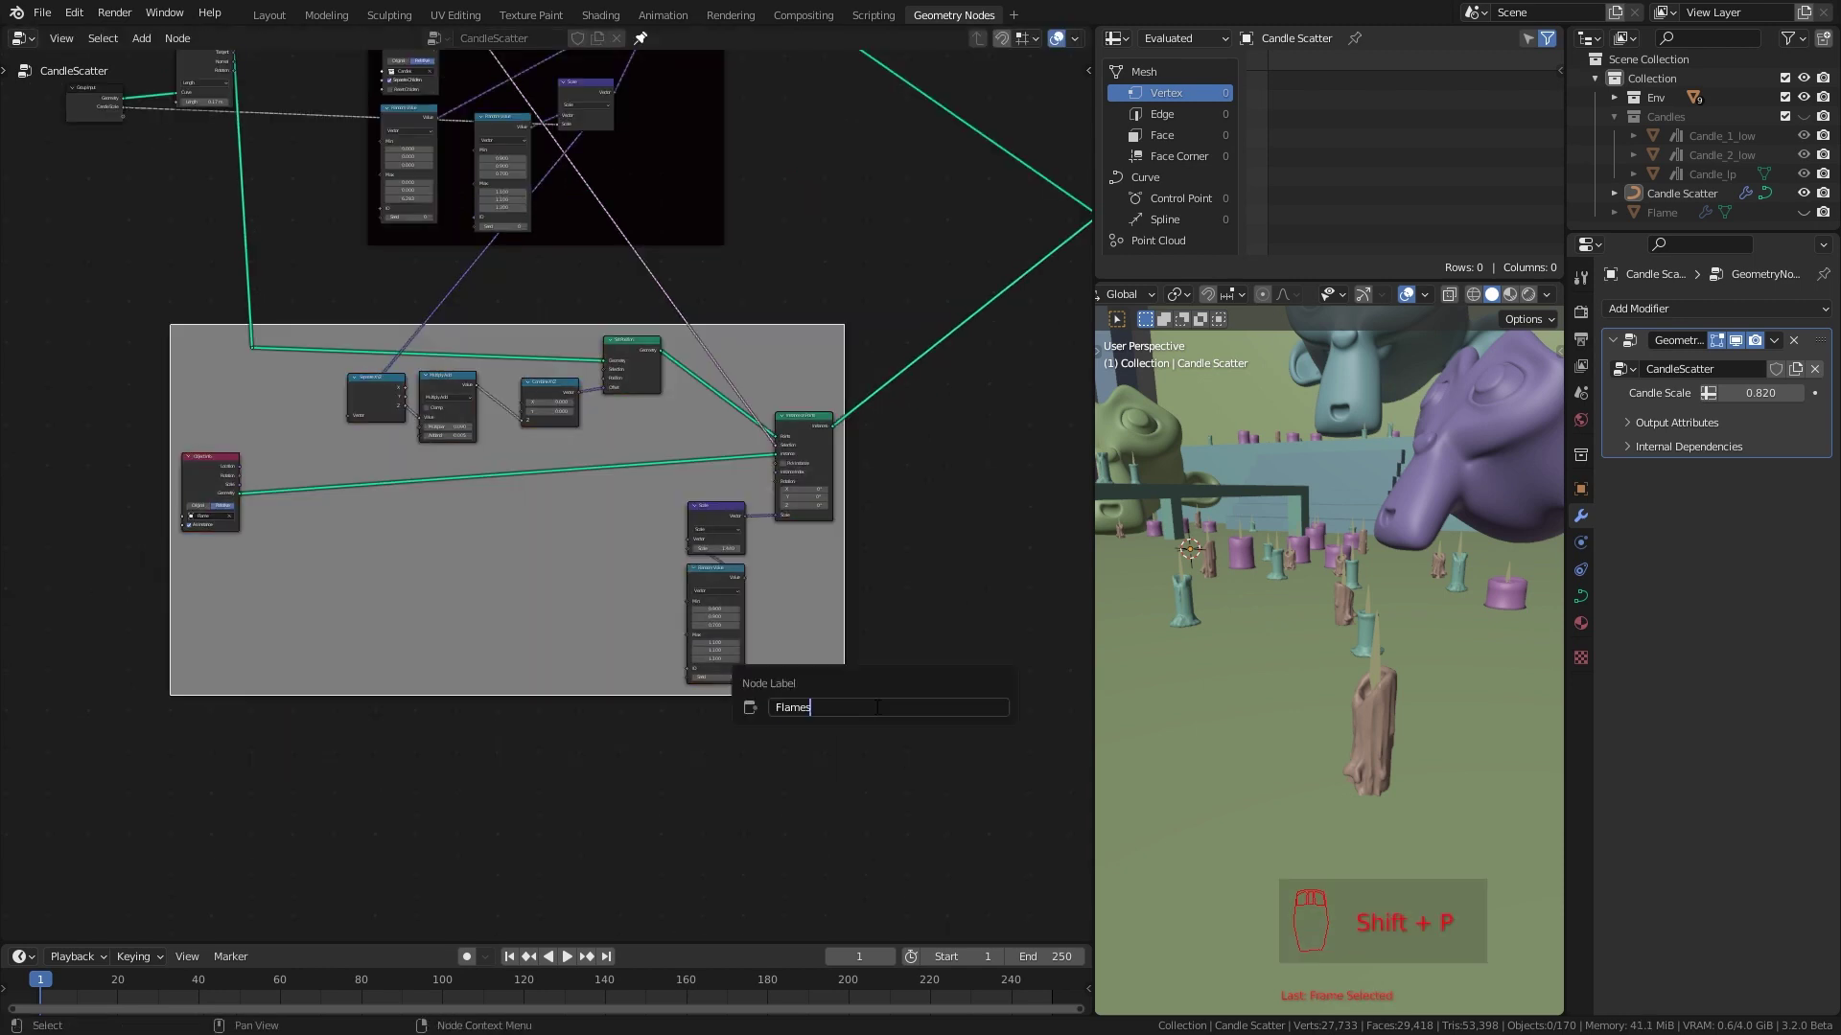
key(Return)
Give the Flames frame a near-black custom color and set its label size to 61
key(n)
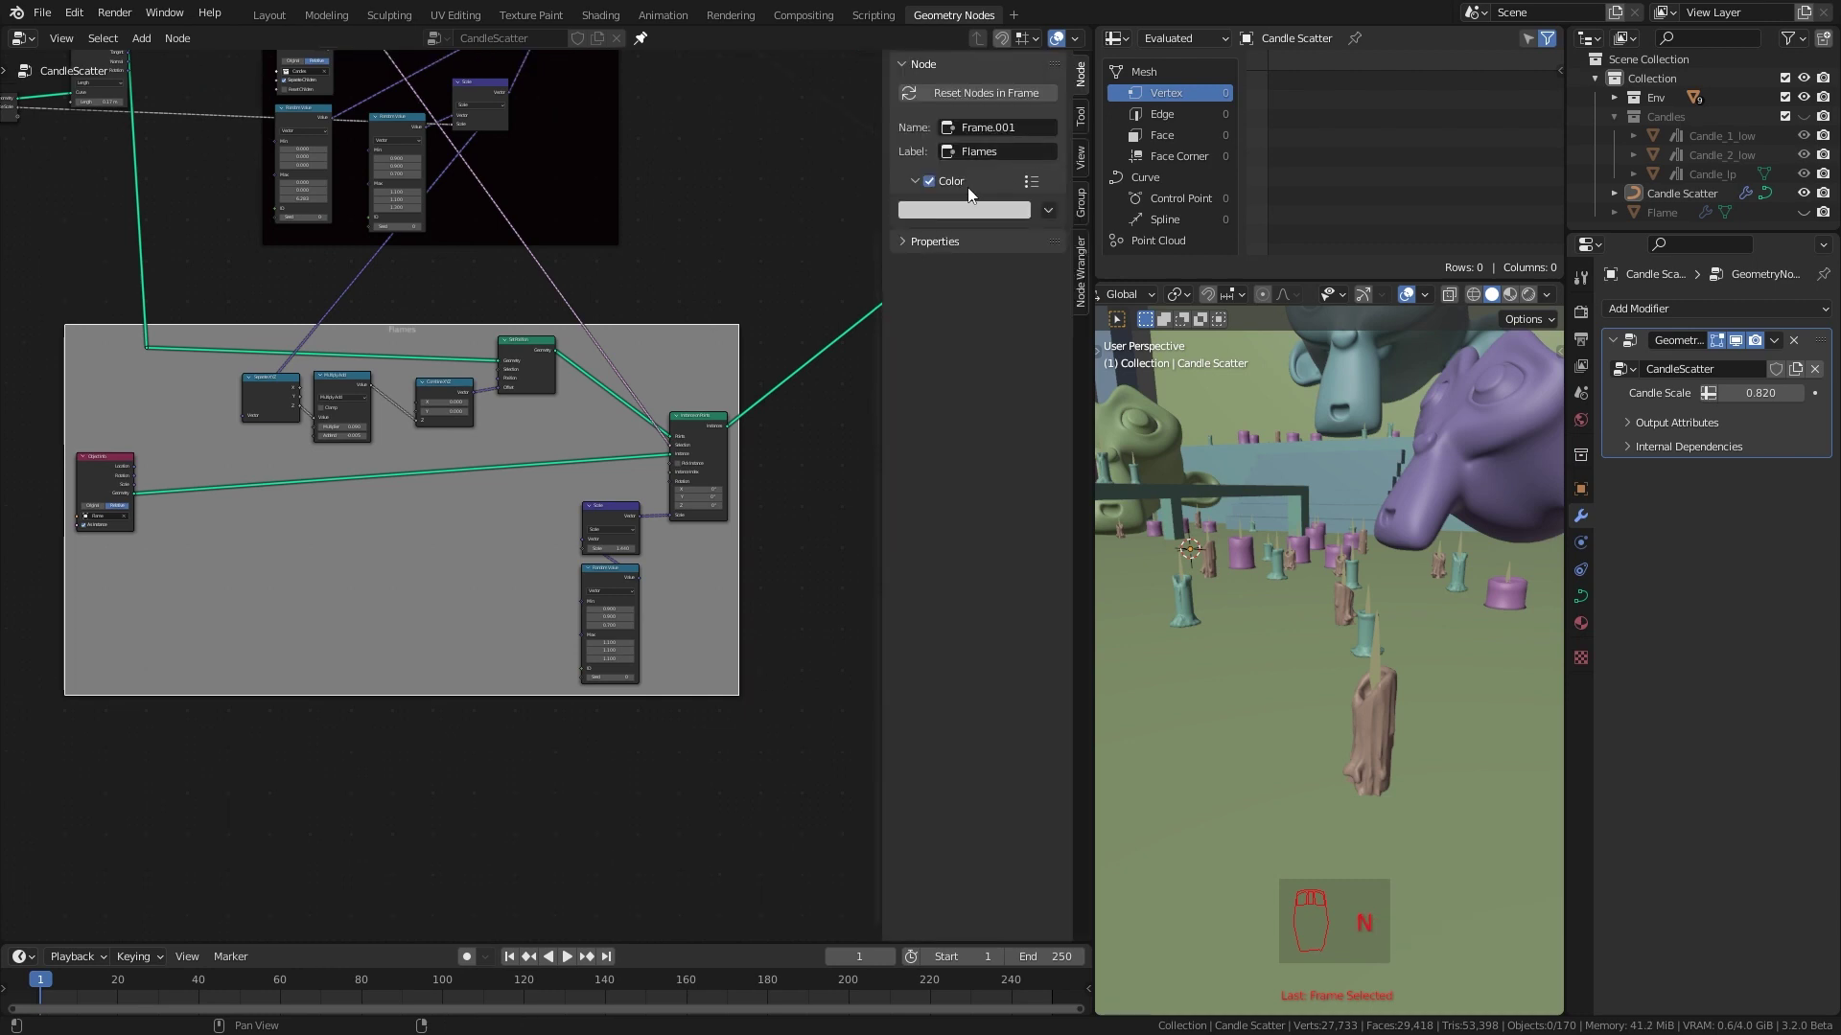
click(971, 214)
click(978, 360)
click(1062, 359)
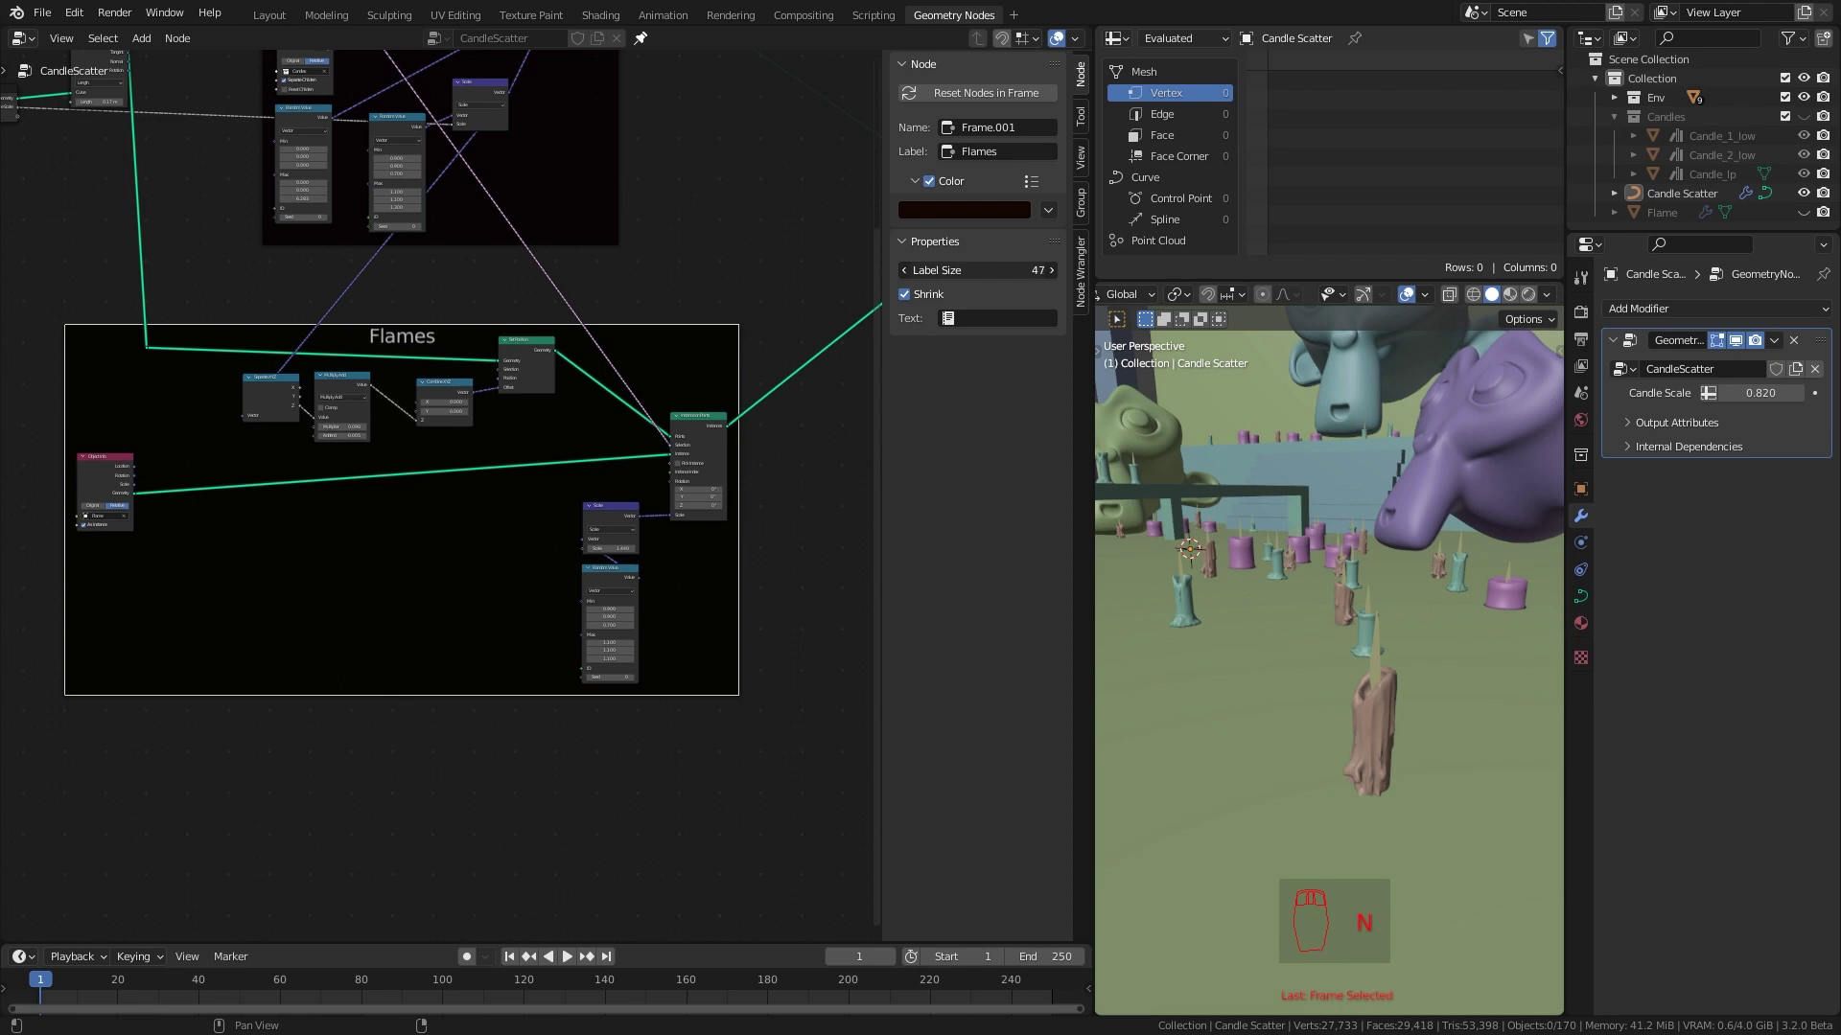
drag(978, 271, 1025, 270)
scroll(531, 648, down, 2)
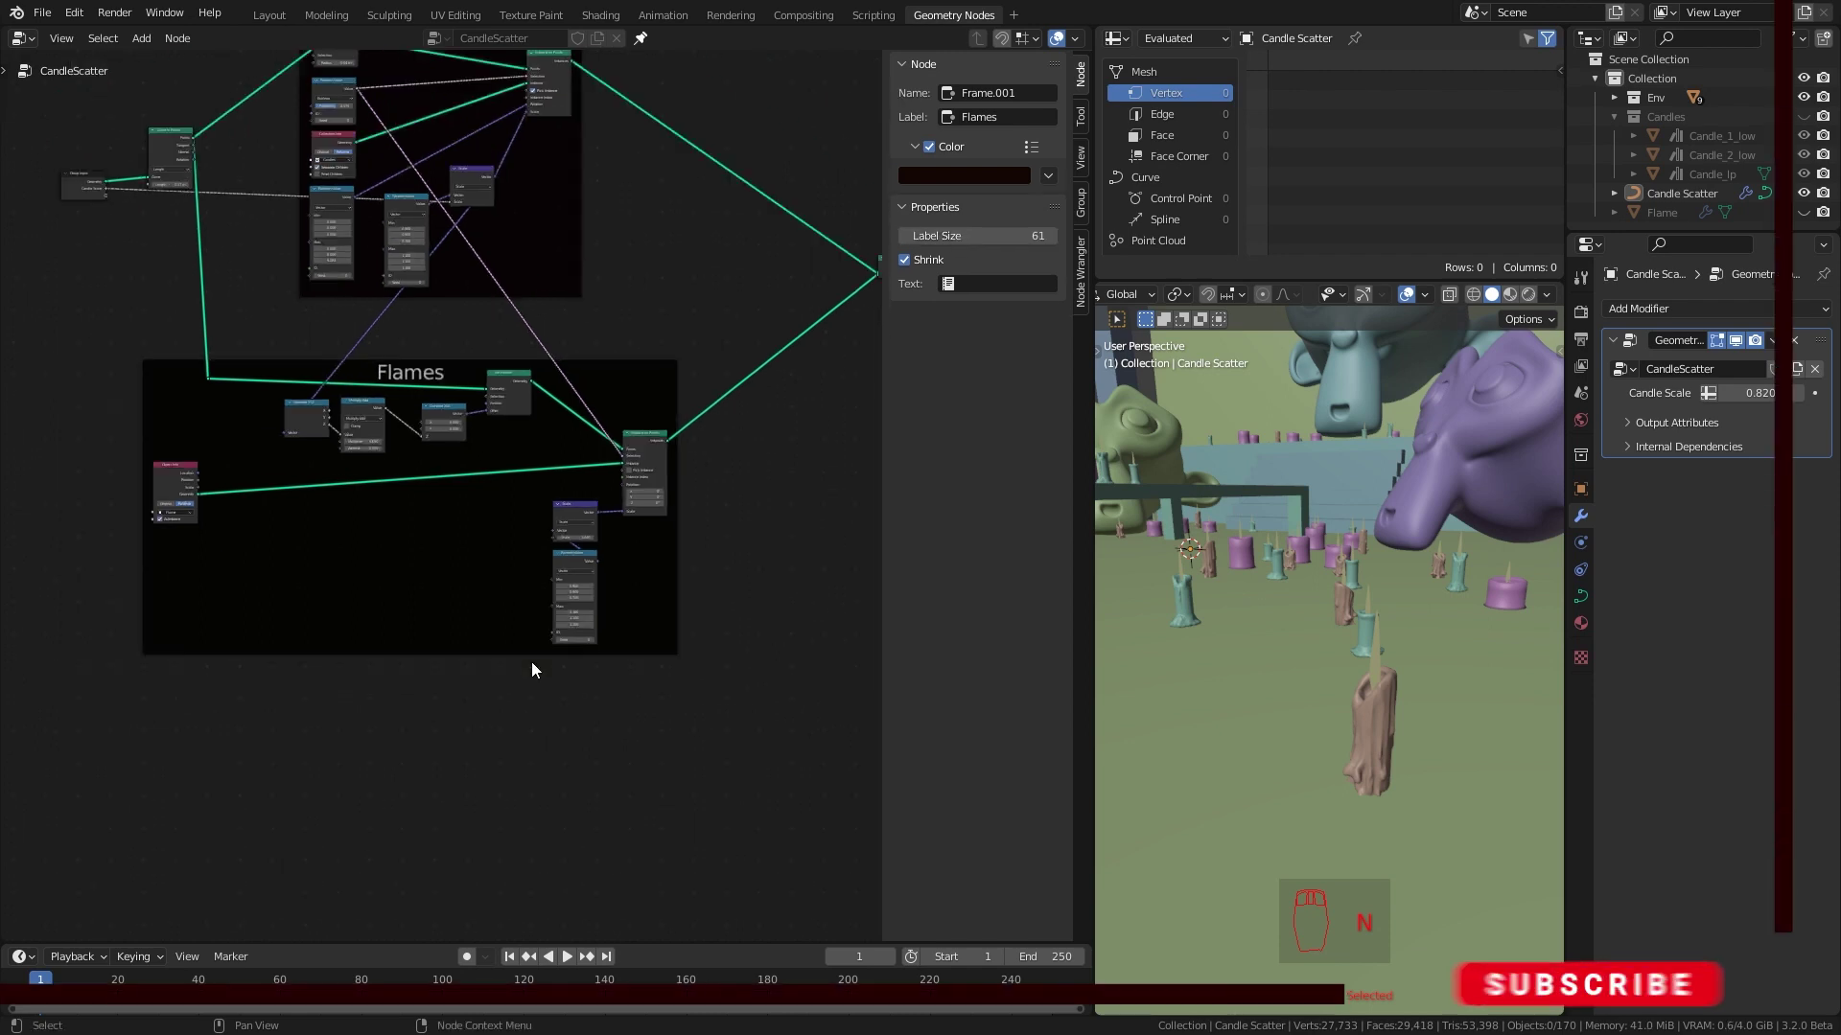
key(n)
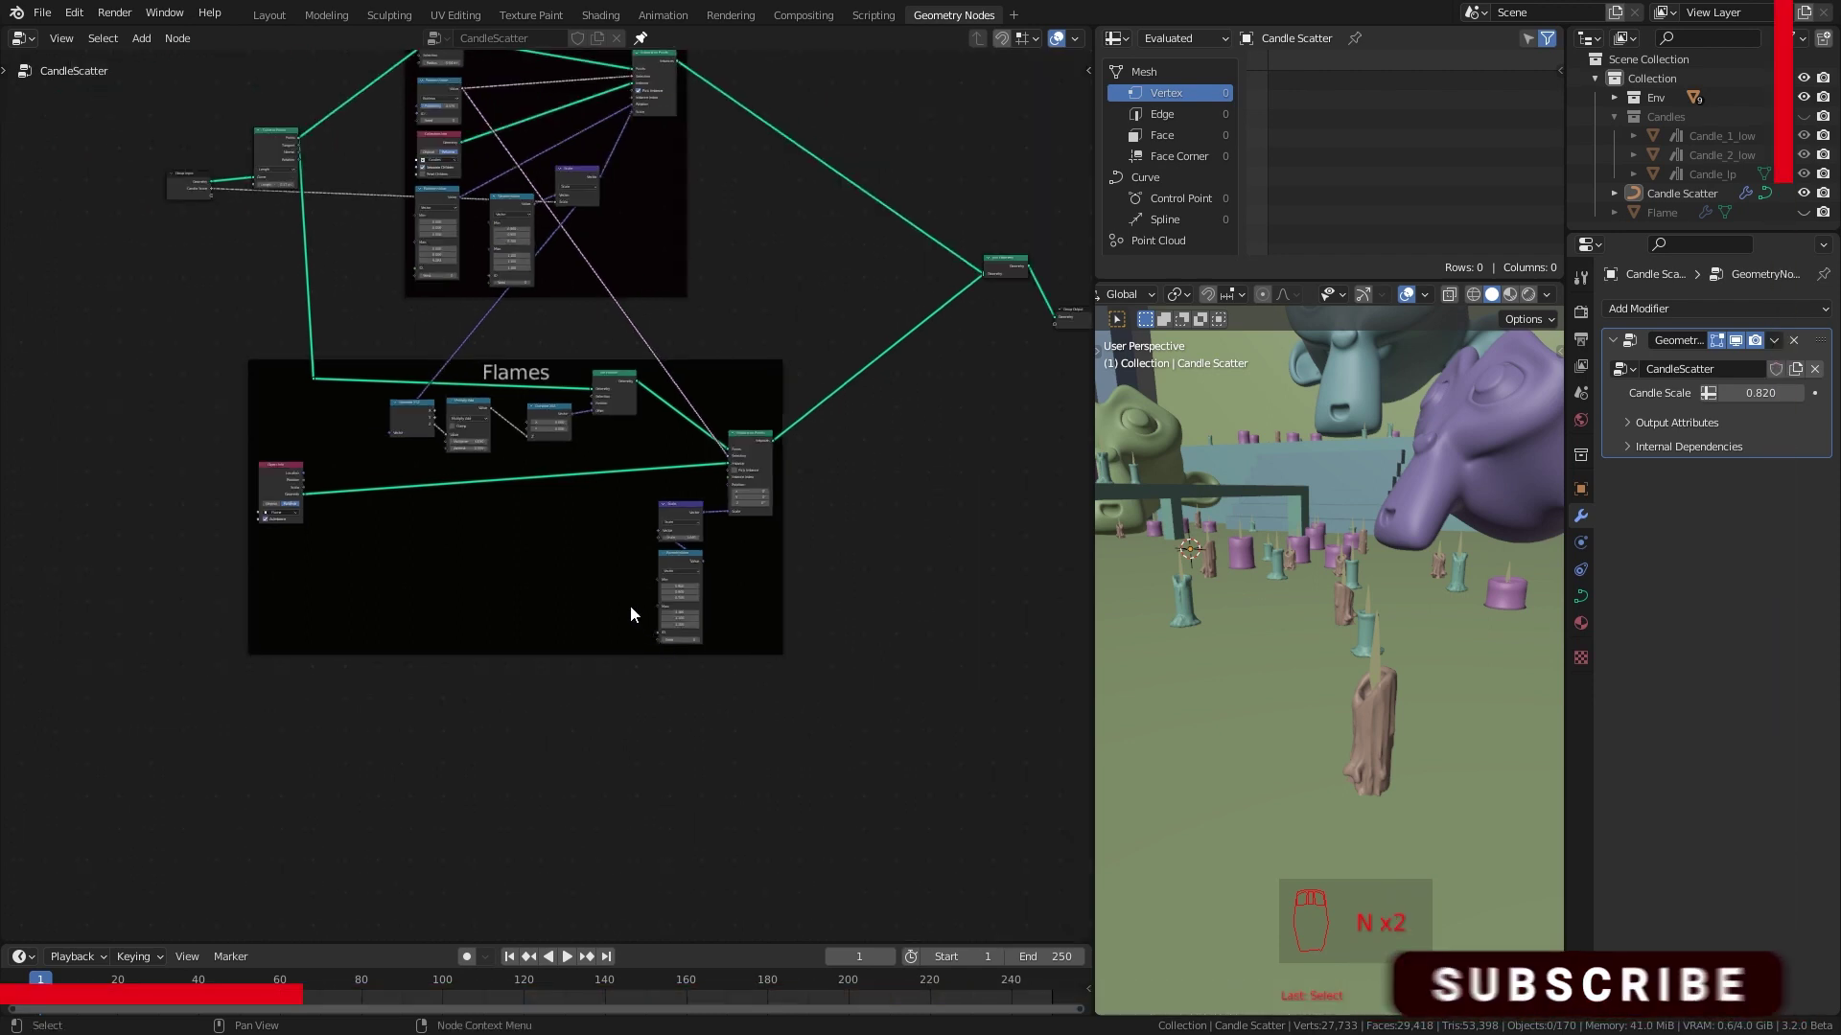
Save the file and preview the scattered candles with their materials in the viewport
middle_drag(1380, 632, 1465, 725)
scroll(1315, 648, down, 4)
middle_drag(1315, 648, 1328, 593)
key(ctrl+s)
key(z)
click(1333, 698)
middle_drag(1340, 872, 1319, 643)
scroll(1319, 642, down, 3)
Switch the viewport to Rendered shading and darken the World background color so the candle flames light the scene
click(1579, 311)
key(z)
click(1325, 491)
click(1581, 420)
click(1756, 430)
drag(1789, 259, 1789, 286)
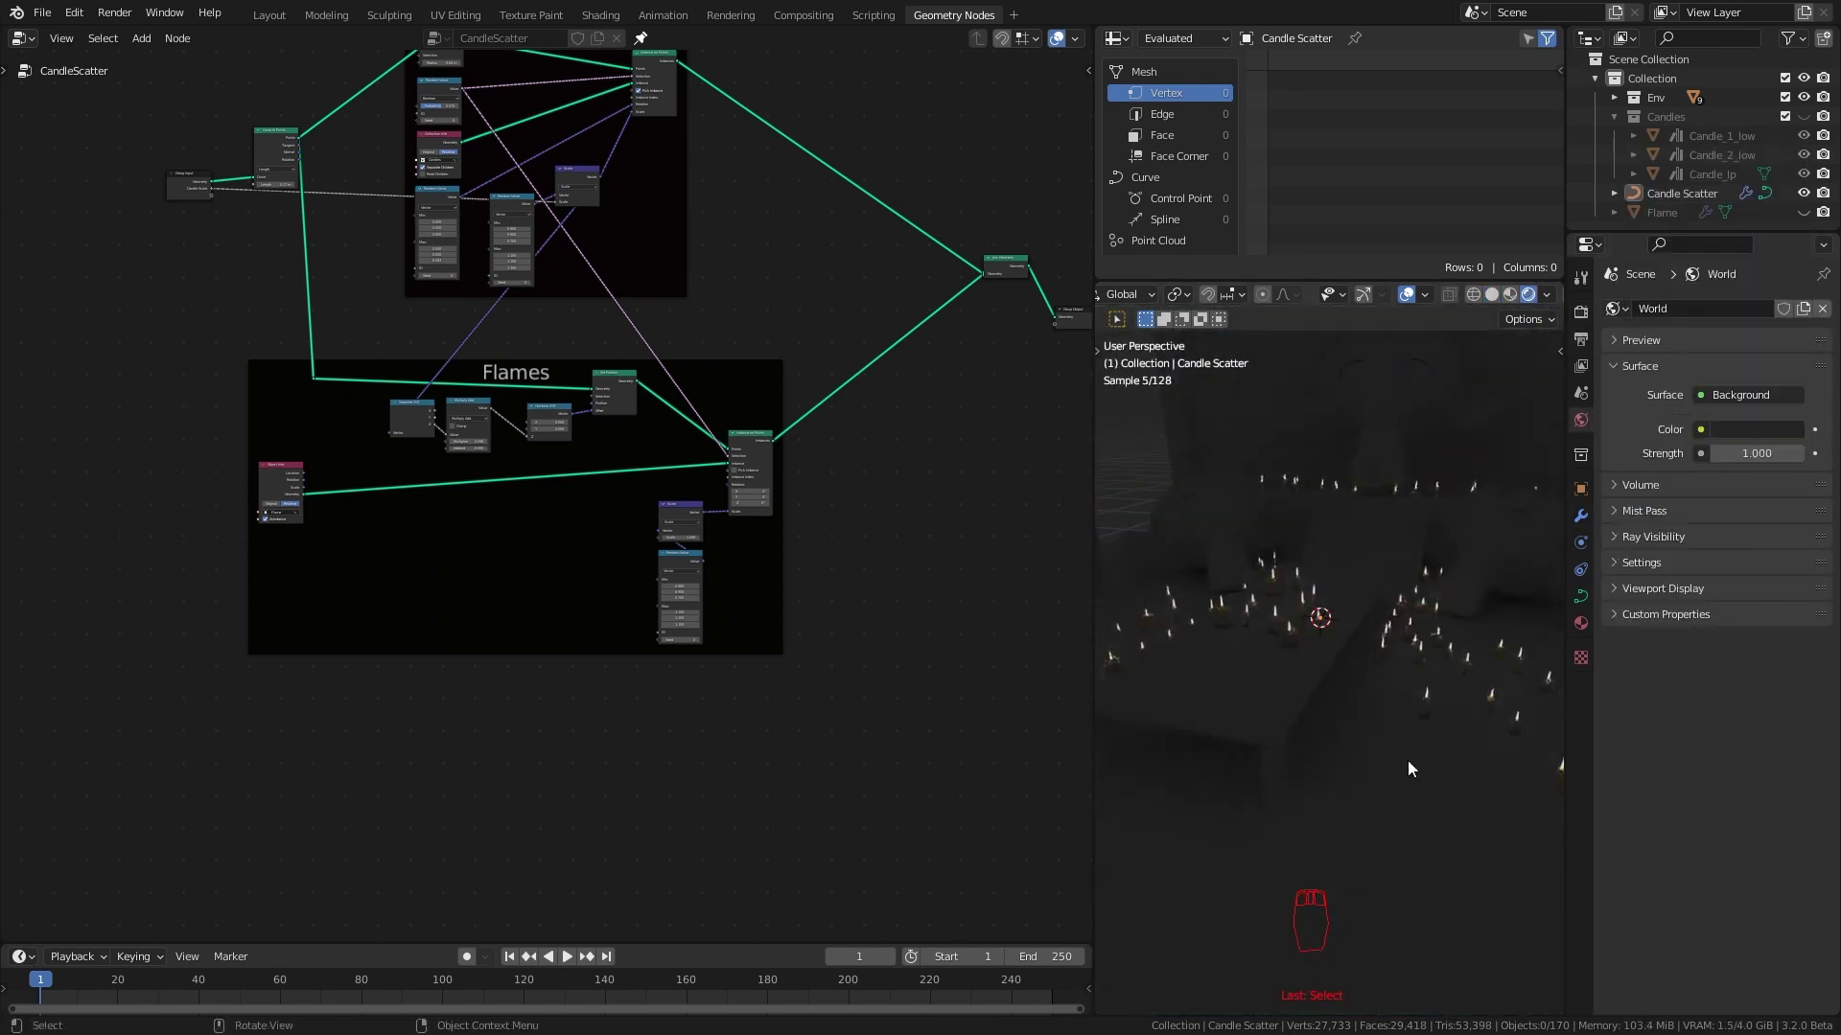
middle_drag(1407, 767, 1486, 757)
scroll(1371, 696, up, 3)
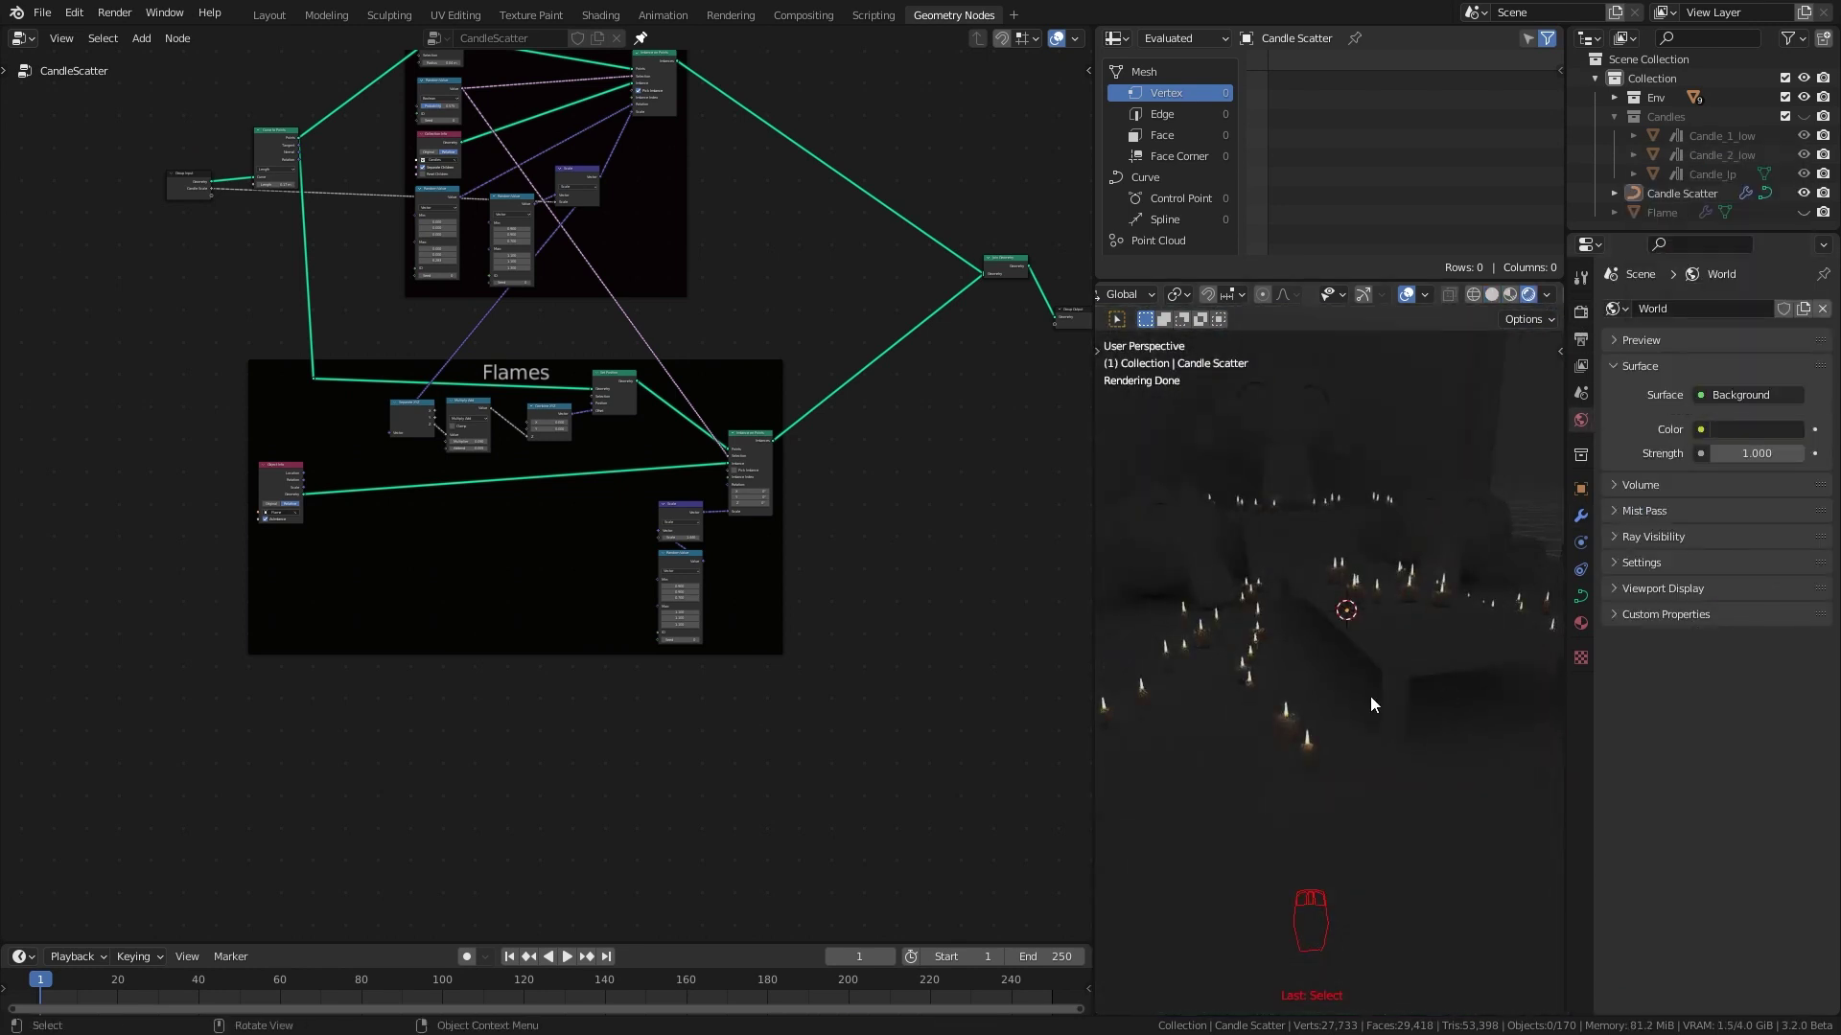
Save the file and add a camera to the scene in the Layout workspace
key(ctrl+s)
click(269, 14)
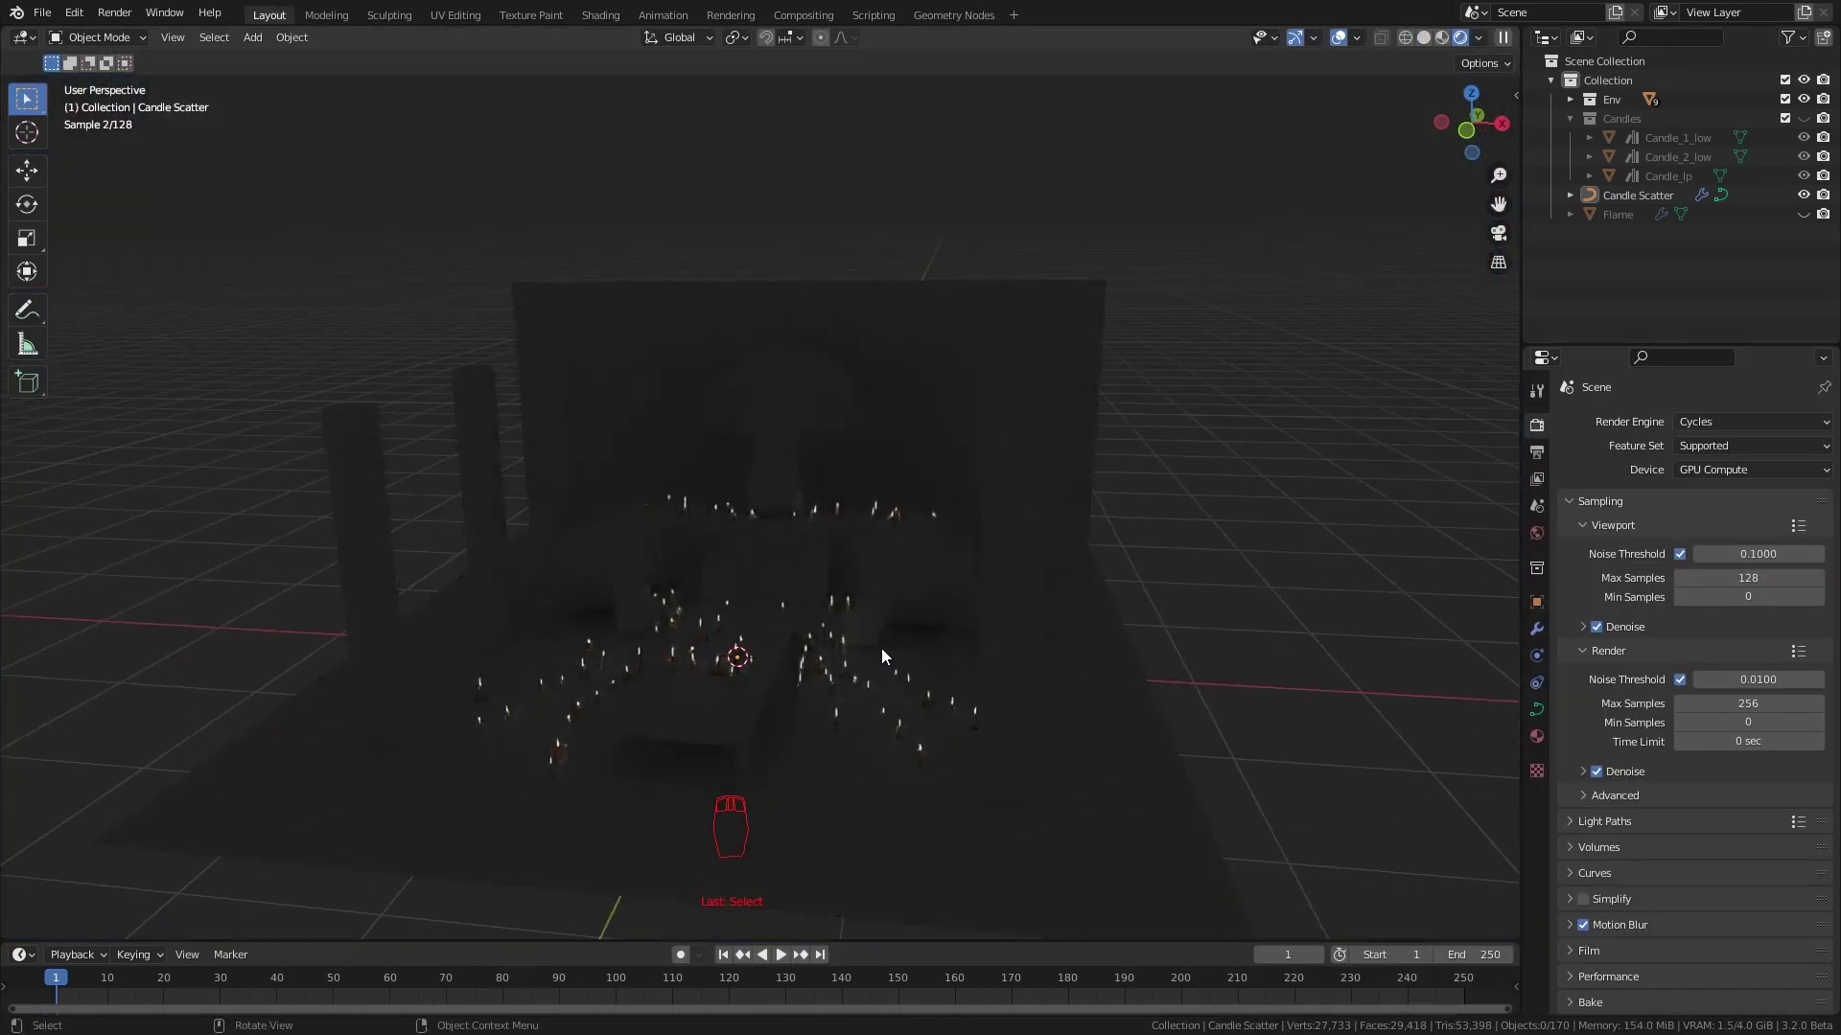
key(shift+a)
click(842, 826)
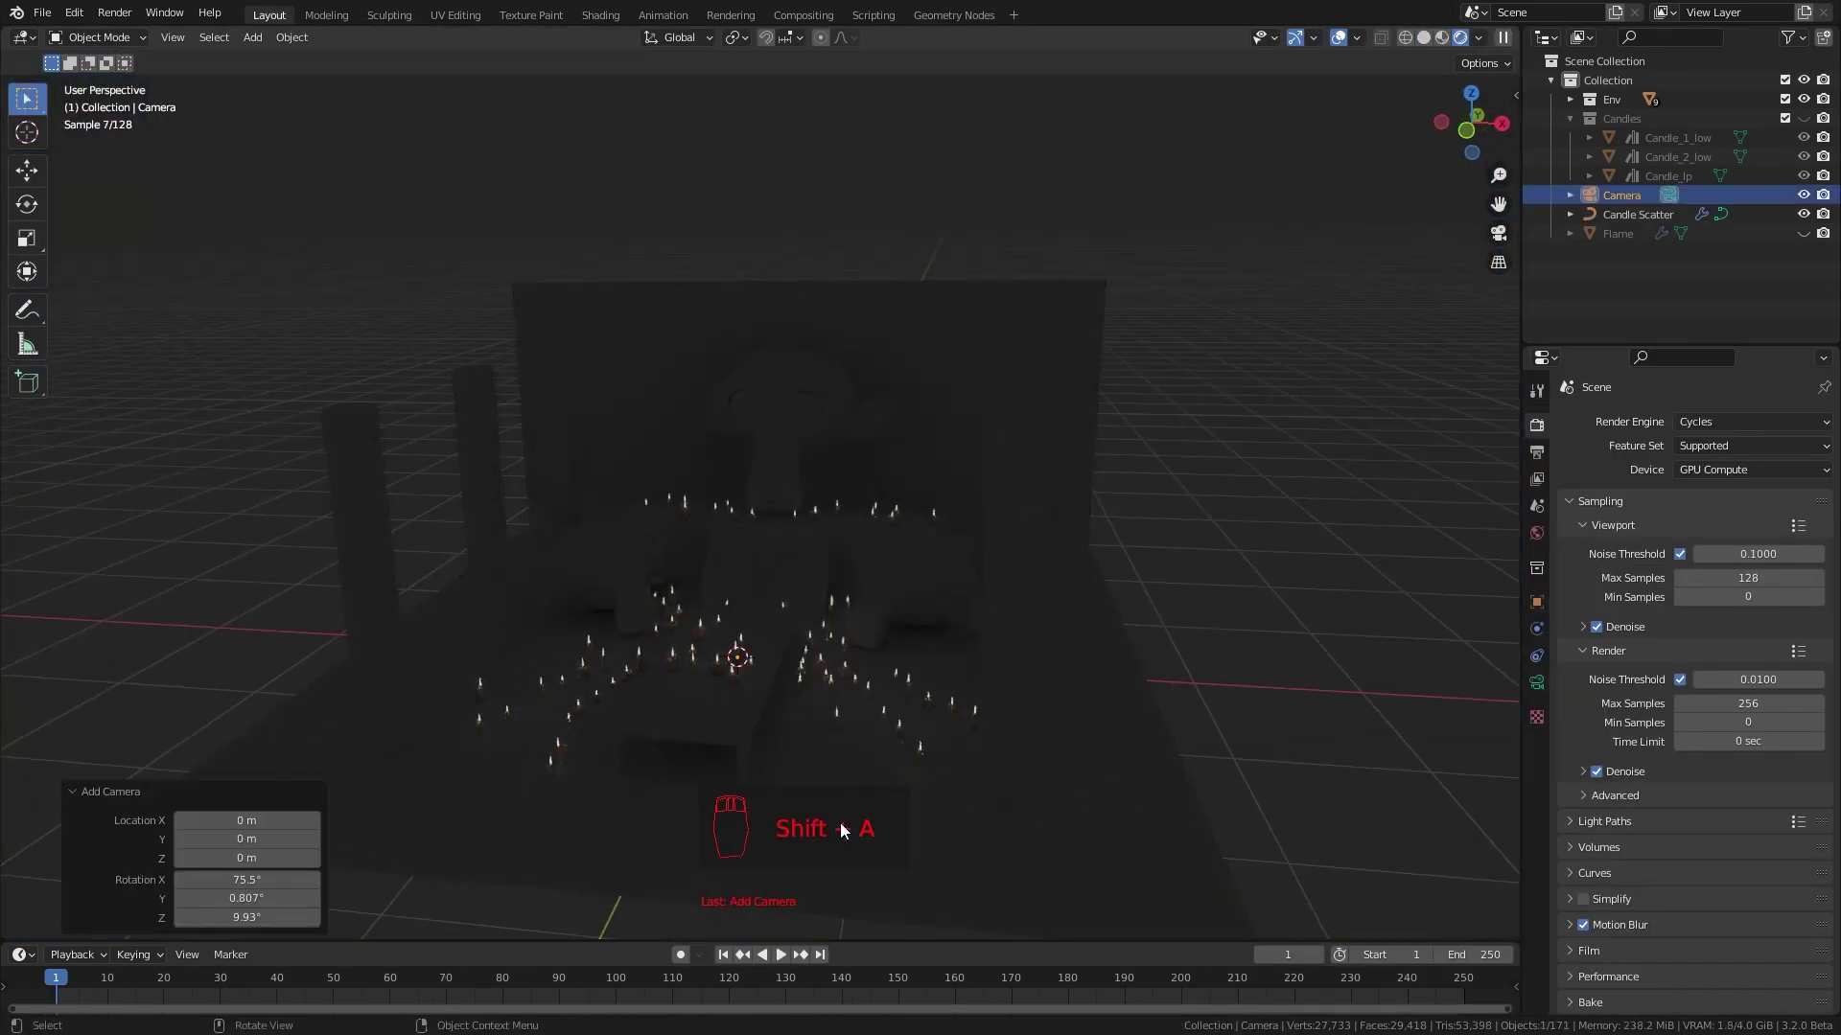
Align the new camera to the current view in Solid shading and shift it down about 0.14 m
key(z)
key(ctrl+alt+KP_0)
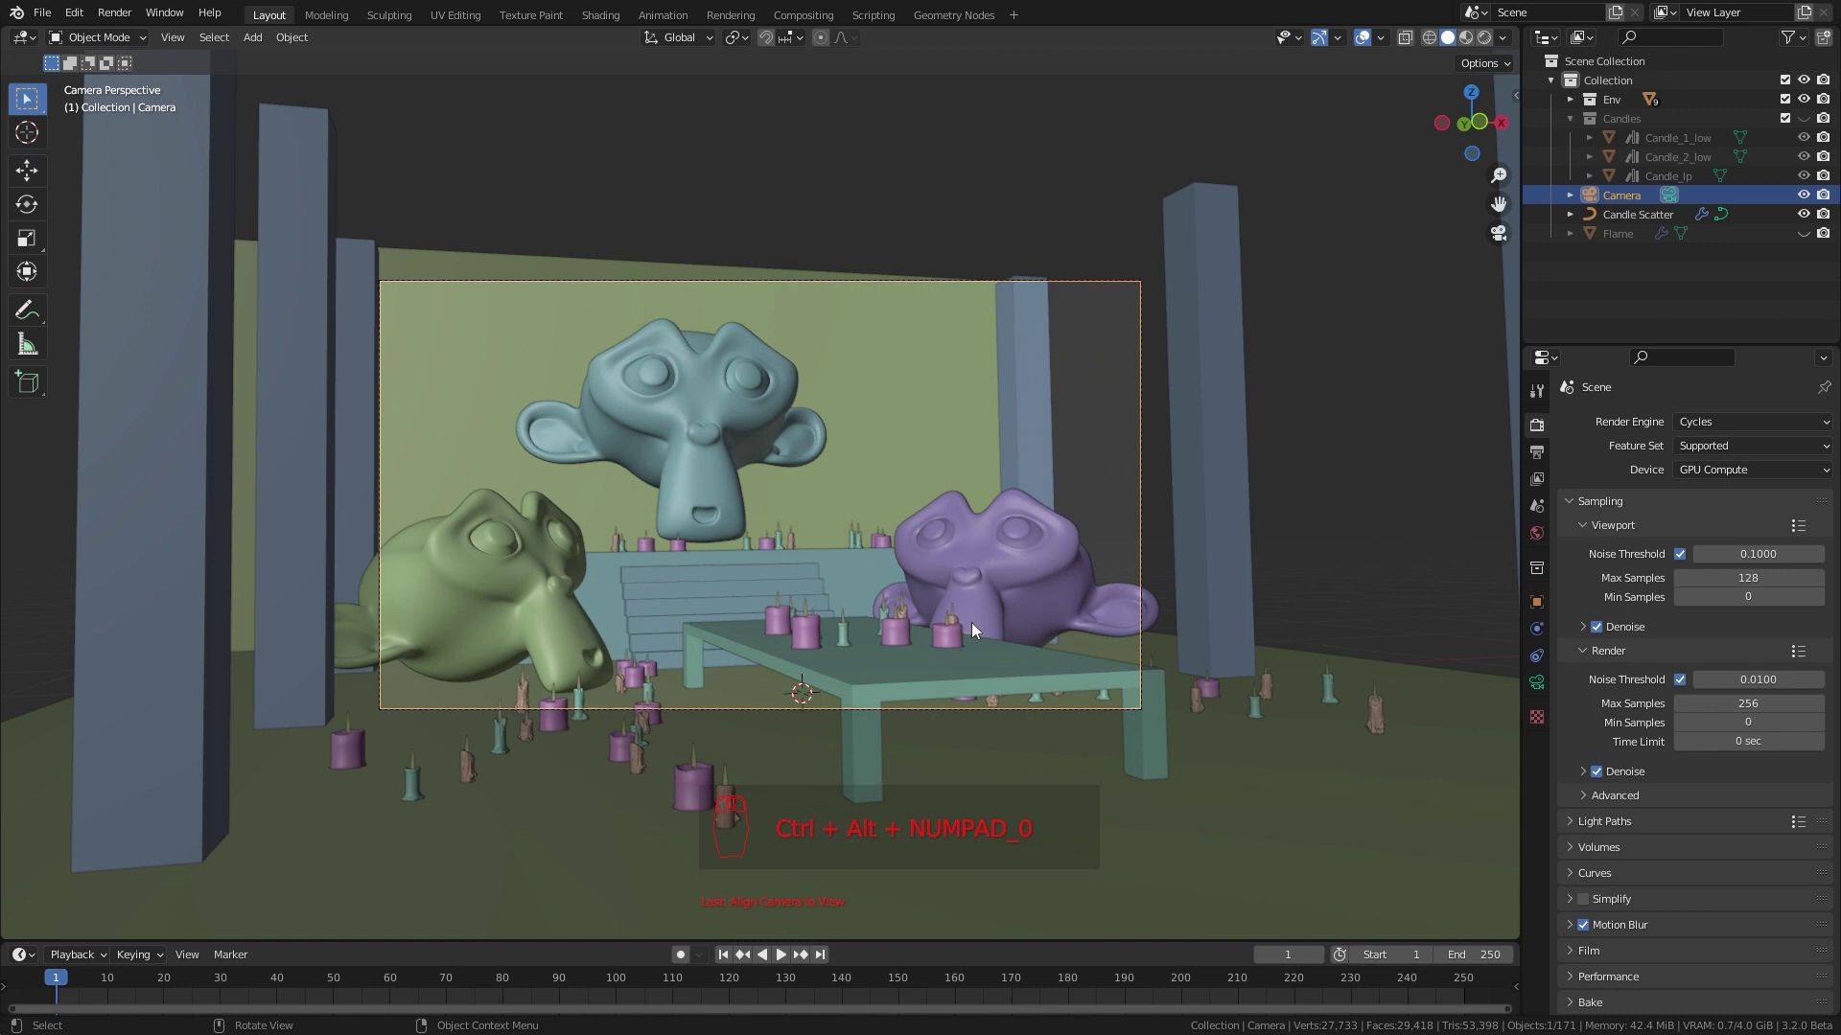
key(g)
click(1058, 585)
Enable the Camera to View lock so the camera follows viewport navigation
key(n)
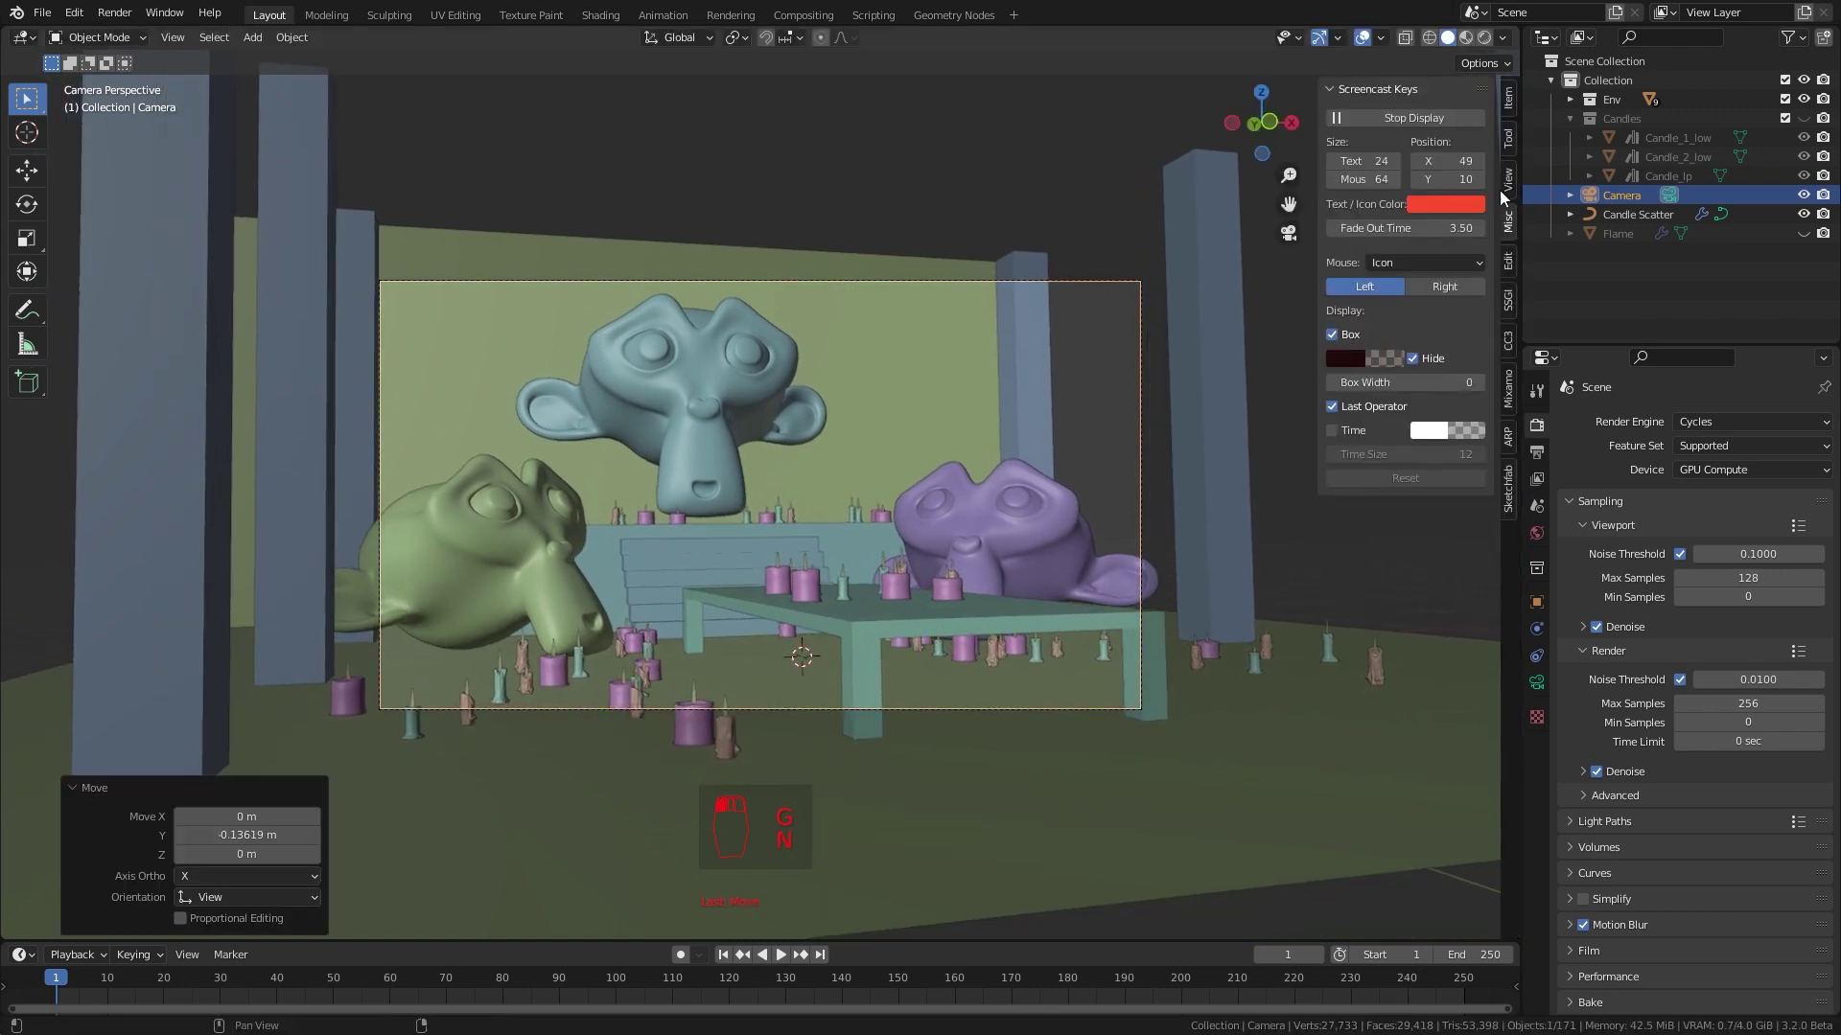
scroll(1499, 189, up, 3)
scroll(1499, 214, down, 2)
click(1400, 331)
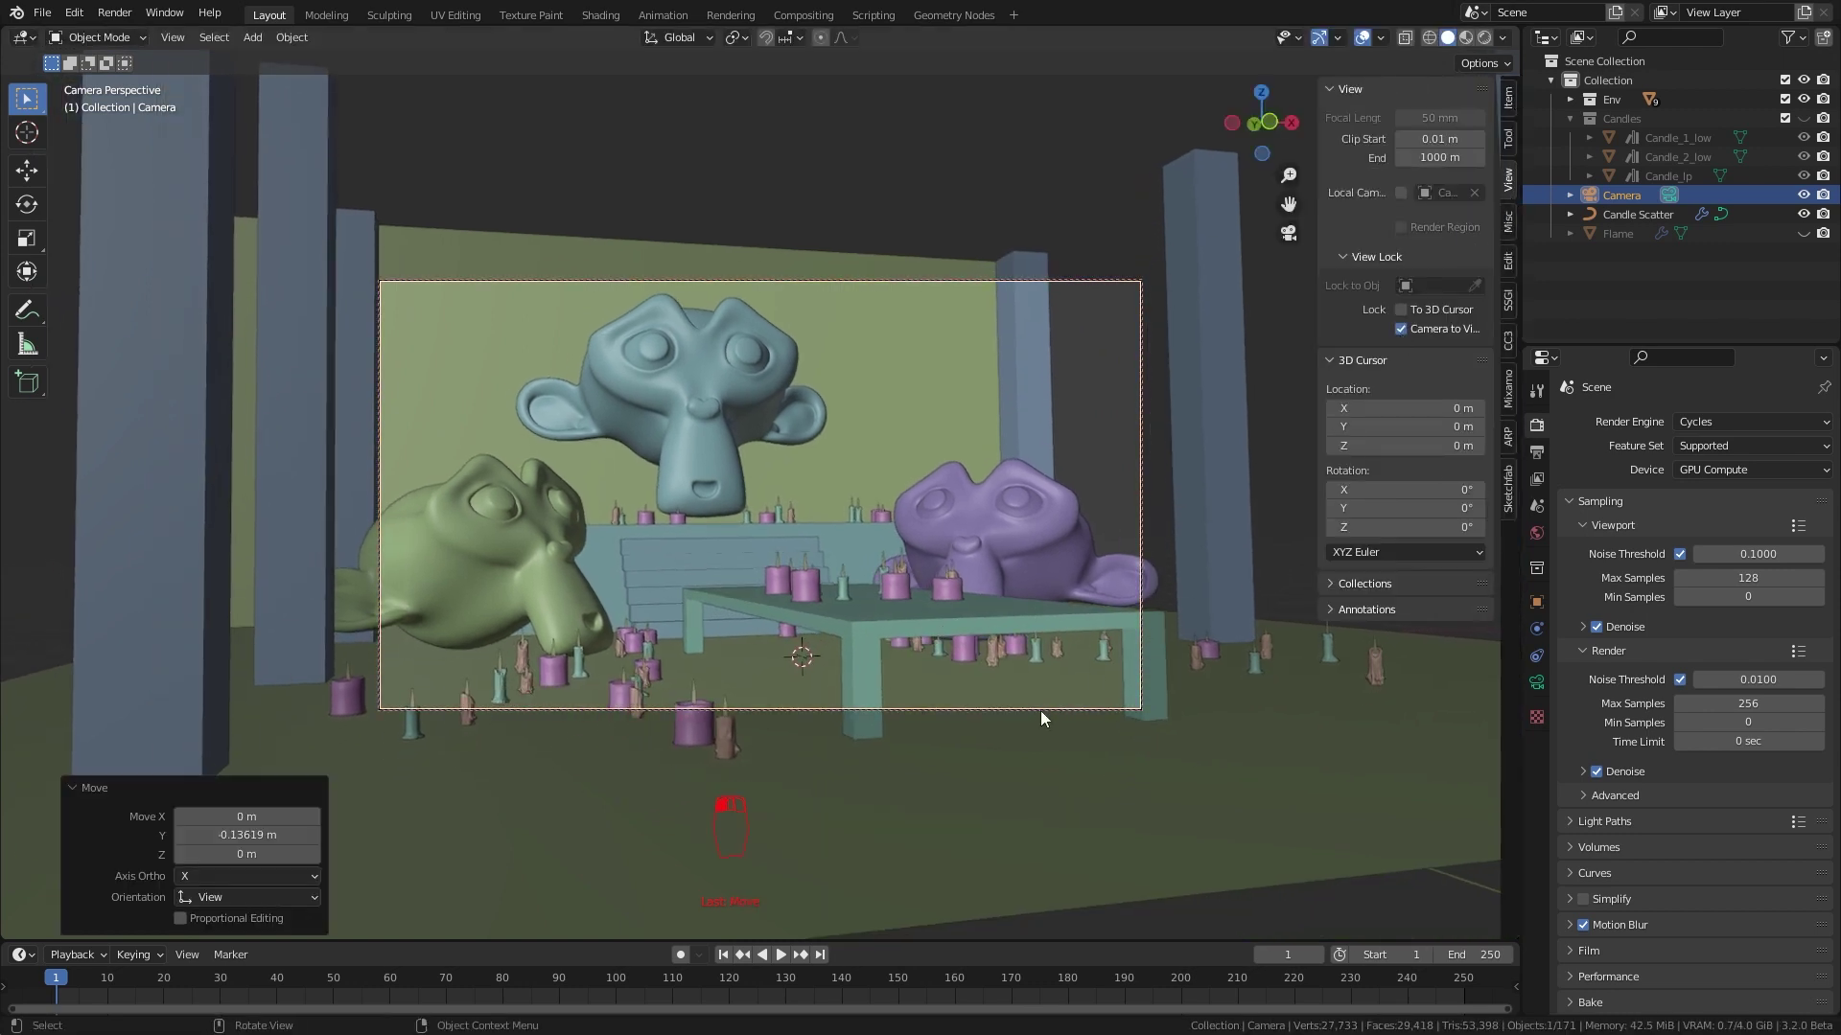
key(n)
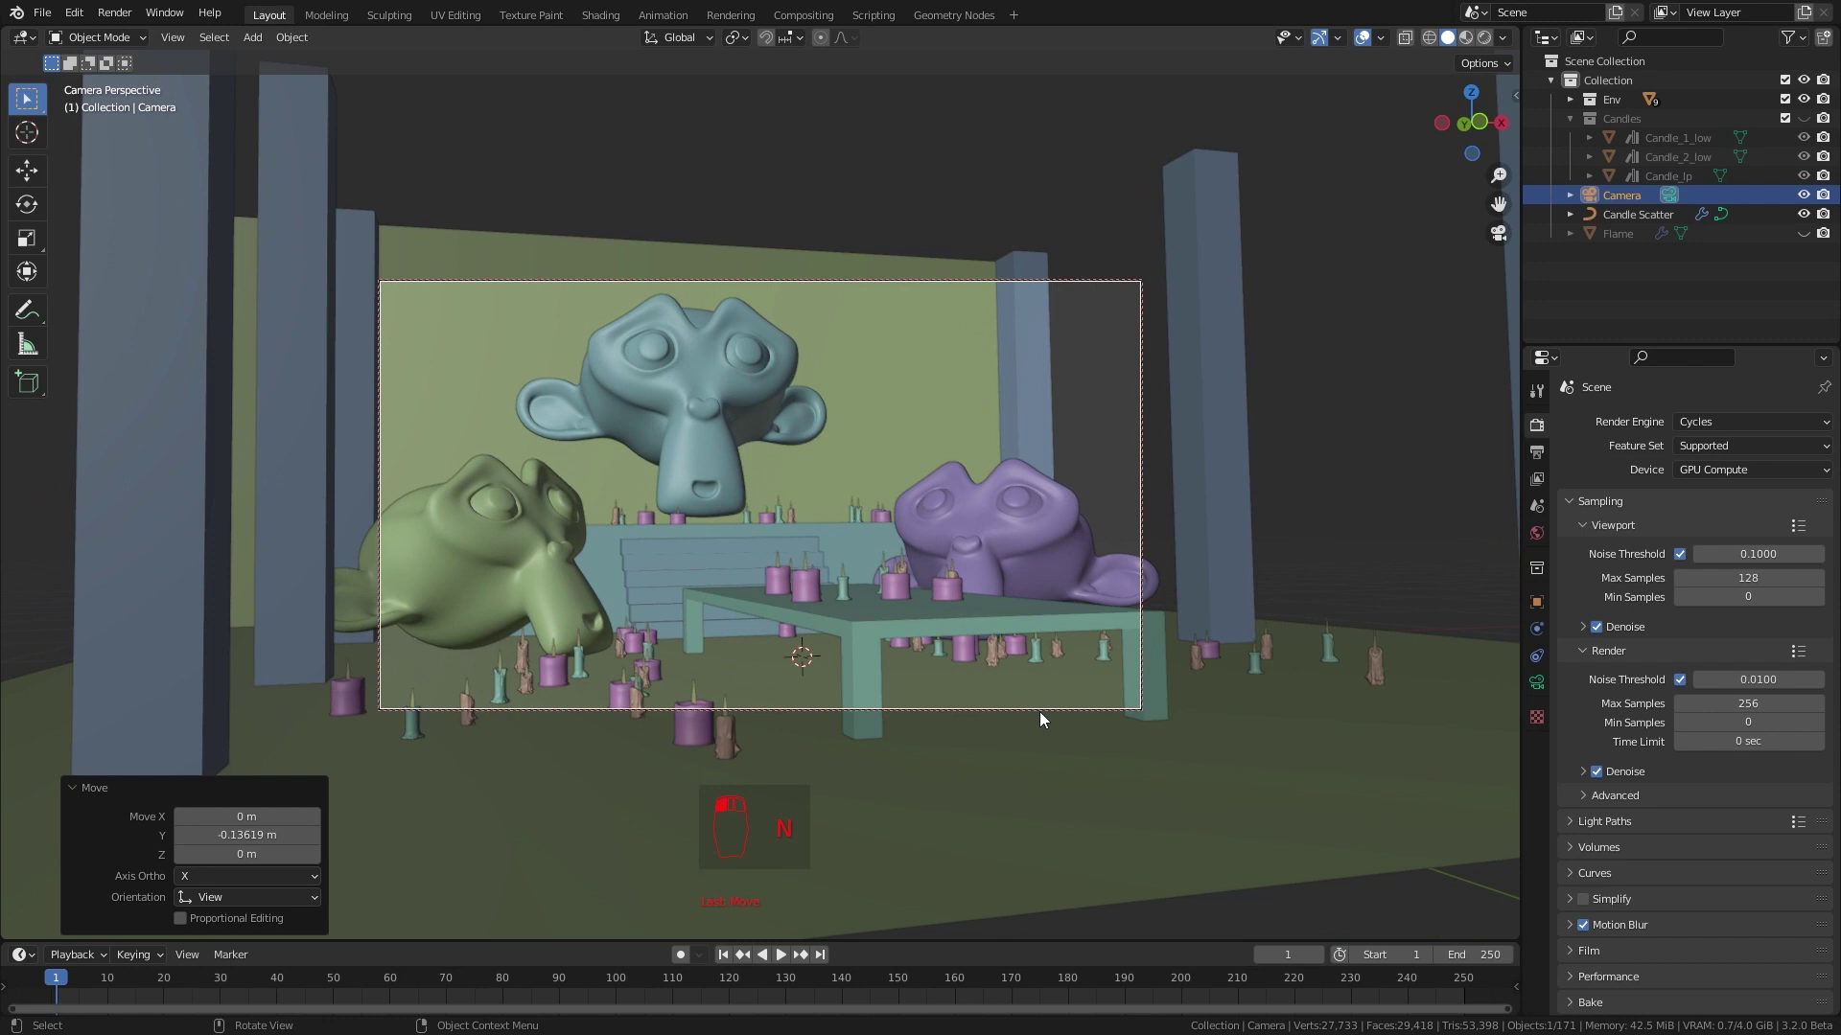
Frame the three monkey heads, the table and the surrounding candles in the camera view
middle_drag(1042, 719, 963, 725)
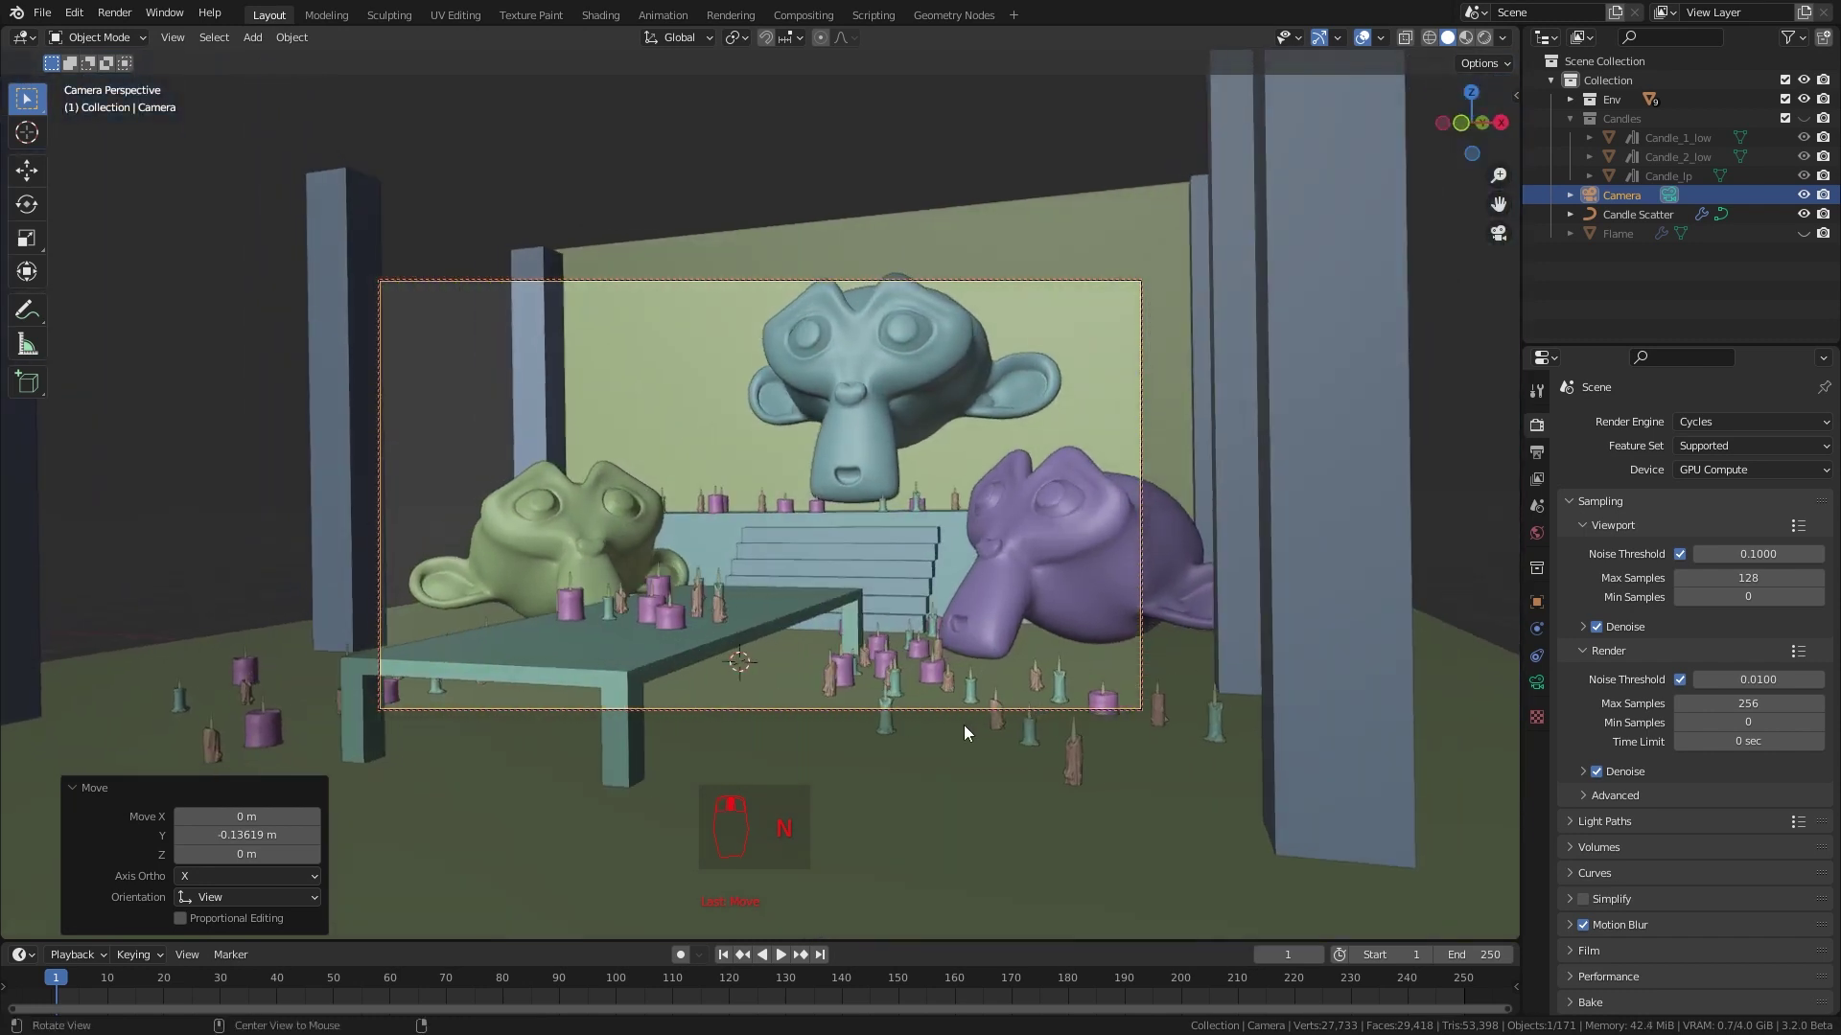
scroll(963, 724, up, 1)
right_drag(964, 740, 916, 664)
scroll(957, 690, up, 2)
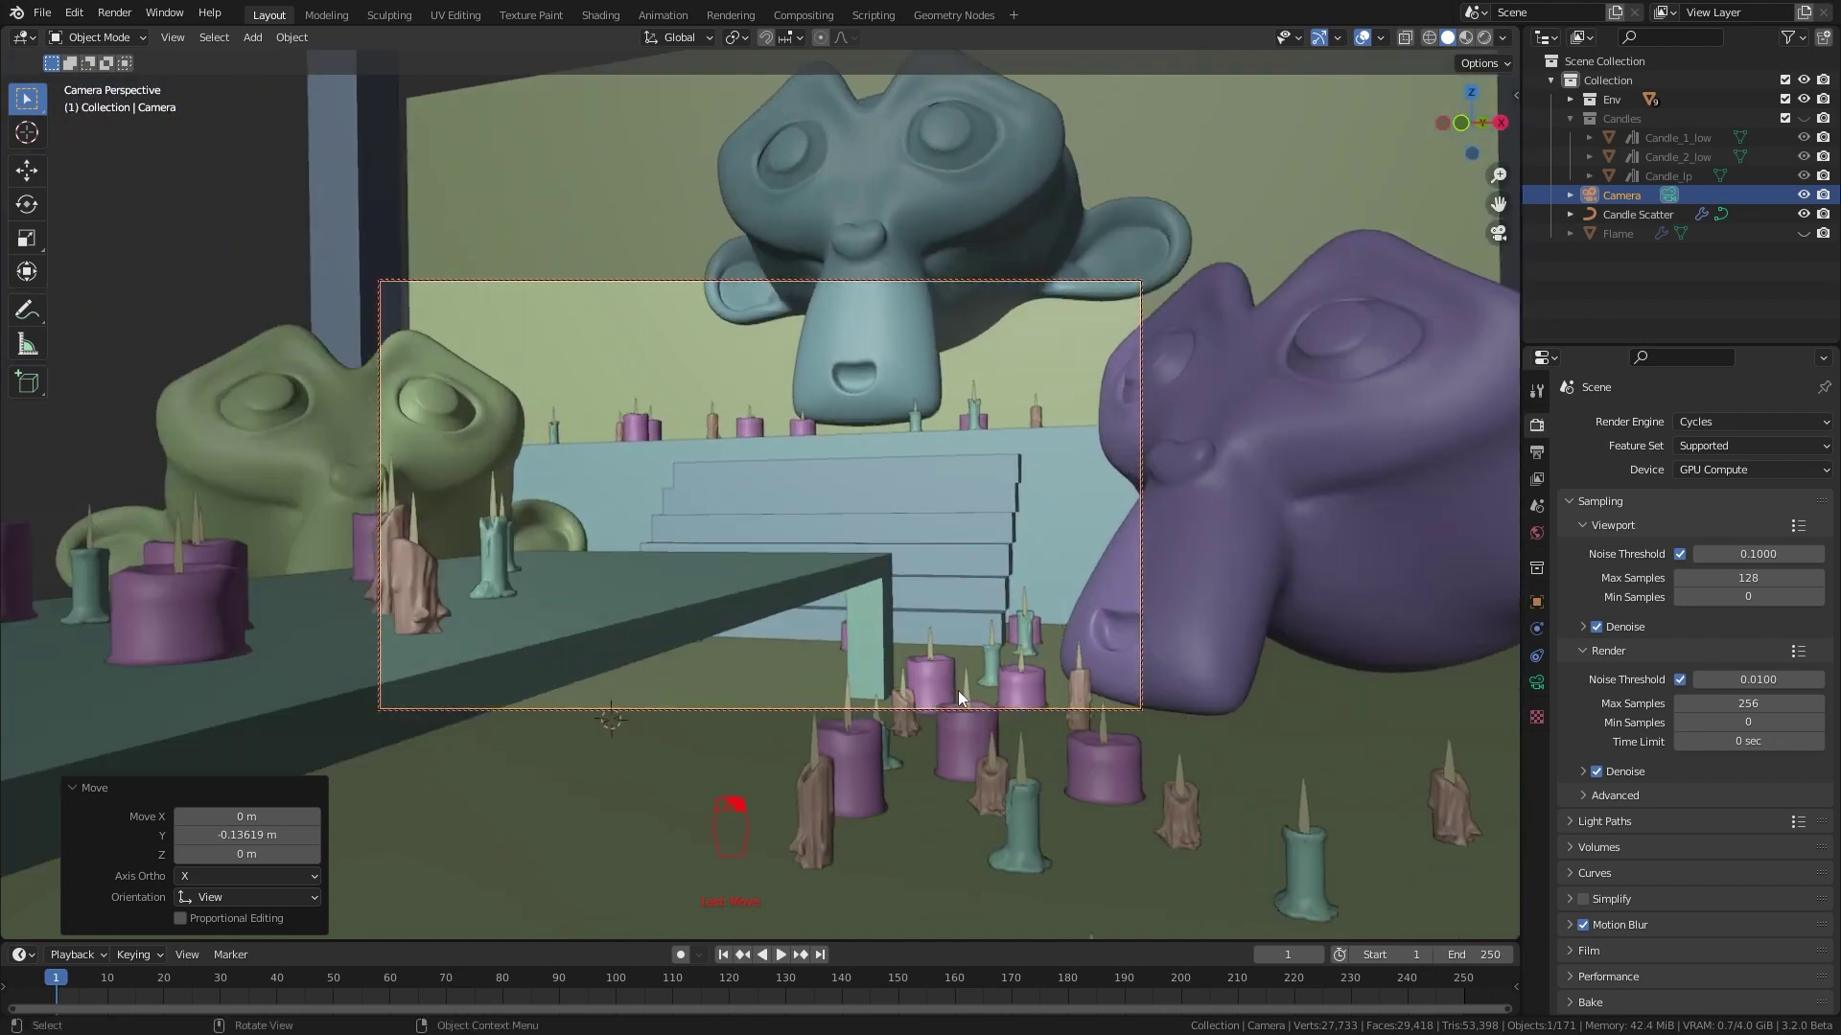
middle_drag(957, 690, 1062, 706)
scroll(1079, 636, down, 3)
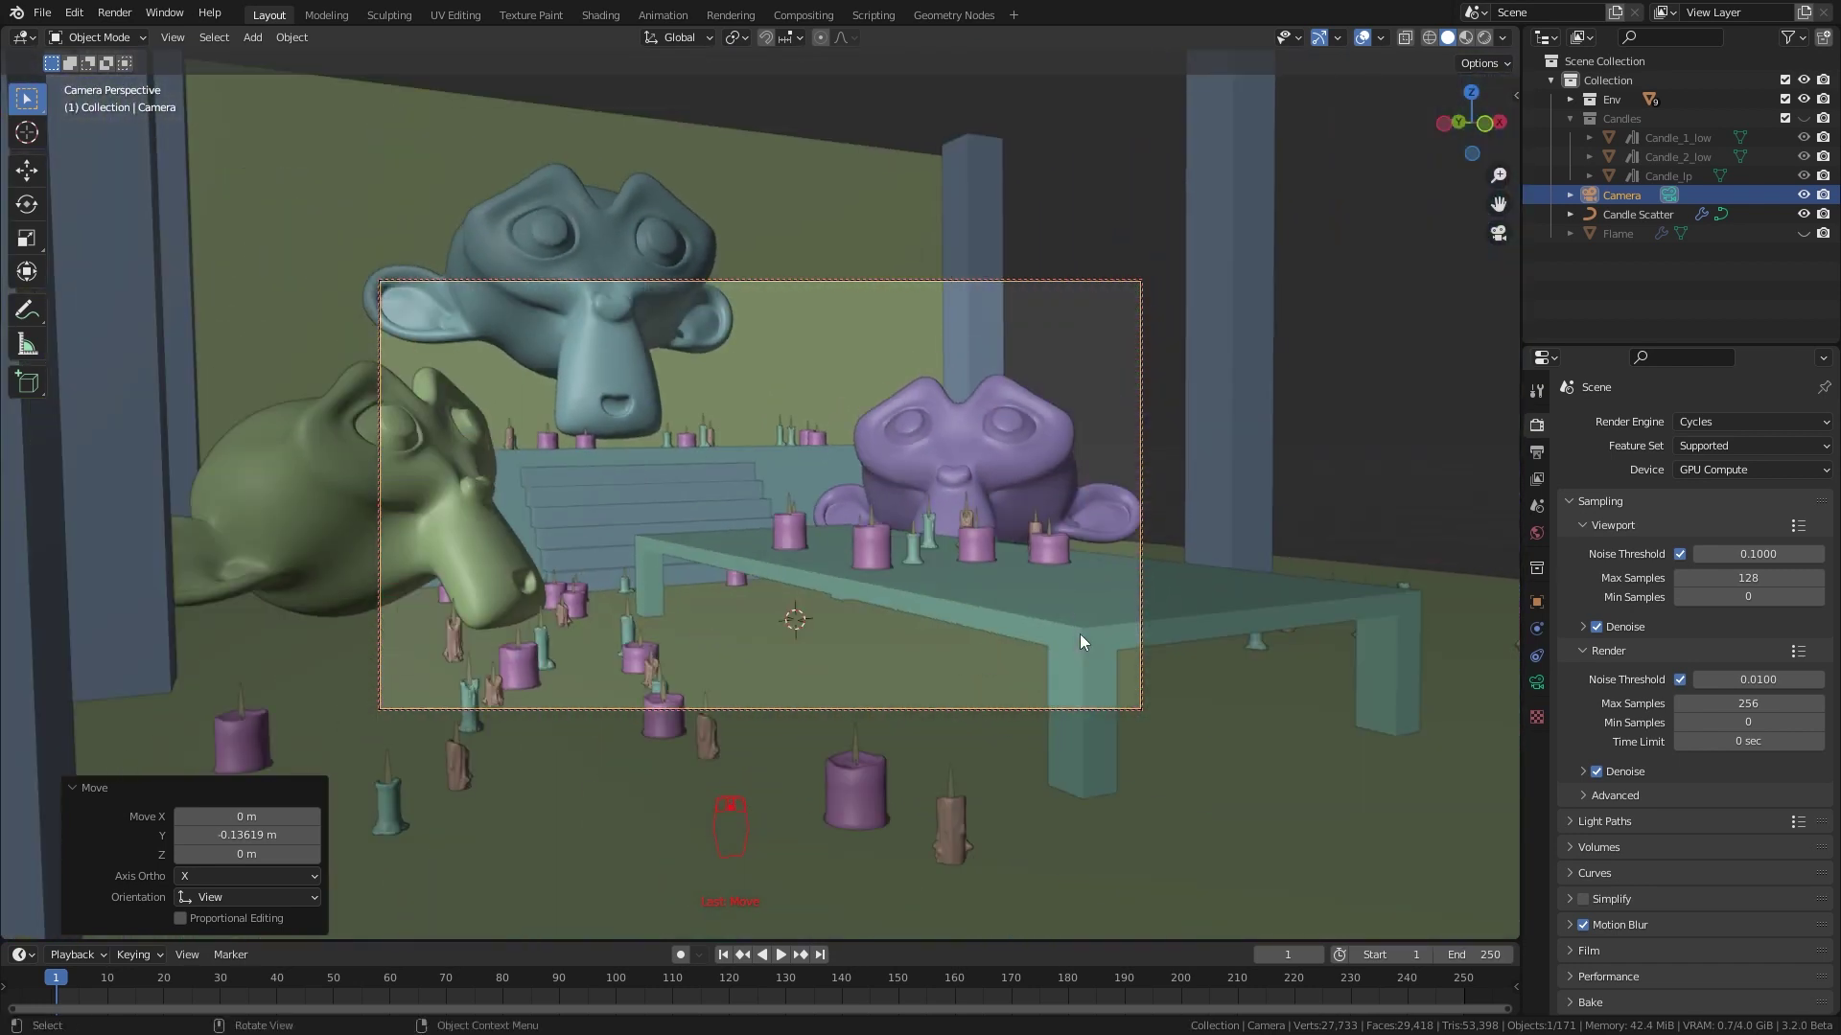
scroll(1079, 638, down, 3)
middle_drag(1080, 640, 1035, 661)
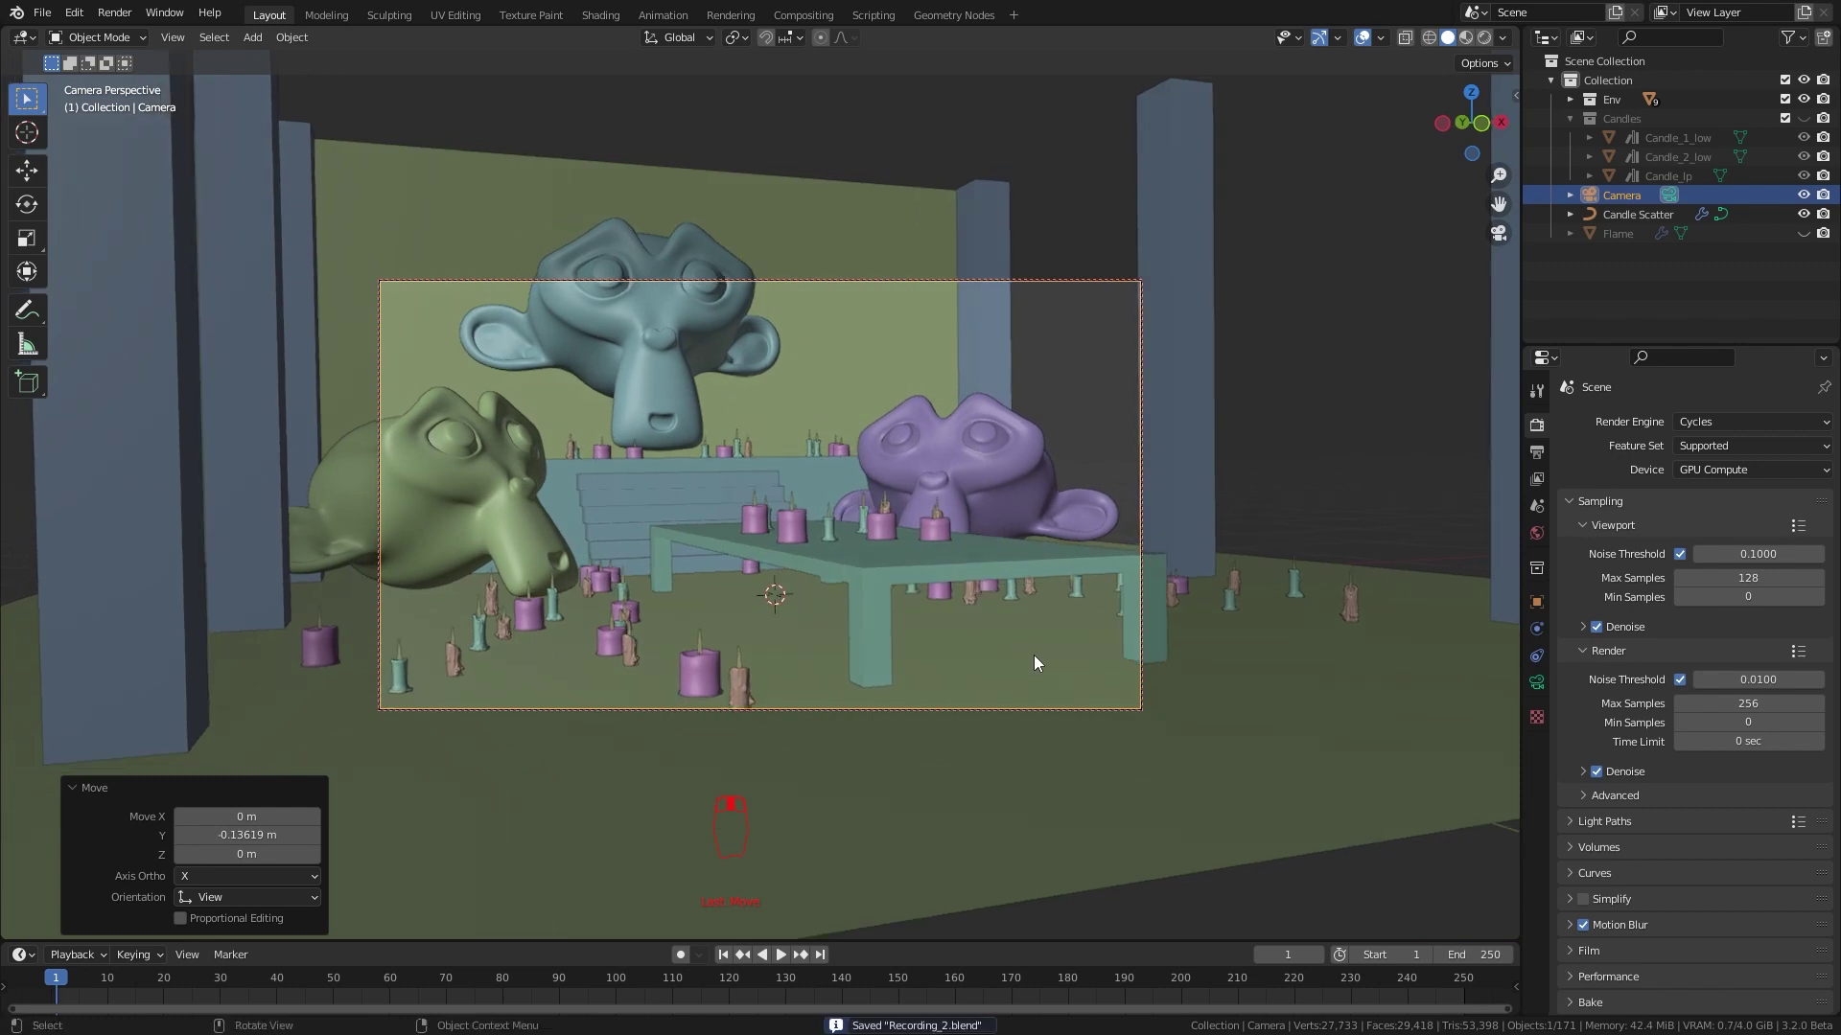
In the Geometry Nodes workspace, add an Object Info node for the Camera inside the Flames frame and set it to Relative
click(954, 15)
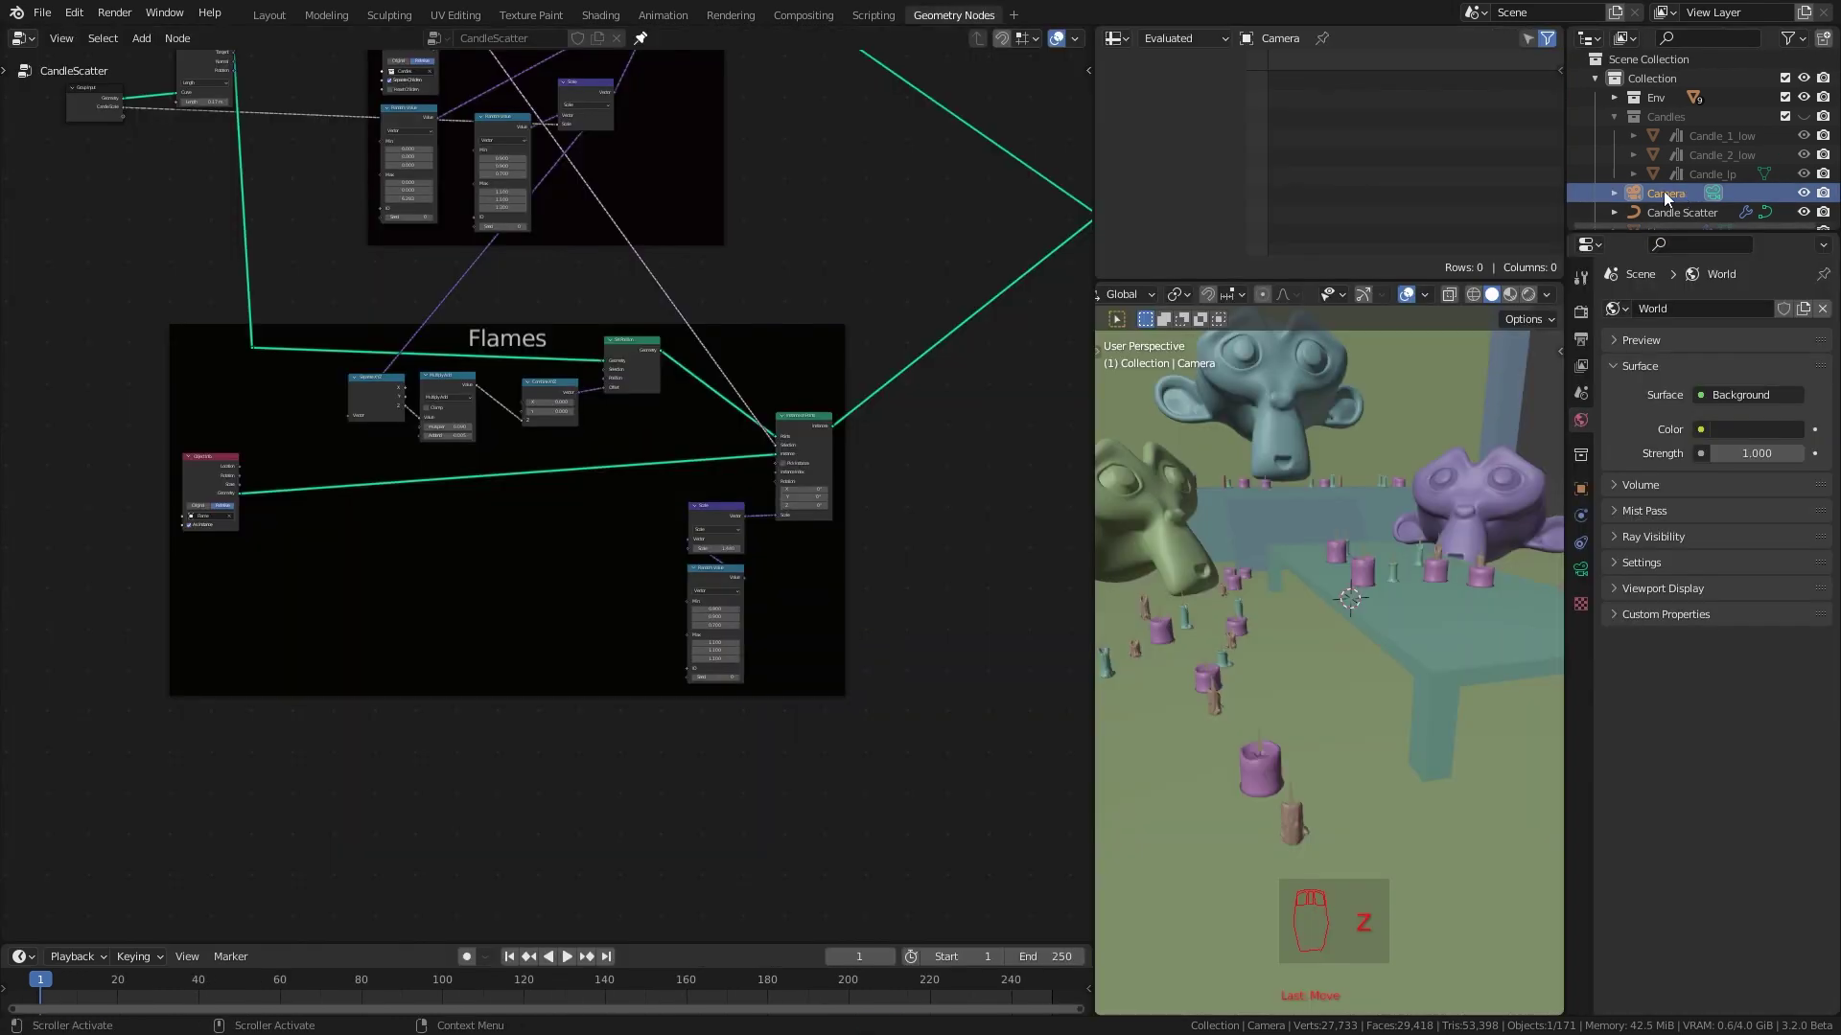
drag(1664, 192, 467, 568)
scroll(542, 617, up, 3)
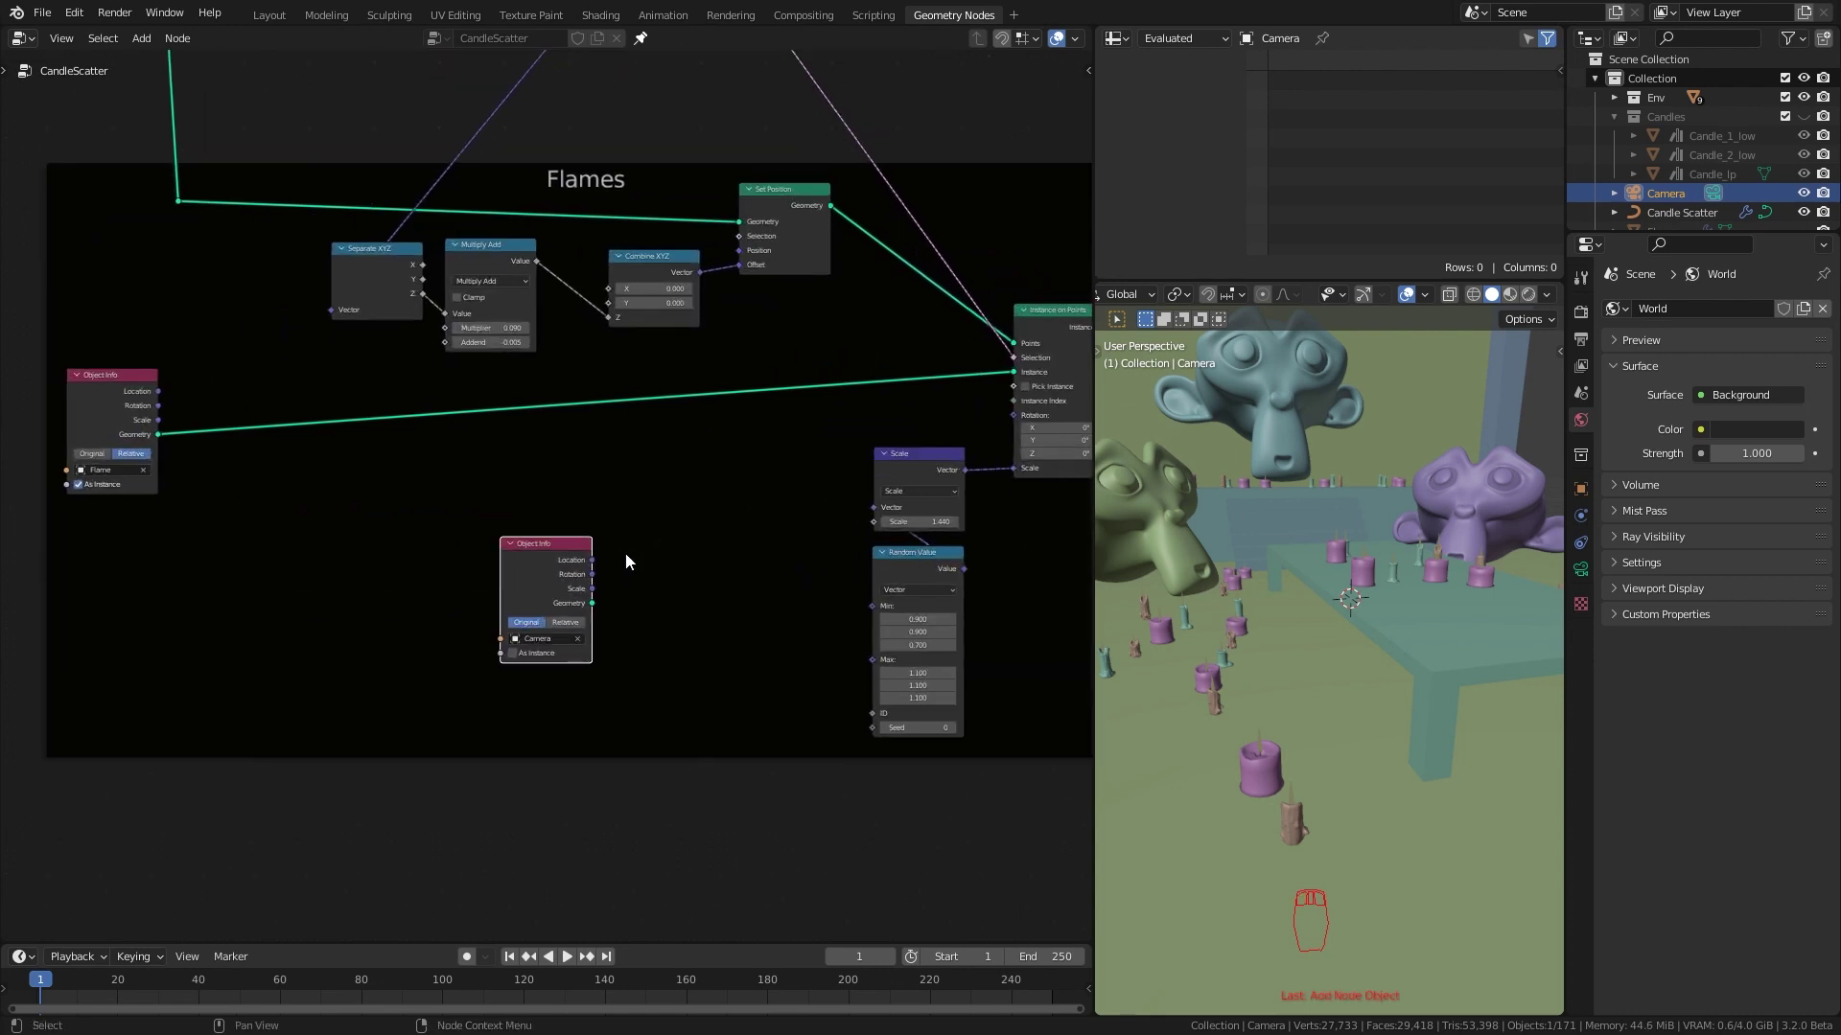
click(566, 621)
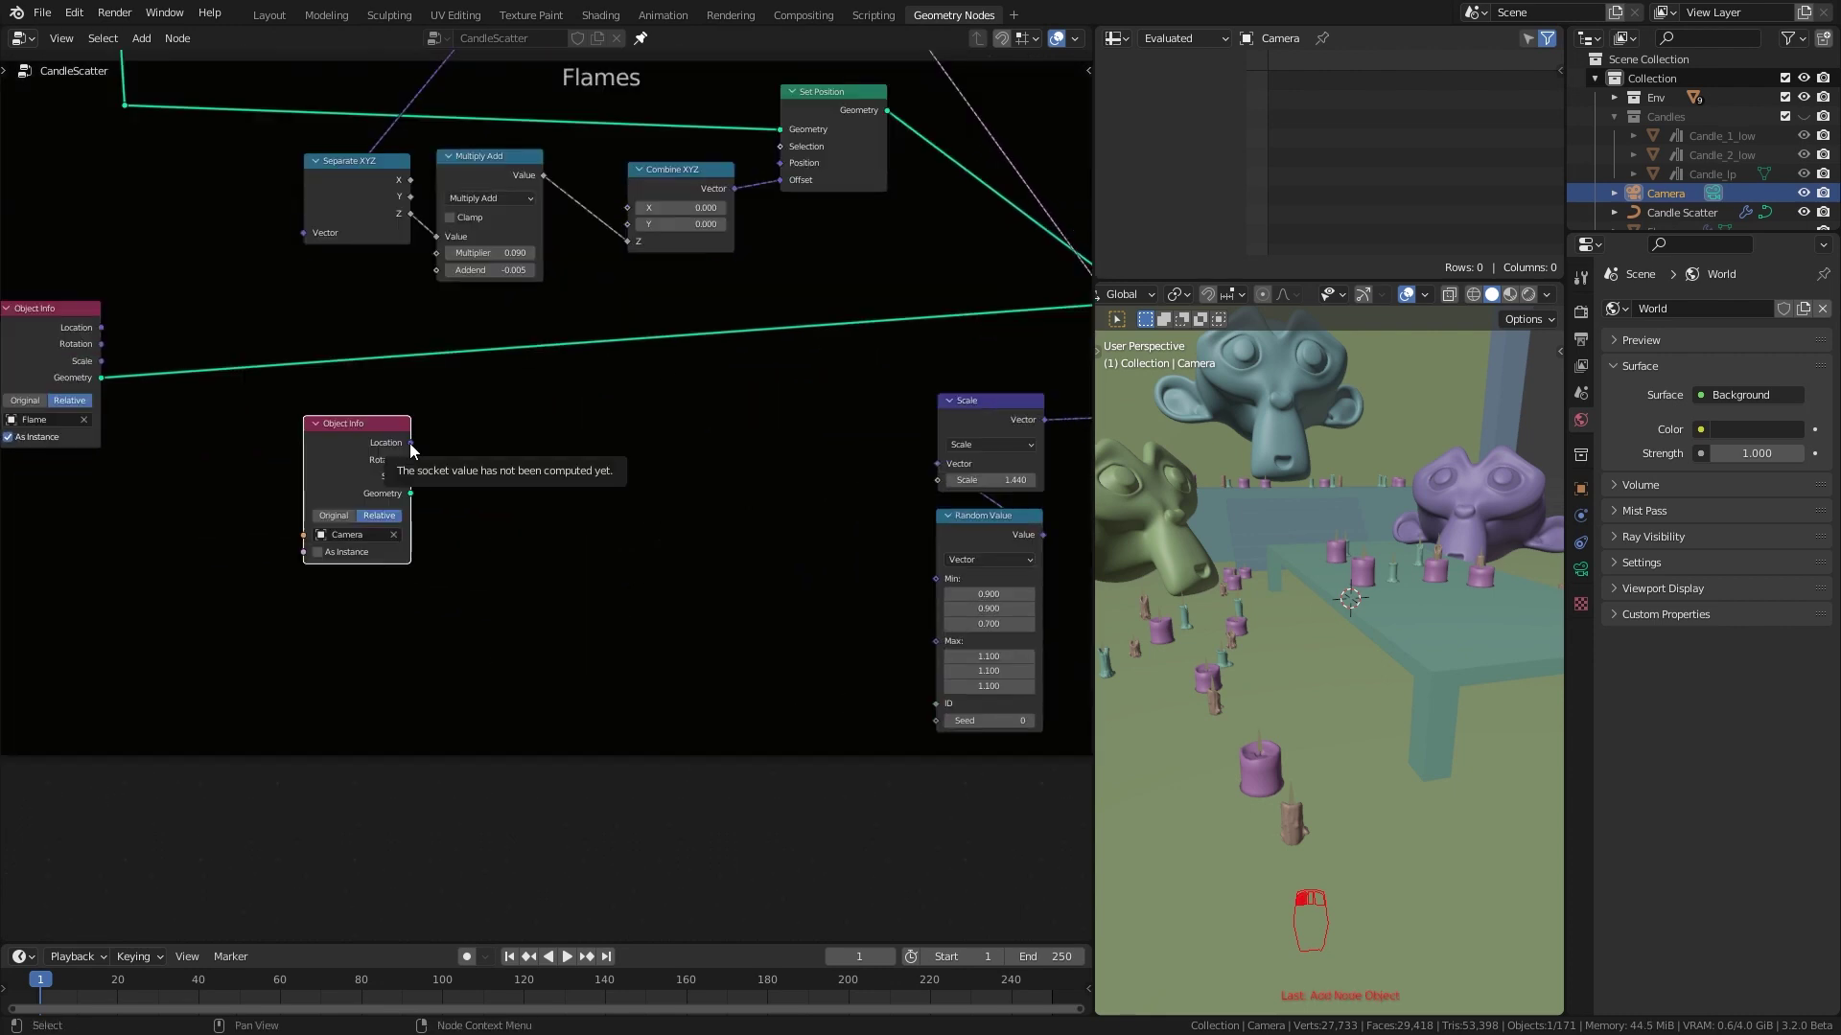
Add a Vector Math Subtract node that subtracts a Position node from the camera's Location, and arrange the nodes compactly
drag(410, 442, 296, 623)
text(subtr)
key(Return)
click(674, 507)
text(pos)
click(329, 653)
click(367, 653)
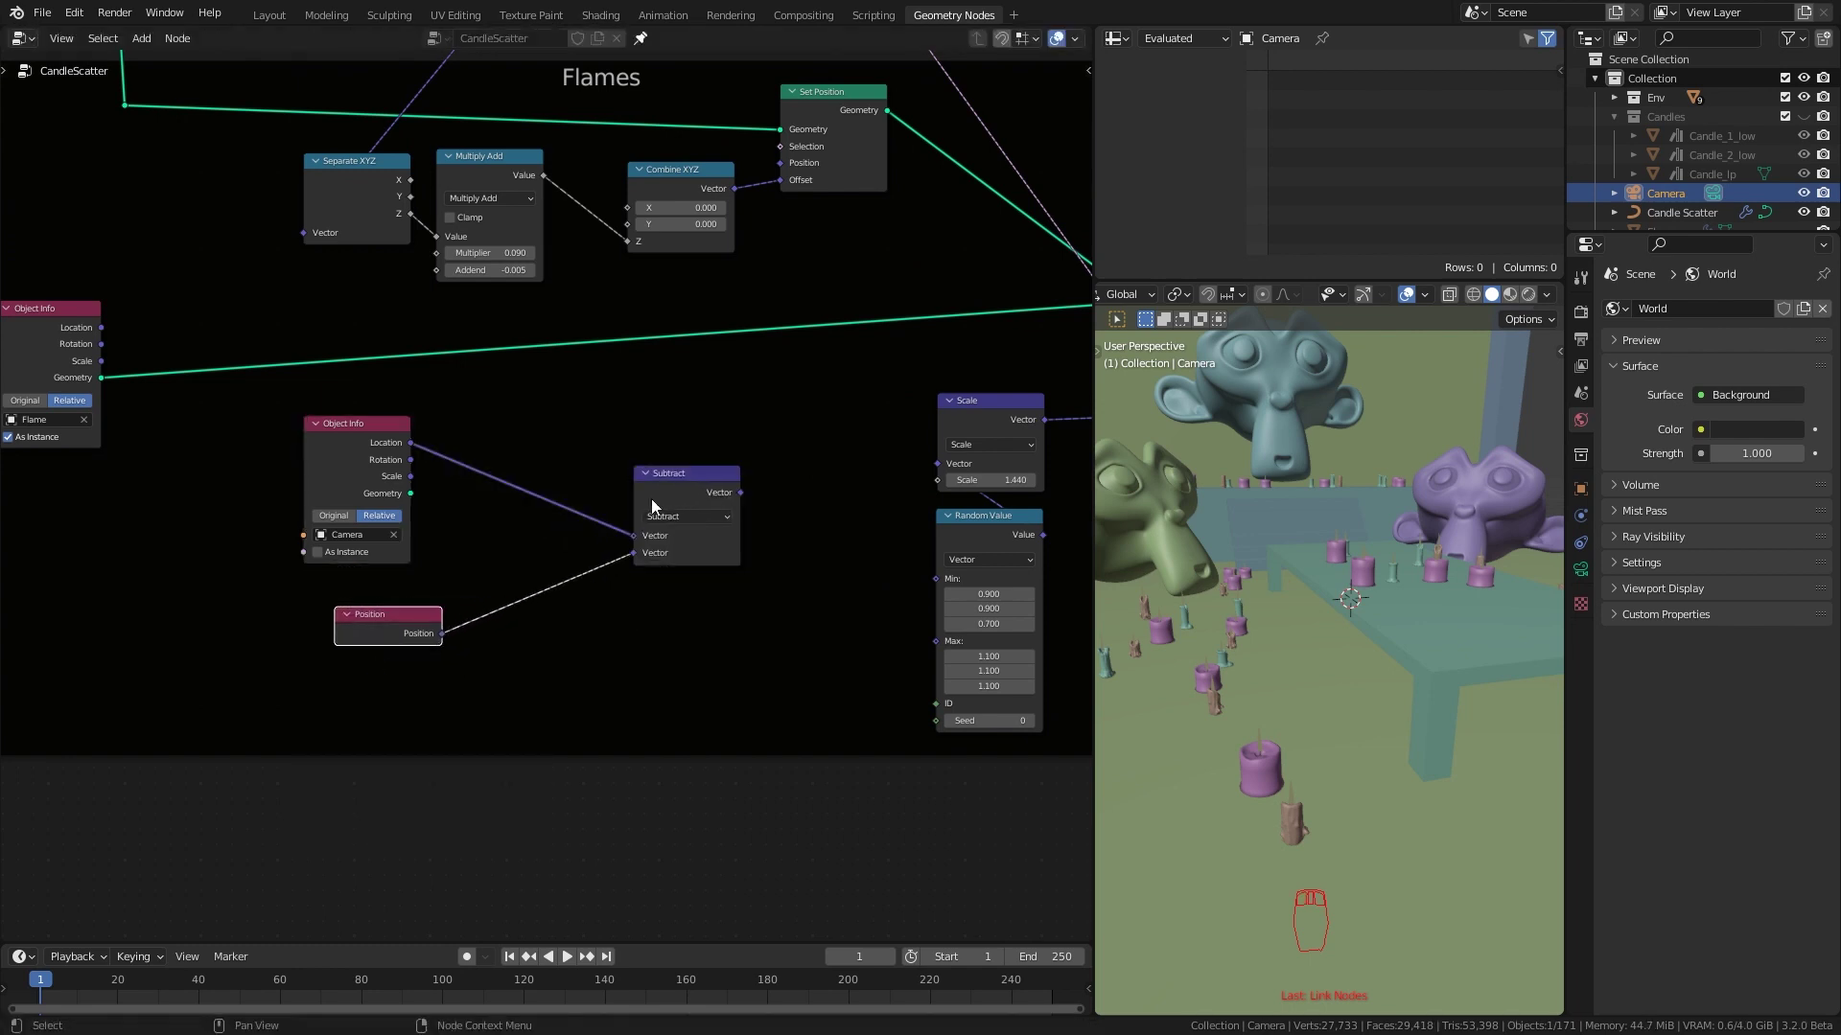
drag(651, 498, 523, 504)
drag(382, 624, 355, 623)
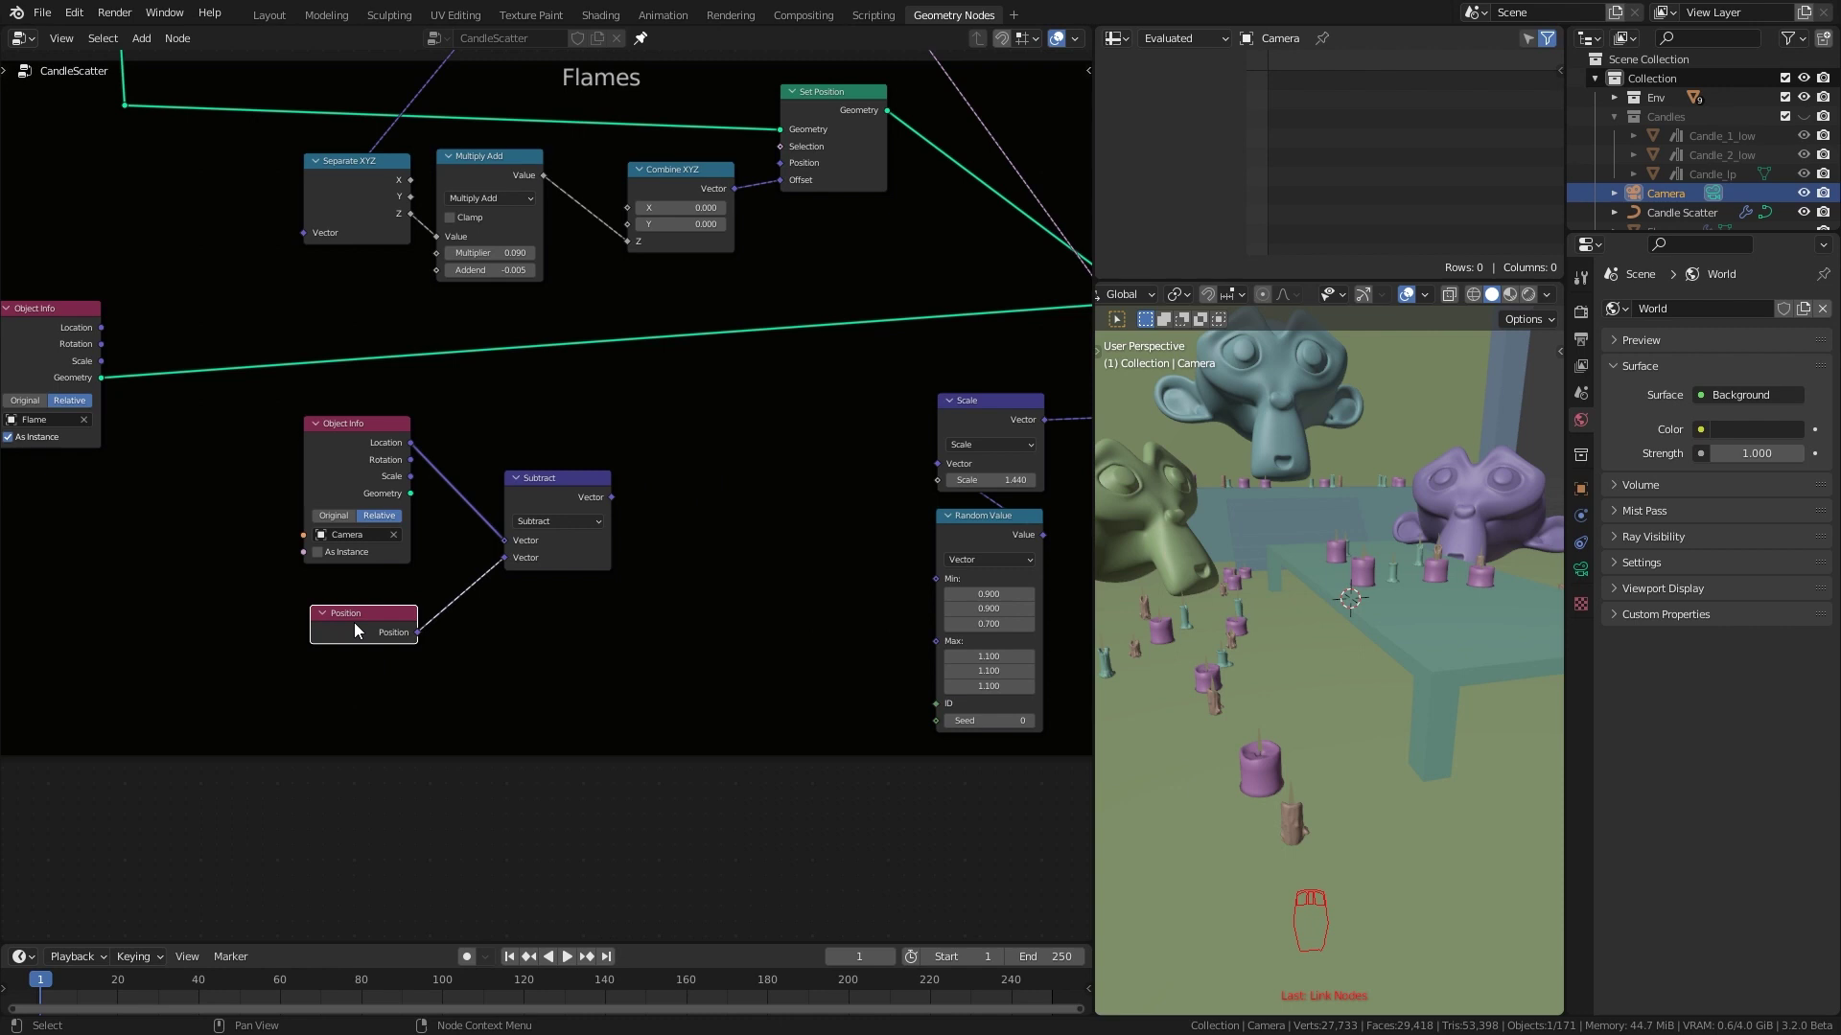
Feed the Subtract result into an Align Euler to Vector node's Vector and link its Rotation to the flame Instance on Points node
drag(552, 485, 677, 501)
text(align)
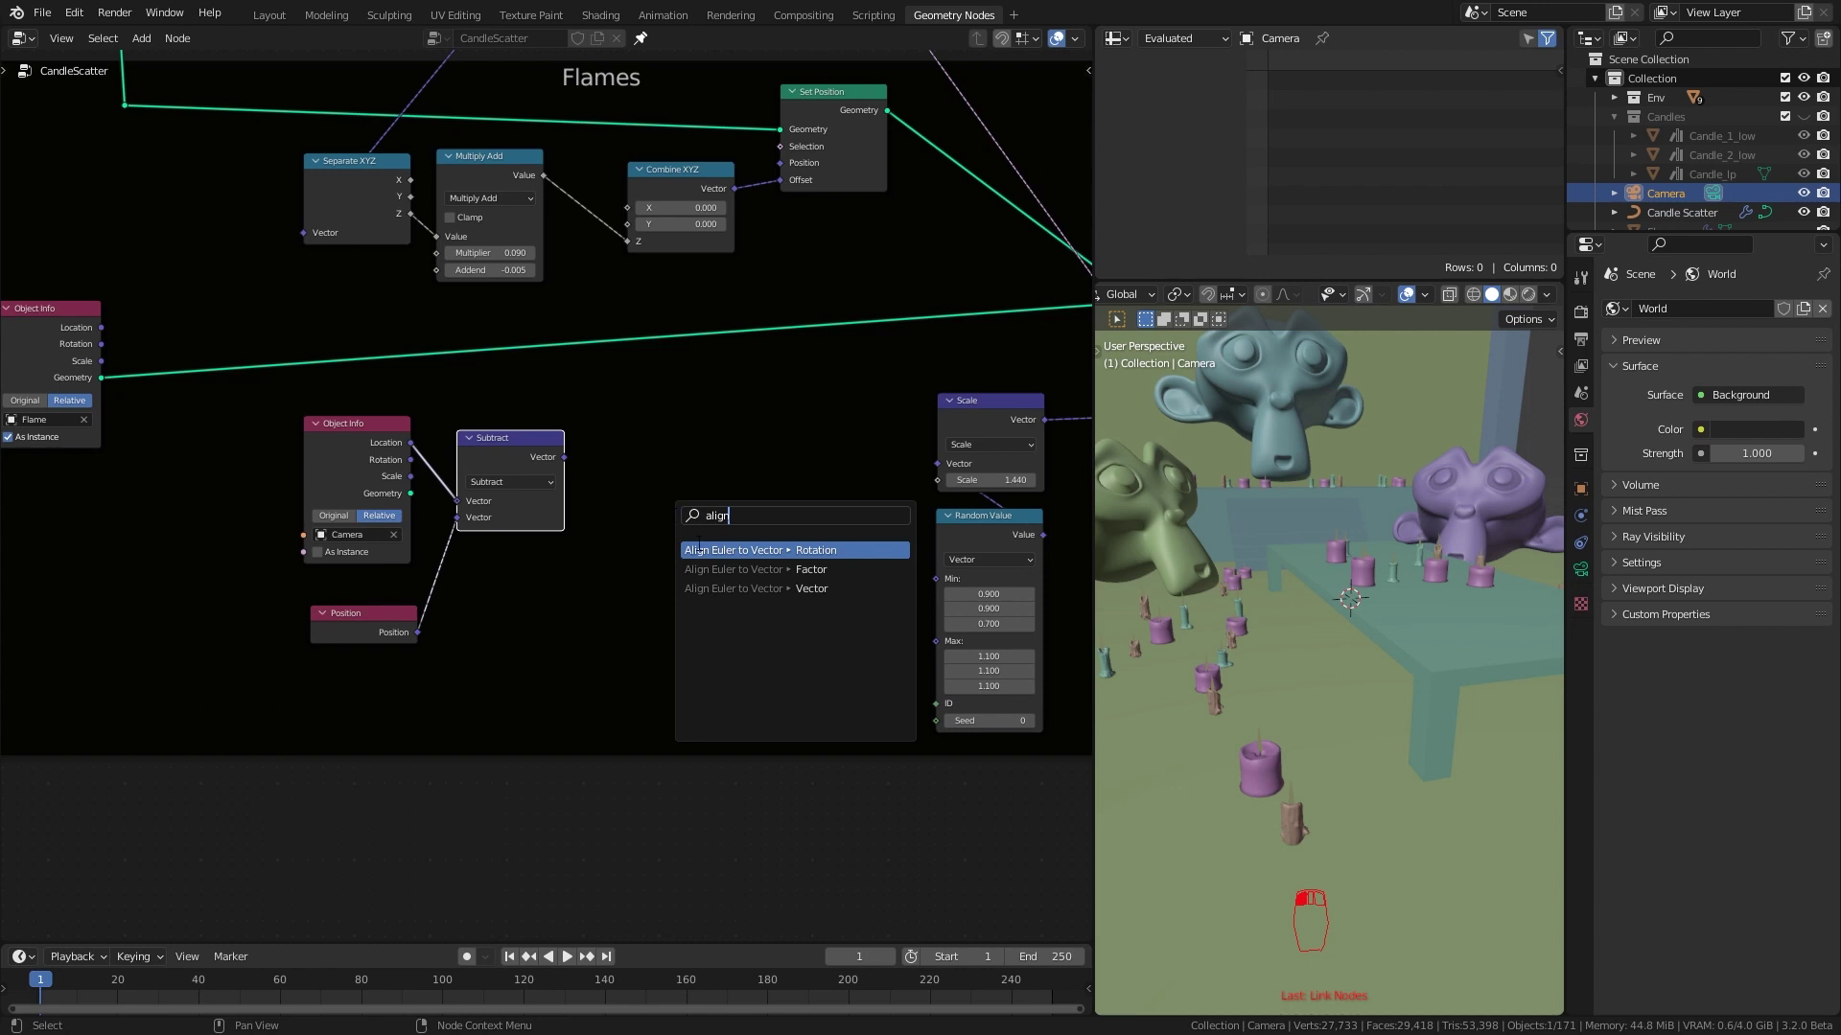
click(753, 589)
click(732, 537)
scroll(743, 541, down, 3)
middle_drag(767, 547, 694, 608)
drag(635, 539, 910, 446)
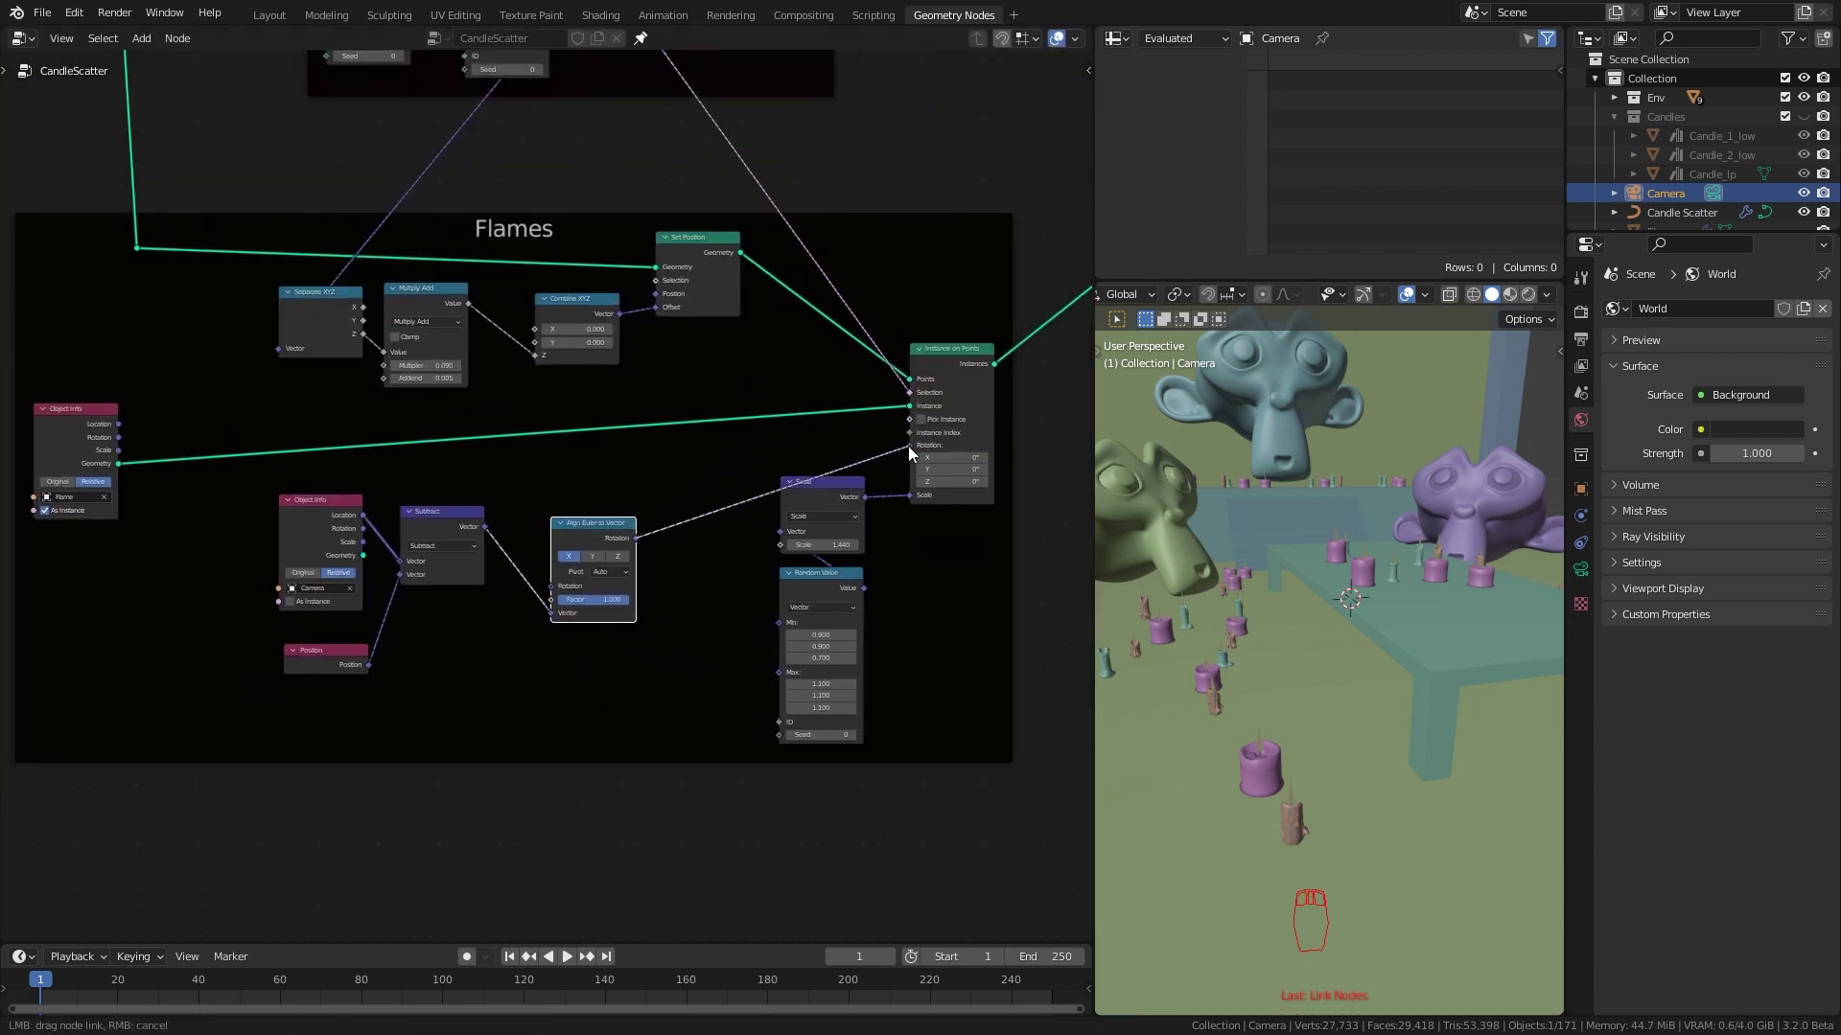
Set the Align Euler to Vector node's axis to Y and its Pivot to Z, checking the flames in the camera view
scroll(594, 537, up, 2)
click(656, 587)
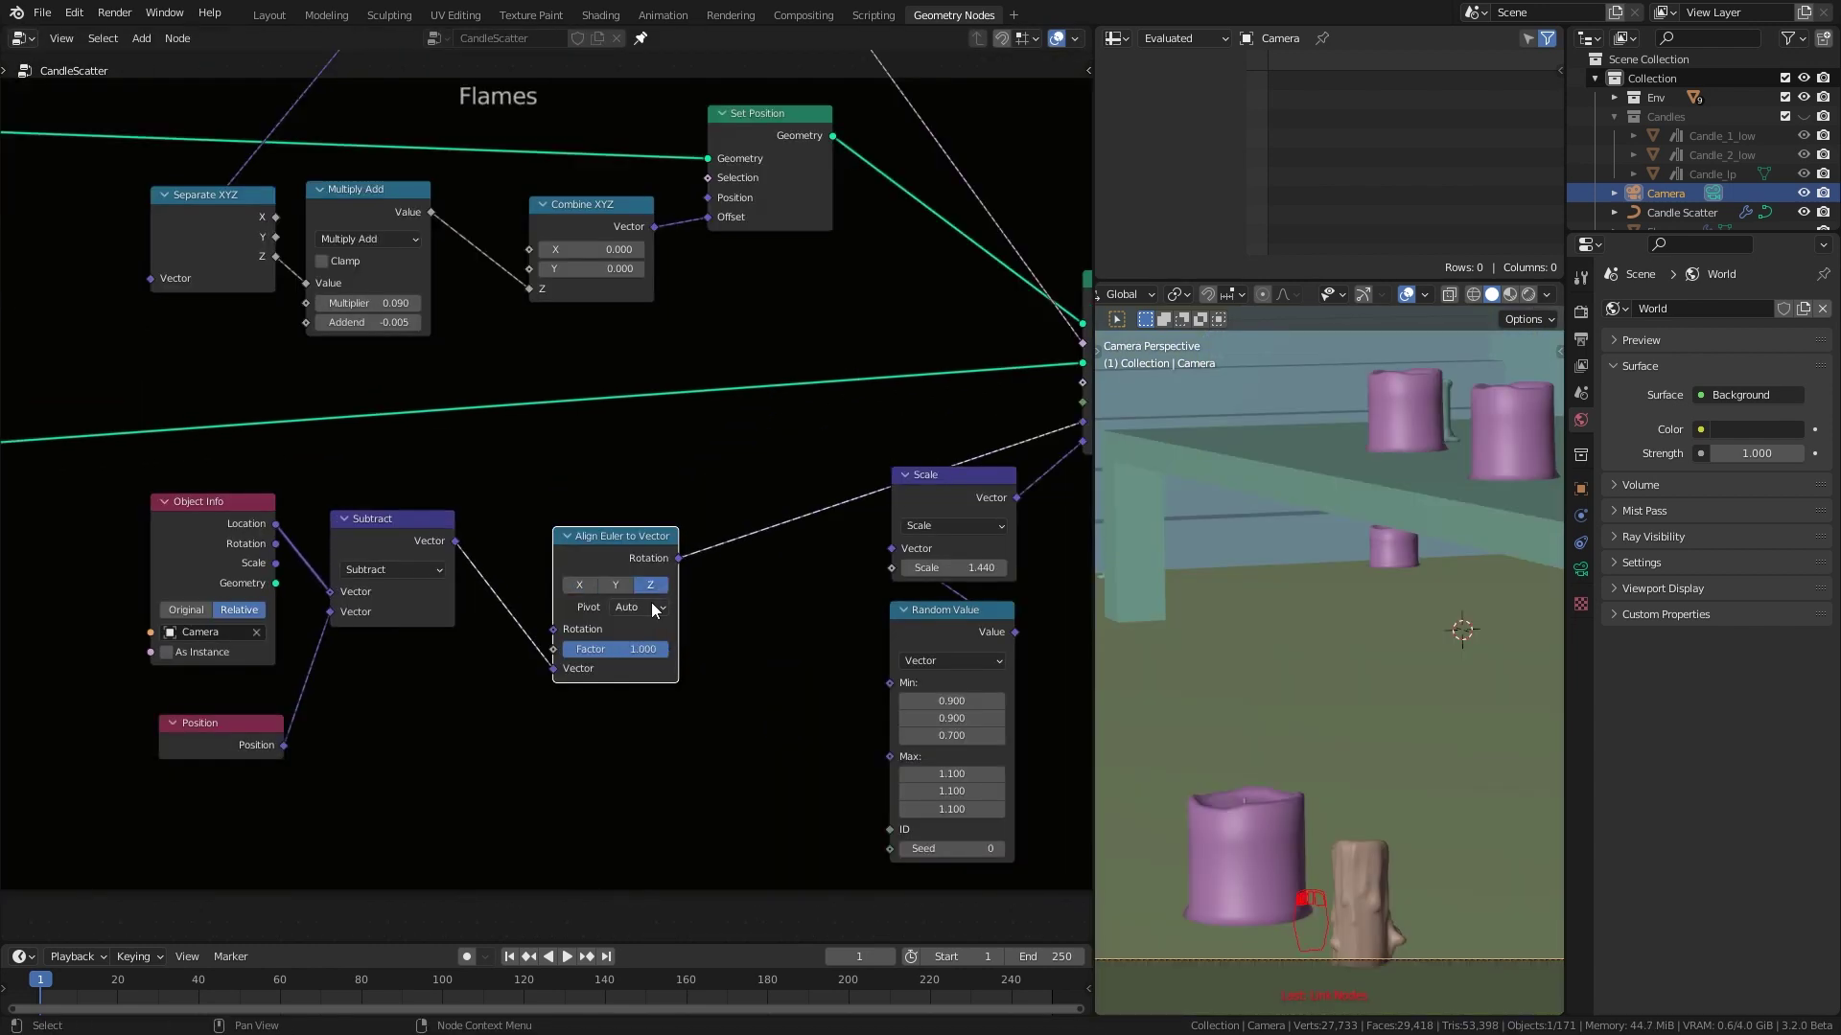
click(652, 603)
click(643, 684)
scroll(1434, 627, down, 6)
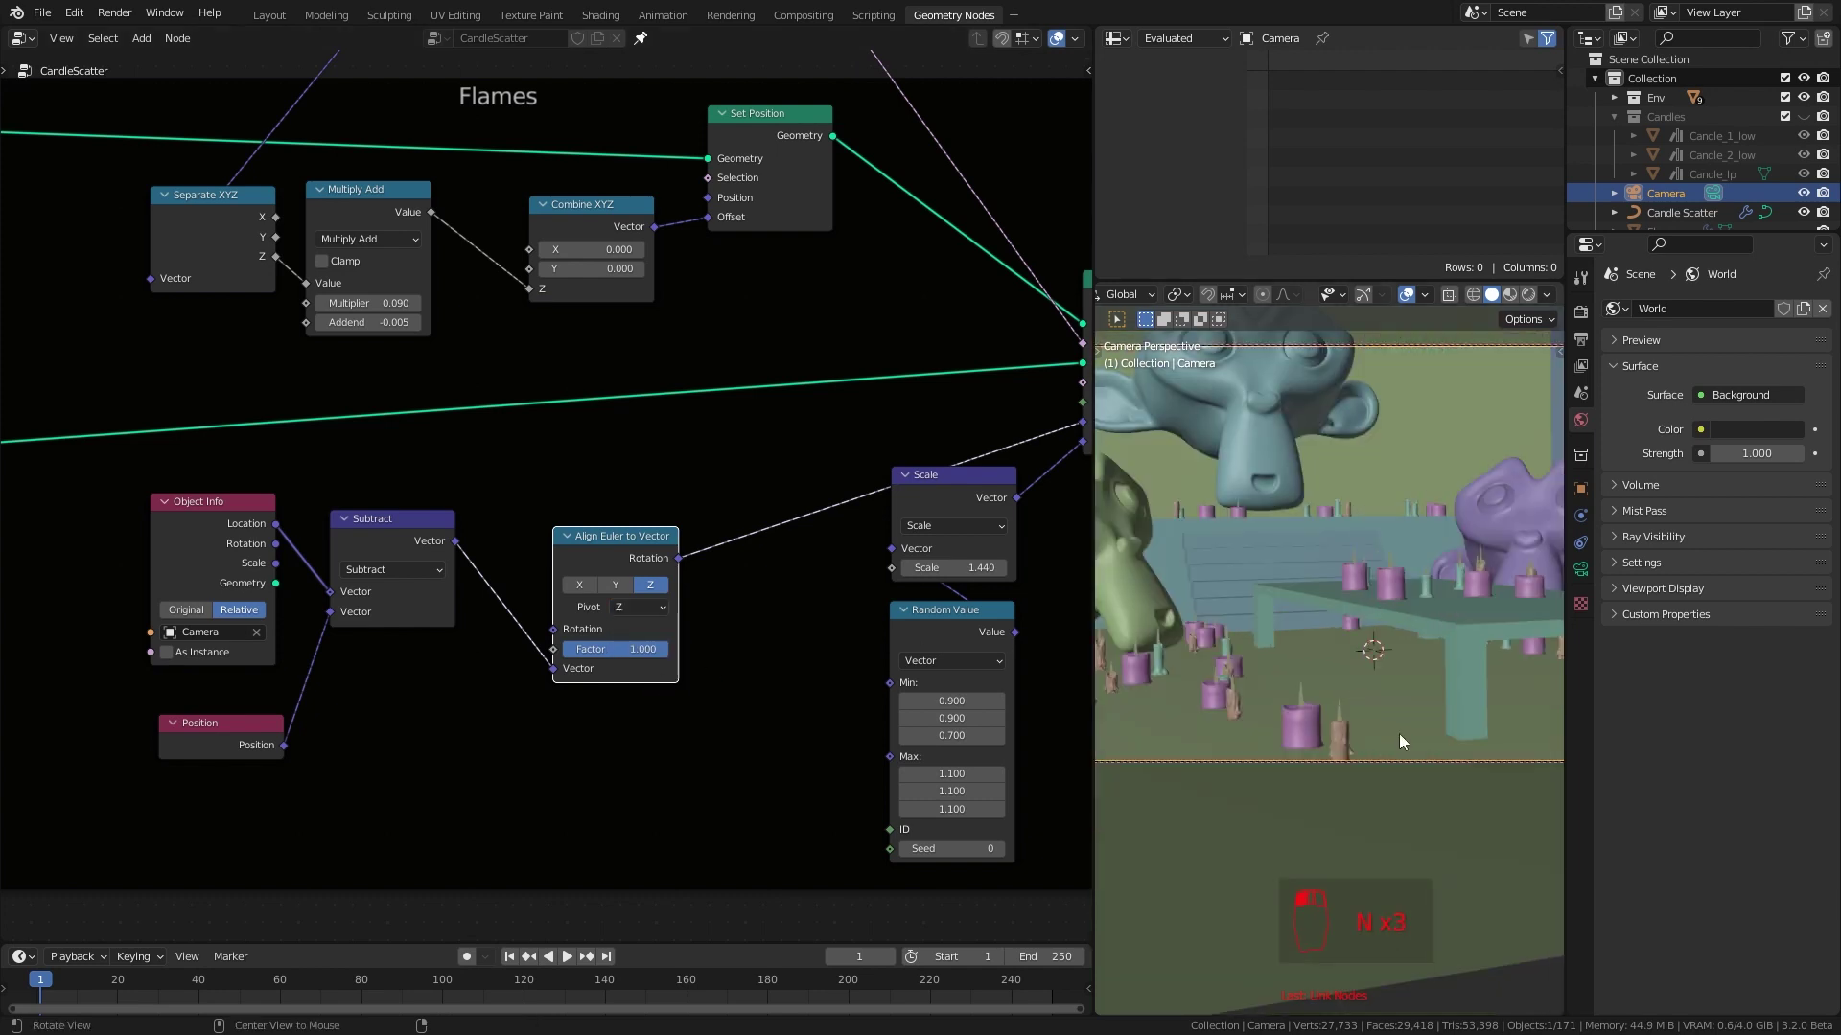
shift+middle_drag(1400, 733, 1329, 746)
scroll(1302, 746, up, 3)
scroll(1302, 745, up, 5)
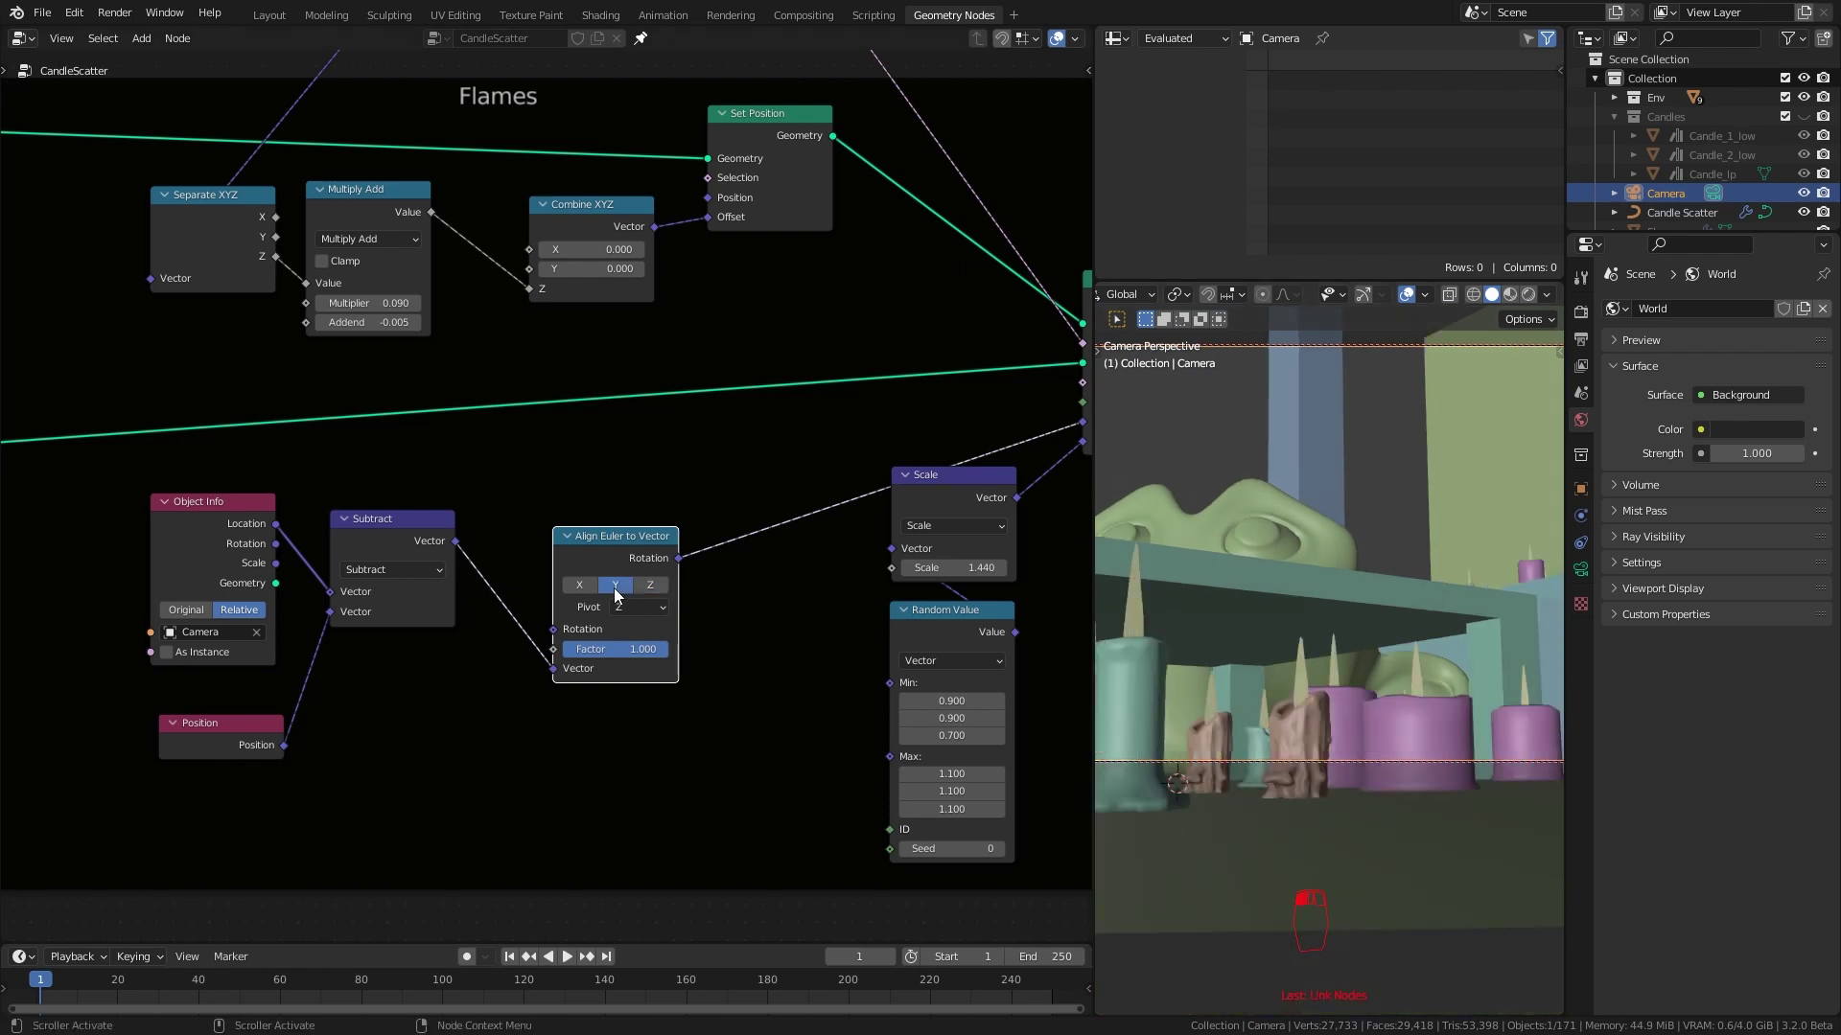
Examine from several camera angles, including in the Layout workspace, whether the flames turn toward the camera
middle_drag(1251, 600, 1486, 662)
scroll(1399, 671, down, 3)
click(270, 15)
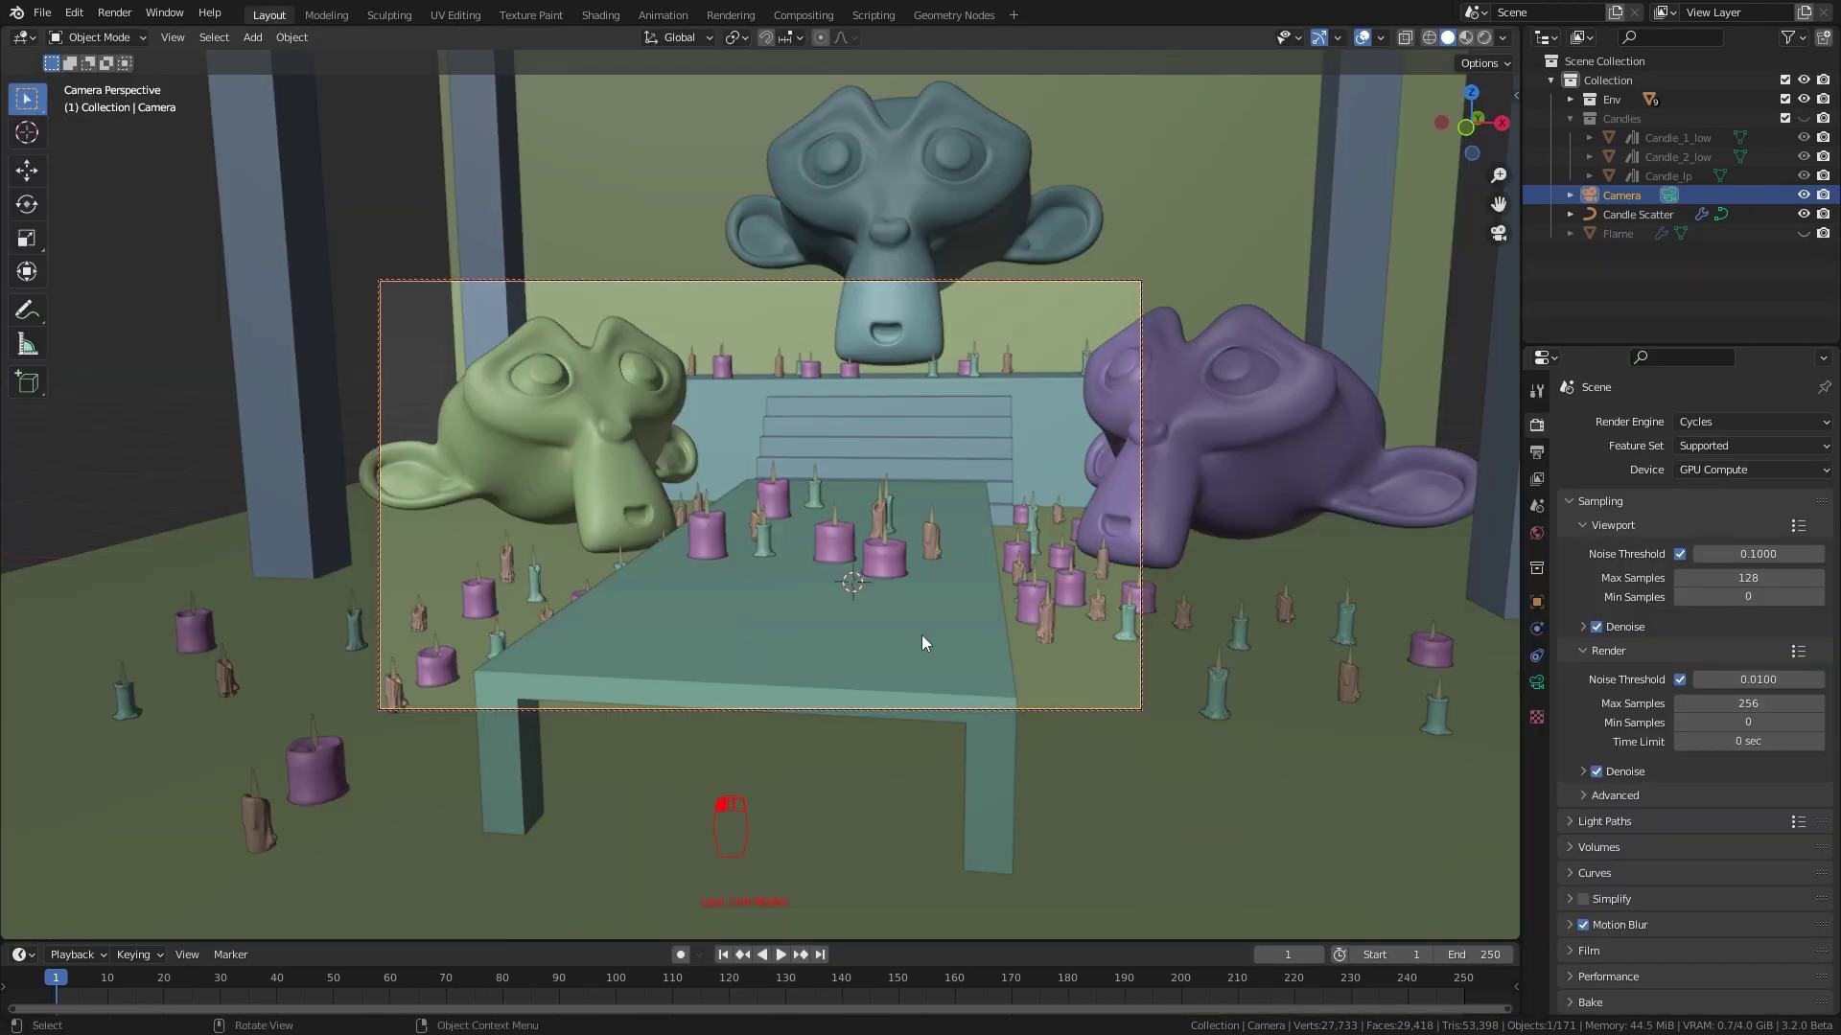
scroll(922, 634, up, 6)
middle_drag(935, 659, 1018, 548)
middle_drag(923, 593, 940, 551)
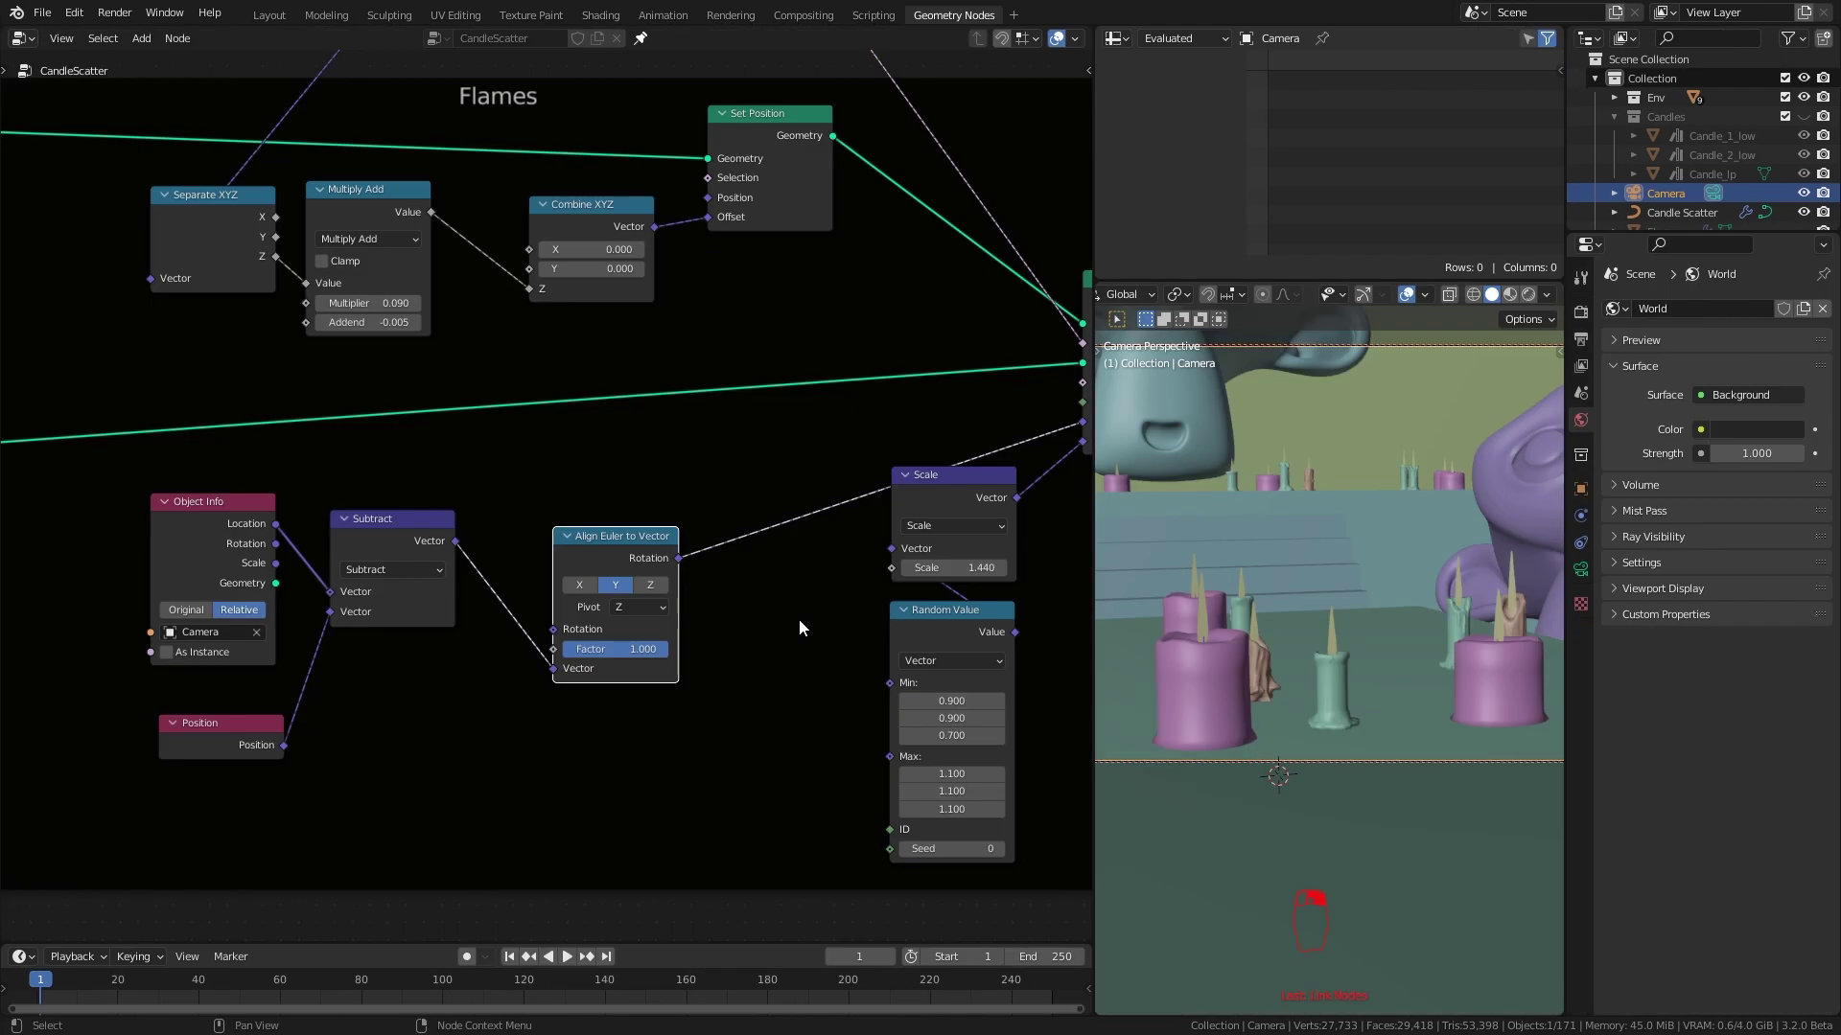
Group the camera Object Info, Position, Subtract and Align Euler to Vector nodes in a frame labelled "Track to Camera"
scroll(798, 619, down, 3)
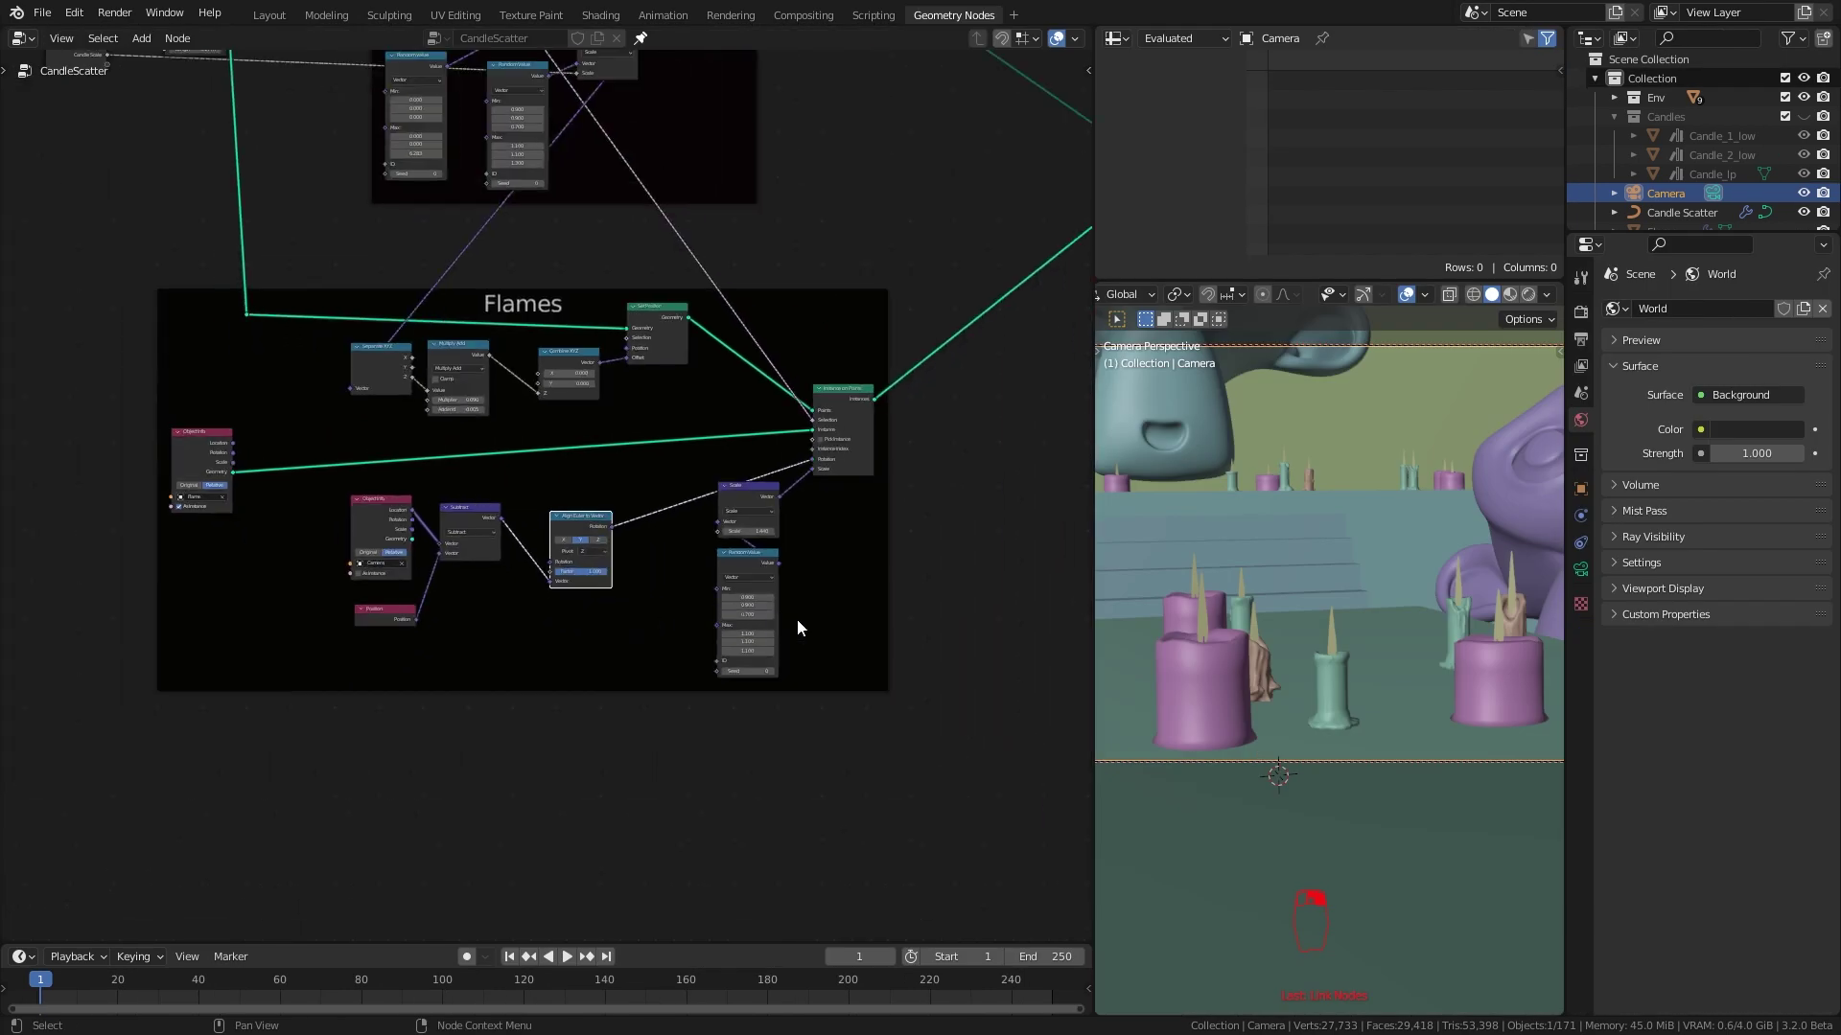
drag(604, 645, 362, 481)
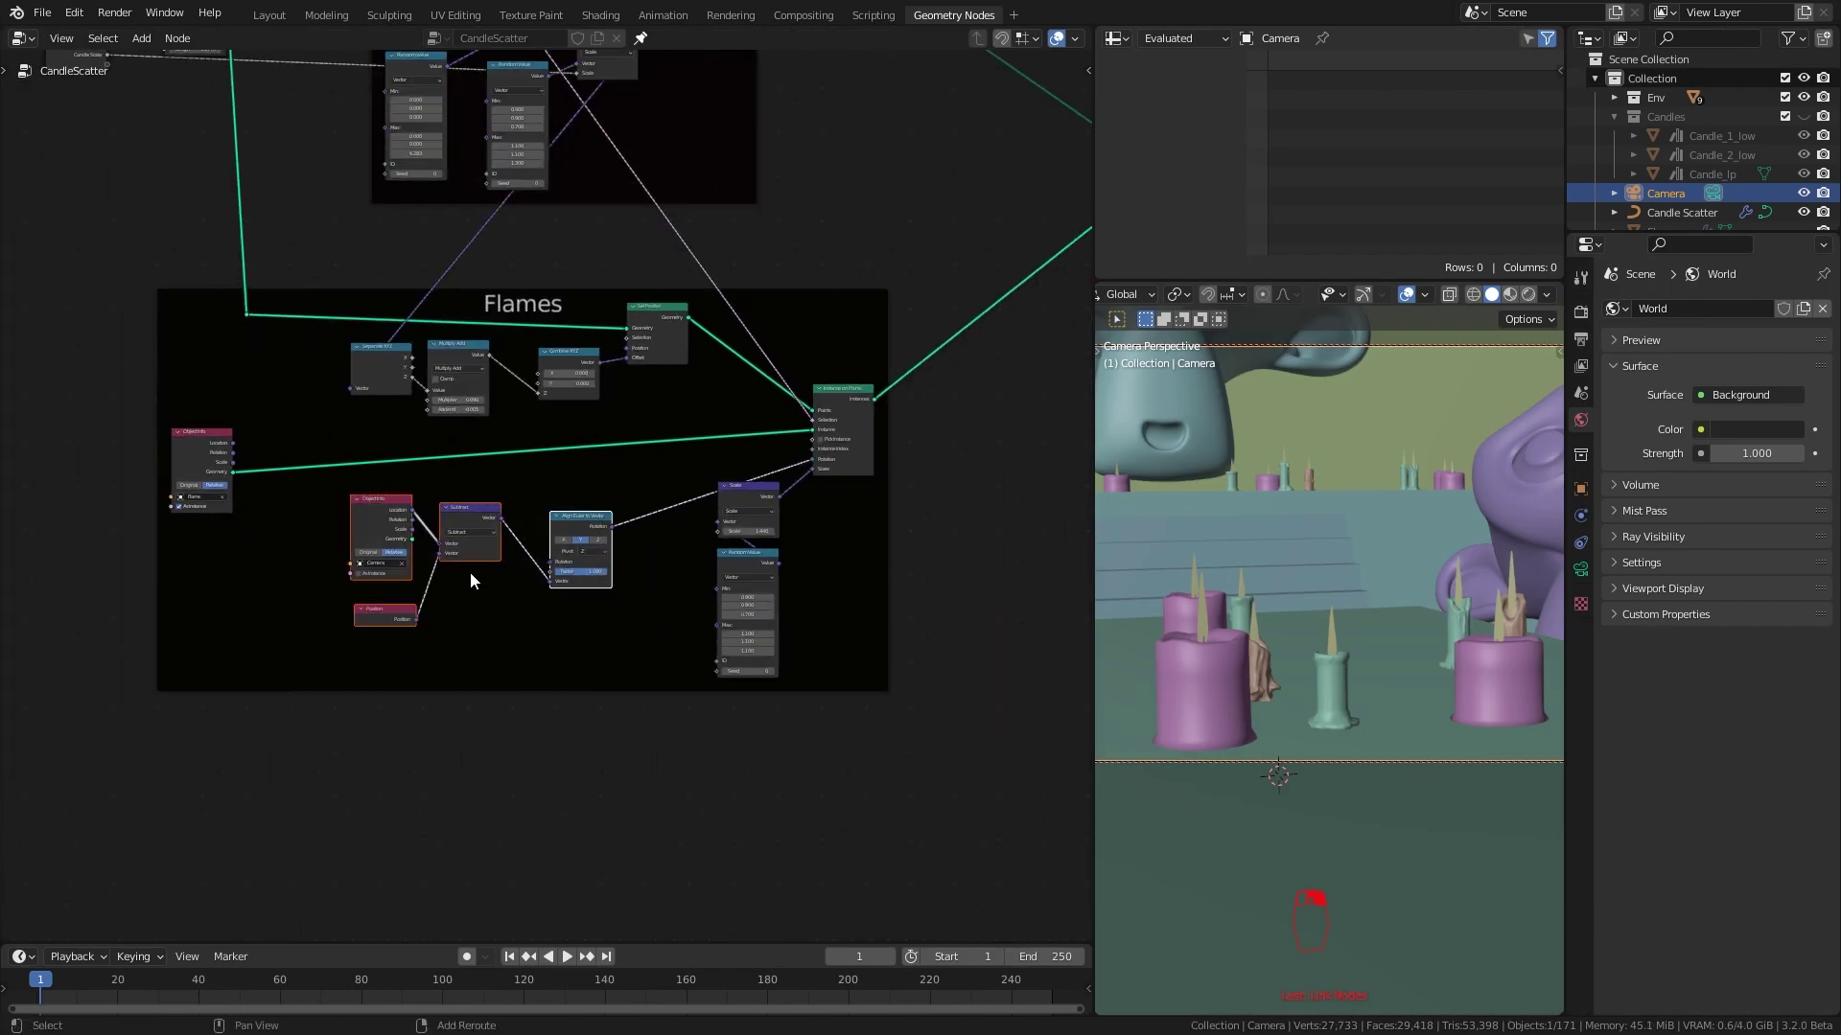
key(shift+p)
text(Trac)
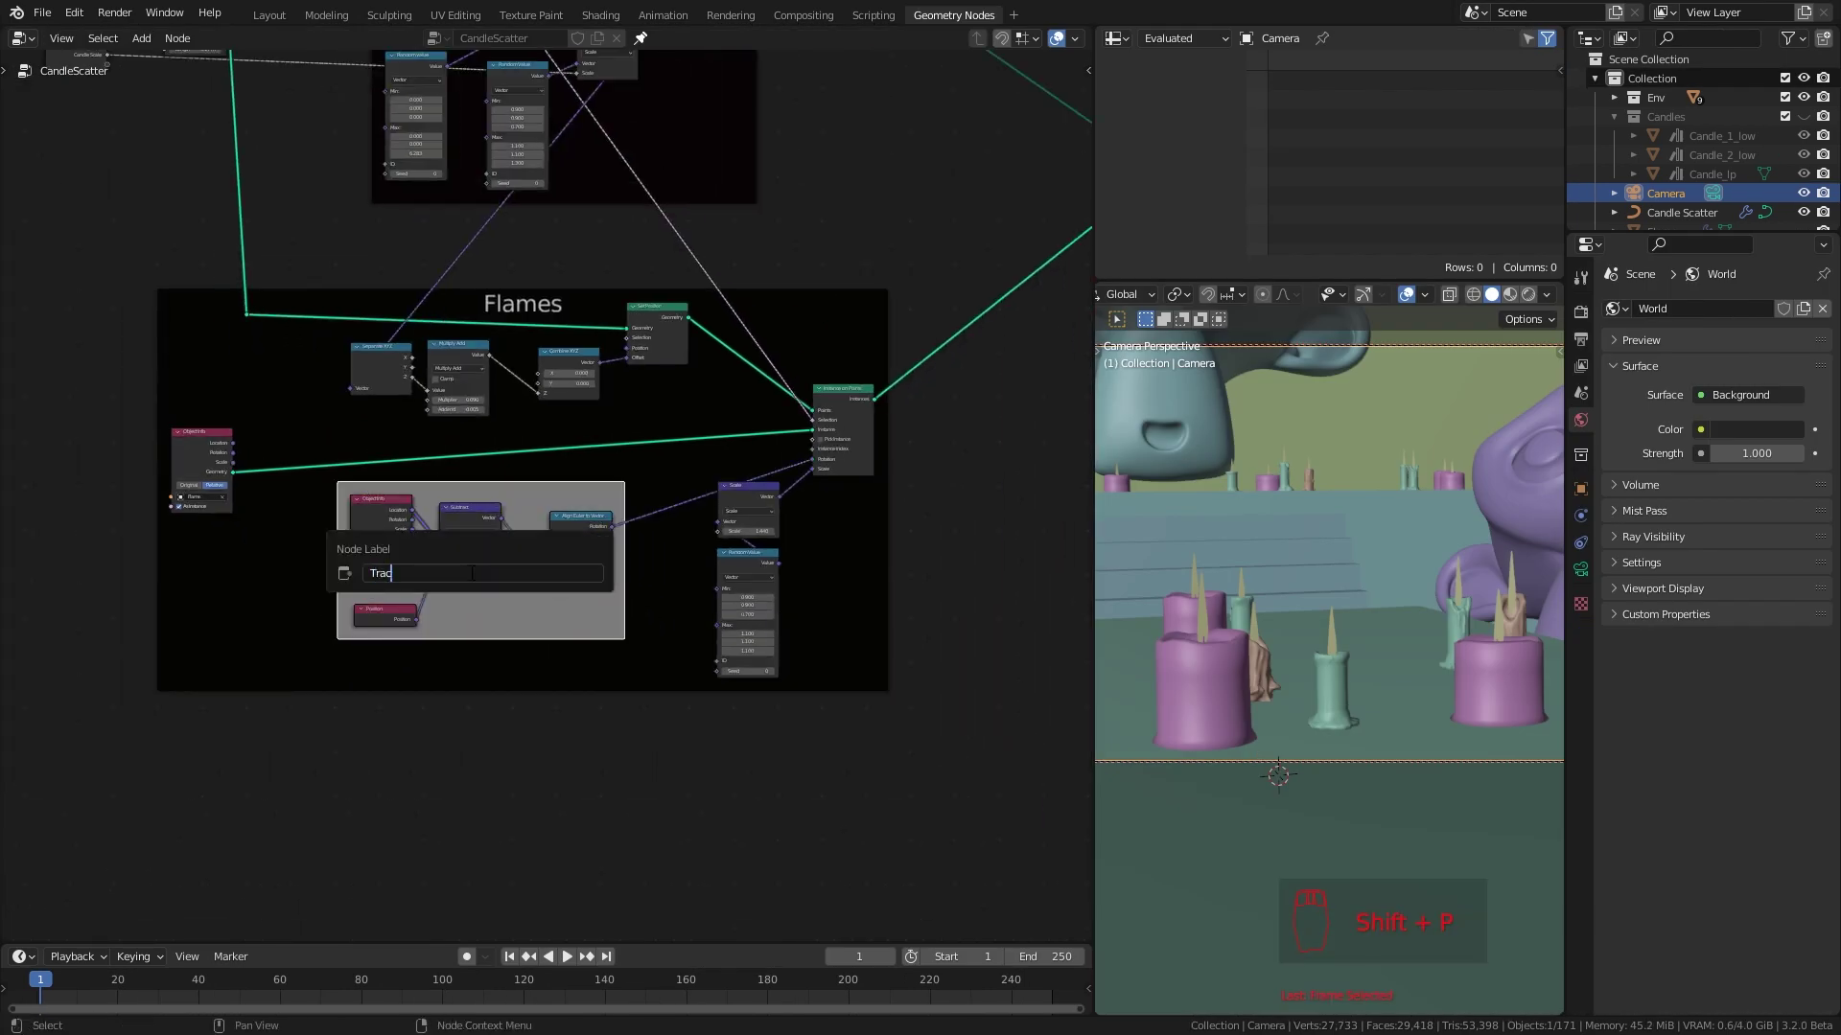
text(k to Camera)
key(Return)
Give the Track to Camera frame a custom dark red colour
key(n)
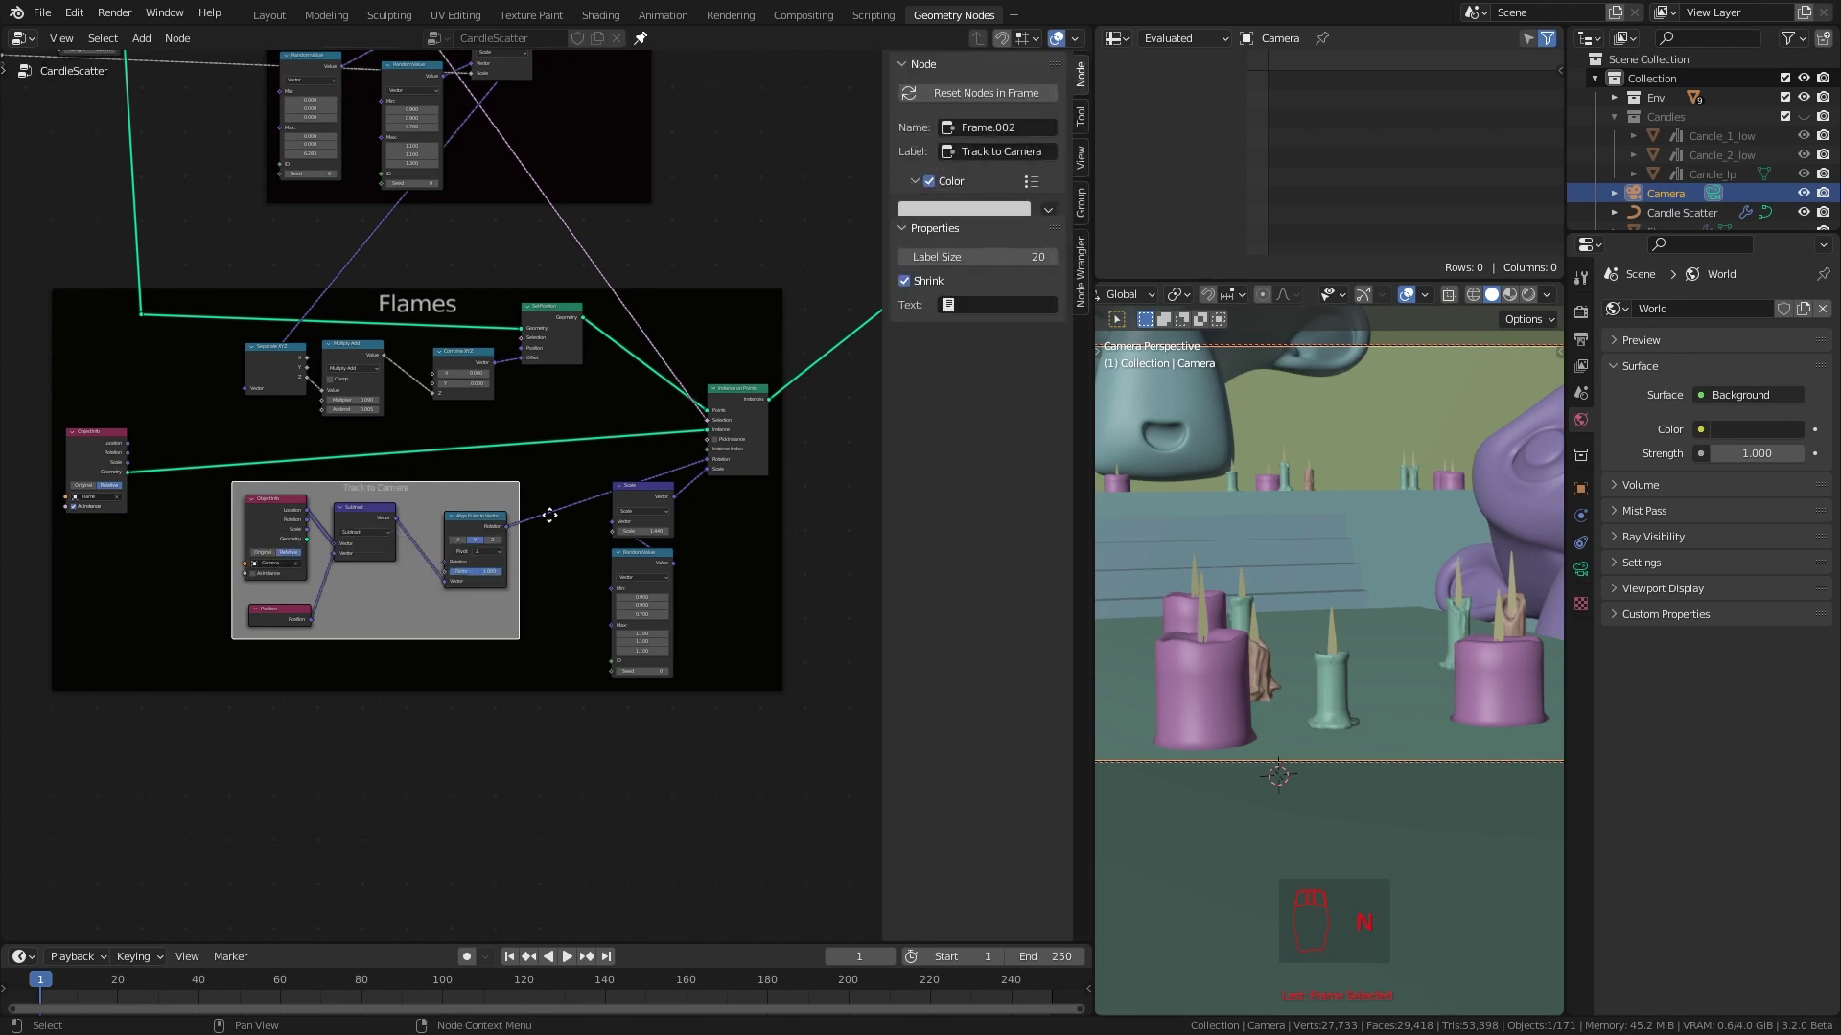
click(928, 180)
click(963, 209)
click(967, 356)
click(1060, 345)
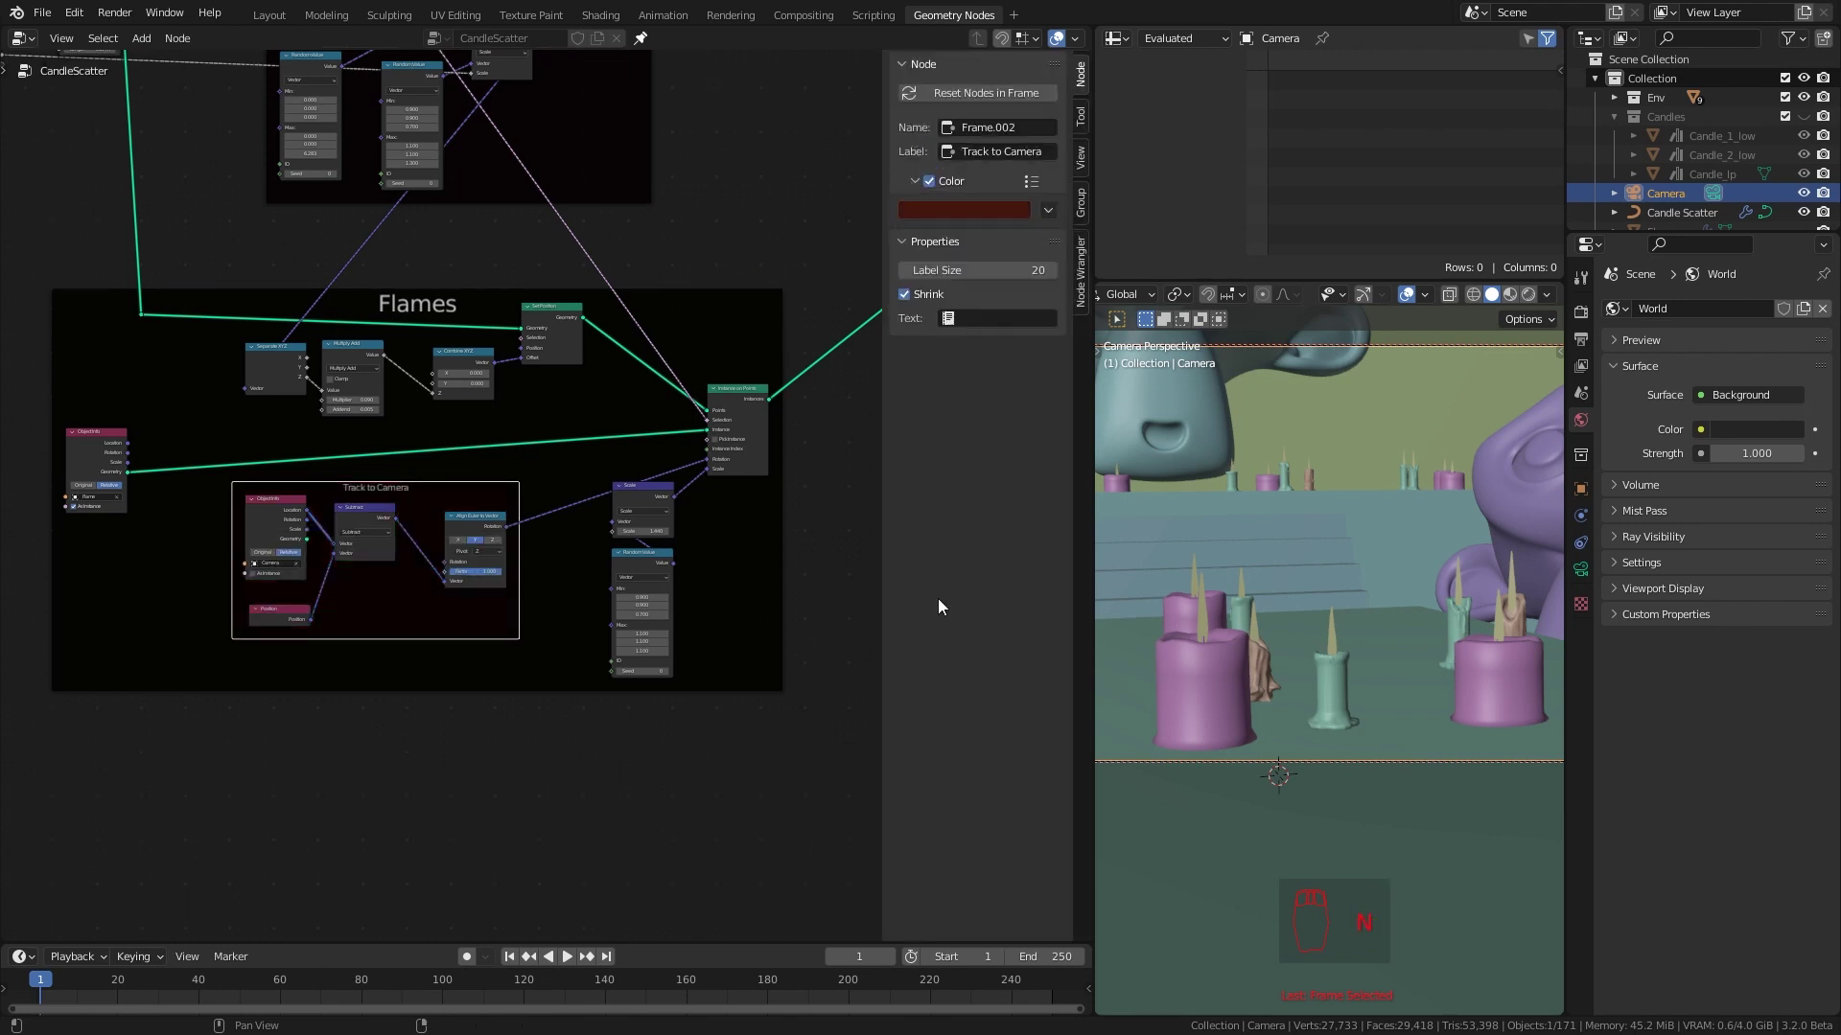
key(n)
Save the file and insert a Rotate Instances node between the flames' Instance on Points node and Join Geometry
scroll(704, 769, up, 2)
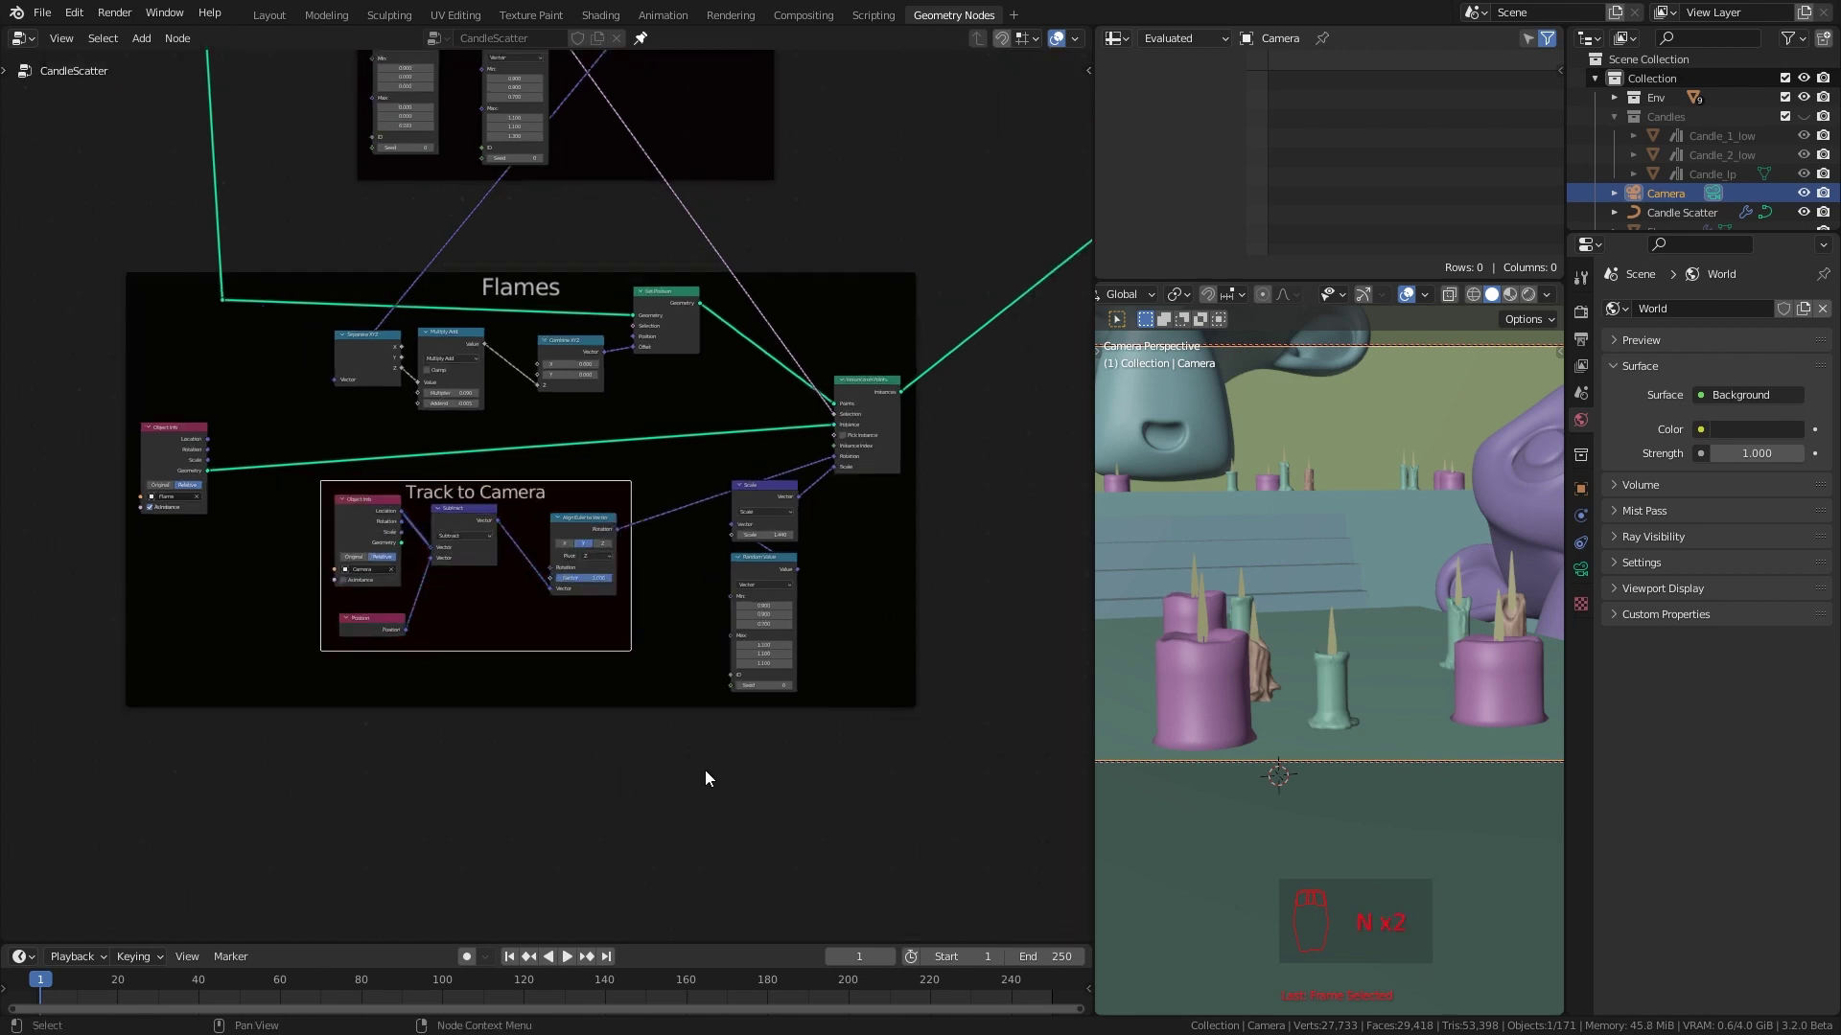
middle_drag(715, 783, 645, 797)
alt+drag(644, 797, 611, 798)
scroll(780, 721, down, 10)
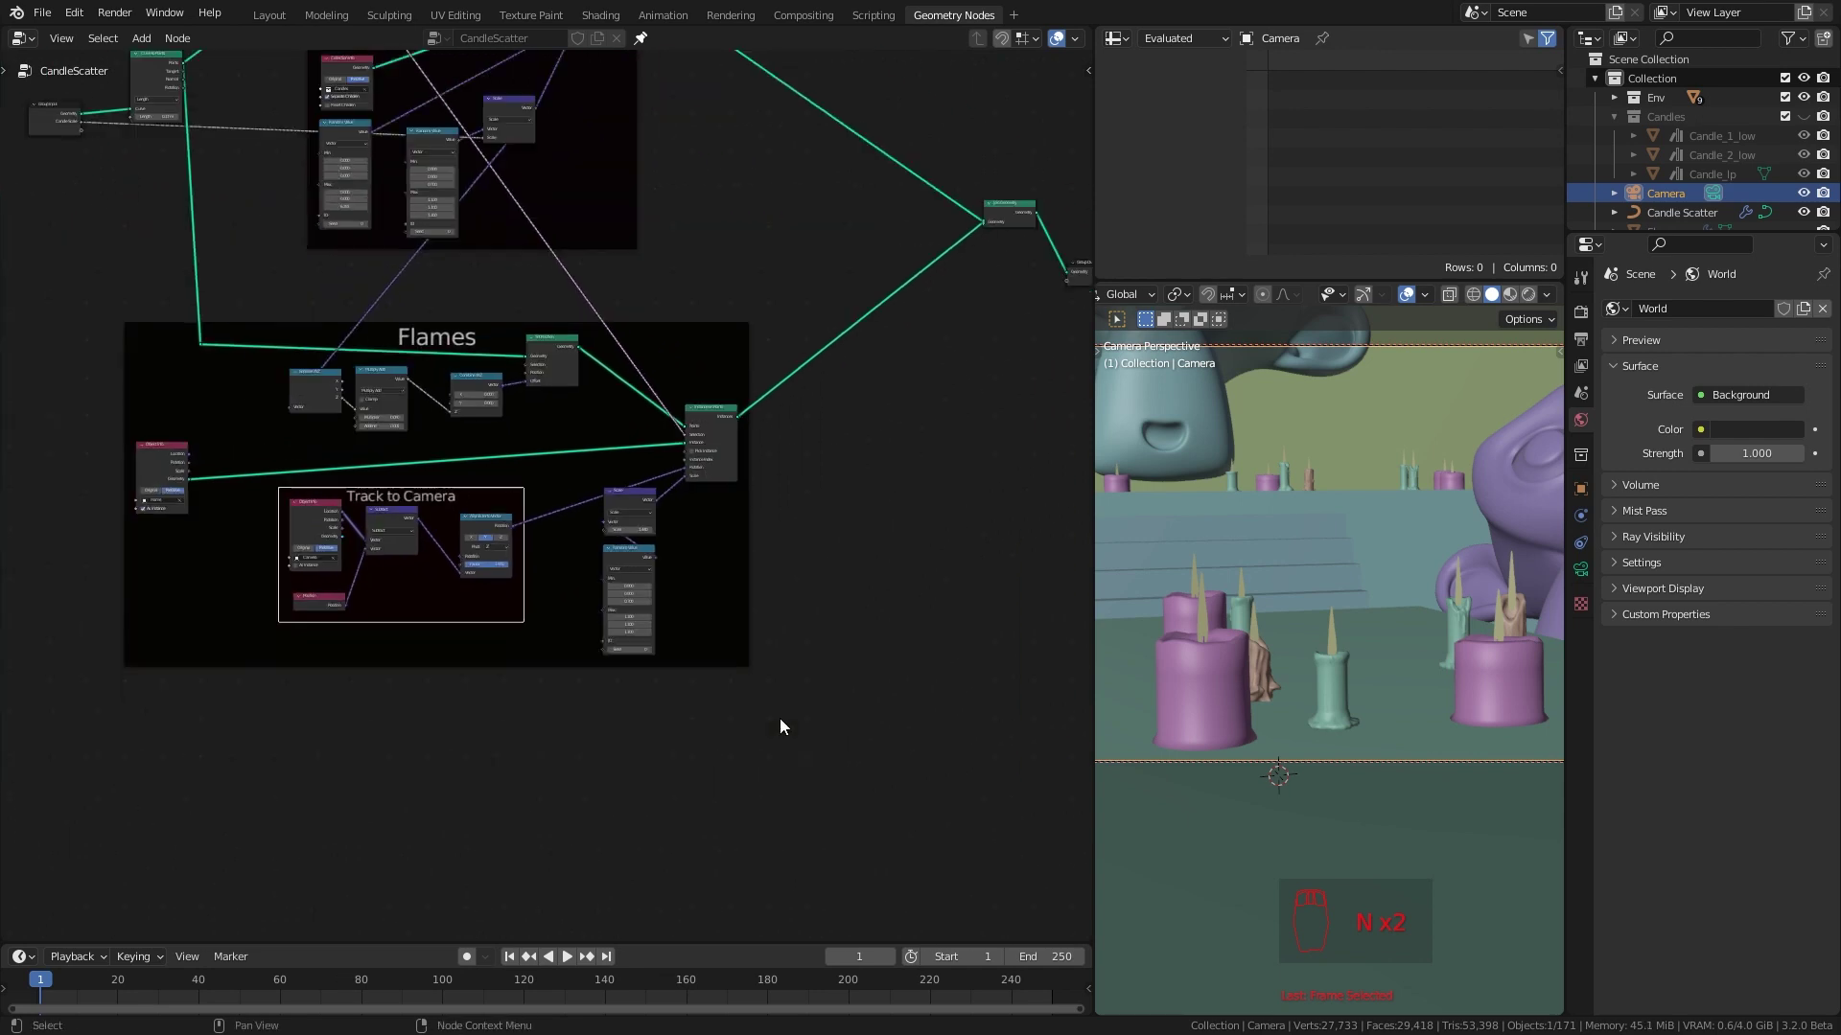
alt+drag(836, 623, 609, 691)
scroll(677, 676, up, 4)
scroll(677, 677, up, 3)
middle_drag(643, 518, 676, 587)
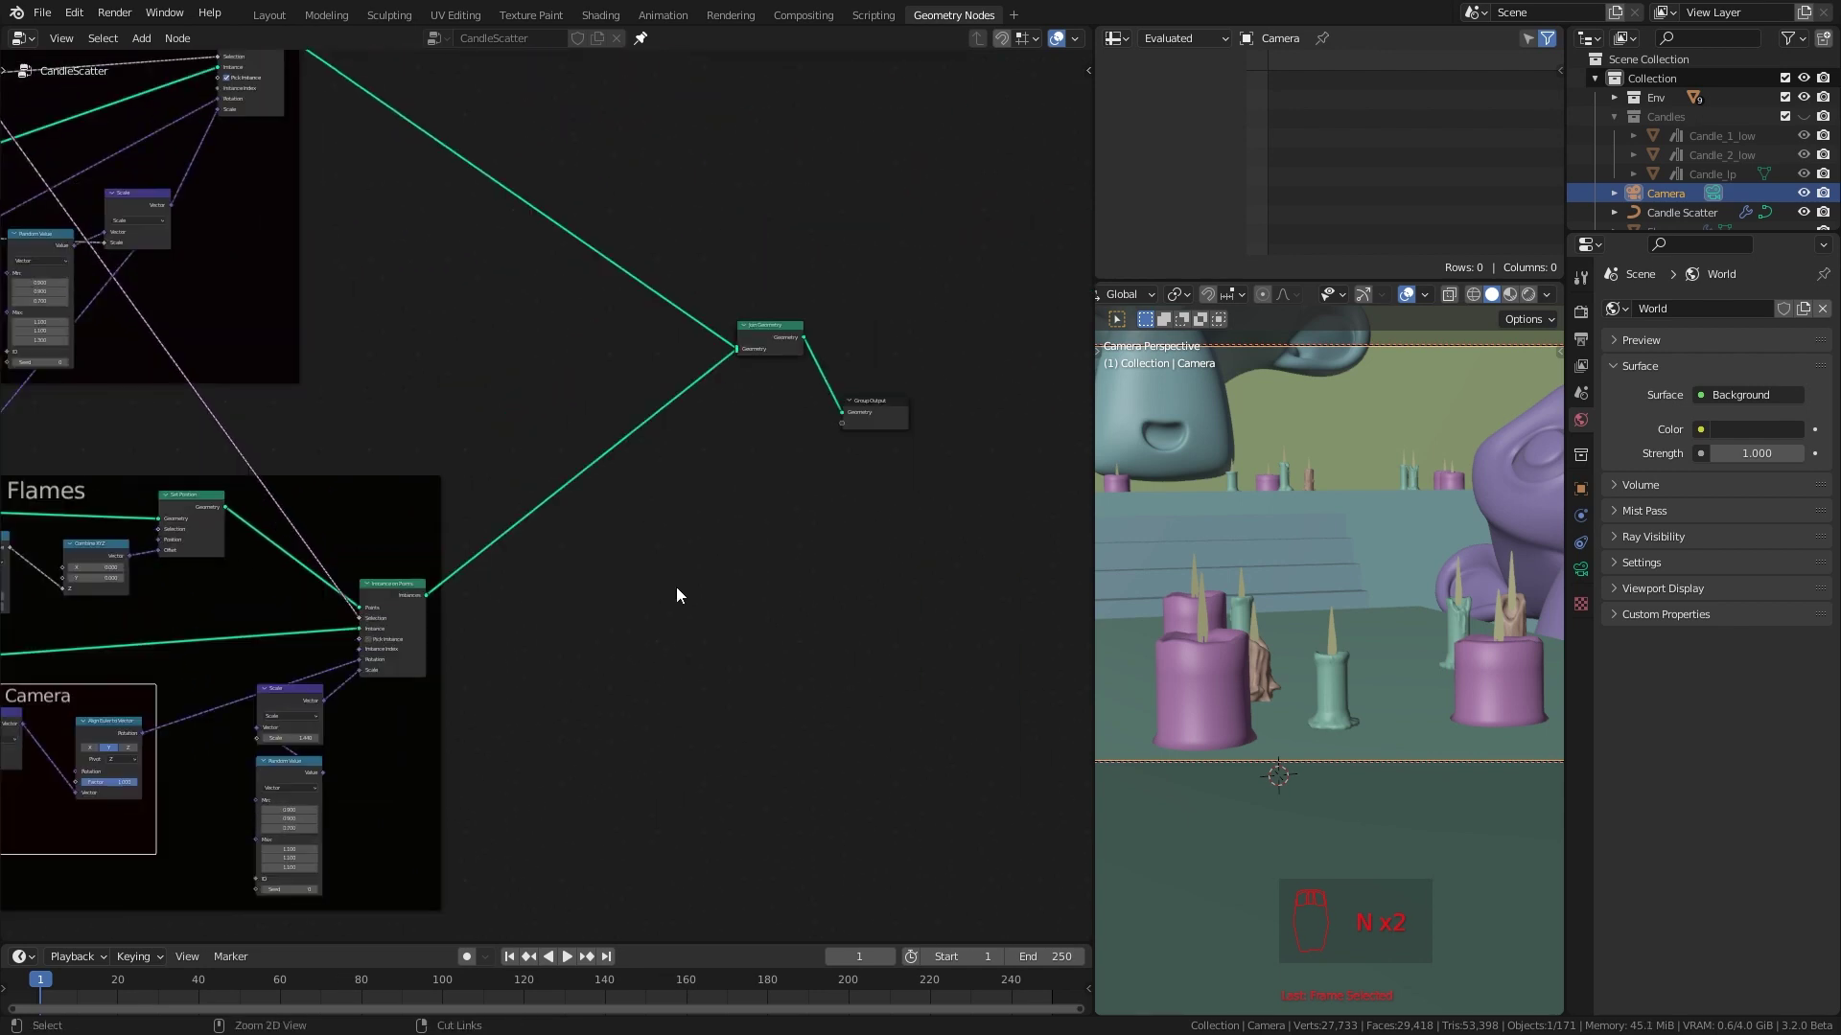
key(ctrl+s)
scroll(675, 587, up, 3)
key(shift+a)
mouse_move(668, 537)
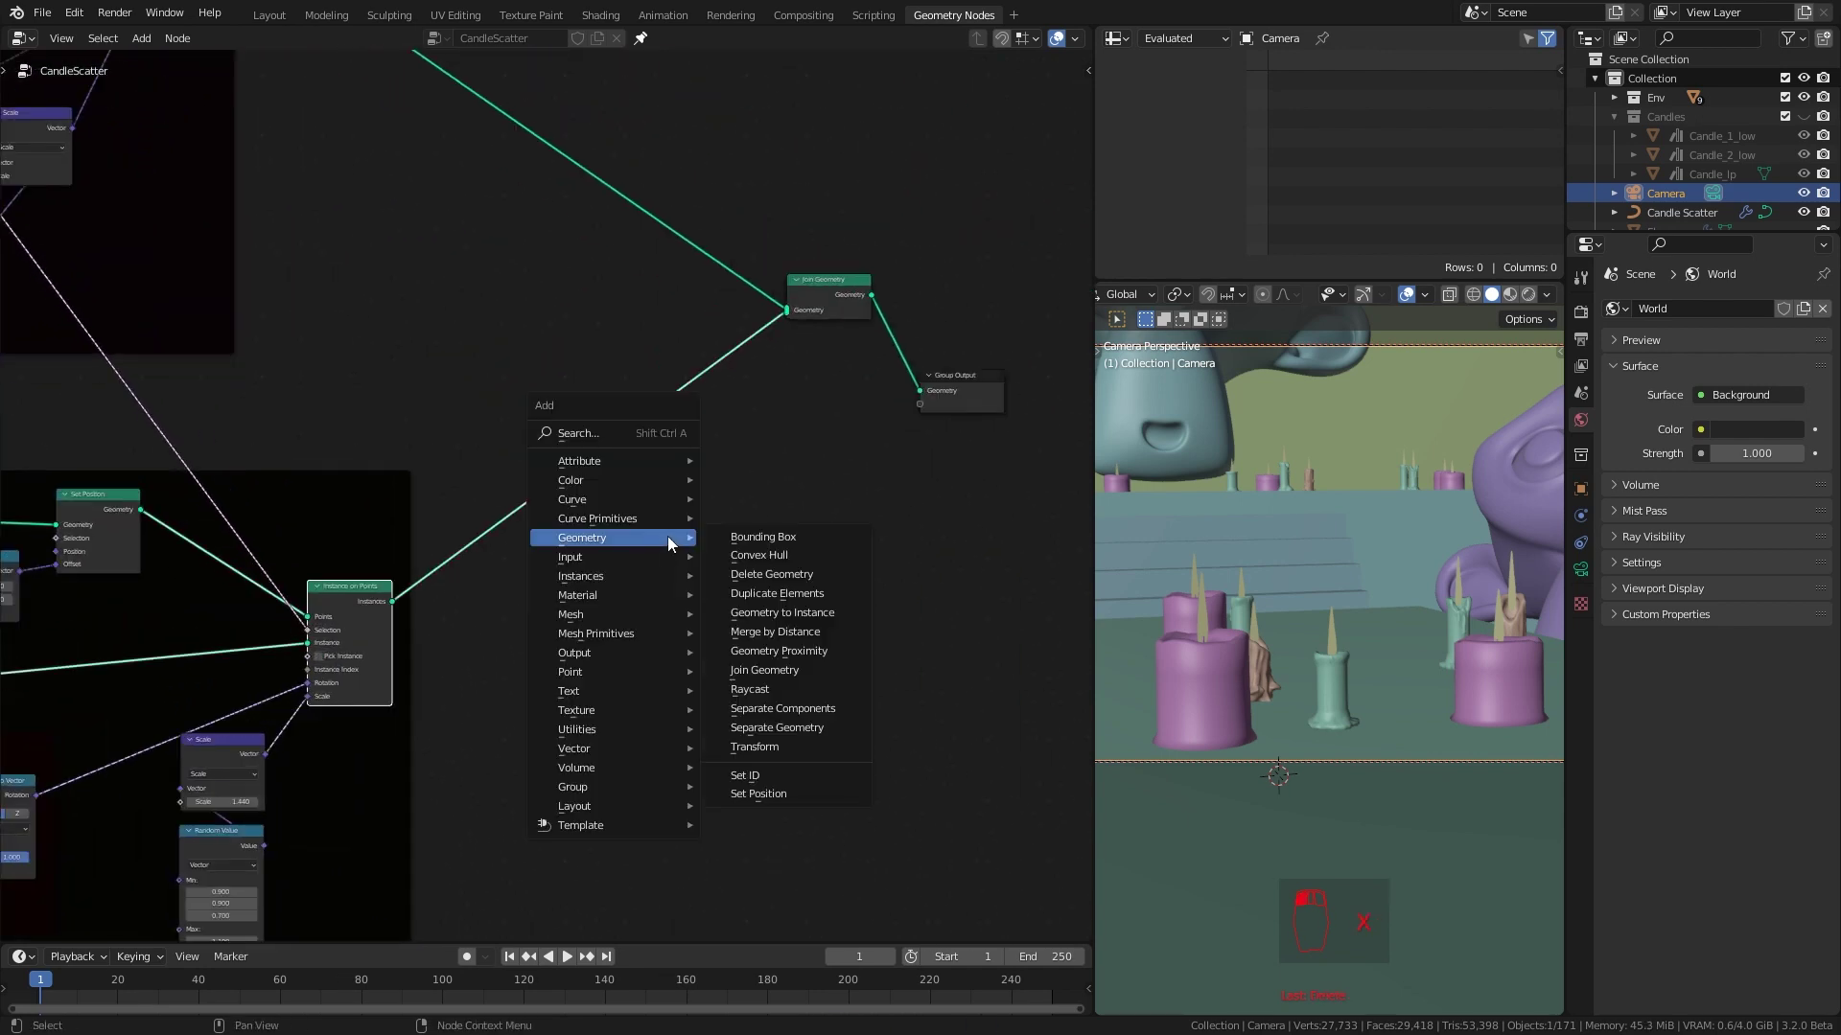
mouse_move(608, 576)
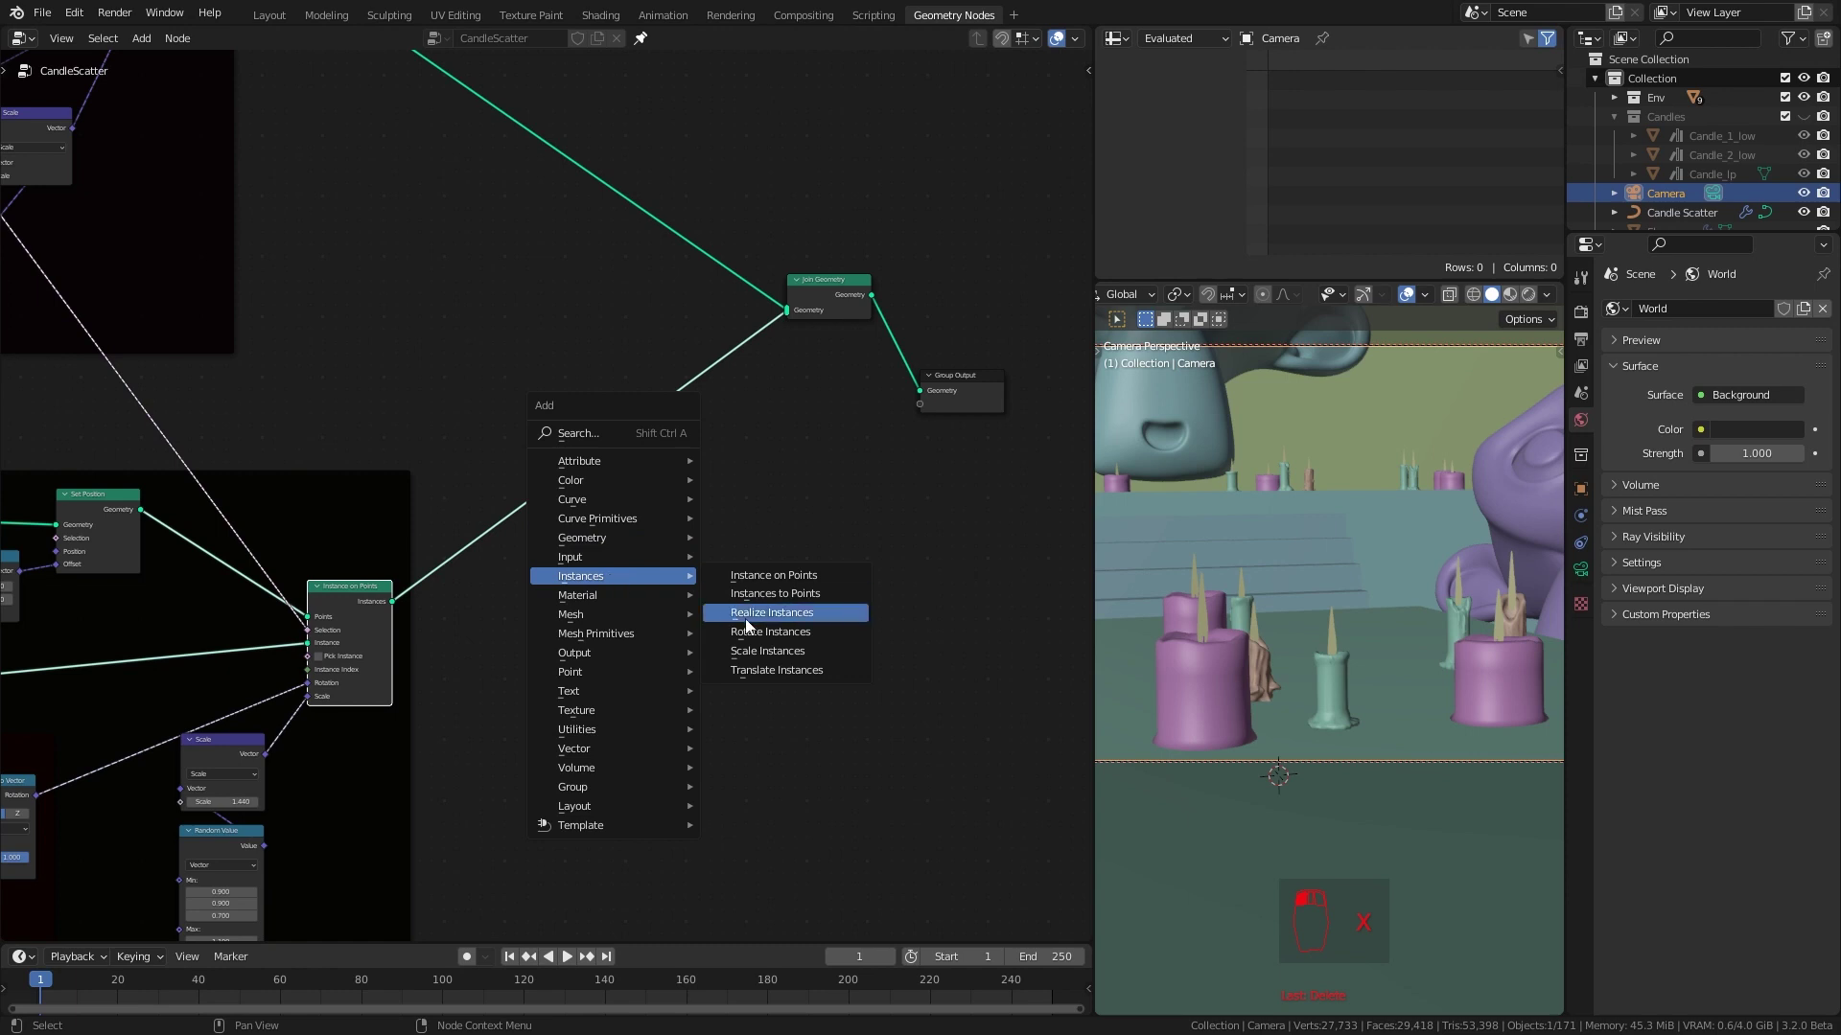
click(762, 632)
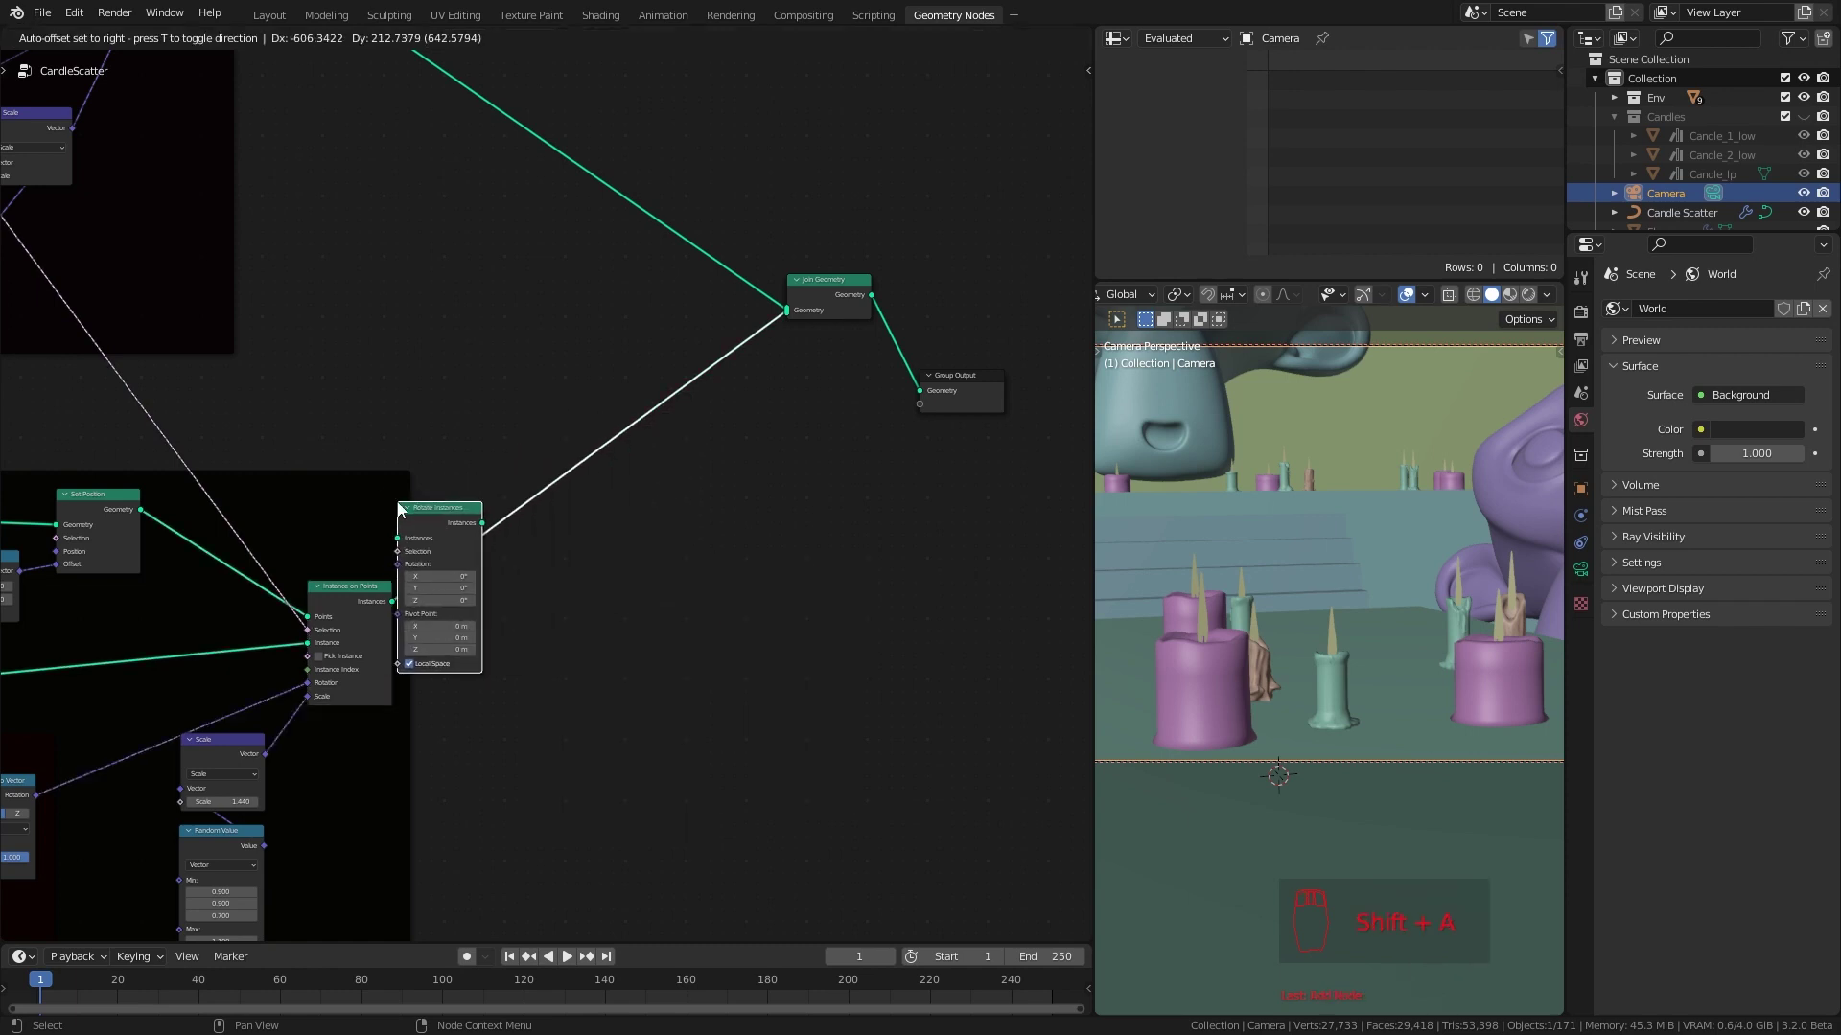
click(563, 550)
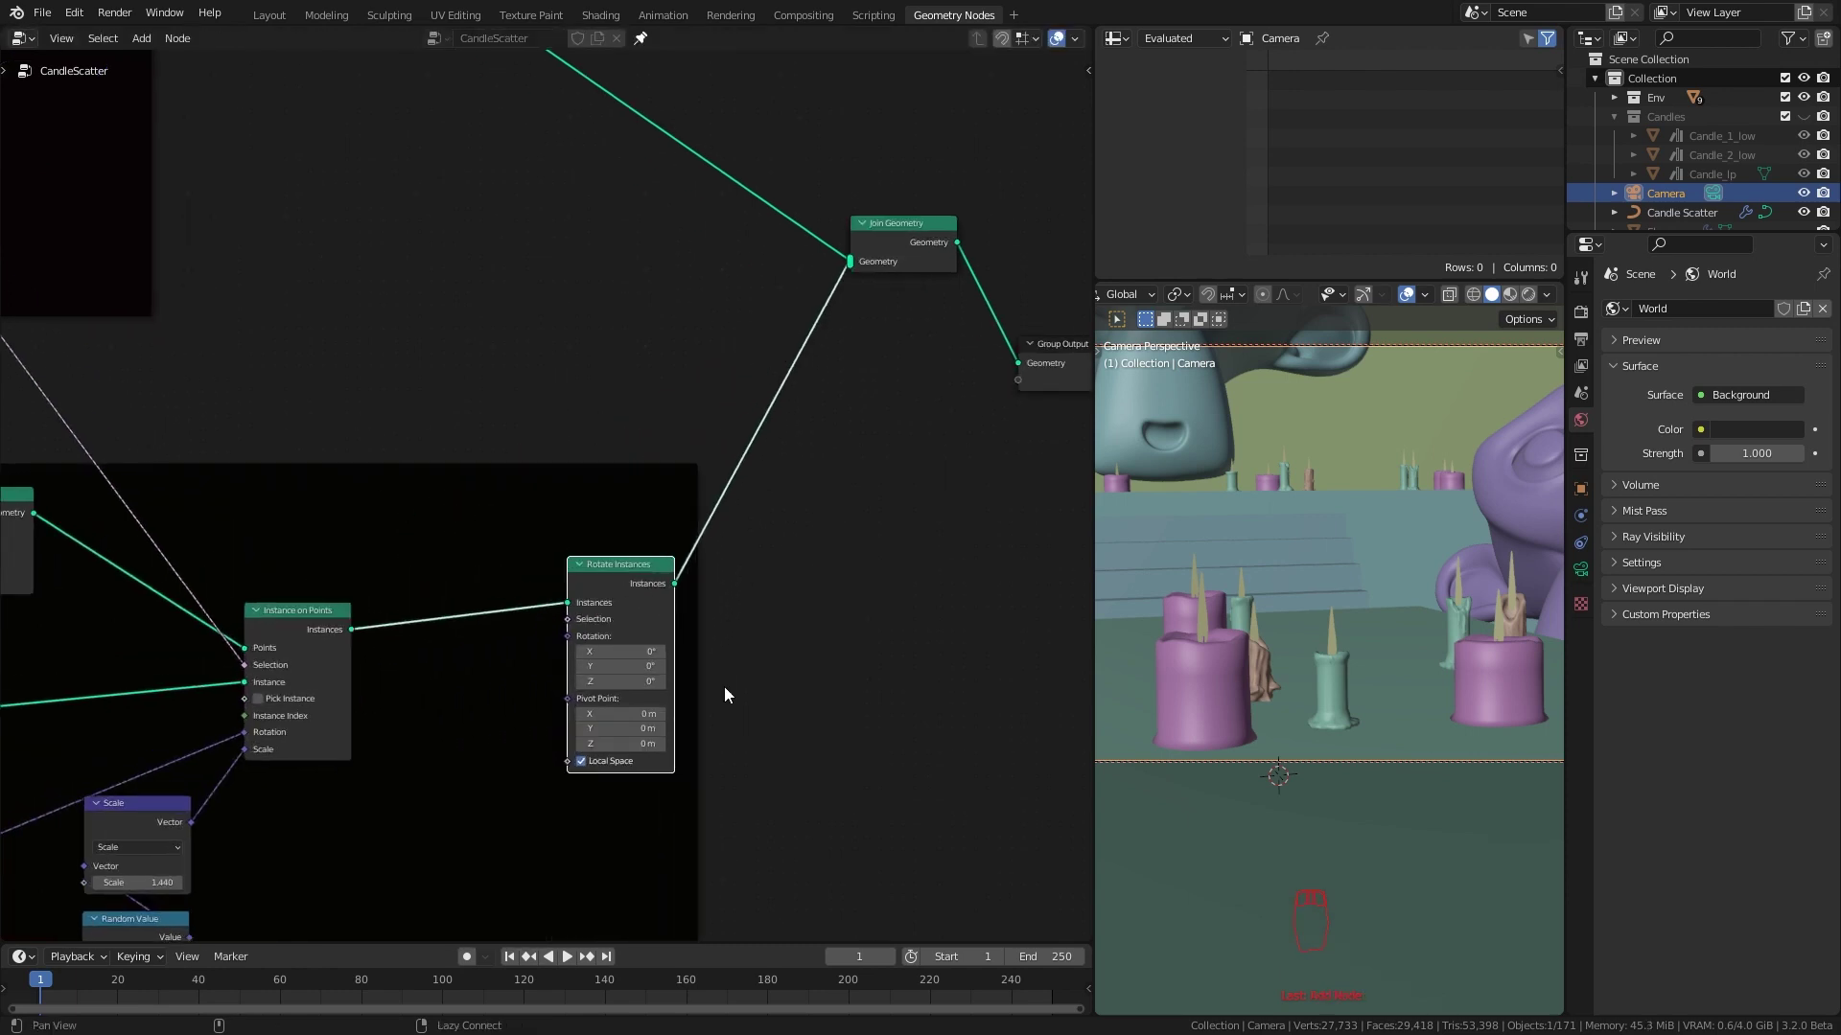
Try changing the Y rotation on the Rotate Instances node to test how the flames tilt
scroll(697, 559, up, 2)
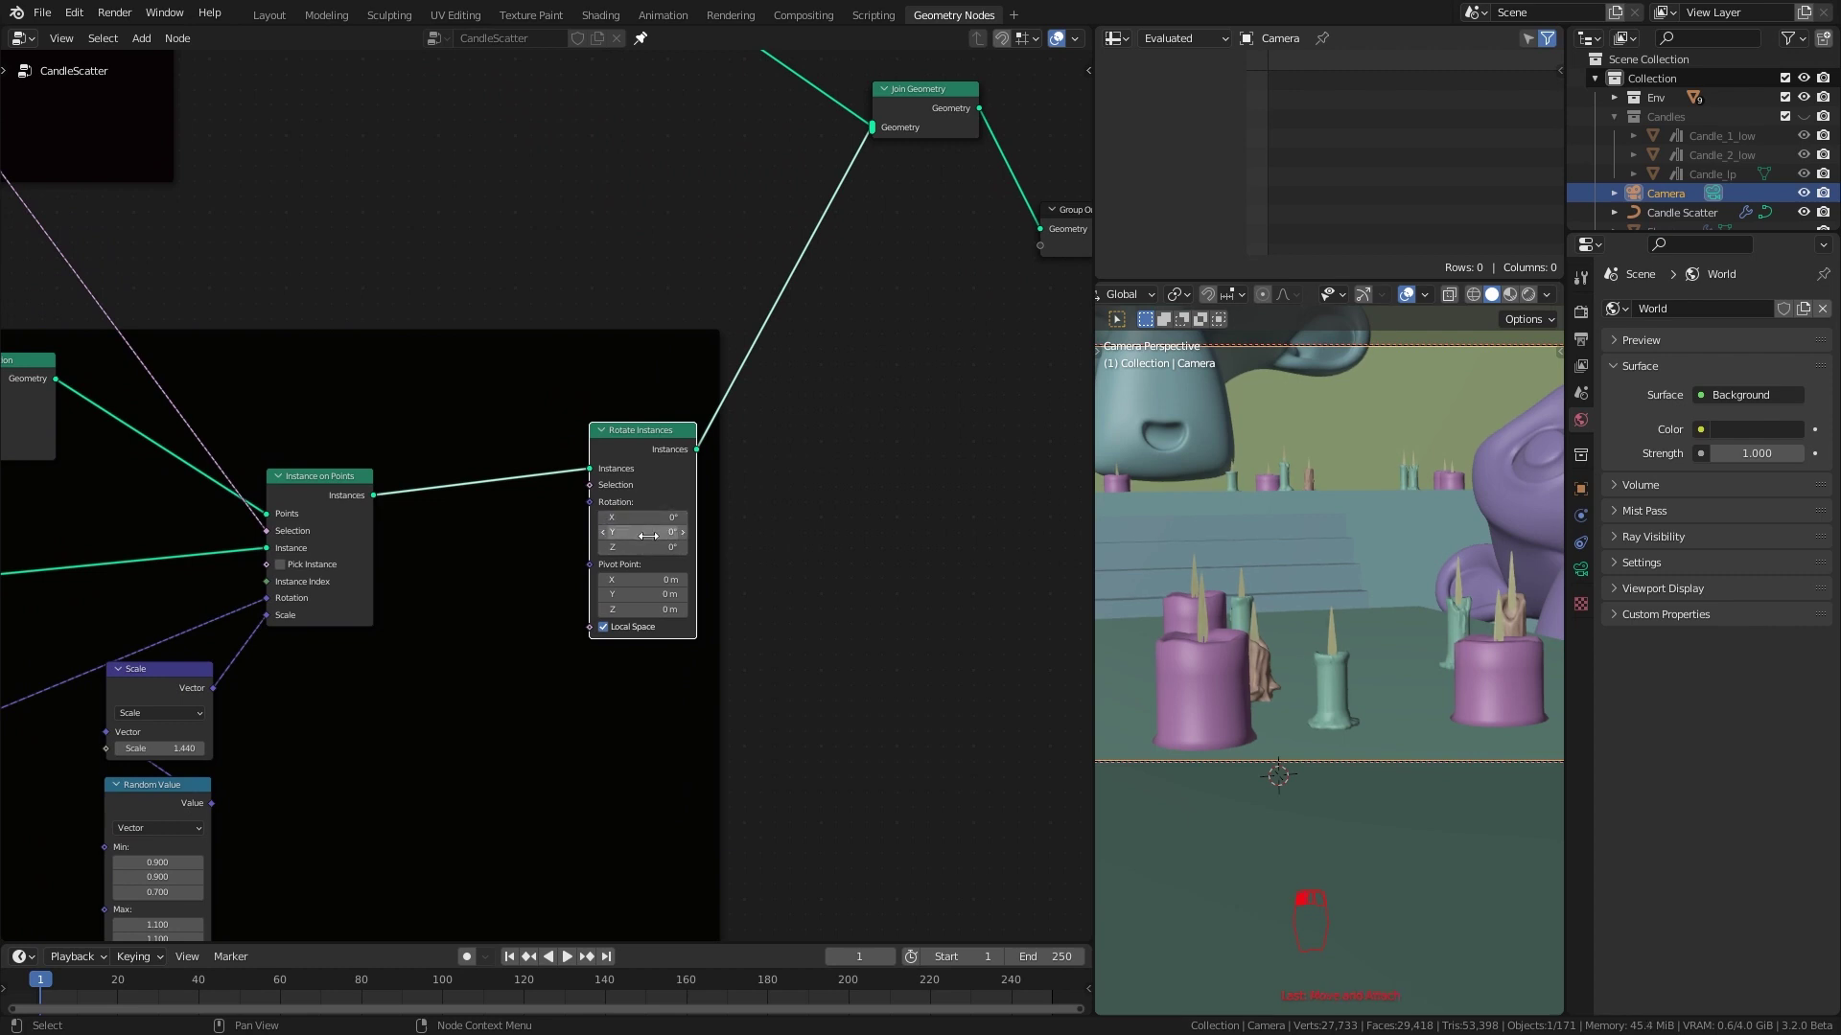
drag(643, 532, 668, 532)
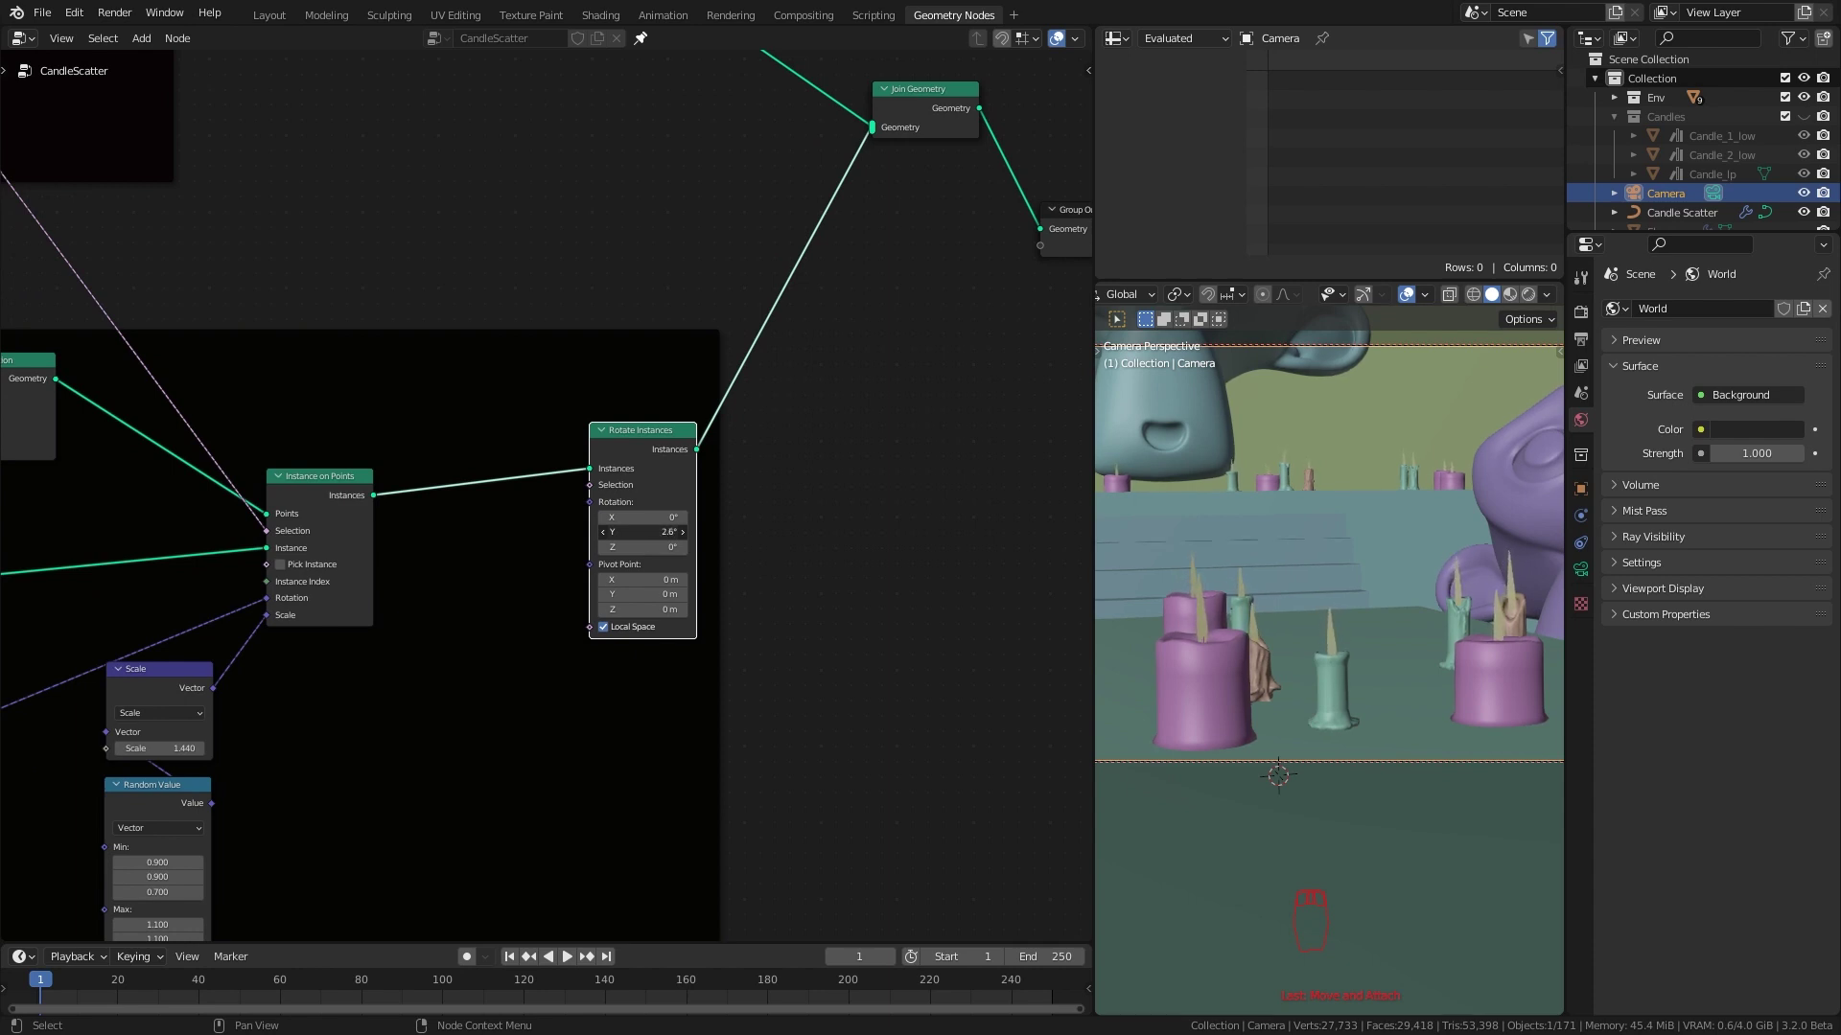
Add a Scene Time node in the Flames frame, to the right of the Random Value node
middle_drag(550, 654, 579, 515)
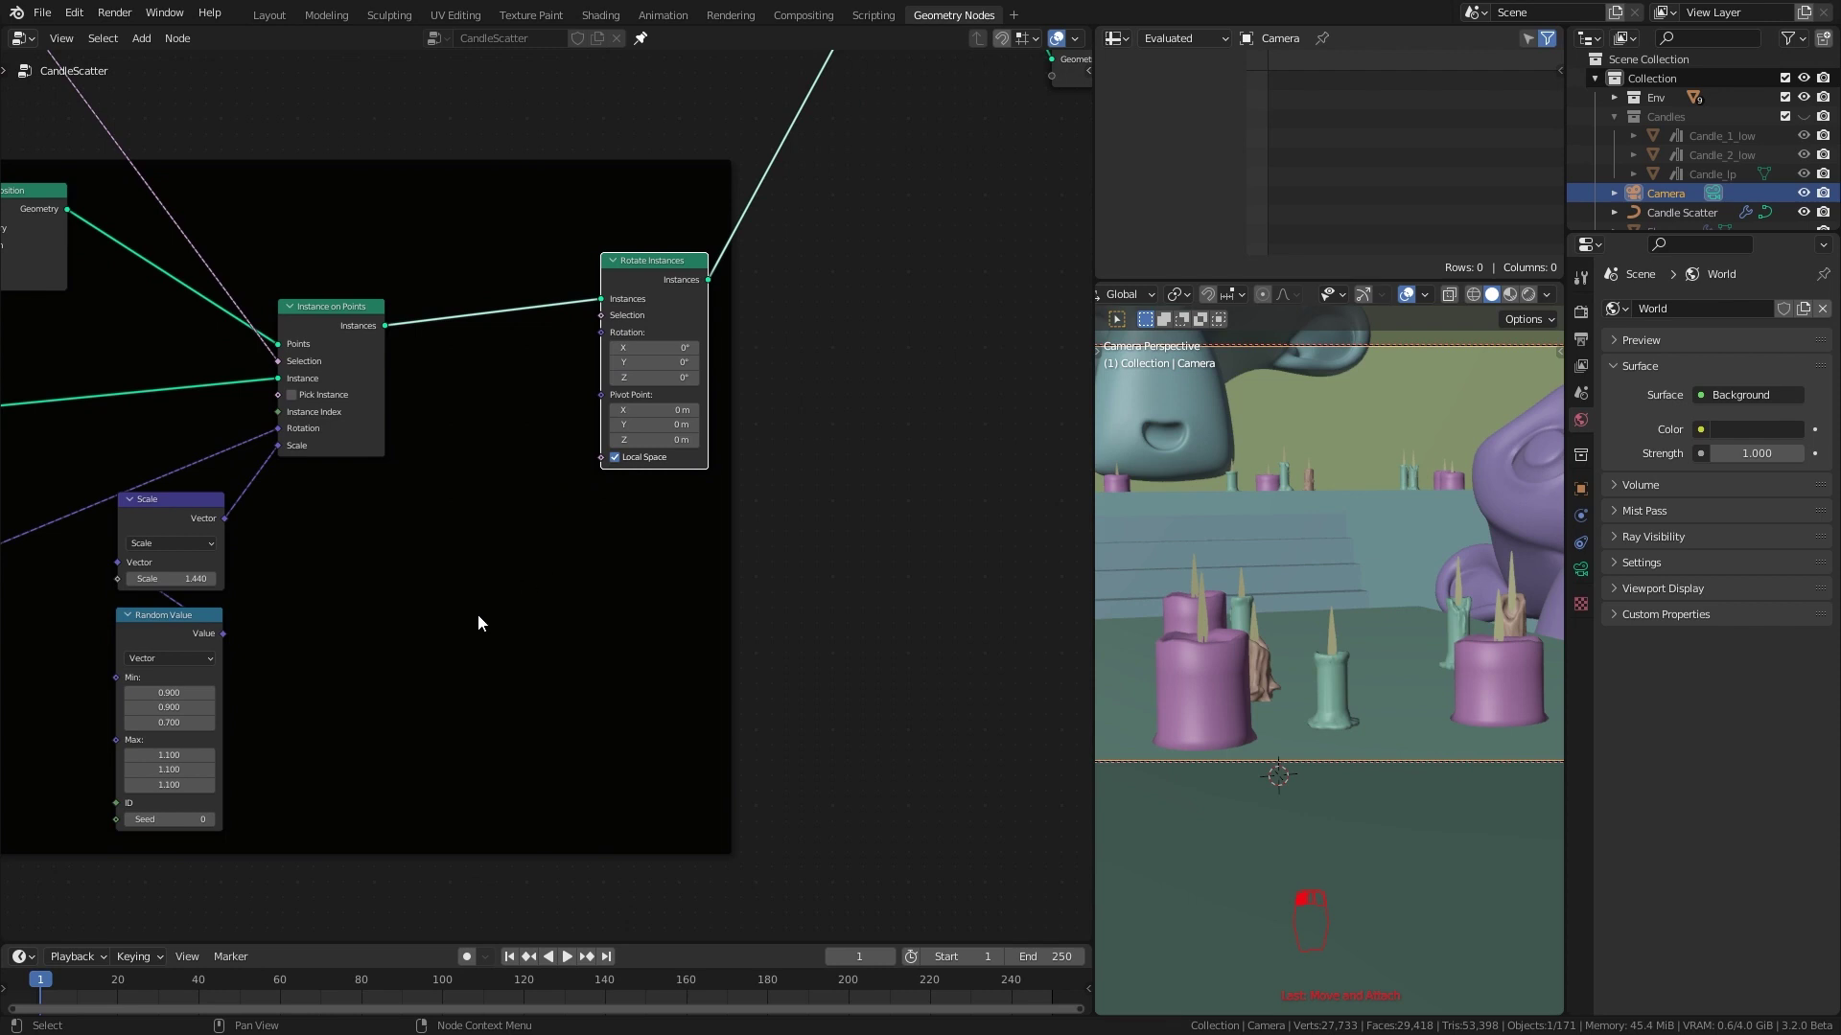
key(shift+a)
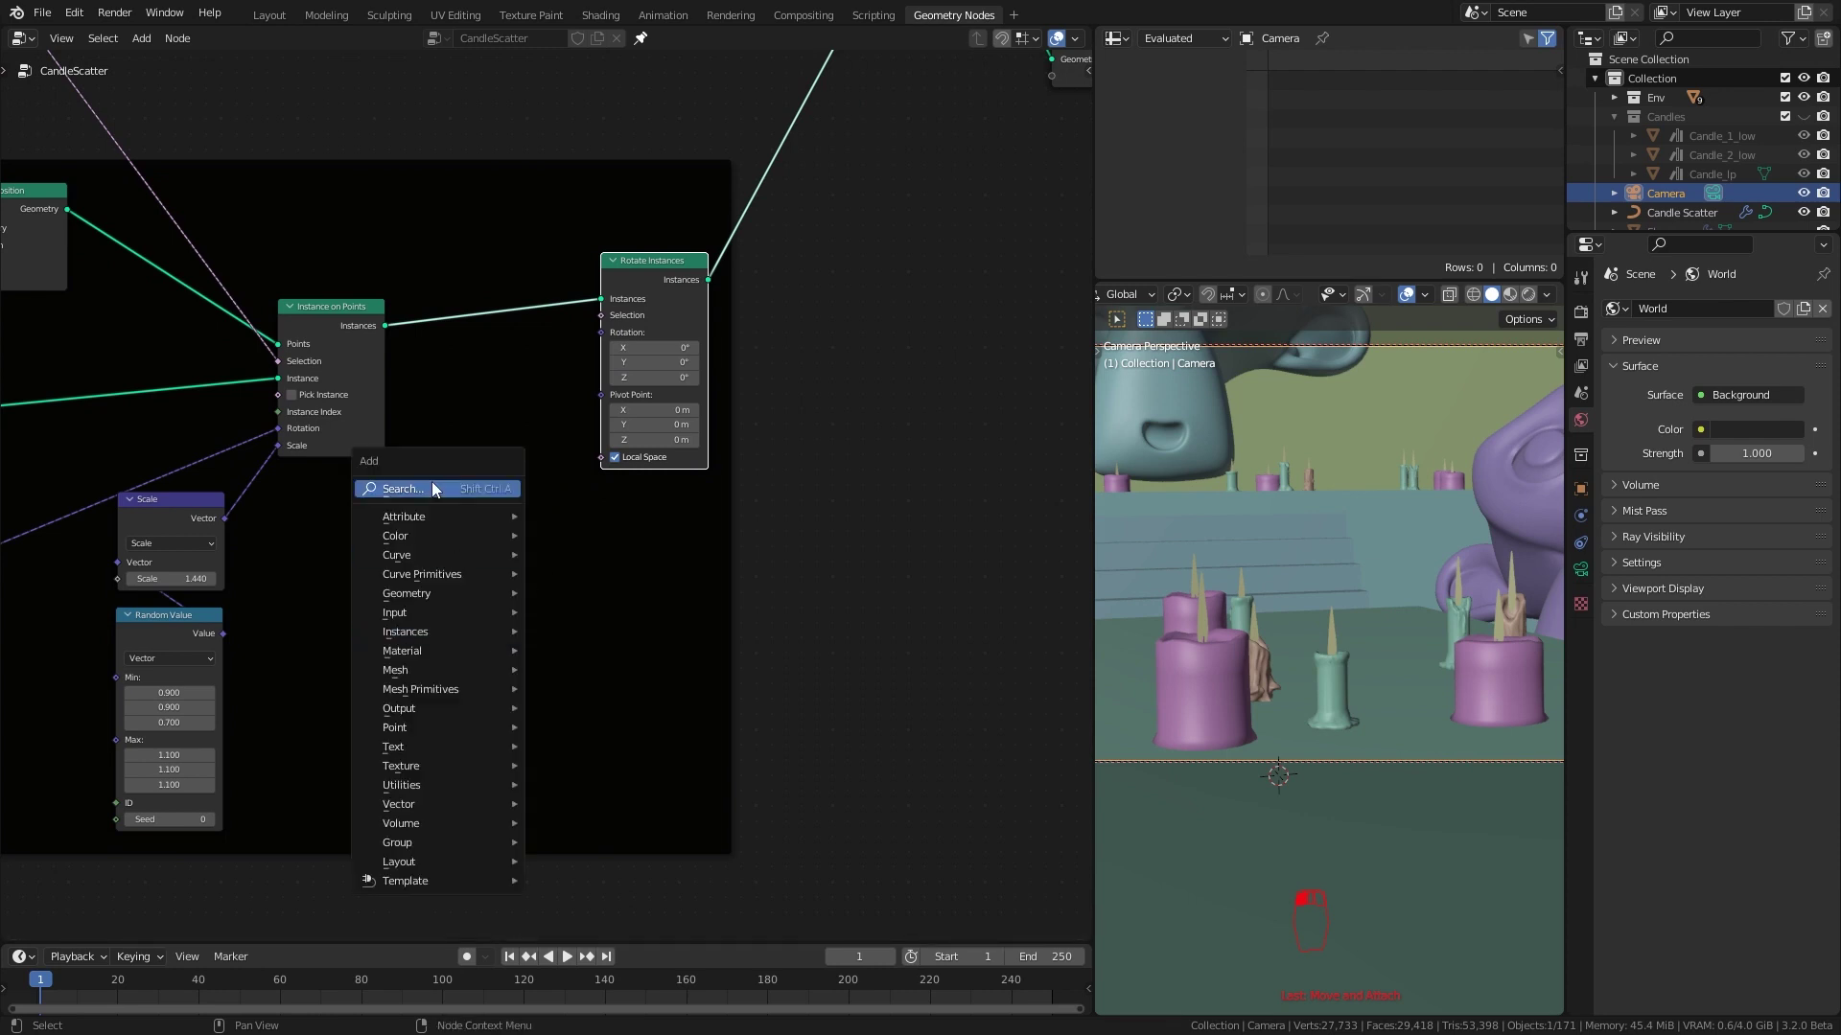
click(431, 481)
text(sce)
click(477, 516)
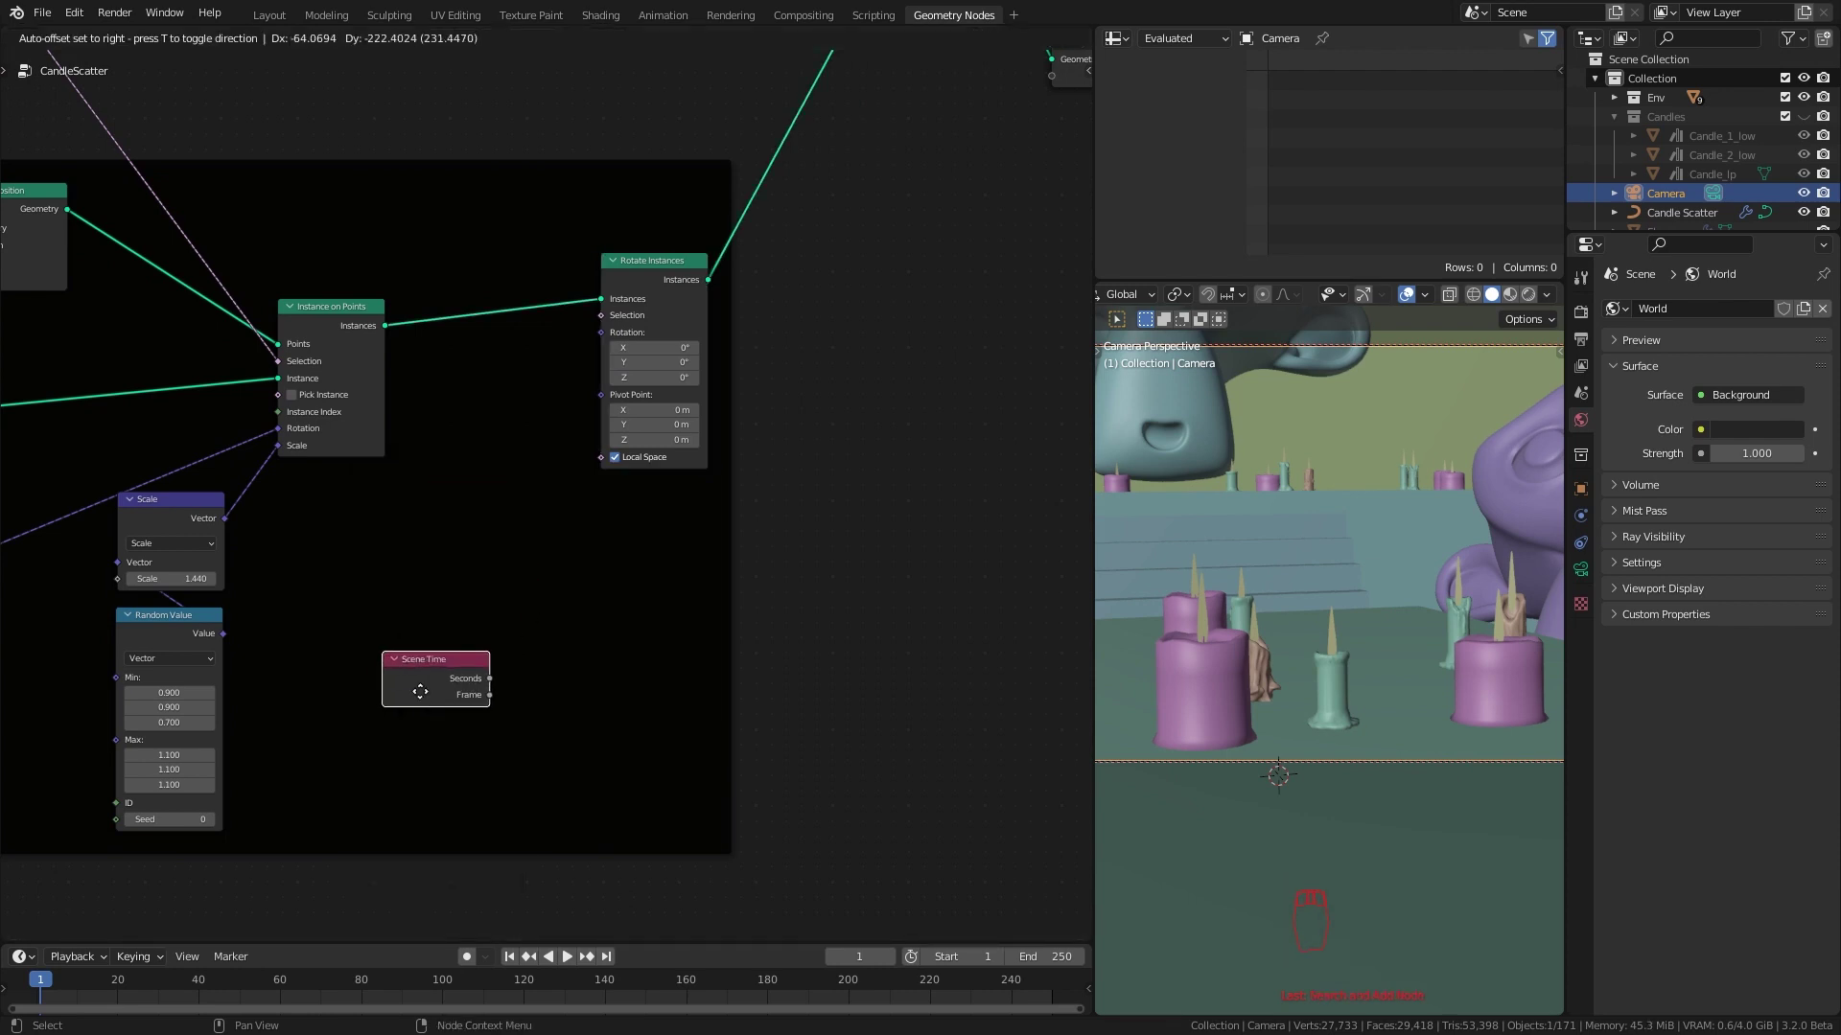
click(381, 699)
drag(440, 688, 489, 640)
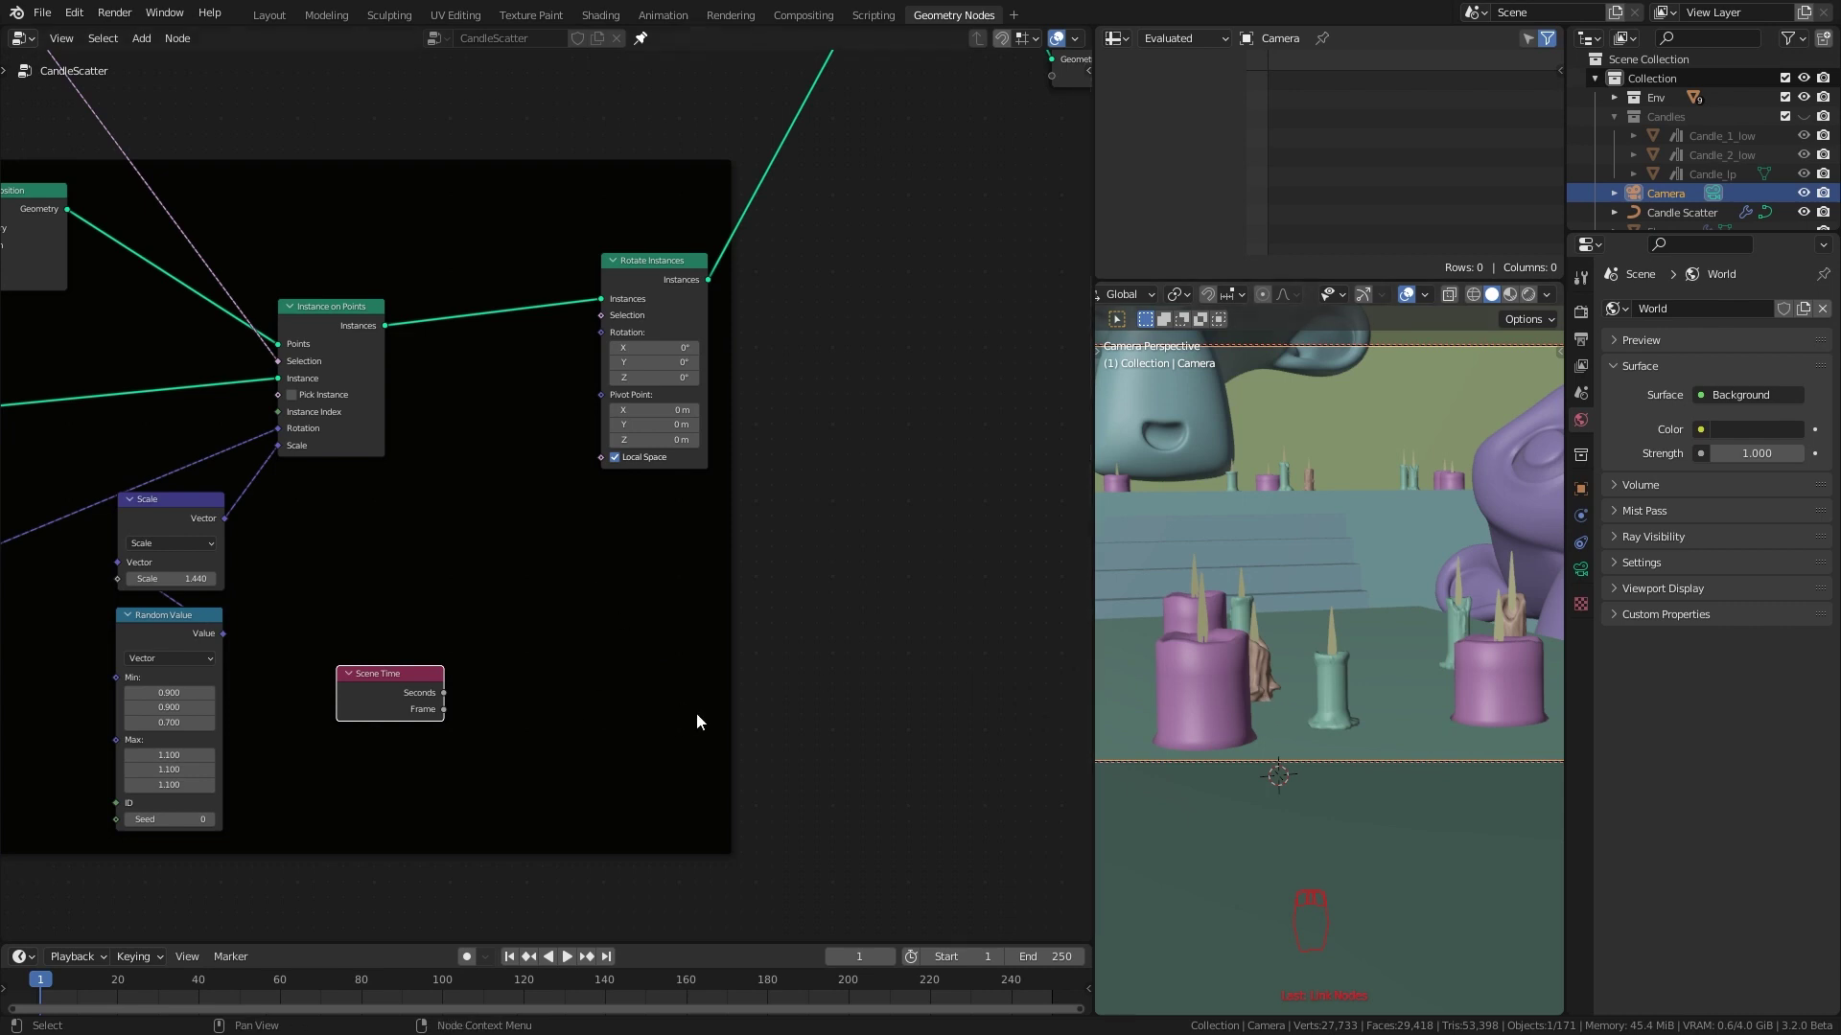
Feed the Scene Time node's Seconds into a new Math node set to Sine, and place the two nodes close together
drag(443, 692, 547, 660)
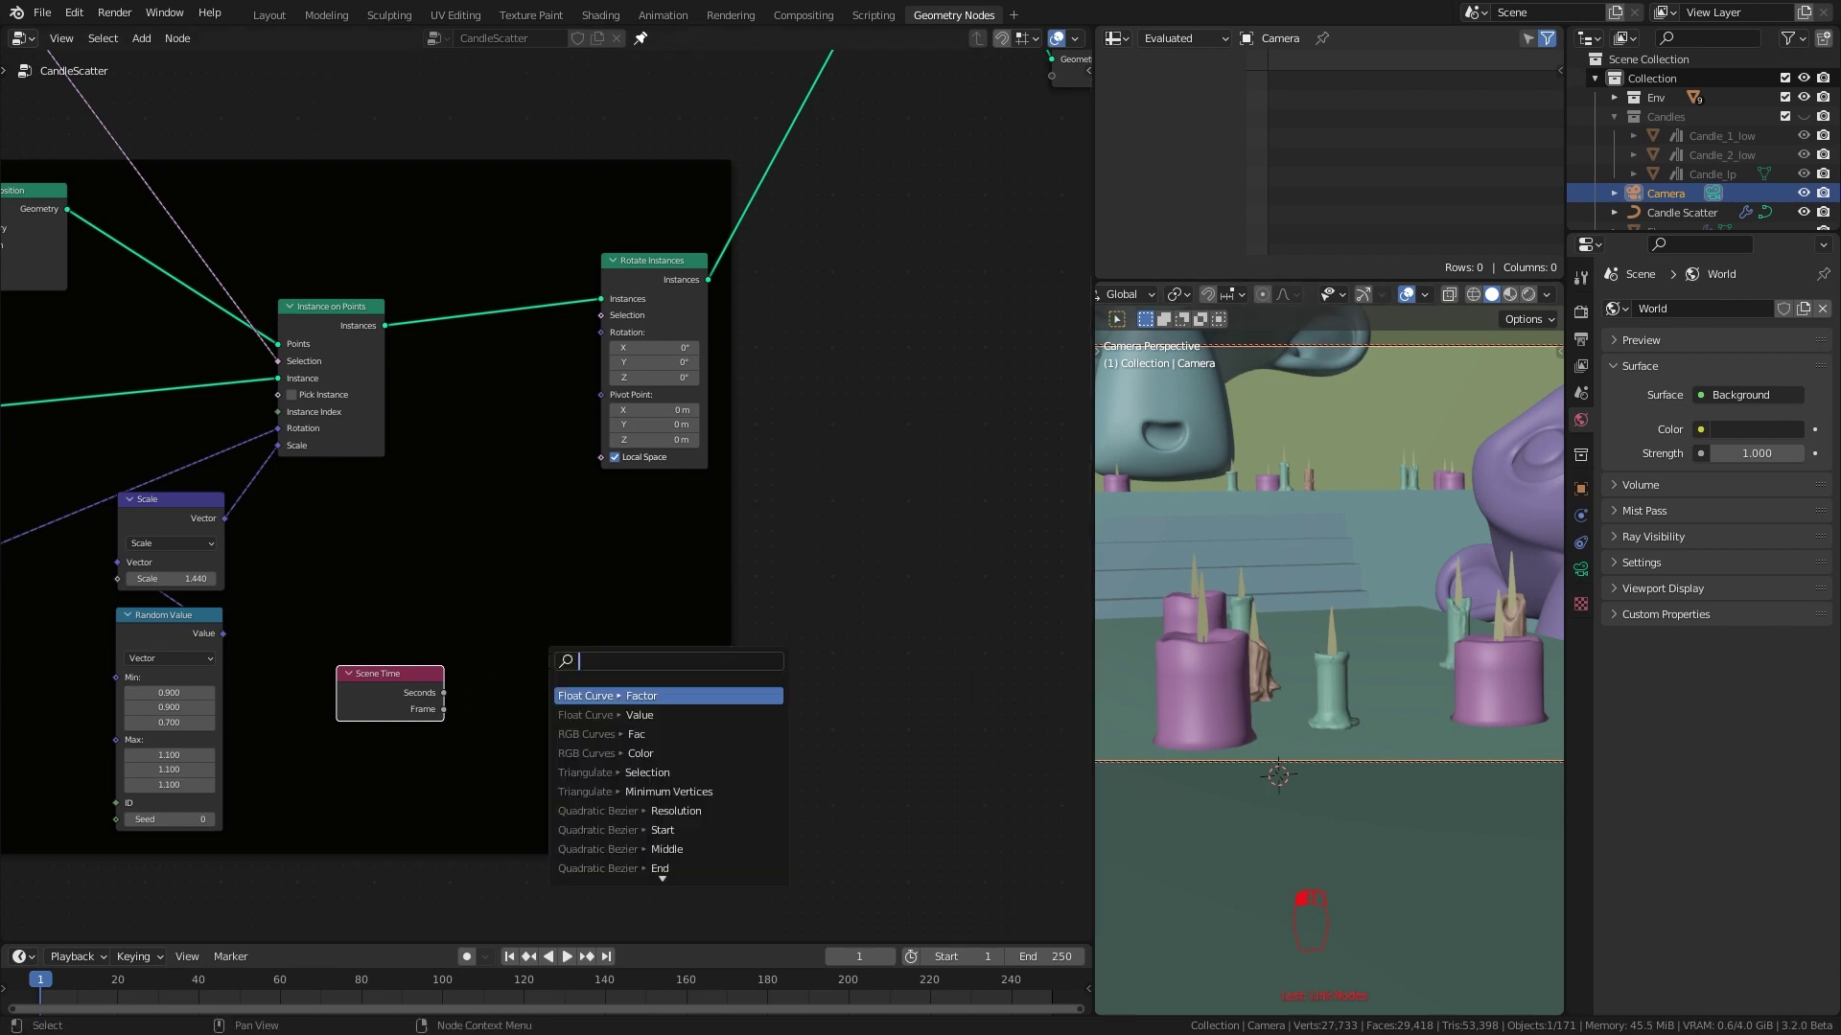
text(sin)
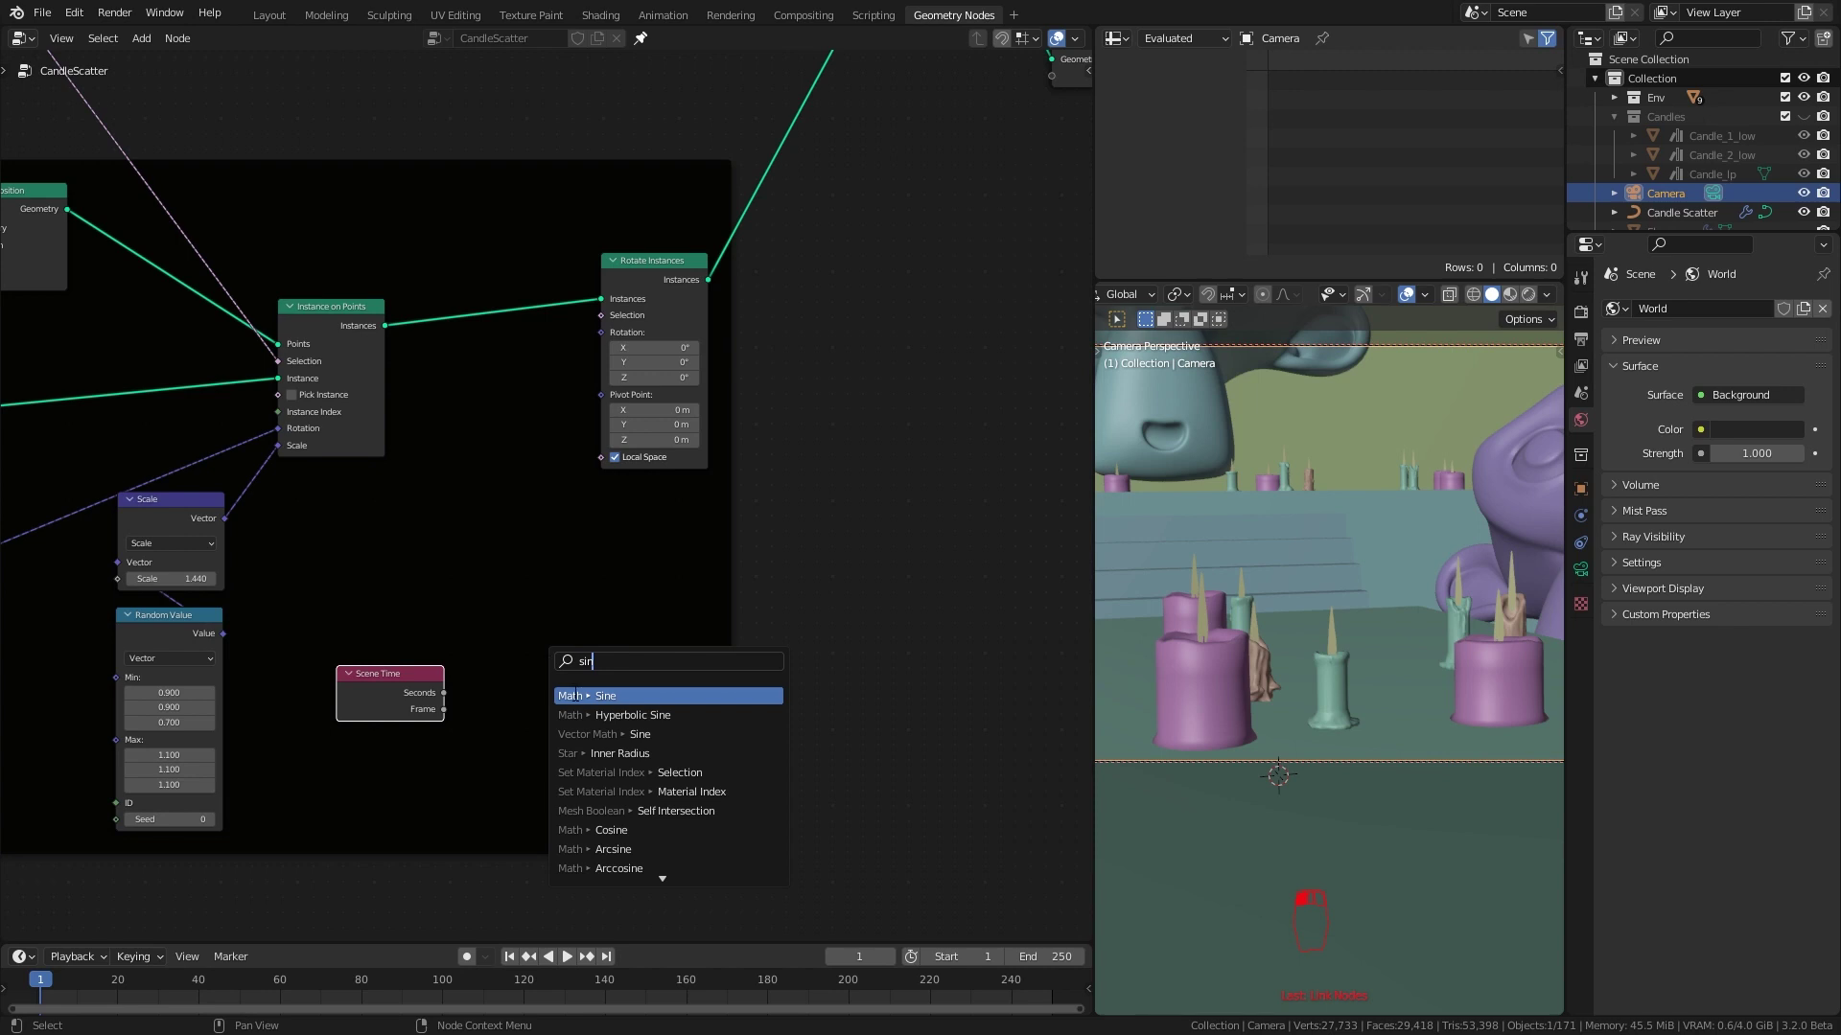
click(577, 695)
click(393, 688)
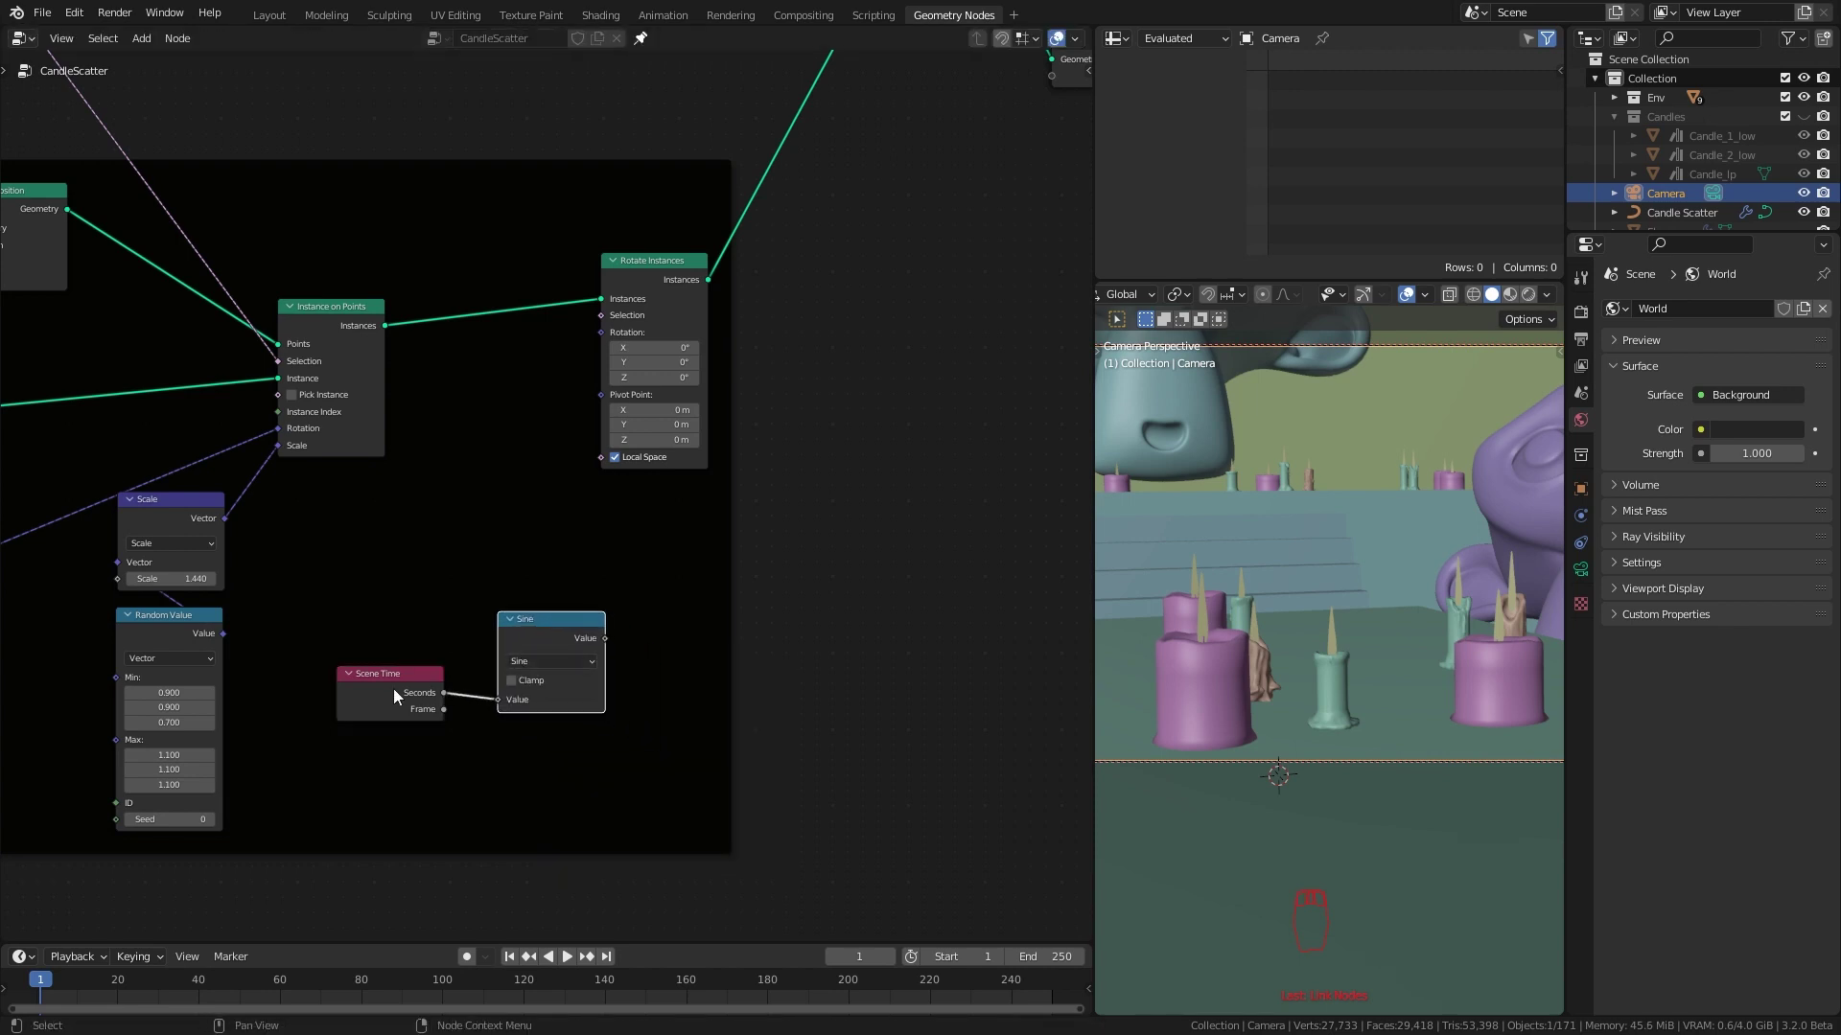
drag(393, 688, 390, 694)
drag(533, 632, 494, 628)
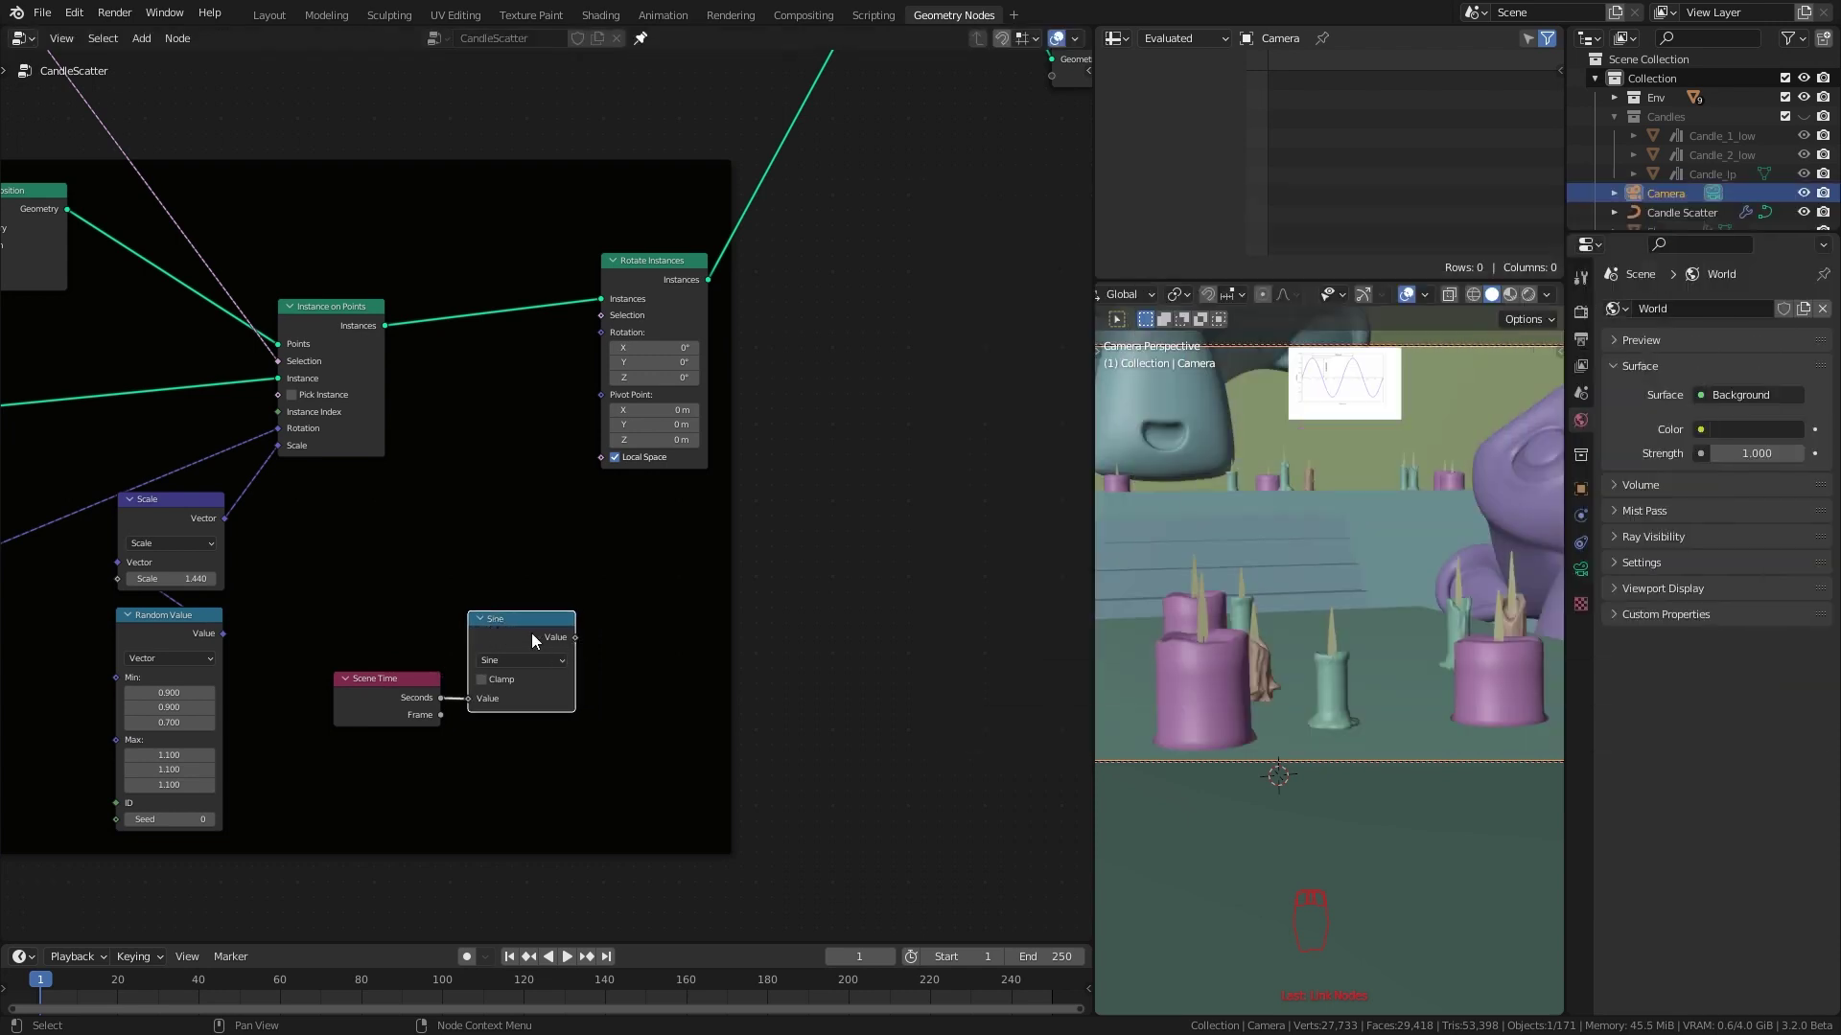
Add a Float Random Value node above the Sine node, with Min -0.700 and Max 0.700
key(shift+a)
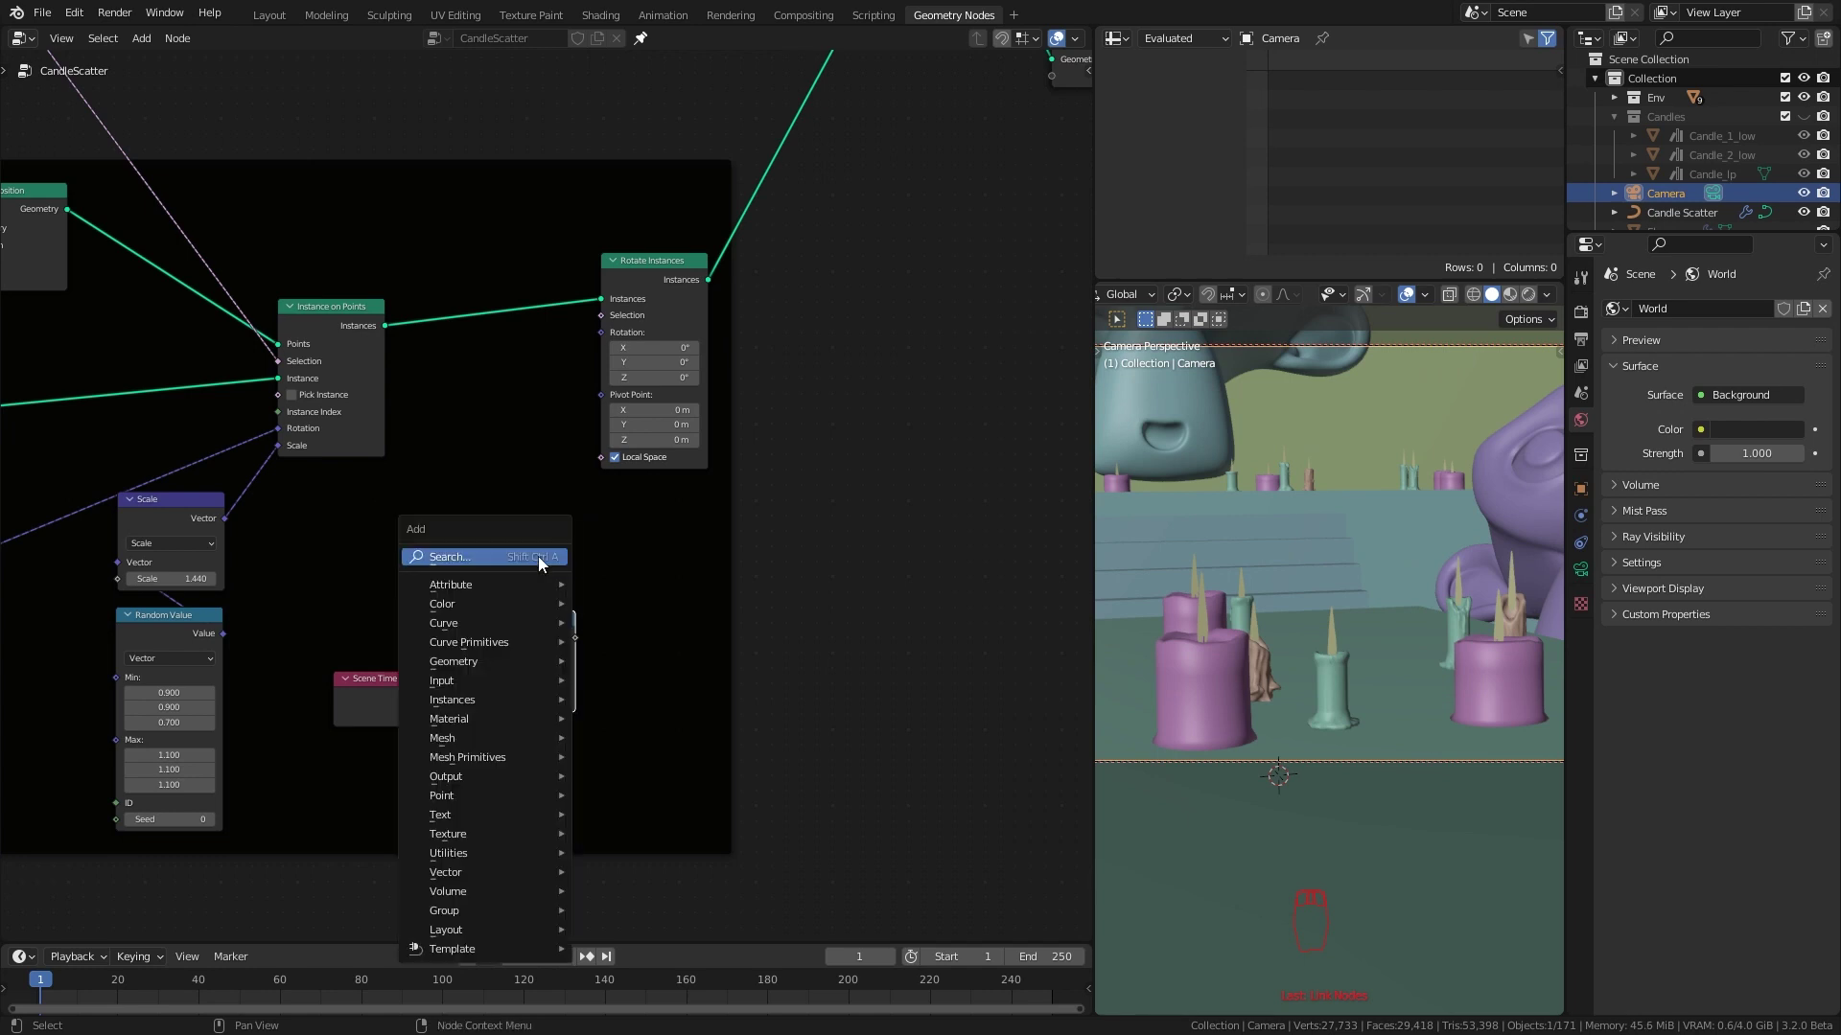
click(538, 556)
text(rand)
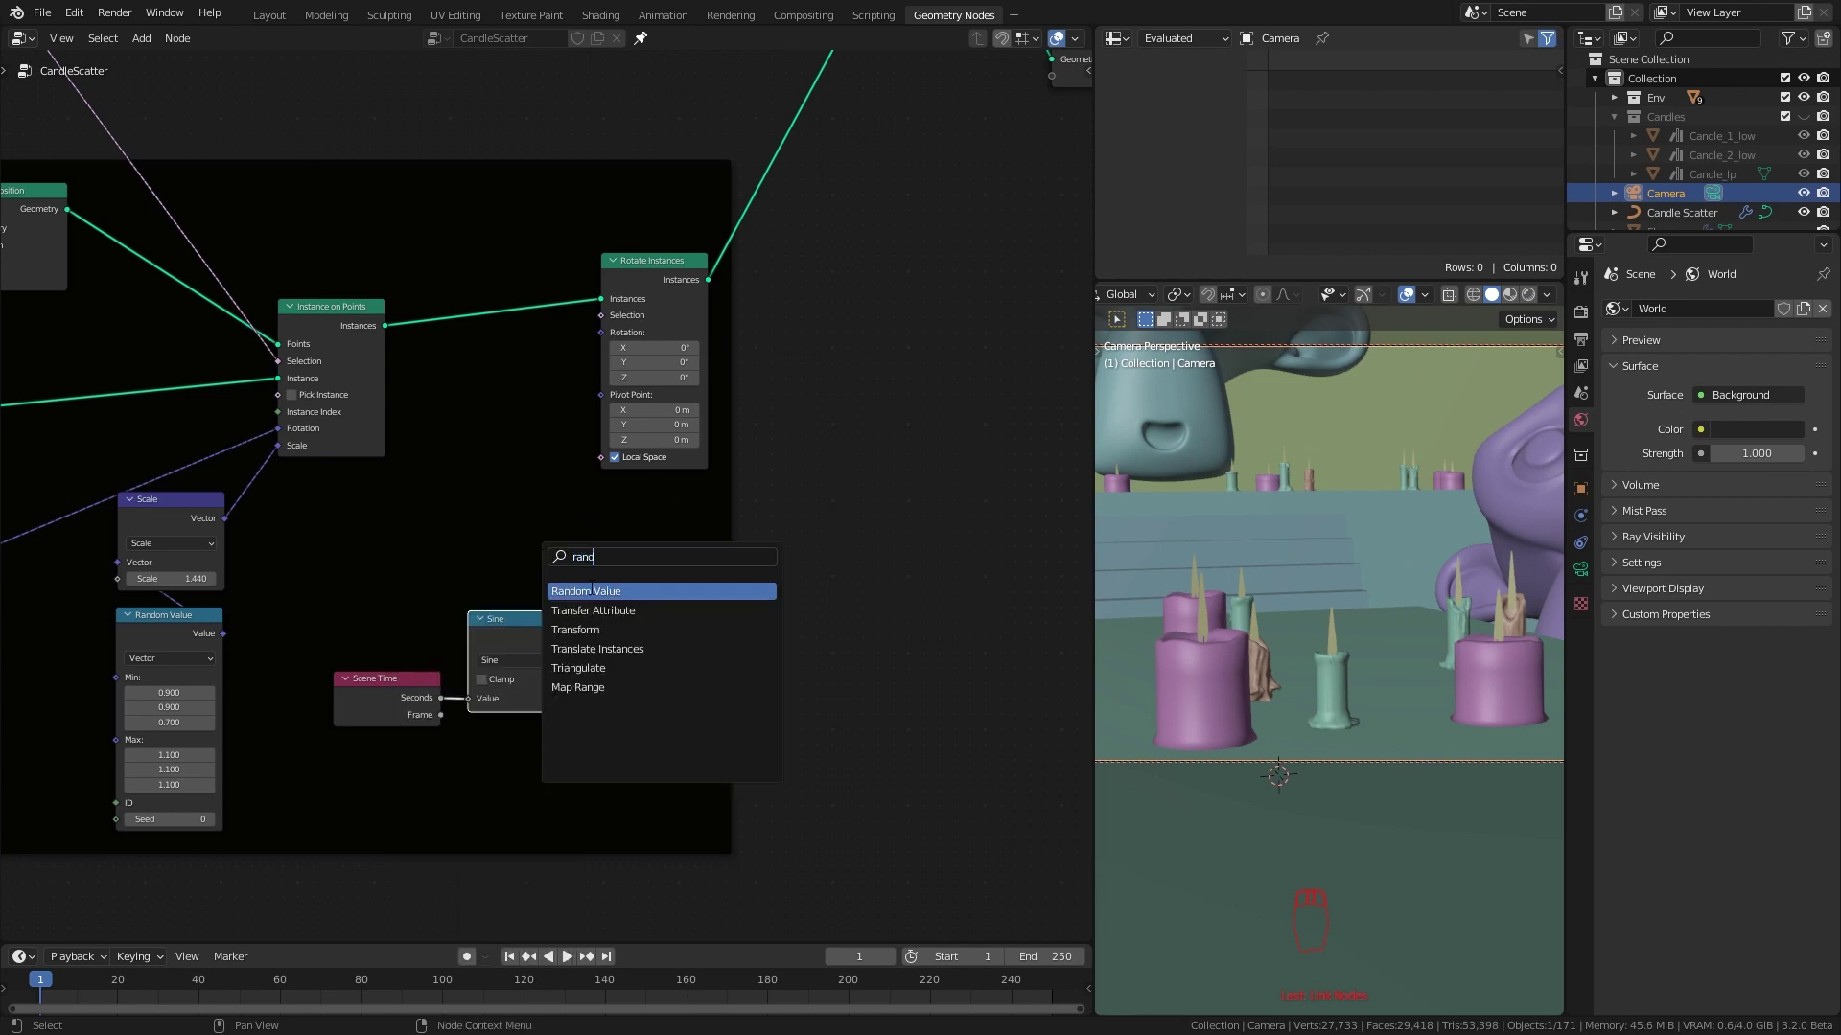
key(Return)
click(518, 539)
drag(390, 706, 389, 747)
drag(501, 682, 502, 695)
drag(515, 517, 514, 545)
scroll(527, 558, up, 1)
click(540, 577)
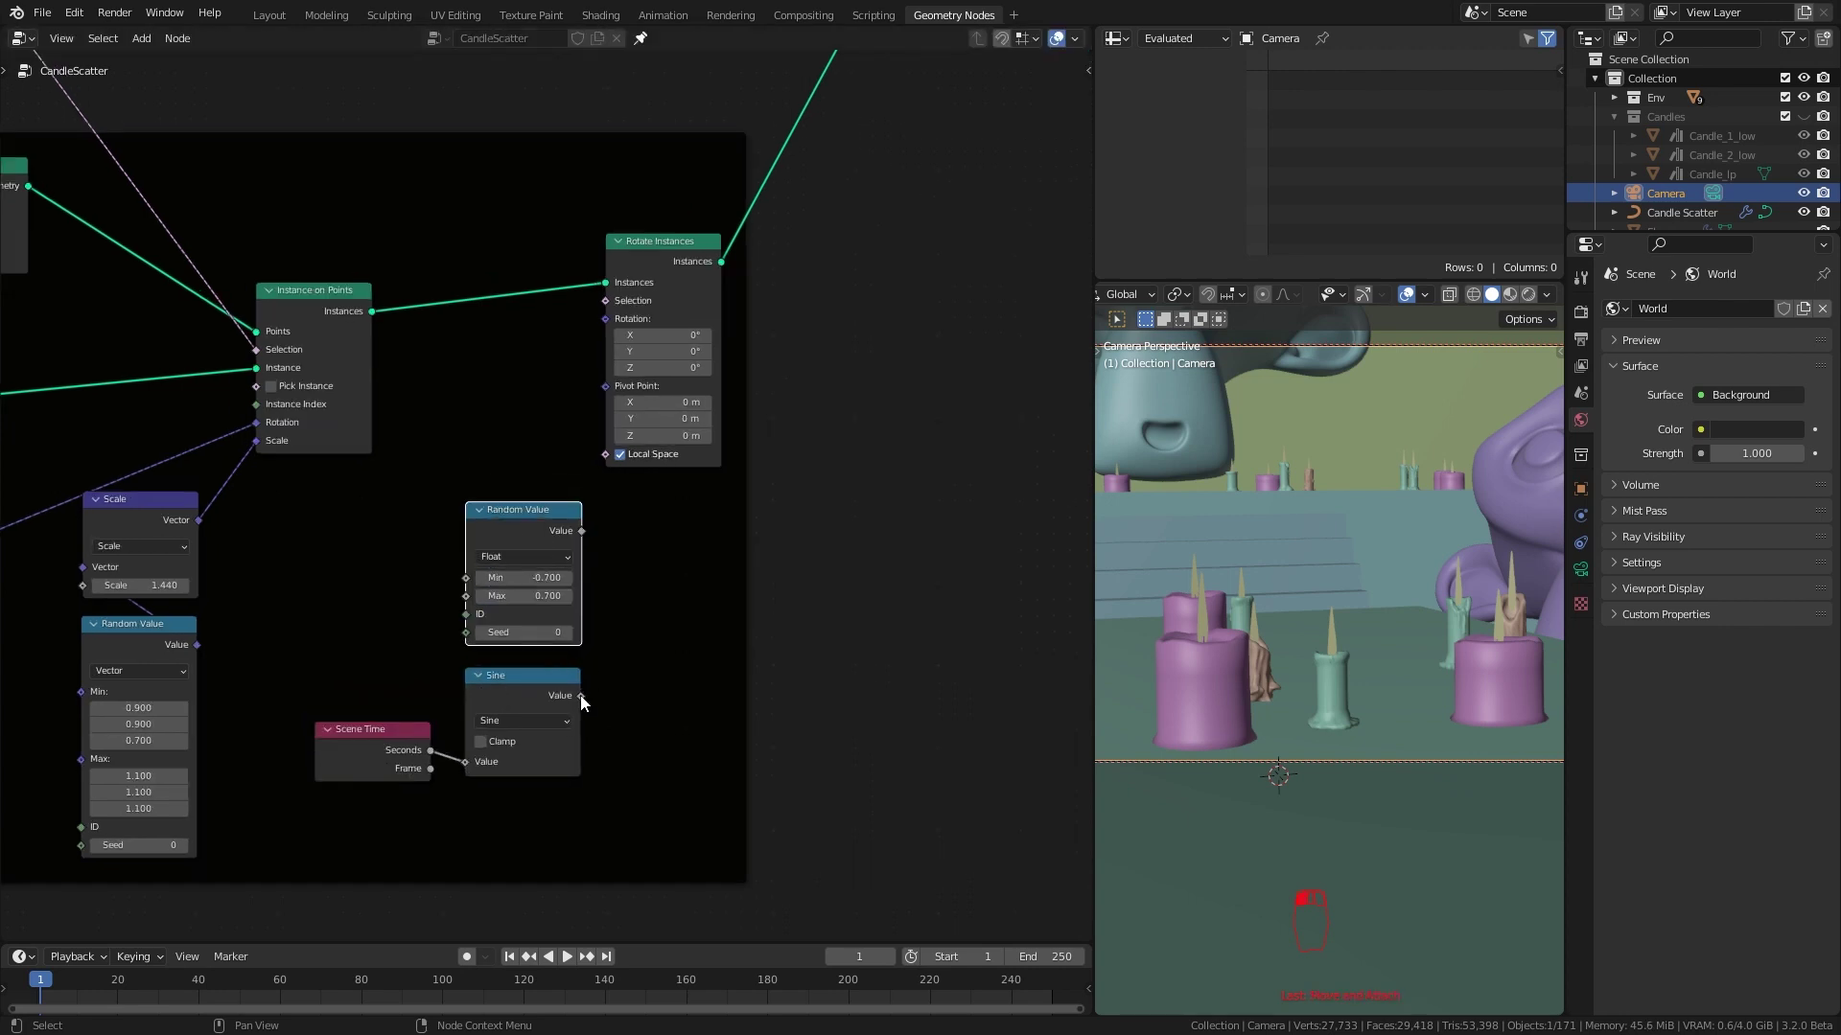
Multiply the new Random Value output by the Sine output with a Math Multiply node
drag(581, 533, 652, 589)
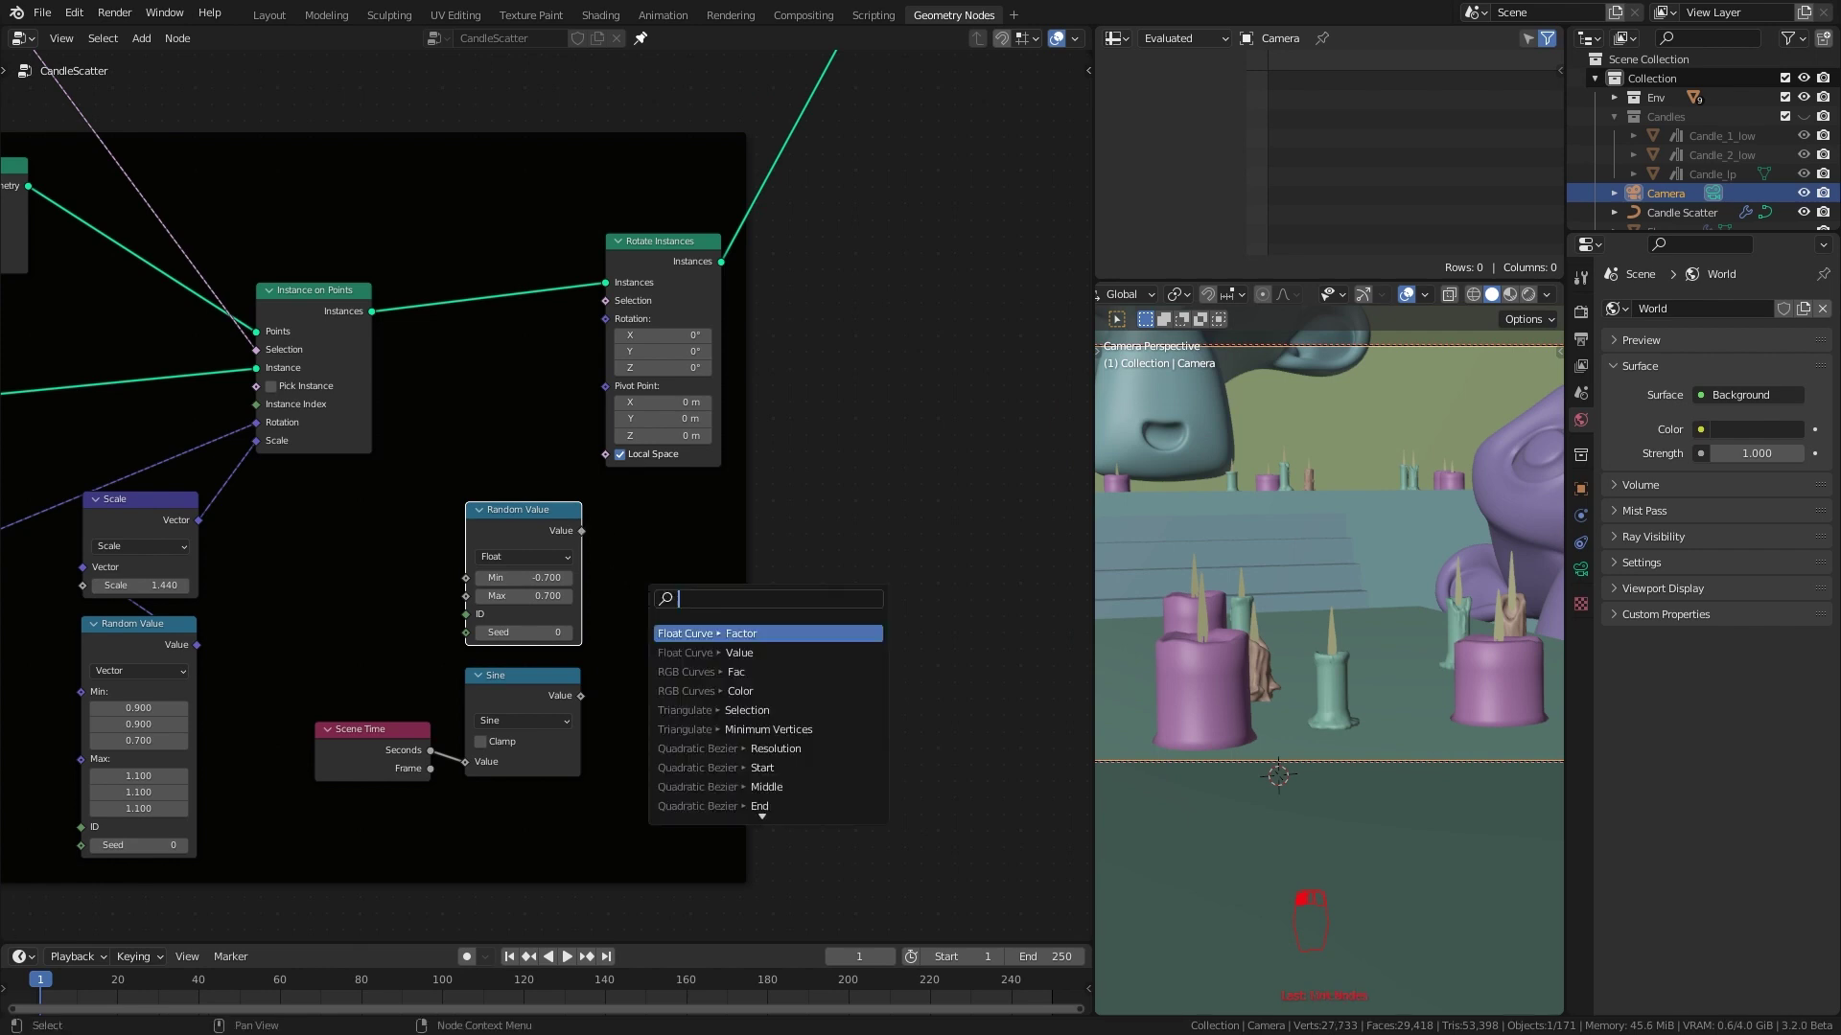
text(mul)
click(717, 634)
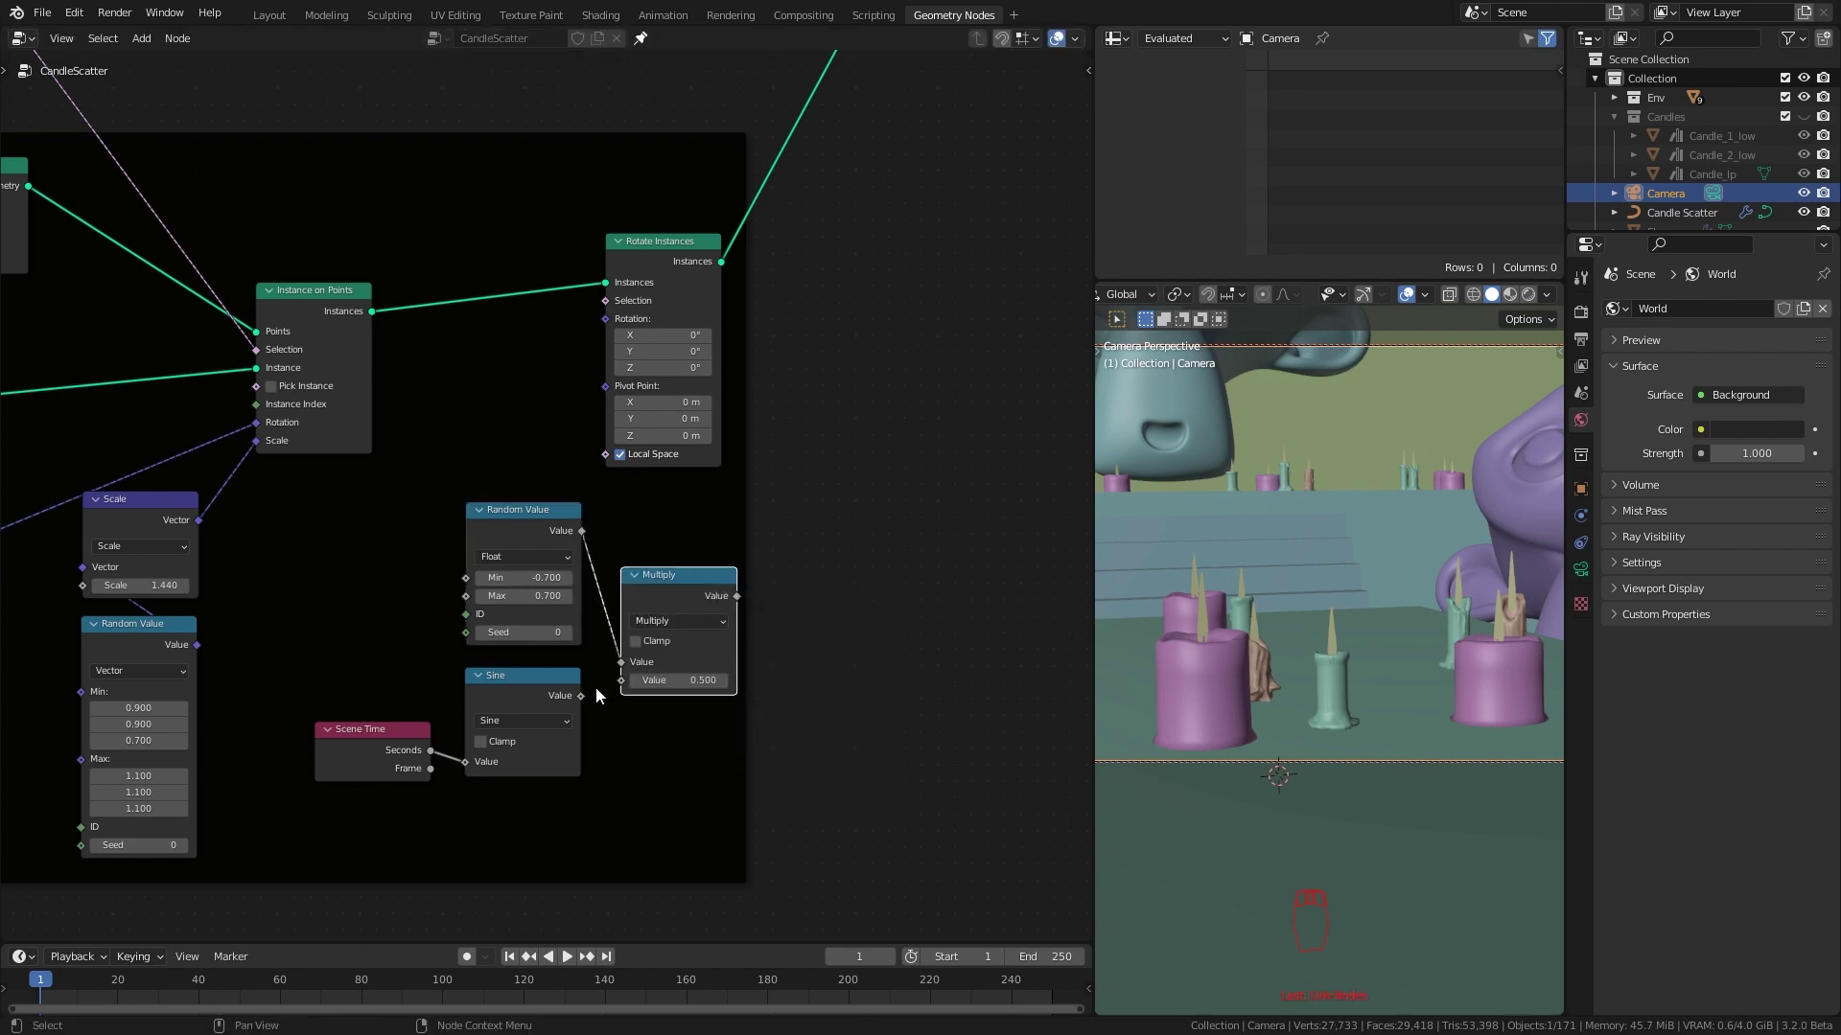
drag(604, 684, 620, 680)
drag(514, 522, 742, 517)
Feed the Multiply result into a Combine XYZ node's Y, link its Vector to Rotate Instances' Rotation, and align Rotate Instances above it
drag(736, 596, 808, 504)
text(xyz)
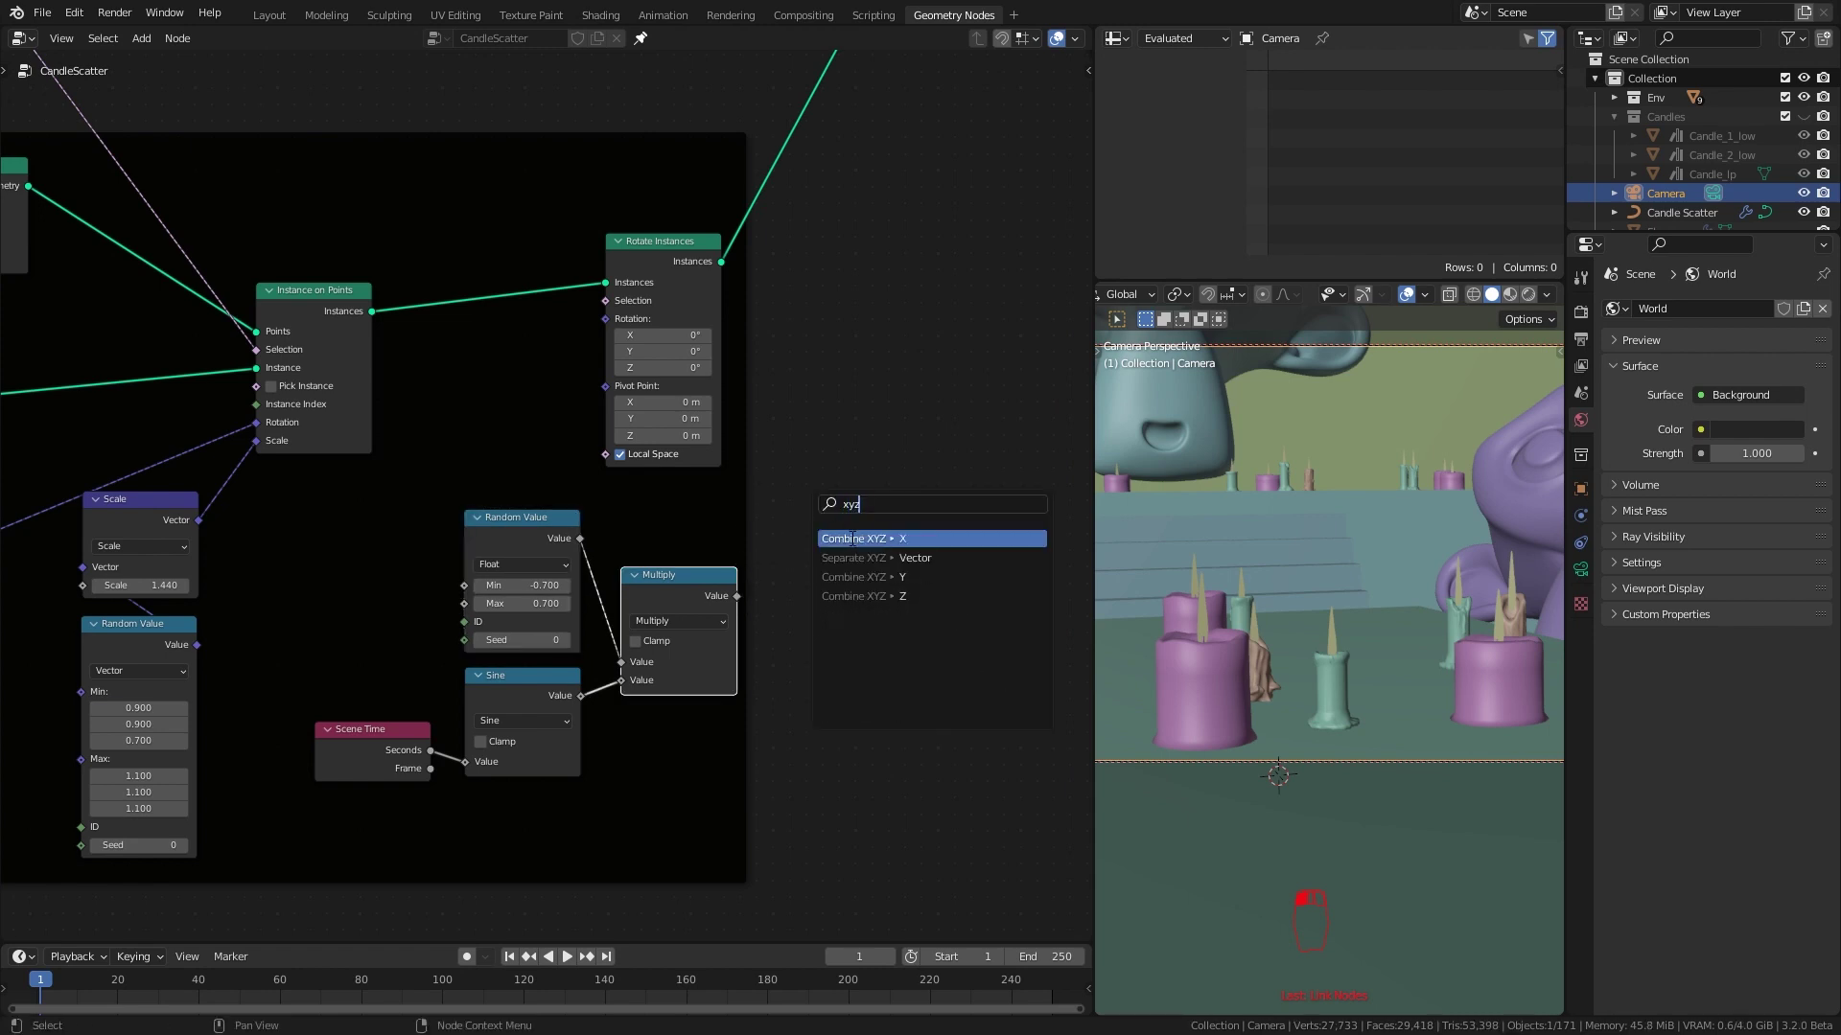
click(852, 576)
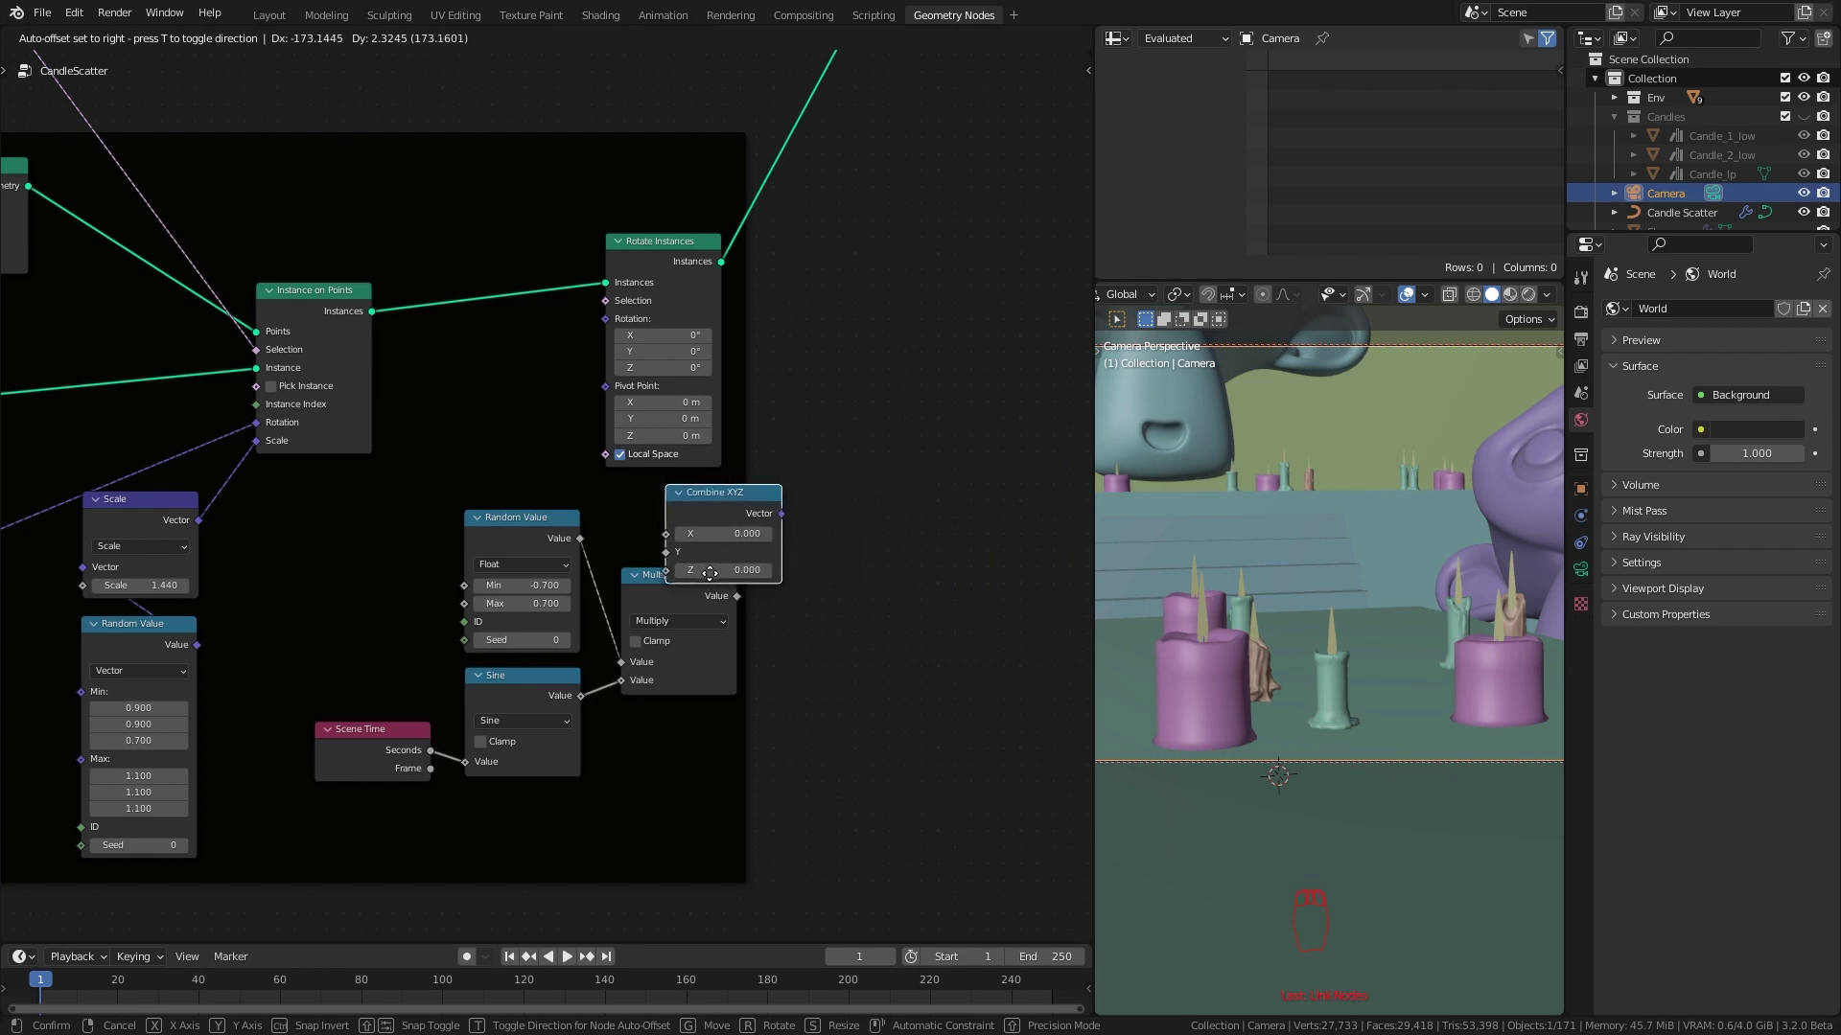
click(679, 578)
drag(688, 515, 597, 319)
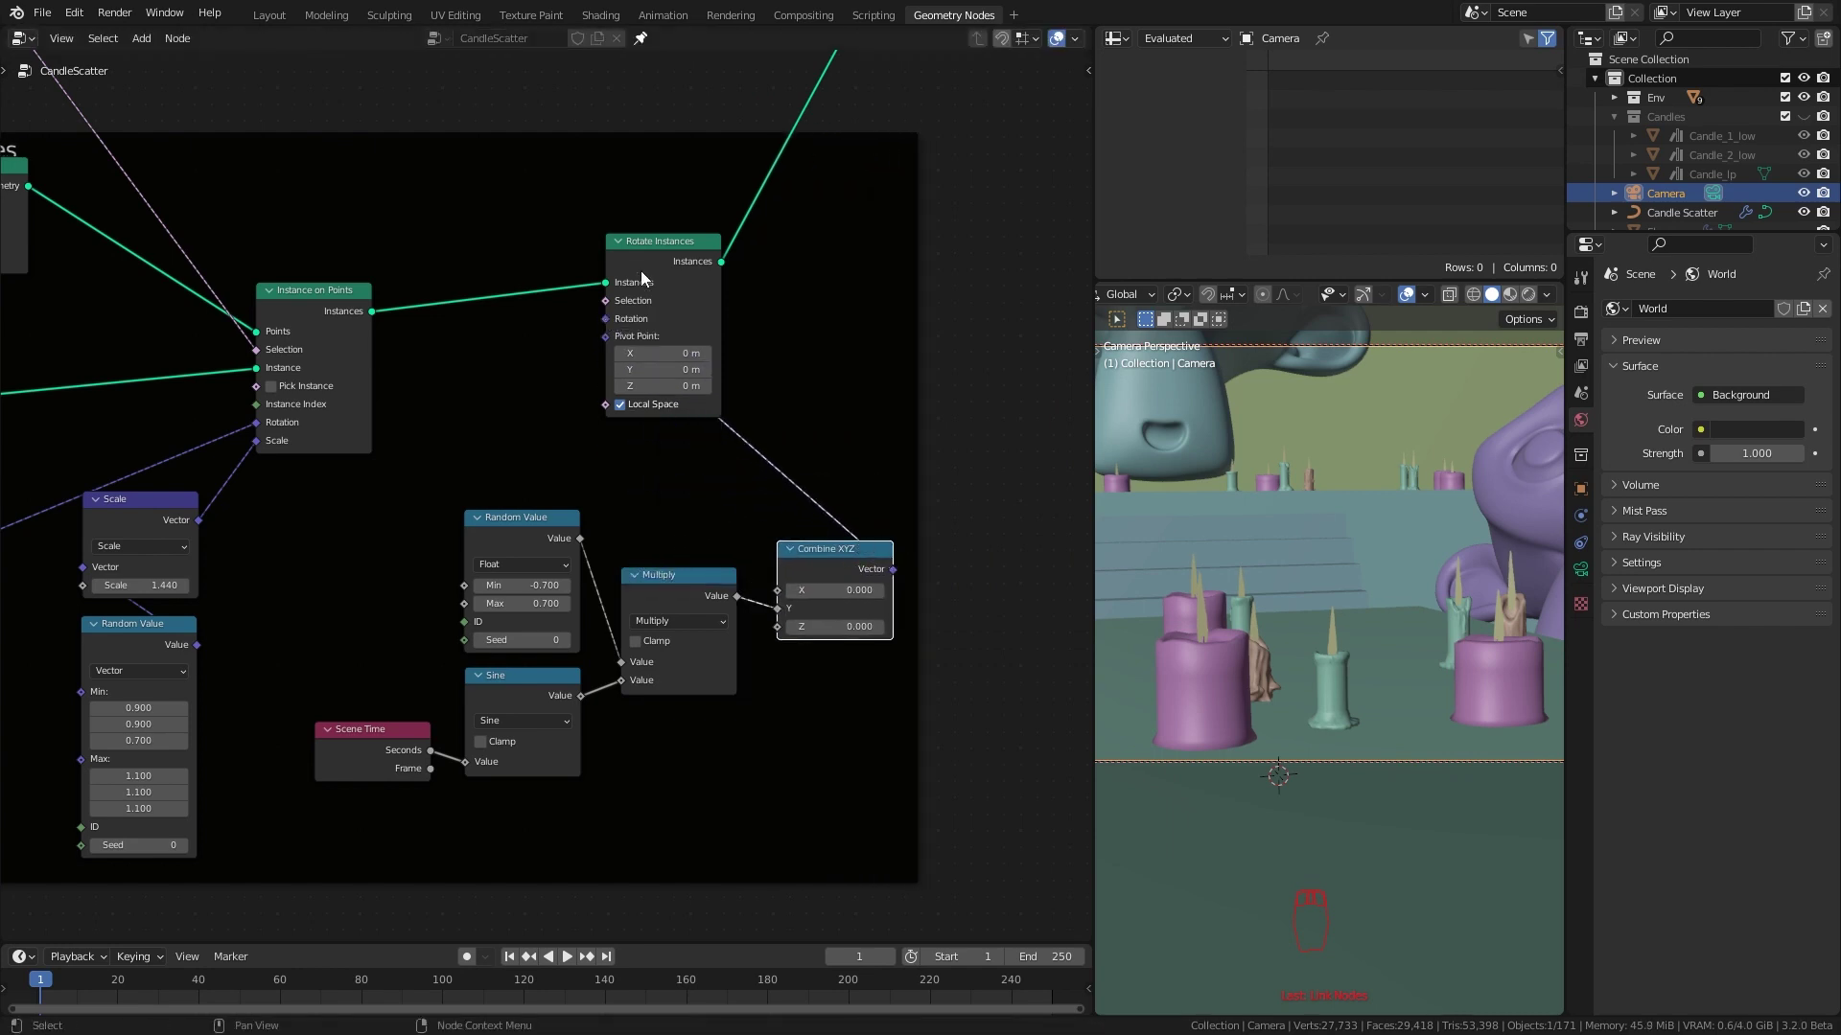
drag(641, 278, 810, 276)
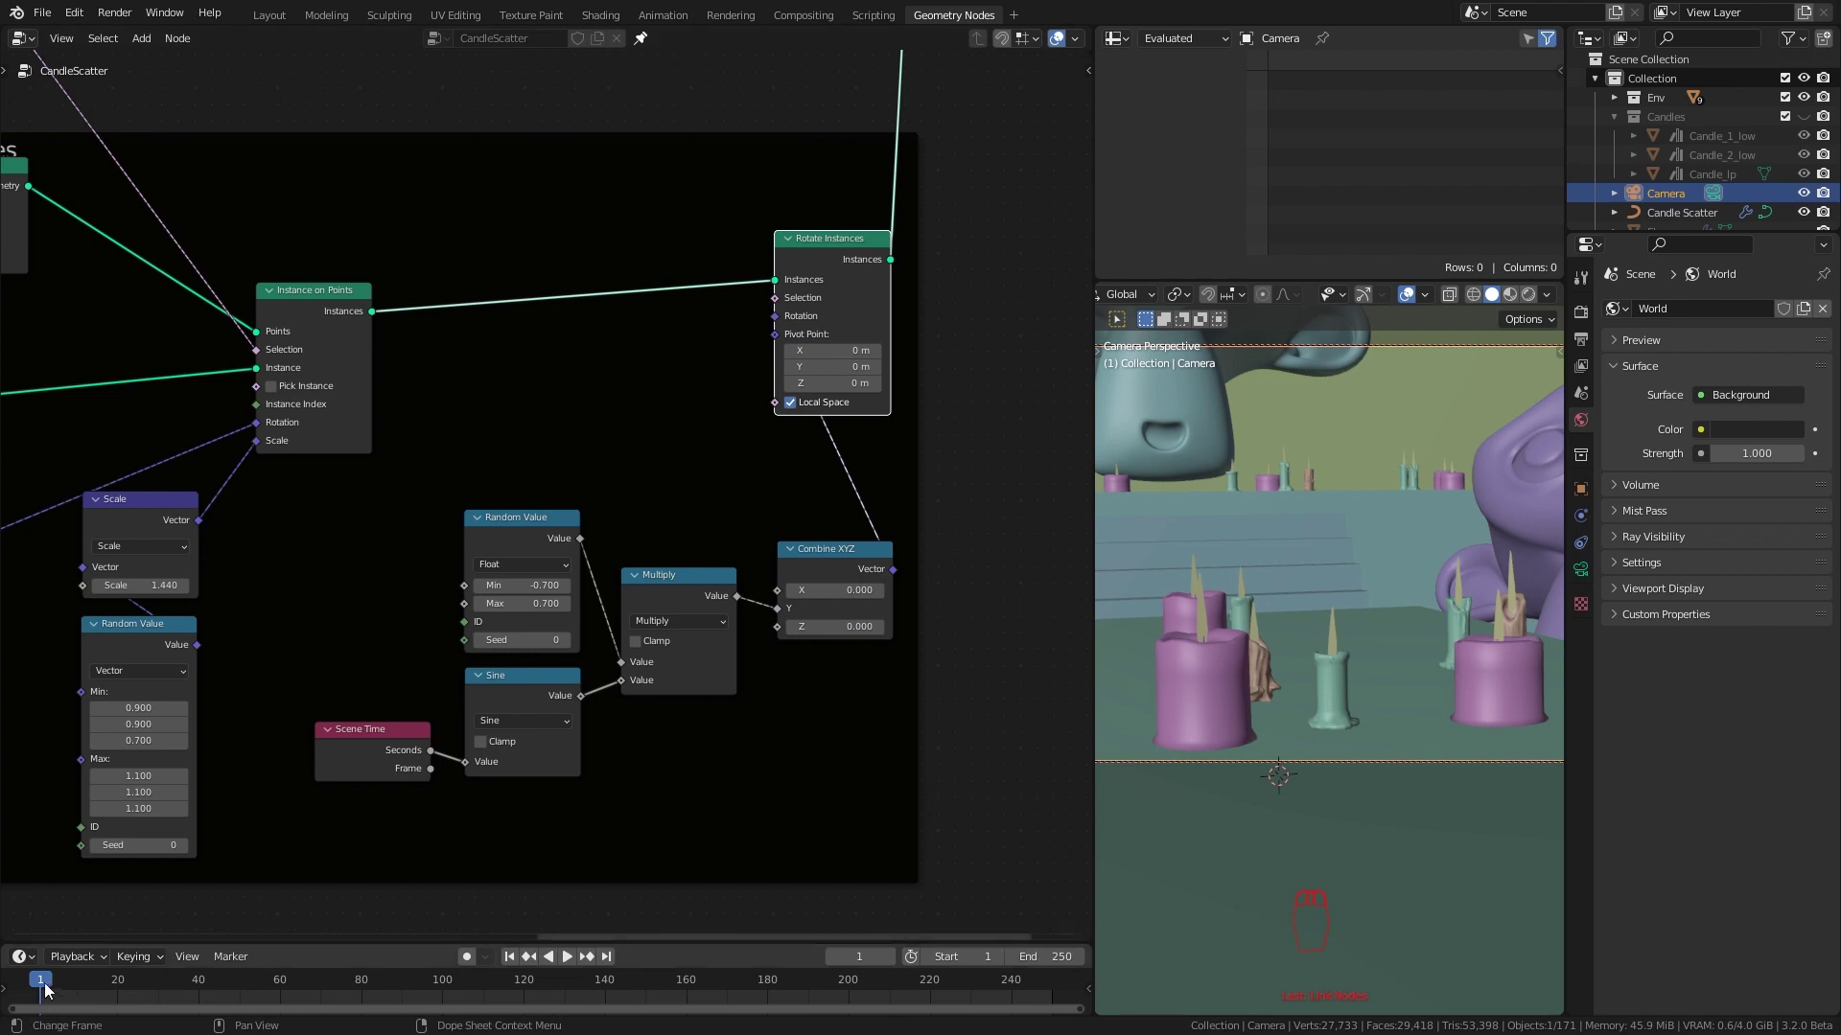
Set the Float Random Value node's Min to -0.070 and Max to 0.150, previewing the flame sway along the timeline
drag(259, 987, 361, 1031)
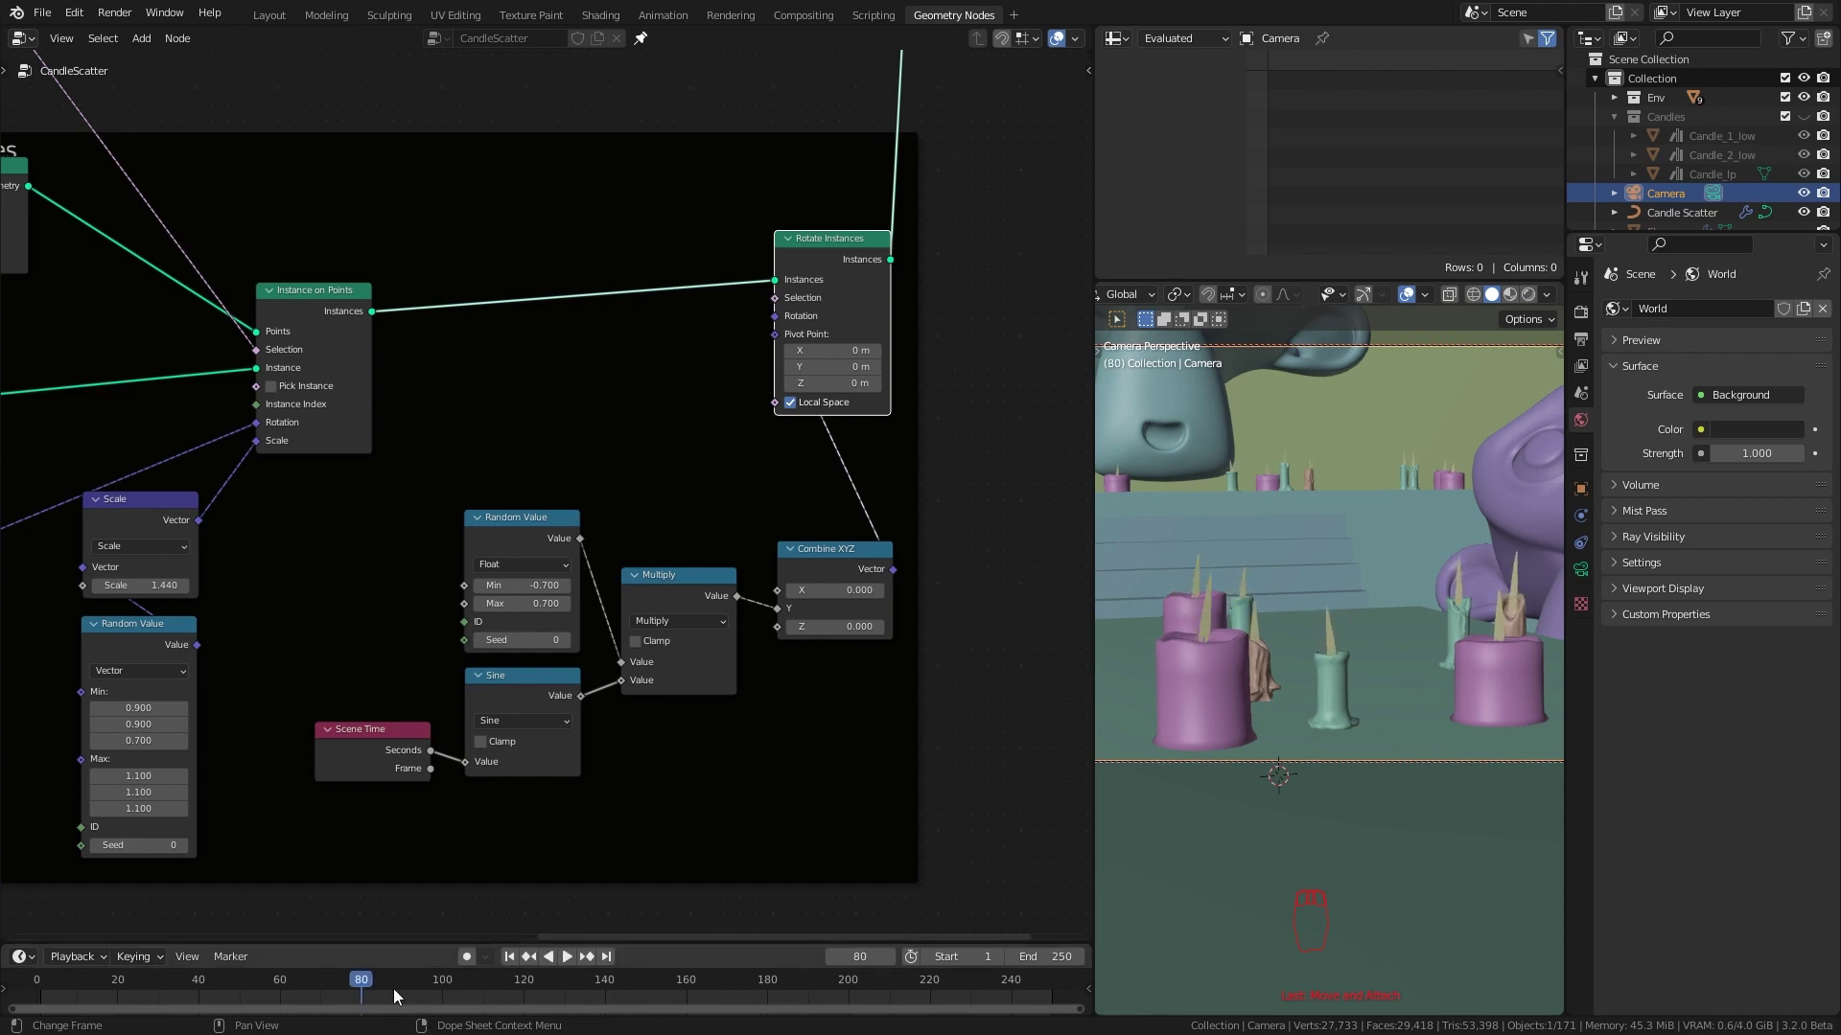
drag(518, 584, 510, 603)
drag(64, 984, 64, 984)
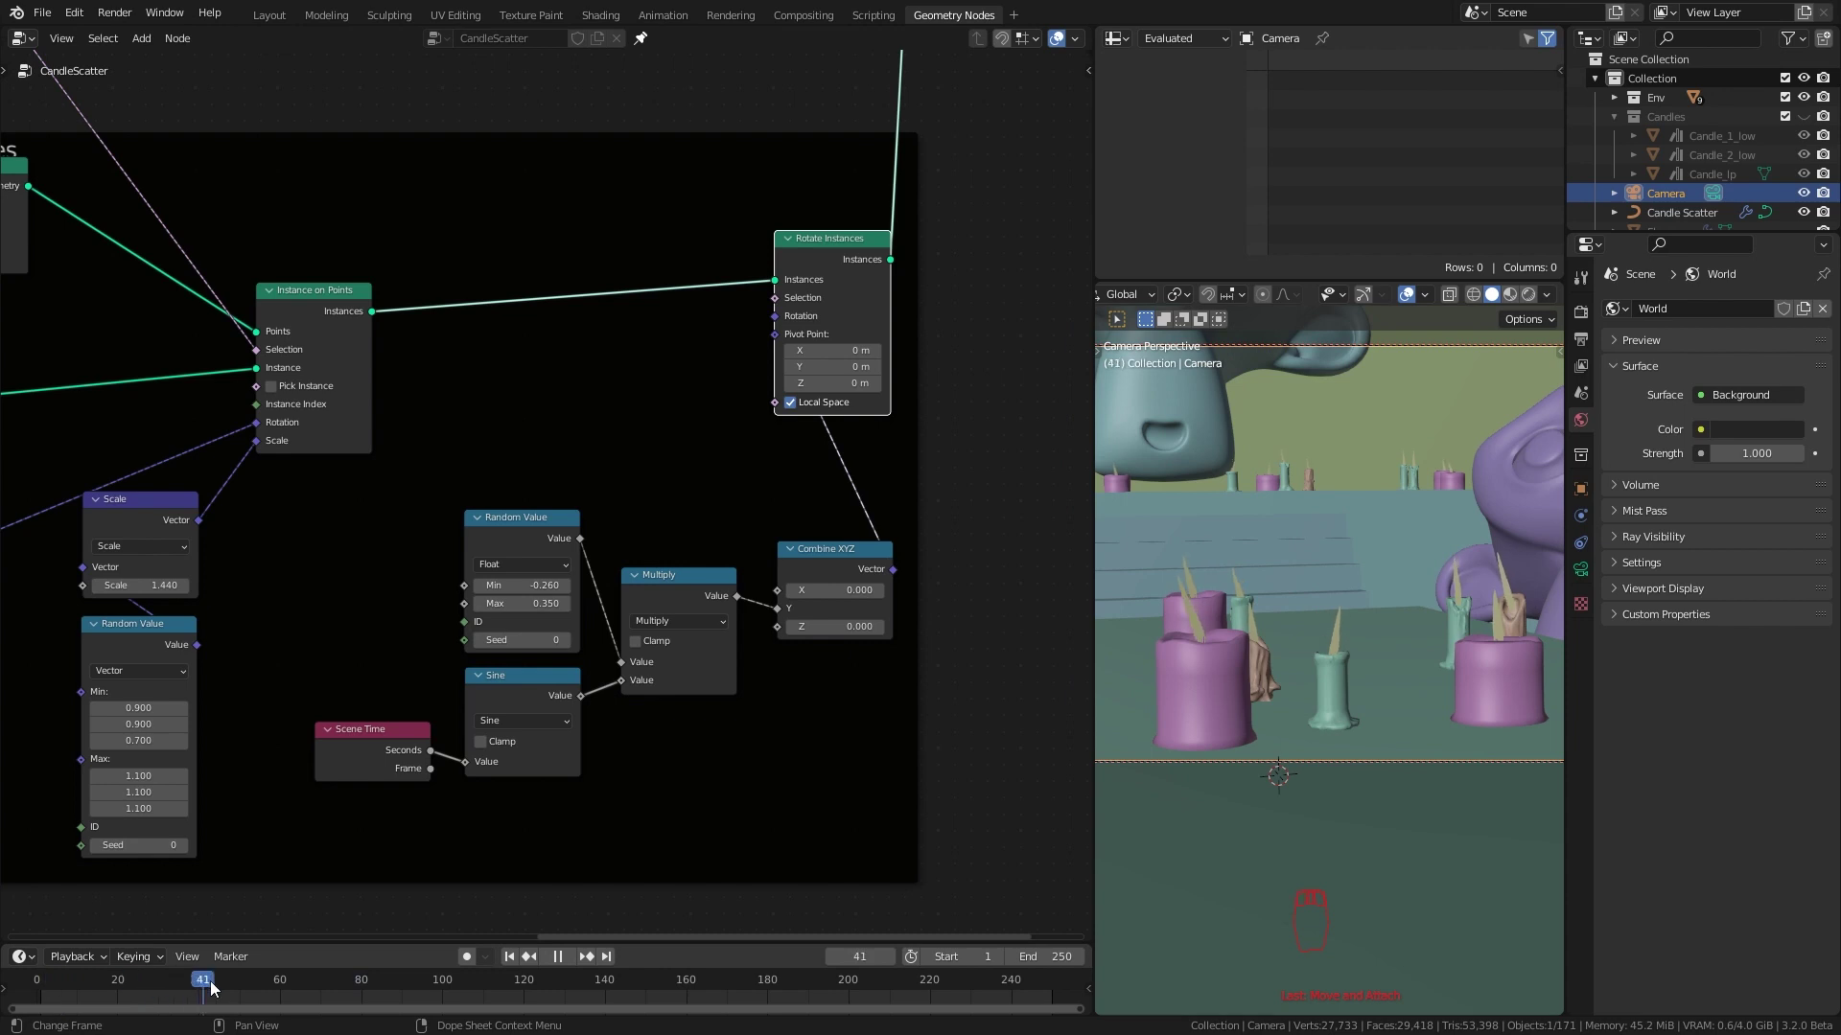
key(space)
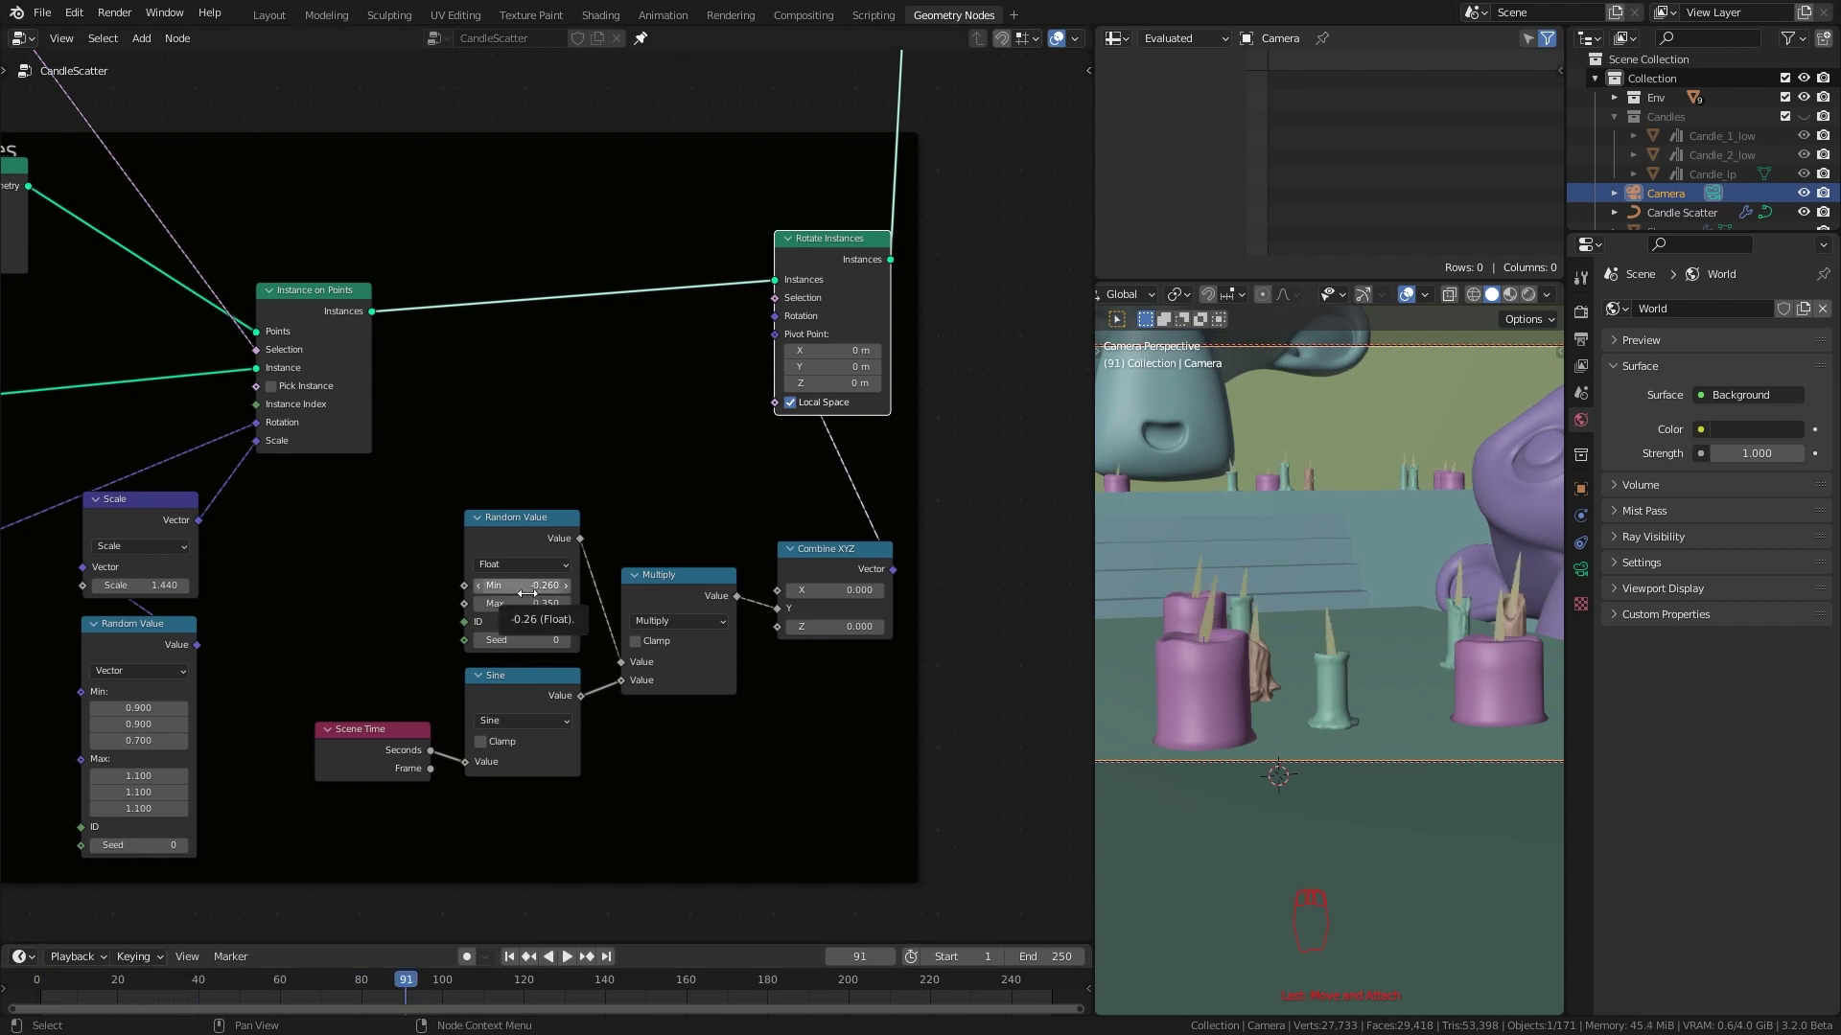
drag(532, 585, 509, 586)
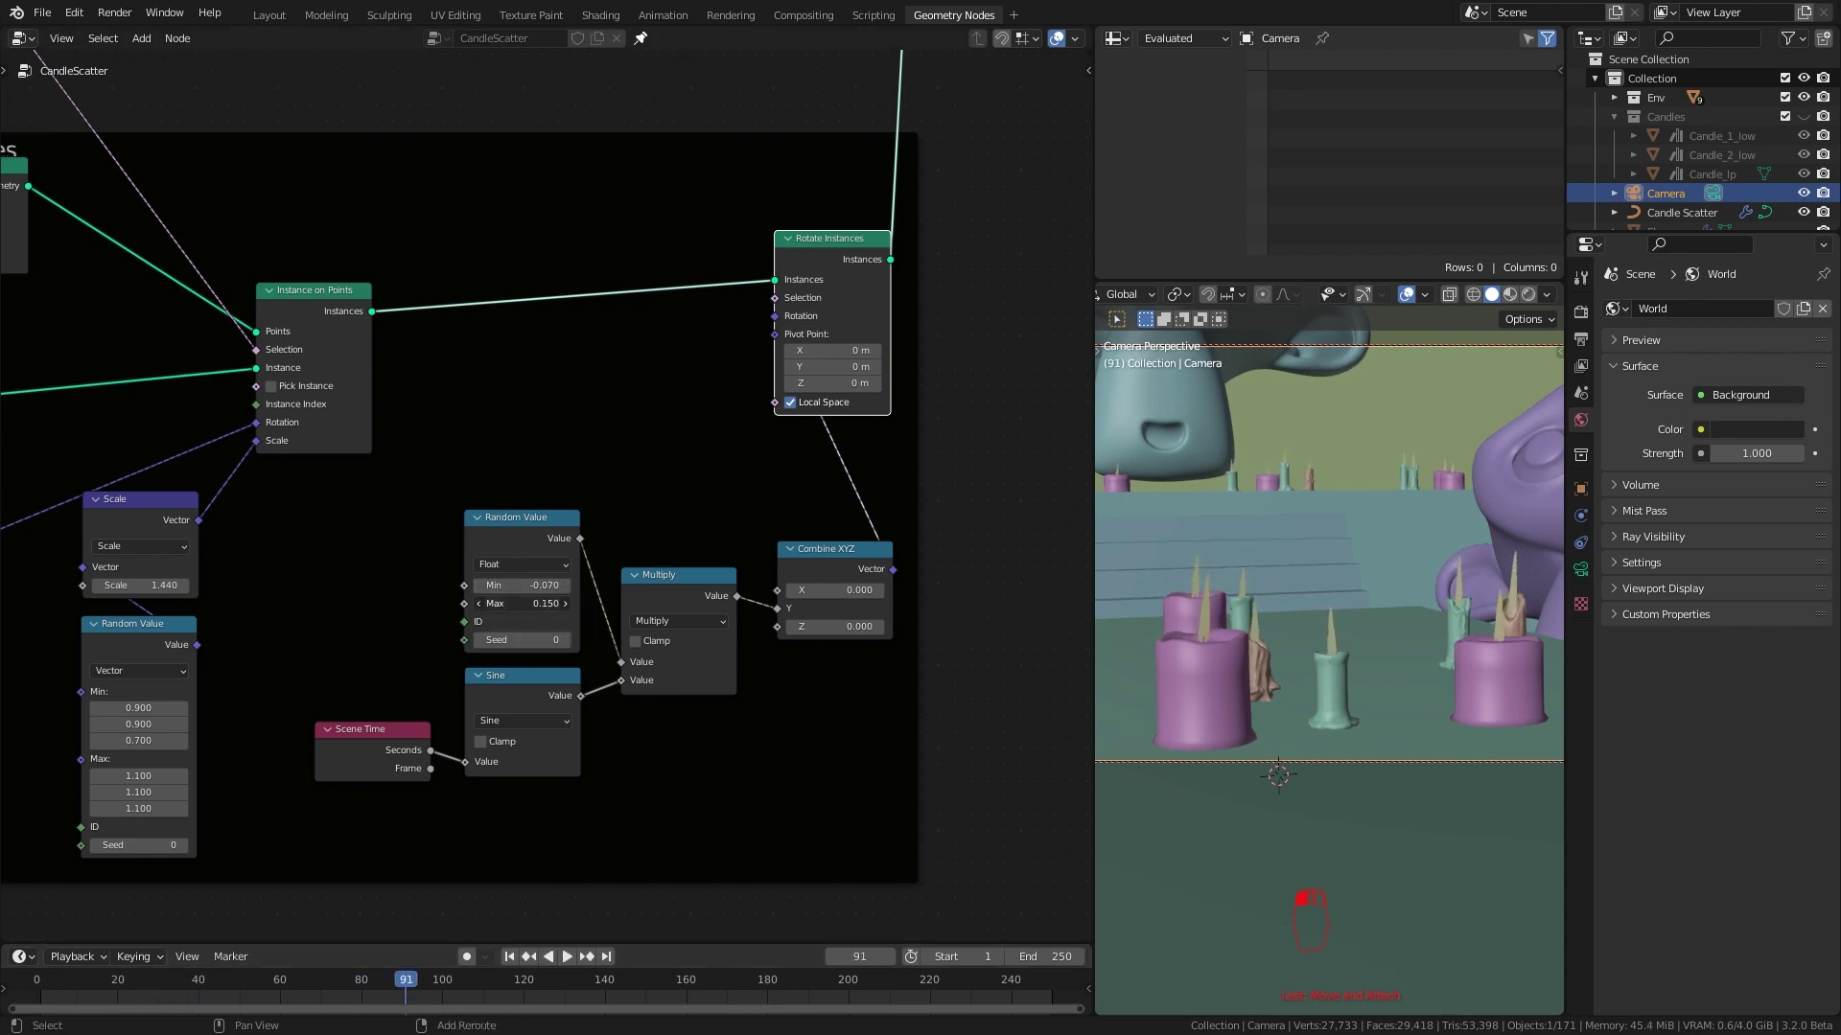
Set the Float Random Value's Max to 0.100 and insert a Math Add node between Scene Time and Sine
drag(522, 603, 531, 603)
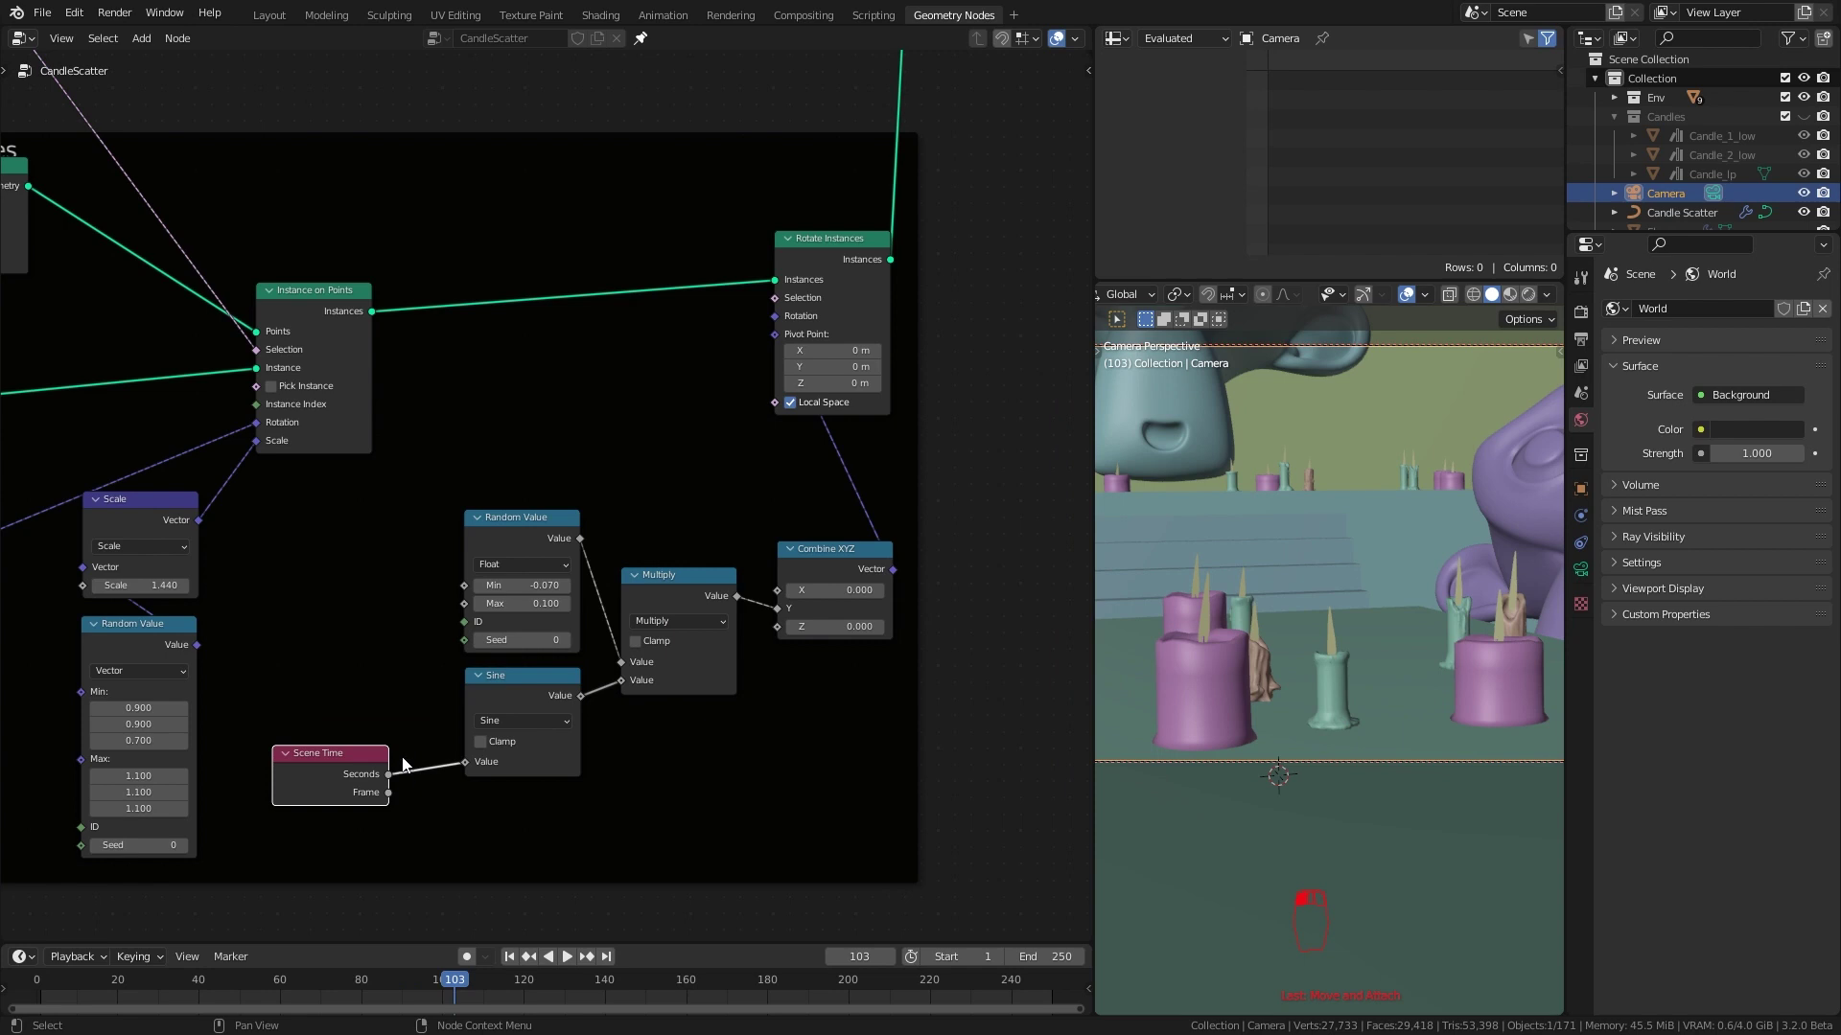
key(q)
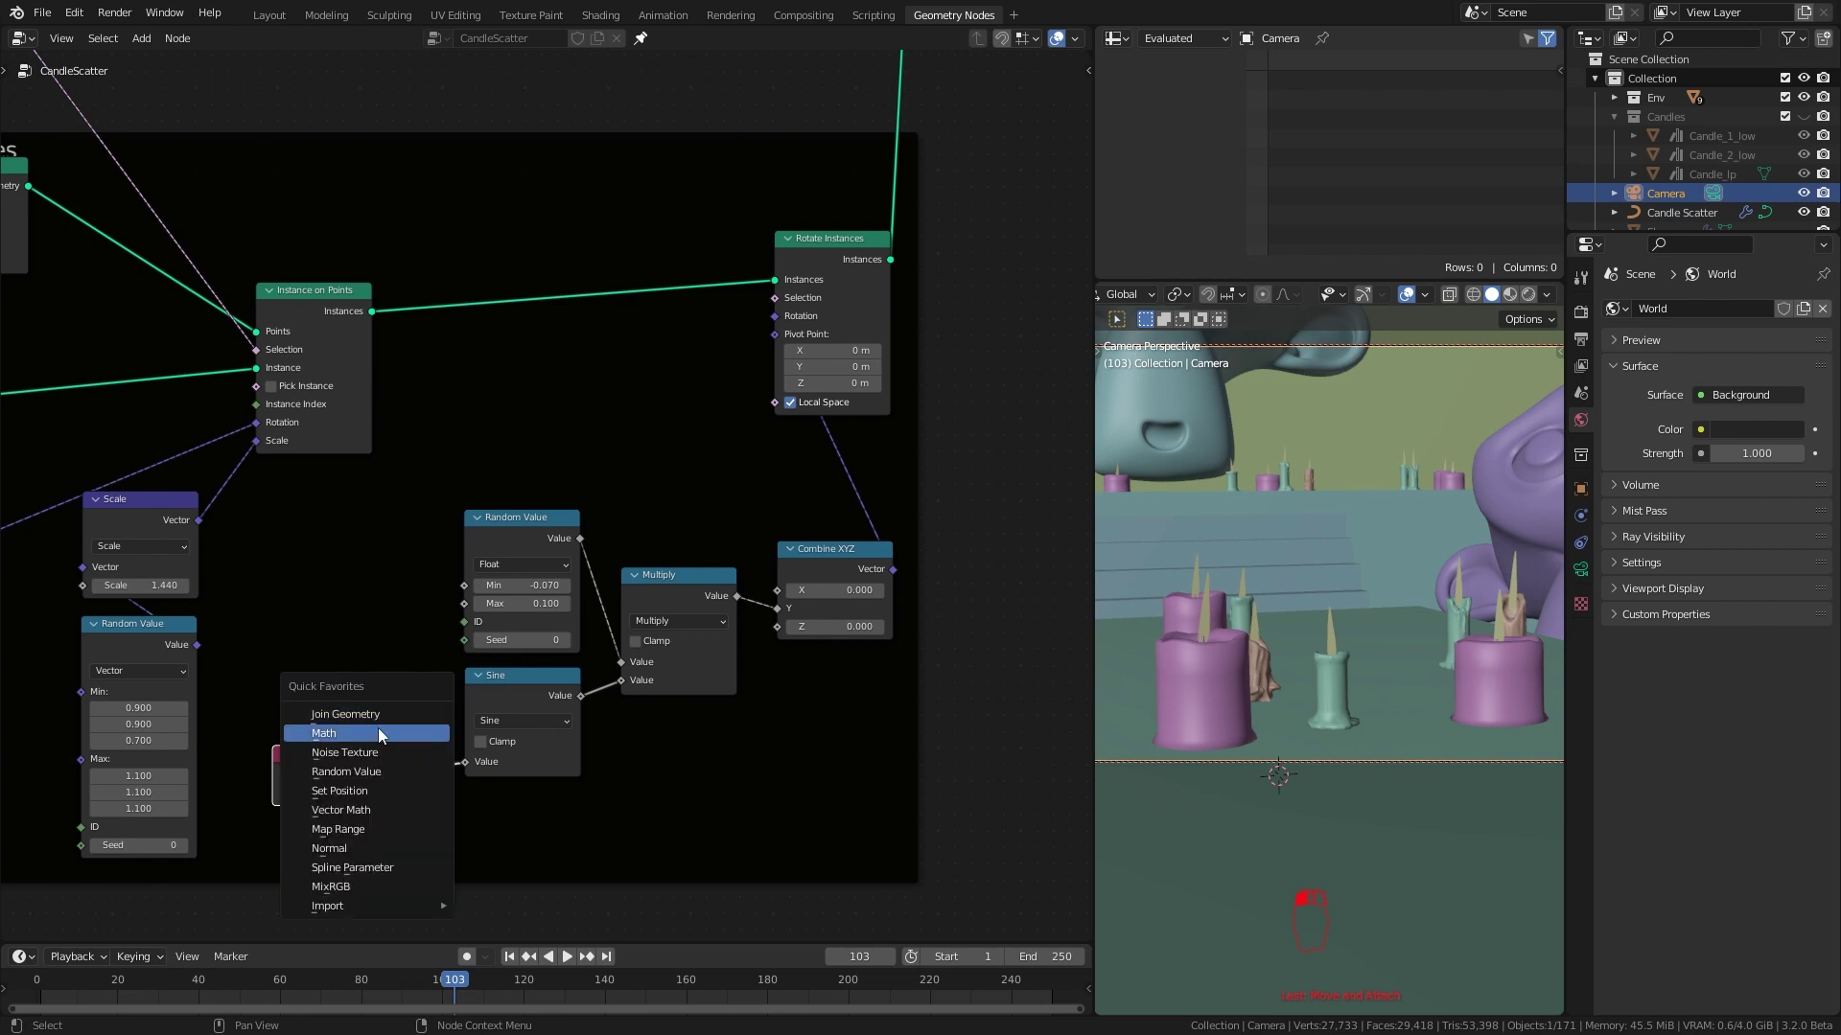
click(381, 733)
click(400, 708)
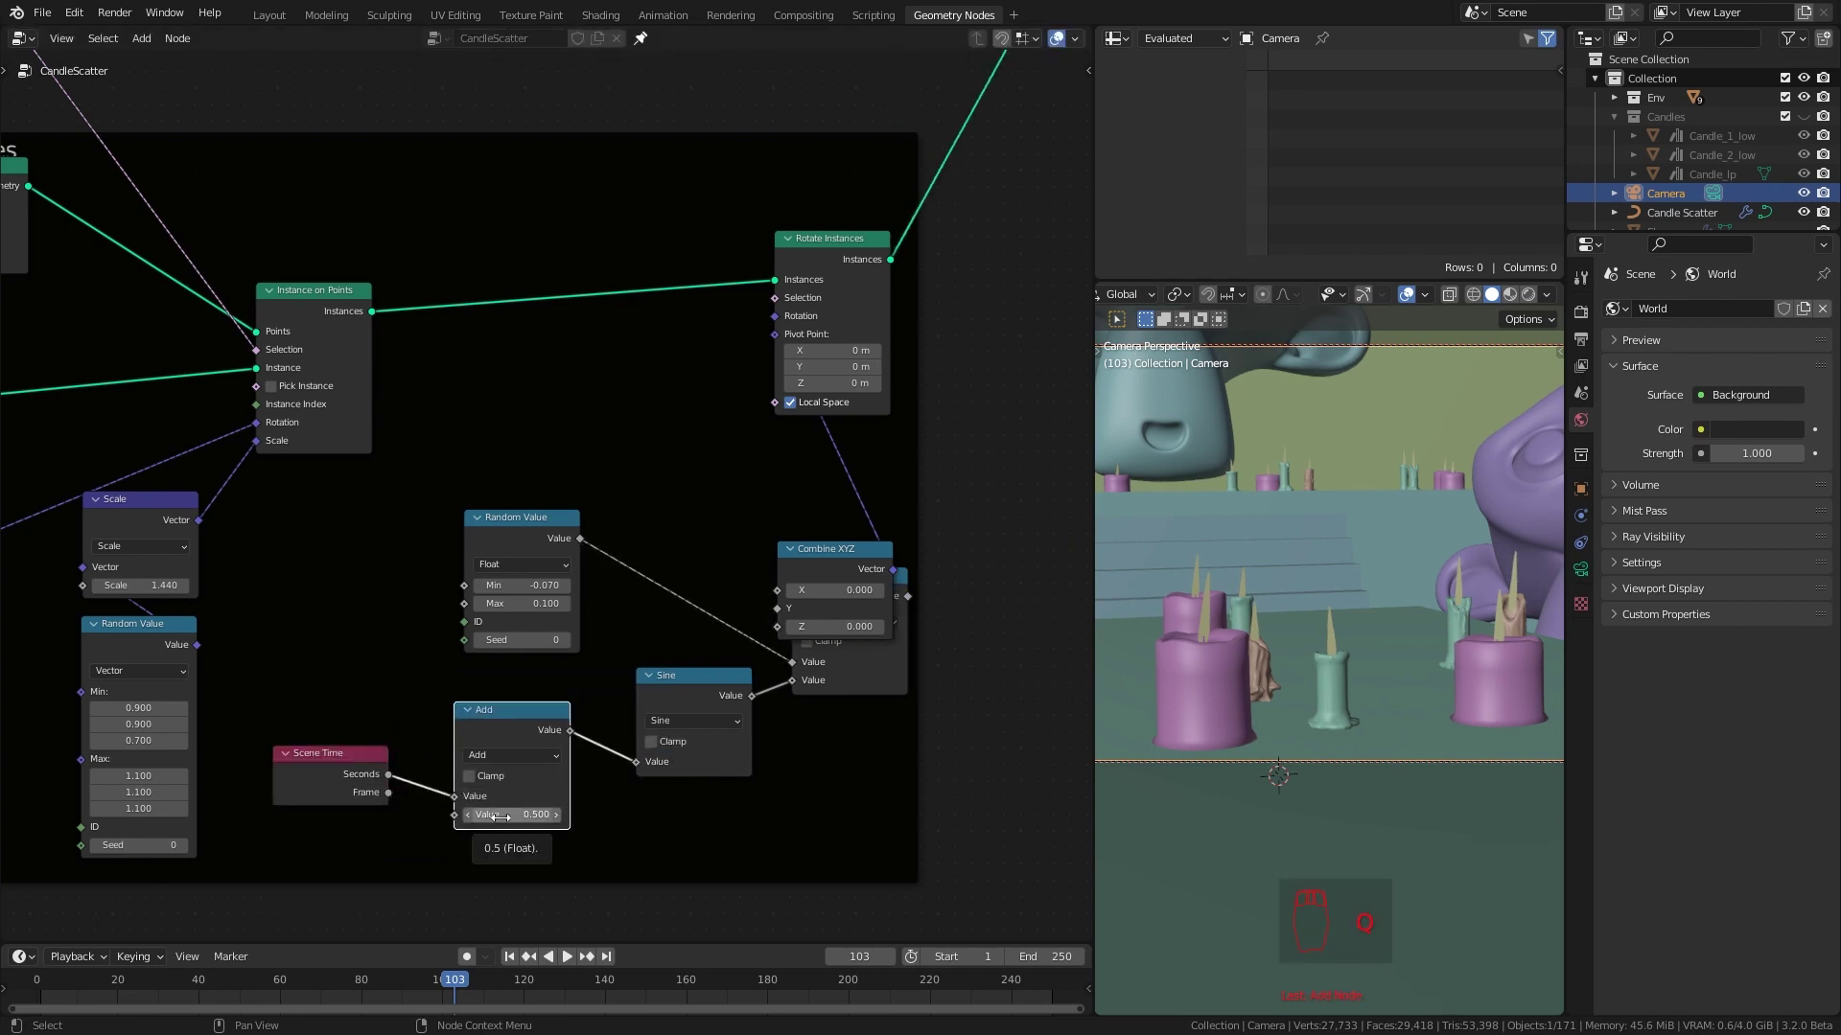
Rearrange the Combine XYZ and Float Random Value nodes to clear the overlaps, and play the animation from frame 1
click(509, 957)
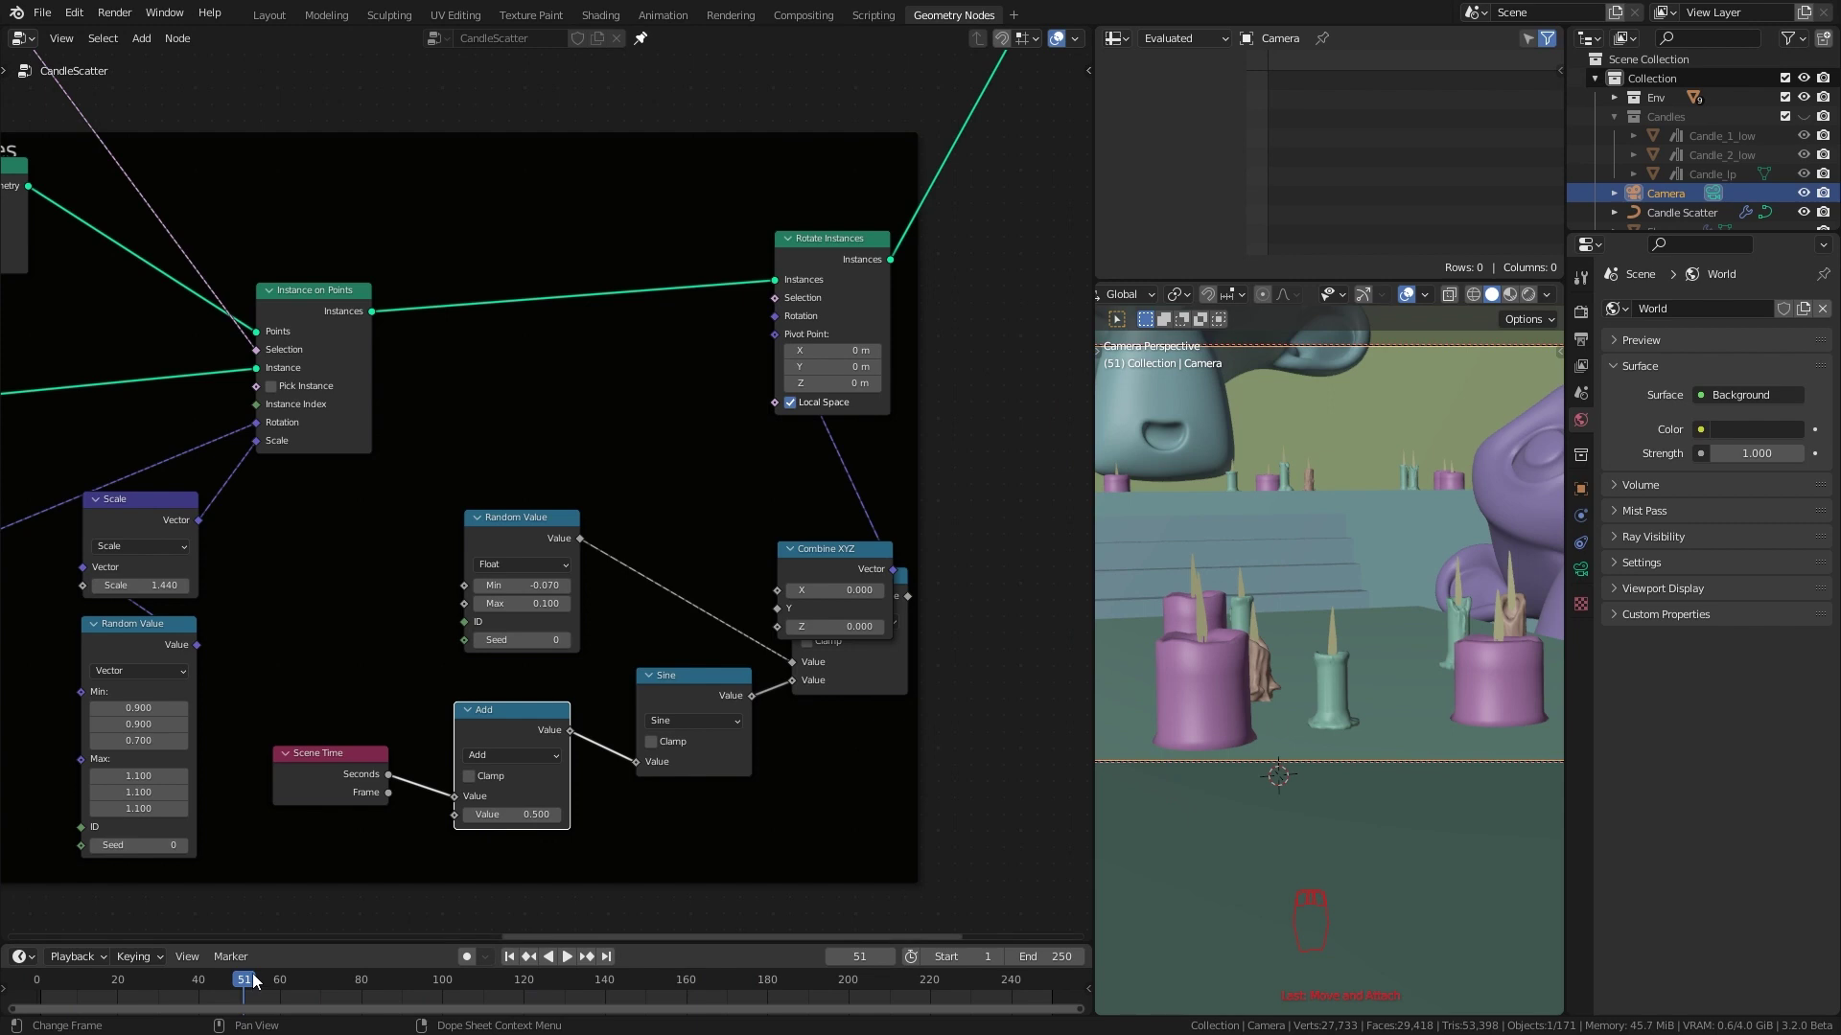
drag(253, 980, 40, 980)
drag(810, 575, 824, 487)
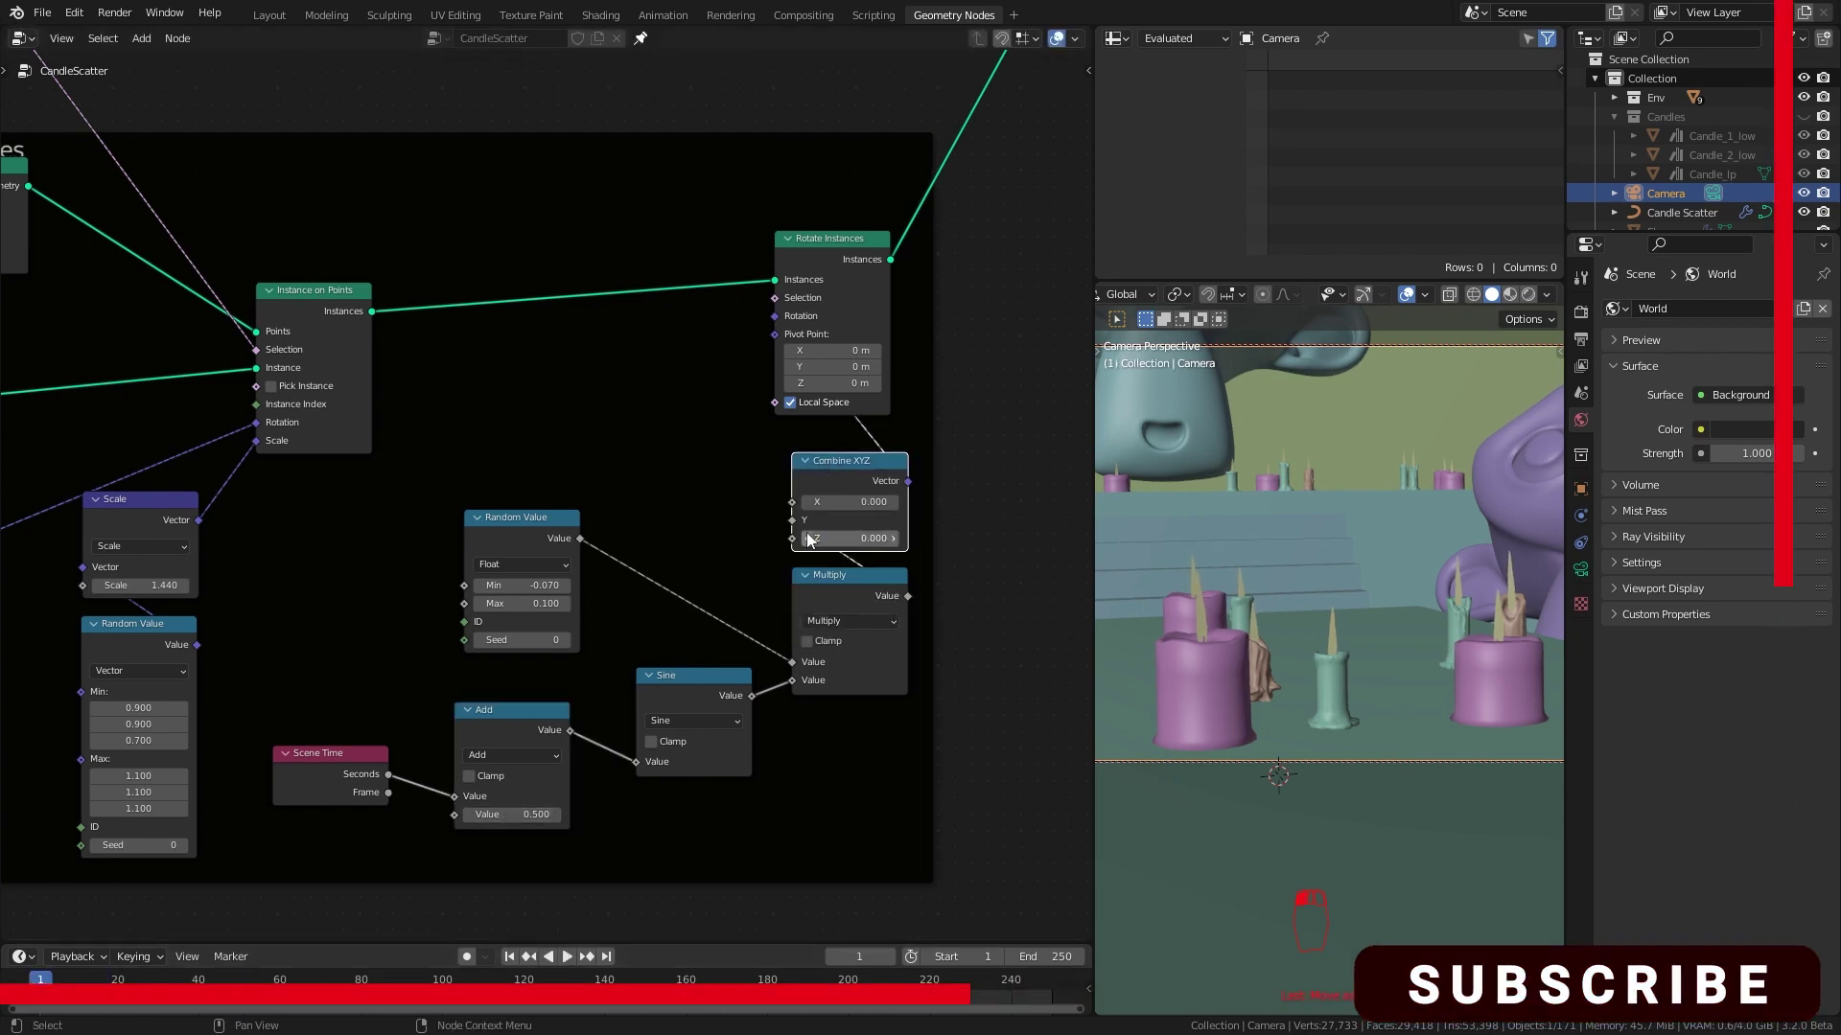
drag(517, 531, 668, 523)
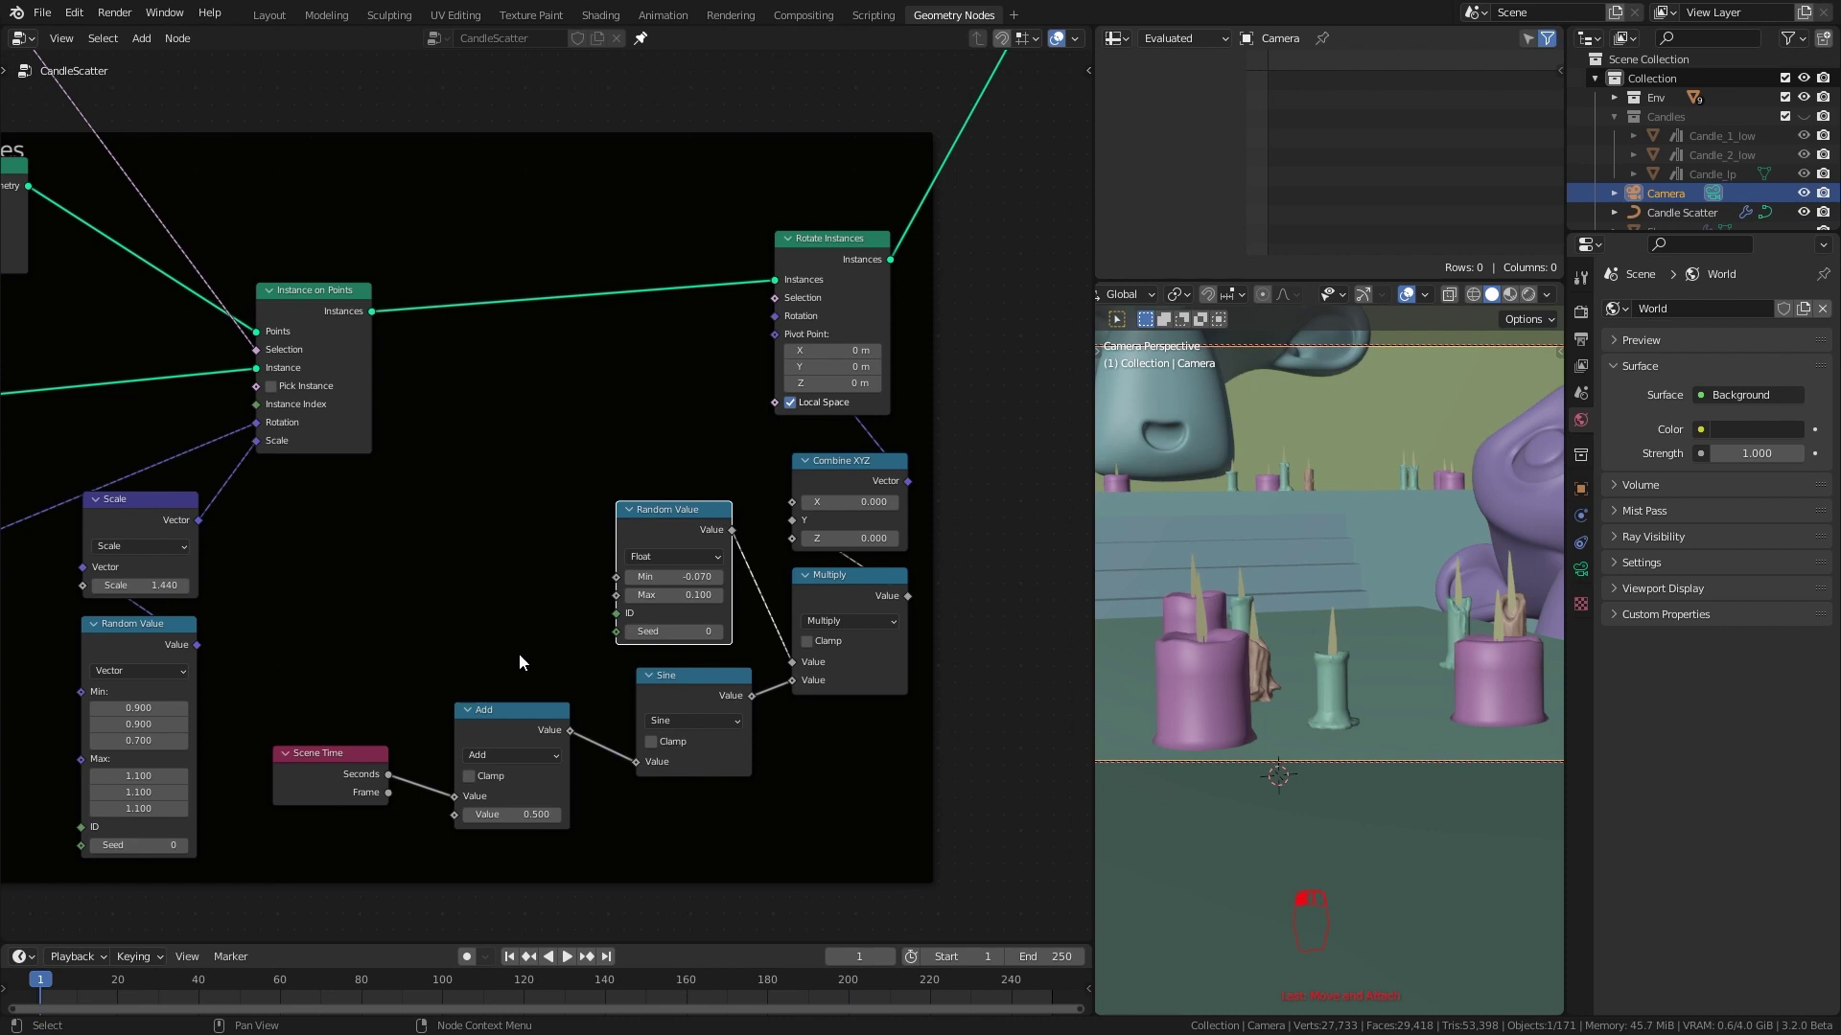
click(566, 956)
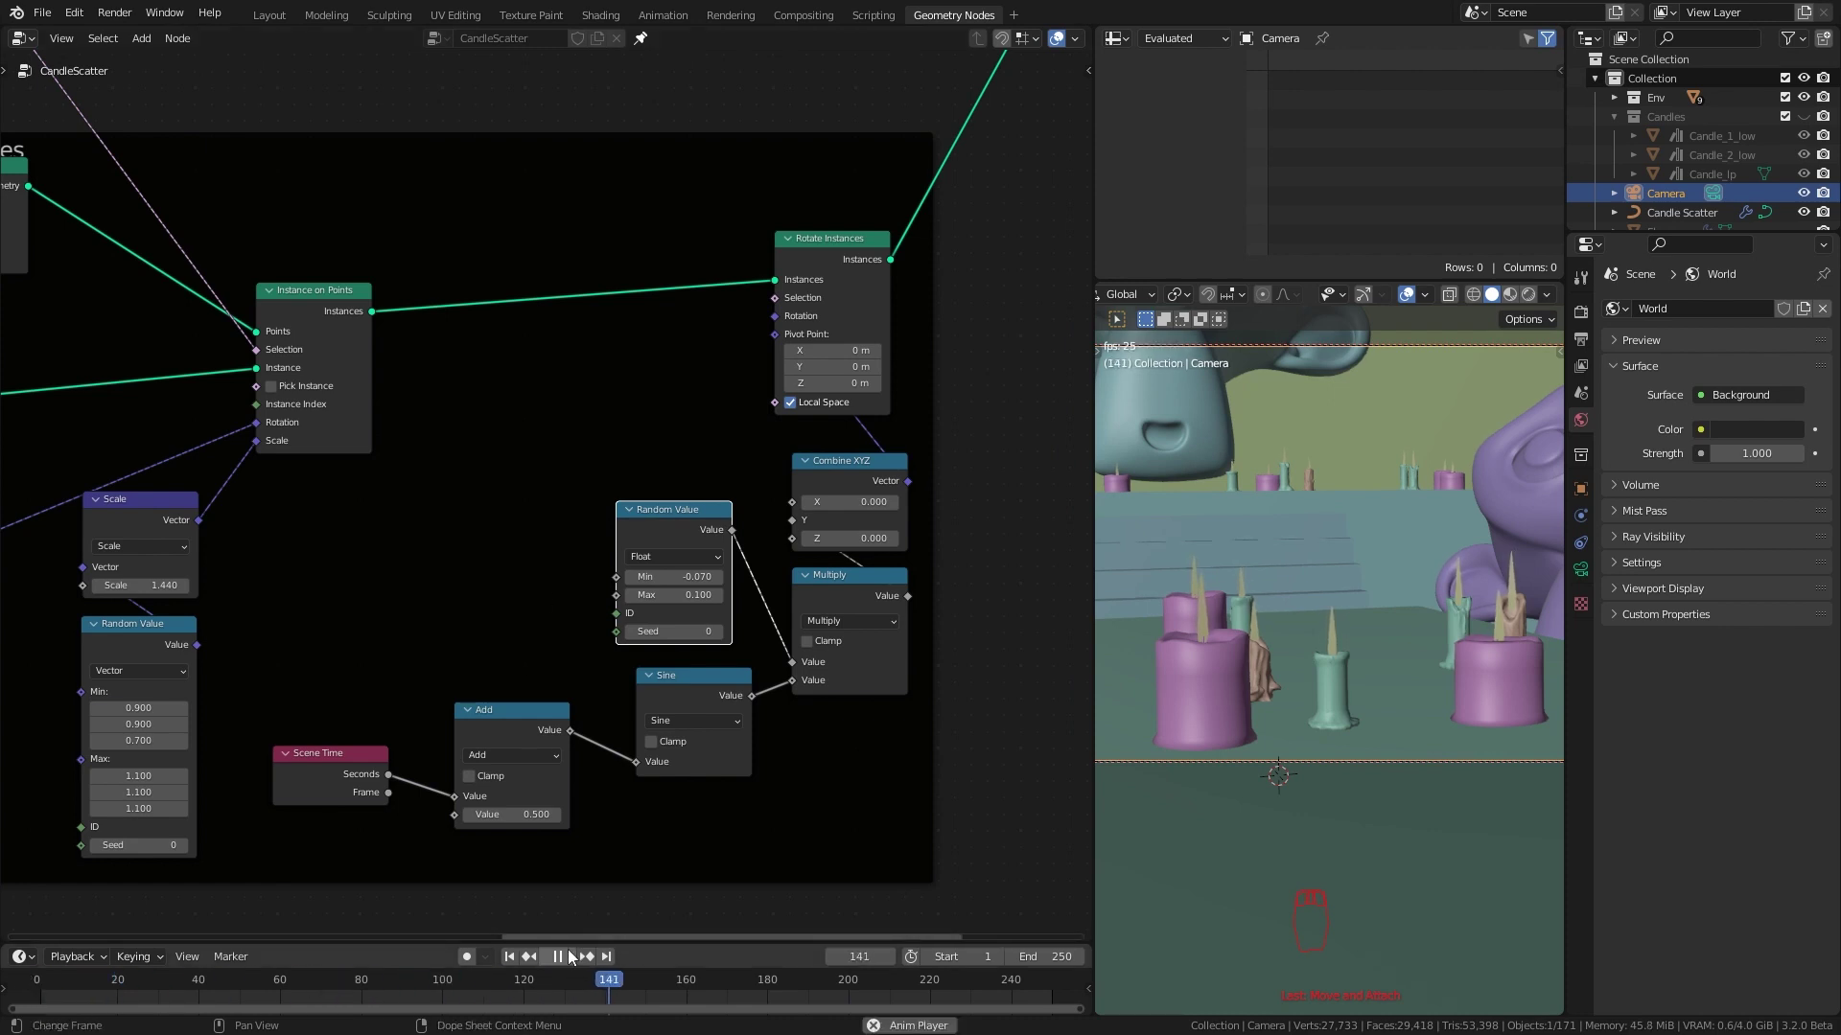
key(Escape)
Move the Add node up slightly and change its operation to Multiply Add
drag(515, 725, 515, 698)
click(512, 730)
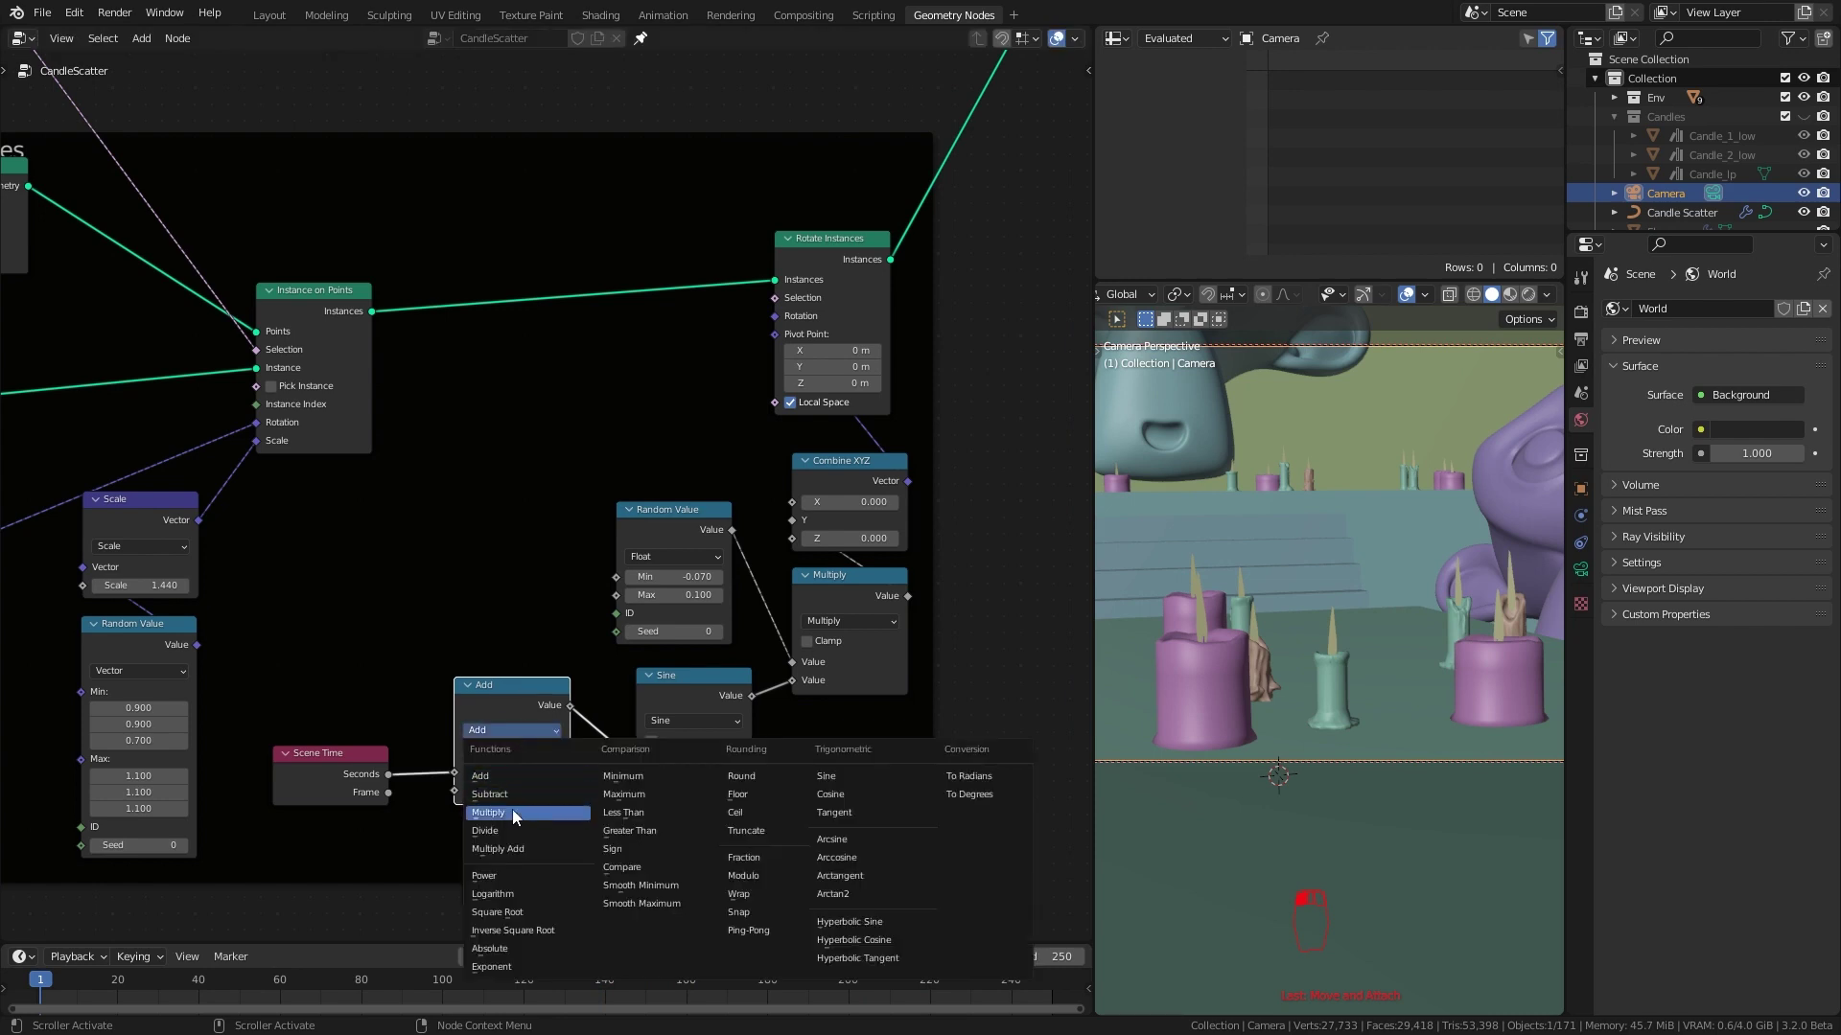
click(505, 849)
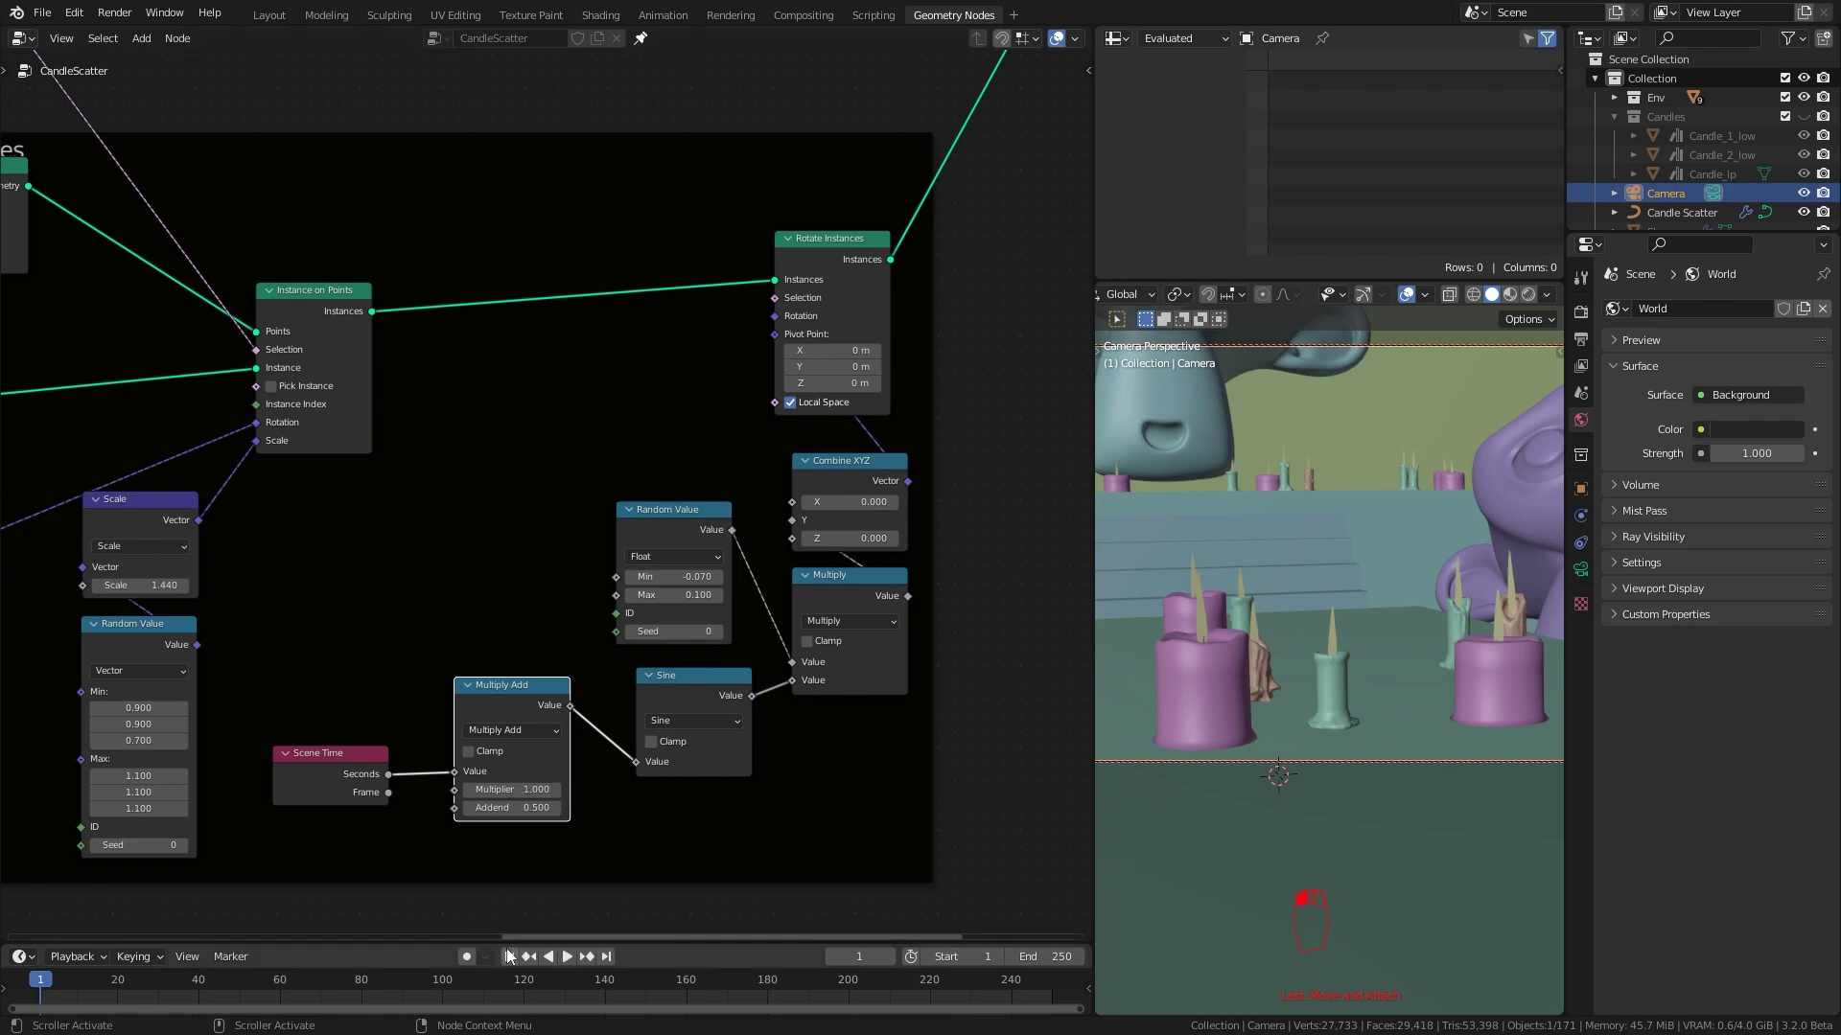
Add a Group Input node in the Flames frame below the Flame Object Info node
key(shift+a)
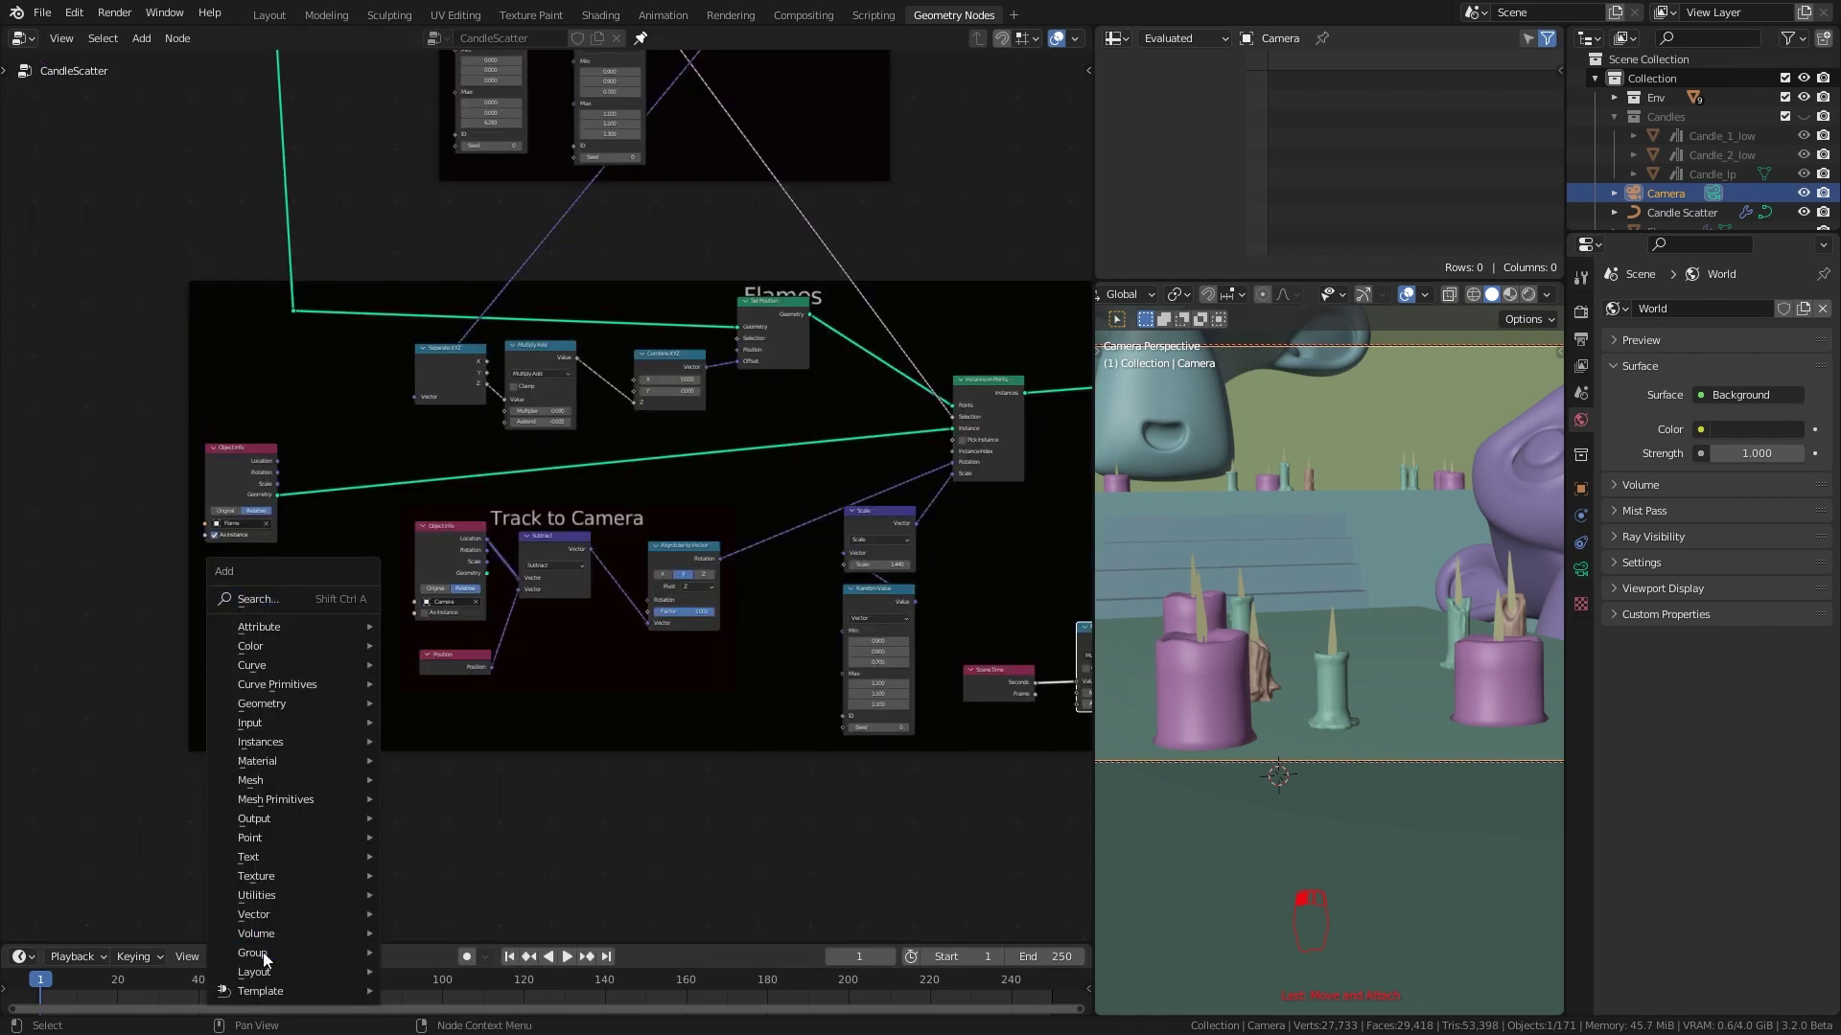
mouse_move(326, 874)
click(446, 906)
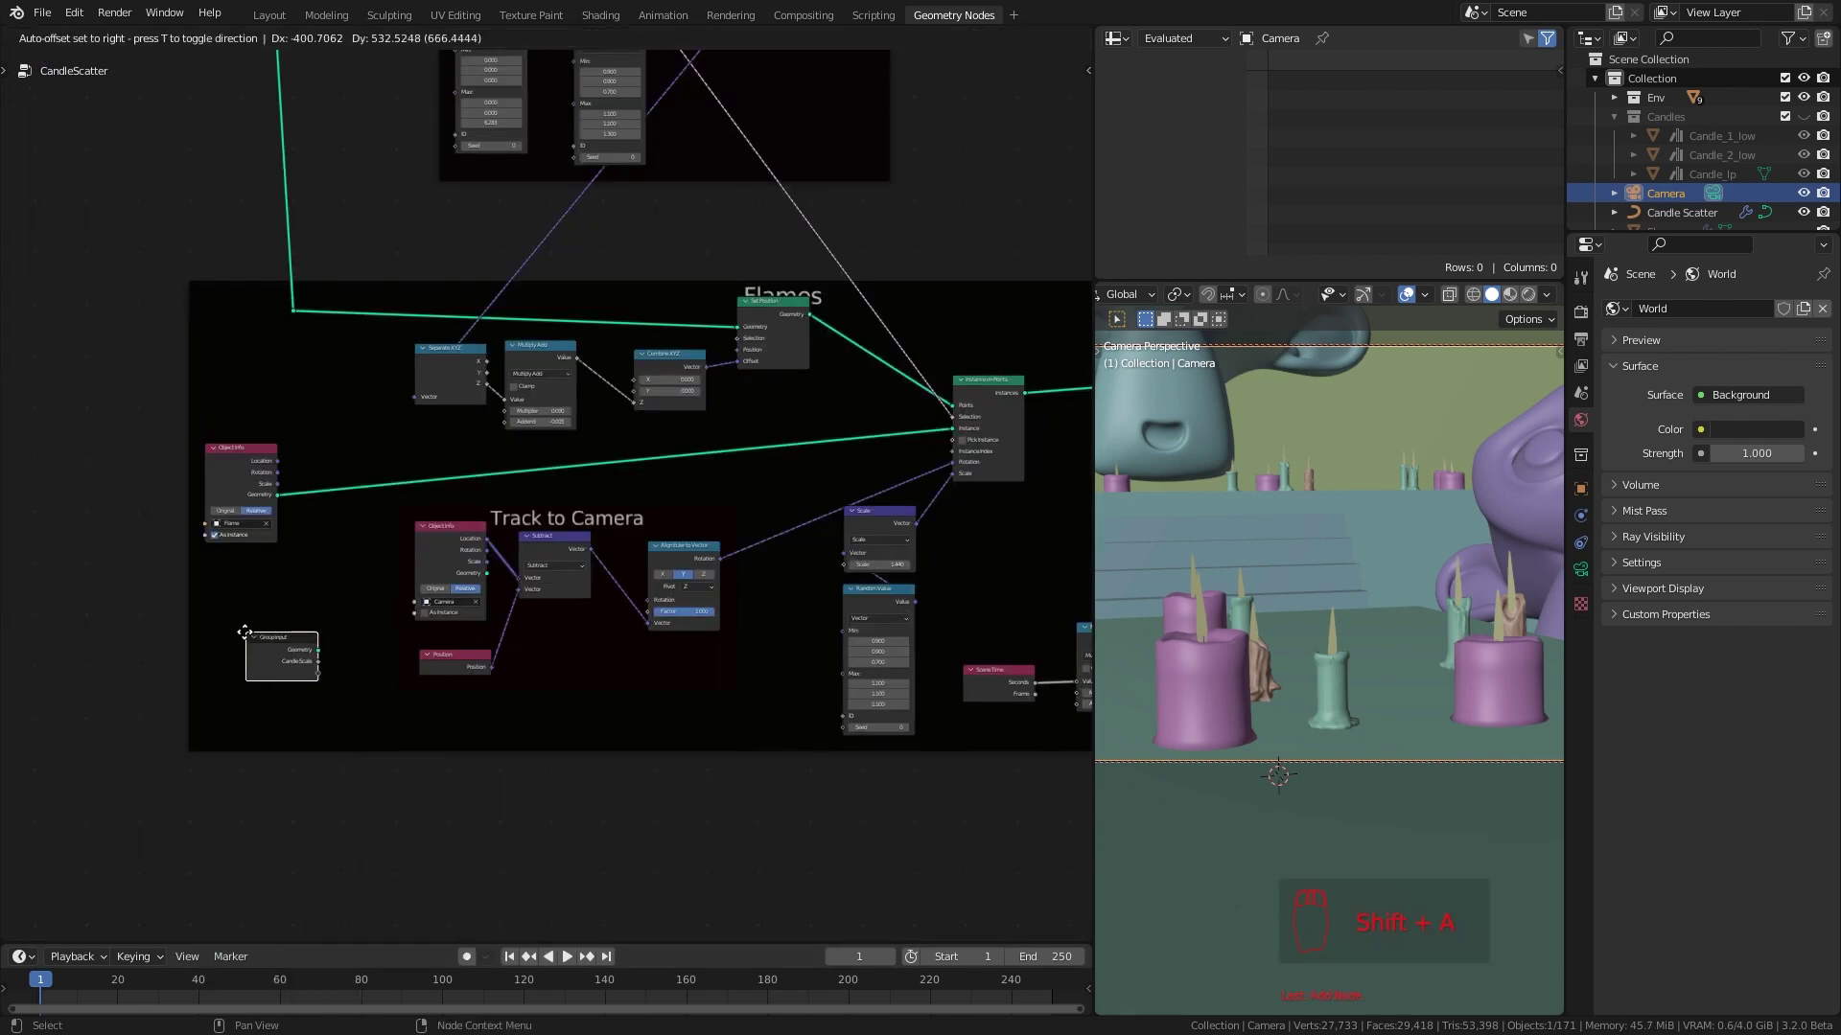
click(236, 633)
scroll(534, 739, up, 2)
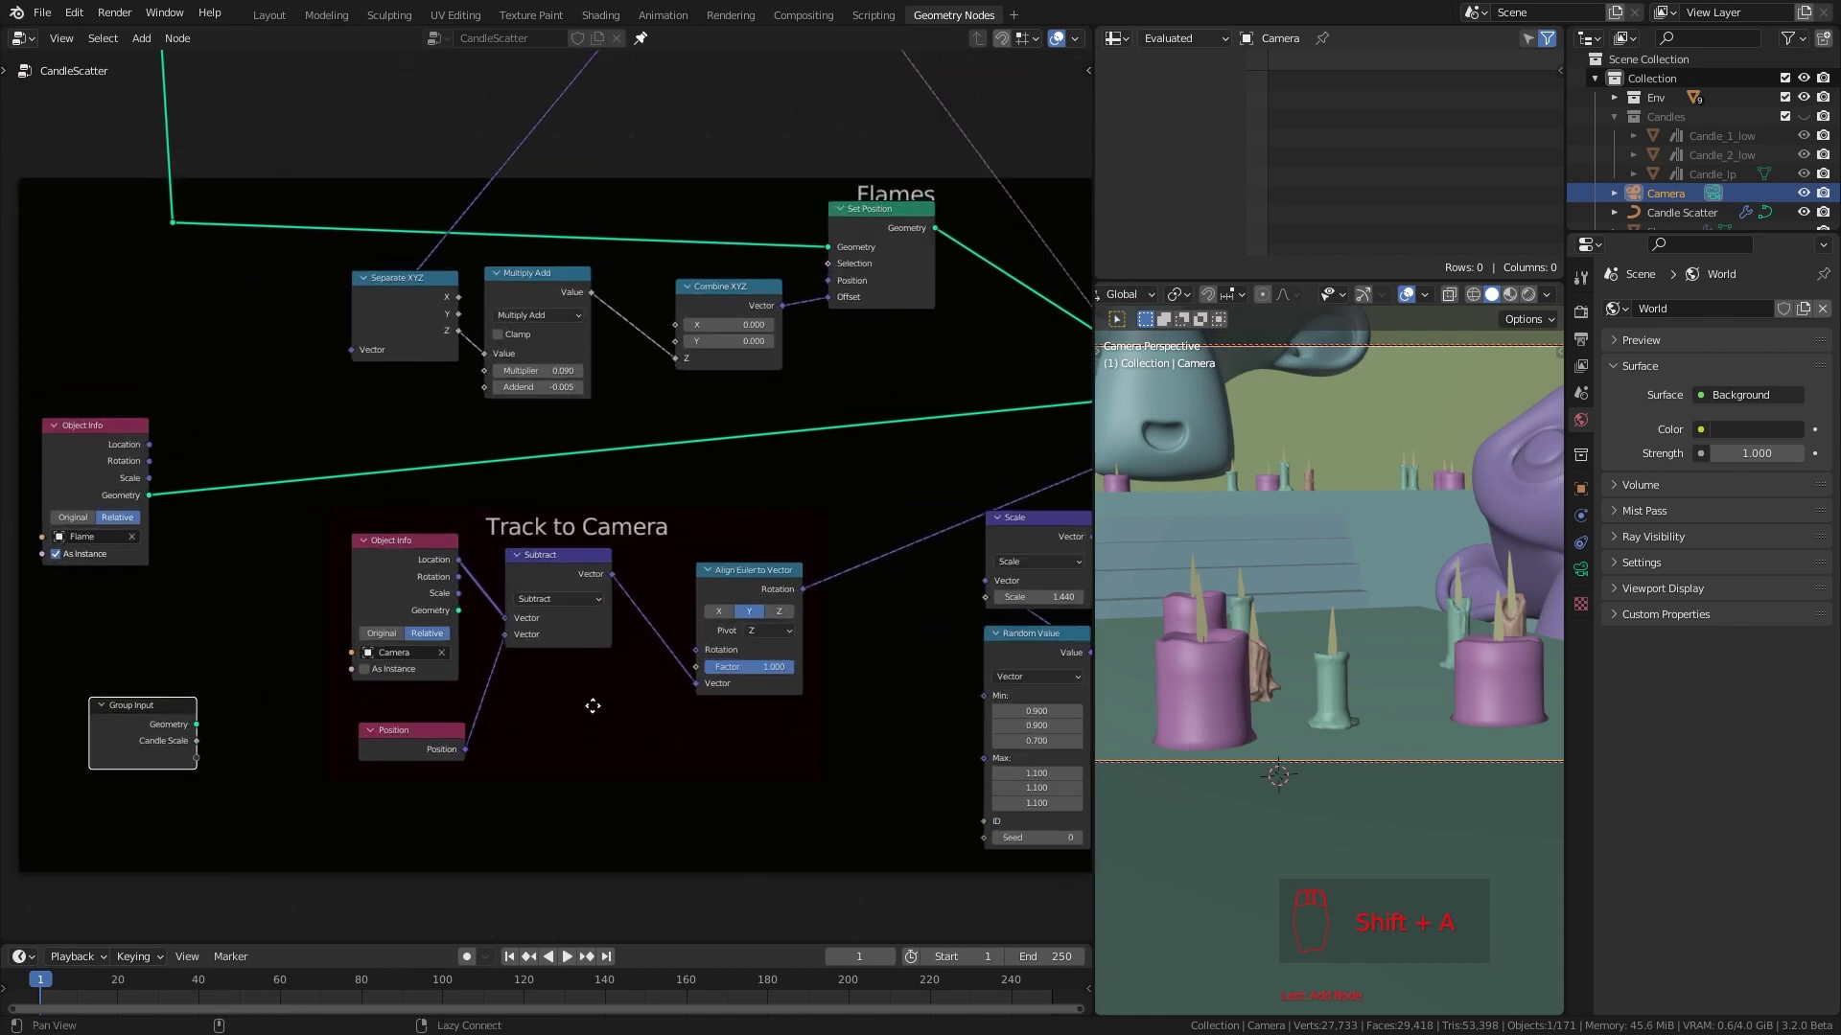
middle_drag(592, 706, 696, 731)
Expose the Addend of the Multiply Add after Separate XYZ as group input Flame_Offset, with Min -0.100 and Max 0.100
drag(484, 388, 196, 757)
key(n)
click(1015, 237)
text(Flame_Offset)
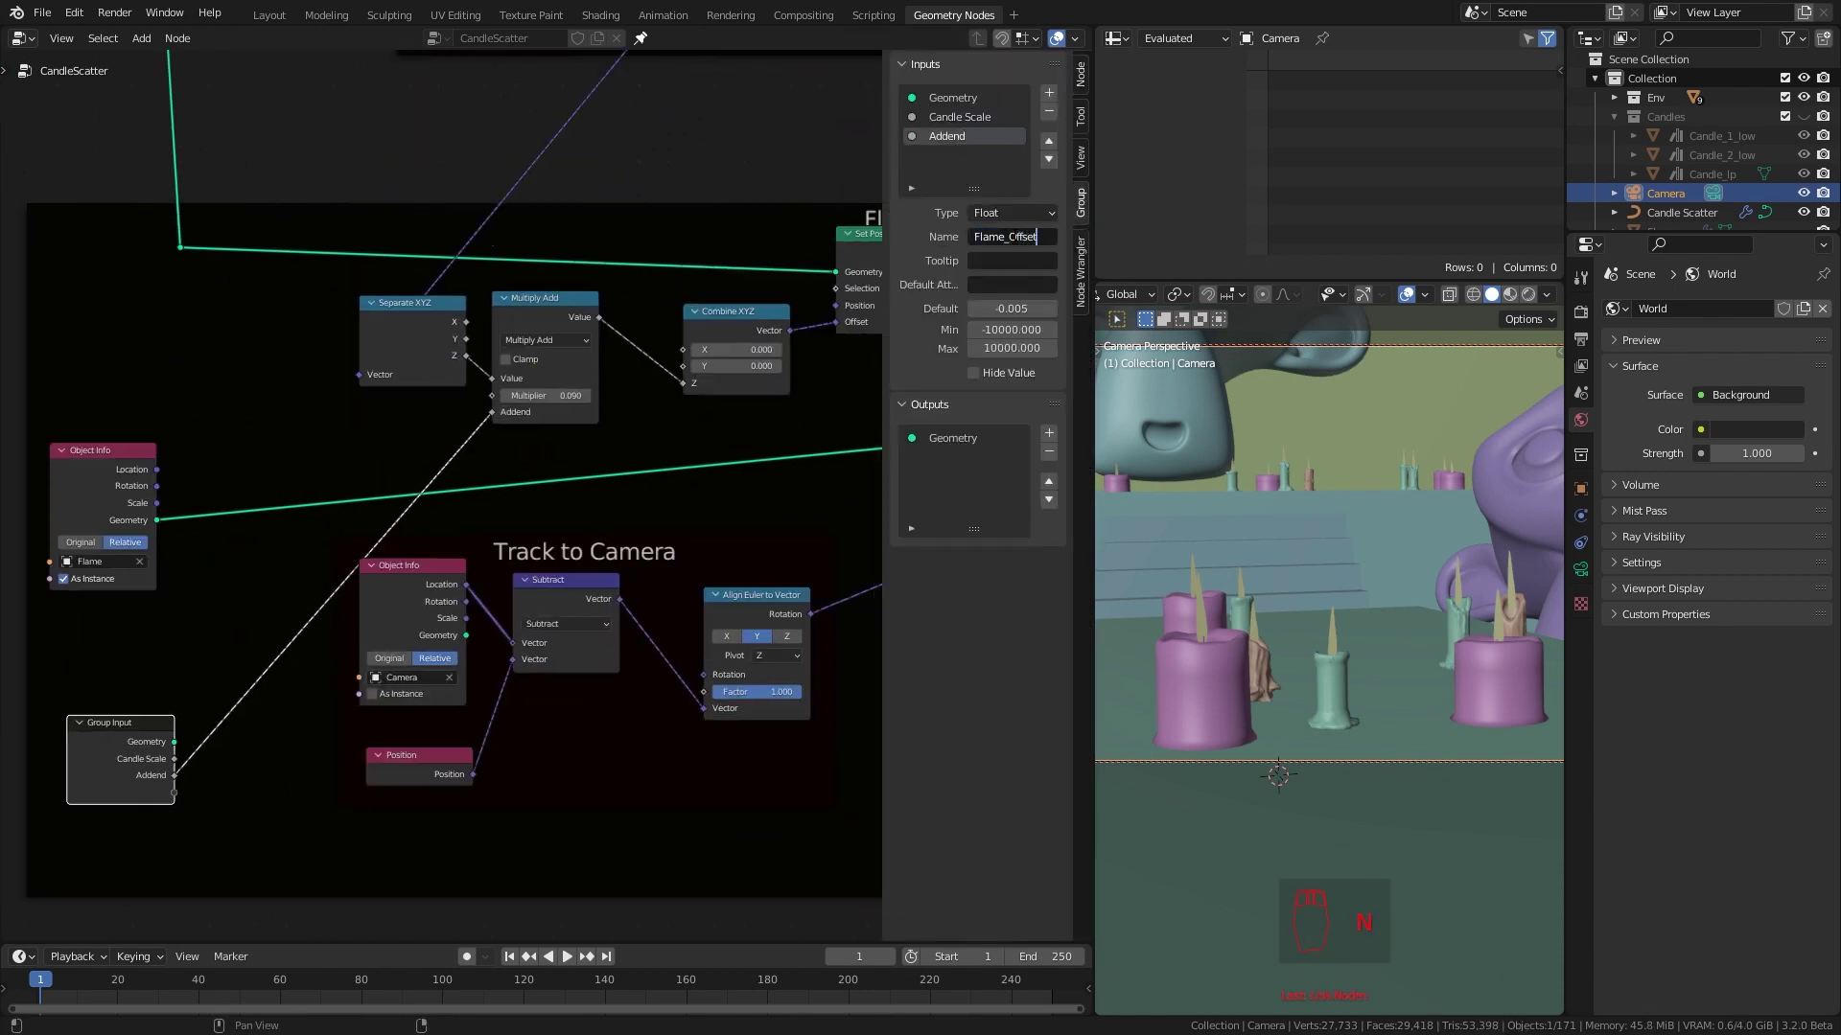
click(1011, 329)
text(-.1)
key(Tab)
text(.1)
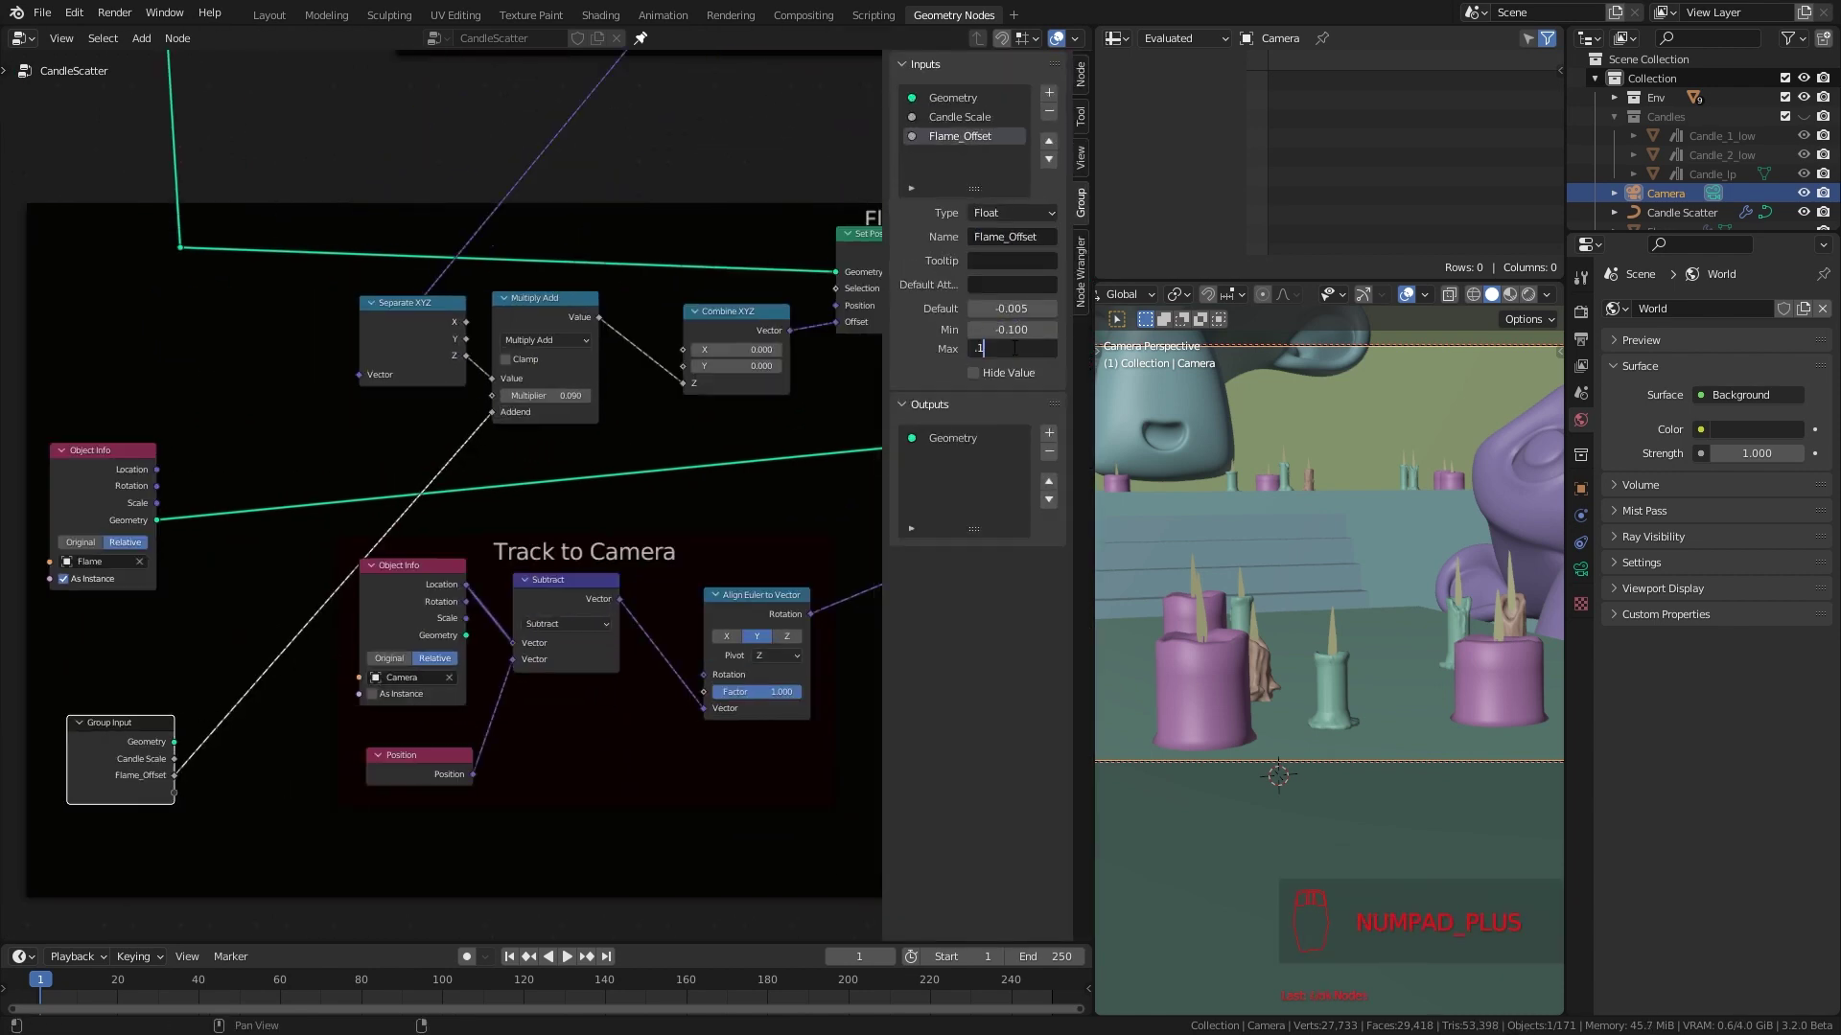
click(392, 684)
Expose the Scale factor of the flames' vector Scale node as a group input named Flame_Scale
scroll(603, 786, down, 3)
middle_drag(382, 760, 489, 699)
drag(719, 523, 71, 657)
double_click(933, 155)
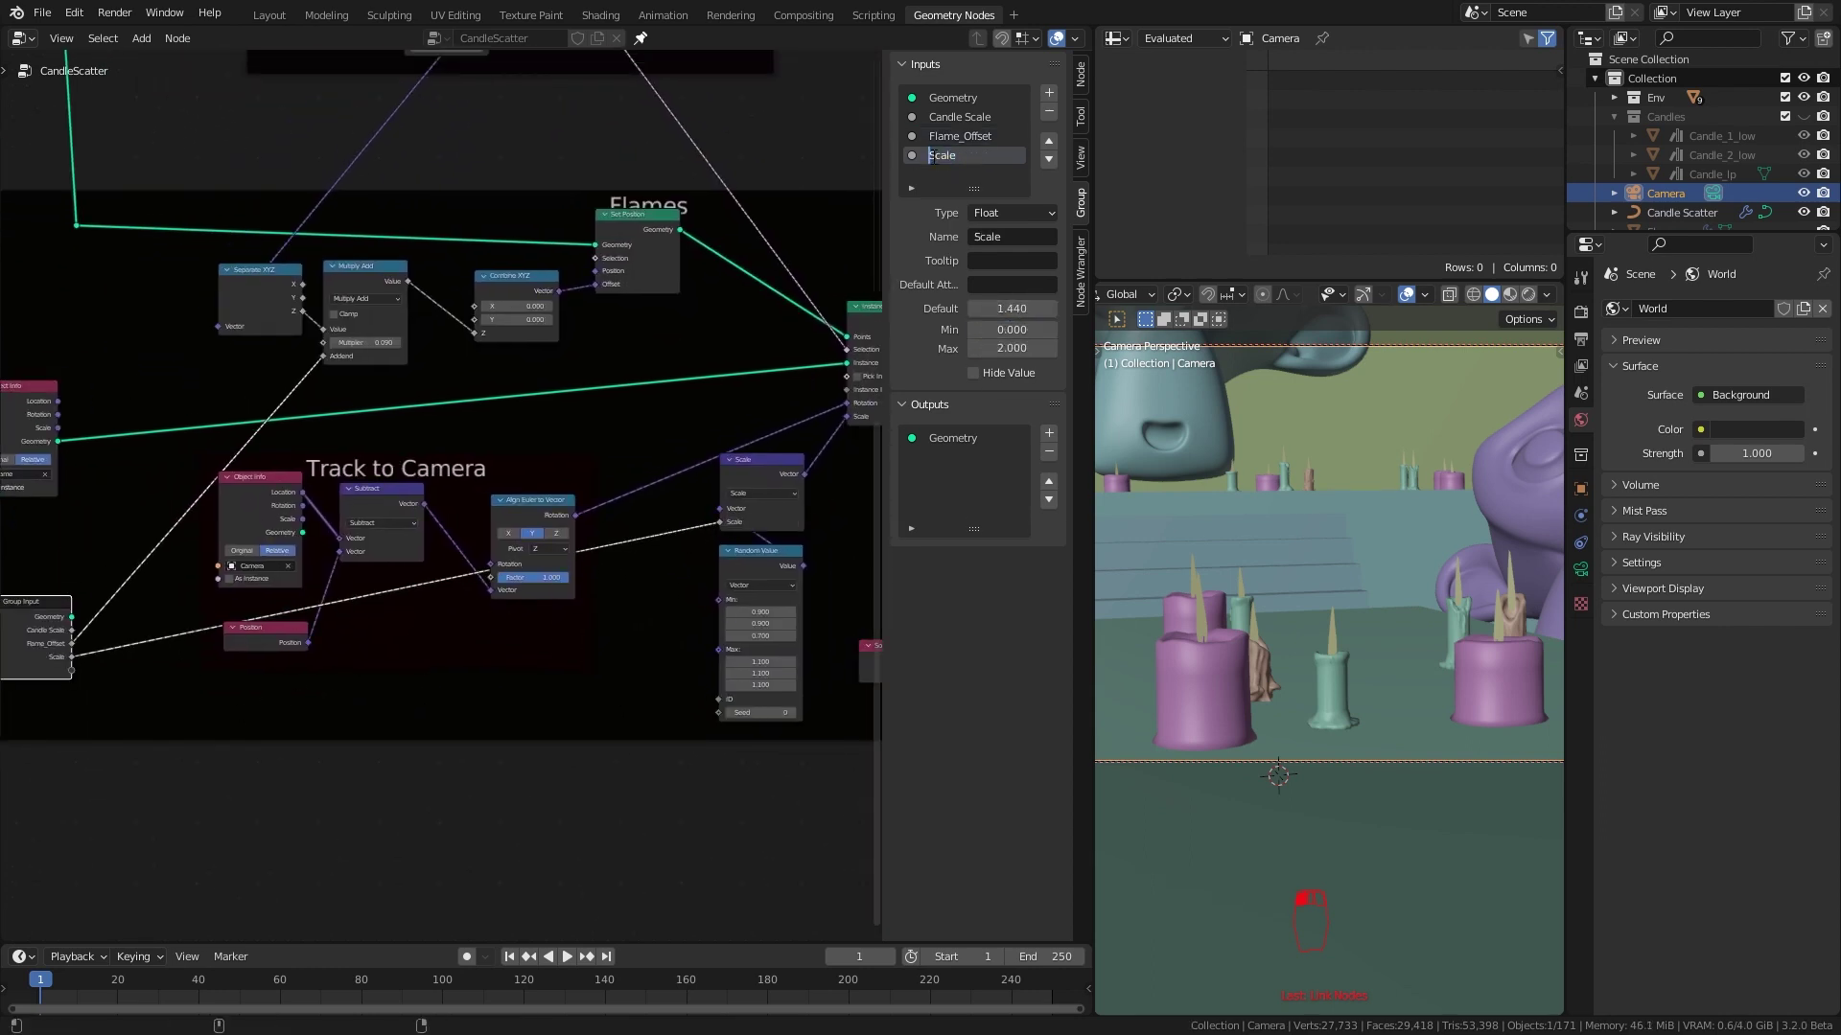
text(Flame_)
key(Return)
Expose the Multiplier of the Multiply Add after Scene Time as group input Flame wiggle Speed, with Min 0.000 and Max 2.000
scroll(624, 509, down, 1)
middle_drag(634, 642, 510, 612)
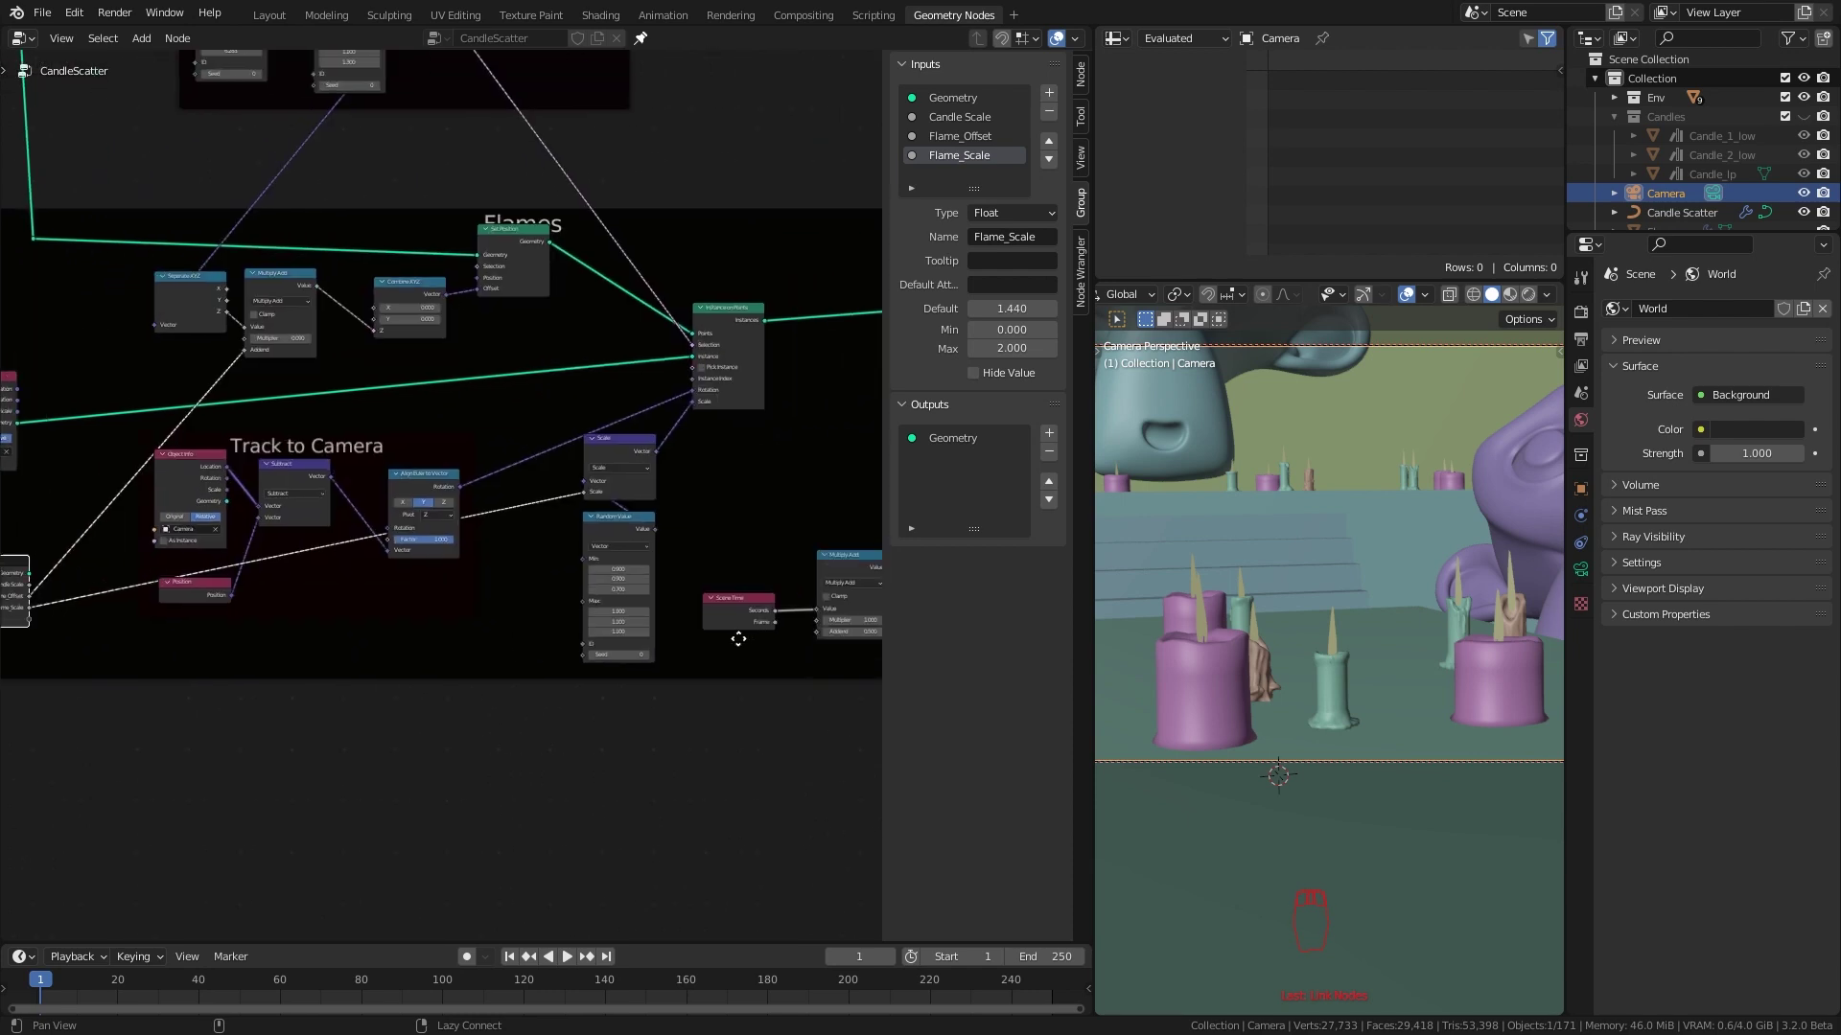
drag(817, 620, 126, 621)
text(Flame wiggle Sp)
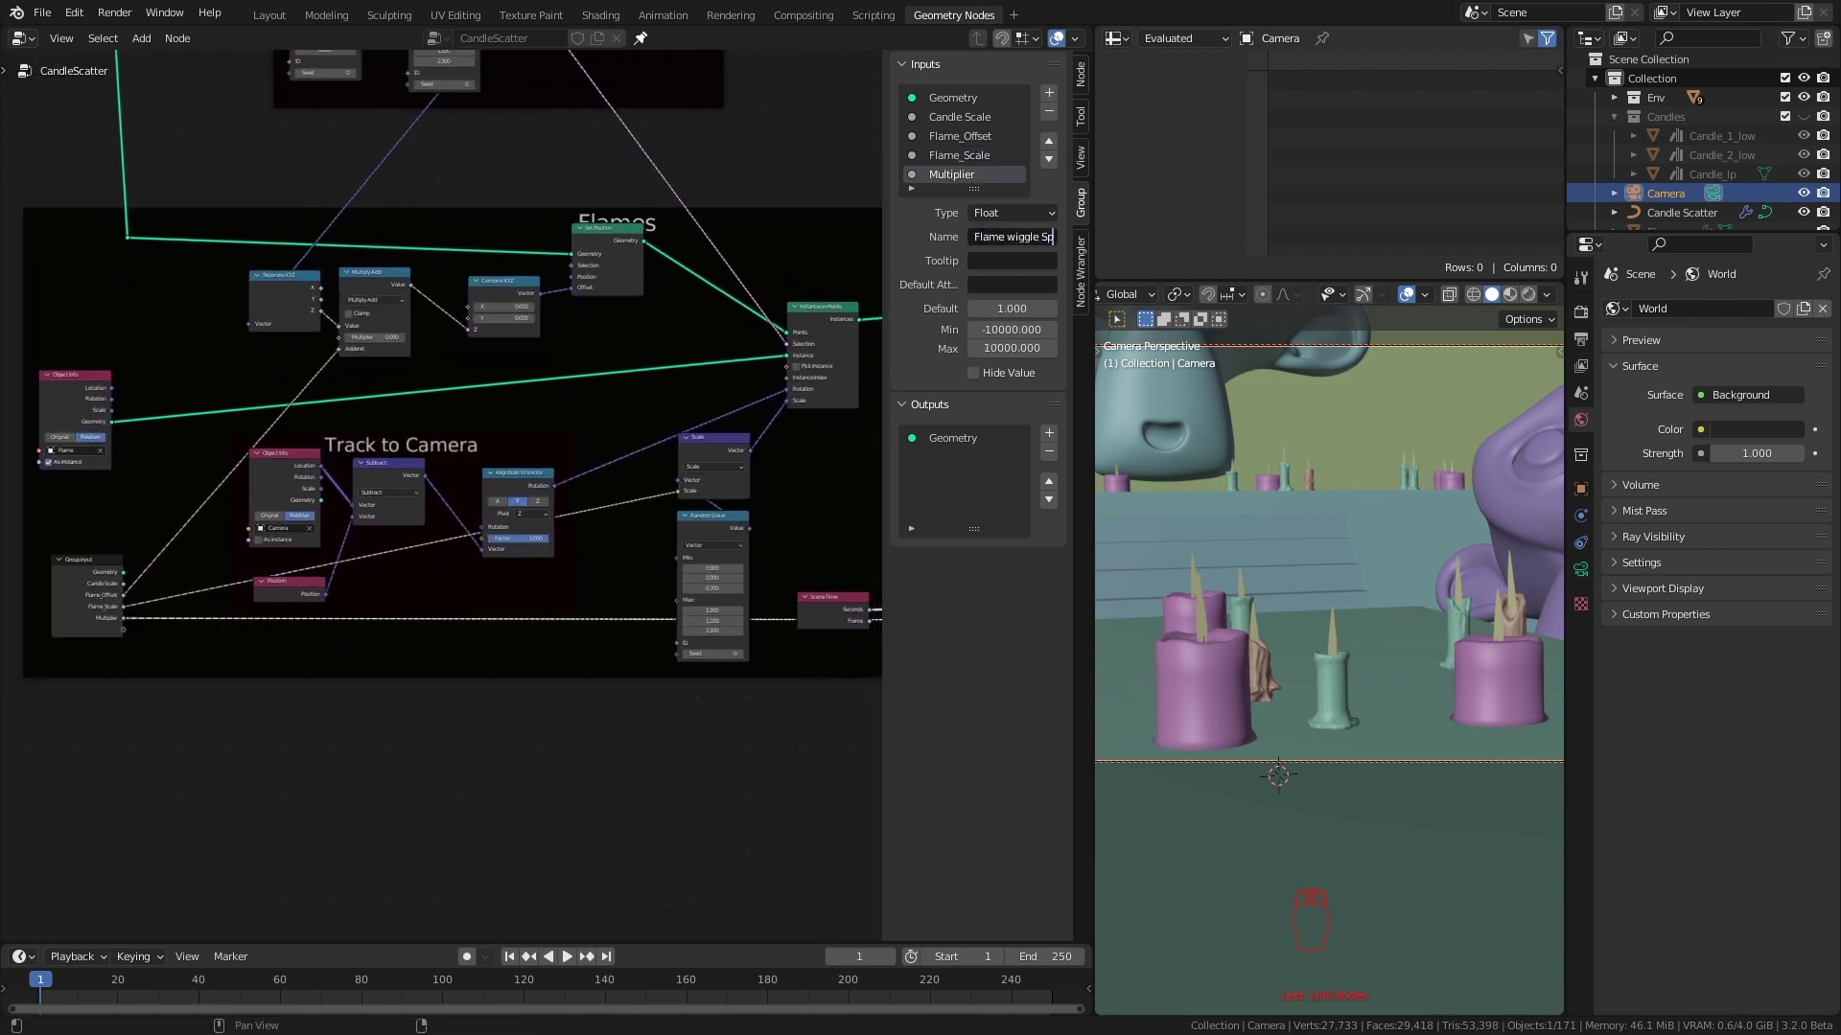
text(eed)
key(Return)
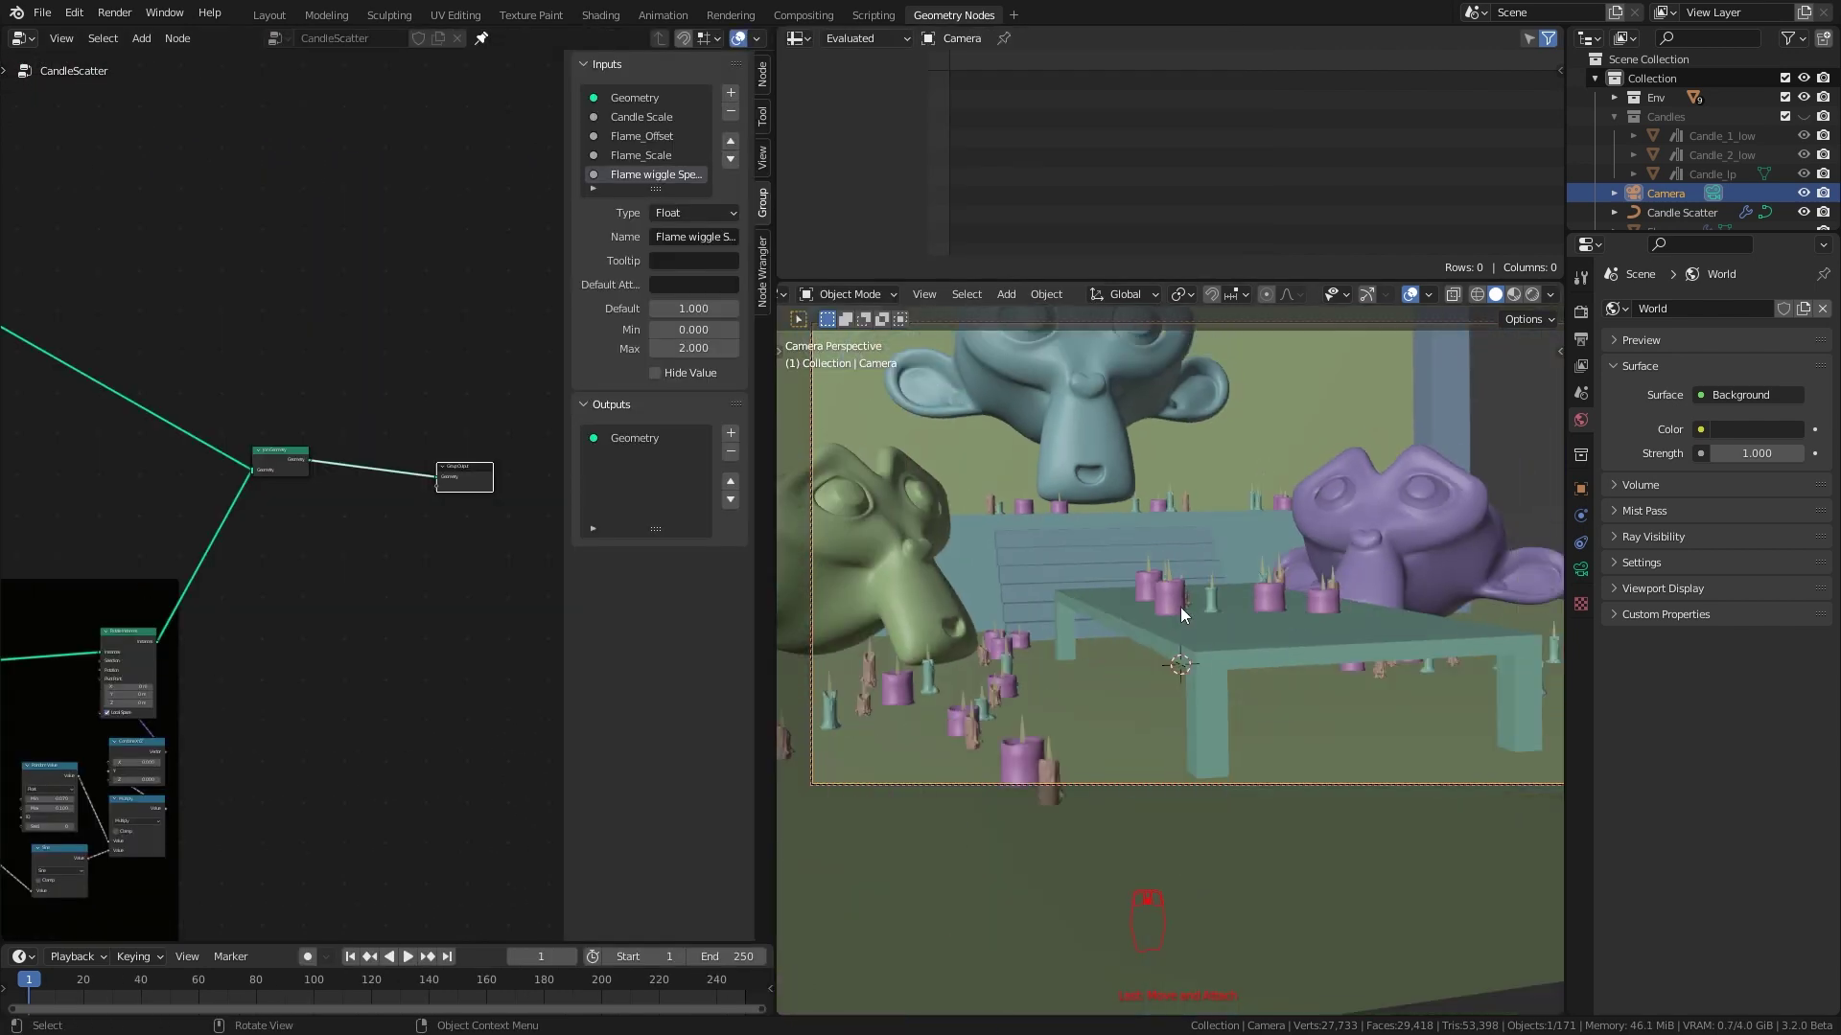
Switch to the Layout workspace, show the scene in Material Preview, and lower the viewport lighting strength
middle_drag(1181, 607, 1261, 604)
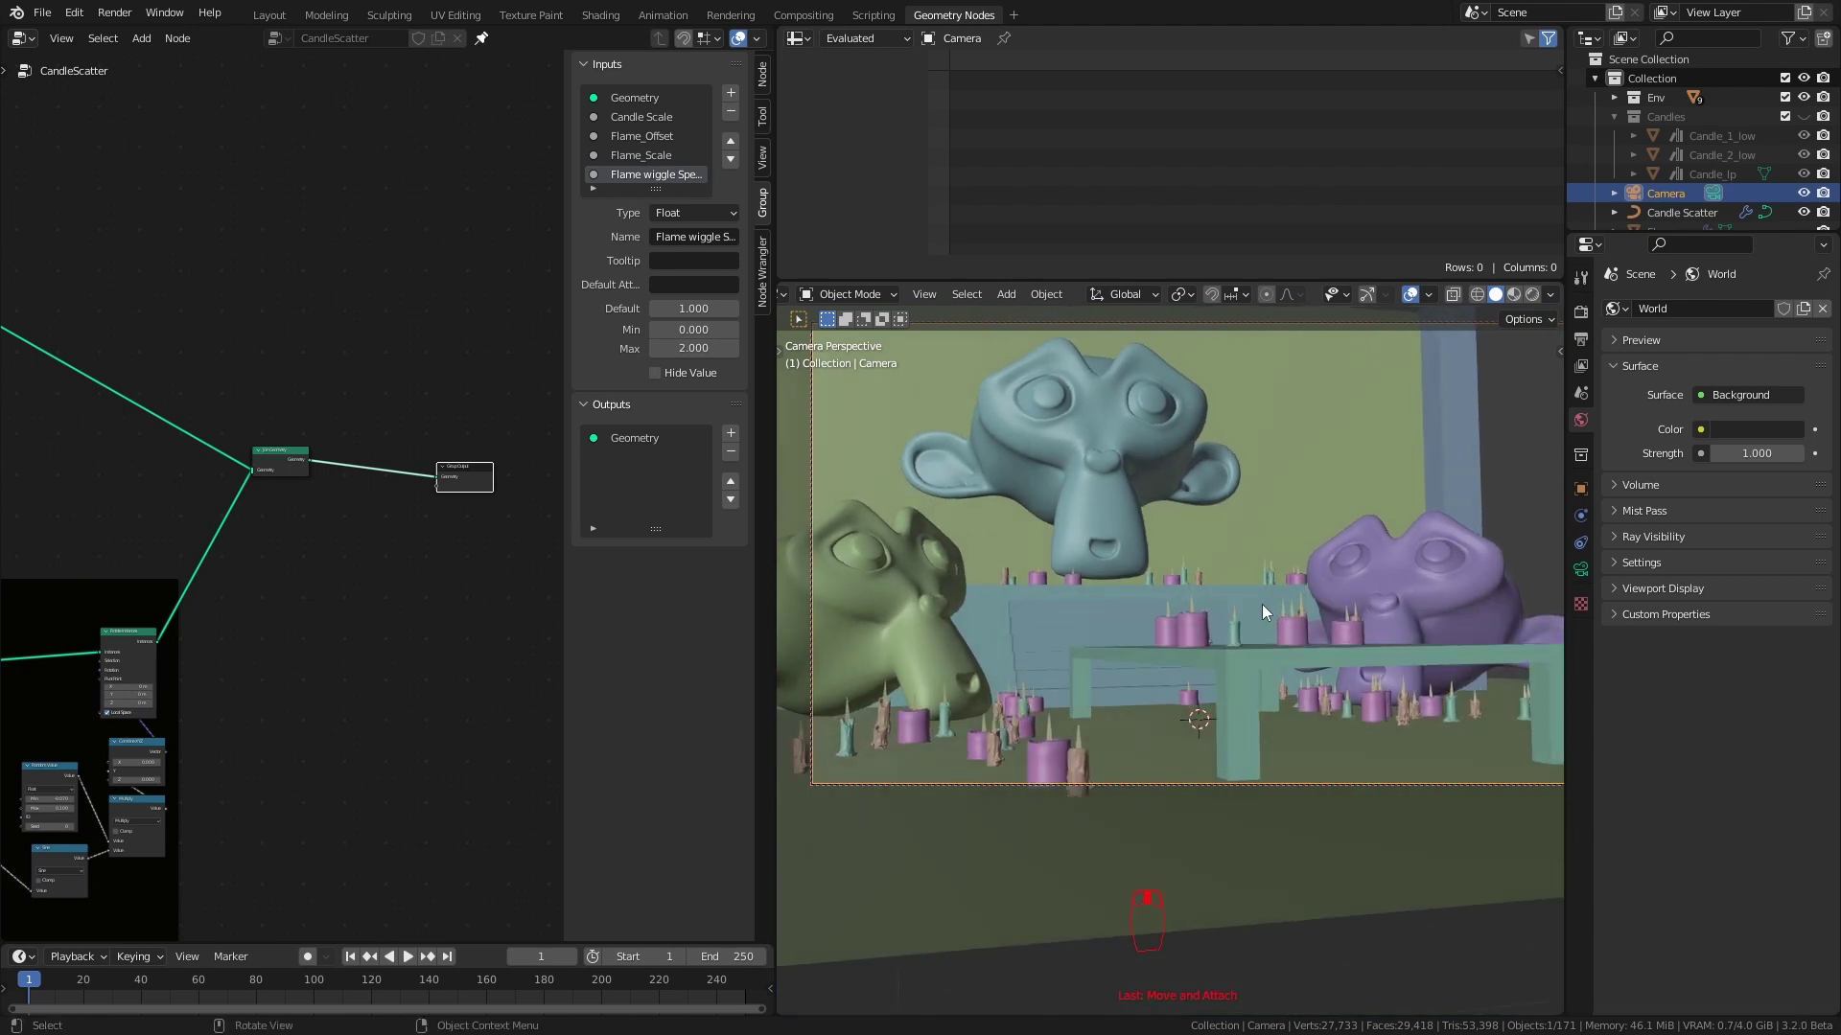
click(270, 14)
key(z)
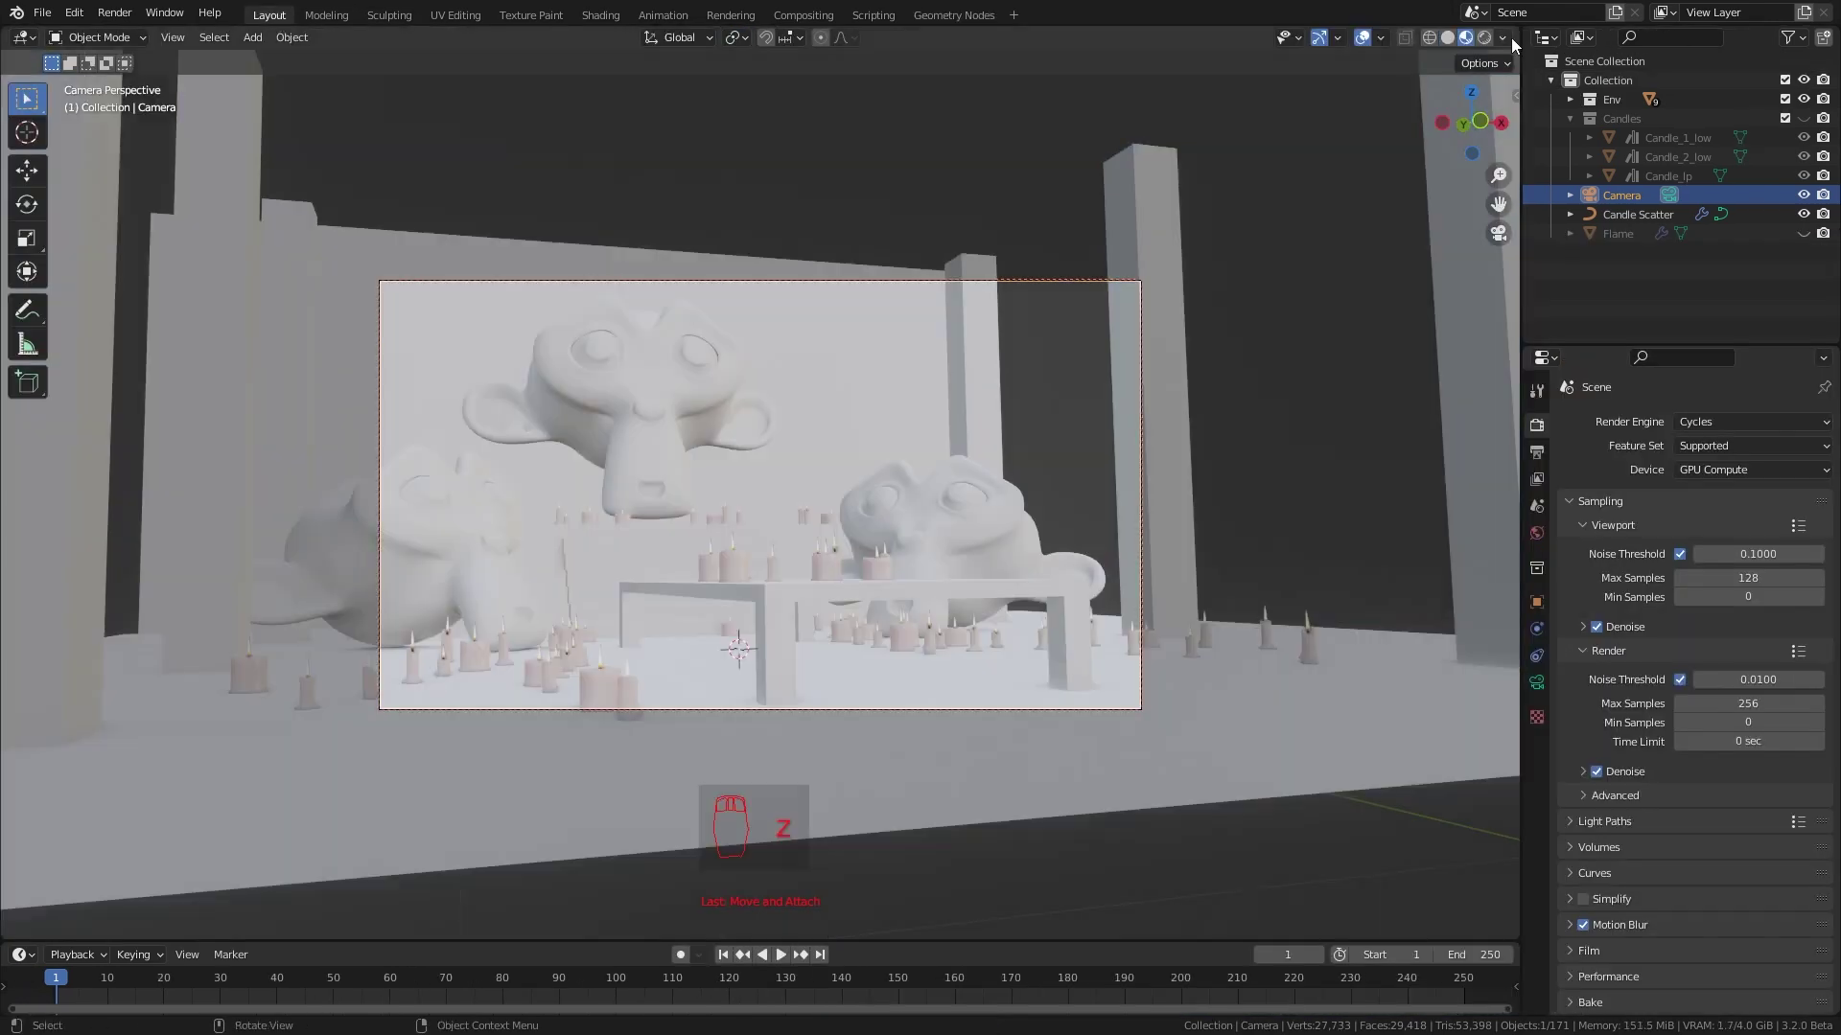
click(1502, 37)
drag(1587, 265, 1389, 266)
Leave the camera view and play the animation to watch the flames across the whole scene
key(KP_0)
mouse_move(1179, 520)
middle_down()
mouse_move(1138, 466)
mouse_move(1055, 432)
middle_up()
click(781, 953)
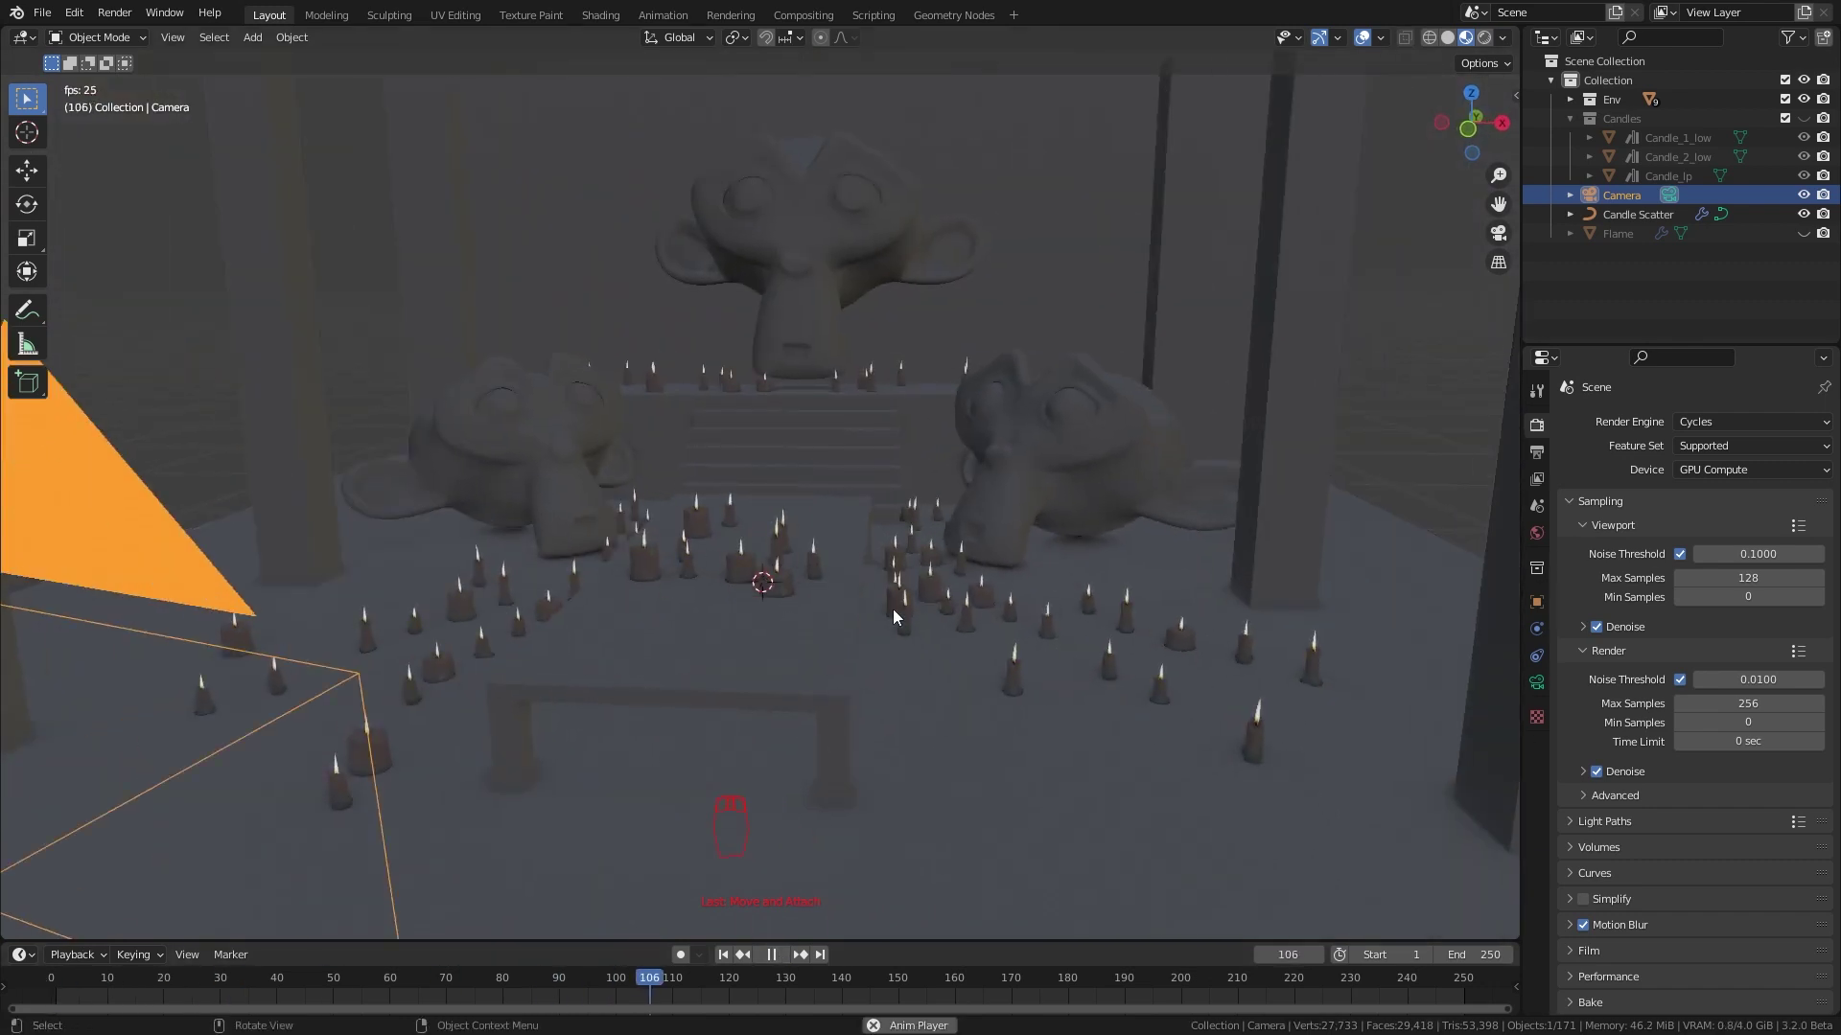
Edit the Candle Scatter curve and draw short surface strokes on the tabletop and the floor around the table
middle_drag(893, 608, 772, 576)
click(772, 576)
key(Tab)
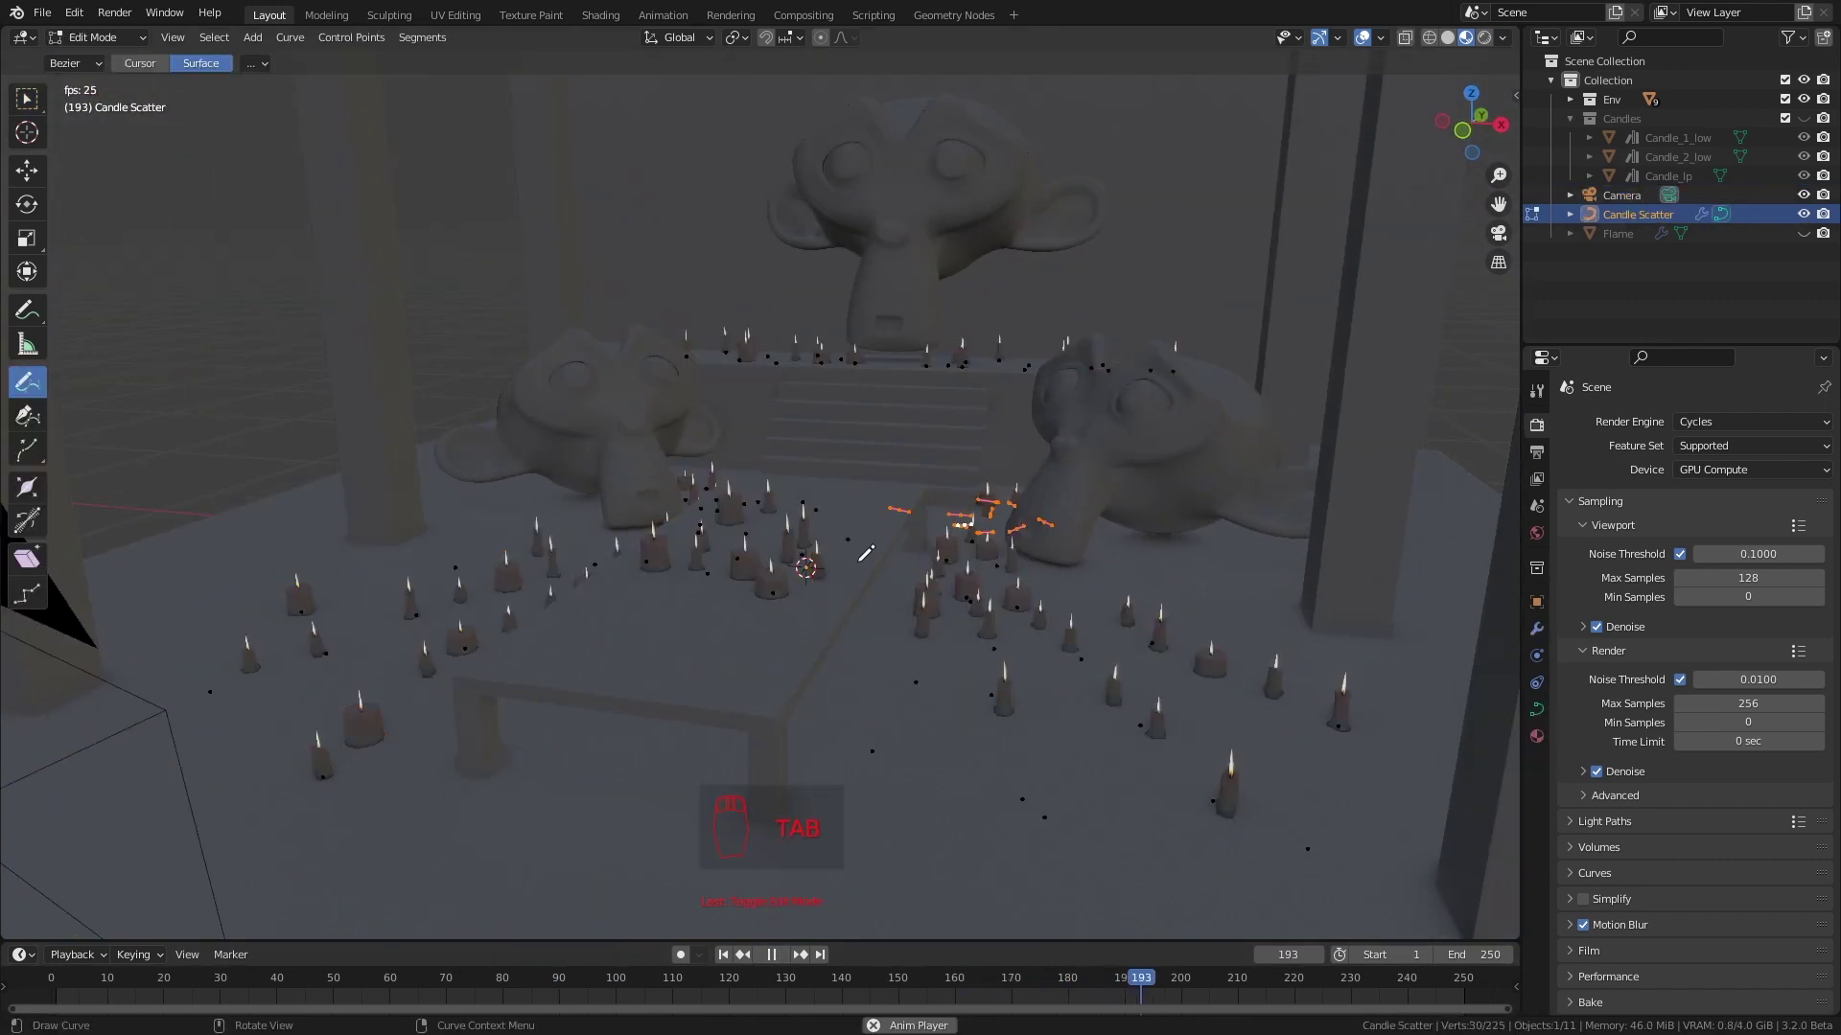
drag(516, 659, 431, 706)
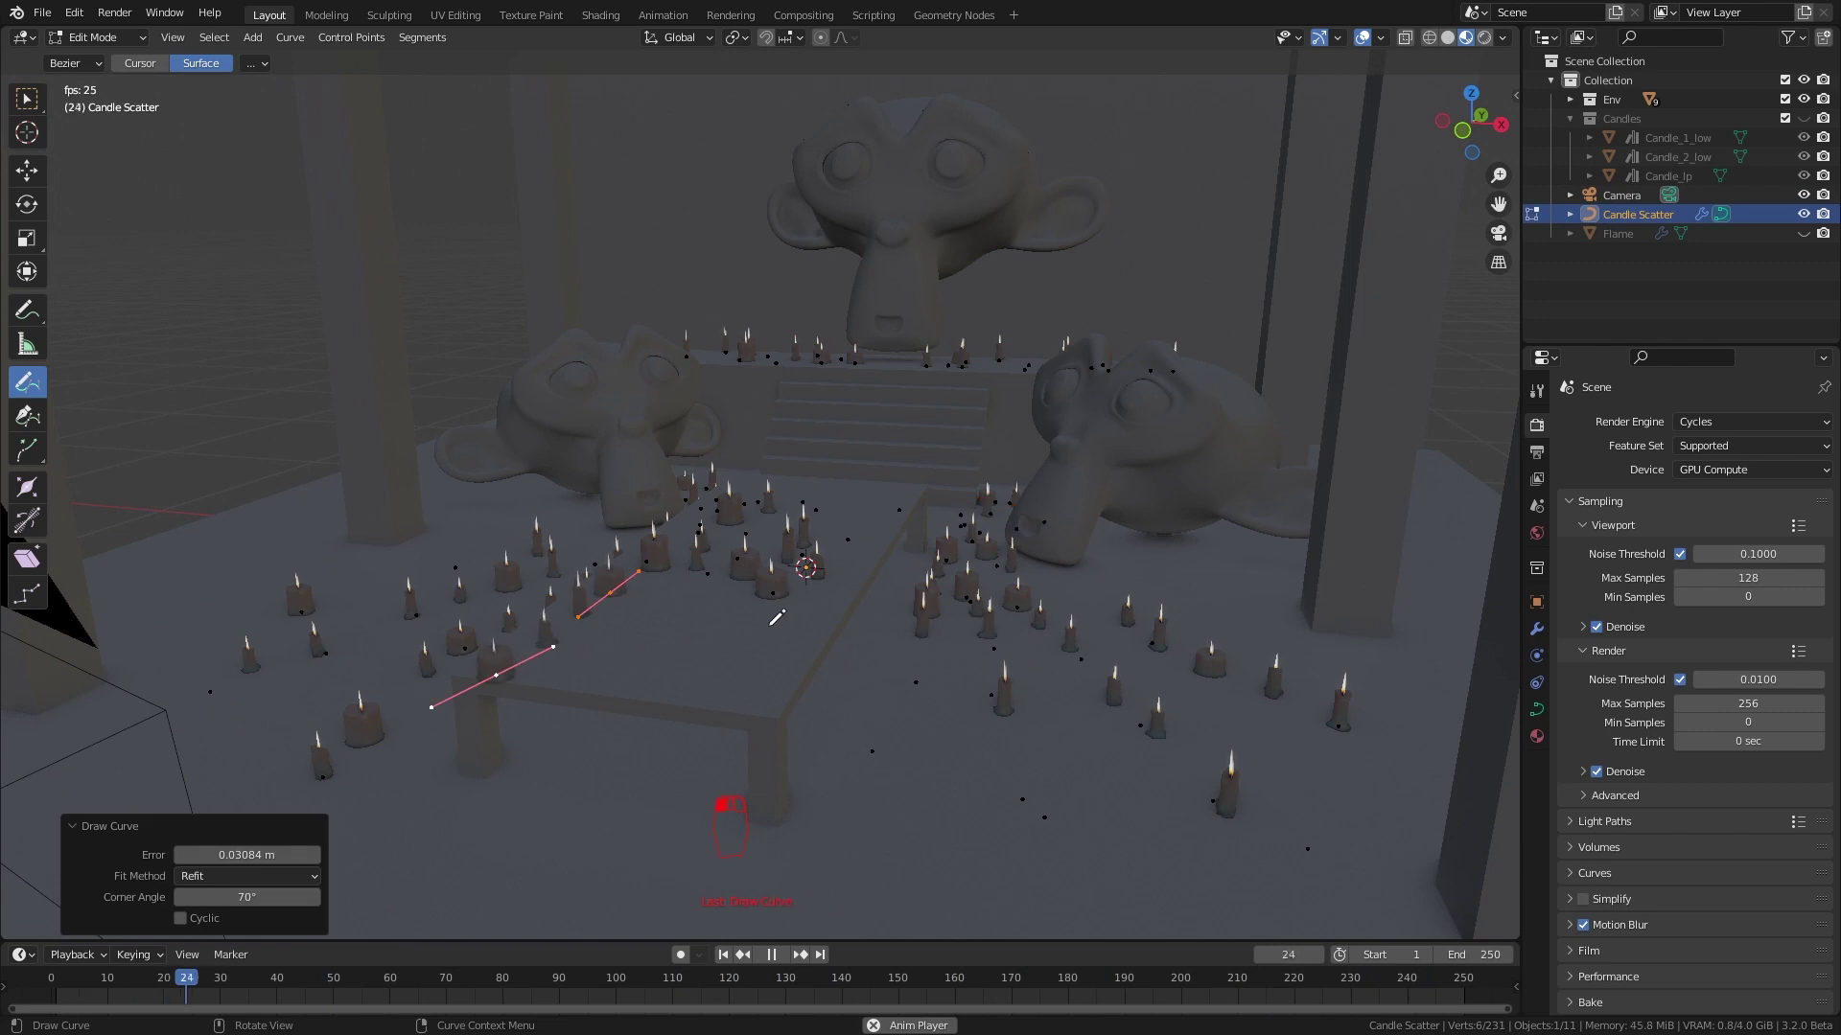
drag(737, 691, 731, 692)
mouse_move(731, 692)
middle_down()
mouse_move(887, 711)
mouse_move(912, 742)
mouse_move(900, 660)
middle_up()
drag(860, 768, 854, 821)
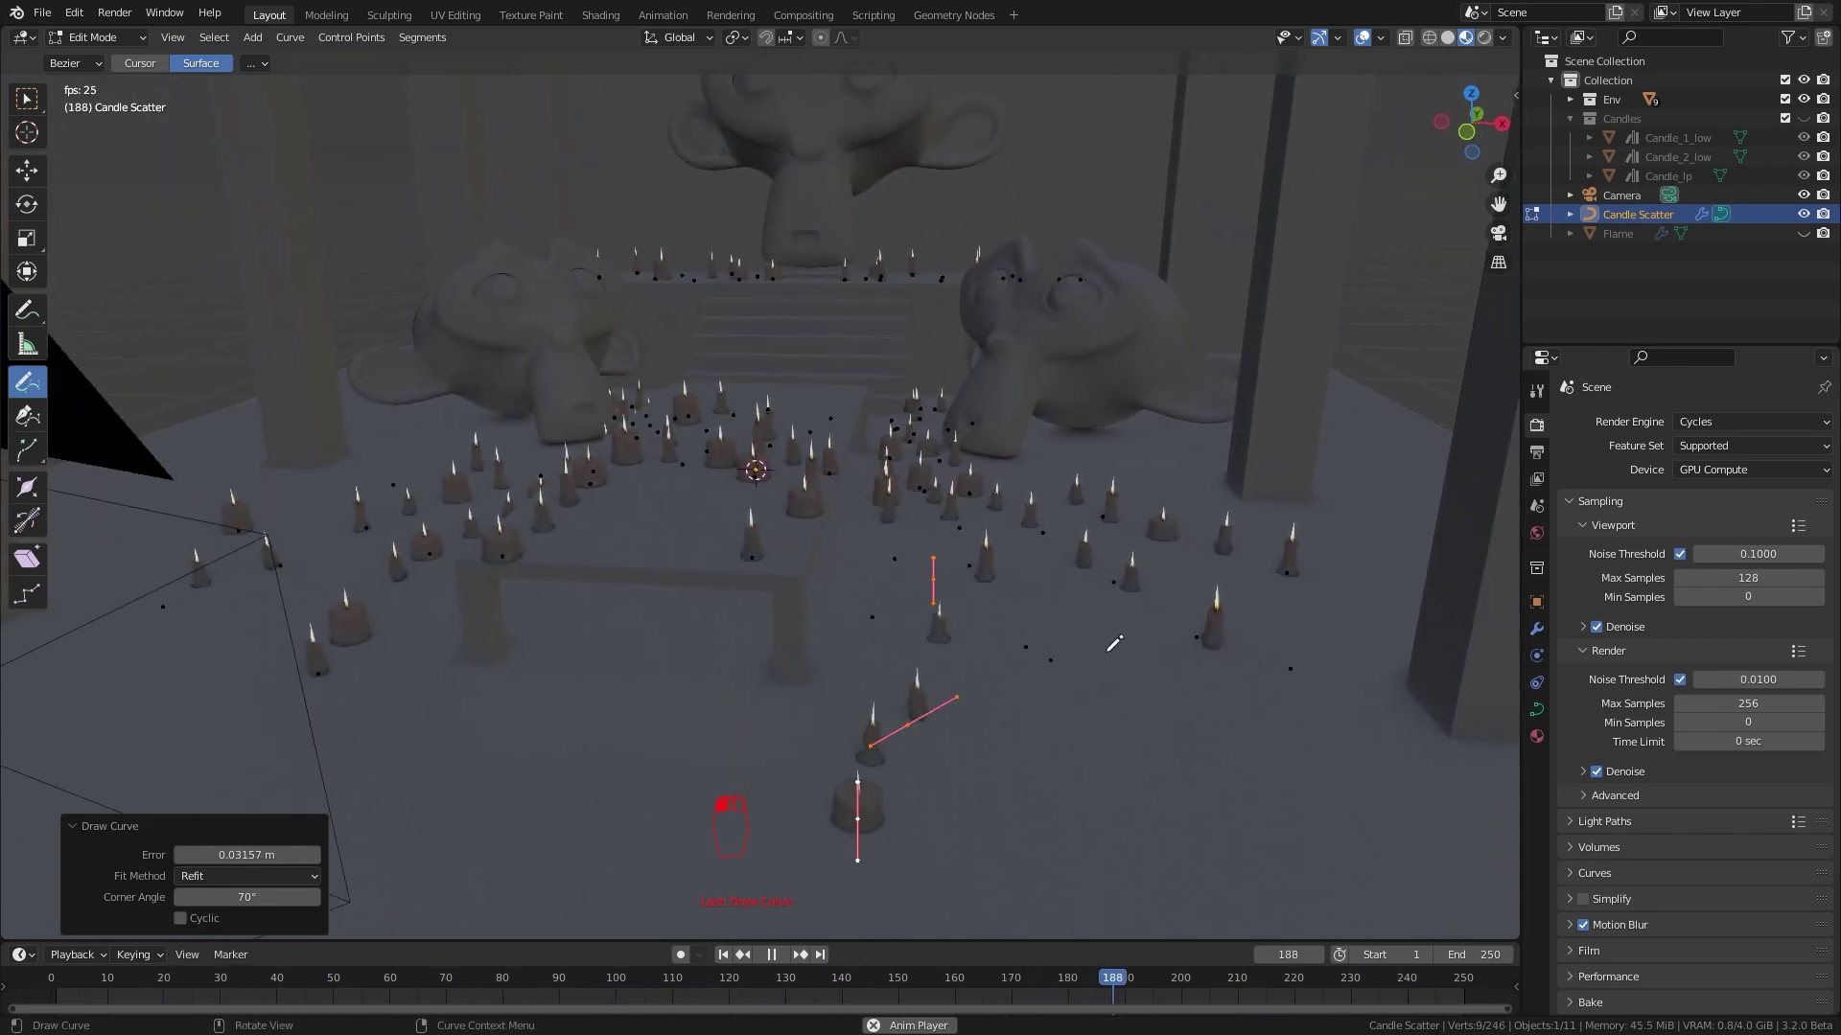
drag(1112, 644, 1315, 818)
Draw more short Candle Scatter strokes on the floor along the other long side of the table
mouse_move(944, 632)
middle_down()
mouse_move(986, 701)
mouse_move(945, 487)
middle_up()
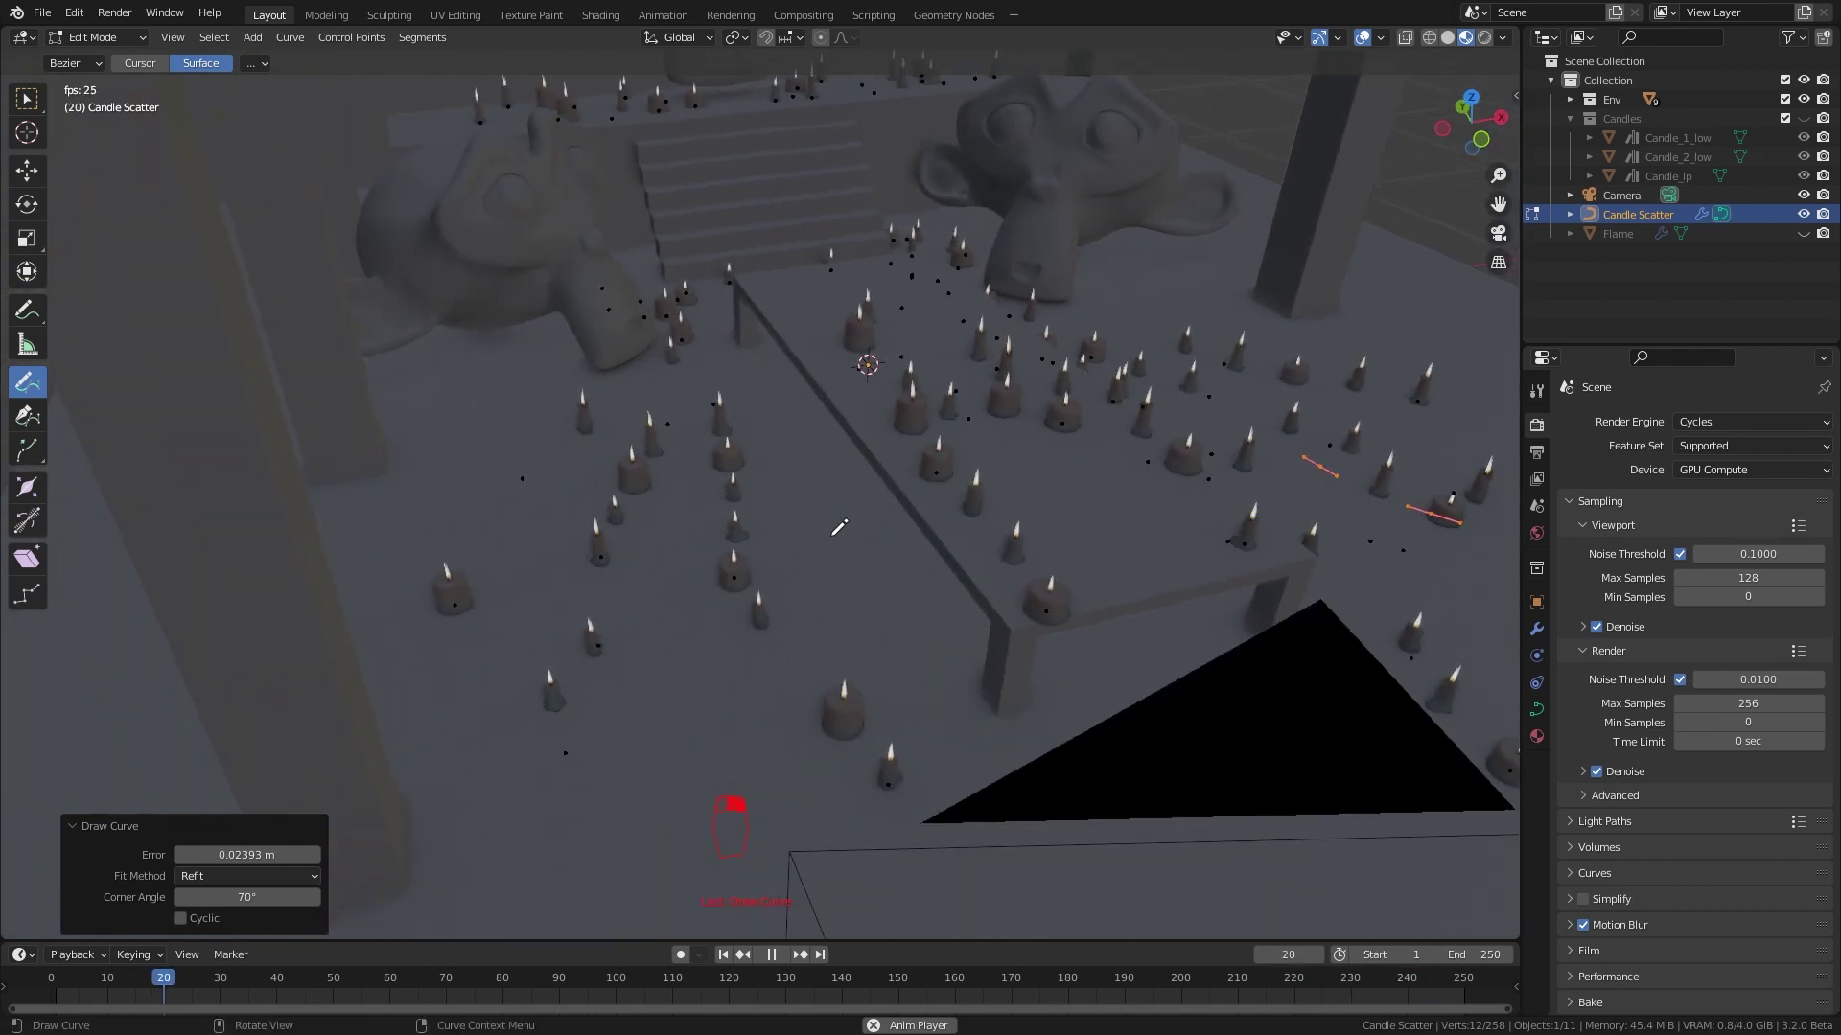
middle_drag(853, 623, 888, 575)
scroll(848, 686, up, 2)
drag(808, 448, 1076, 568)
mouse_move(910, 644)
middle_down()
mouse_move(937, 649)
mouse_move(911, 653)
mouse_move(938, 692)
middle_up()
Set the Geometry Nodes modifier's Candle Scale to 0.618, and return to Object Mode with everything deselected
click(1536, 629)
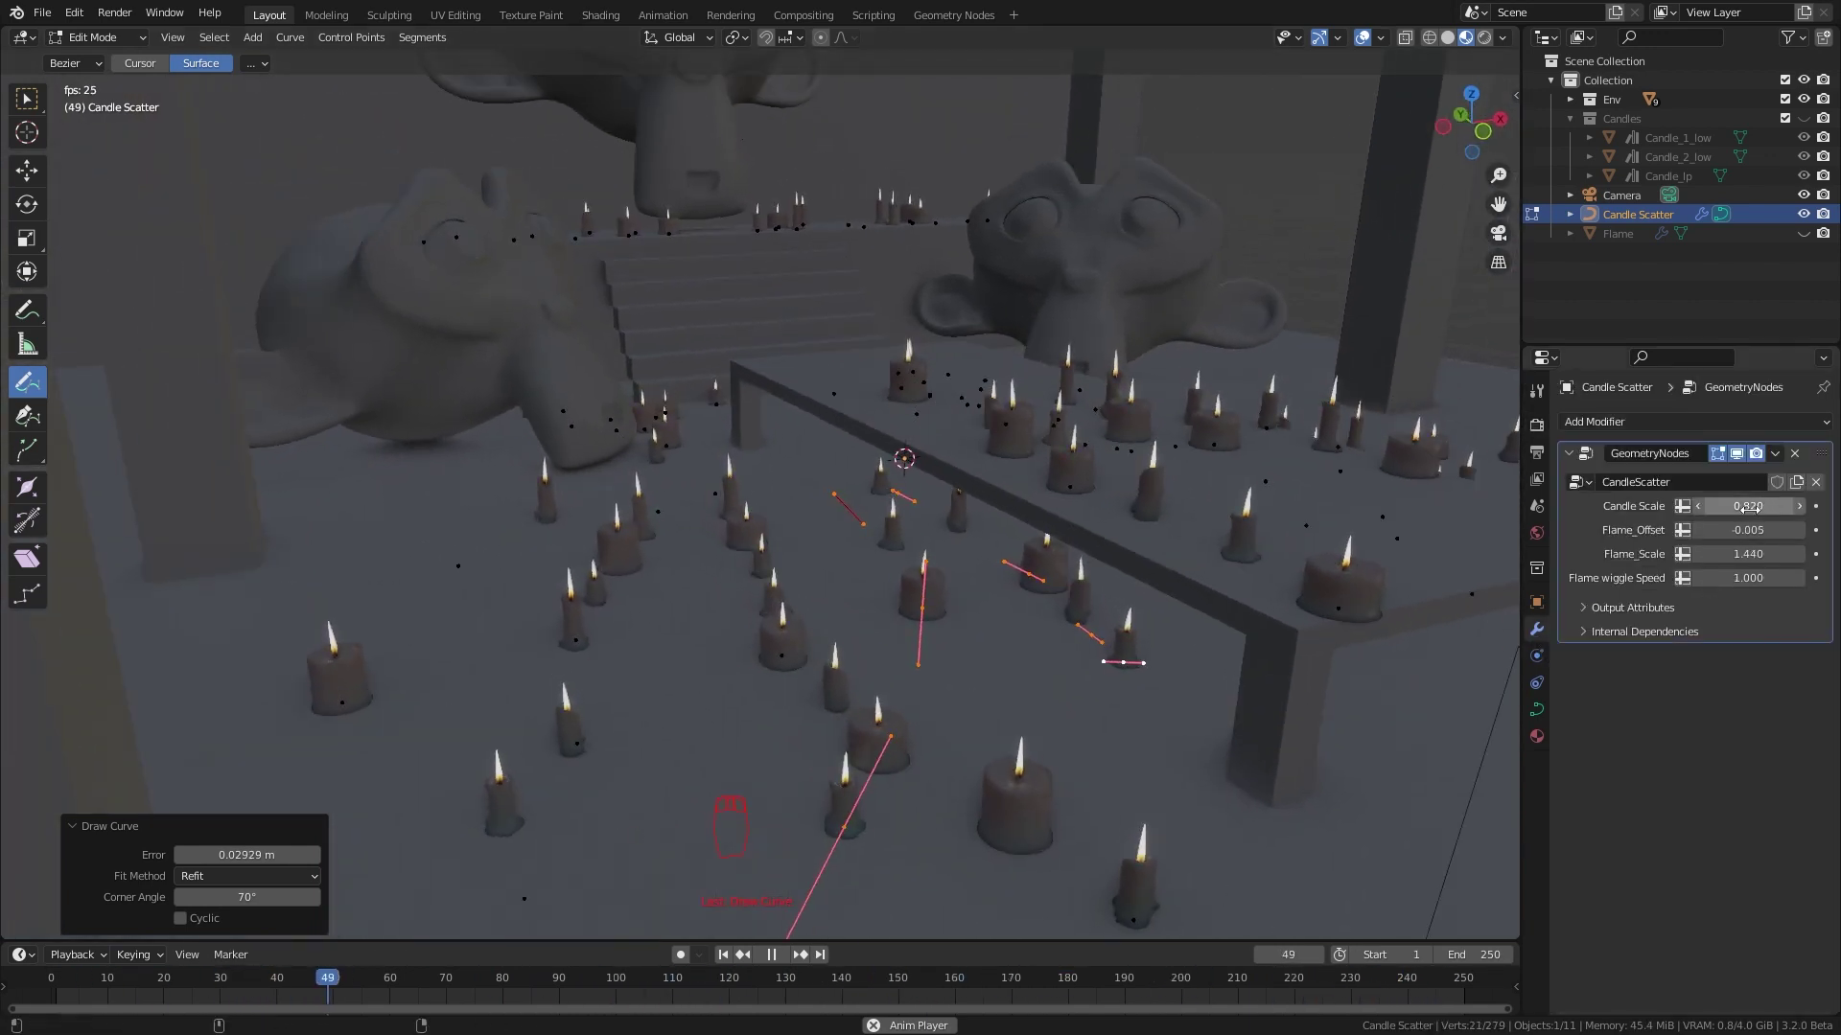
drag(1747, 506, 1554, 506)
key(Tab)
key(alt+a)
middle_drag(997, 652, 947, 643)
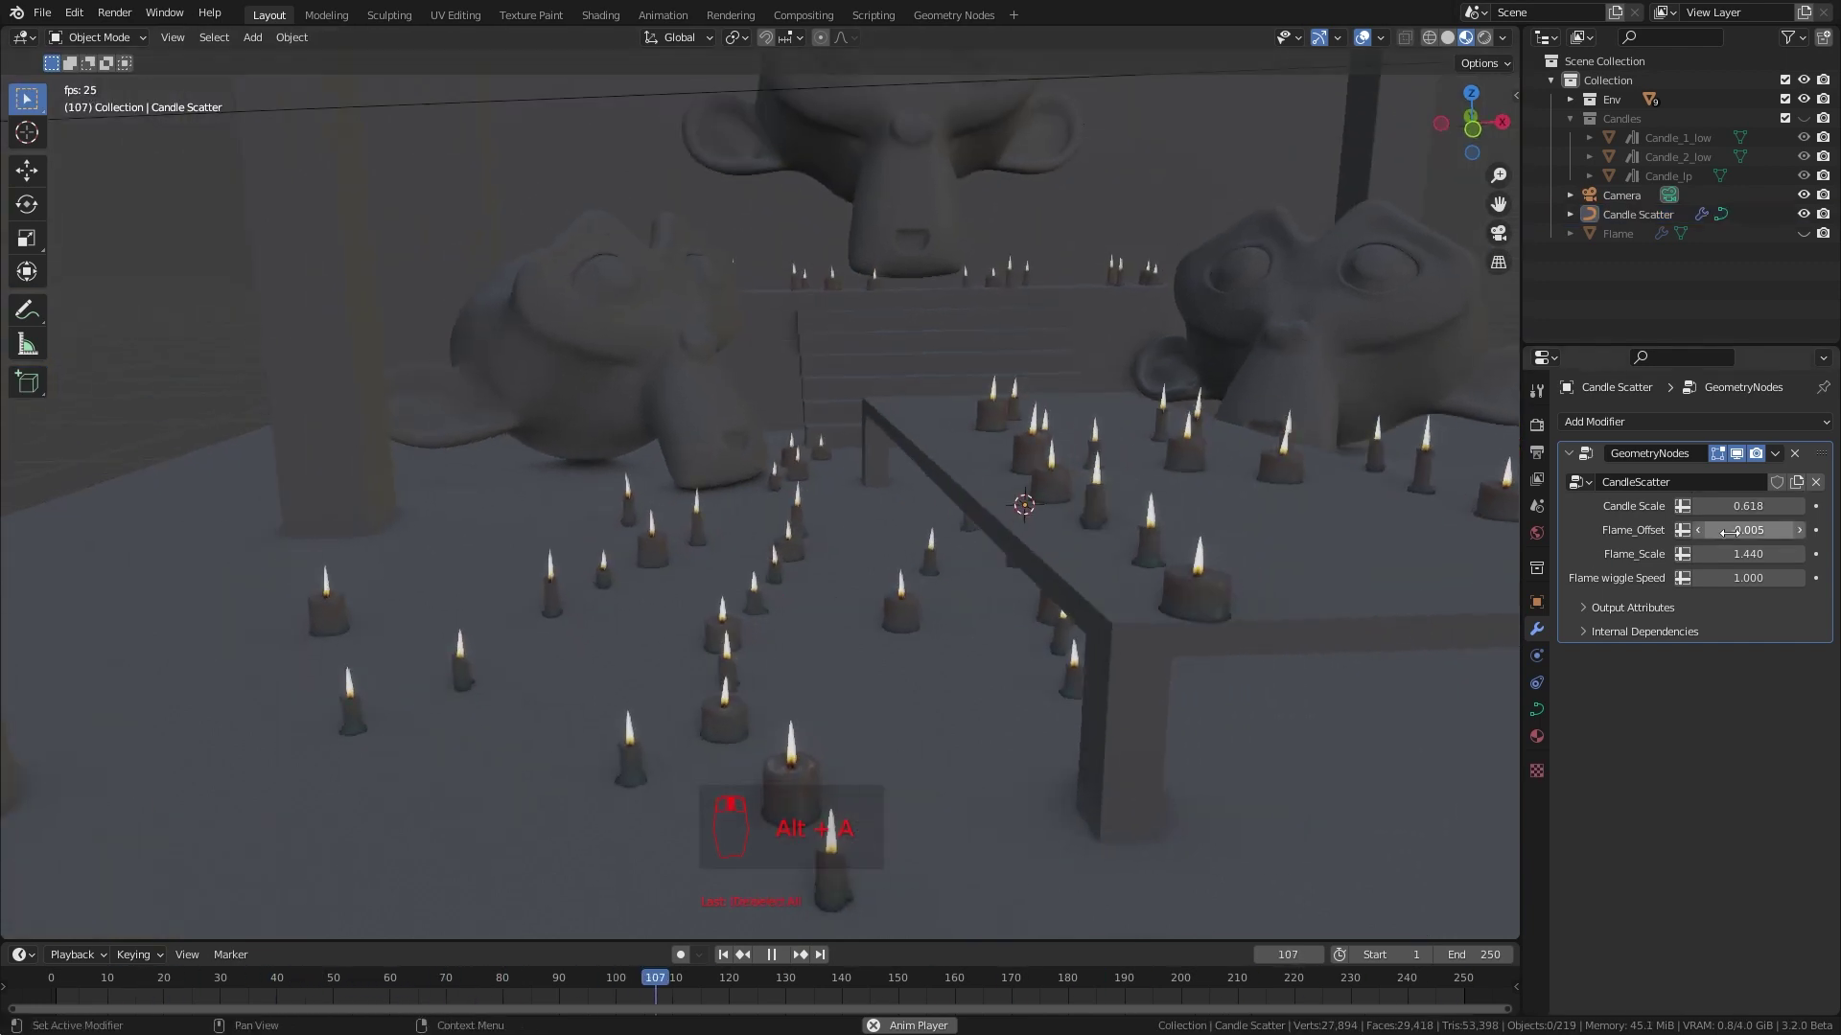
Lower the Candle Scatter modifier's Flame_Scale to shrink the flames while the animation plays
drag(1747, 554, 1618, 554)
drag(1747, 553, 1756, 554)
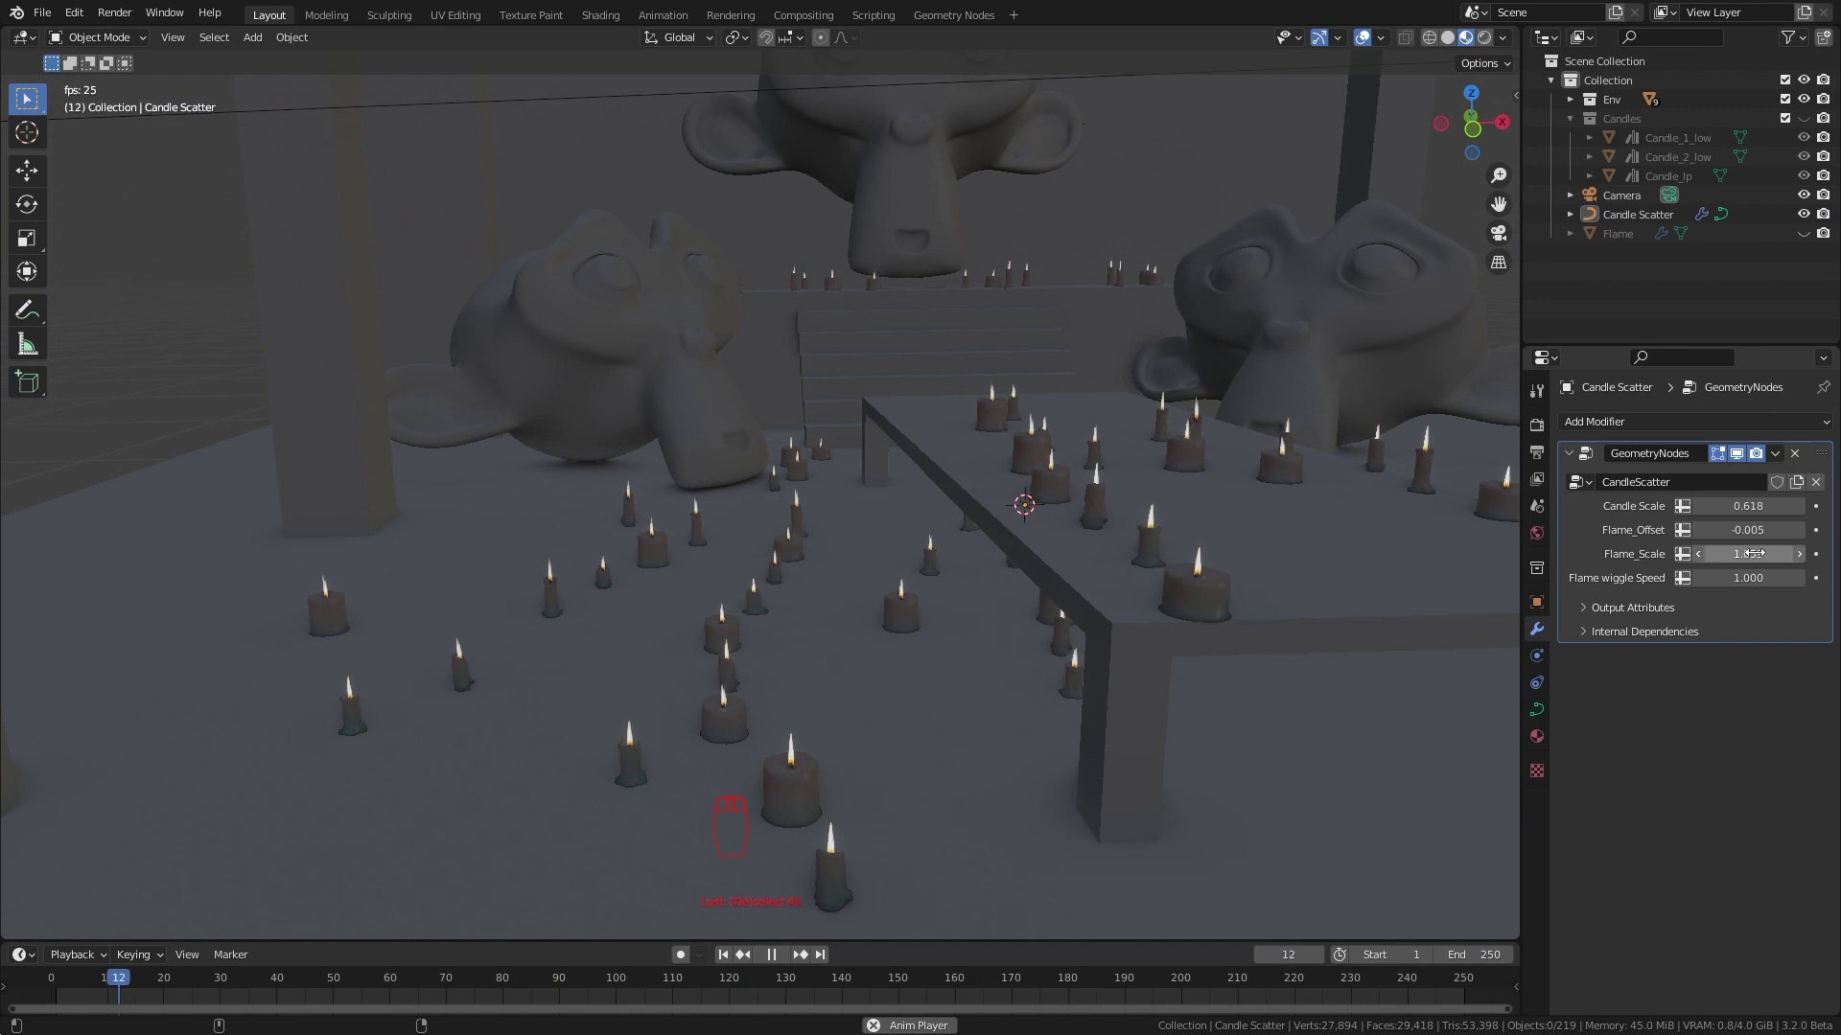